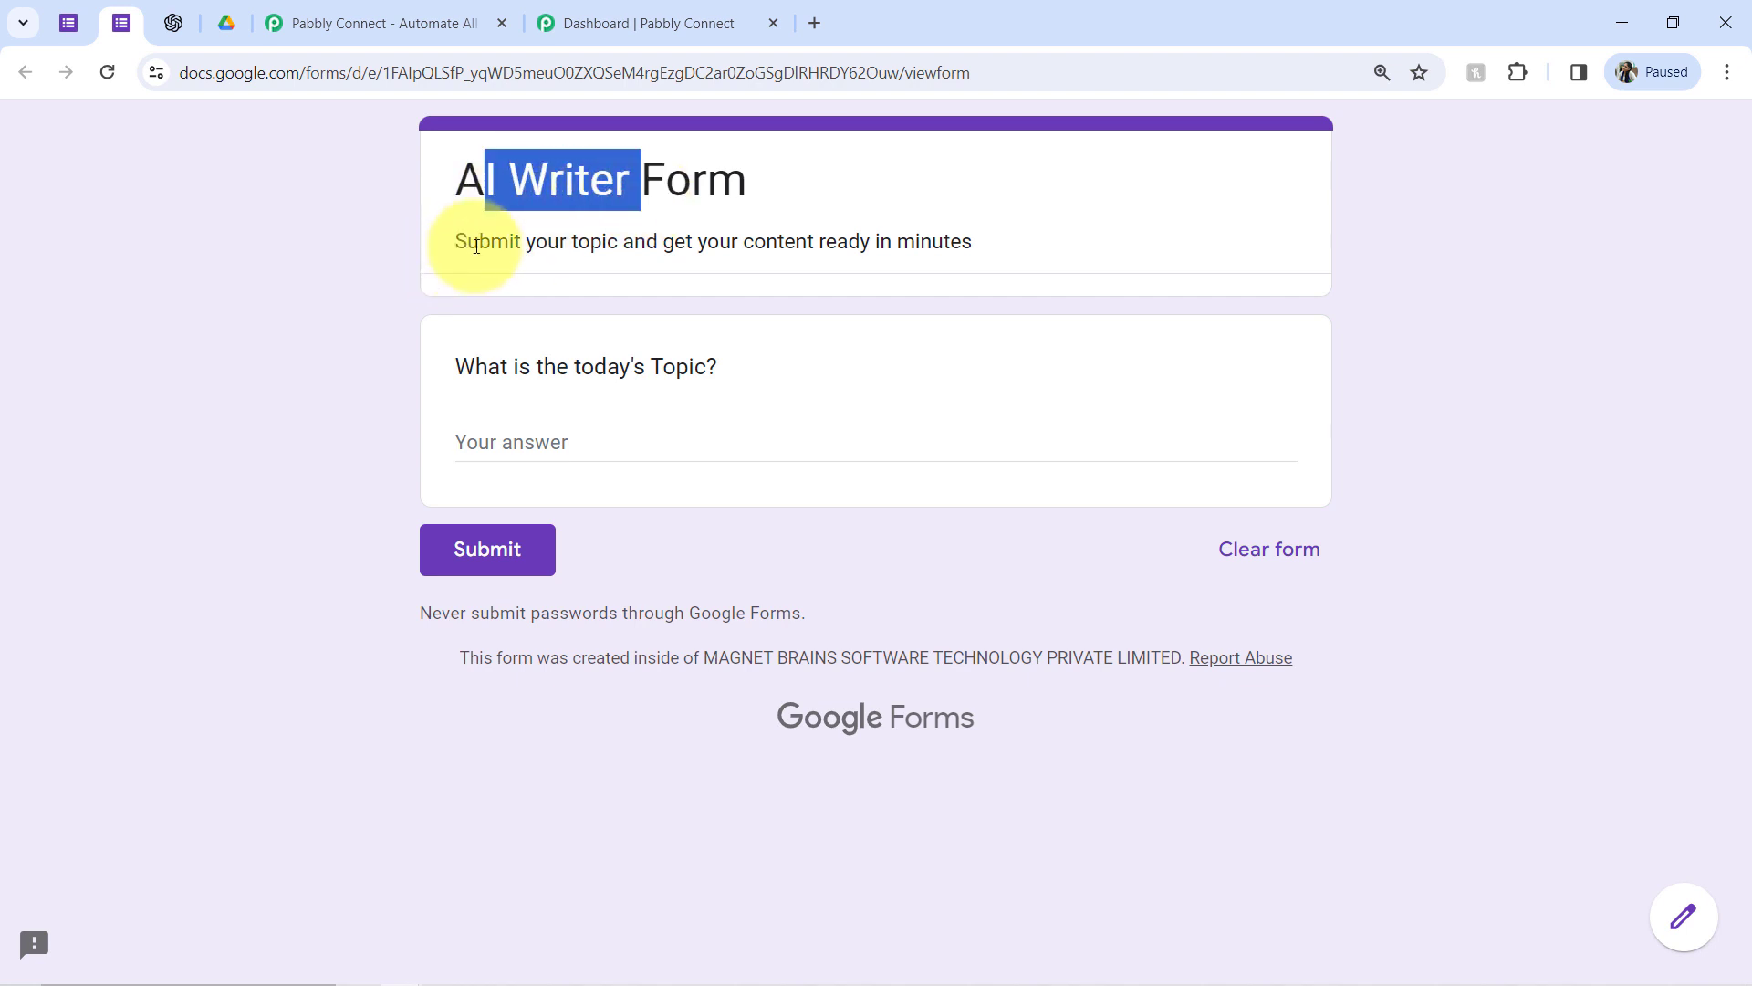
Review the AI Writer Form's description and topic question, and the All Articles folder in Google Drive
left_click_drag(476, 246, 928, 246)
double_click(928, 245)
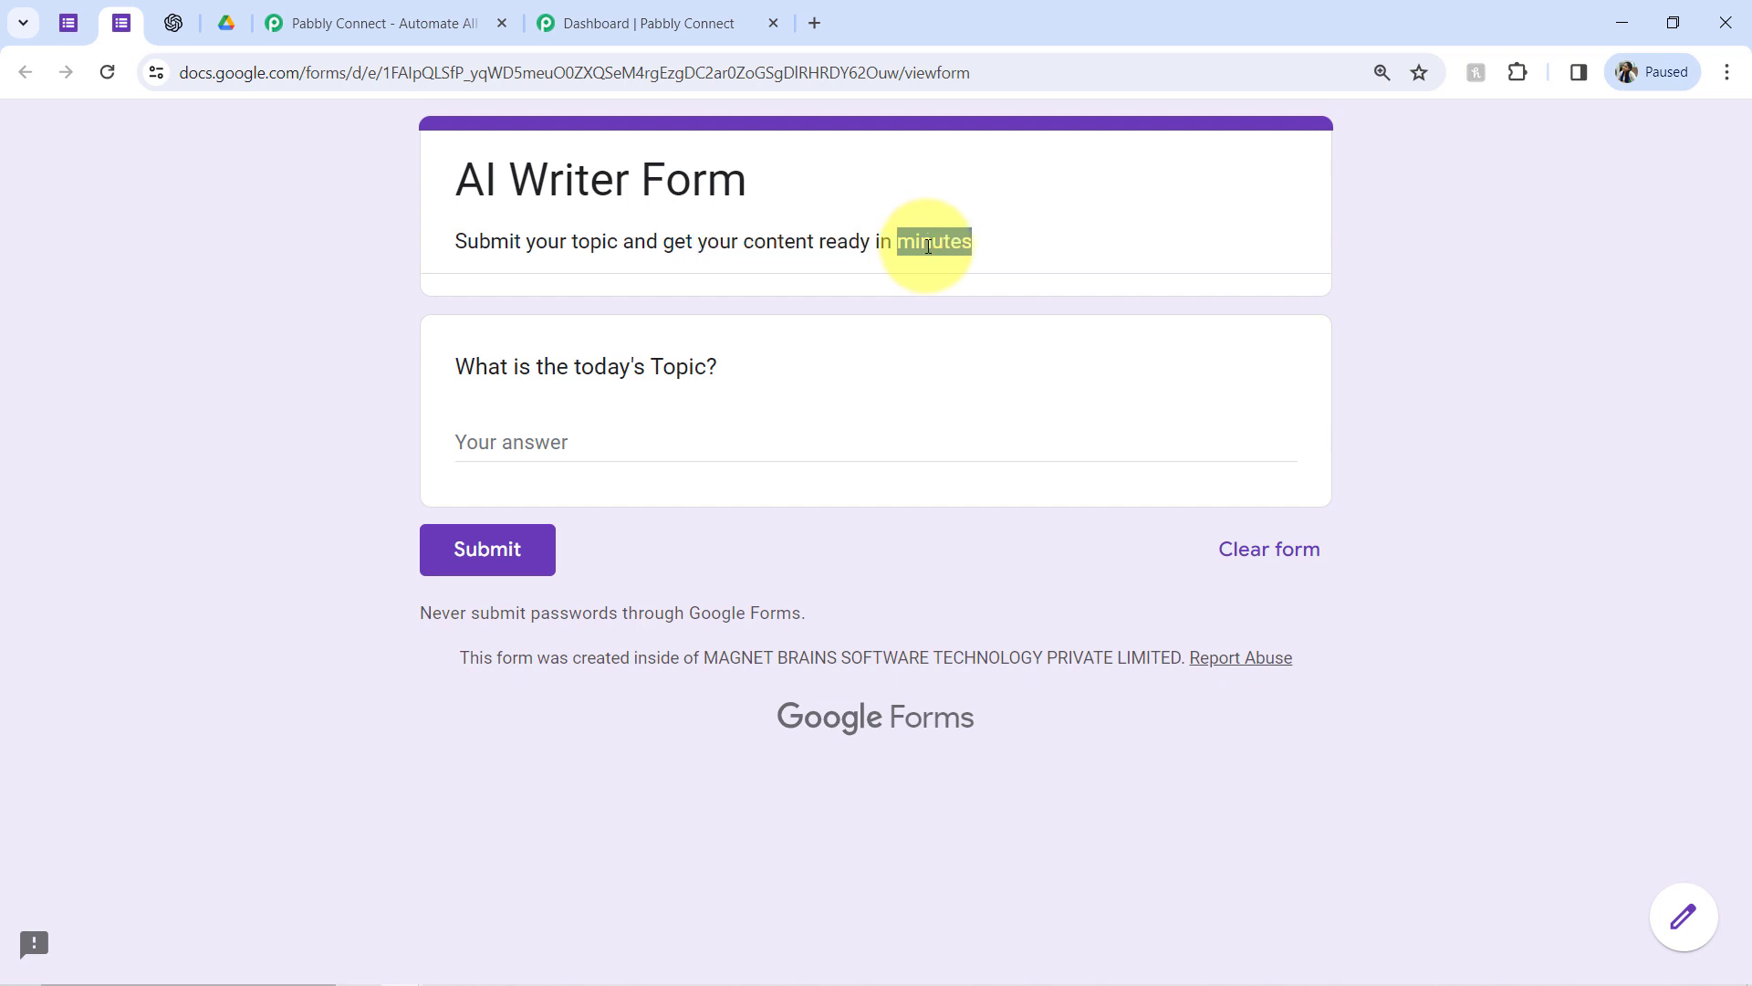
left_click(676, 257)
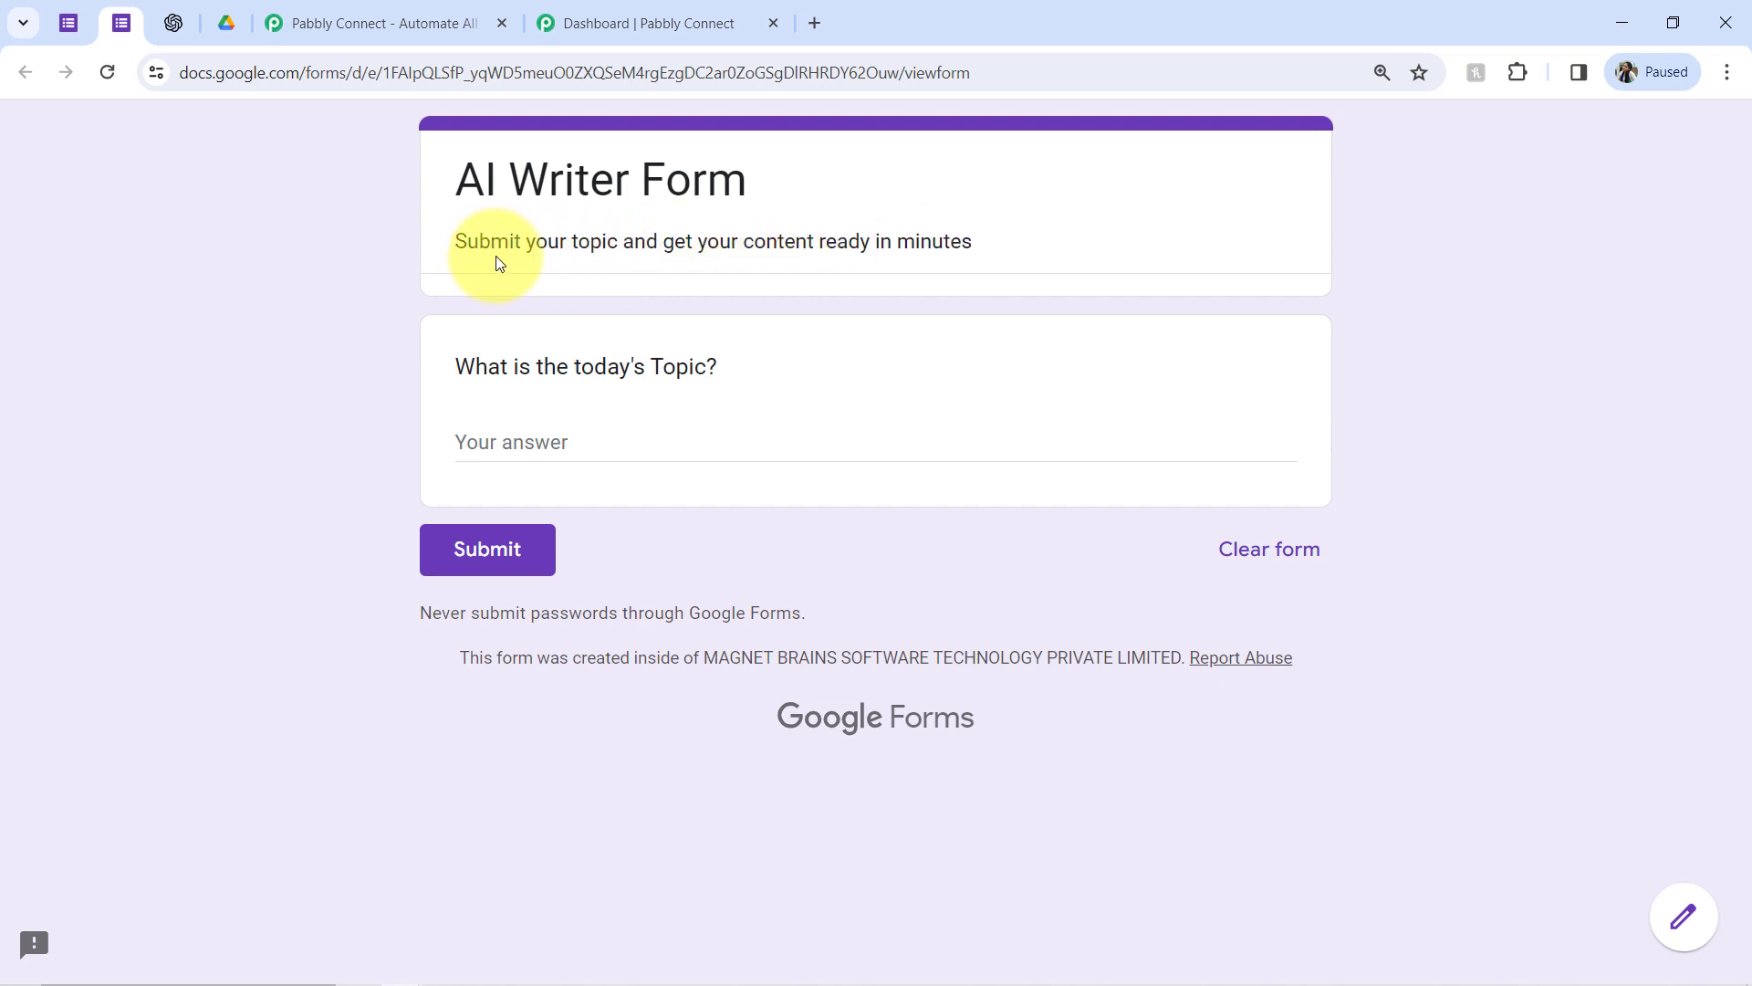
left_click_drag(485, 259, 929, 265)
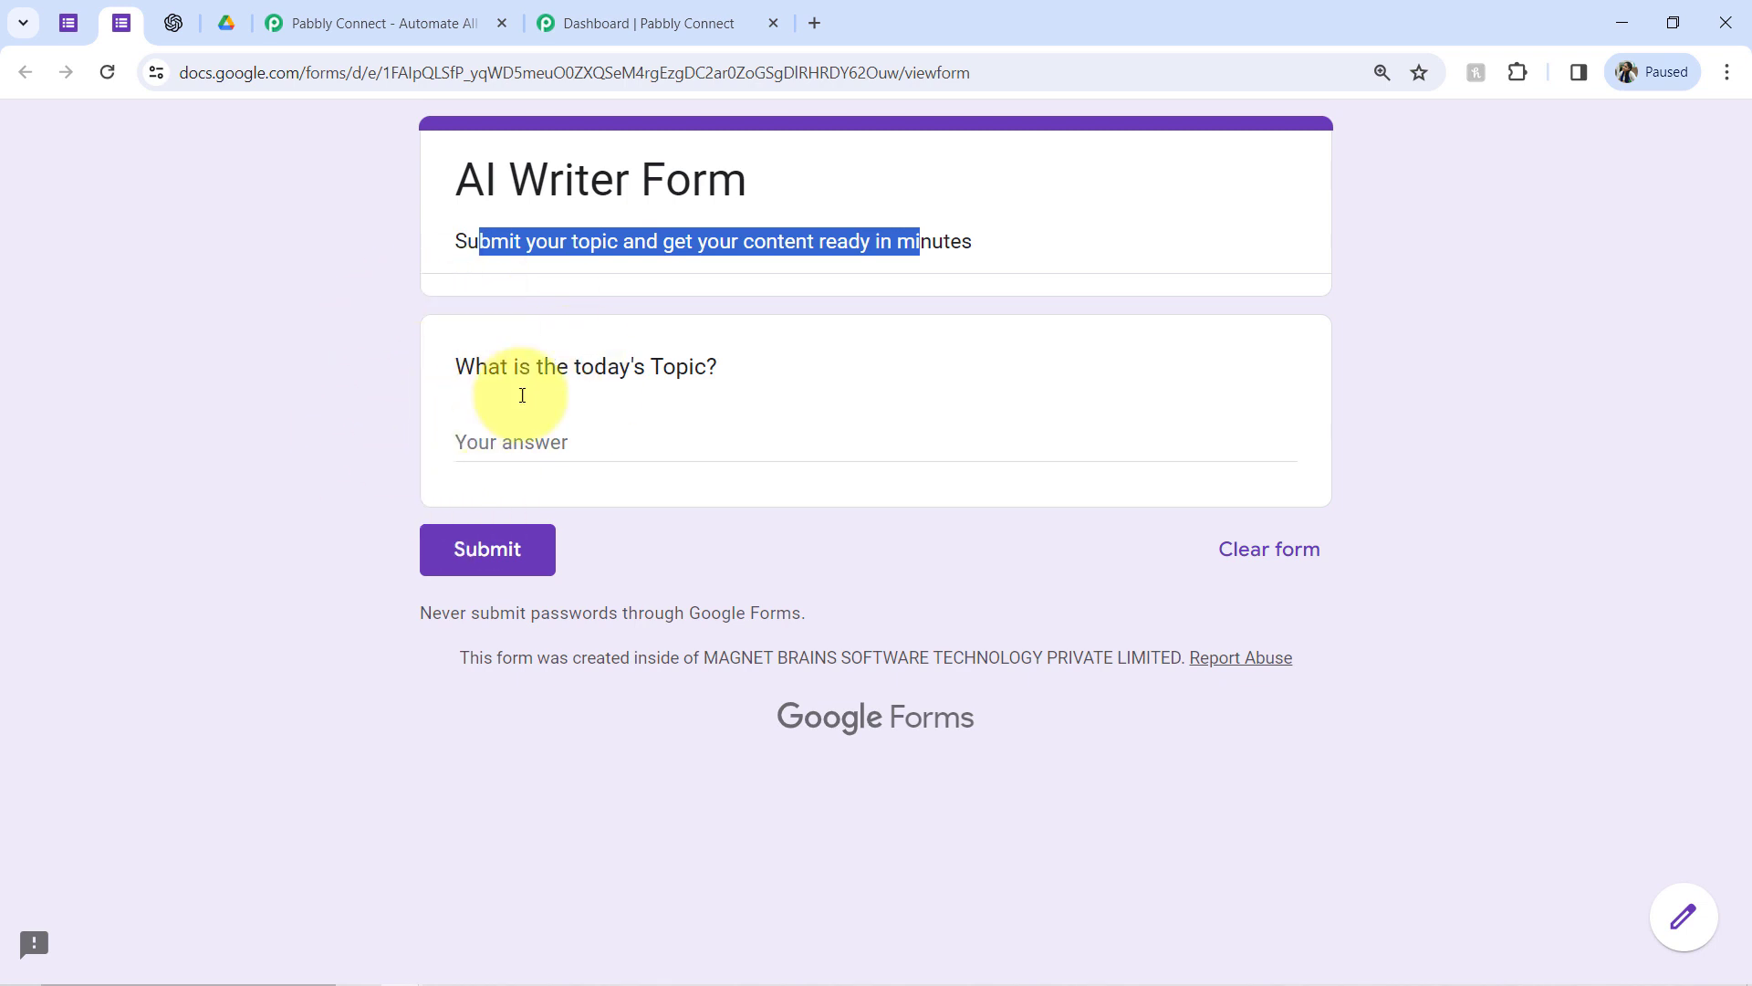
left_click(222, 30)
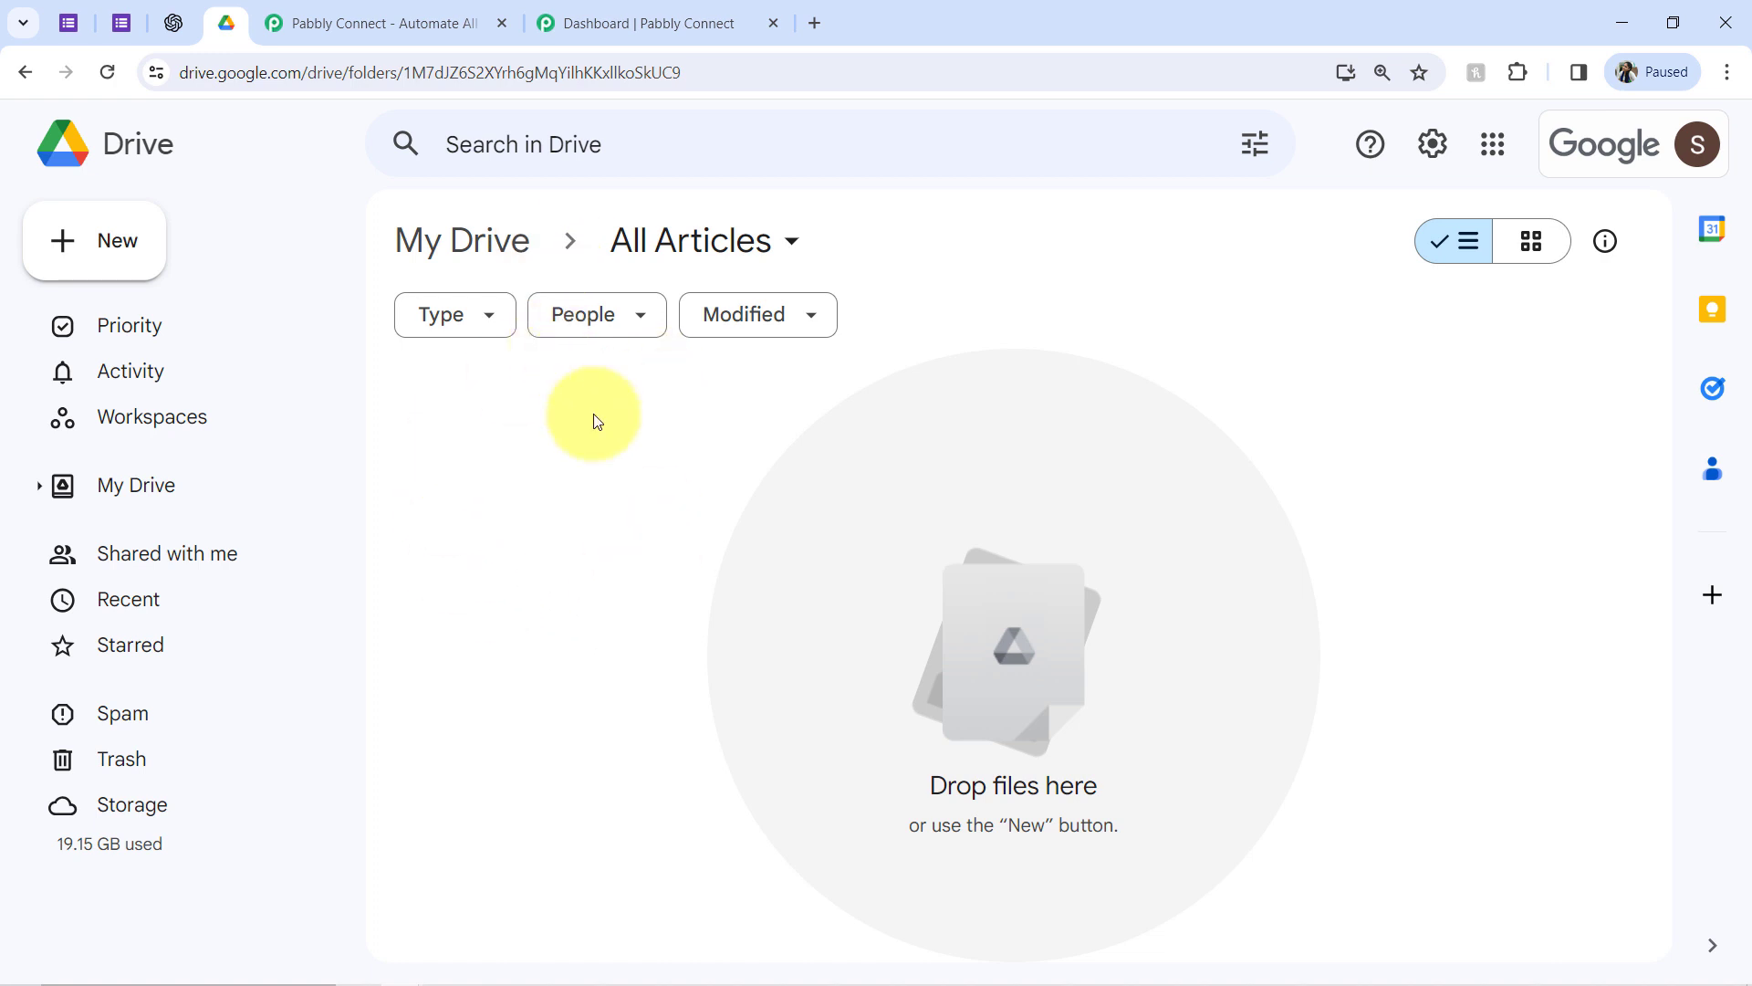
left_click(120, 3)
left_click(157, 256)
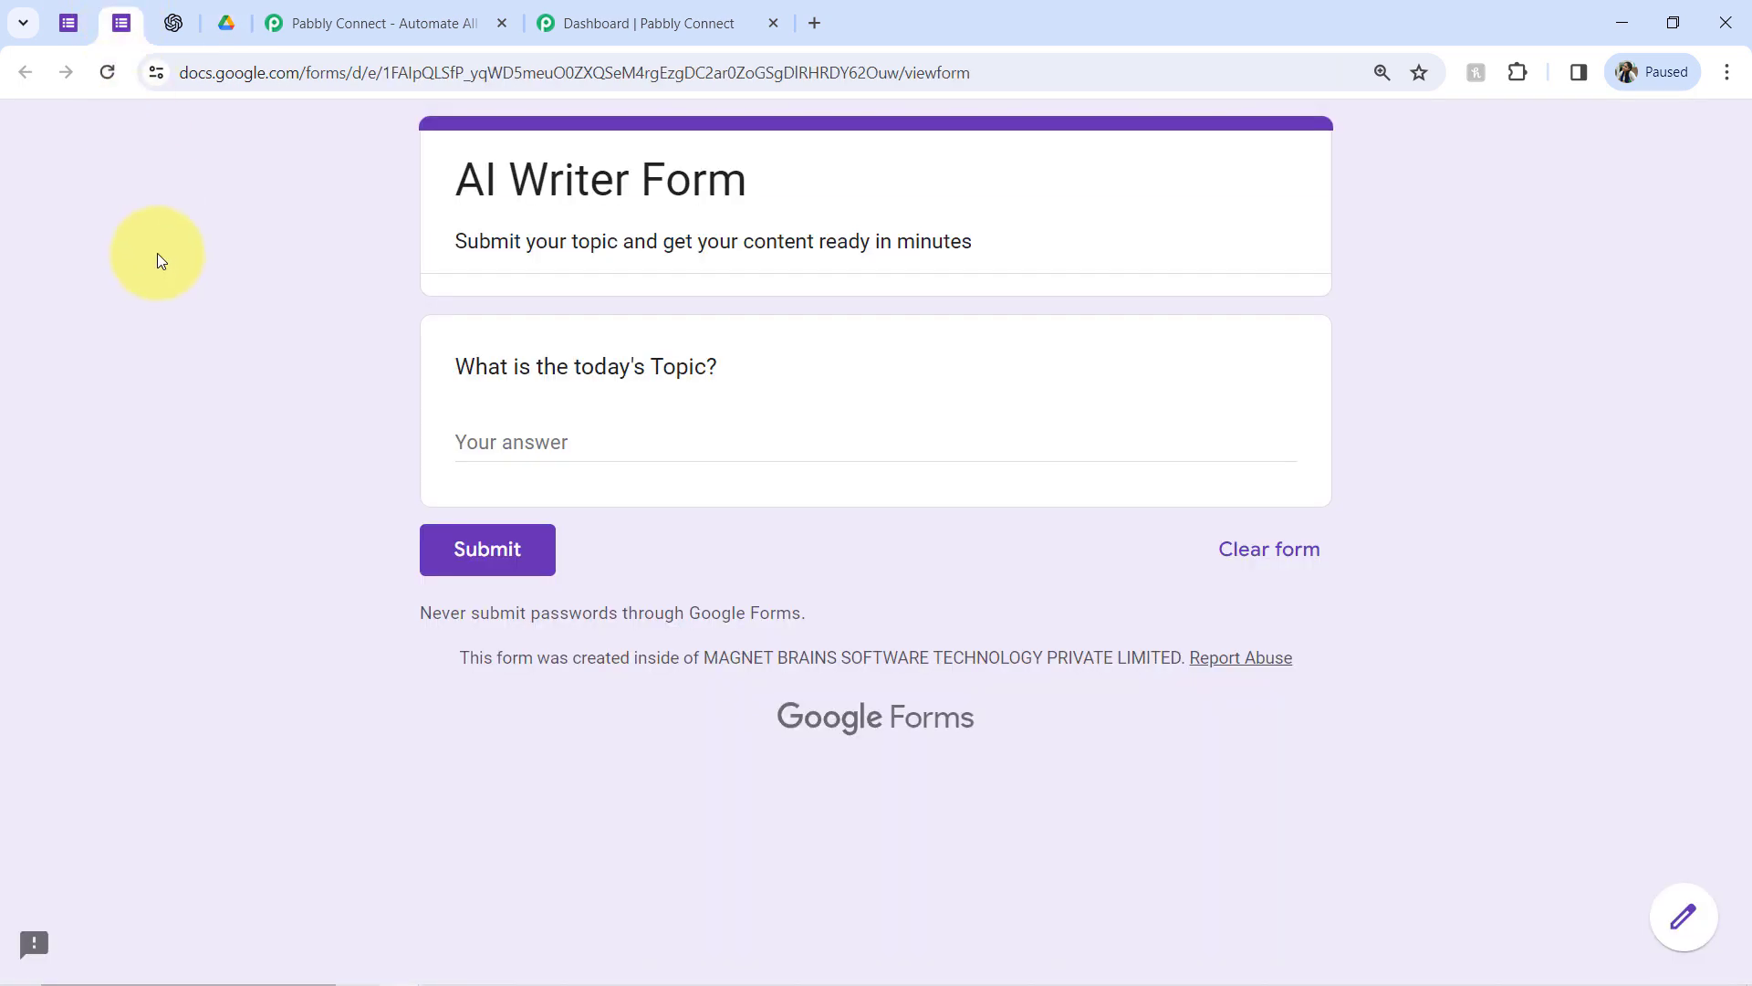
left_click(174, 23)
left_click(226, 24)
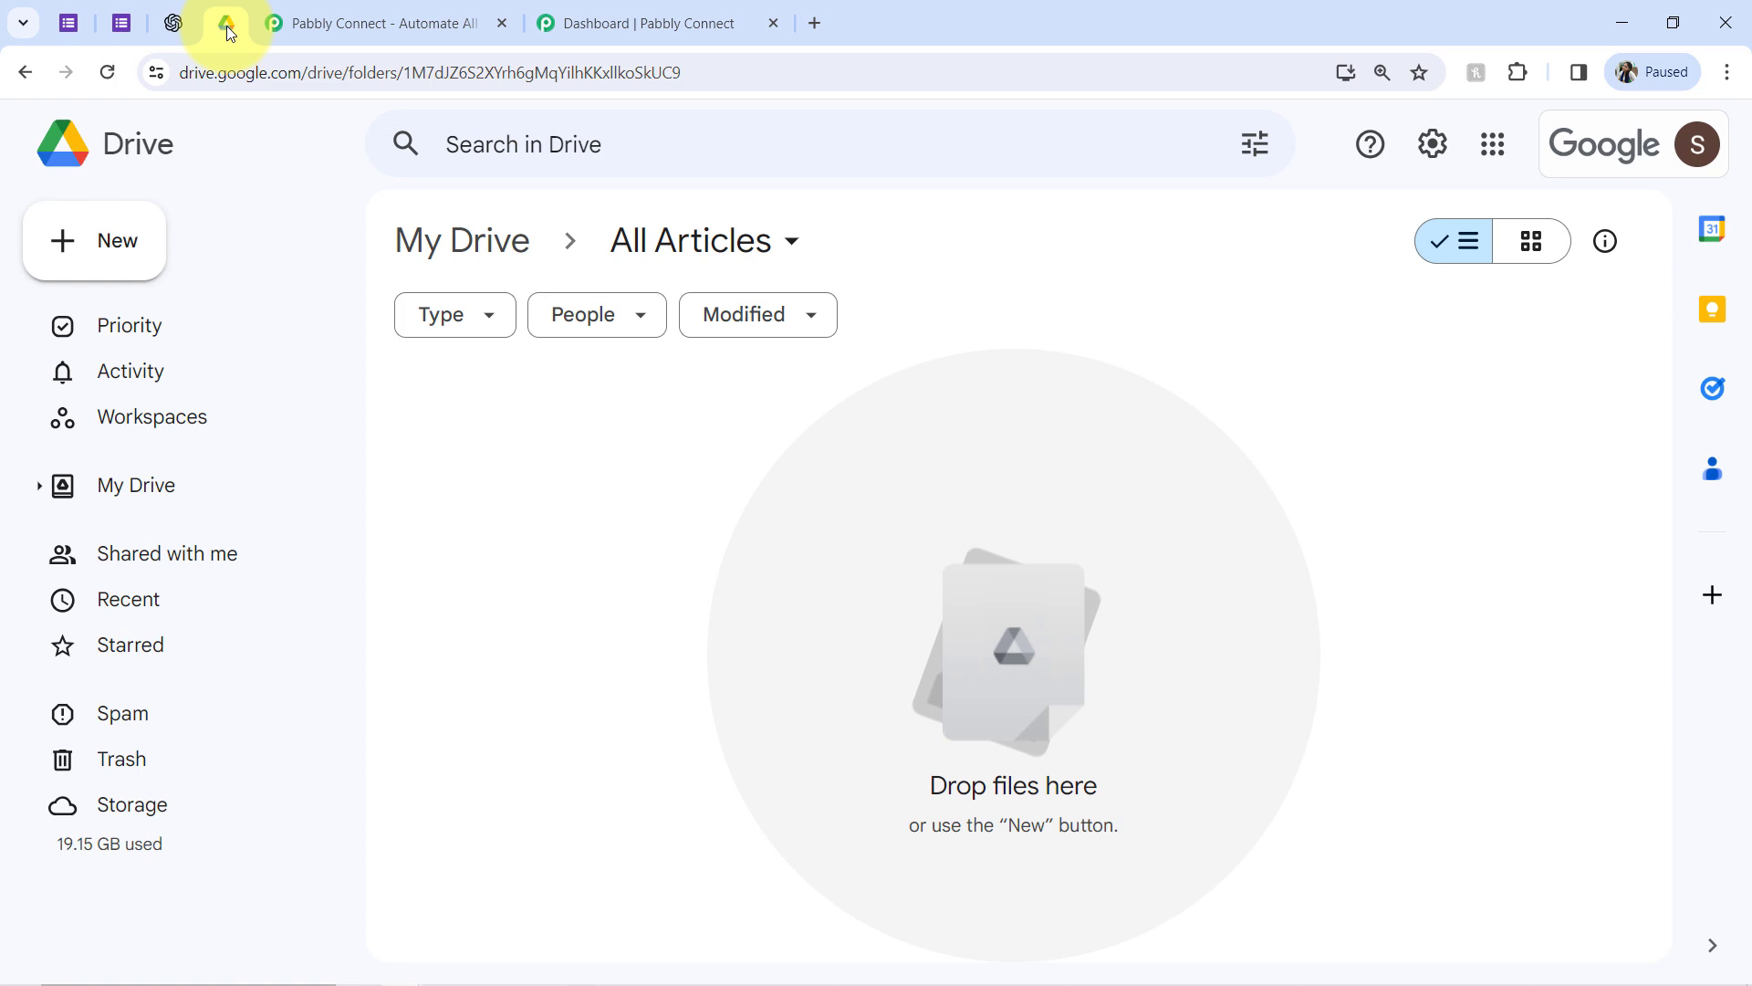
Switch to the Pabbly Connect website and examine its address, its headline and the account dashboard
left_click(314, 18)
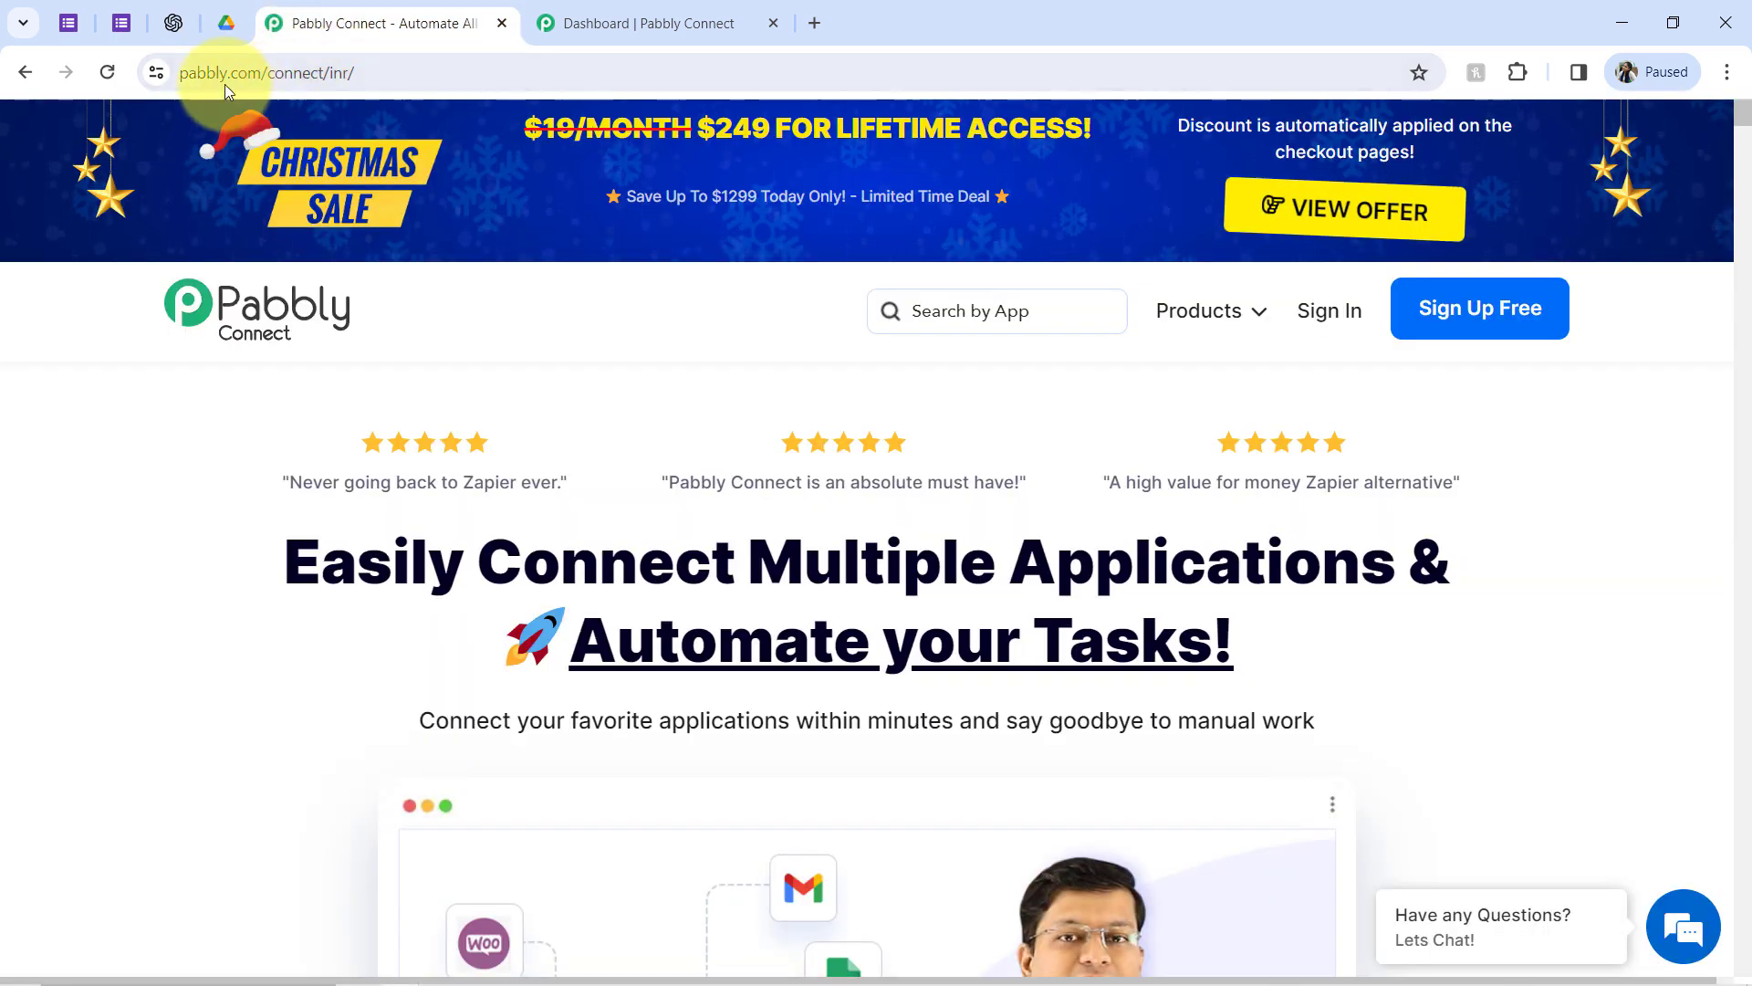
left_click_drag(224, 84, 456, 73)
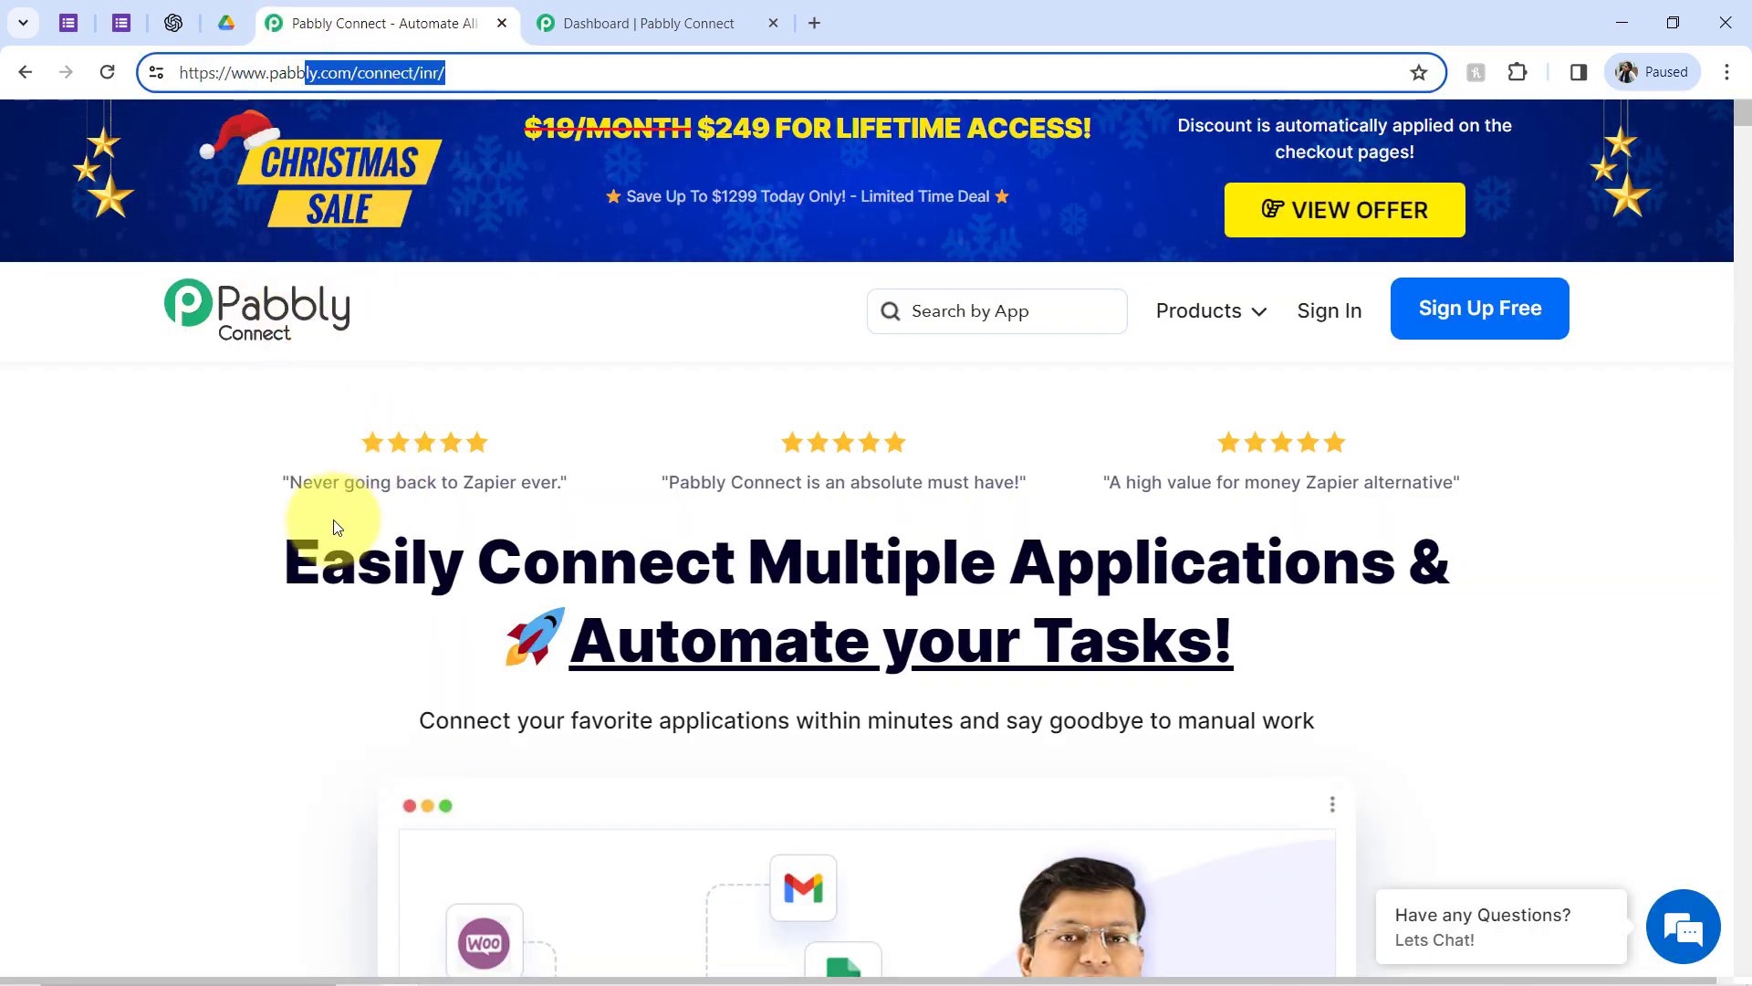
left_click_drag(321, 562, 1066, 721)
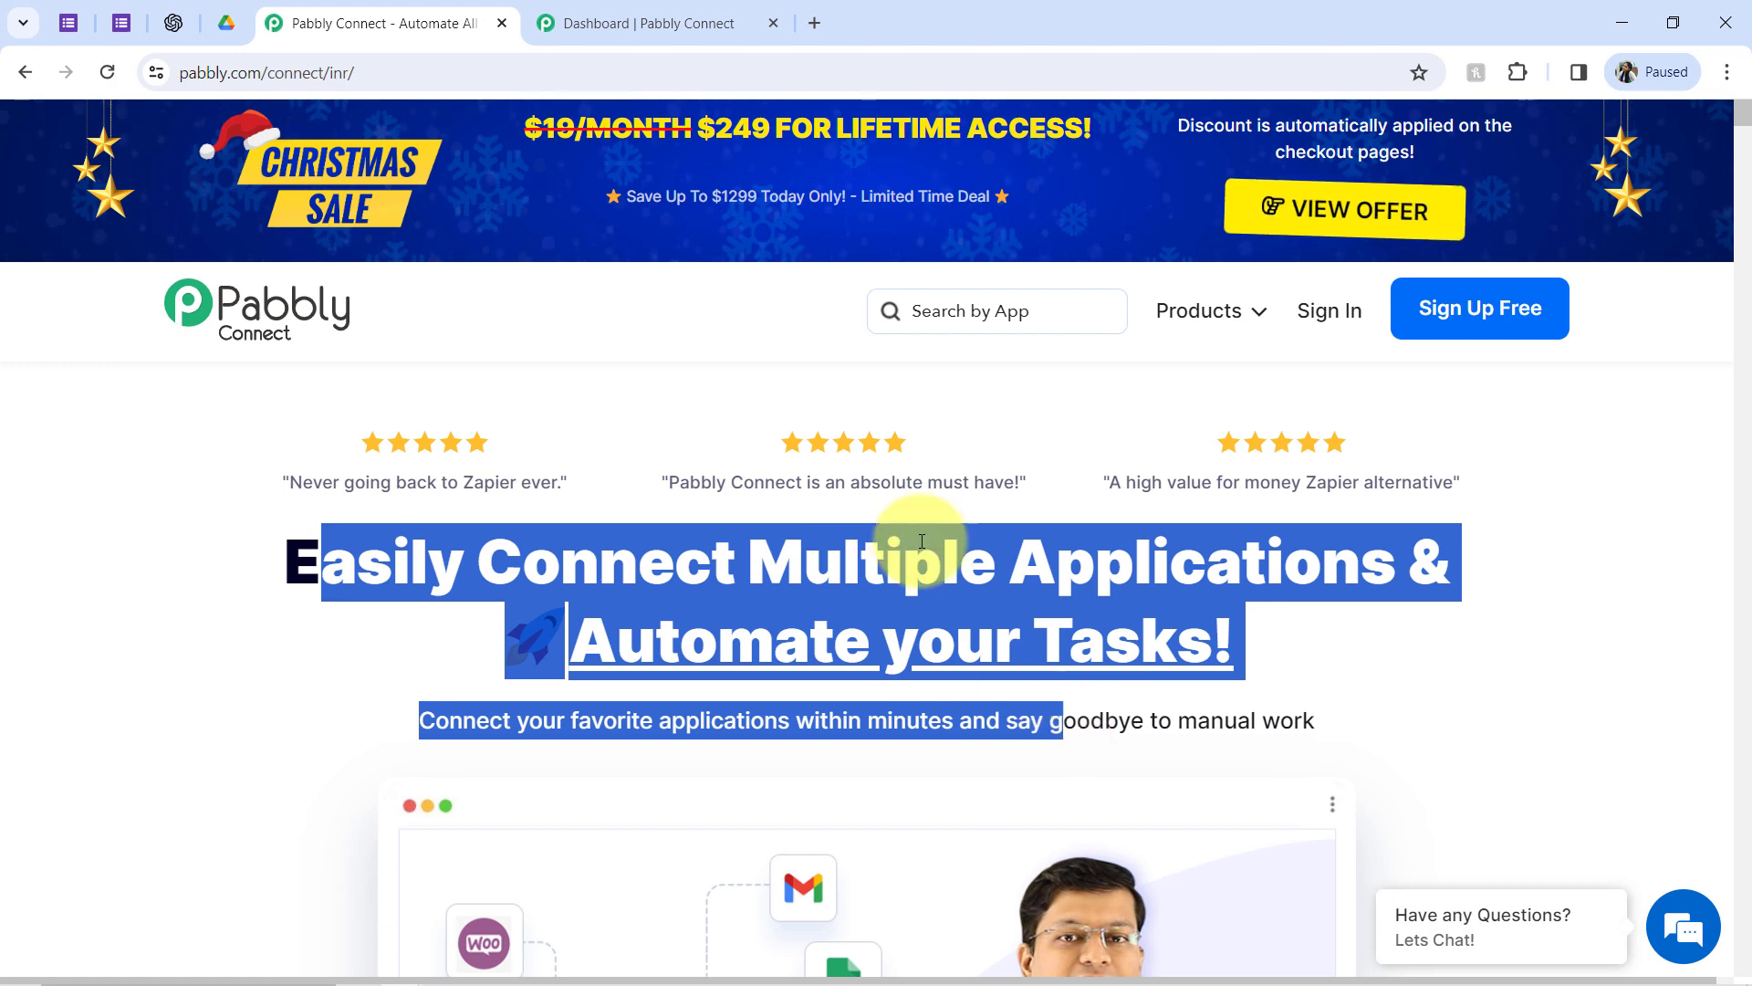
left_click(650, 23)
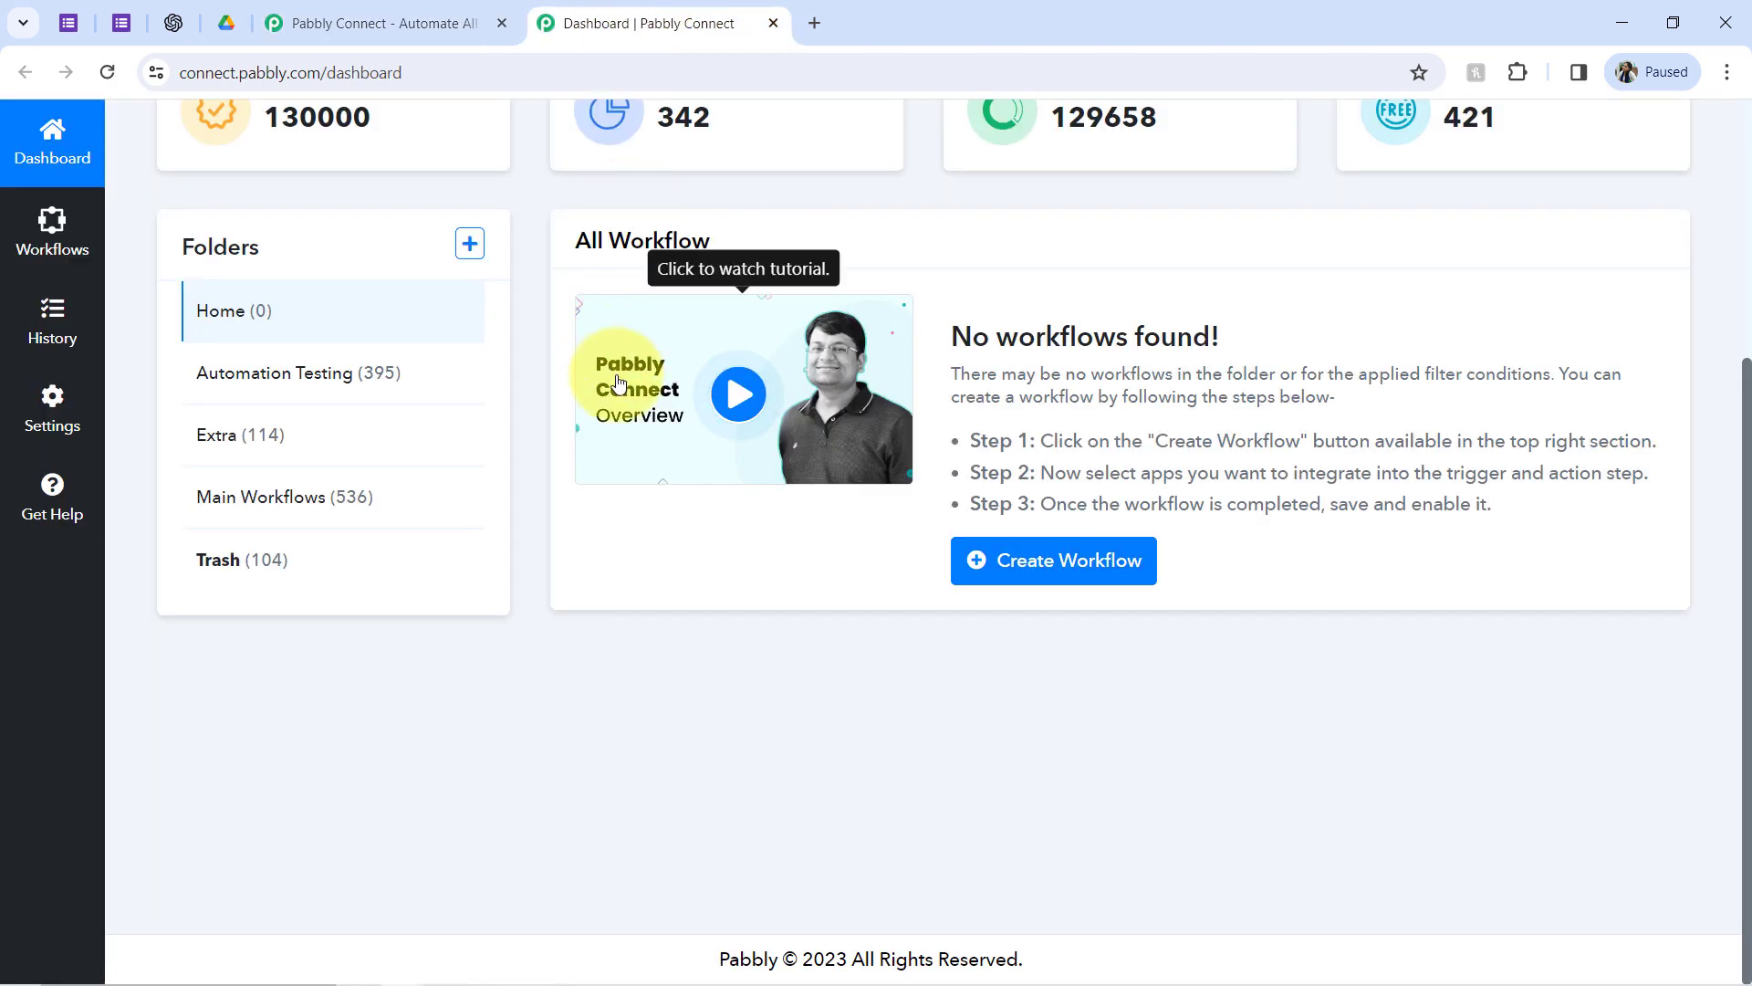
left_click(345, 20)
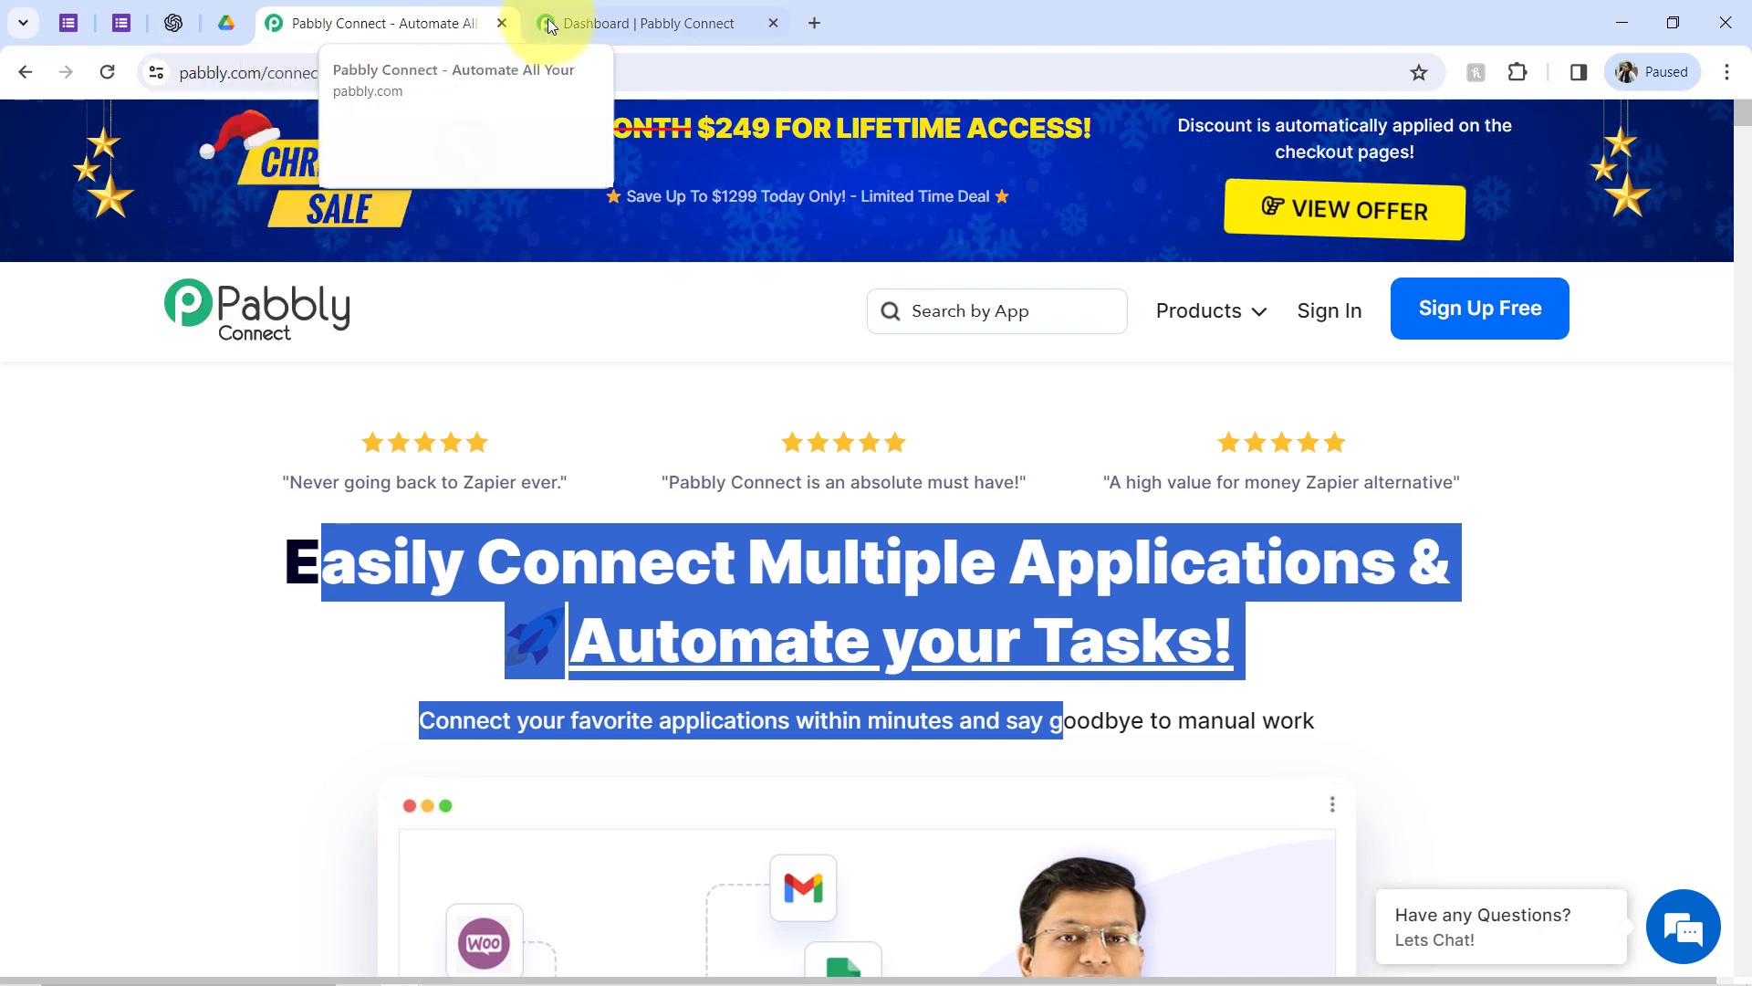
From the Pabbly Connect dashboard, create a workflow named "Build AI Writer using Google Forms, OpenAI and Google Docs" in the Main Workflows folder
left_click(639, 23)
left_click_drag(1745, 388, 1737, 96)
double_click(178, 290)
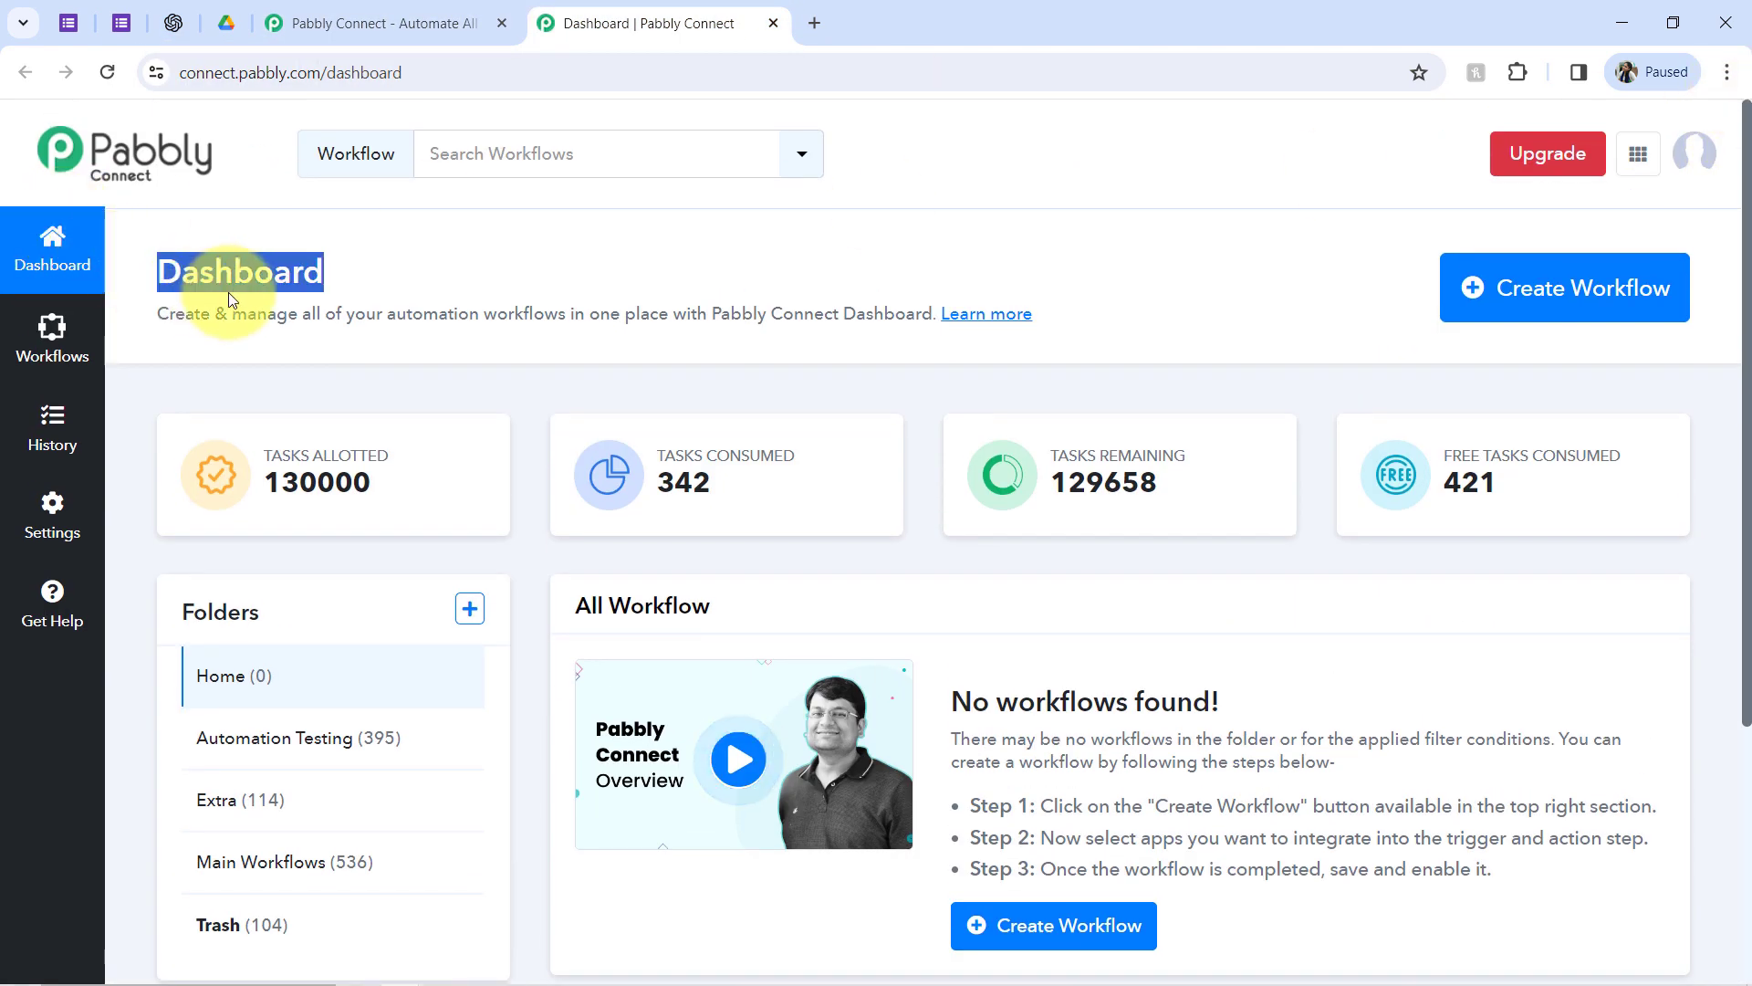
left_click(233, 299)
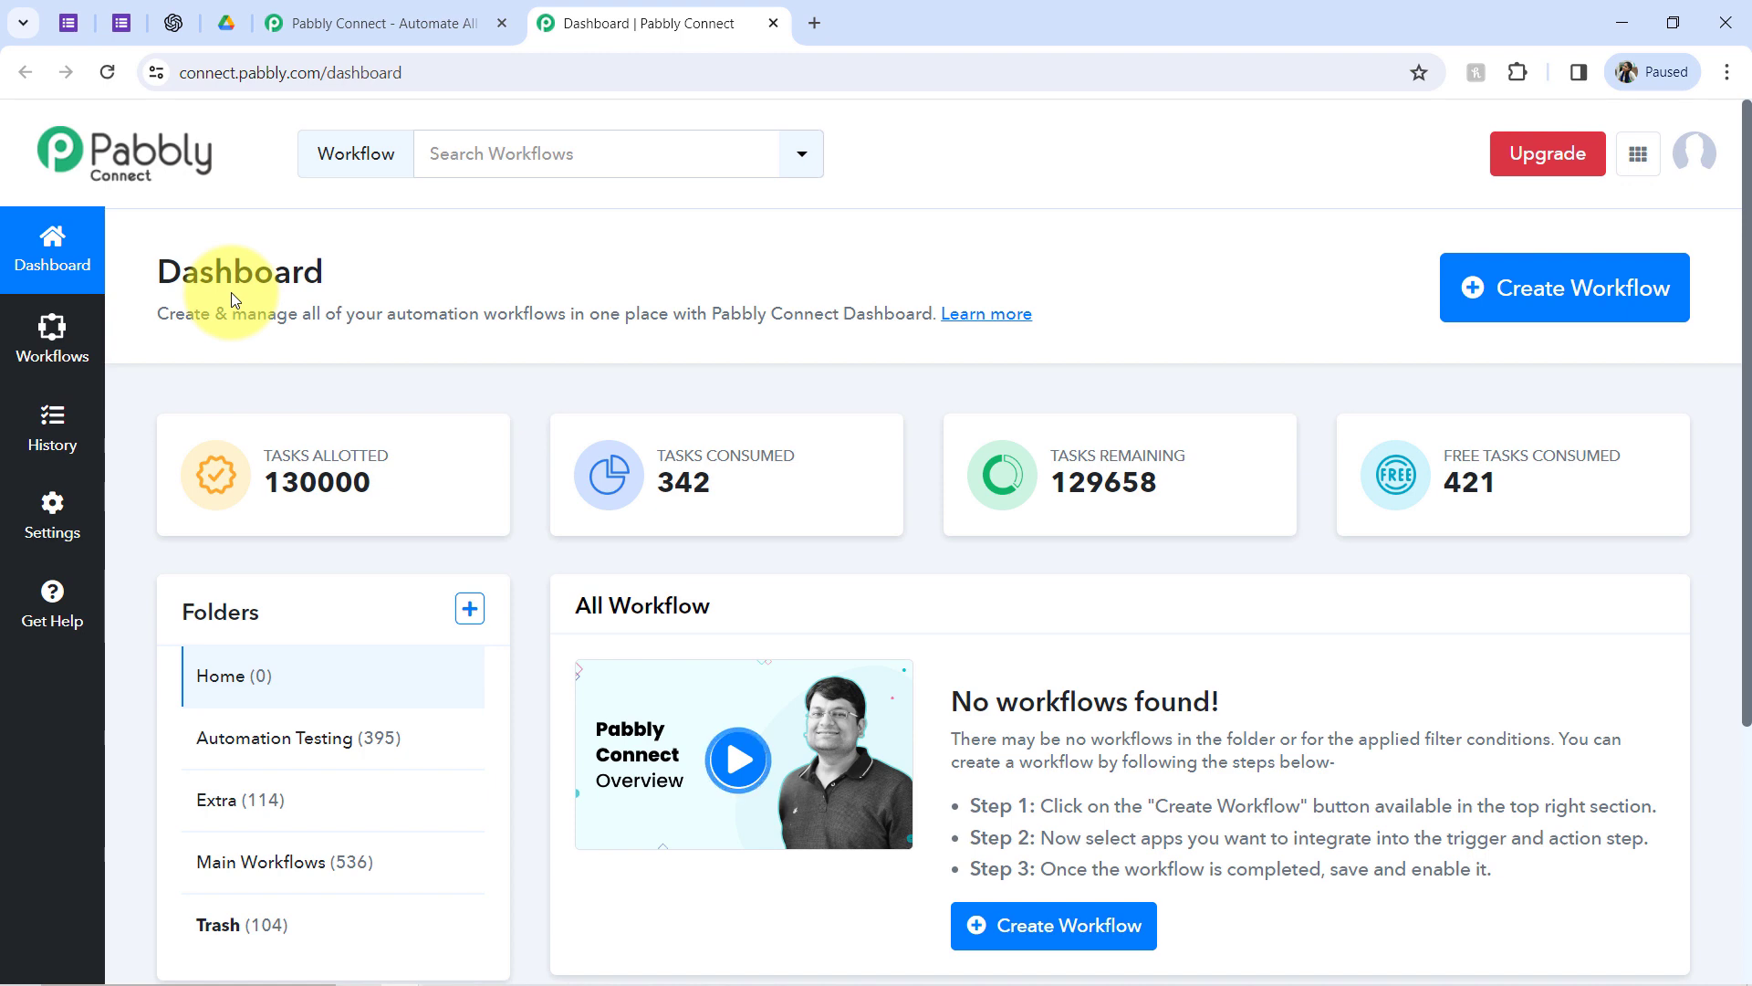
left_click(1493, 294)
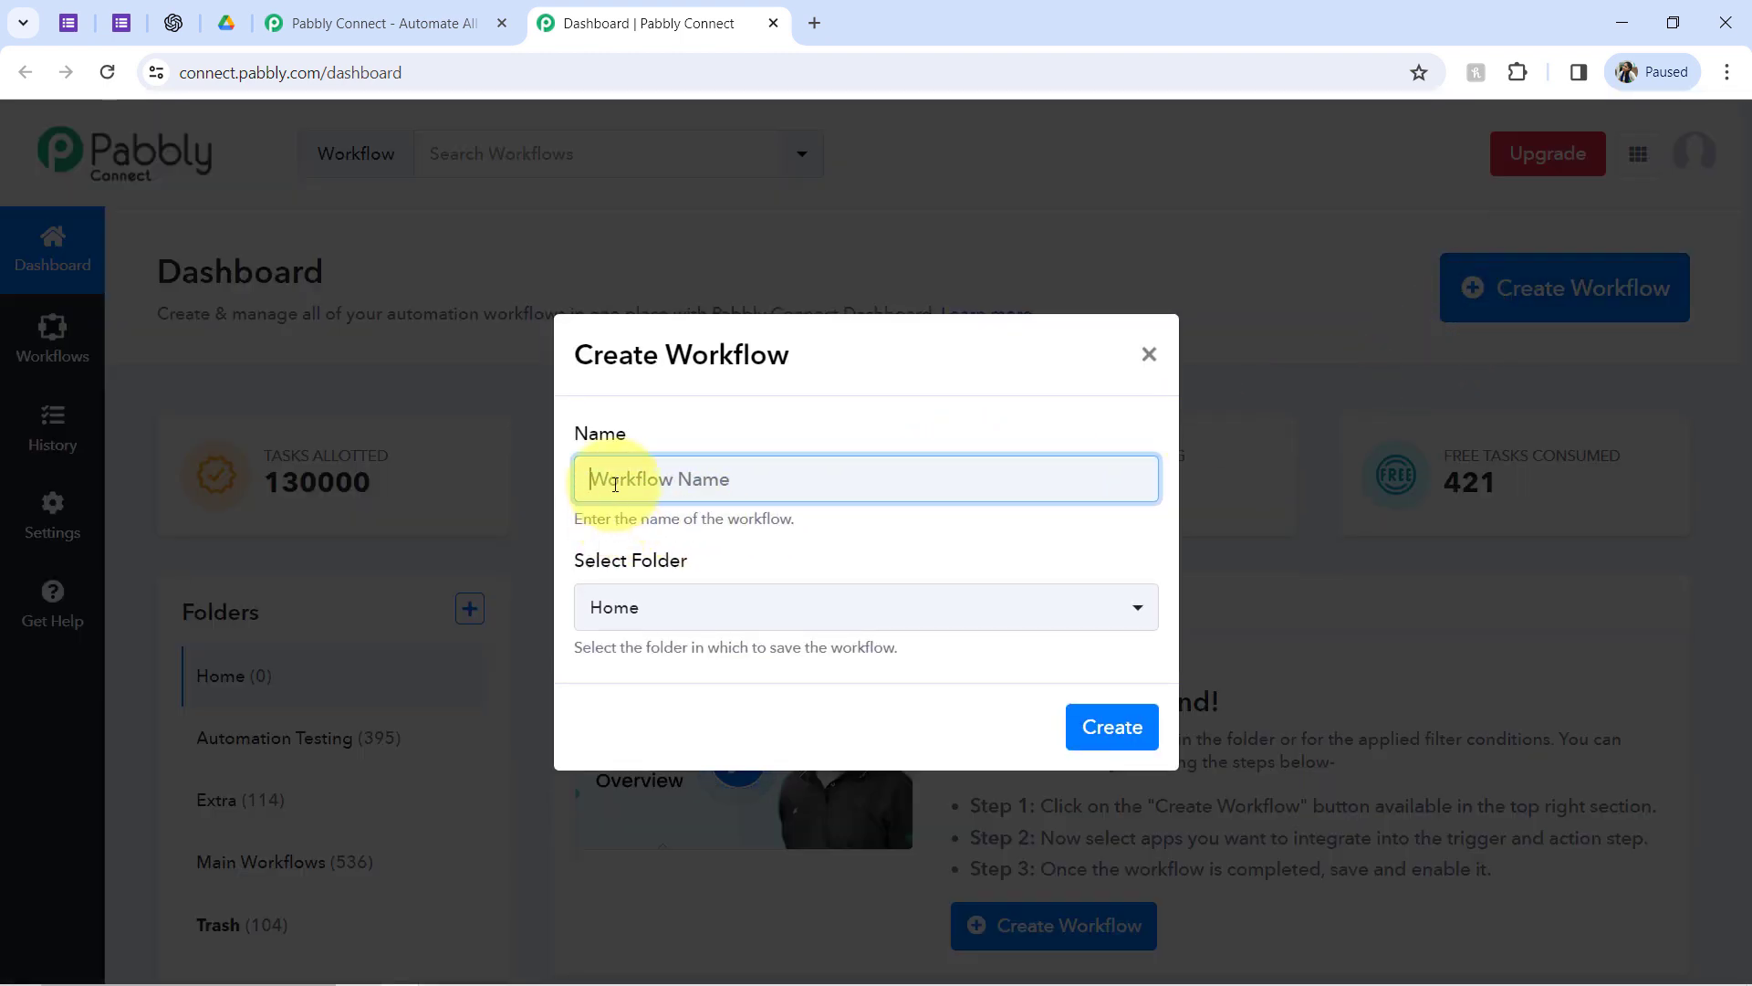
type("Build AI Writer using Google Forms, OpenAI and Google Docs")
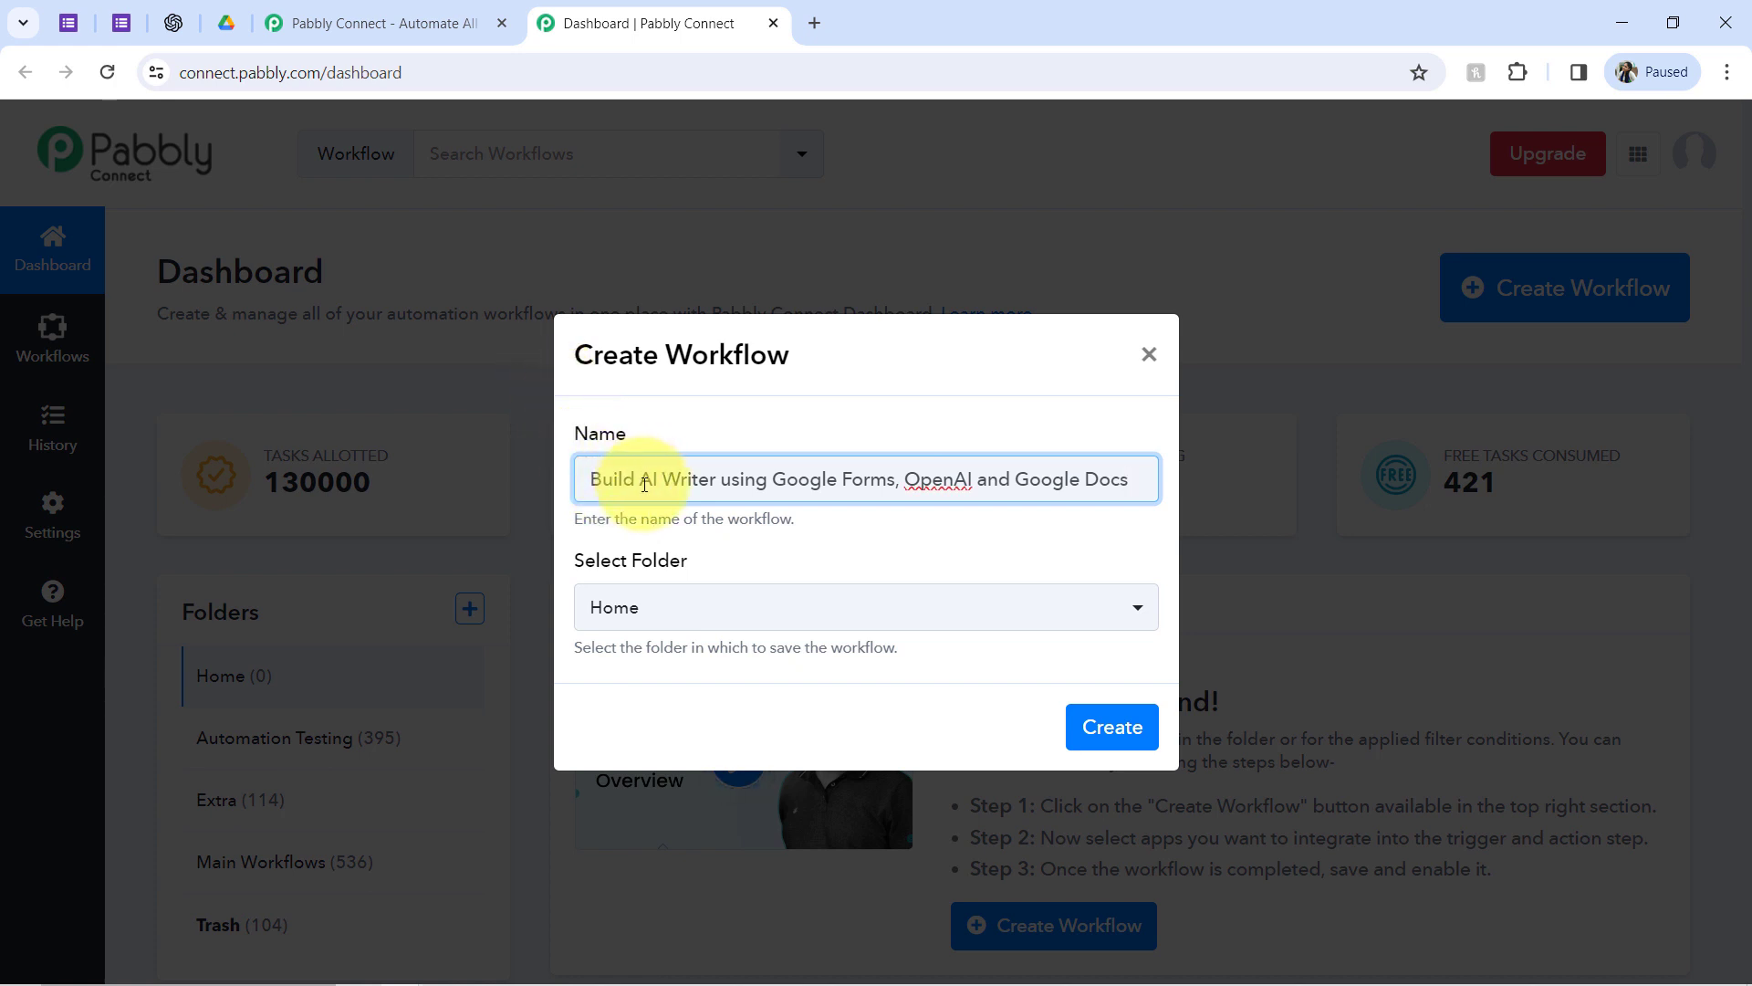
left_click_drag(642, 489, 1078, 471)
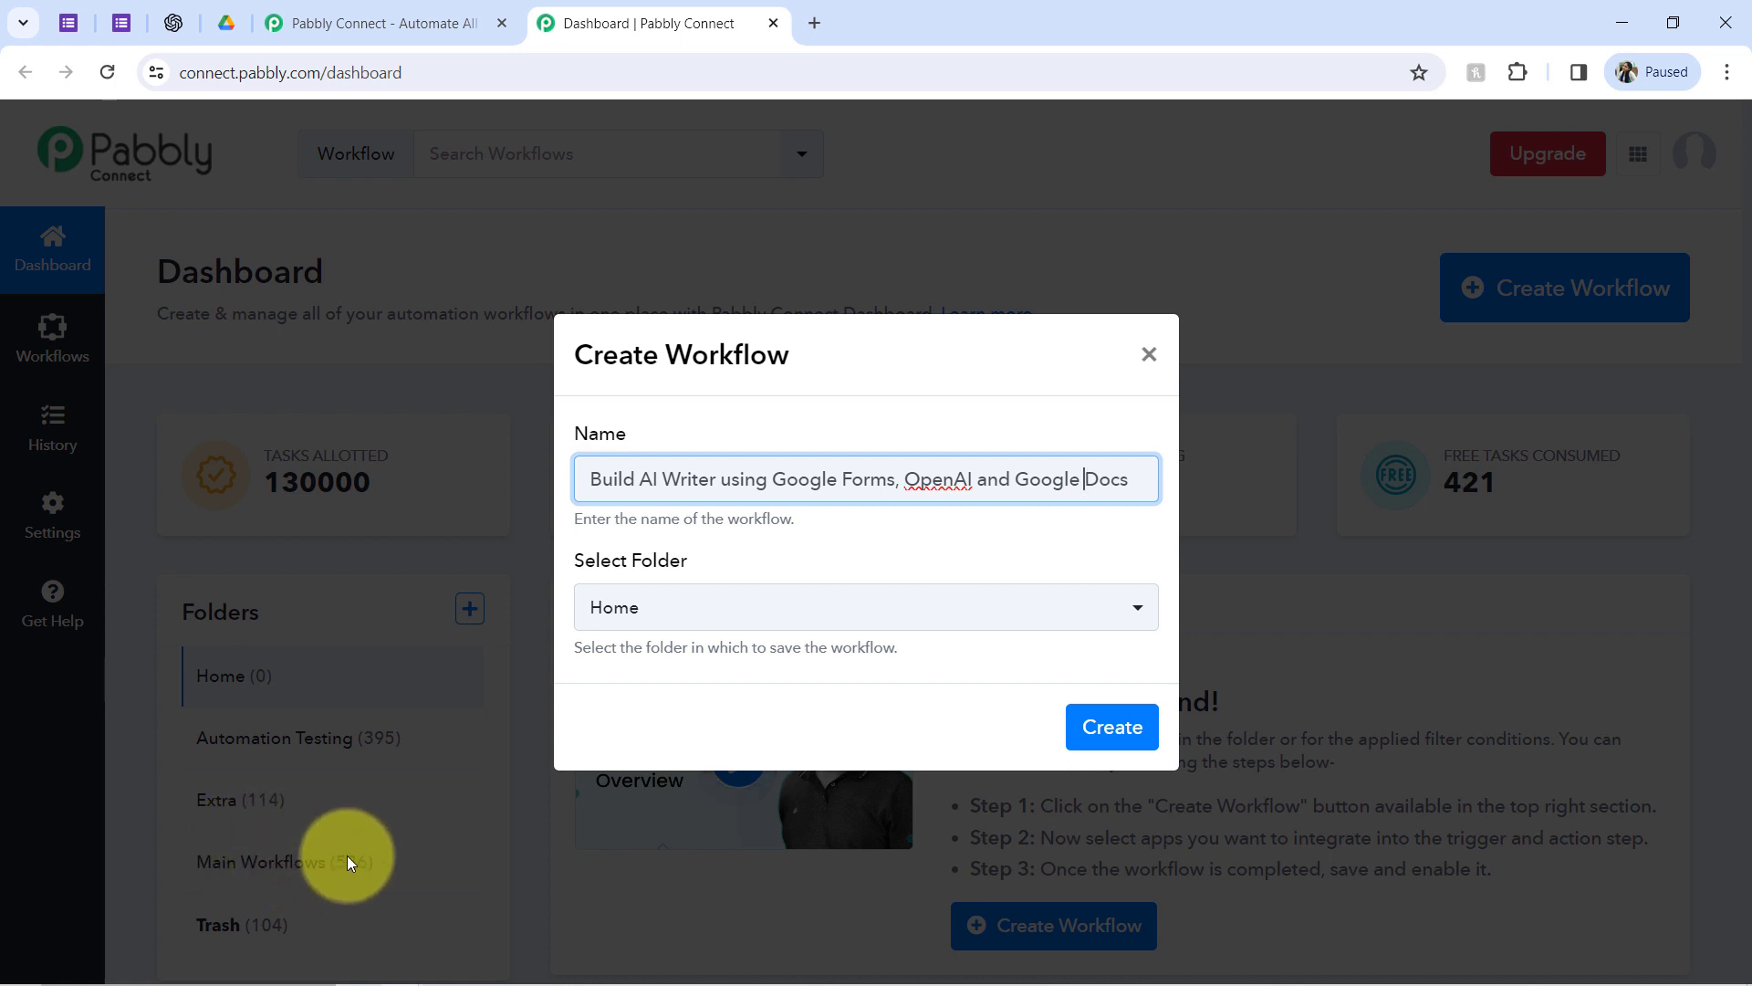
left_click(653, 615)
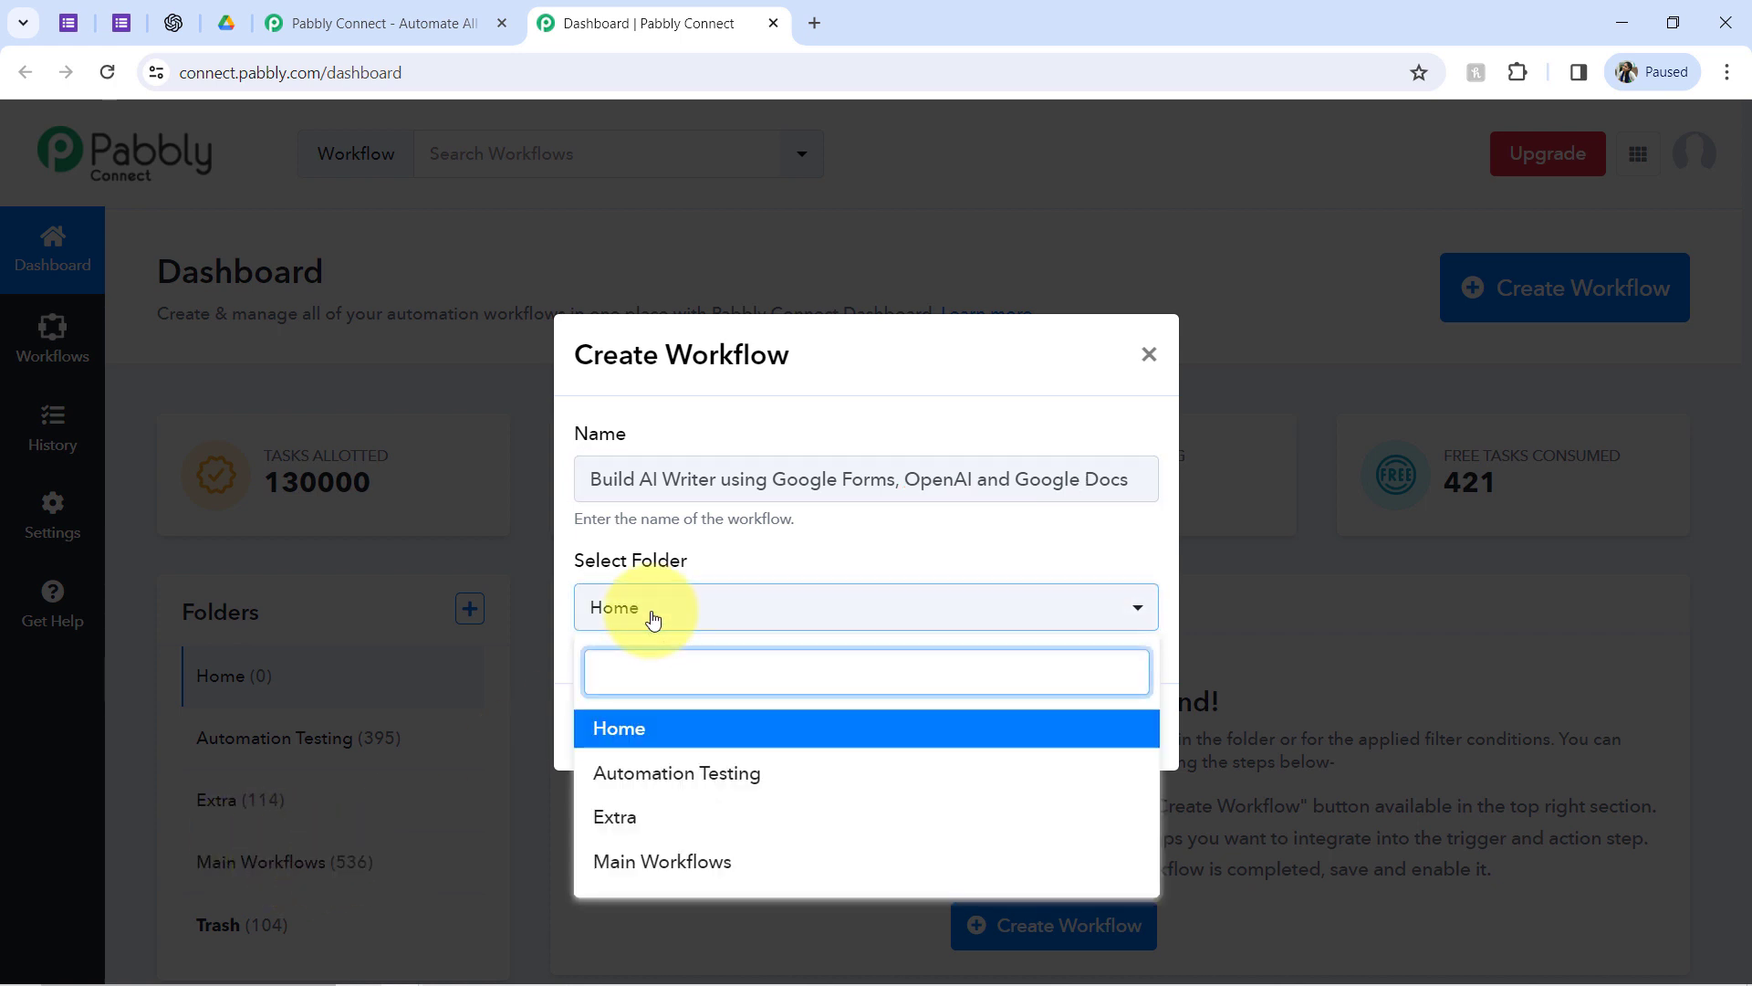
left_click(650, 863)
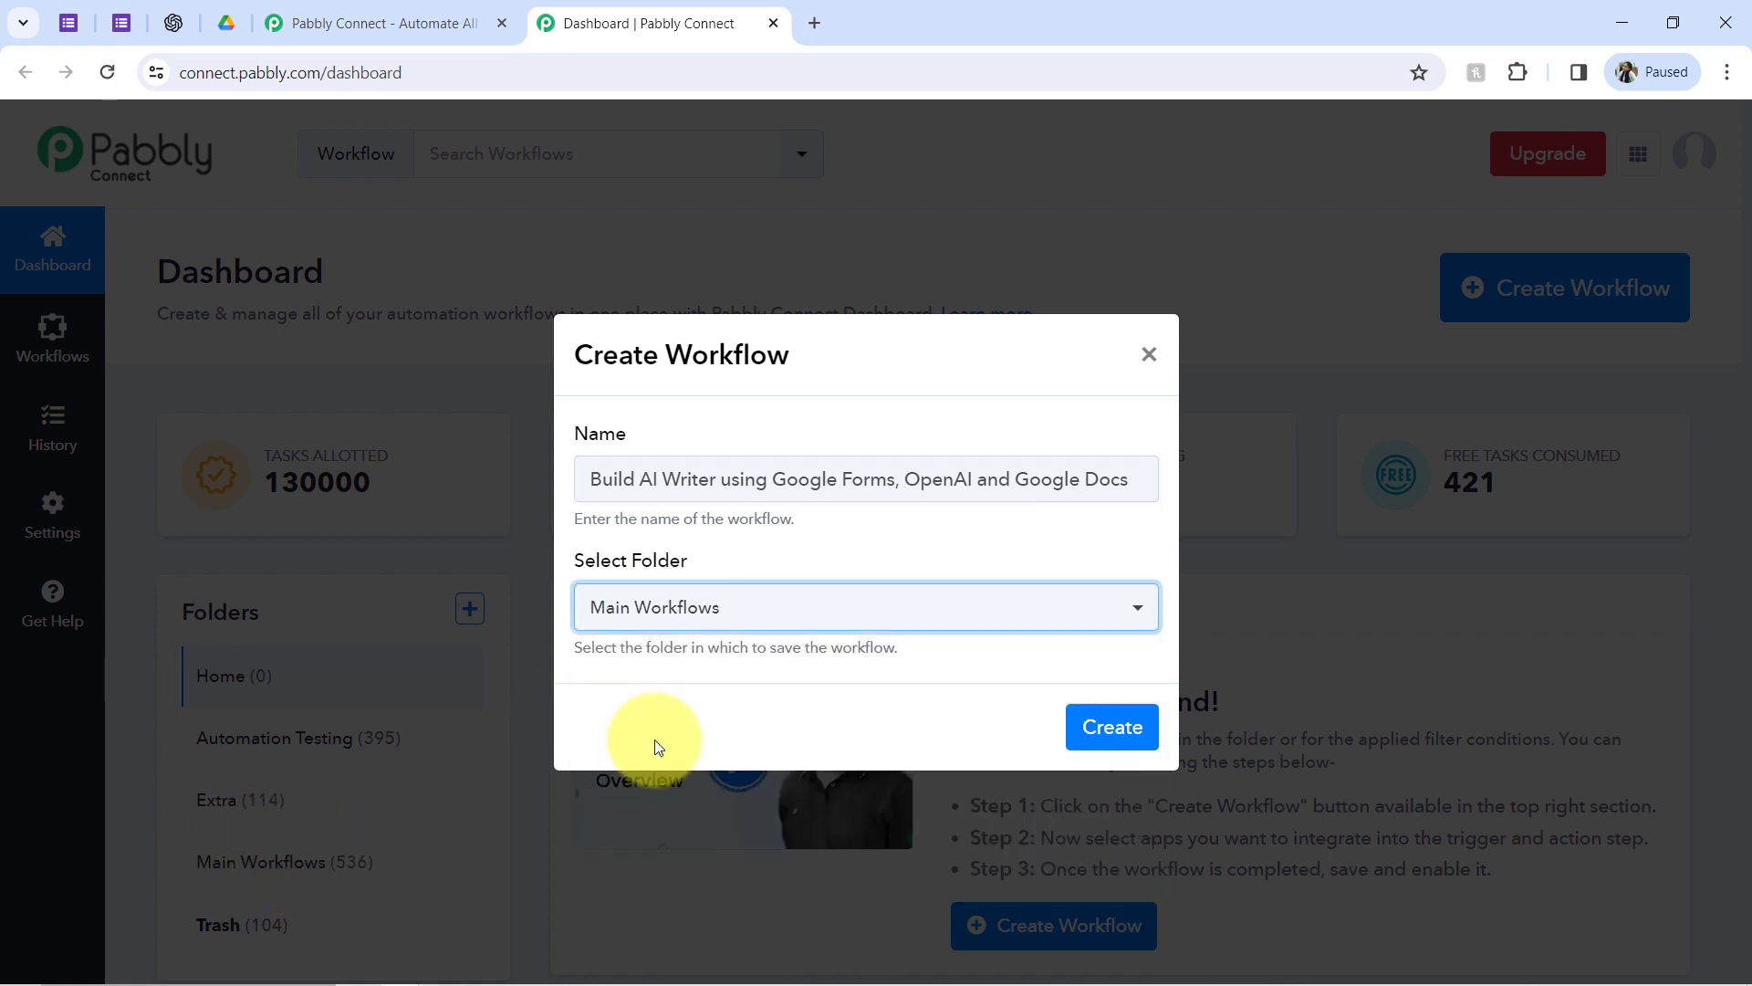
left_click(1106, 723)
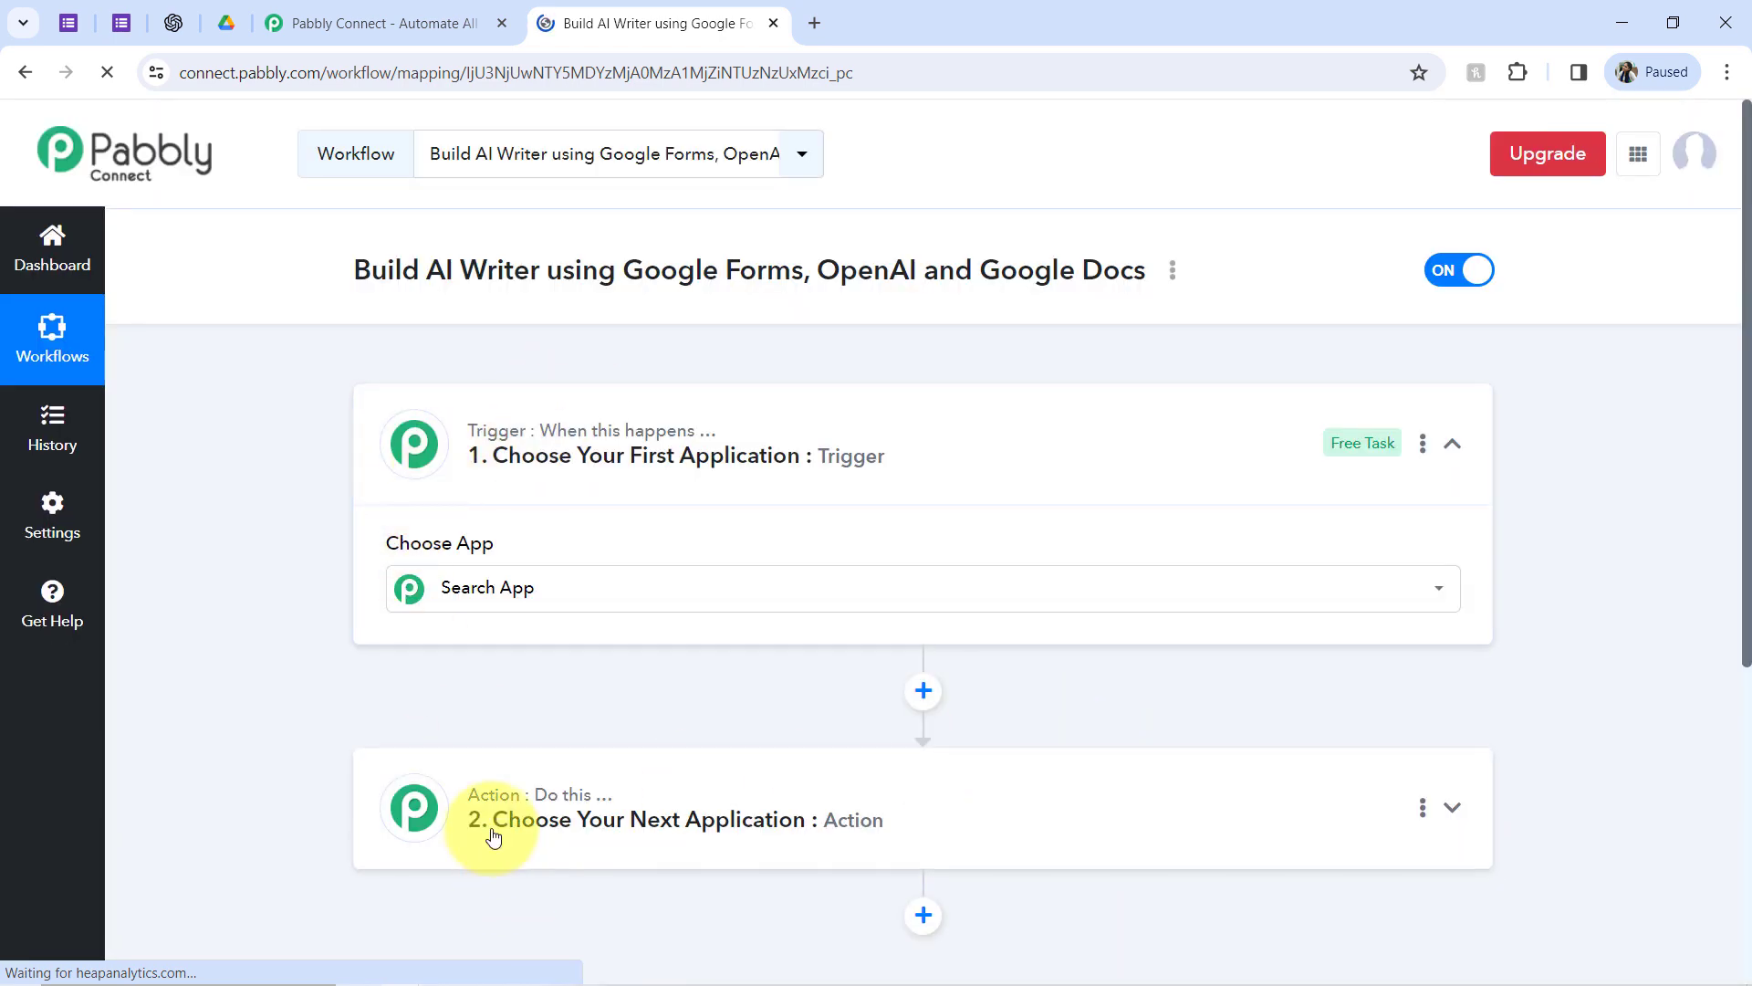
left_click(583, 438)
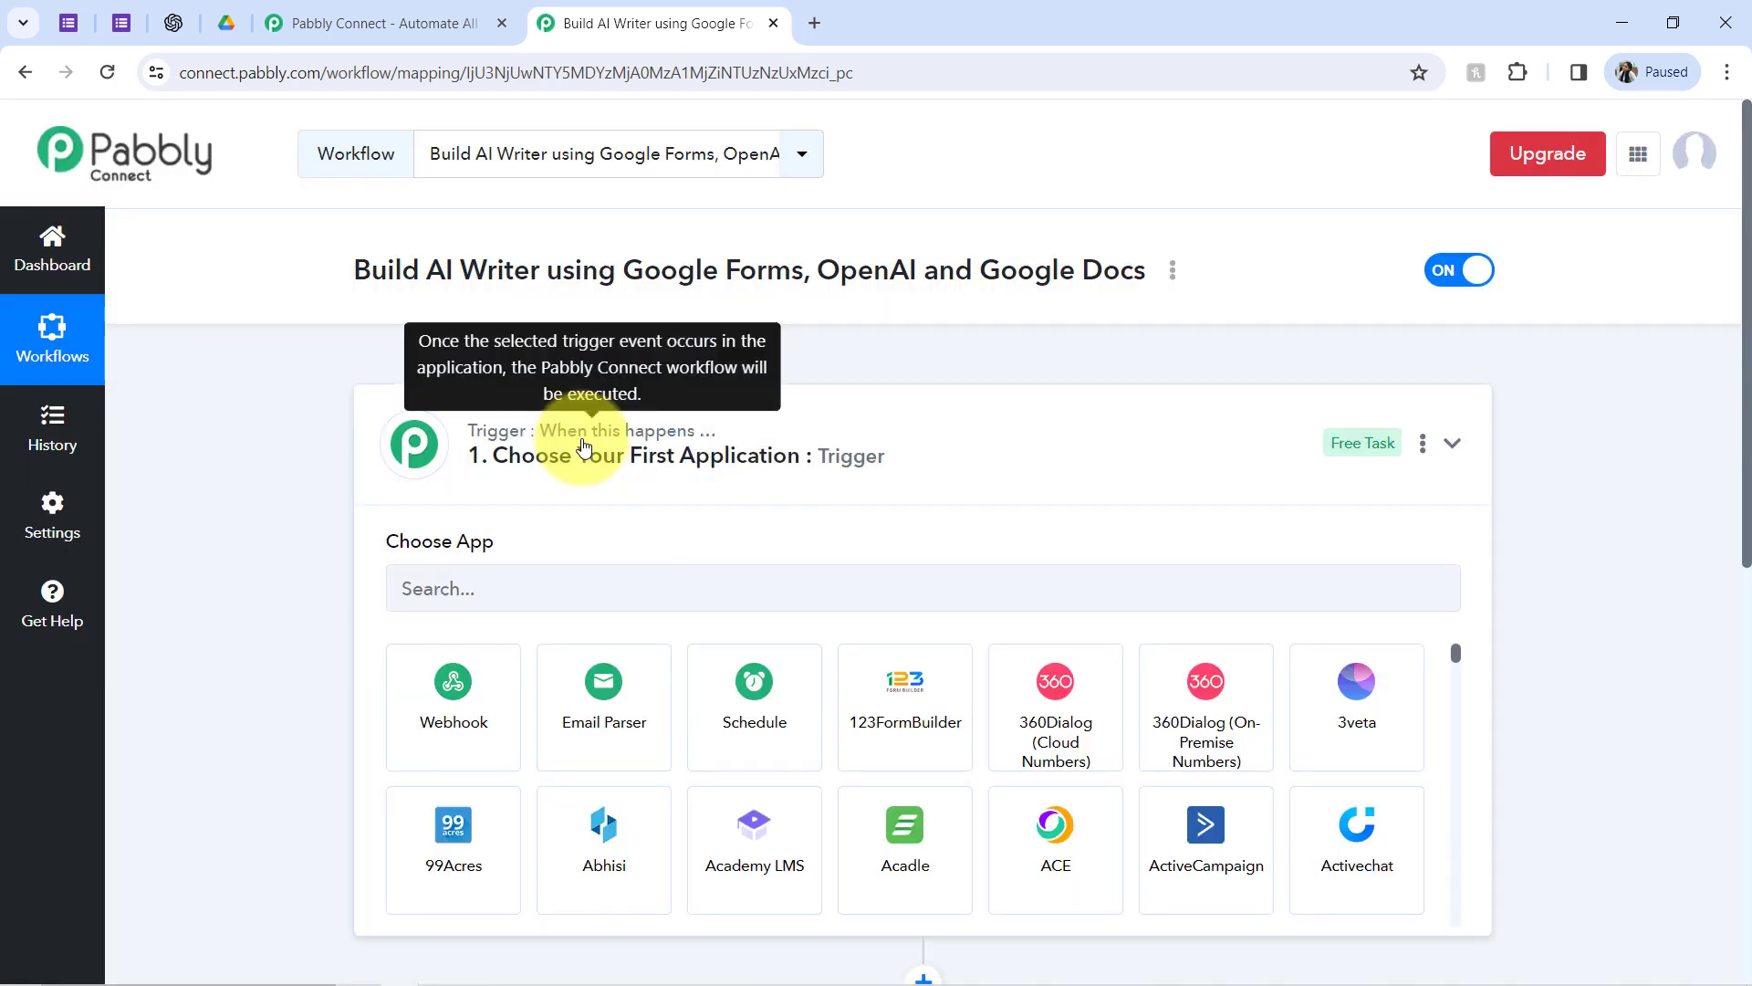
left_click(584, 445)
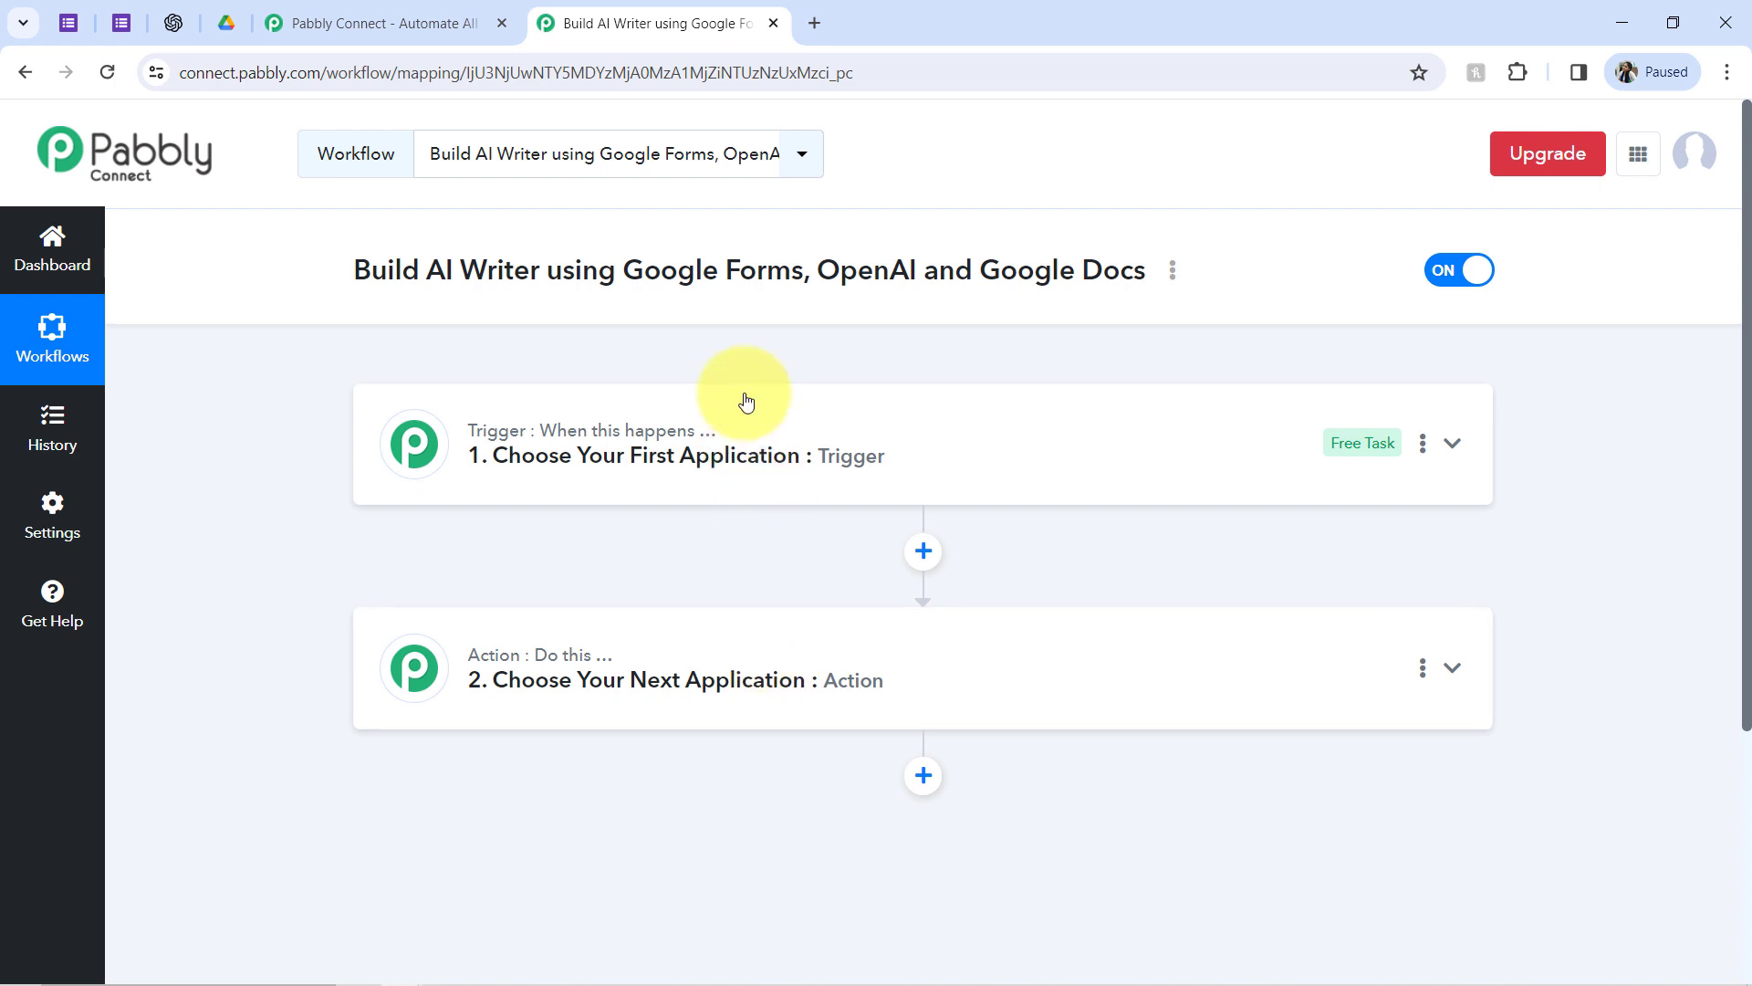
left_click(726, 276)
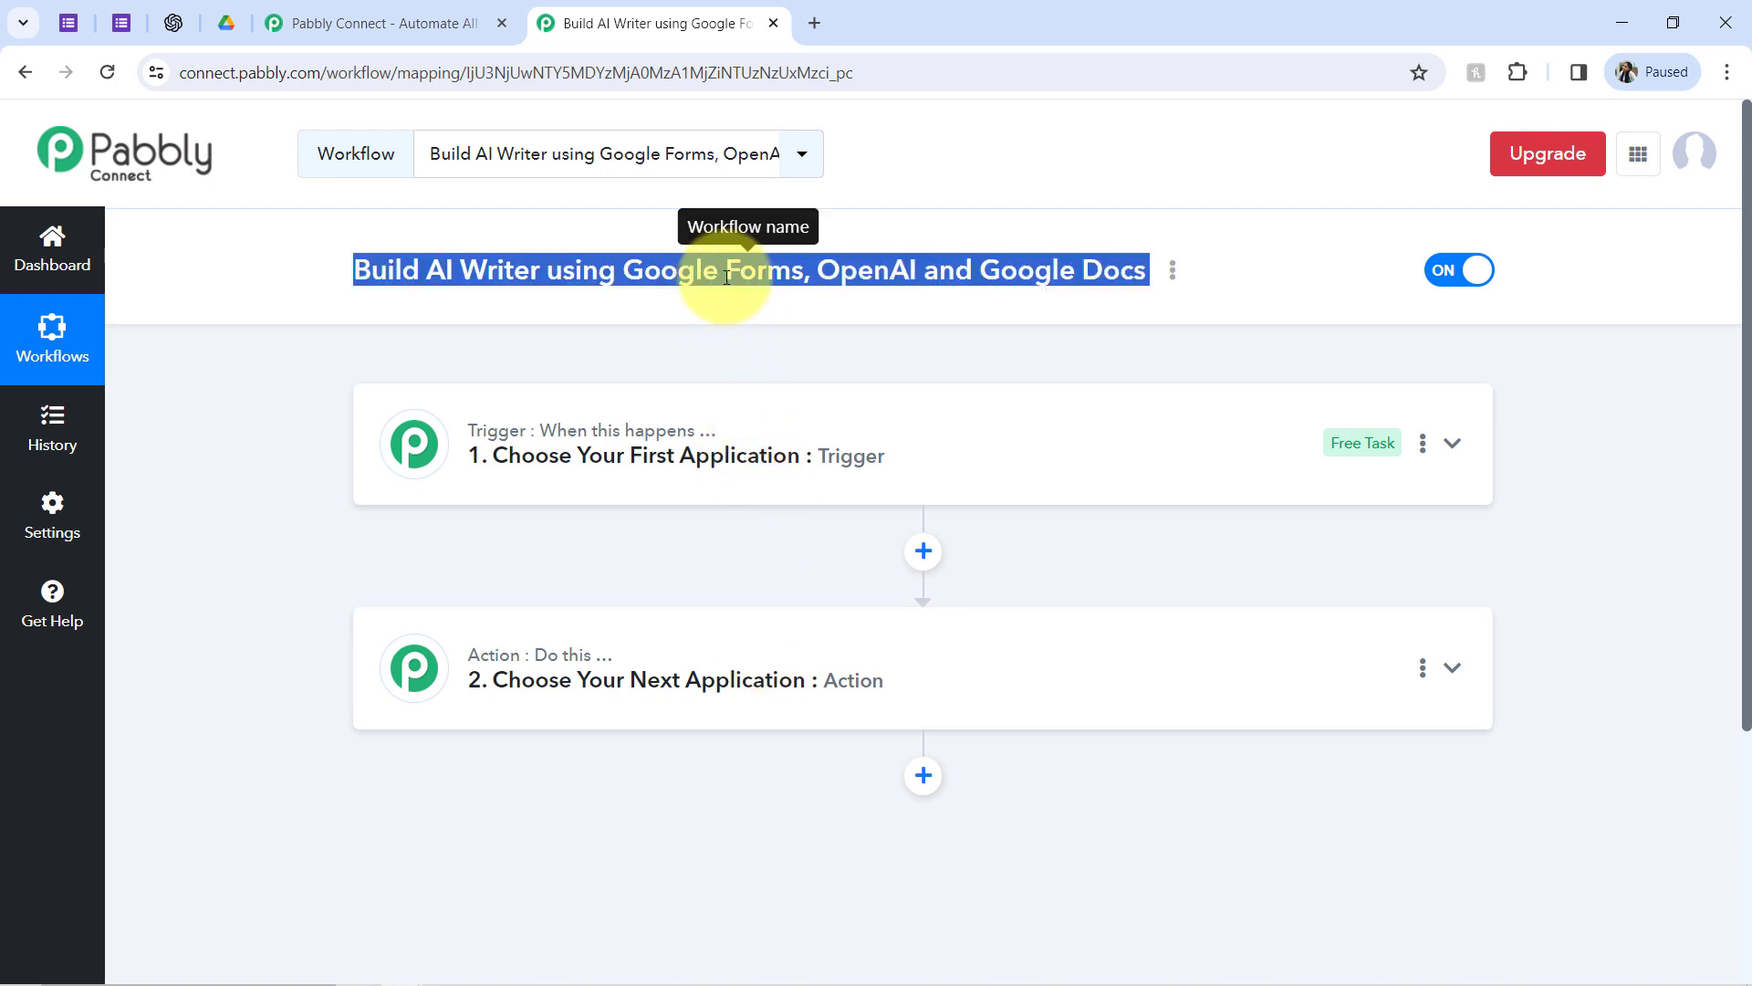
Search the trigger apps for "forms" and set Google Forms as the workflow's trigger application
left_click(672, 456)
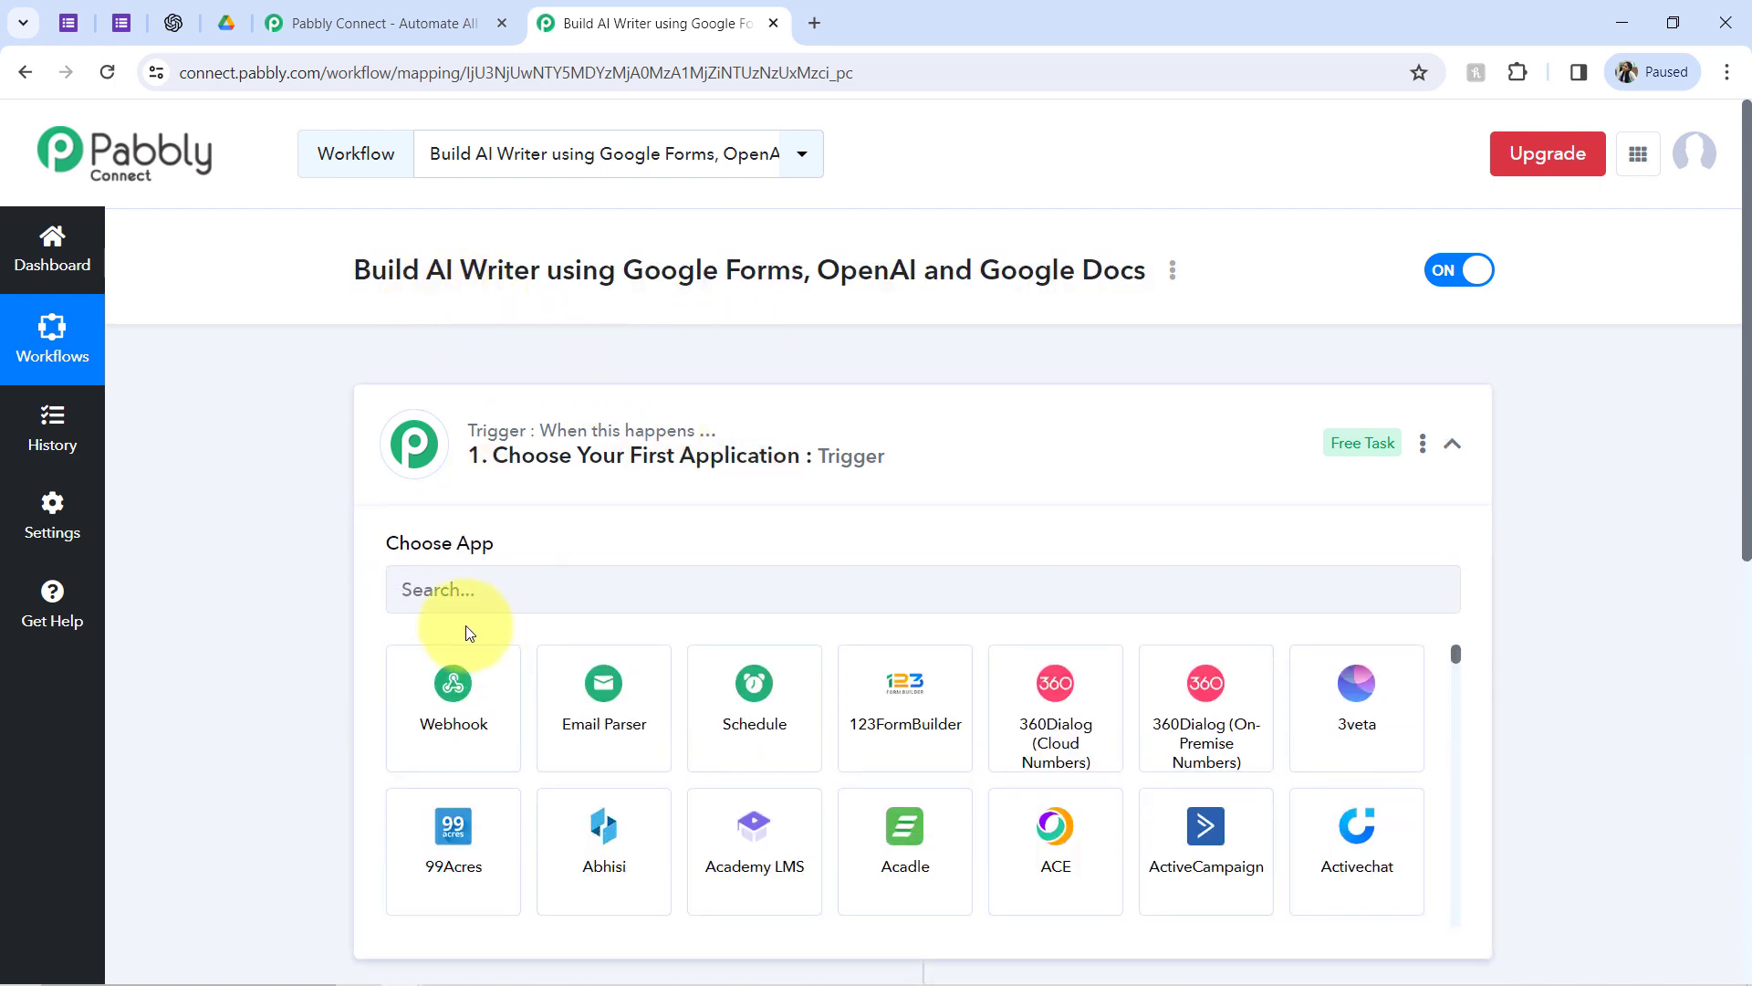
left_click(435, 595)
type("for")
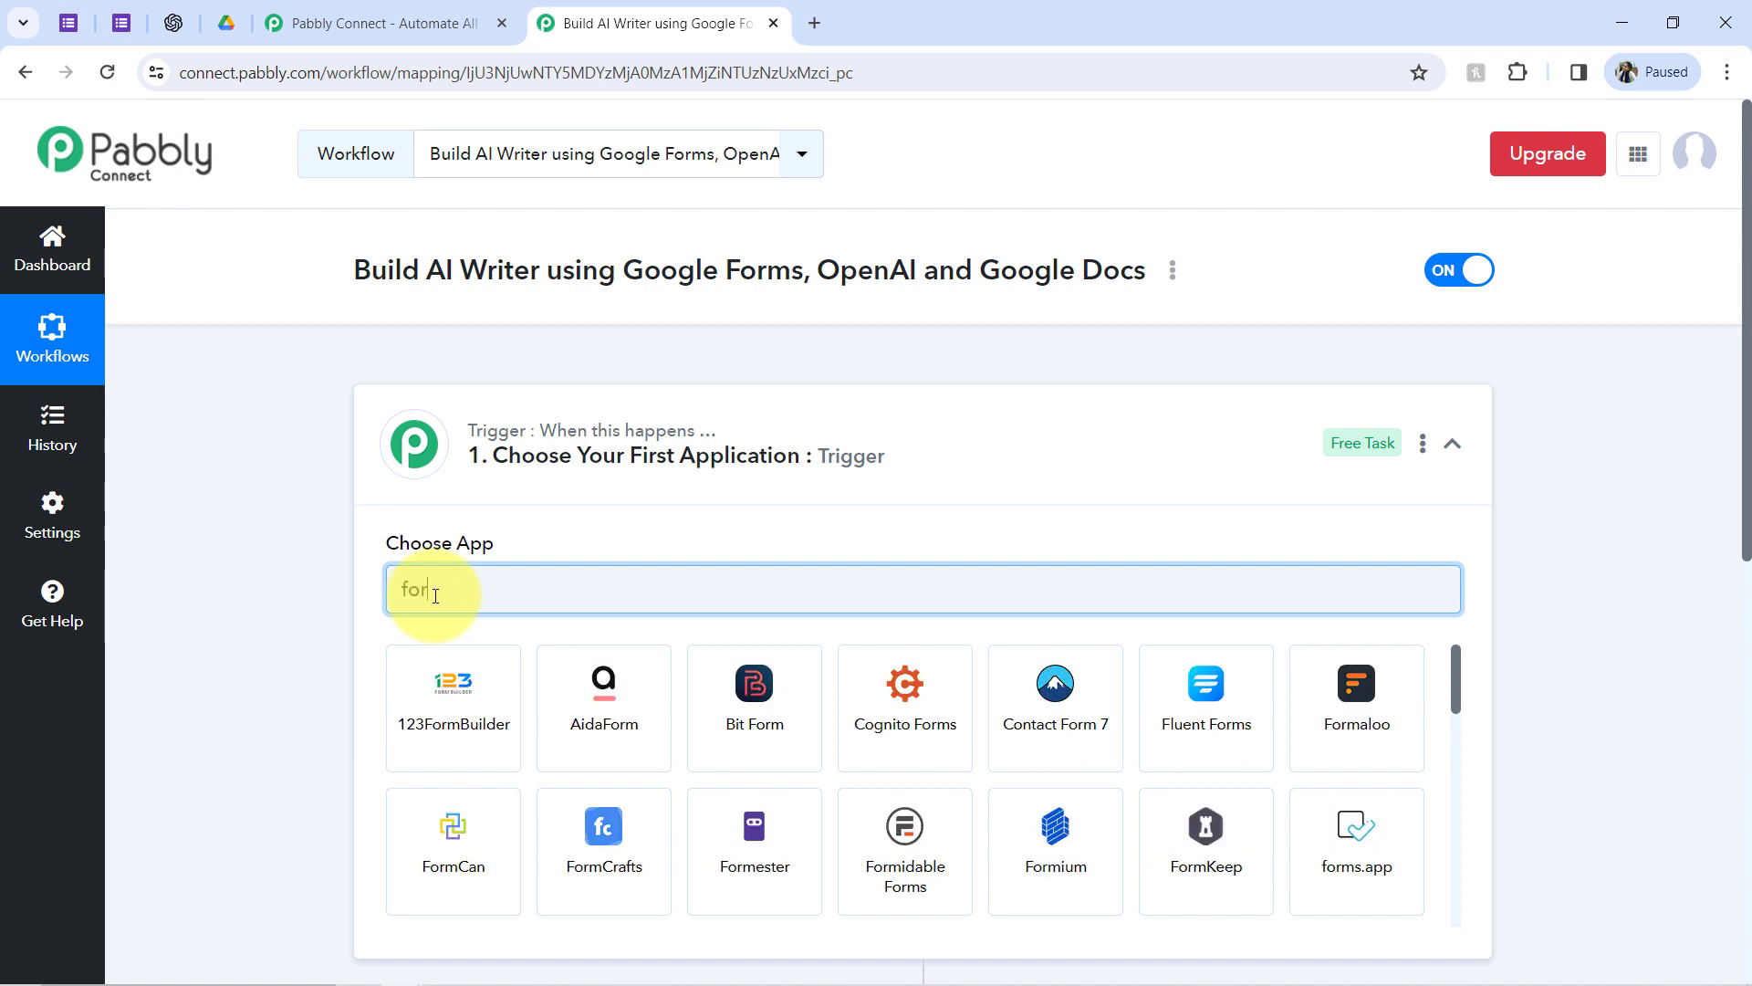
type("ms")
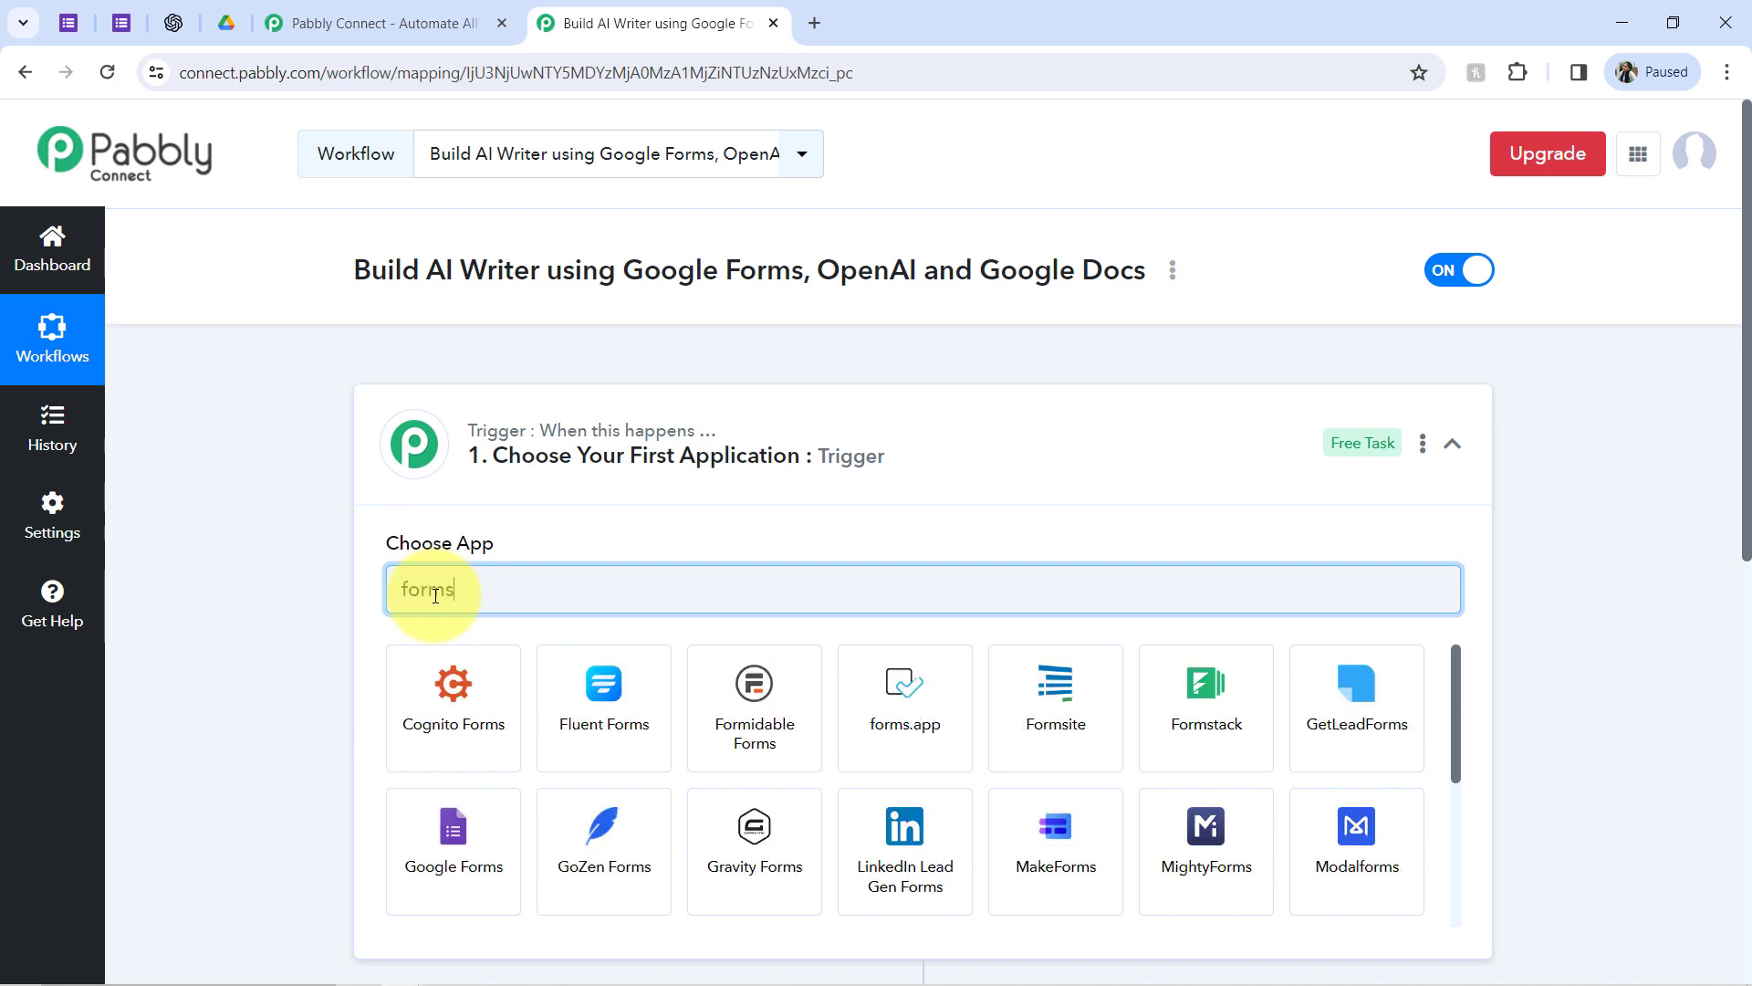
left_click(429, 807)
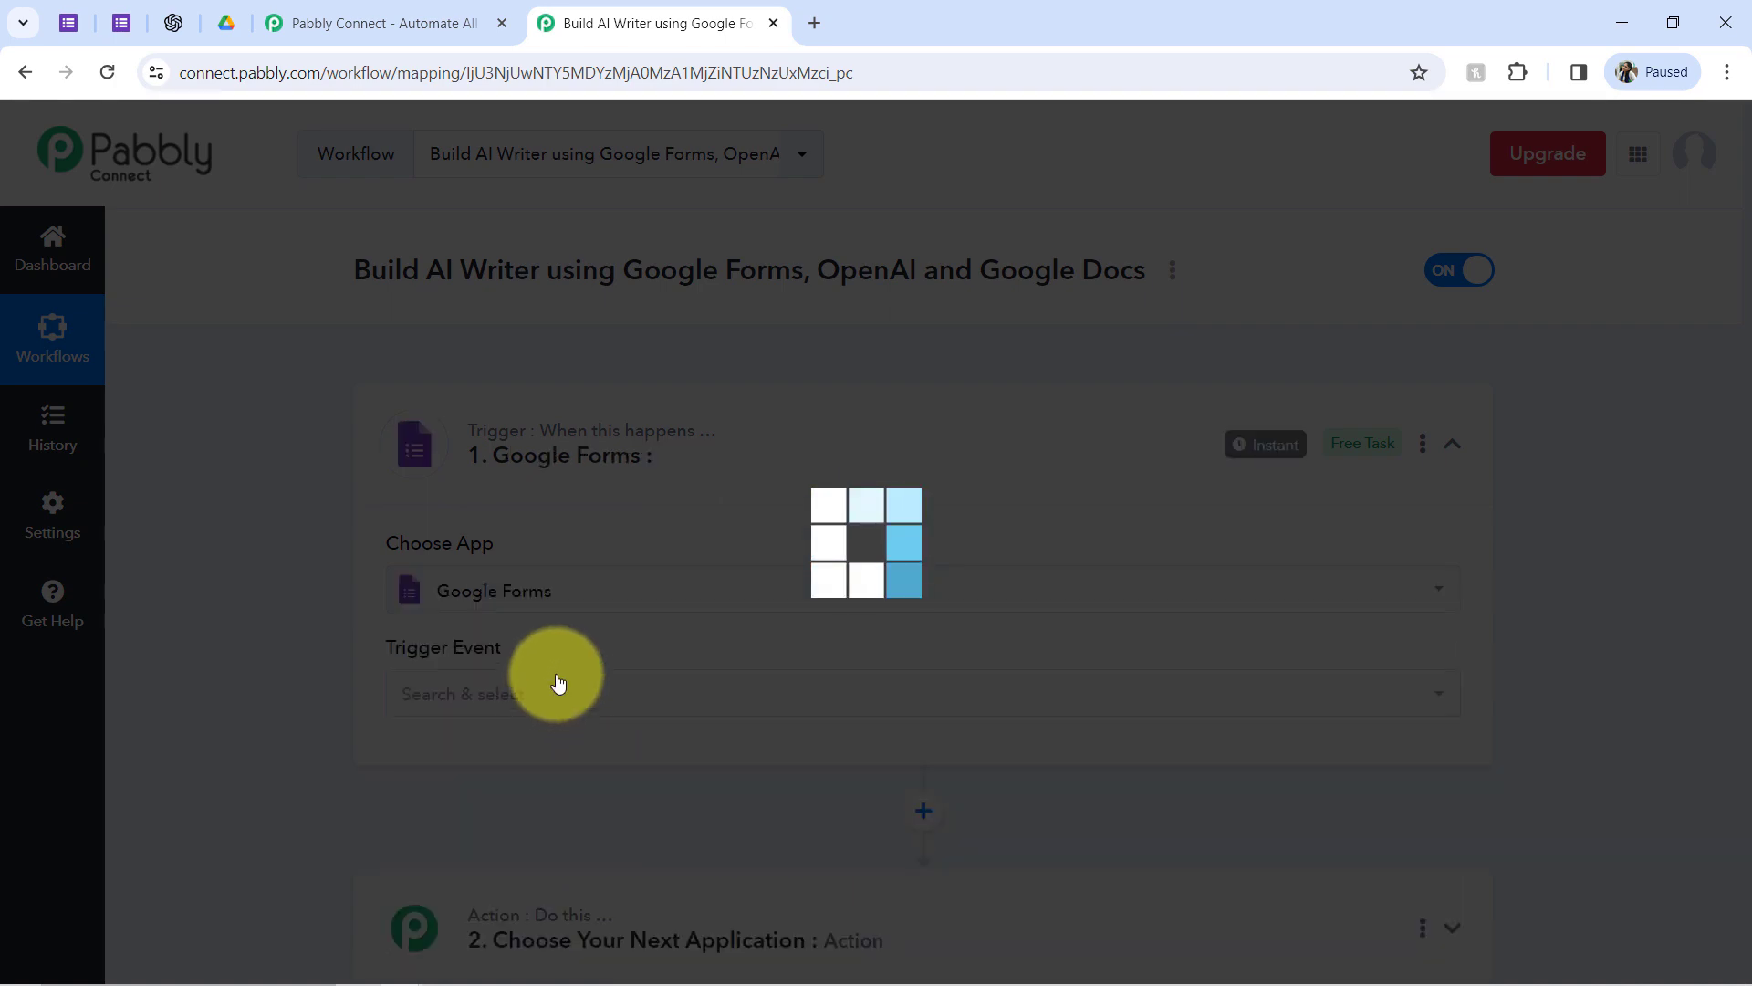
Search the apps for "open" and set OpenAI (ChatGPT, DALL-E) as the application of the first action step
scroll(1734, 410, "down", 5)
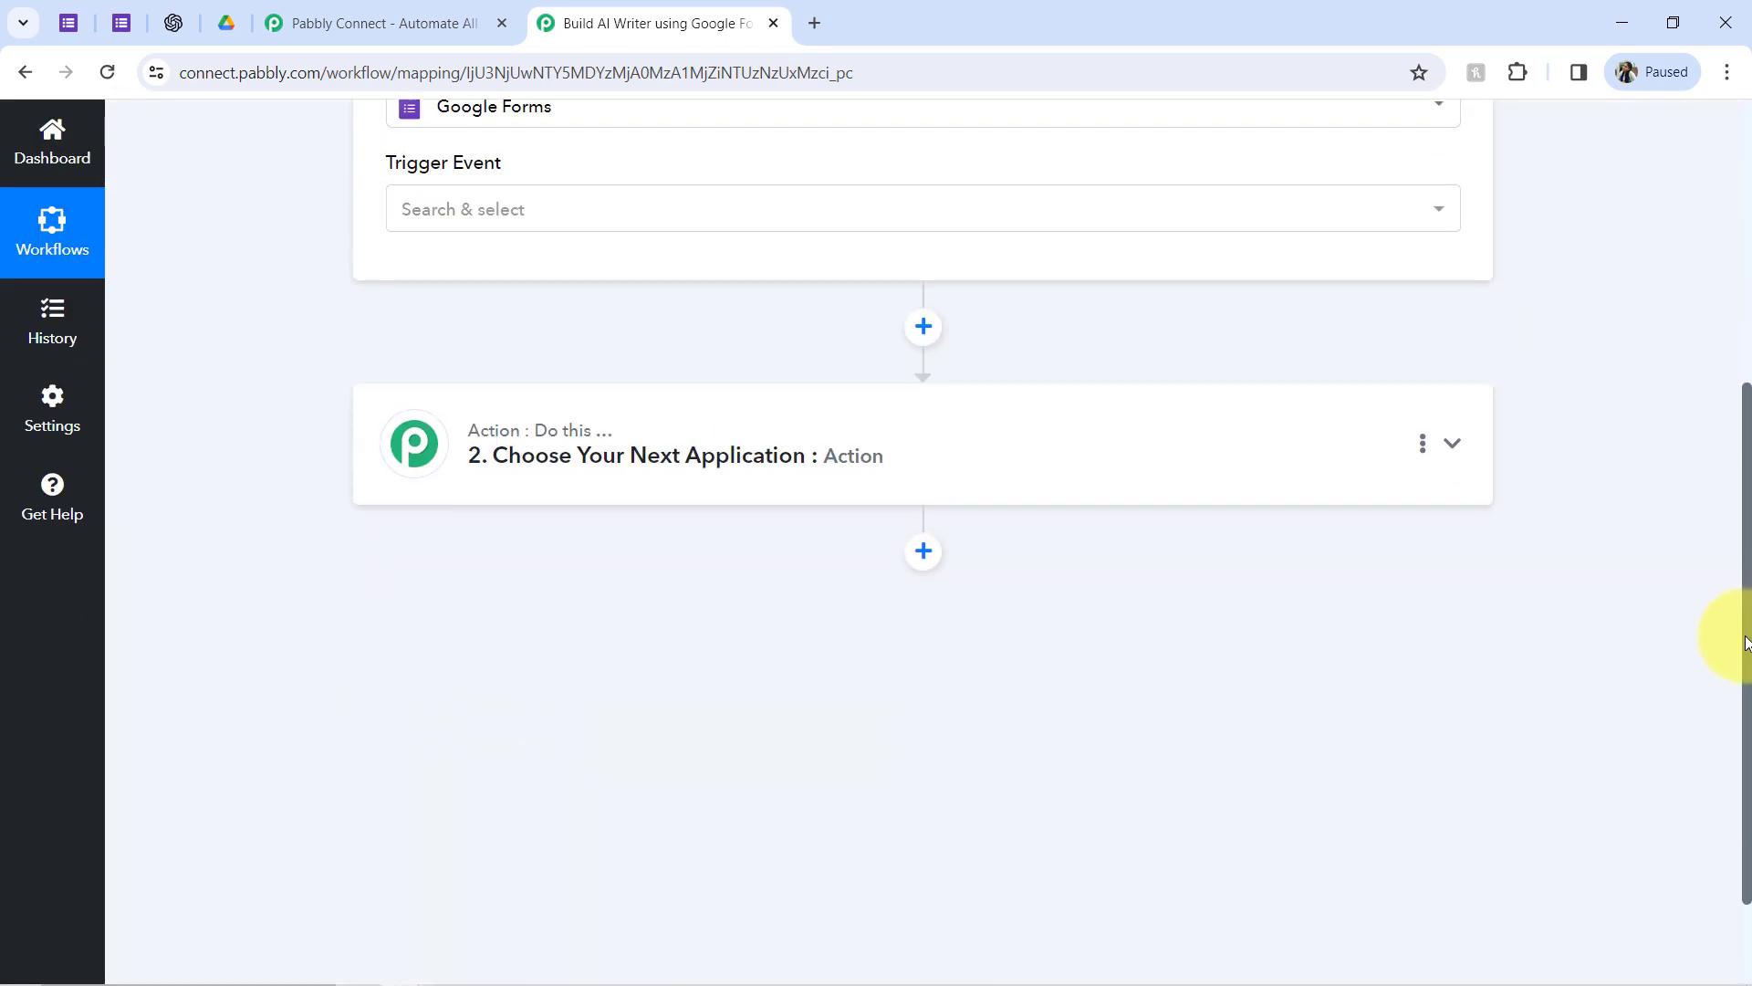
left_click(626, 445)
scroll(635, 481, "up", 2)
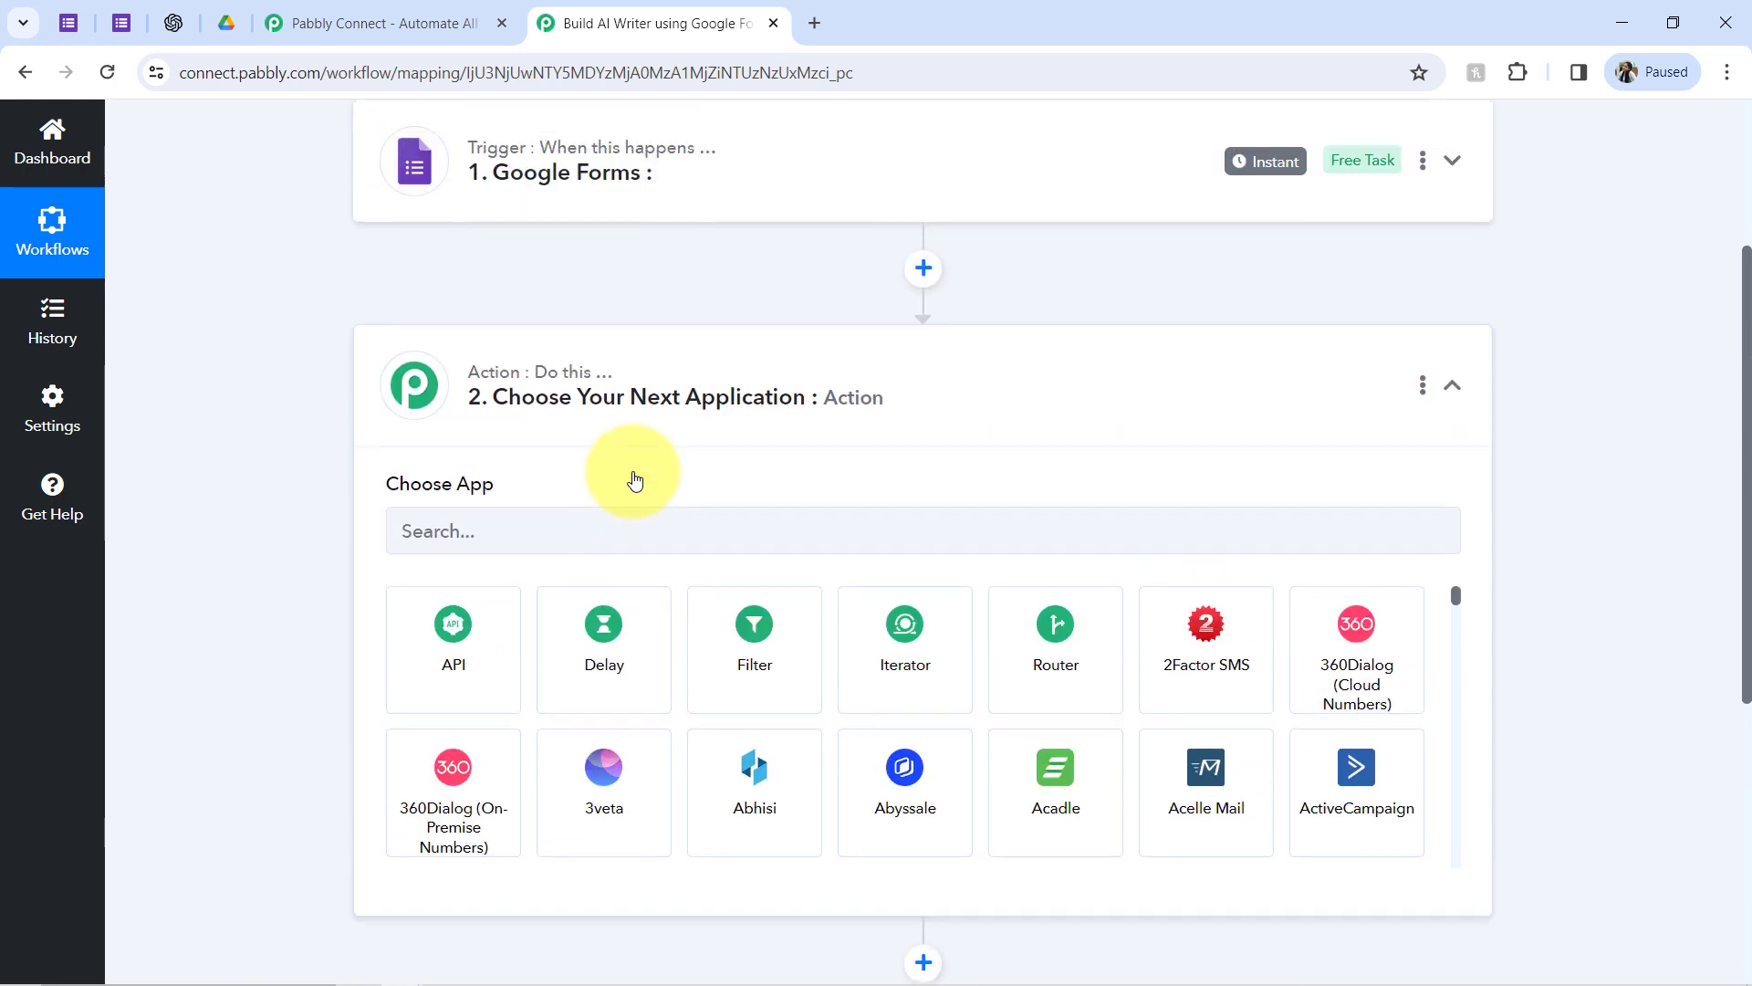
left_click(529, 521)
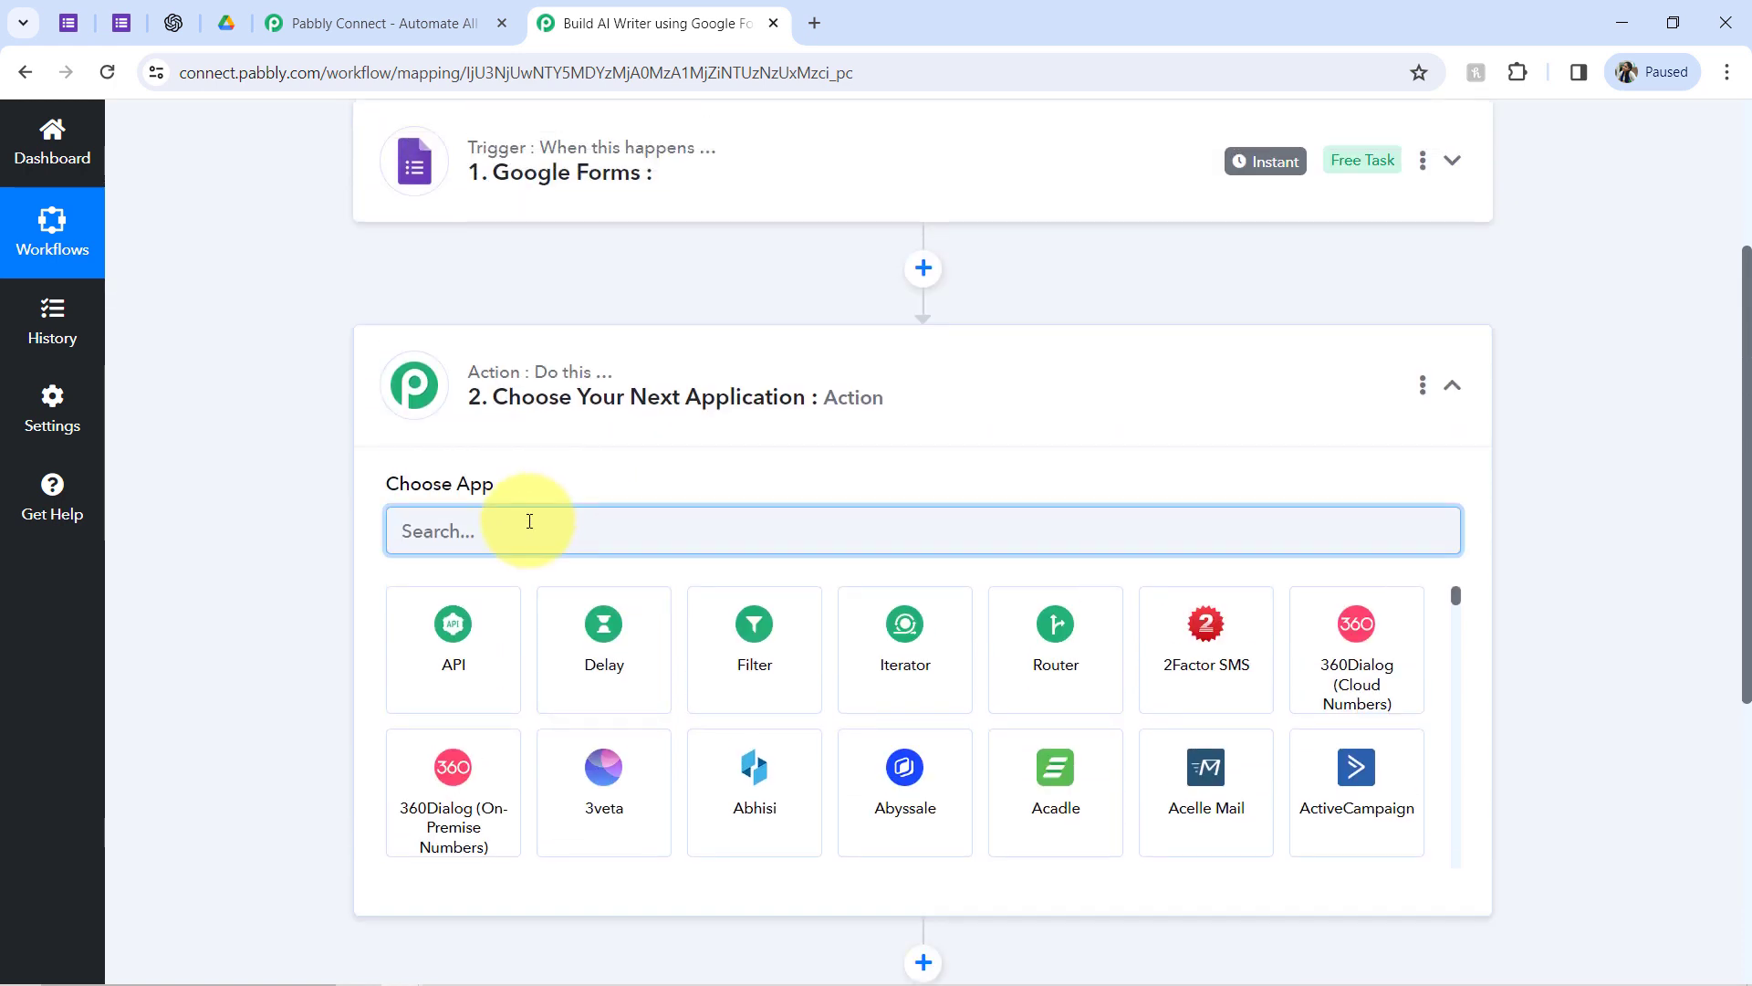
type("open")
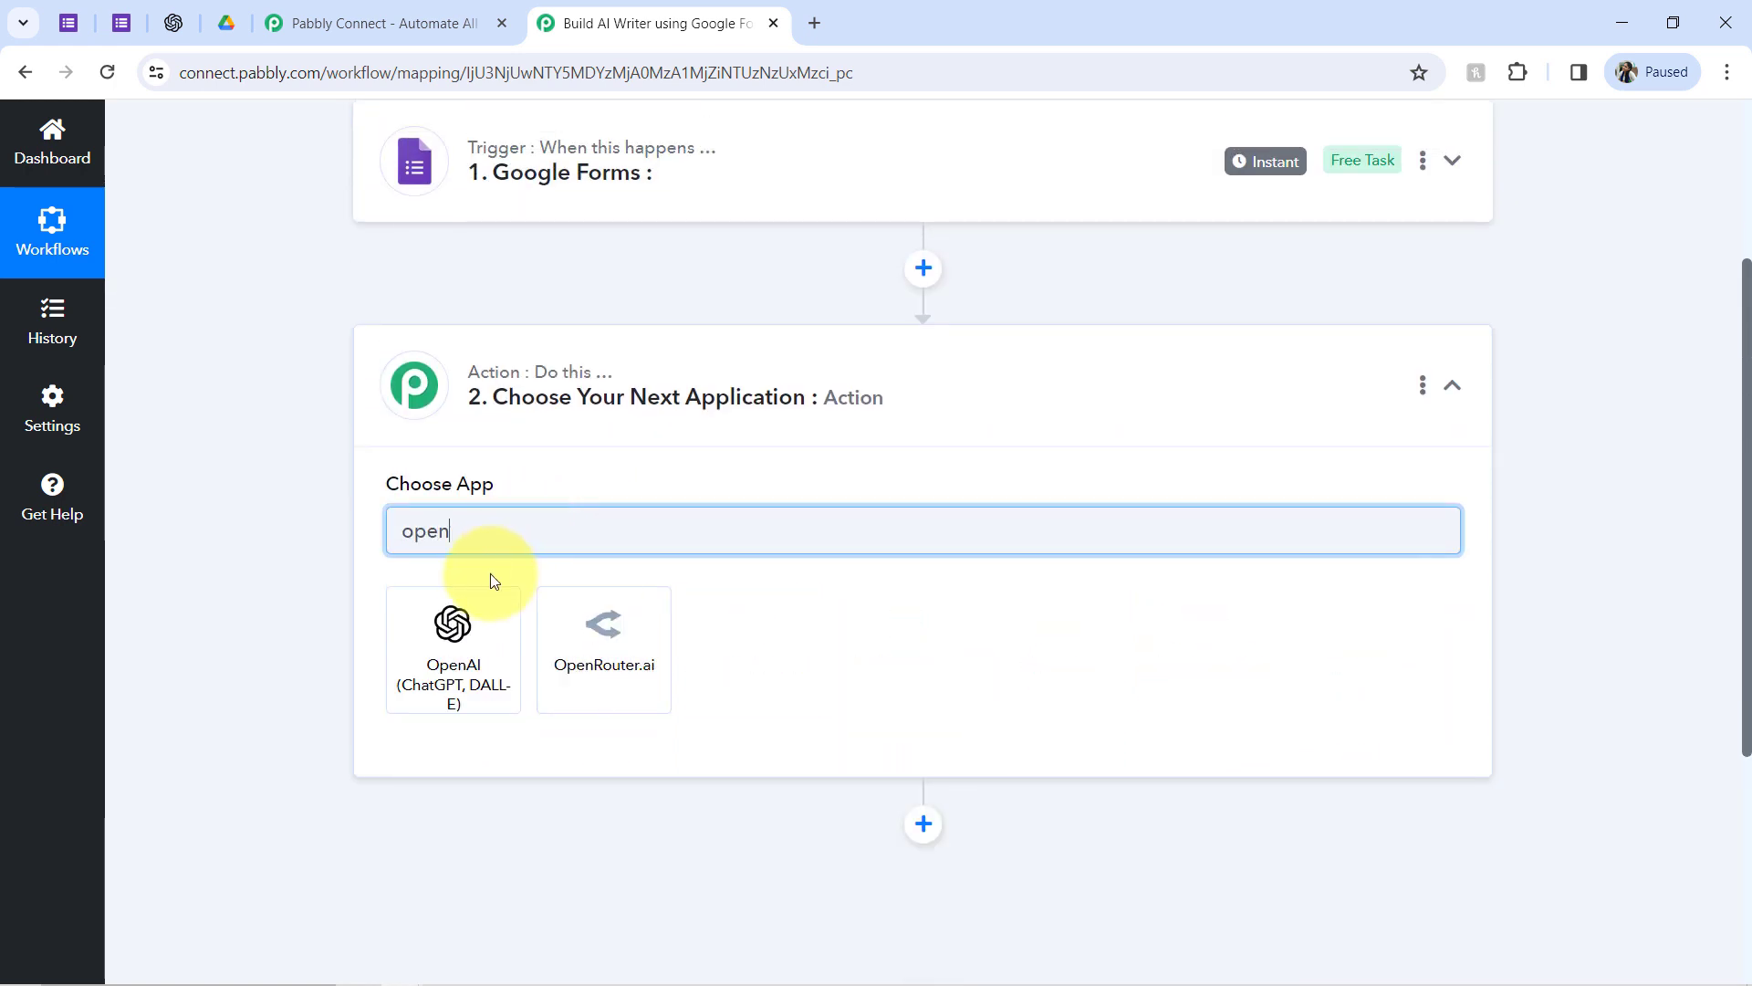
left_click(399, 685)
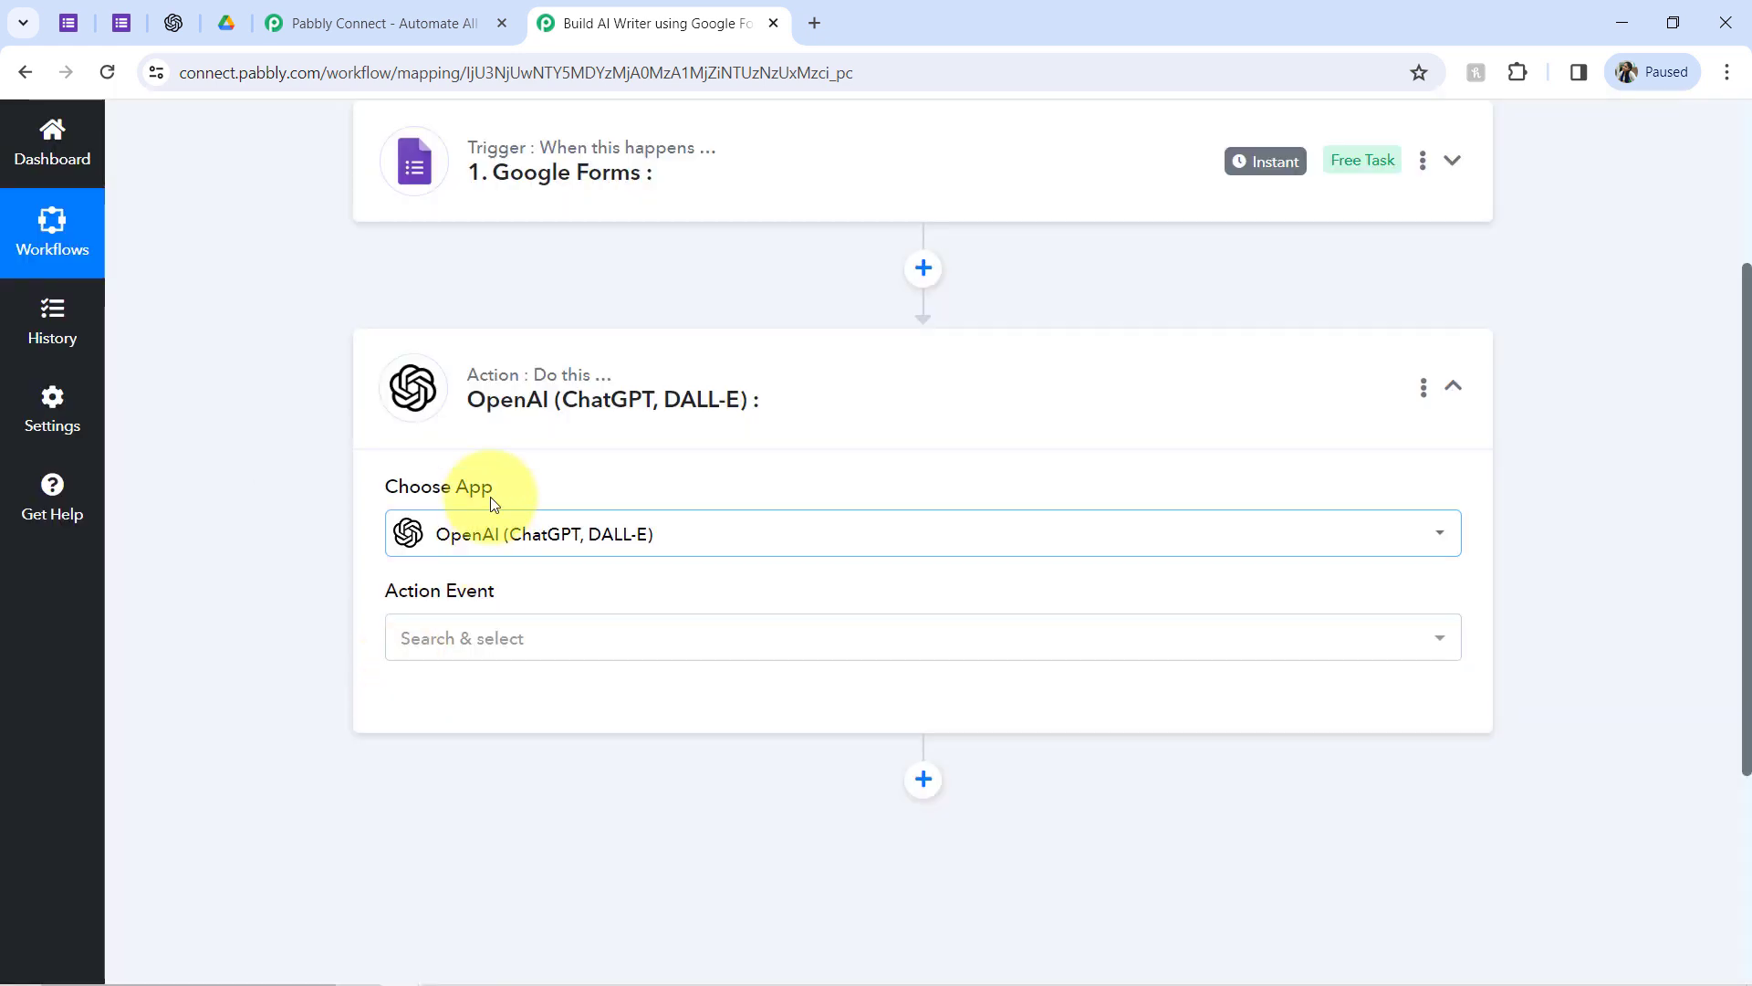
Add another action step after OpenAI and choose Google Drive as its application
scroll(1747, 354, "down", 4)
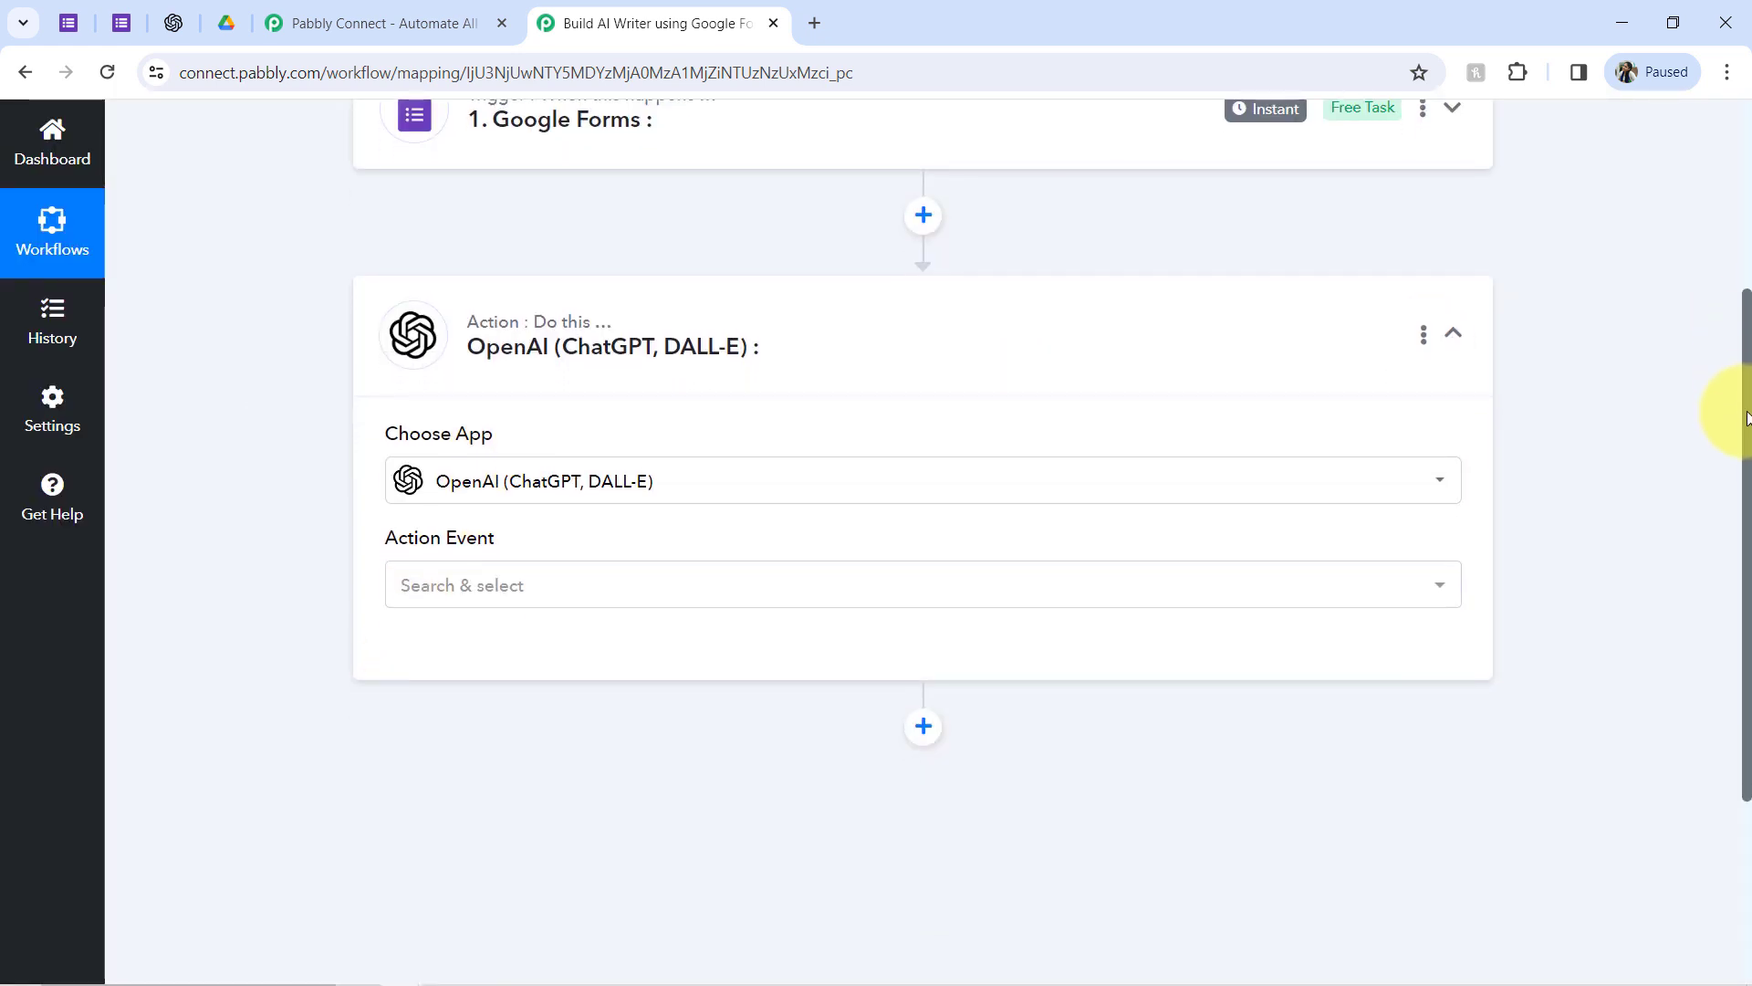
left_click(922, 429)
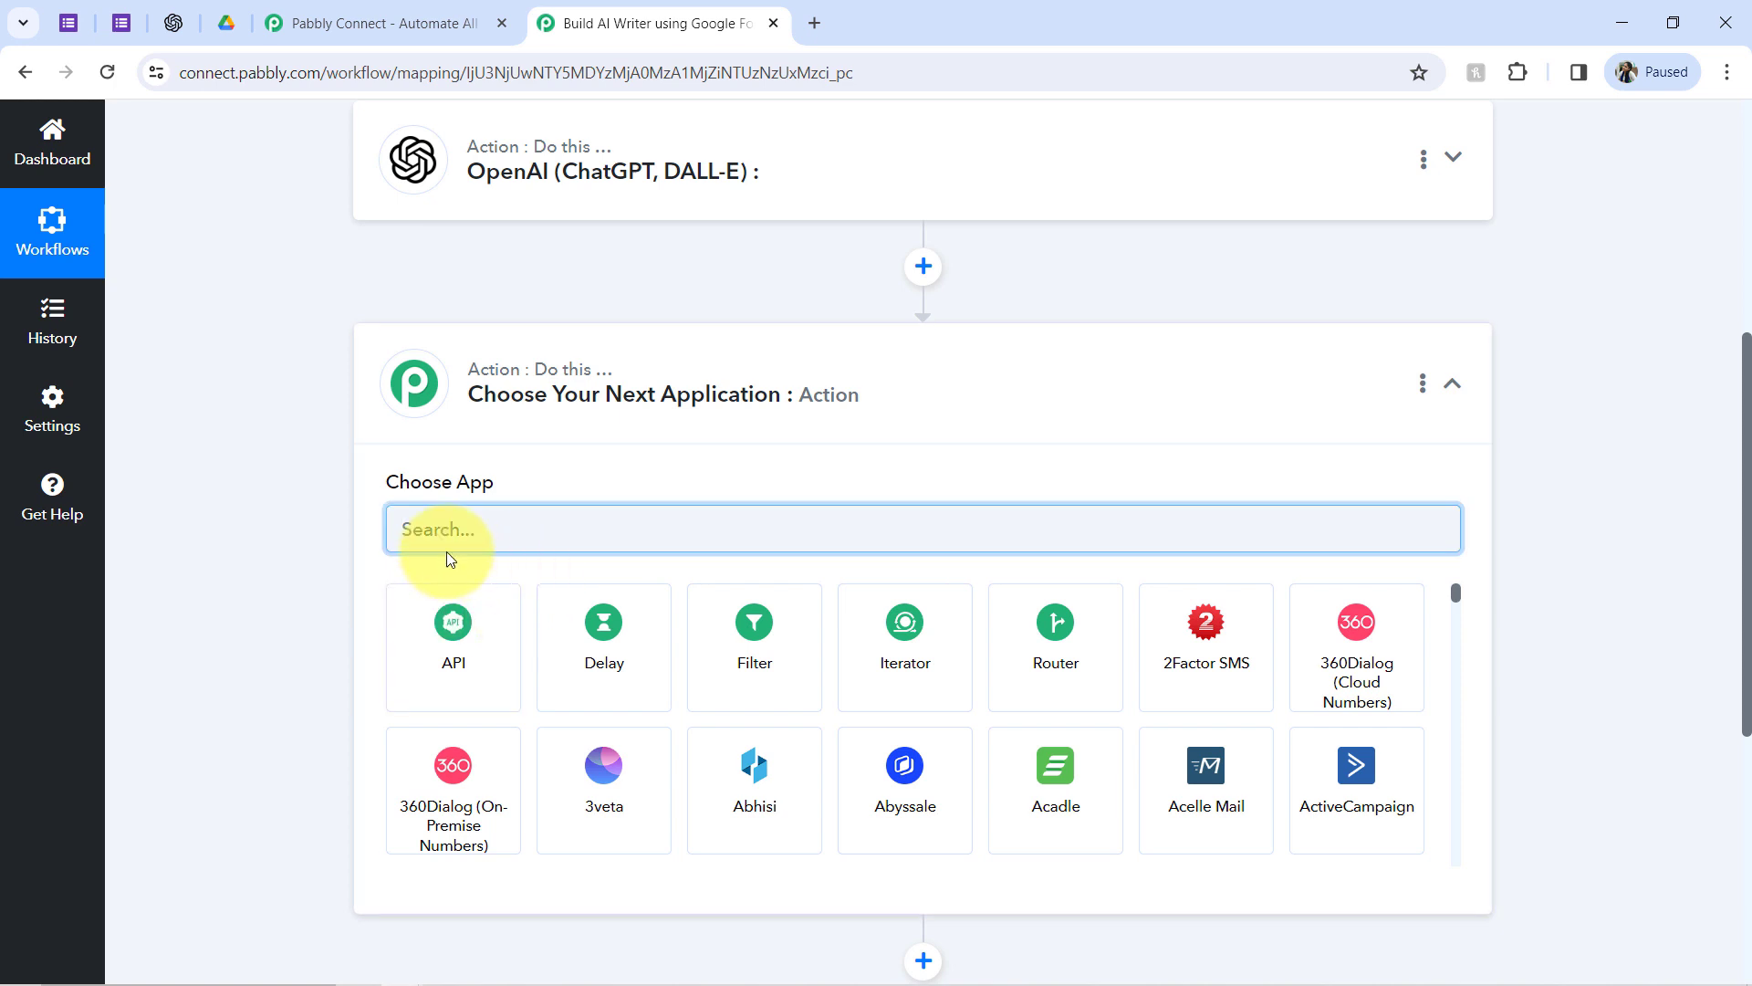
type("google dr")
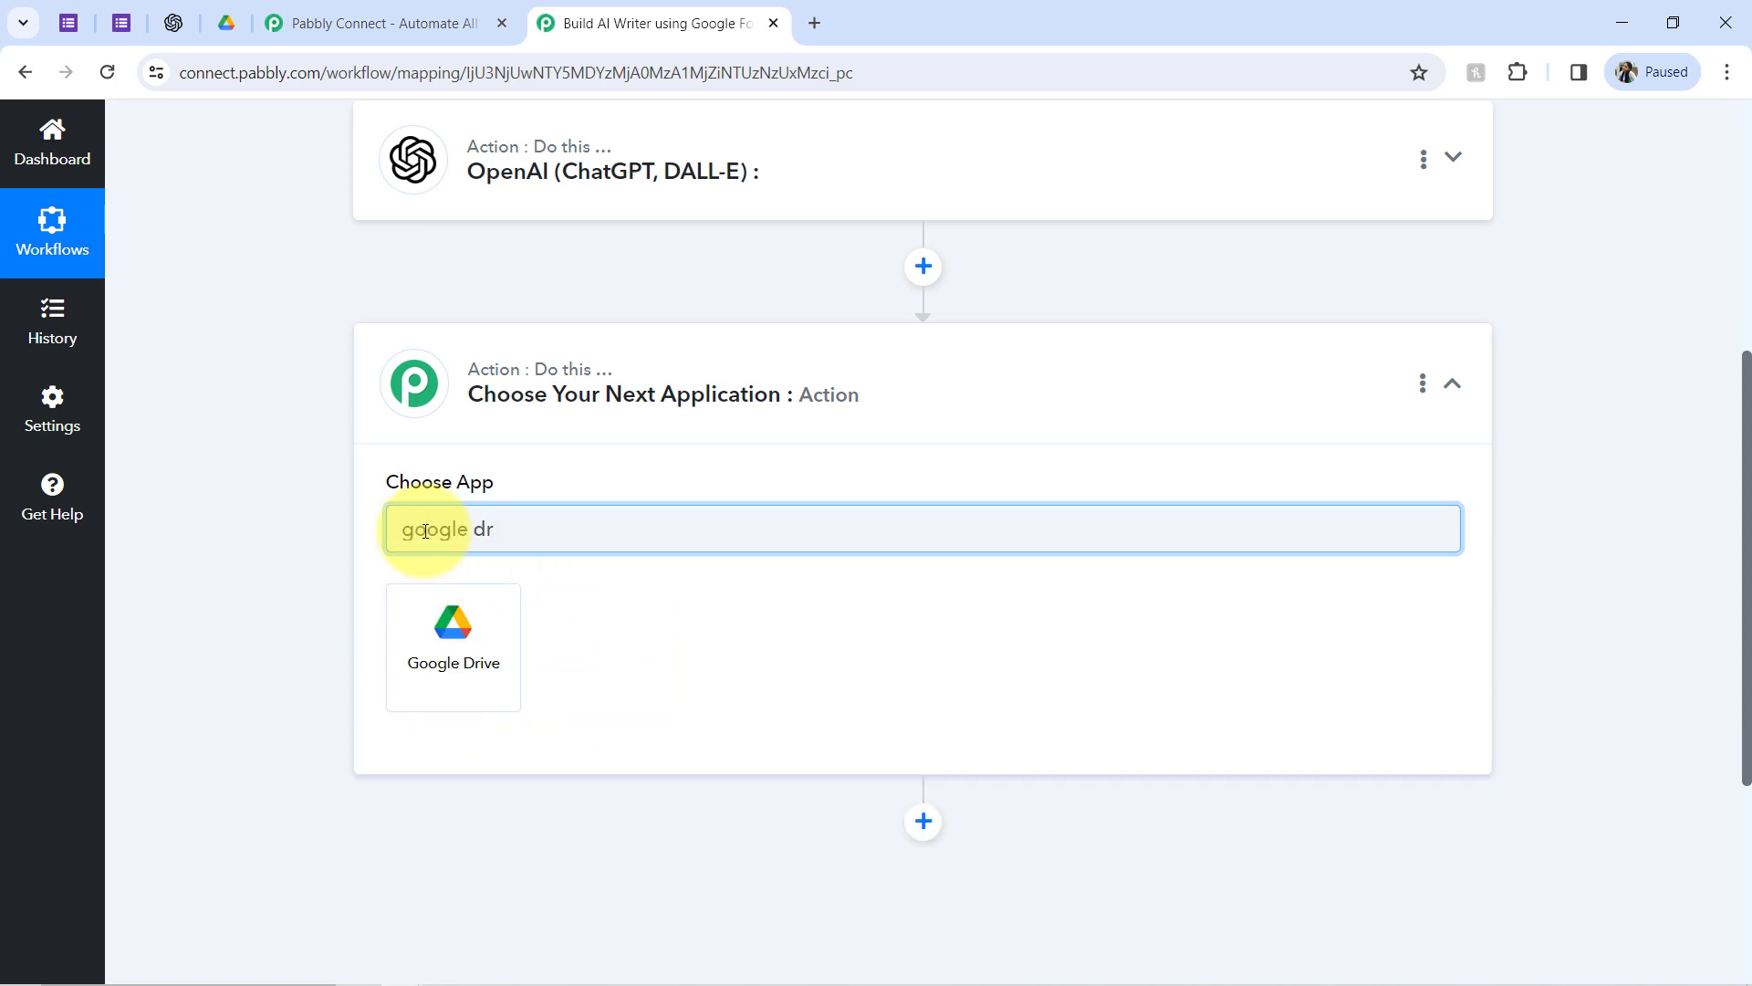
left_click(415, 645)
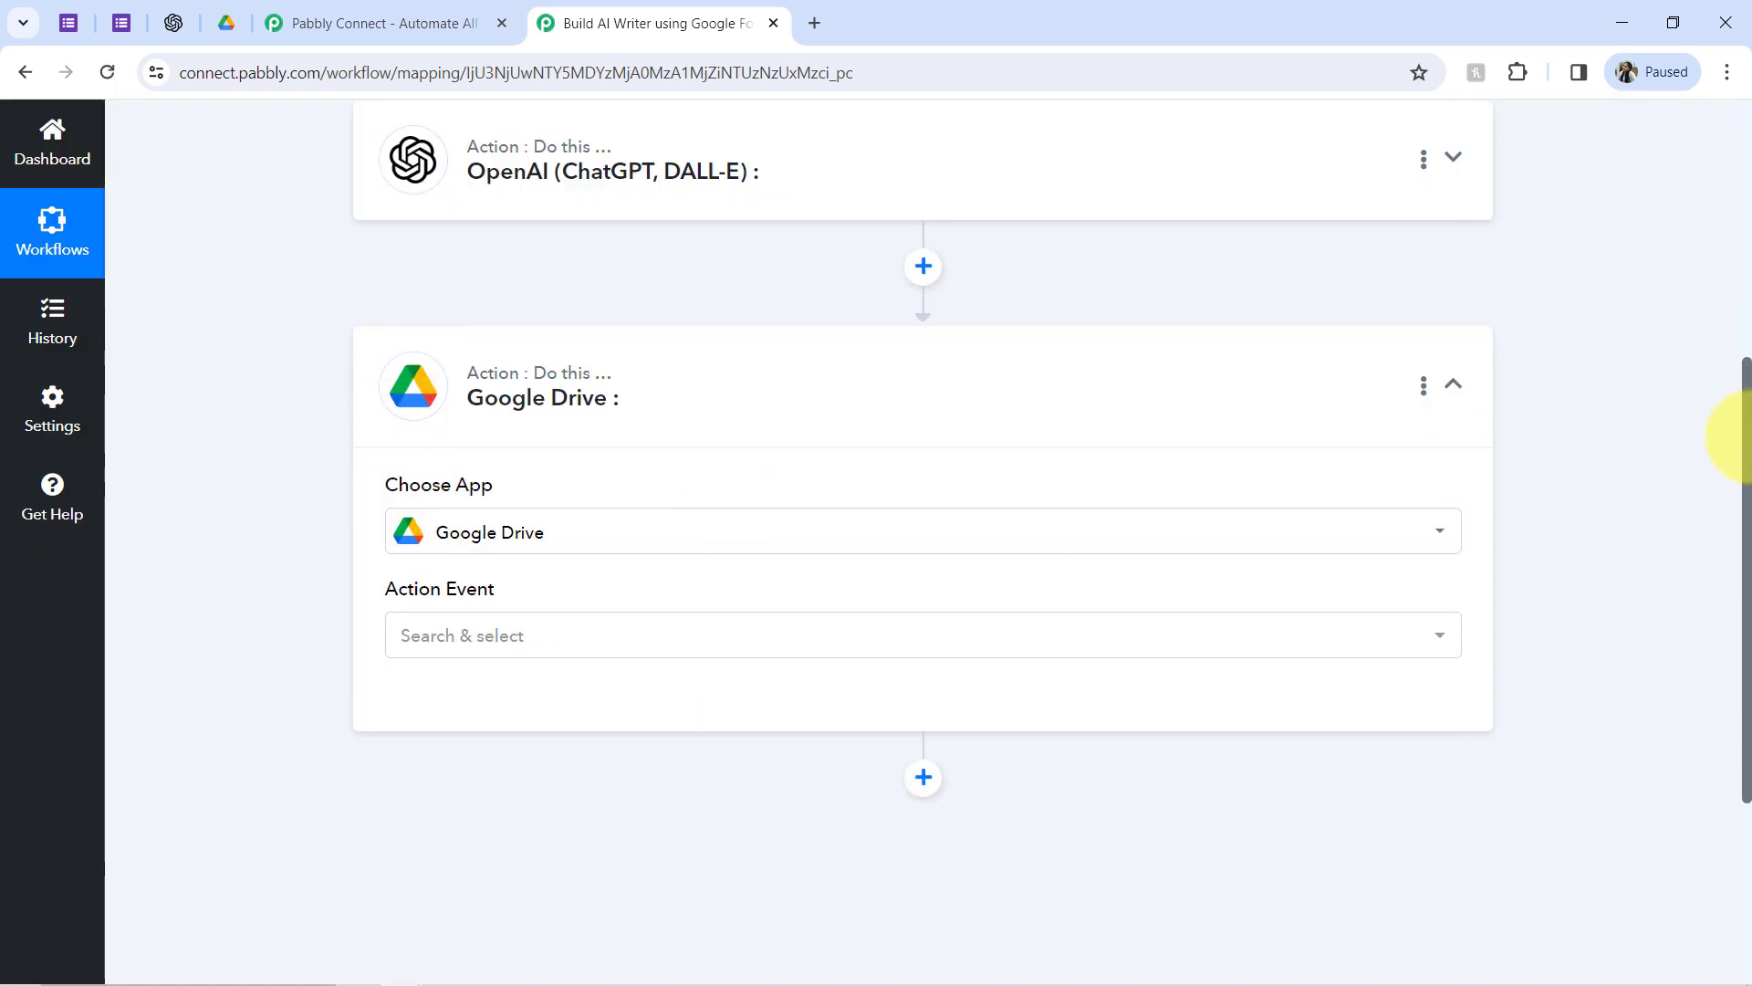
Submit "Write a Story on Dog. The Dog name is Oreo and he is living with the family from las 2 years." through AI Writer Form
left_click_drag(1747, 447, 1738, 137)
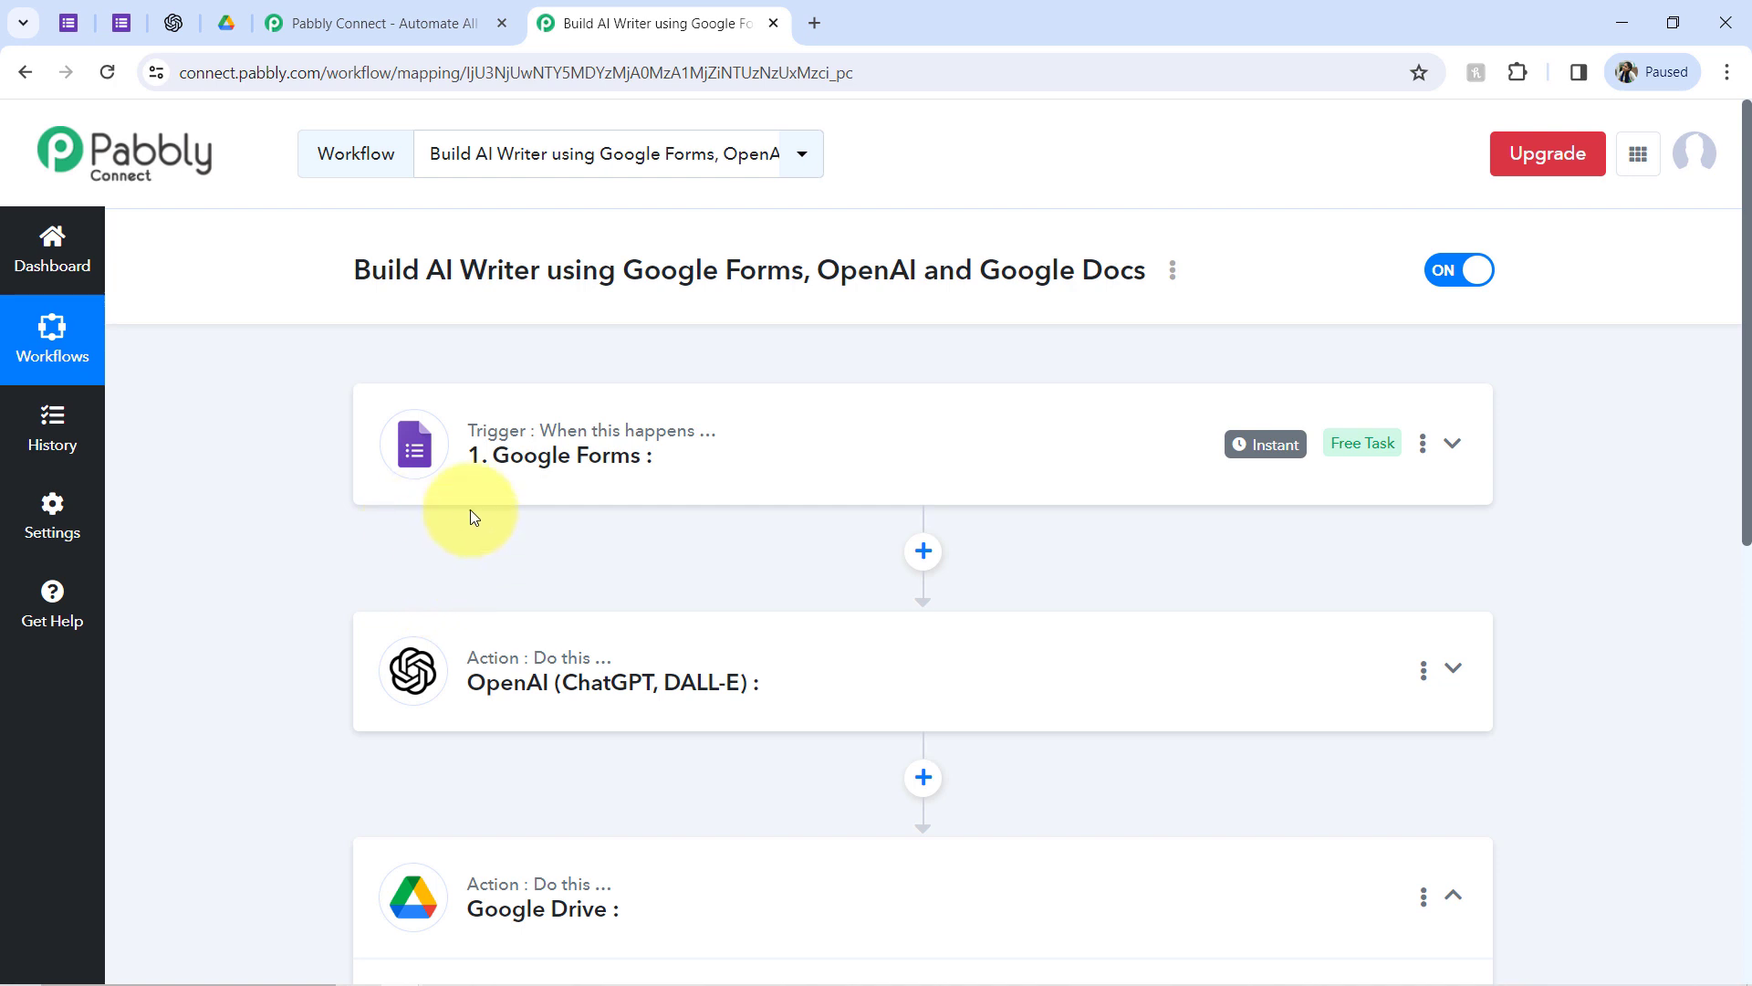
left_click(114, 22)
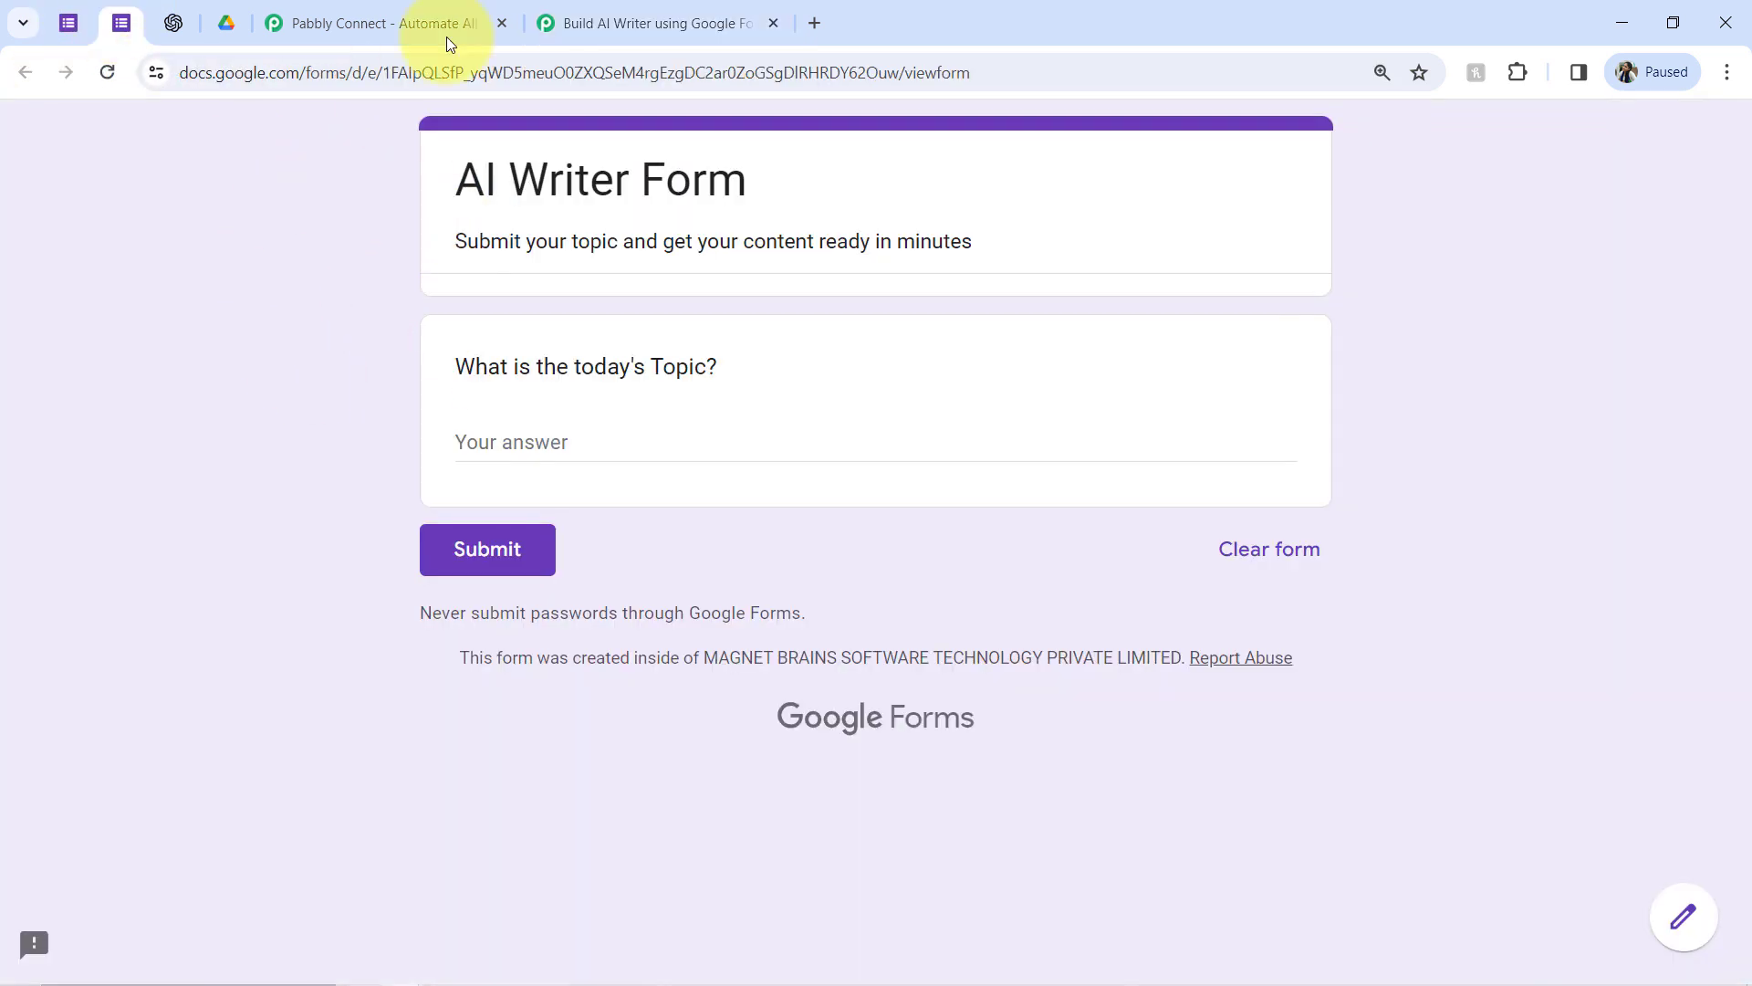
left_click(559, 11)
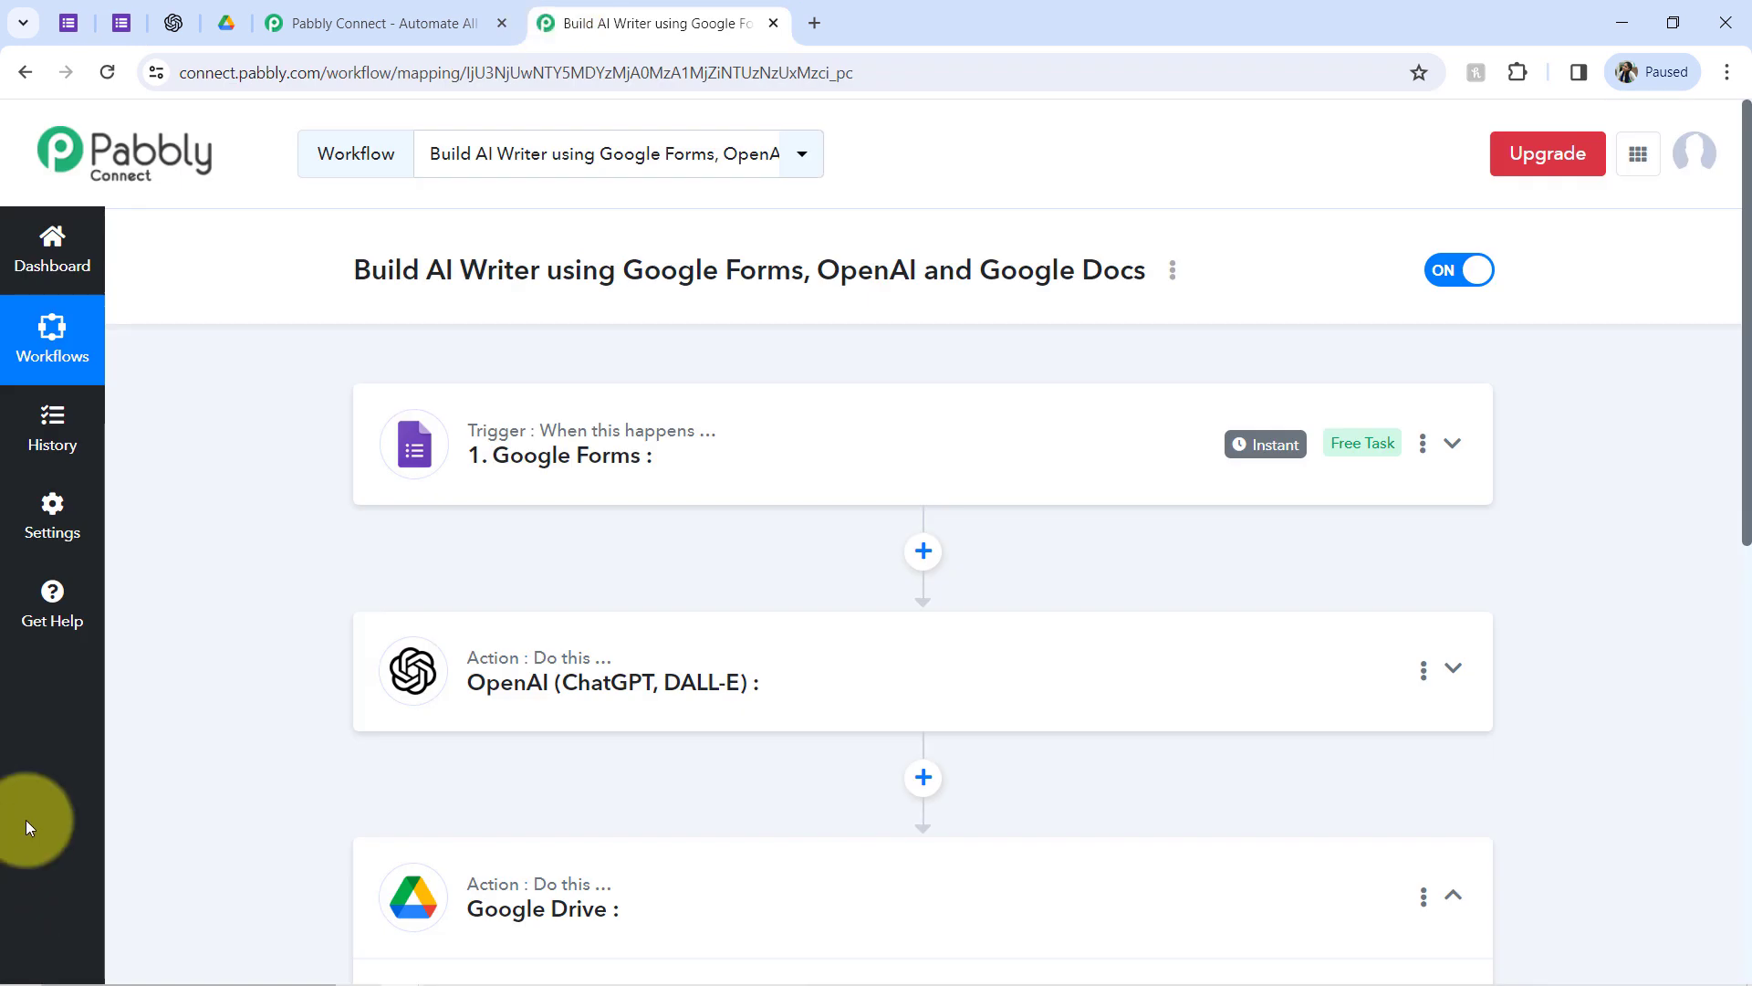
left_click(130, 20)
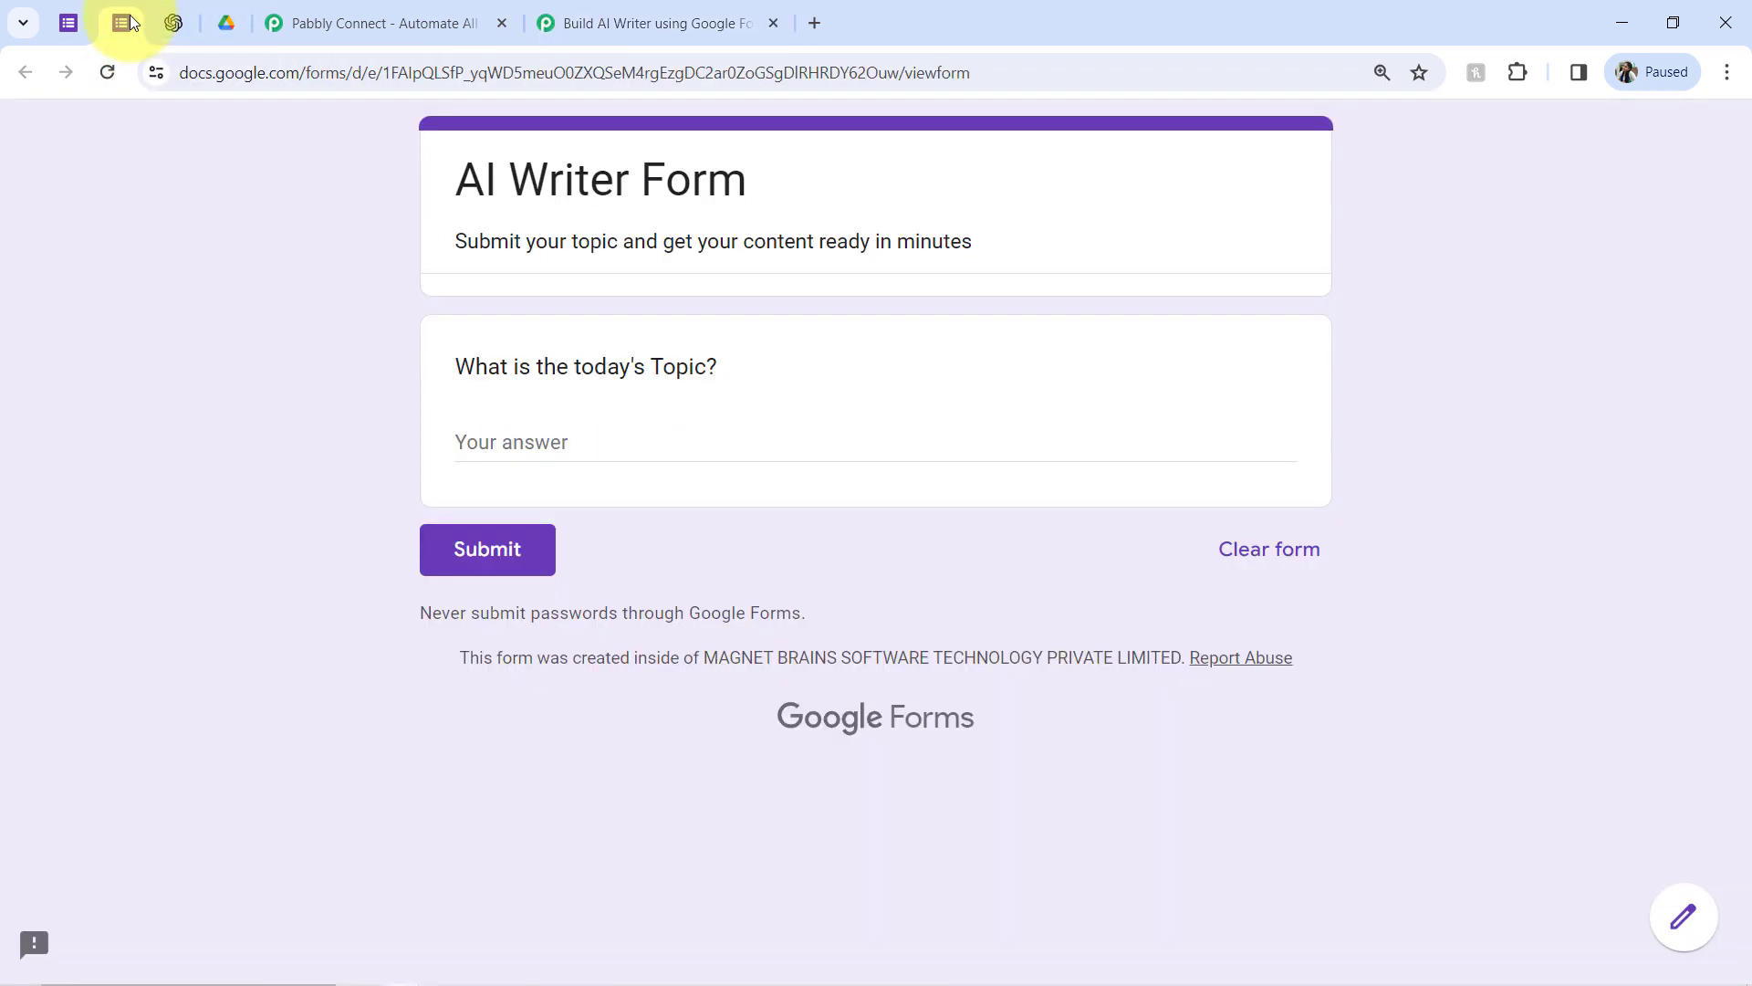
left_click_drag(476, 369, 664, 367)
left_click(532, 450)
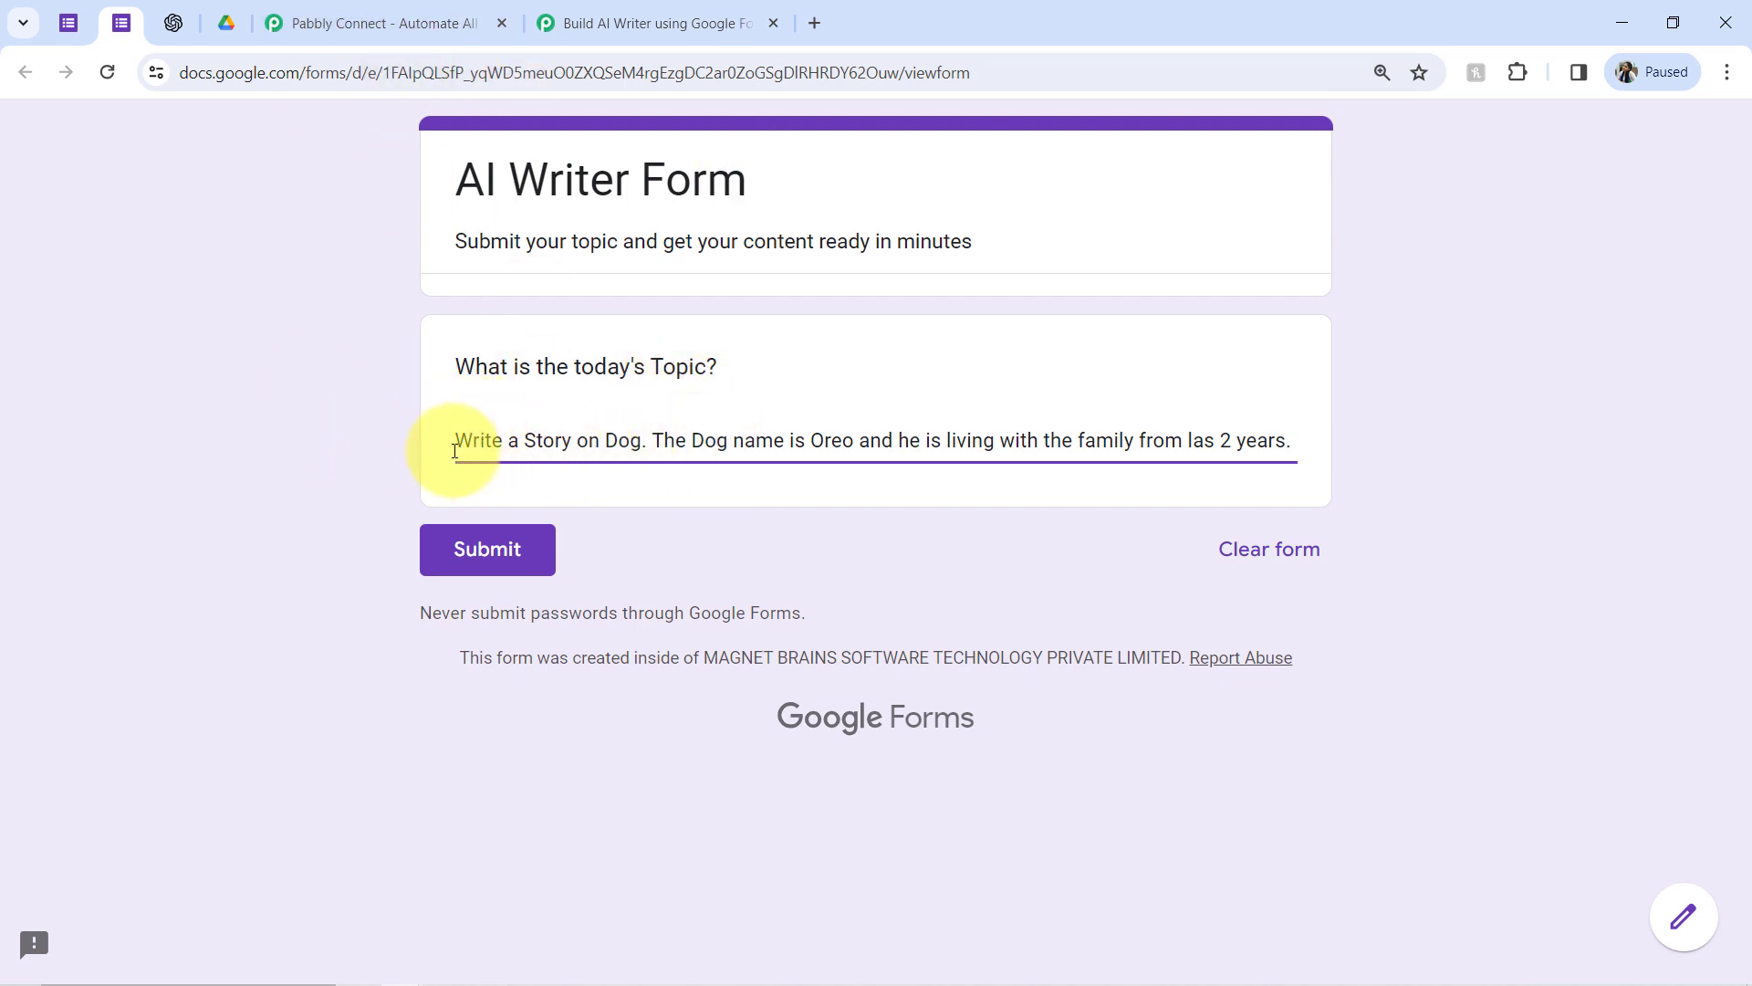
left_click_drag(471, 444, 632, 447)
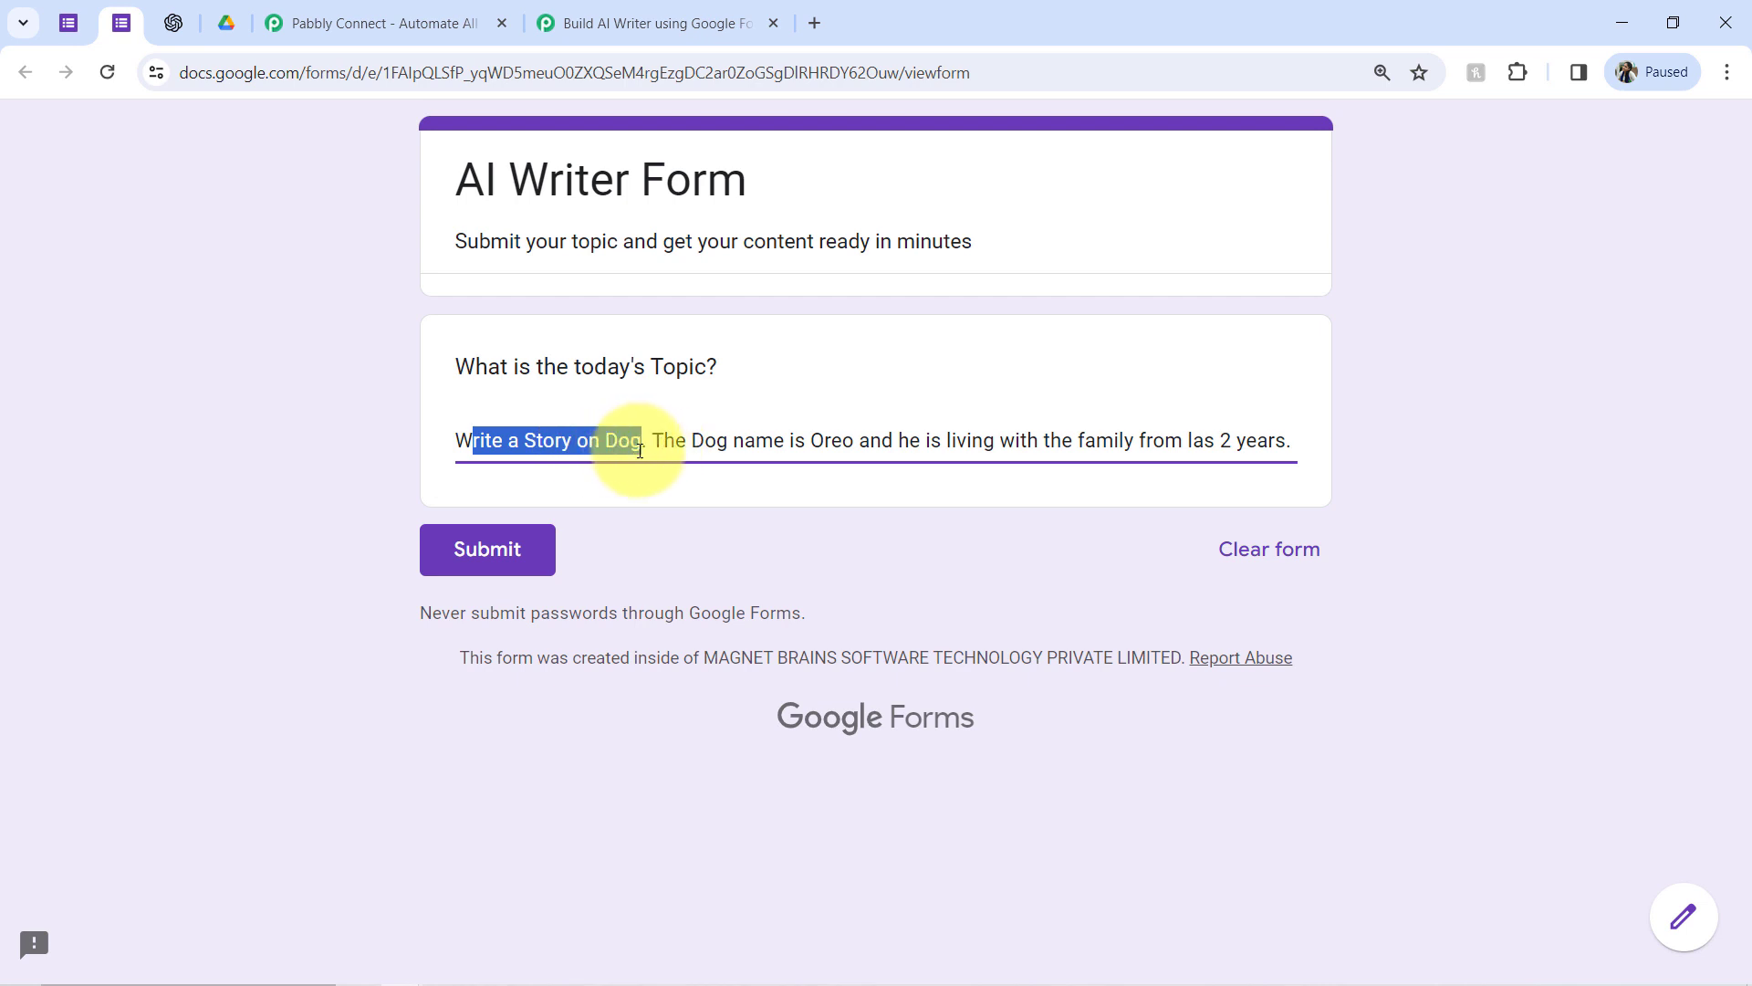
left_click_drag(484, 443, 641, 449)
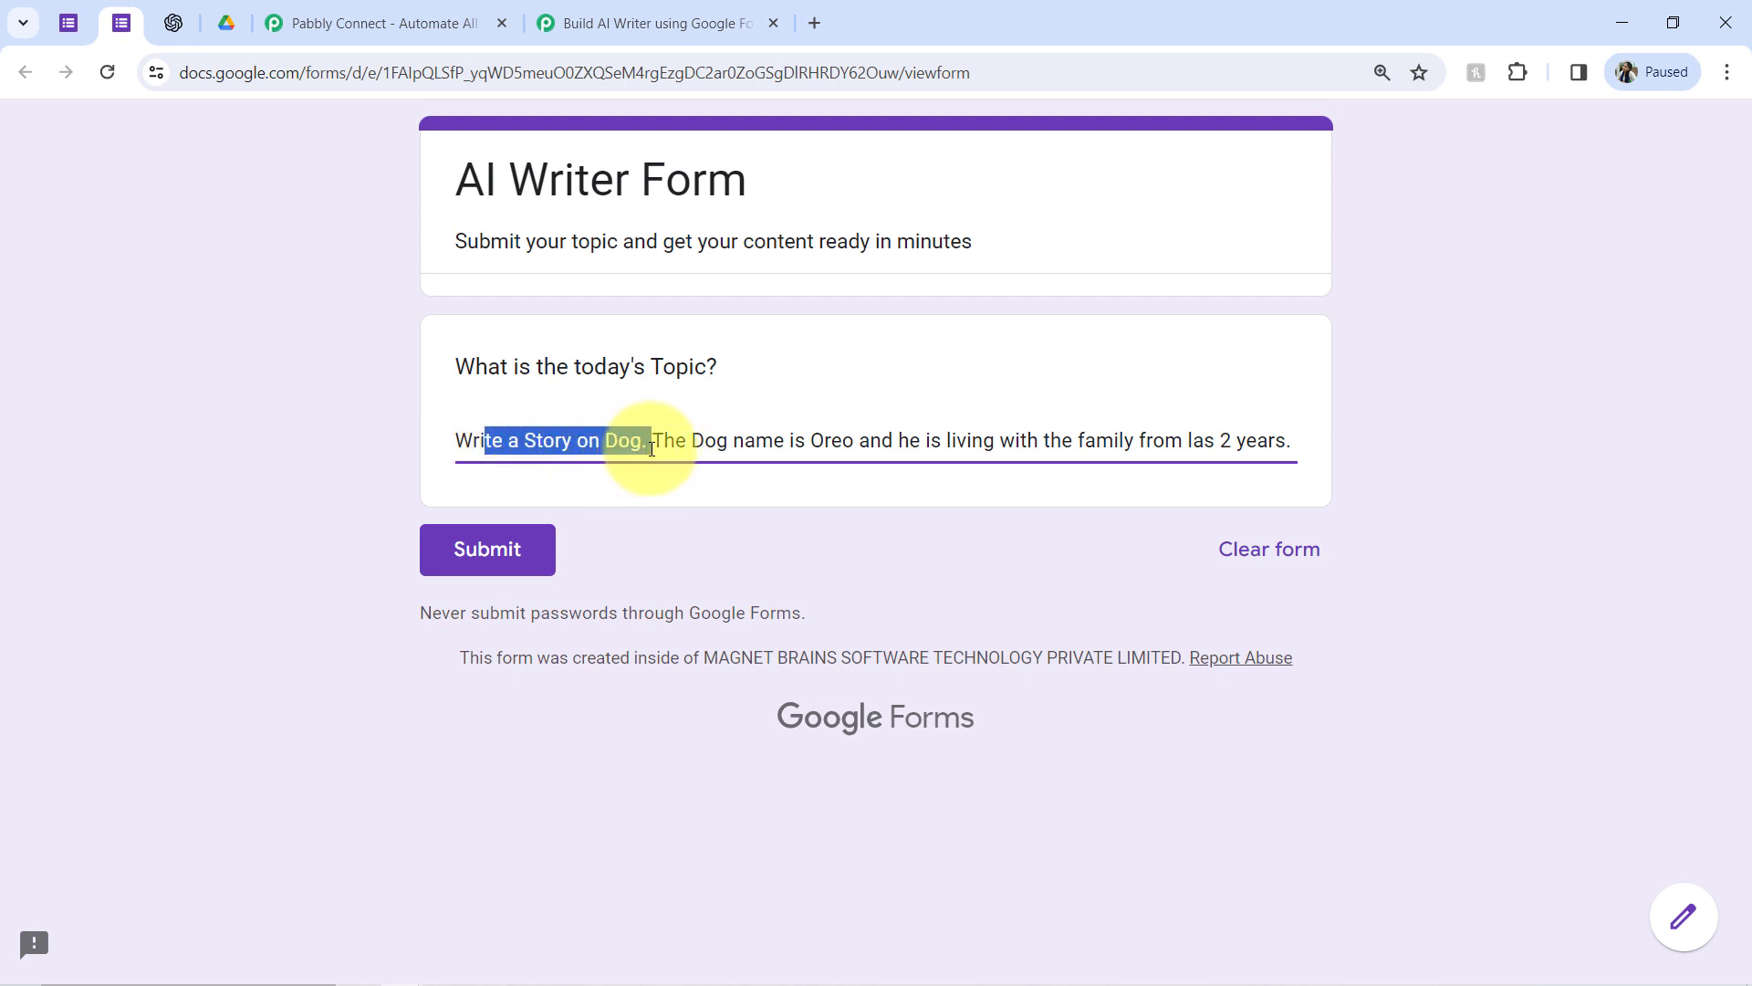
left_click(500, 548)
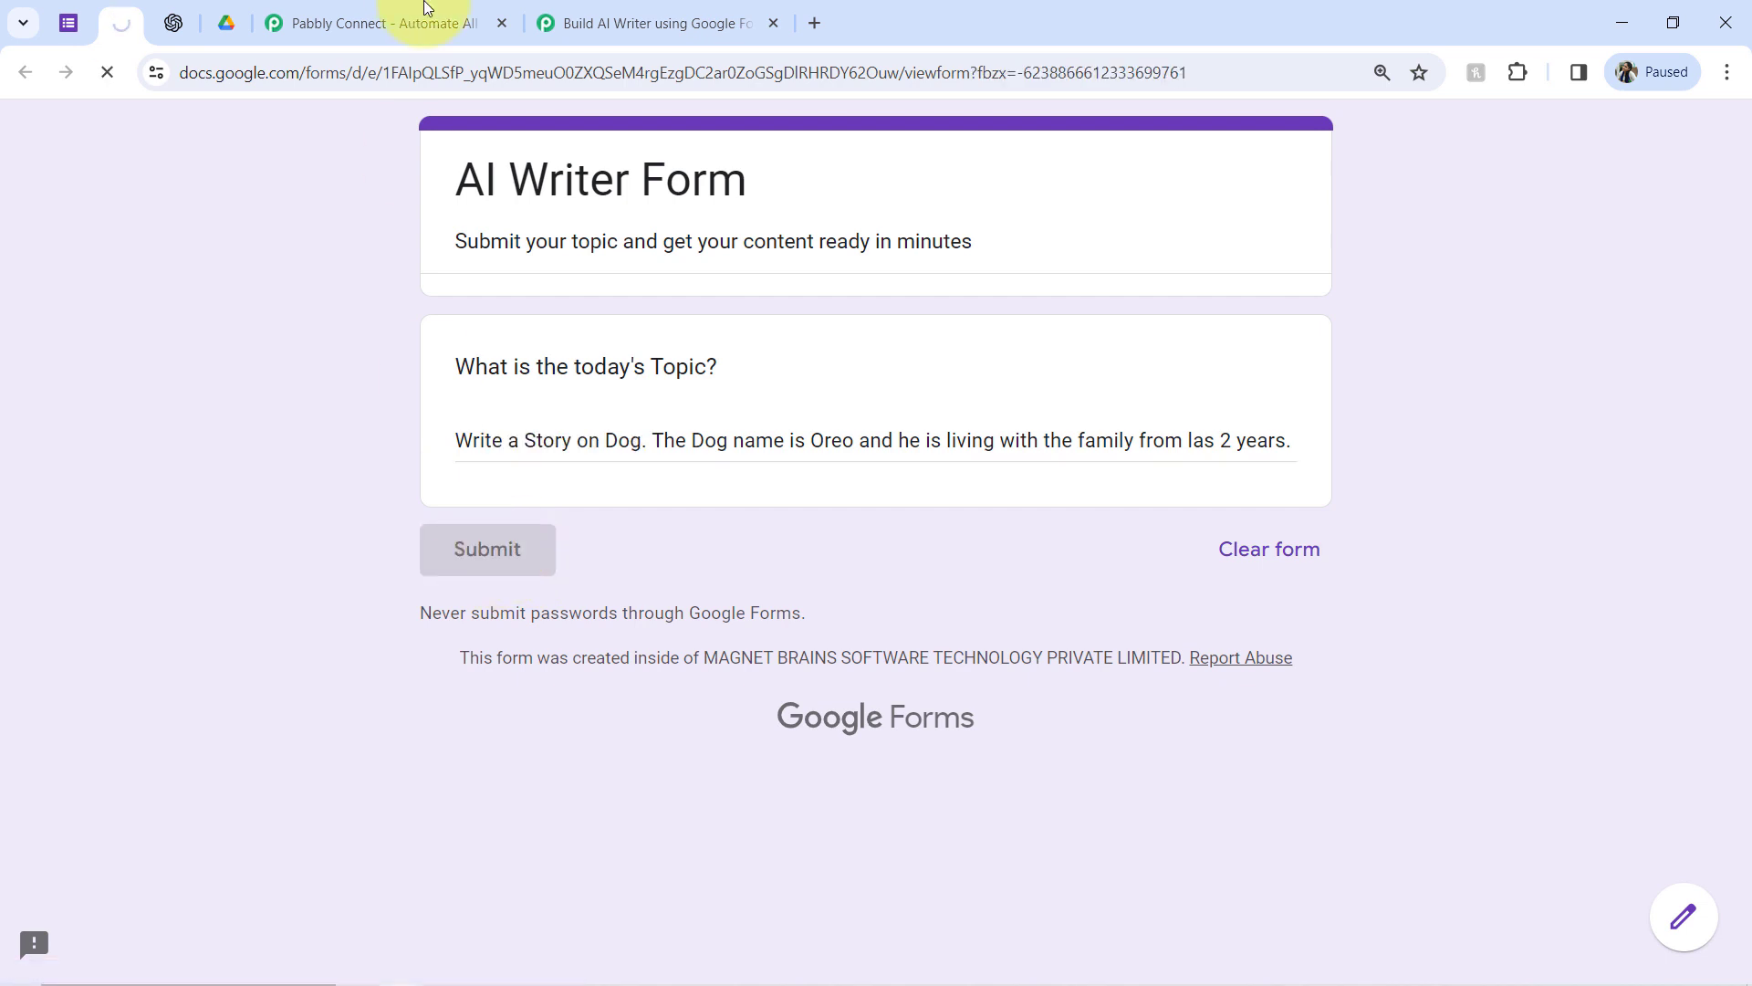
Switch back to the Pabbly Connect workflow and set the Google Forms trigger event to New Response Received
left_click(628, 4)
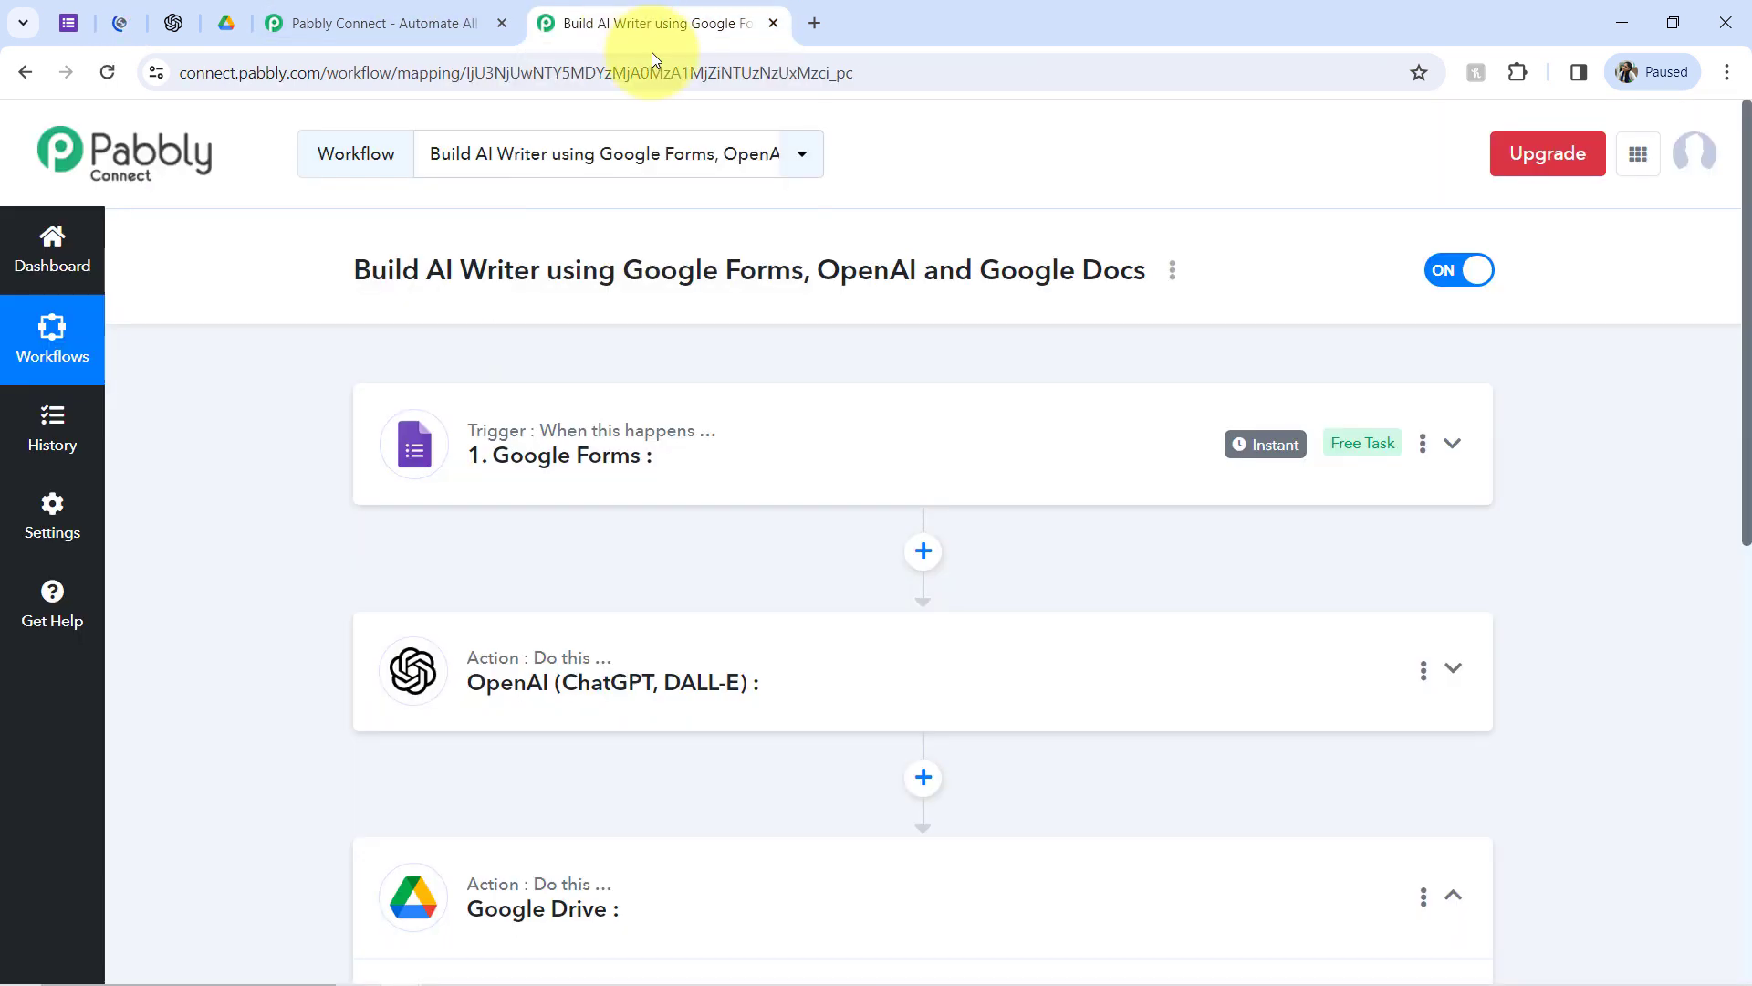
left_click(493, 449)
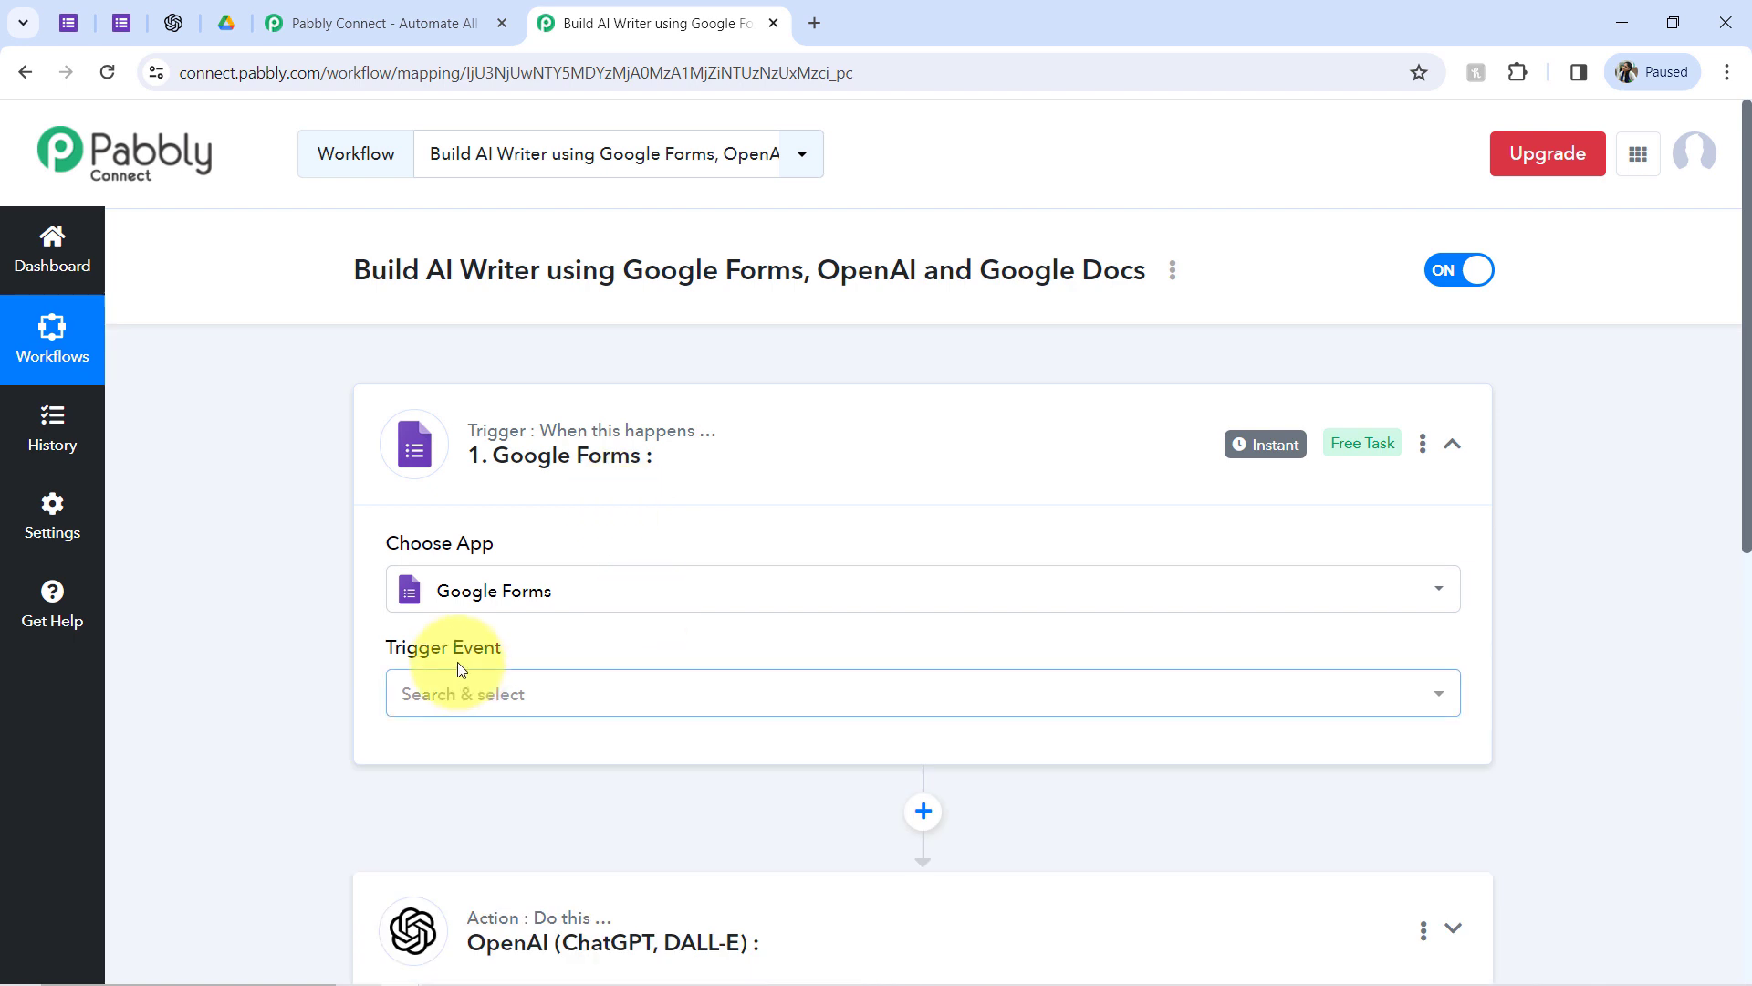
left_click(457, 694)
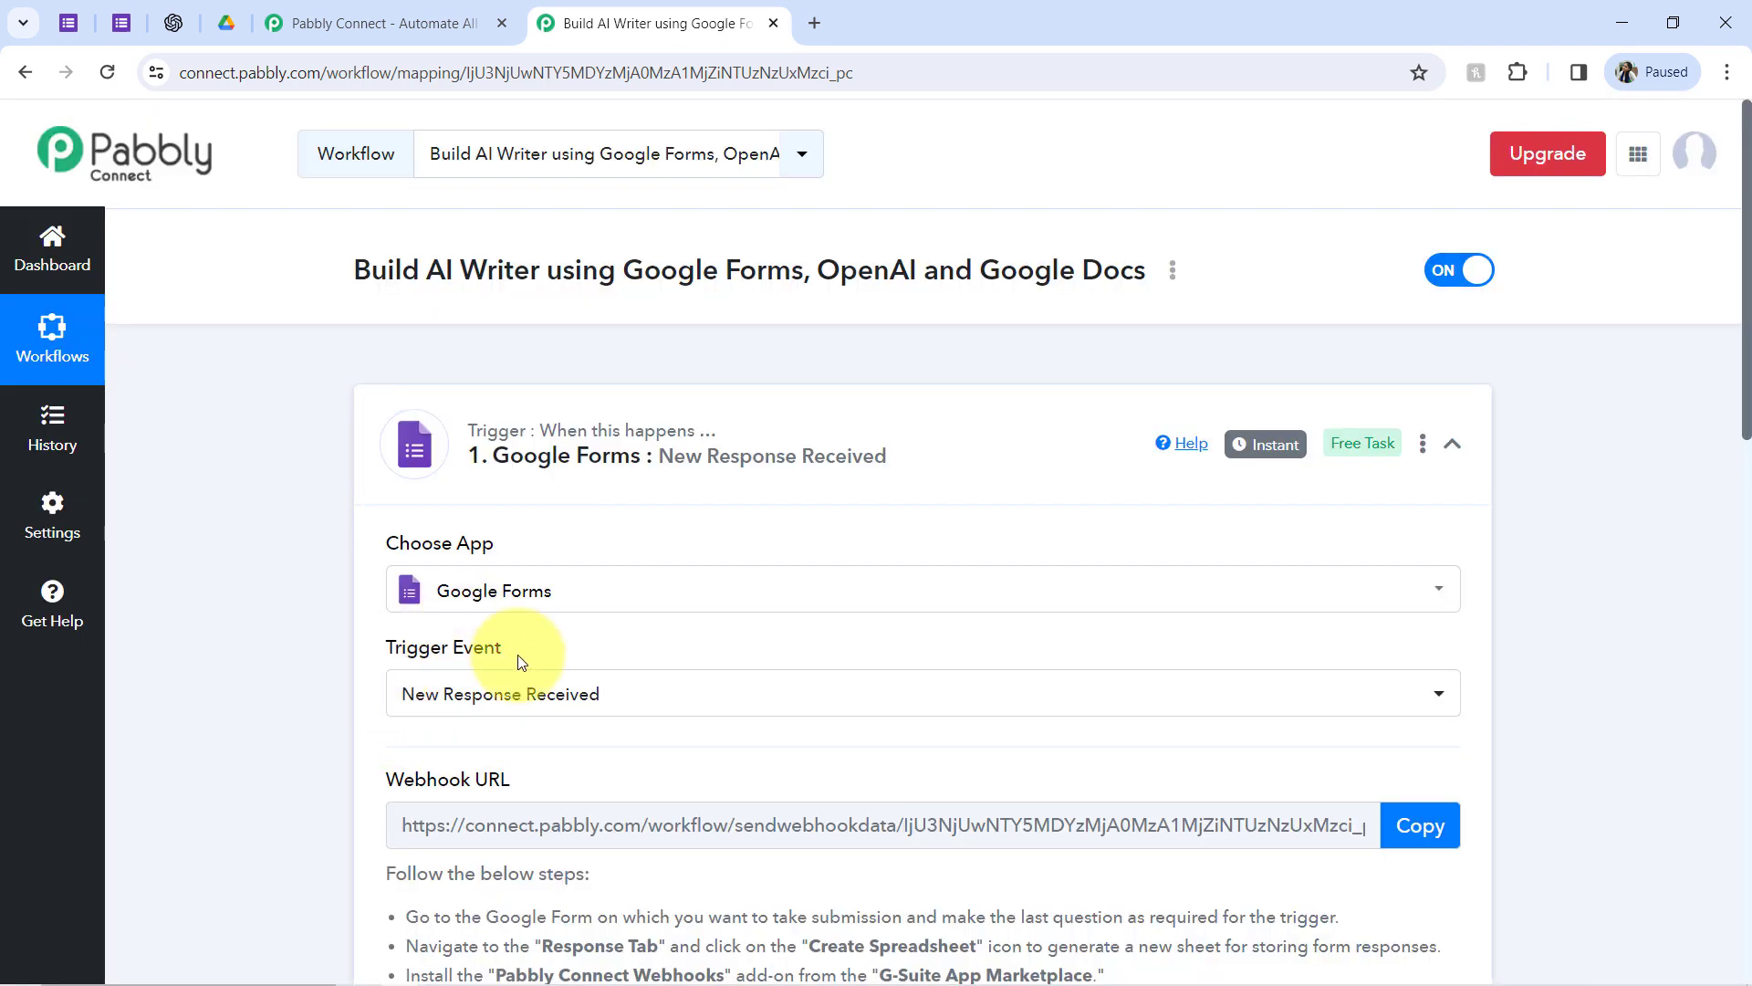
Read the webhook setup instructions of the Google Forms trigger and copy its webhook URL
scroll(1611, 332, "down", 5)
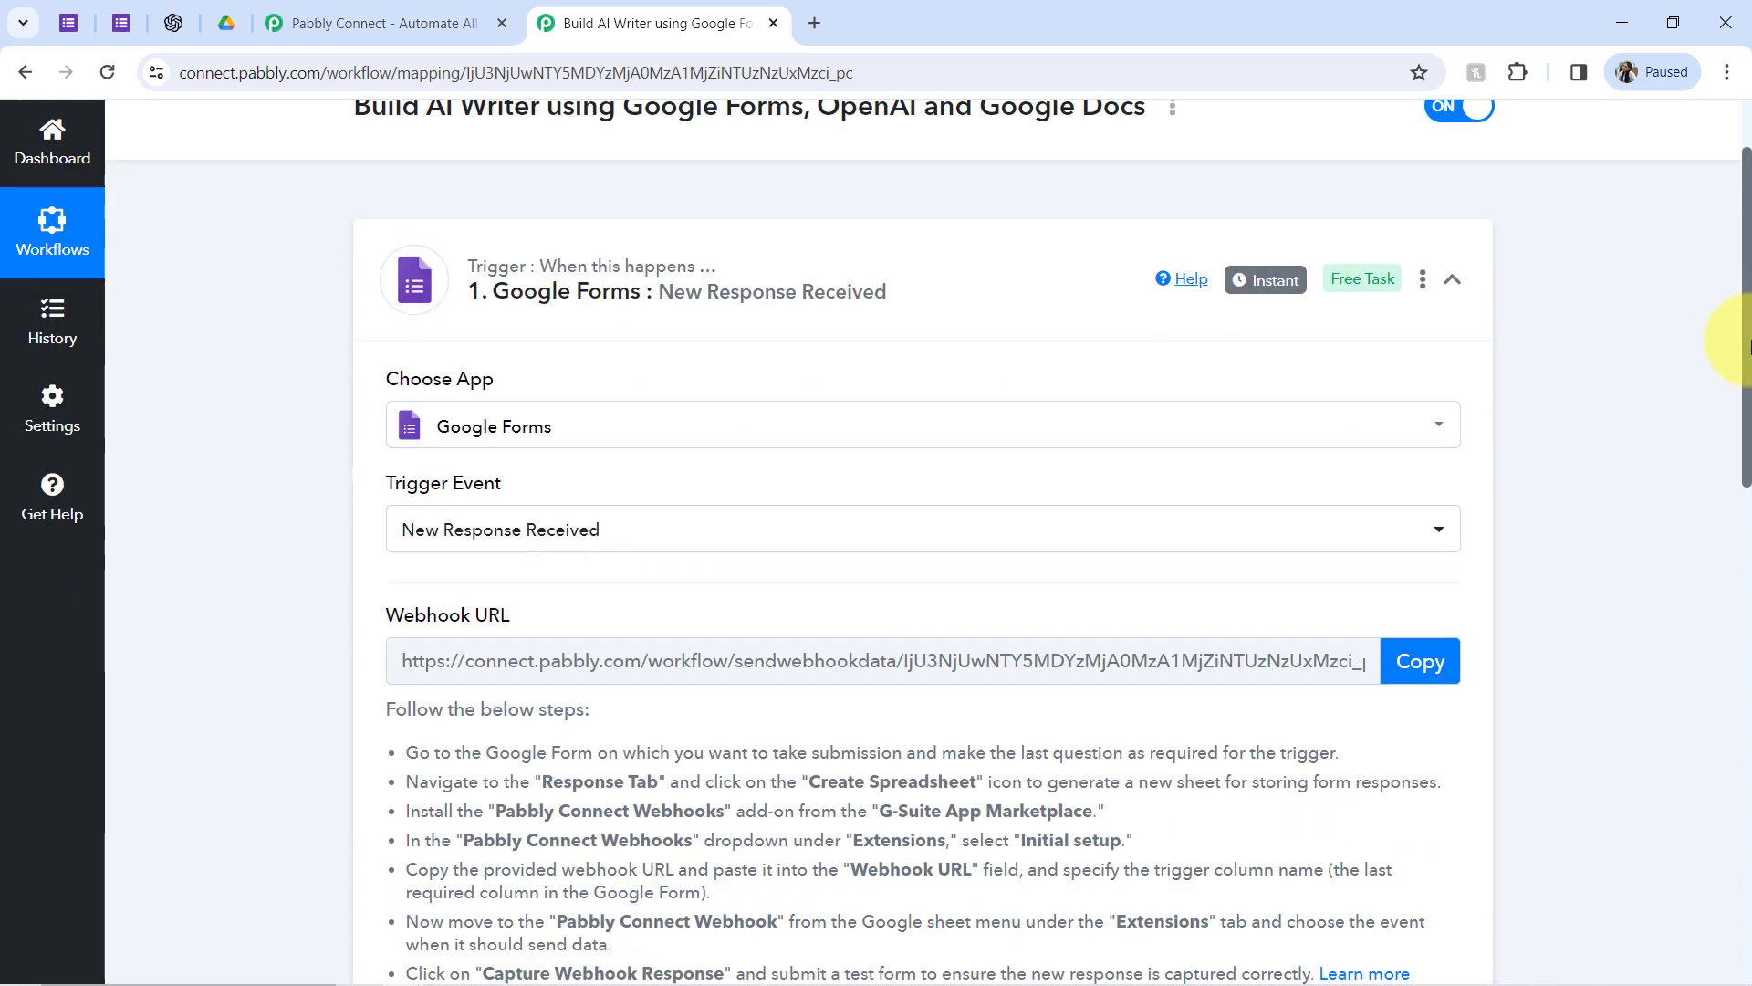
left_click_drag(431, 437, 666, 622)
left_click(623, 545)
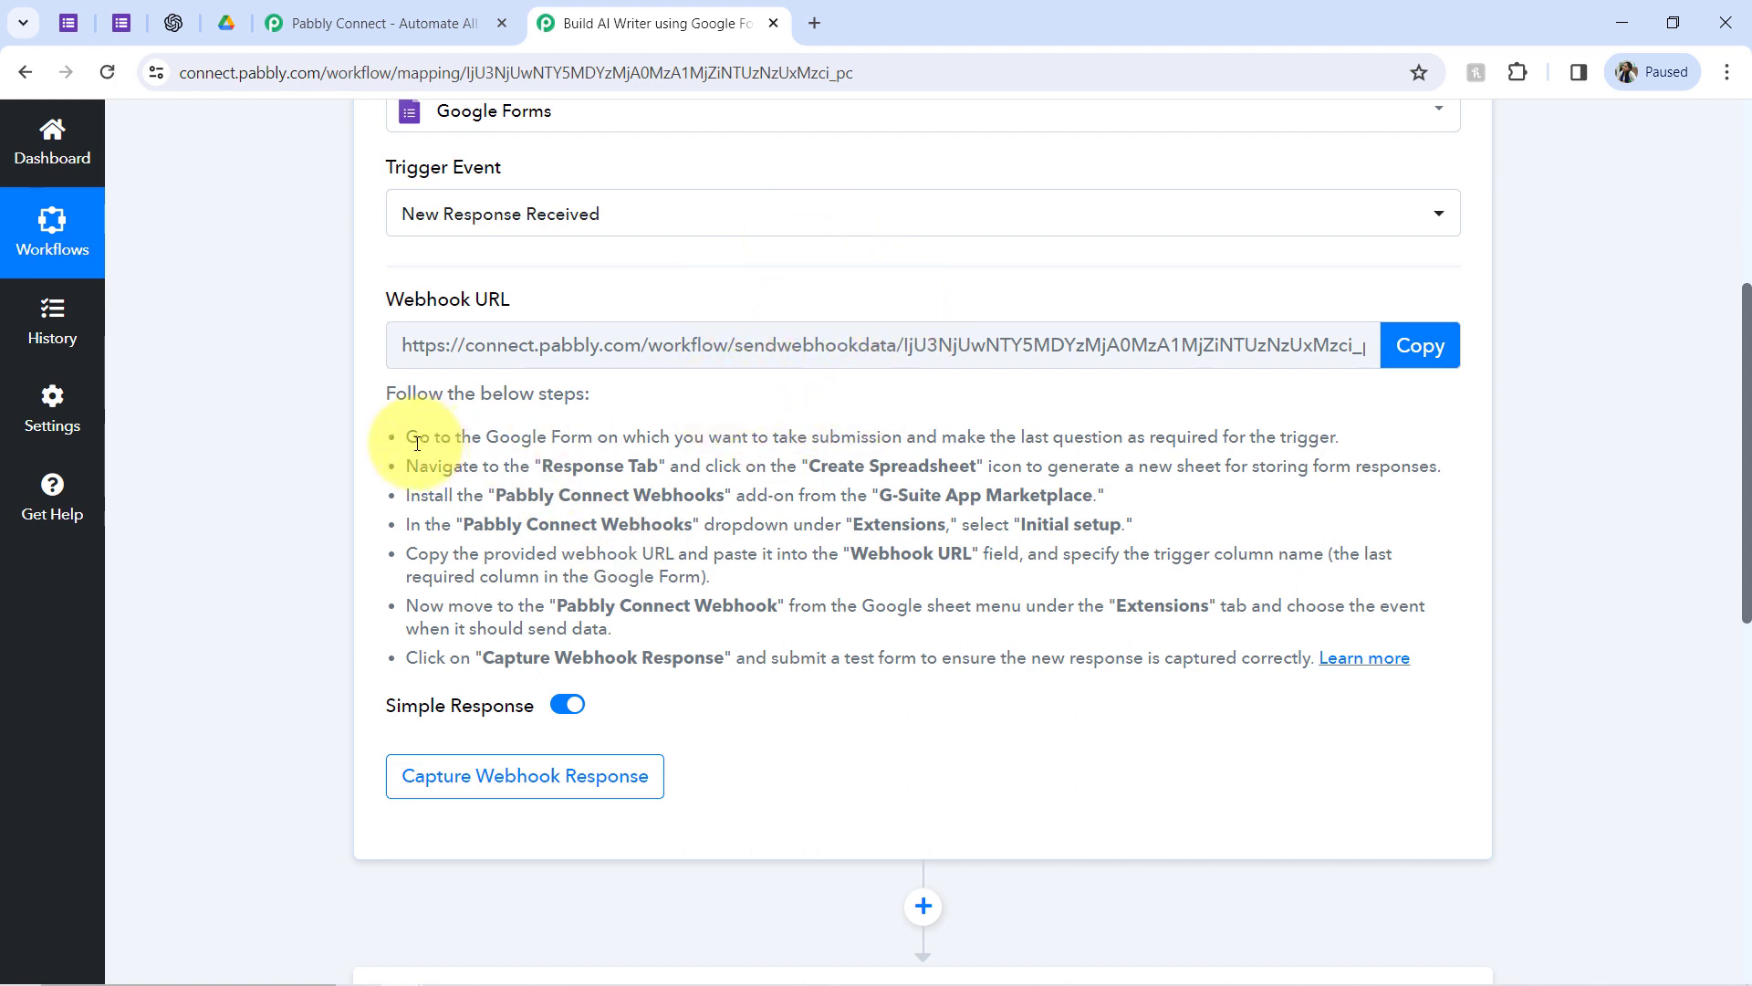
left_click_drag(420, 437, 656, 655)
left_click(579, 551)
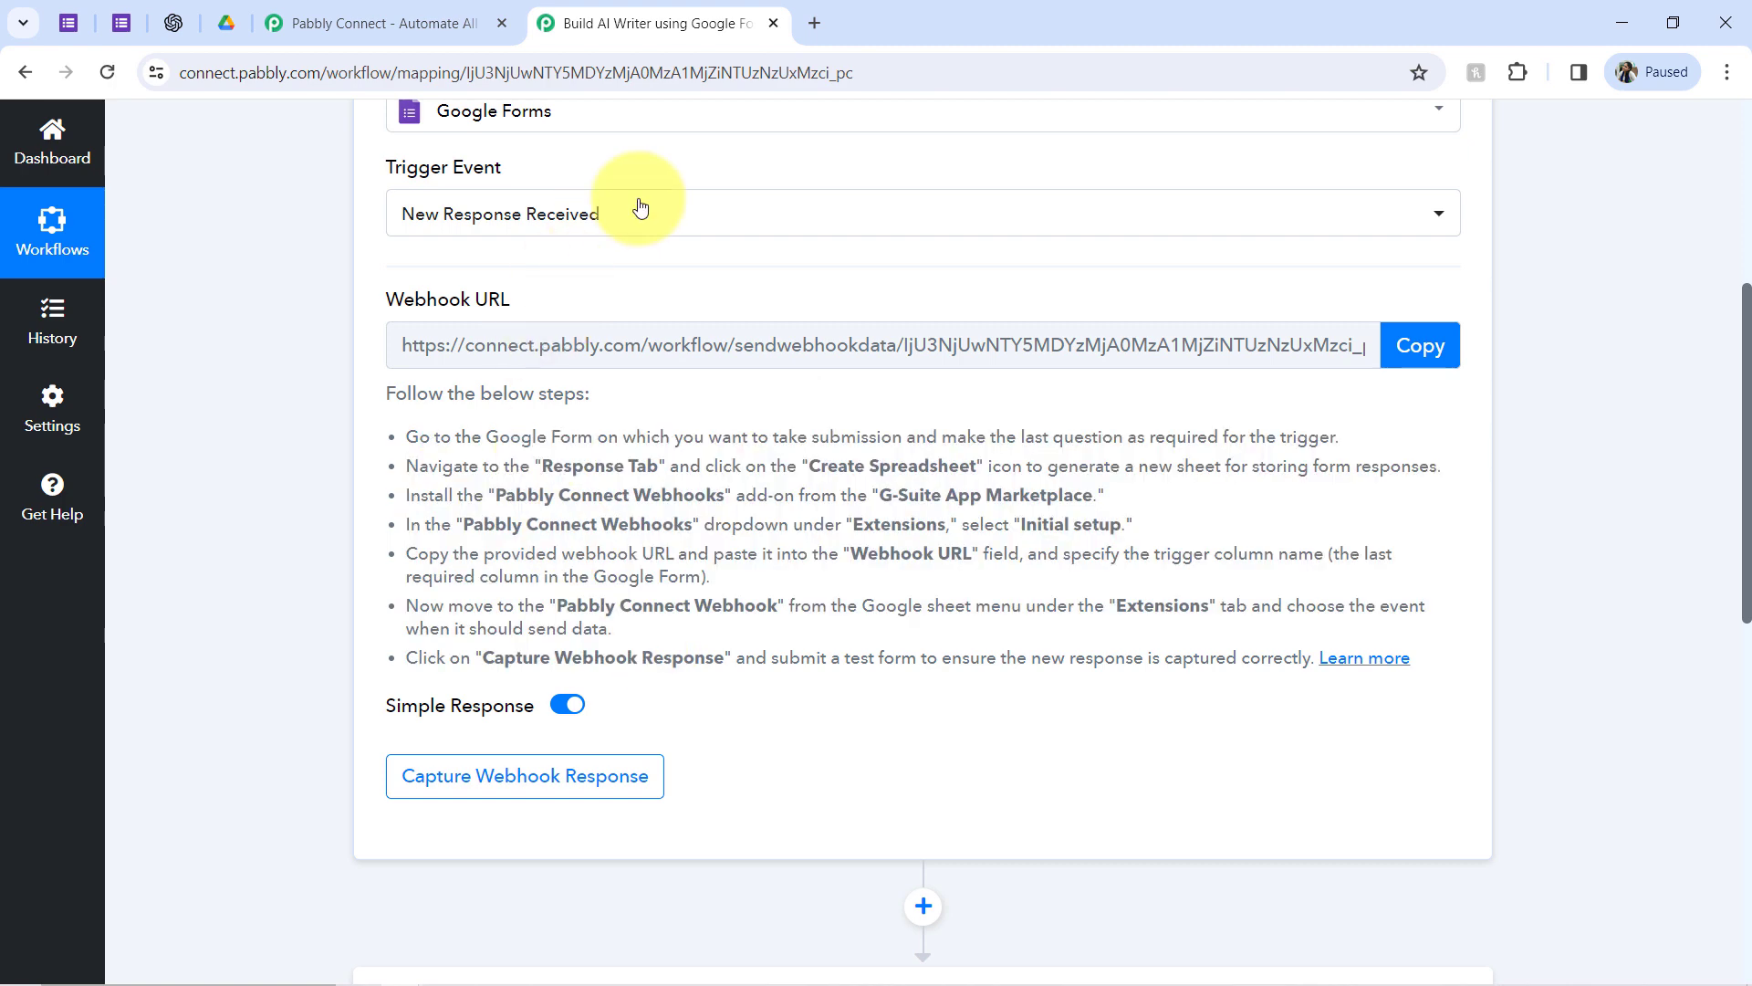
left_click(1411, 348)
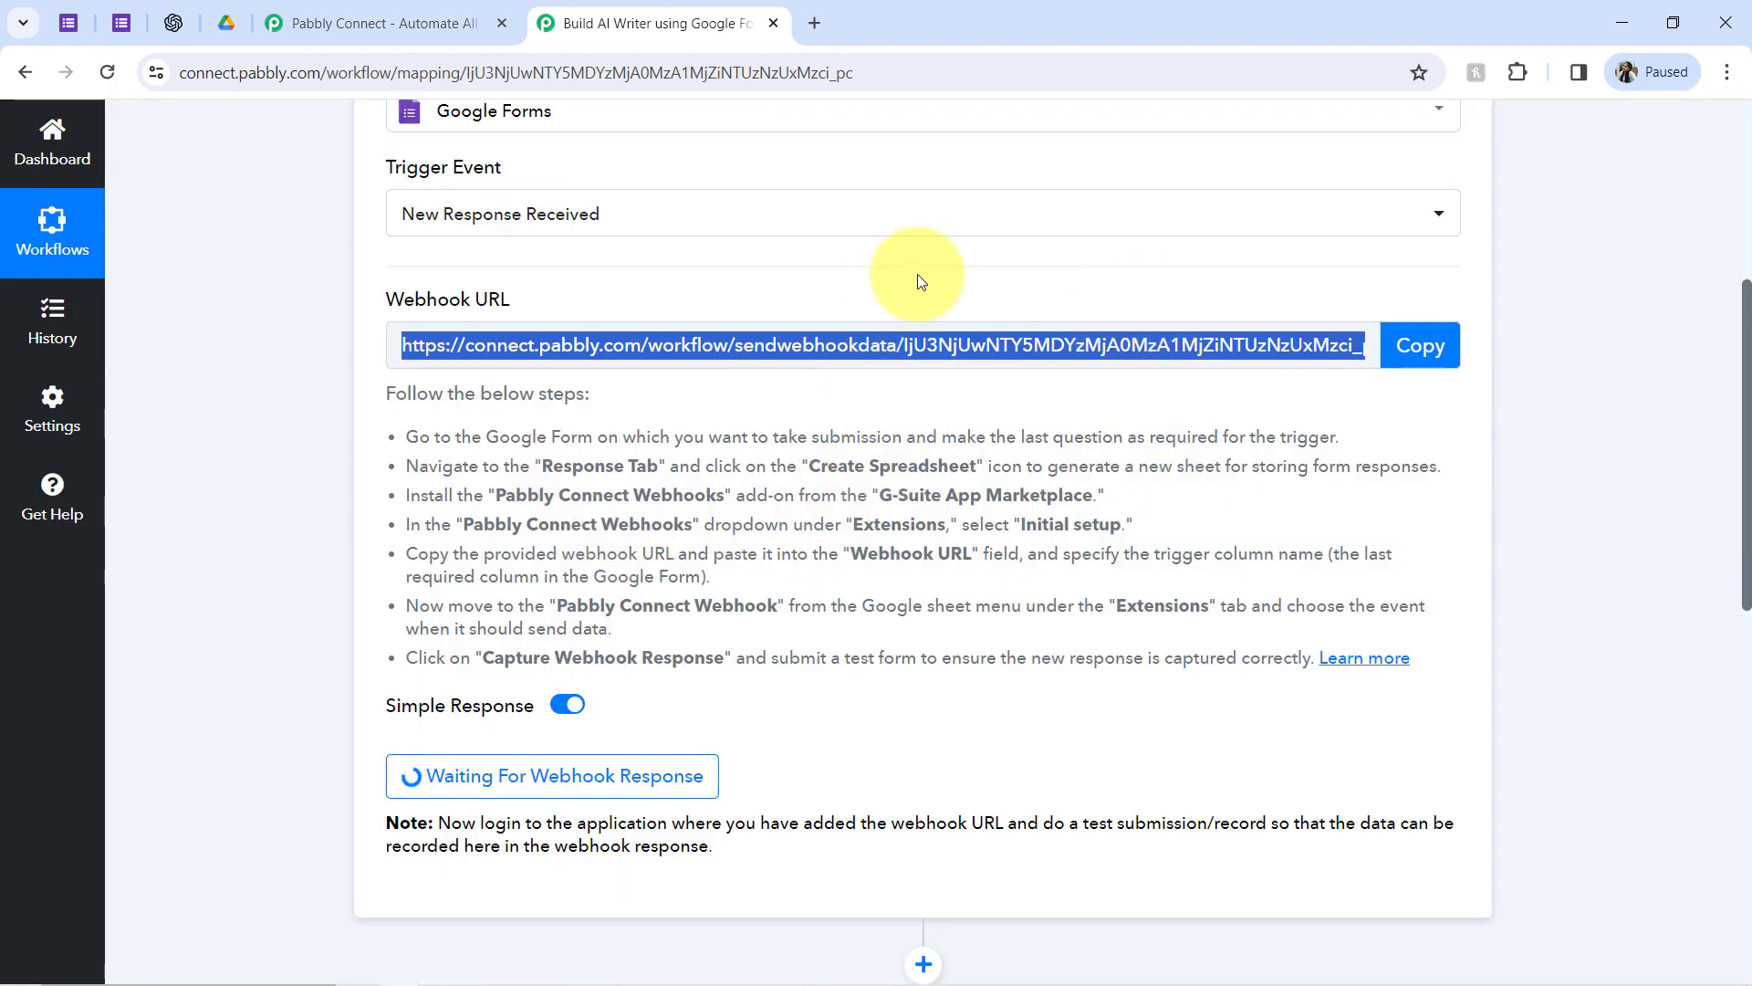
double_click(904, 461)
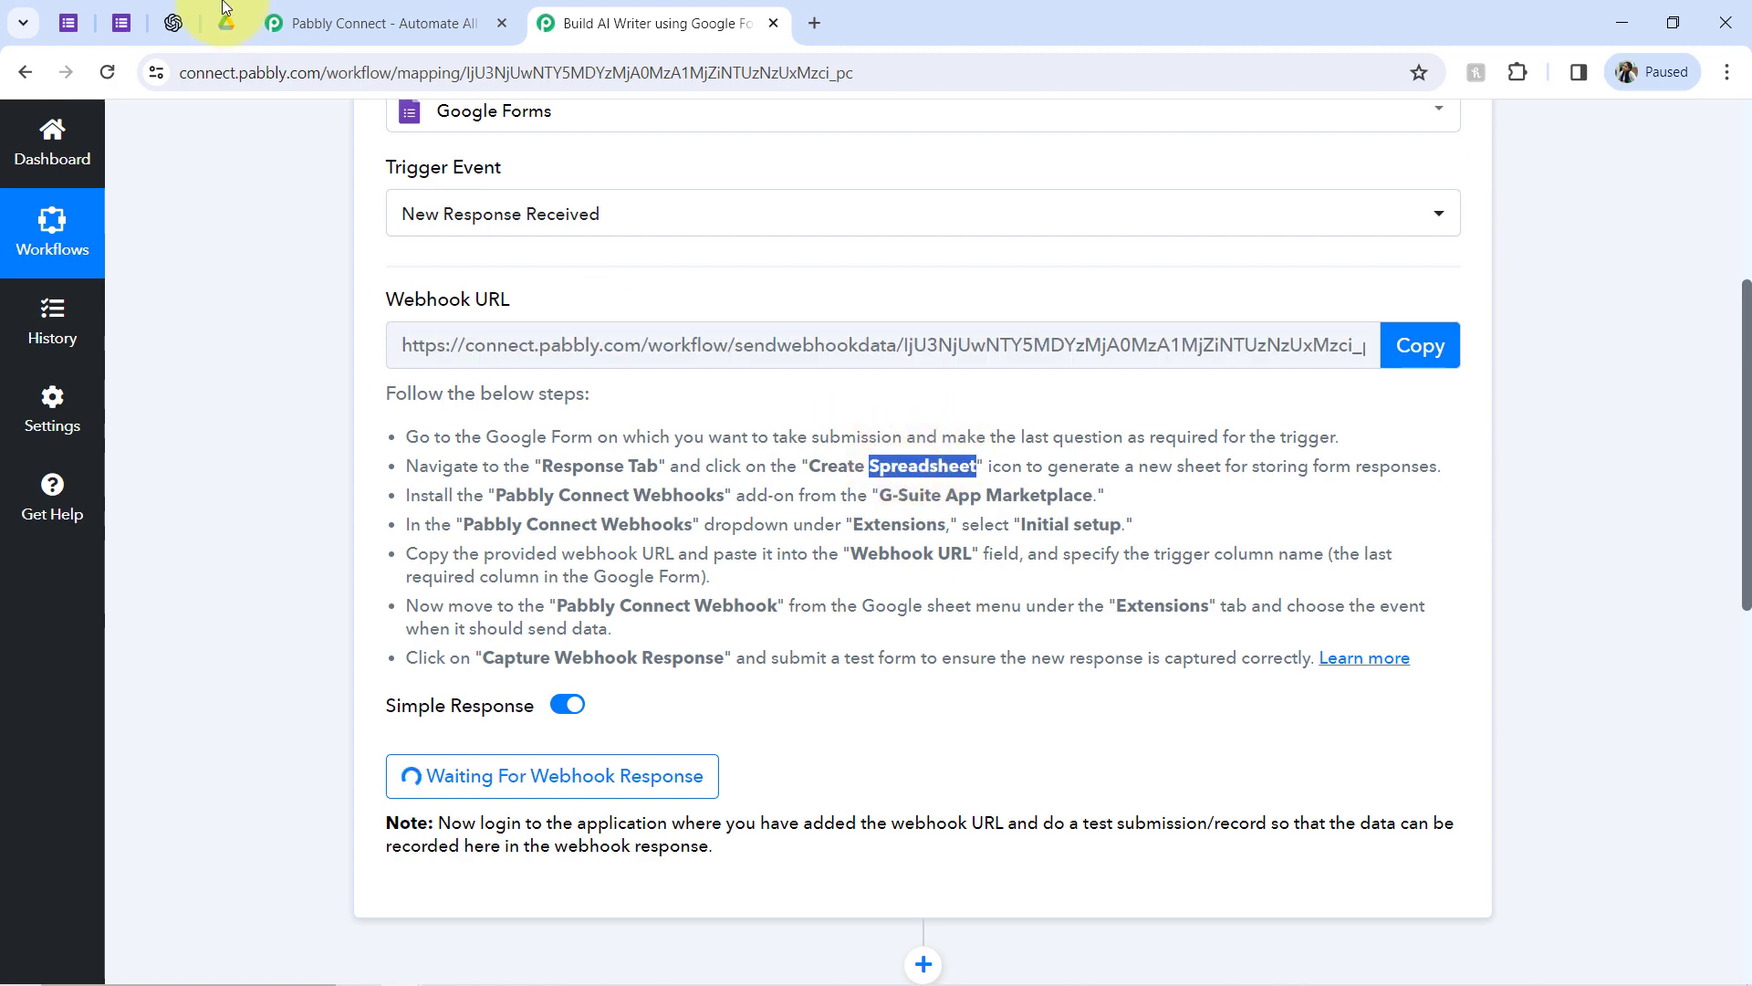
In the AI Writer Form editor, link the responses to a new spreadsheet named "AI Writer Form (Responses)" and open it
left_click(133, 18)
left_click(71, 19)
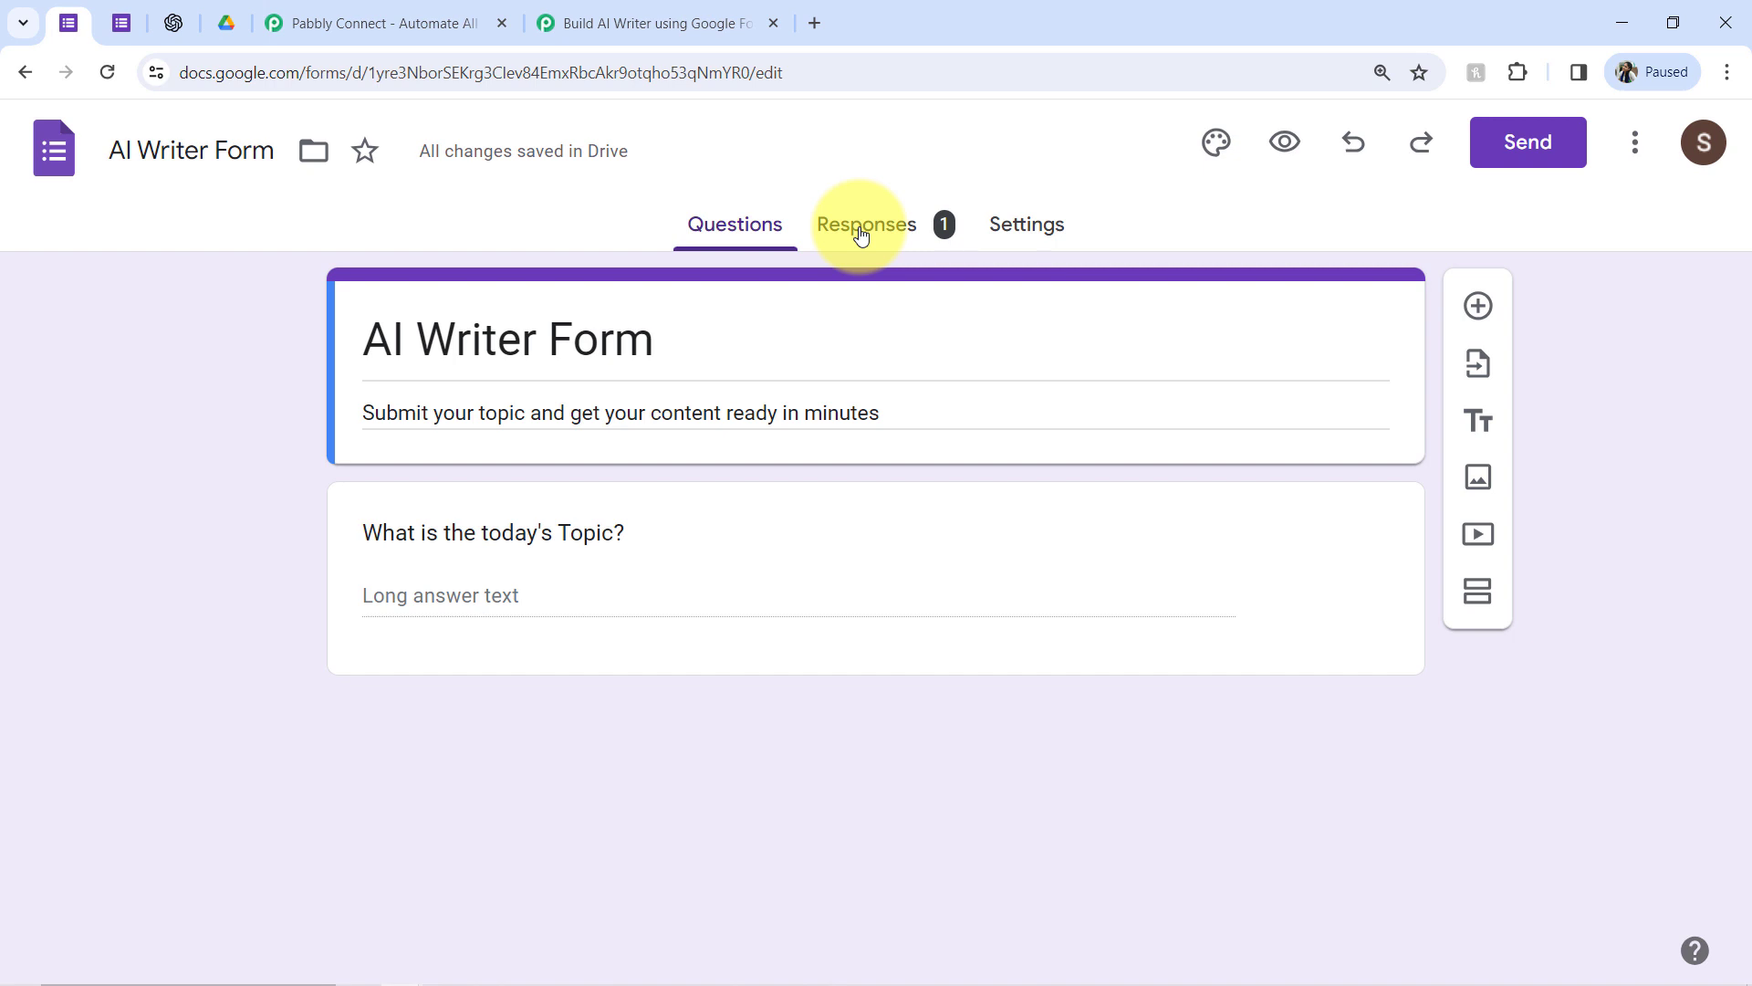
left_click(861, 234)
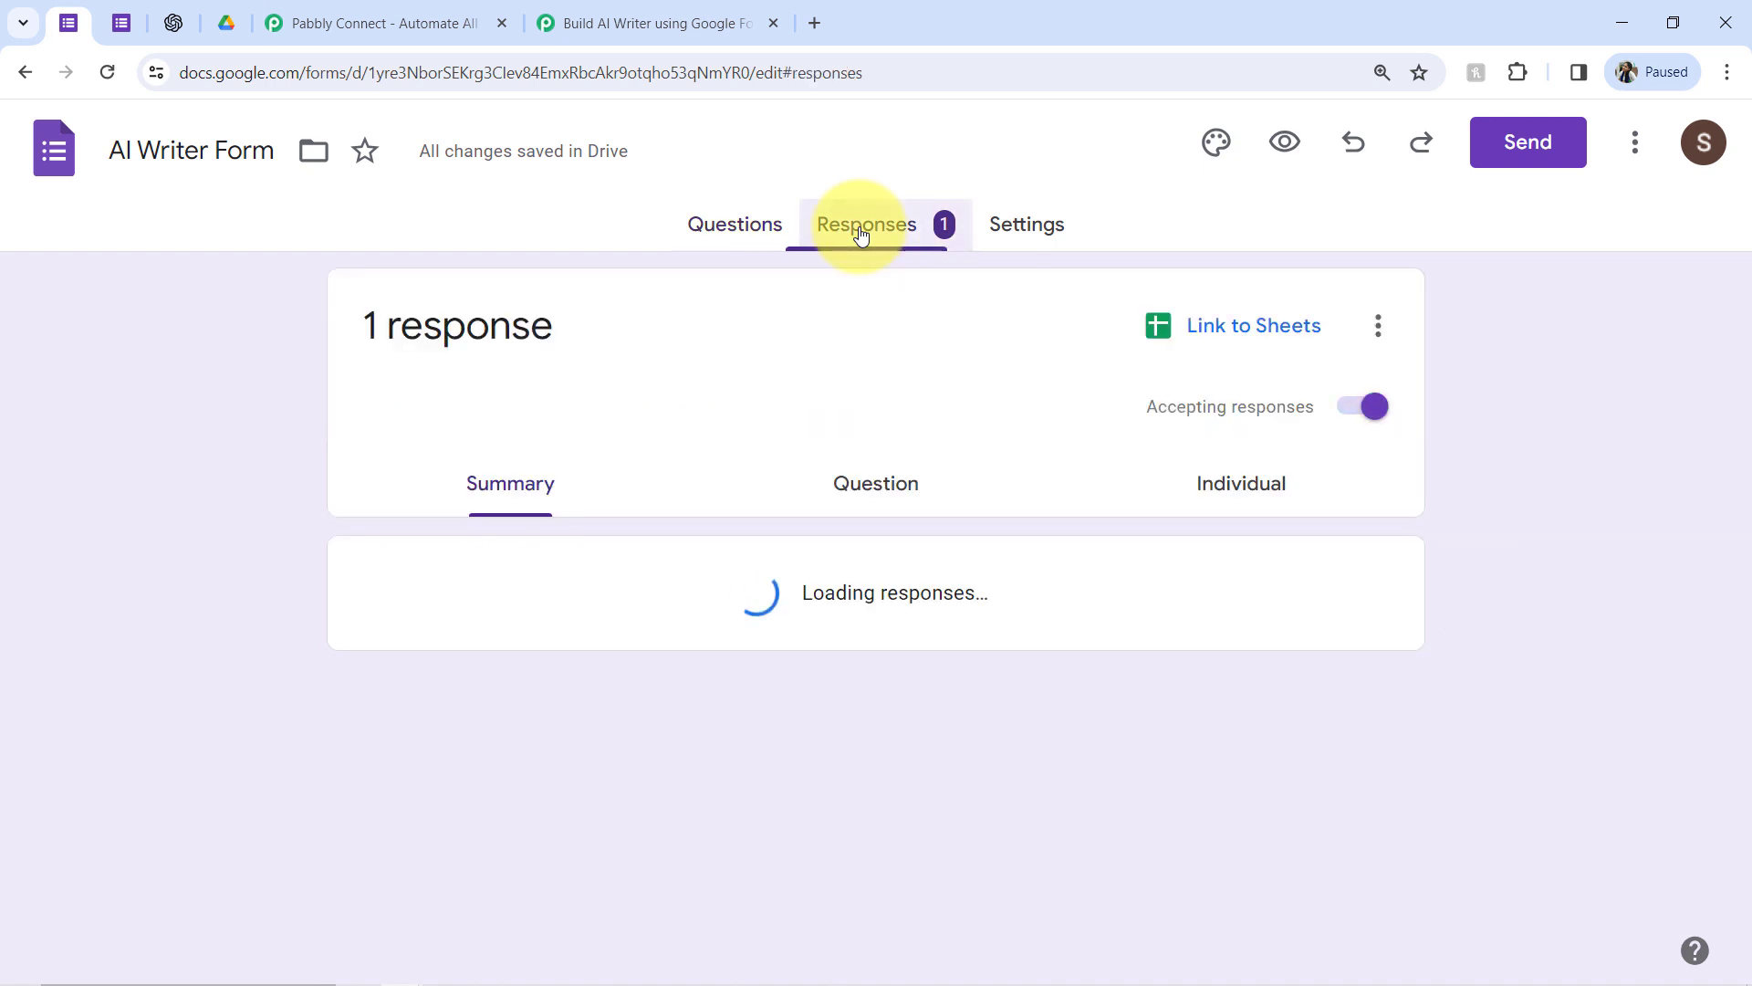
left_click(1229, 326)
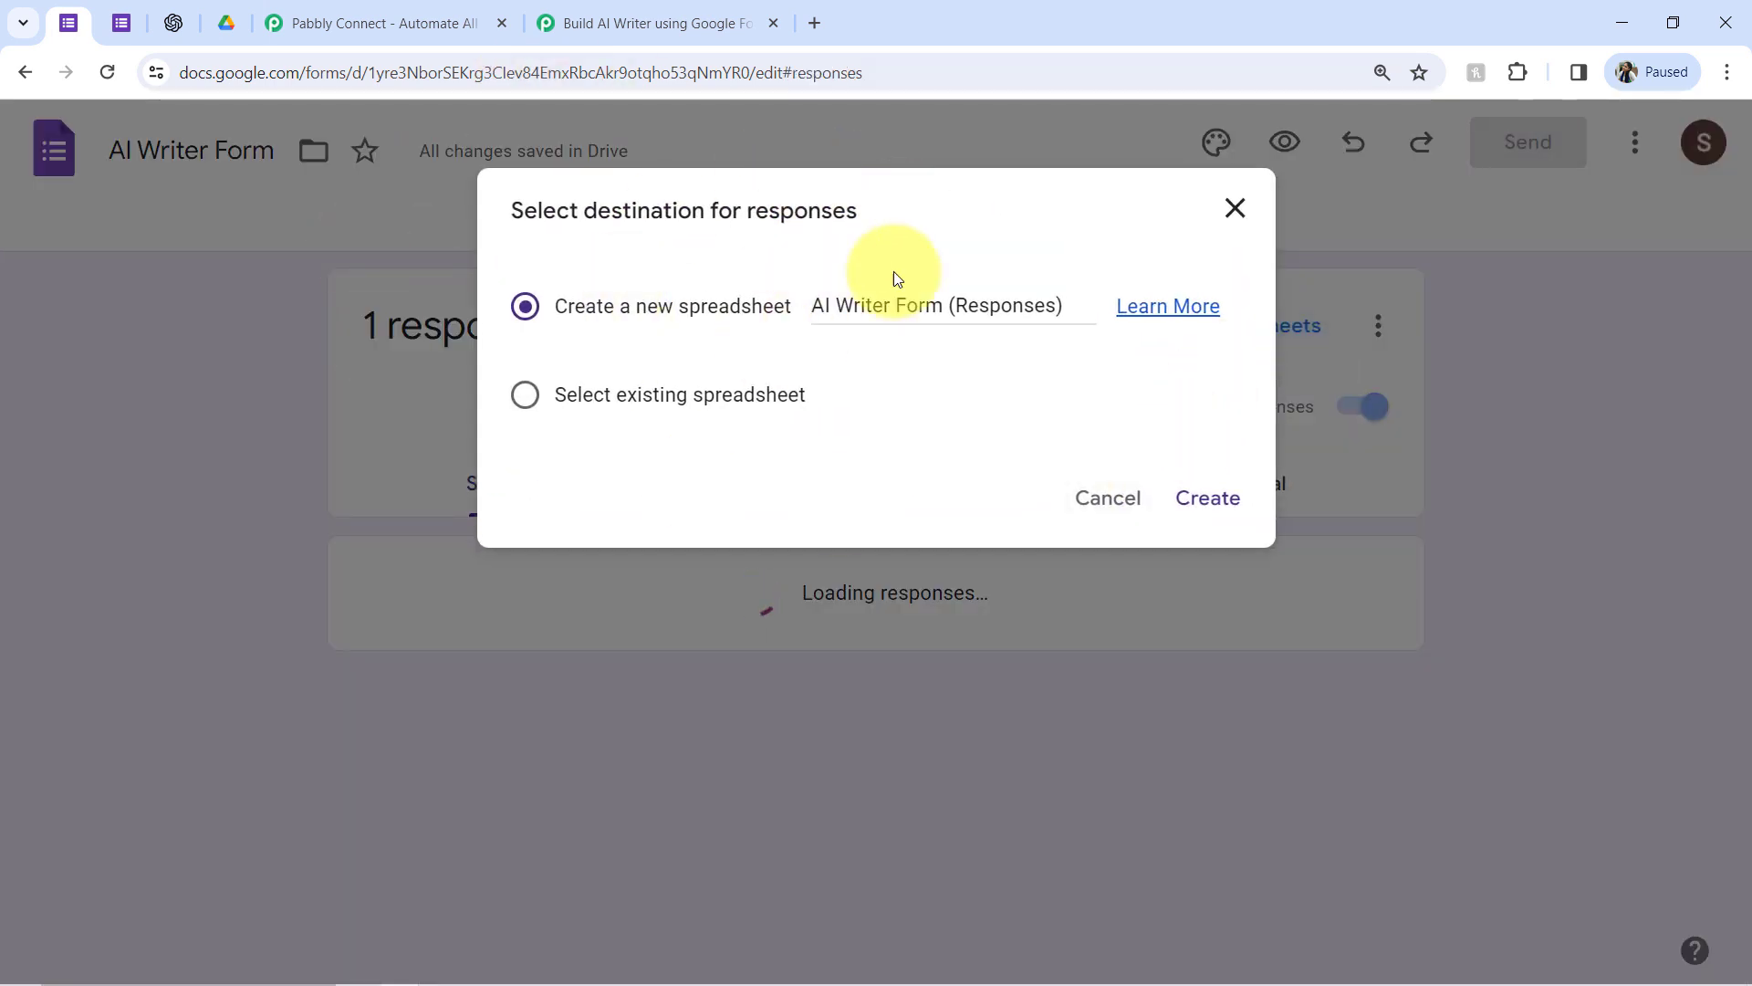
left_click(1203, 509)
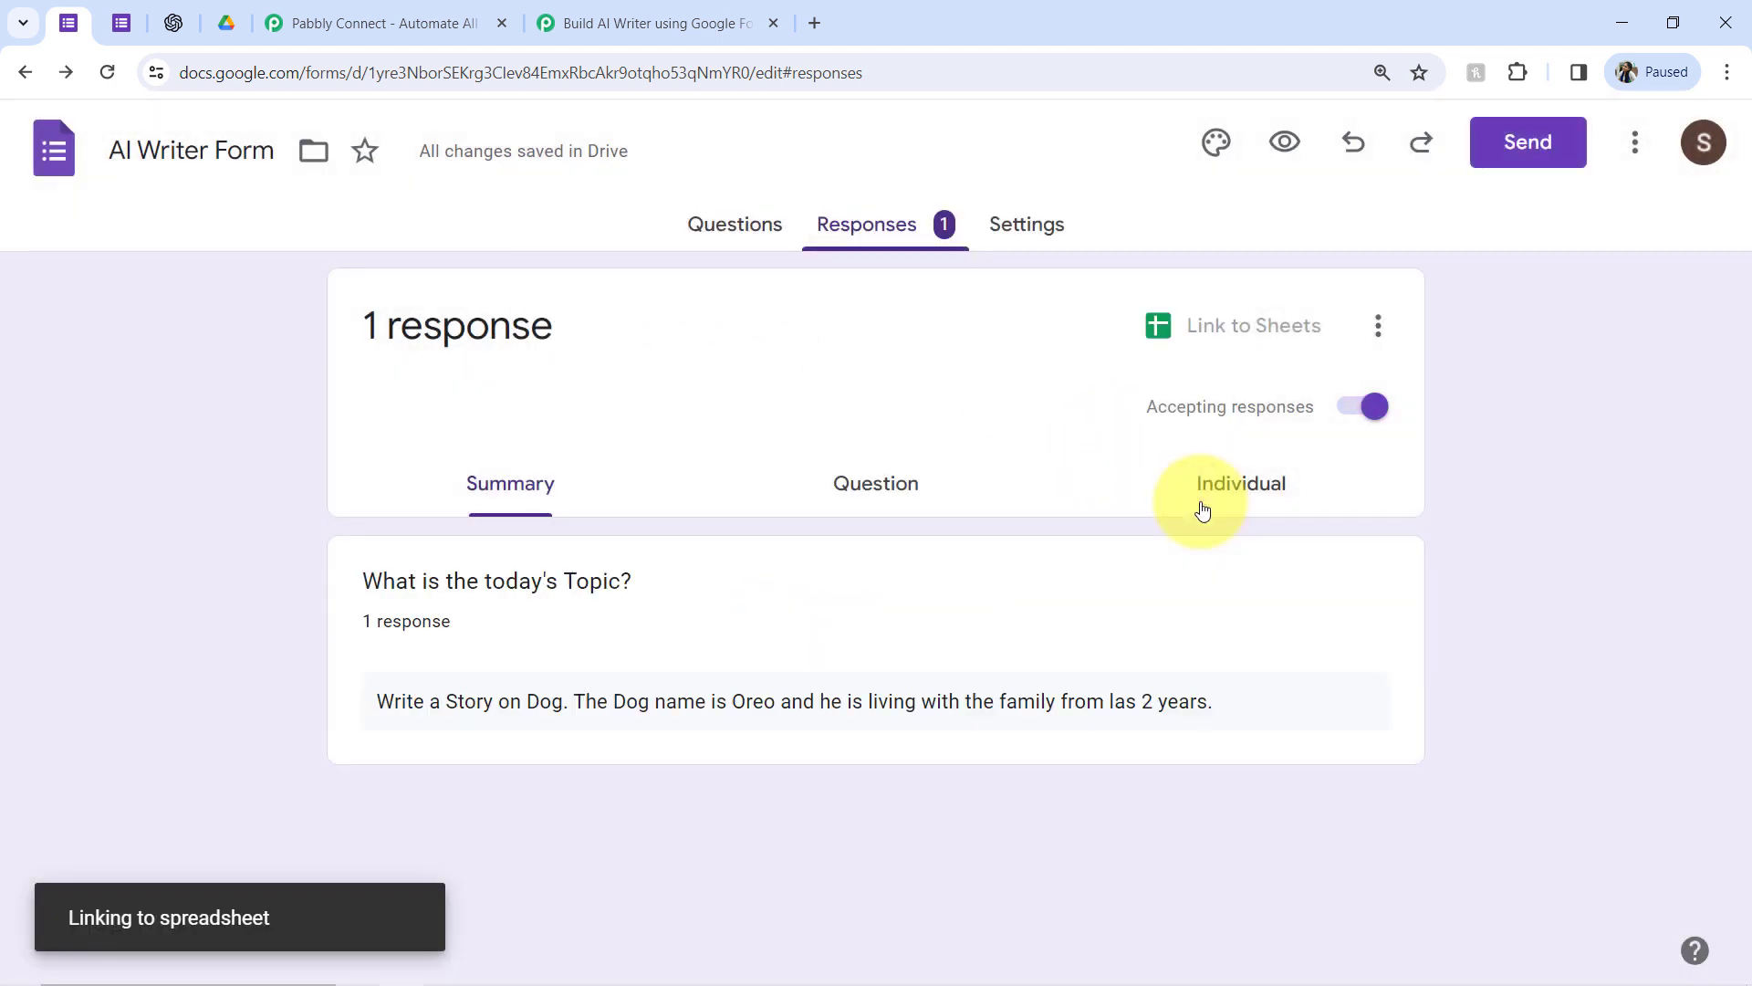
left_click(1251, 325)
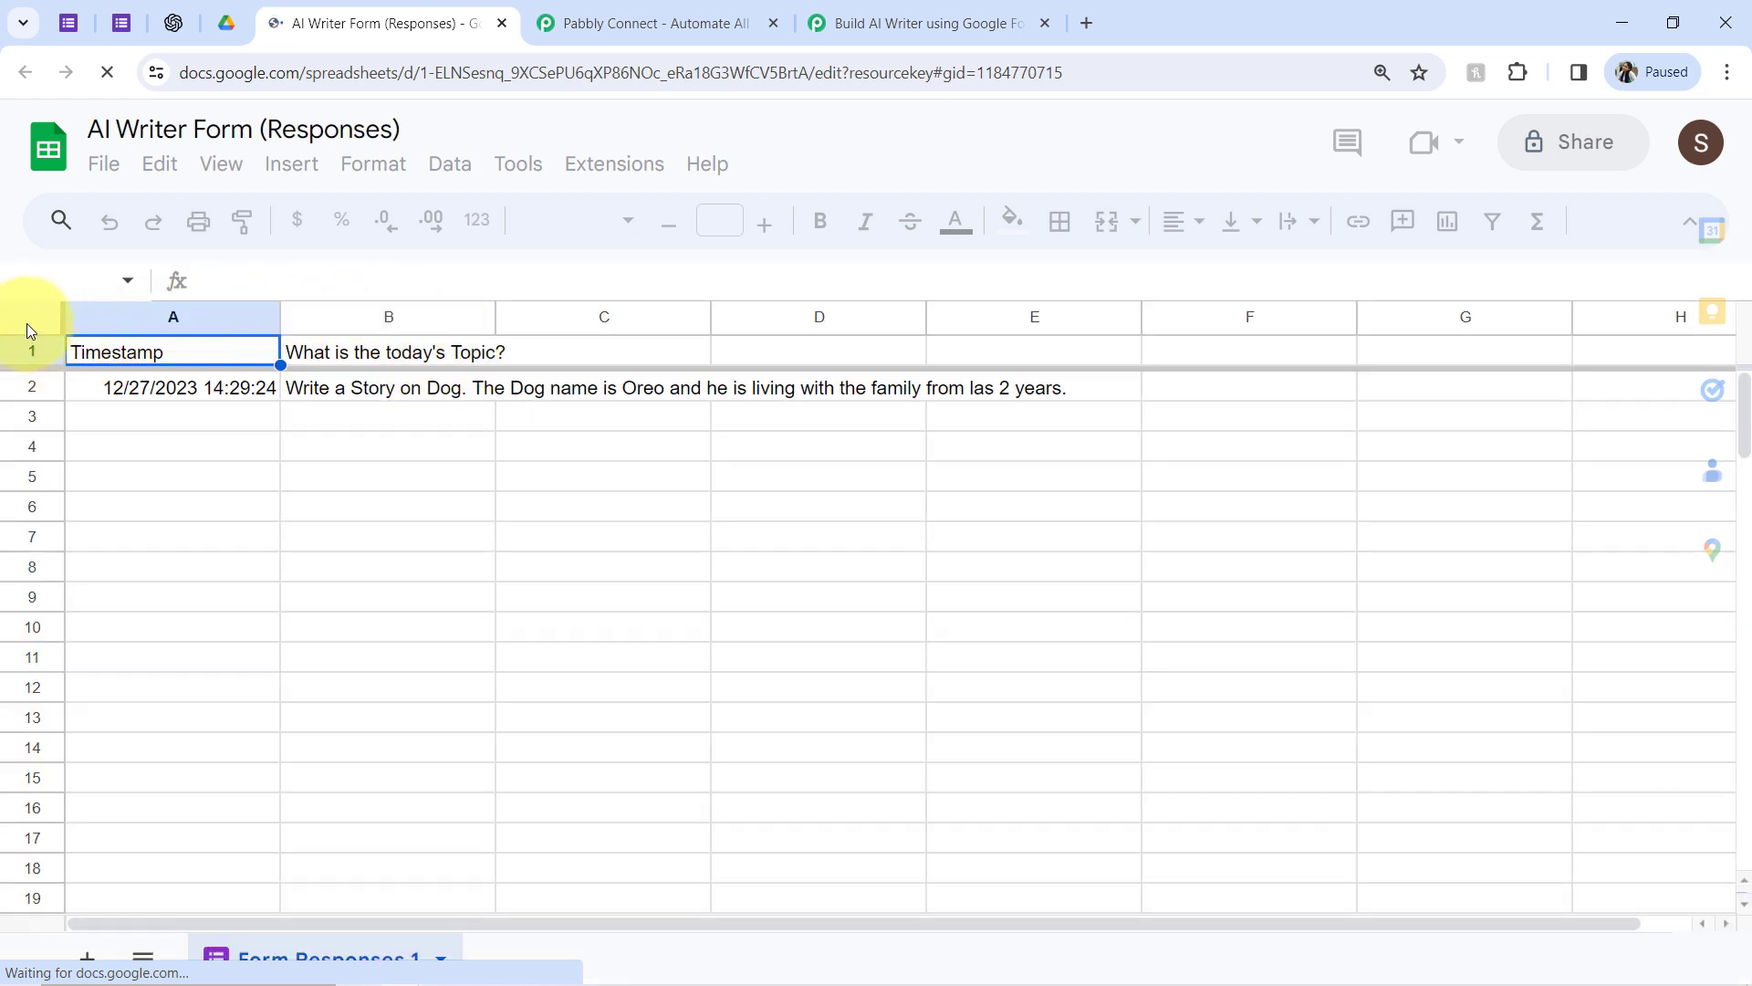
Set the response sheet's zoom to 125% and the browser page zoom to 150%
left_click(27, 325)
left_click(344, 219)
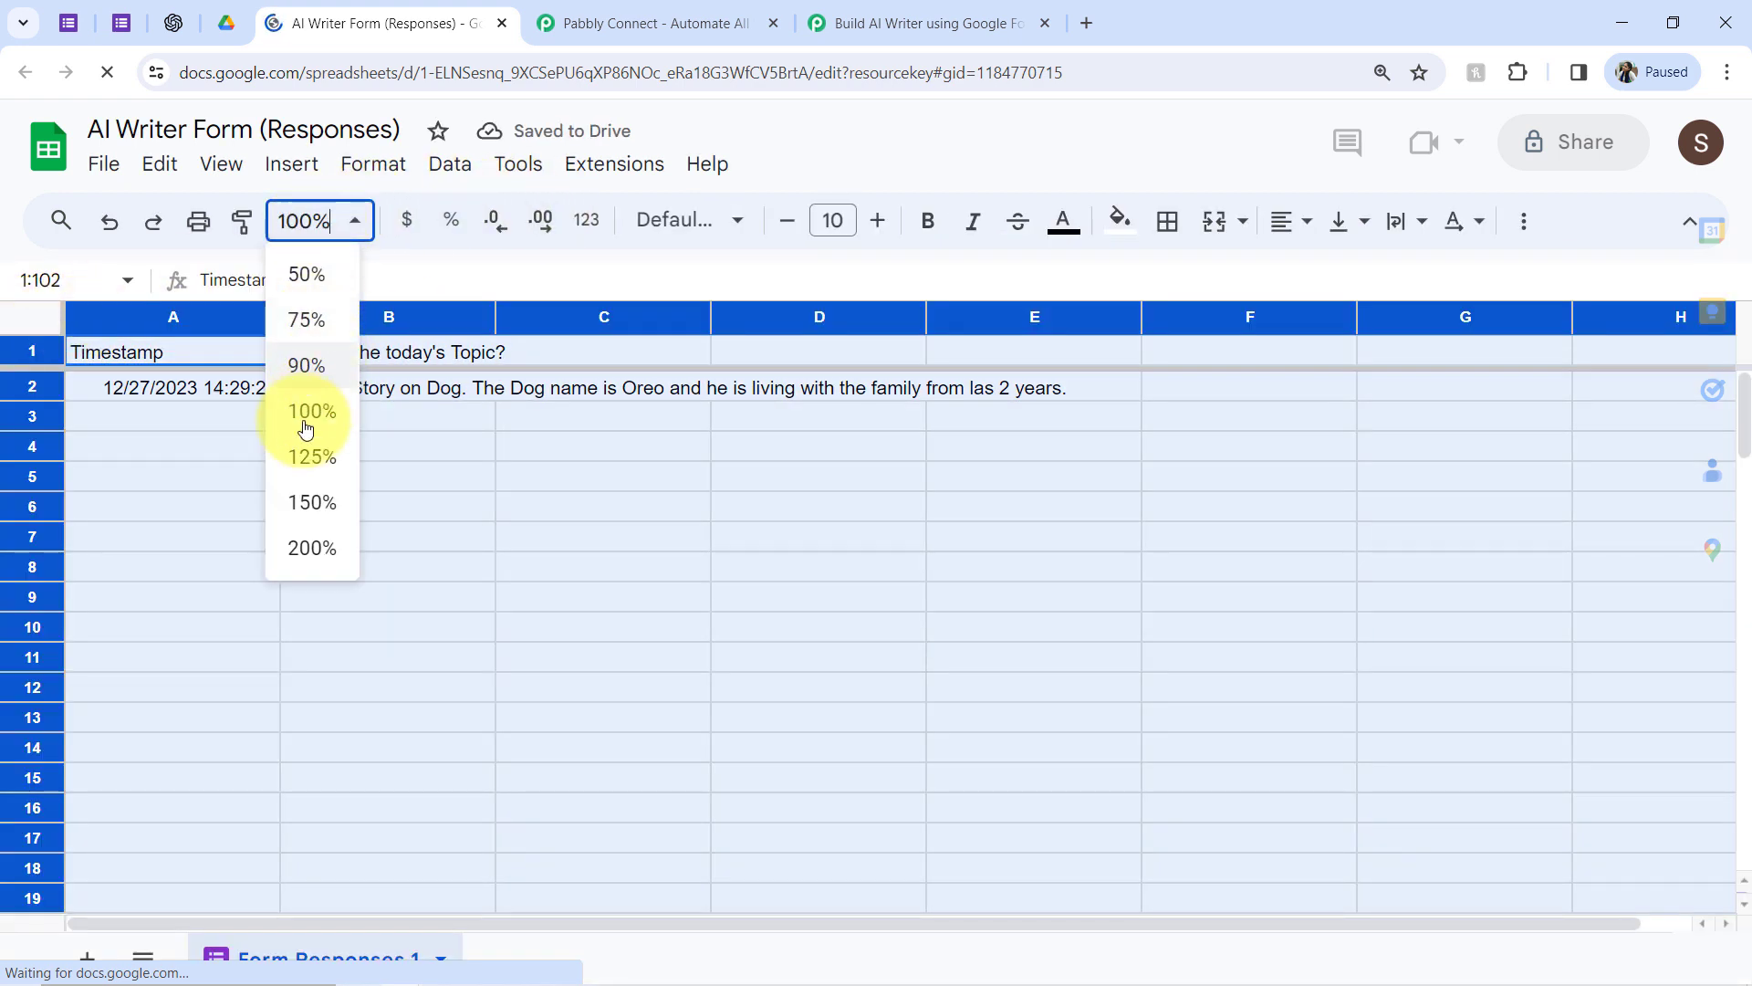
left_click(313, 456)
left_click(1726, 72)
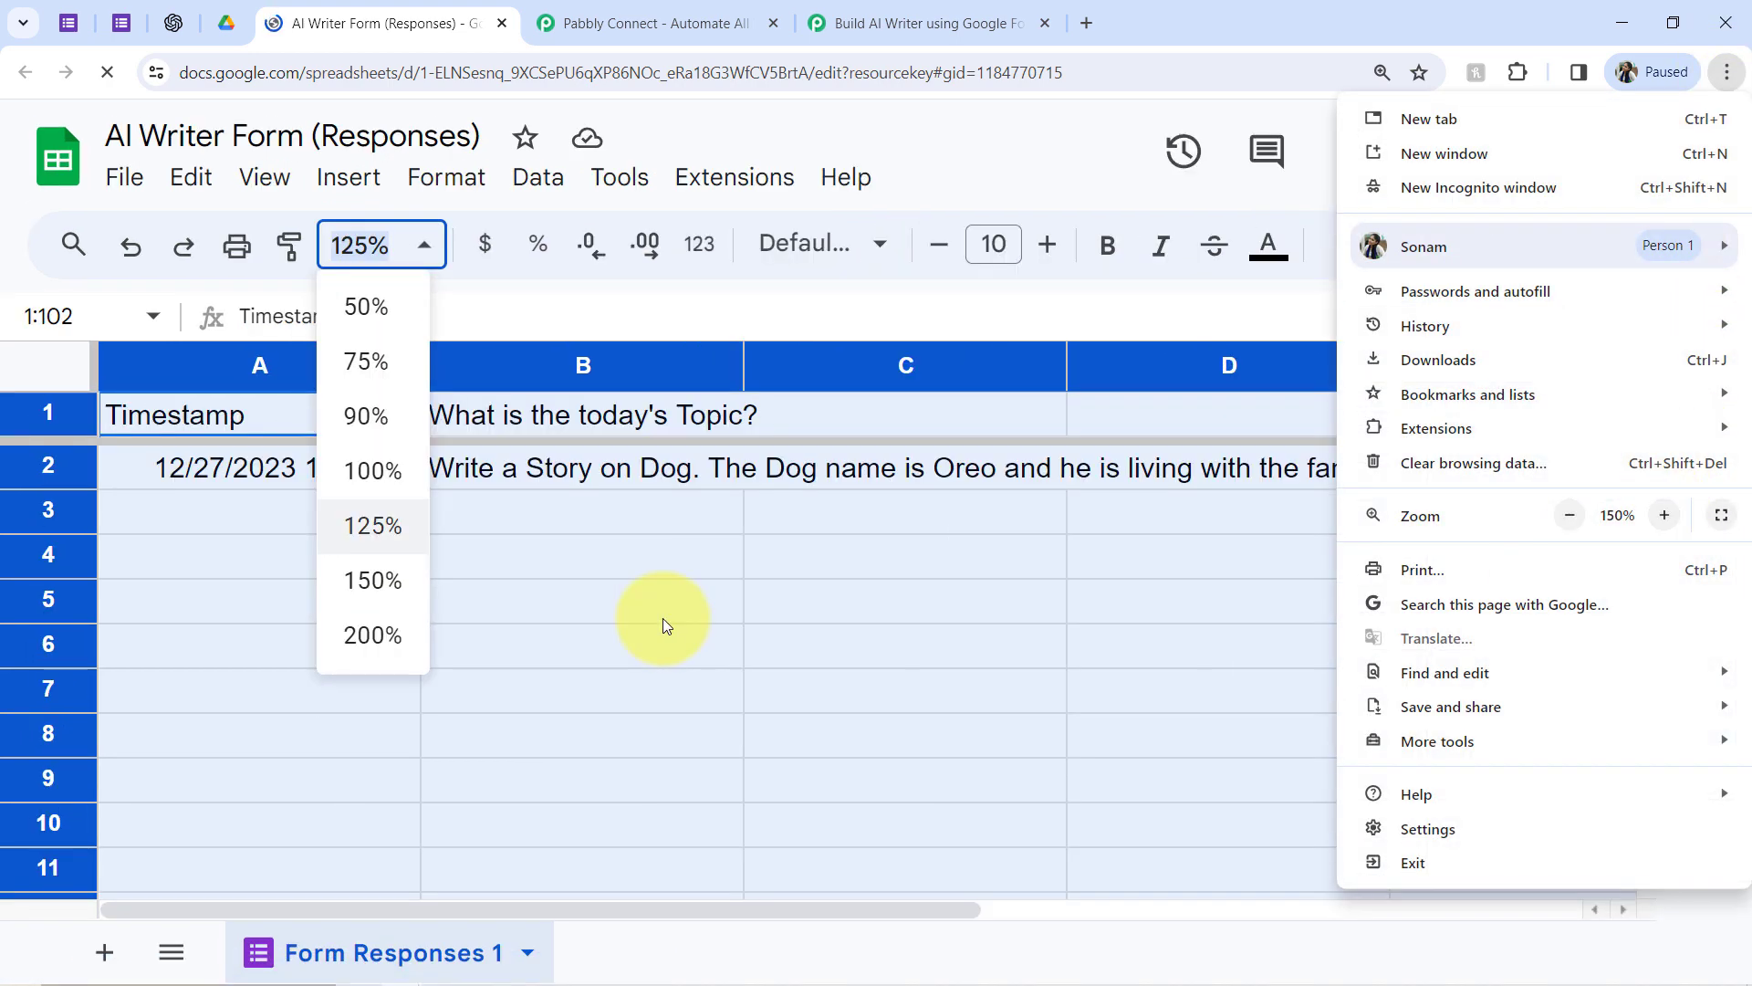
left_click(663, 617)
Left-align the contents of all cells in the response sheet
left_click(91, 365)
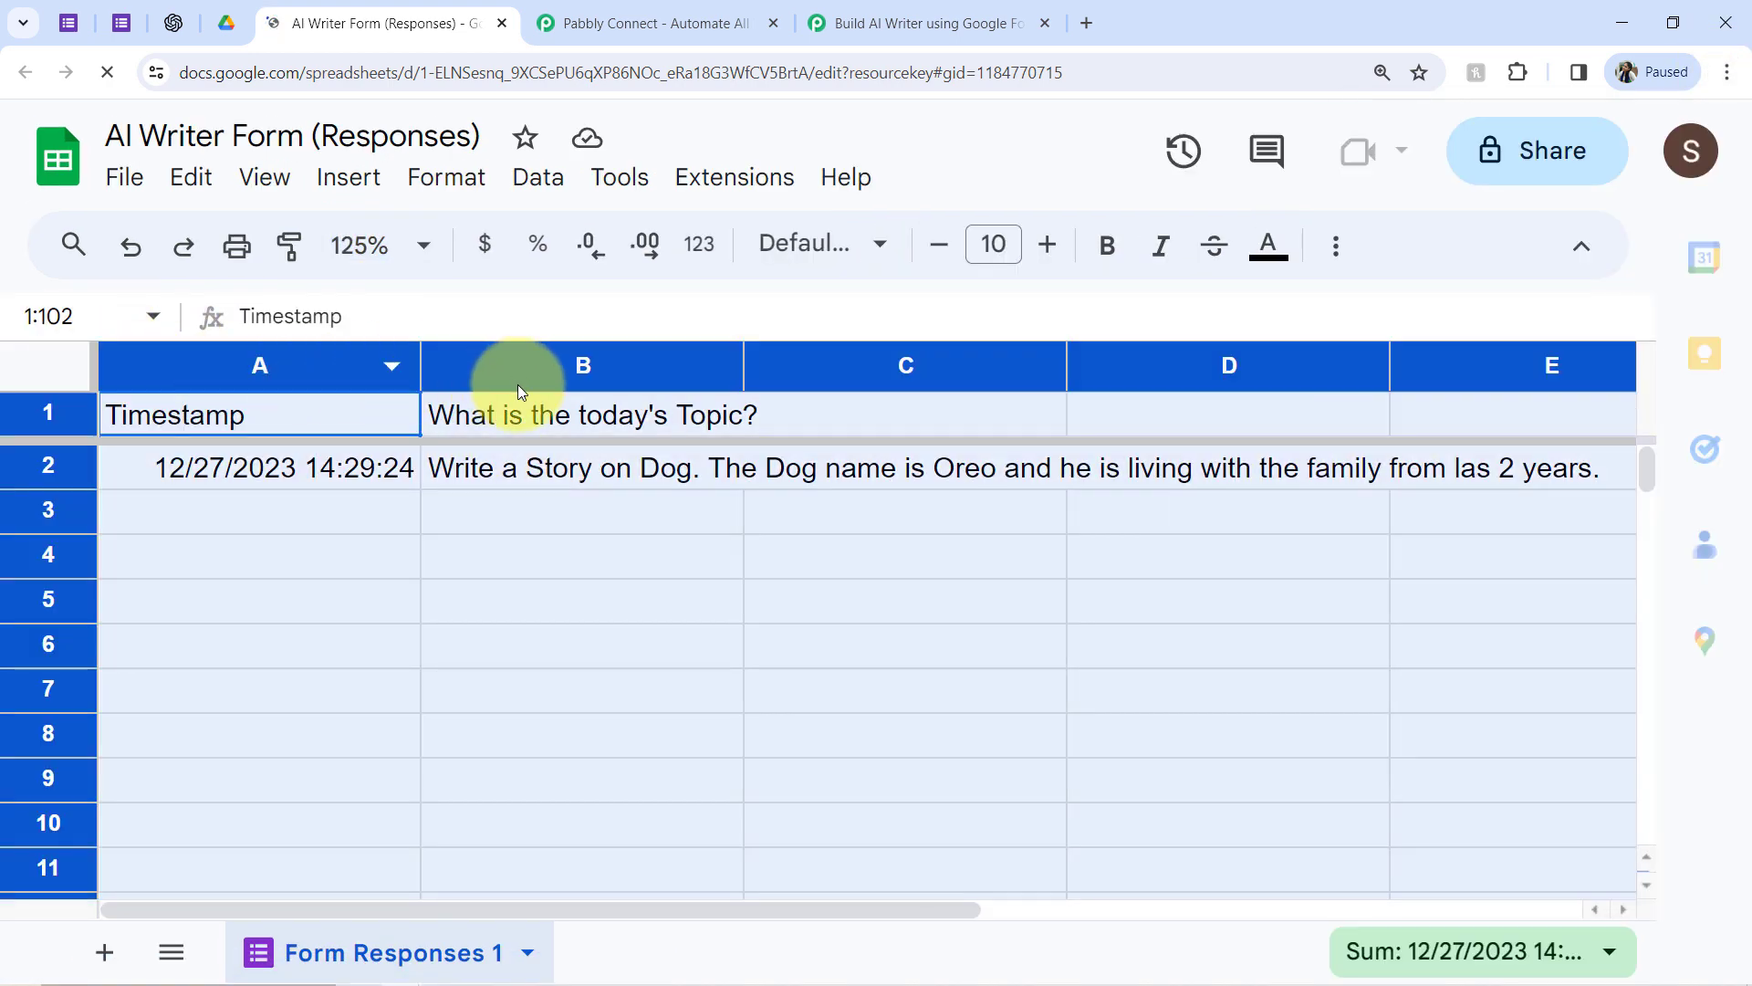
left_click(1345, 259)
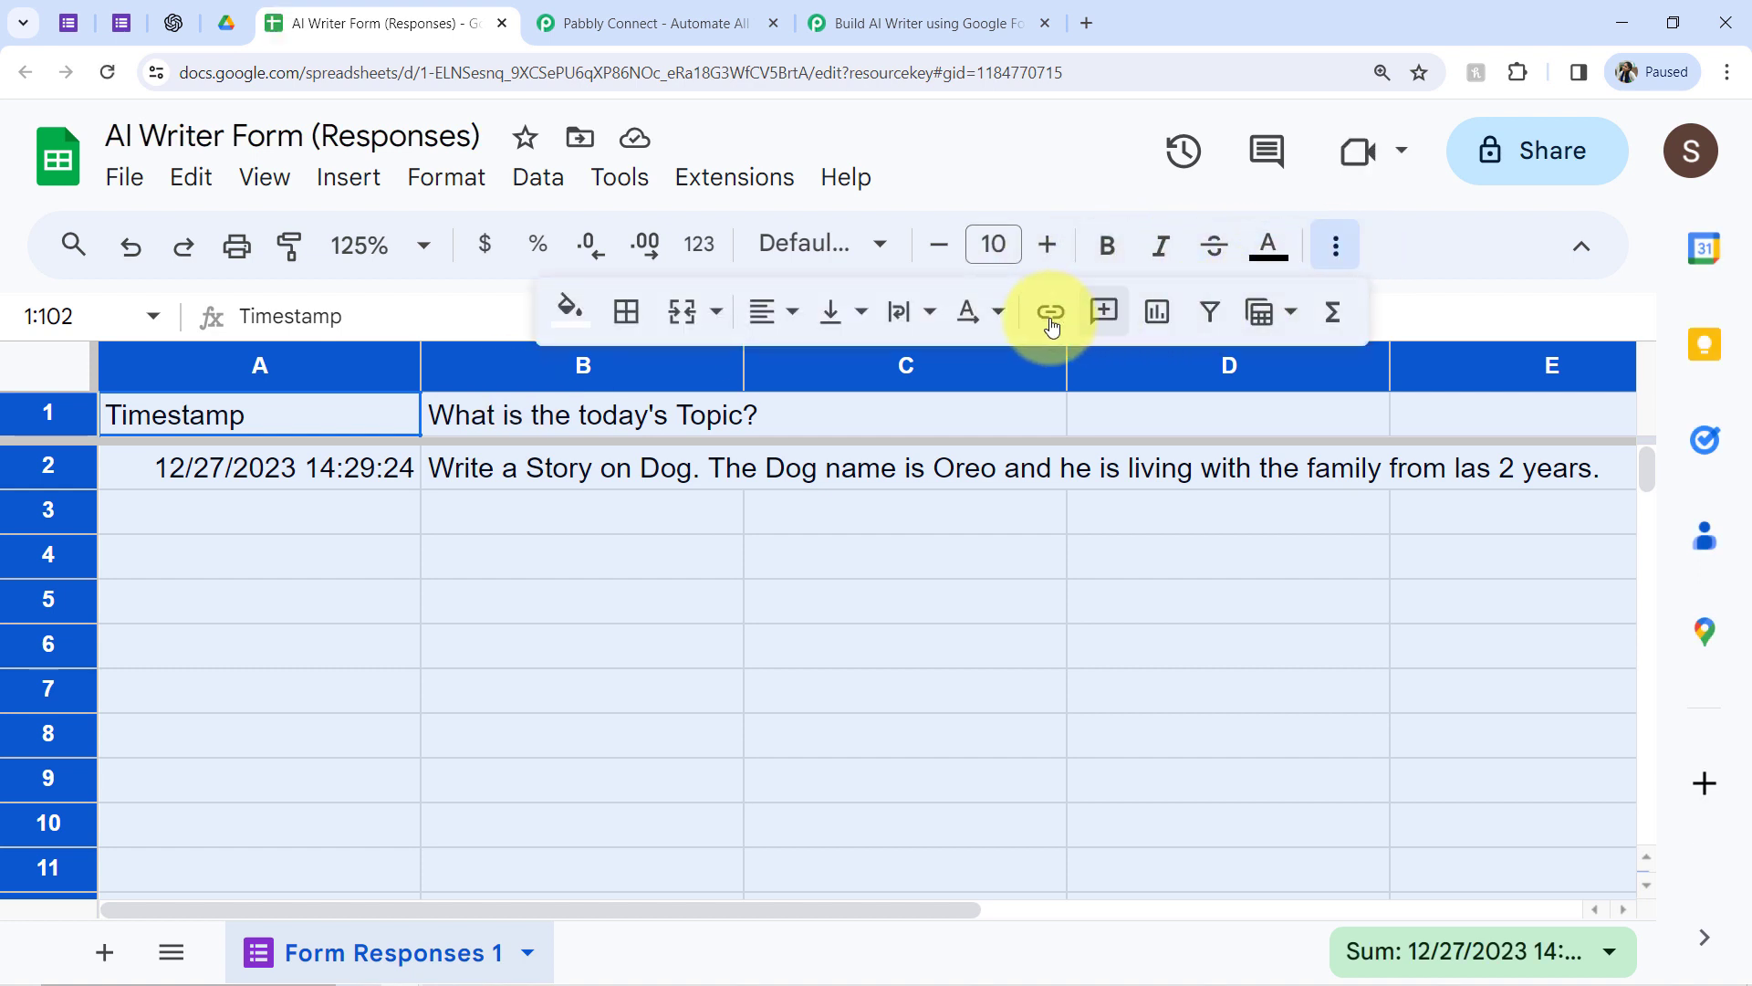
left_click(766, 312)
left_click(776, 376)
left_click(568, 562)
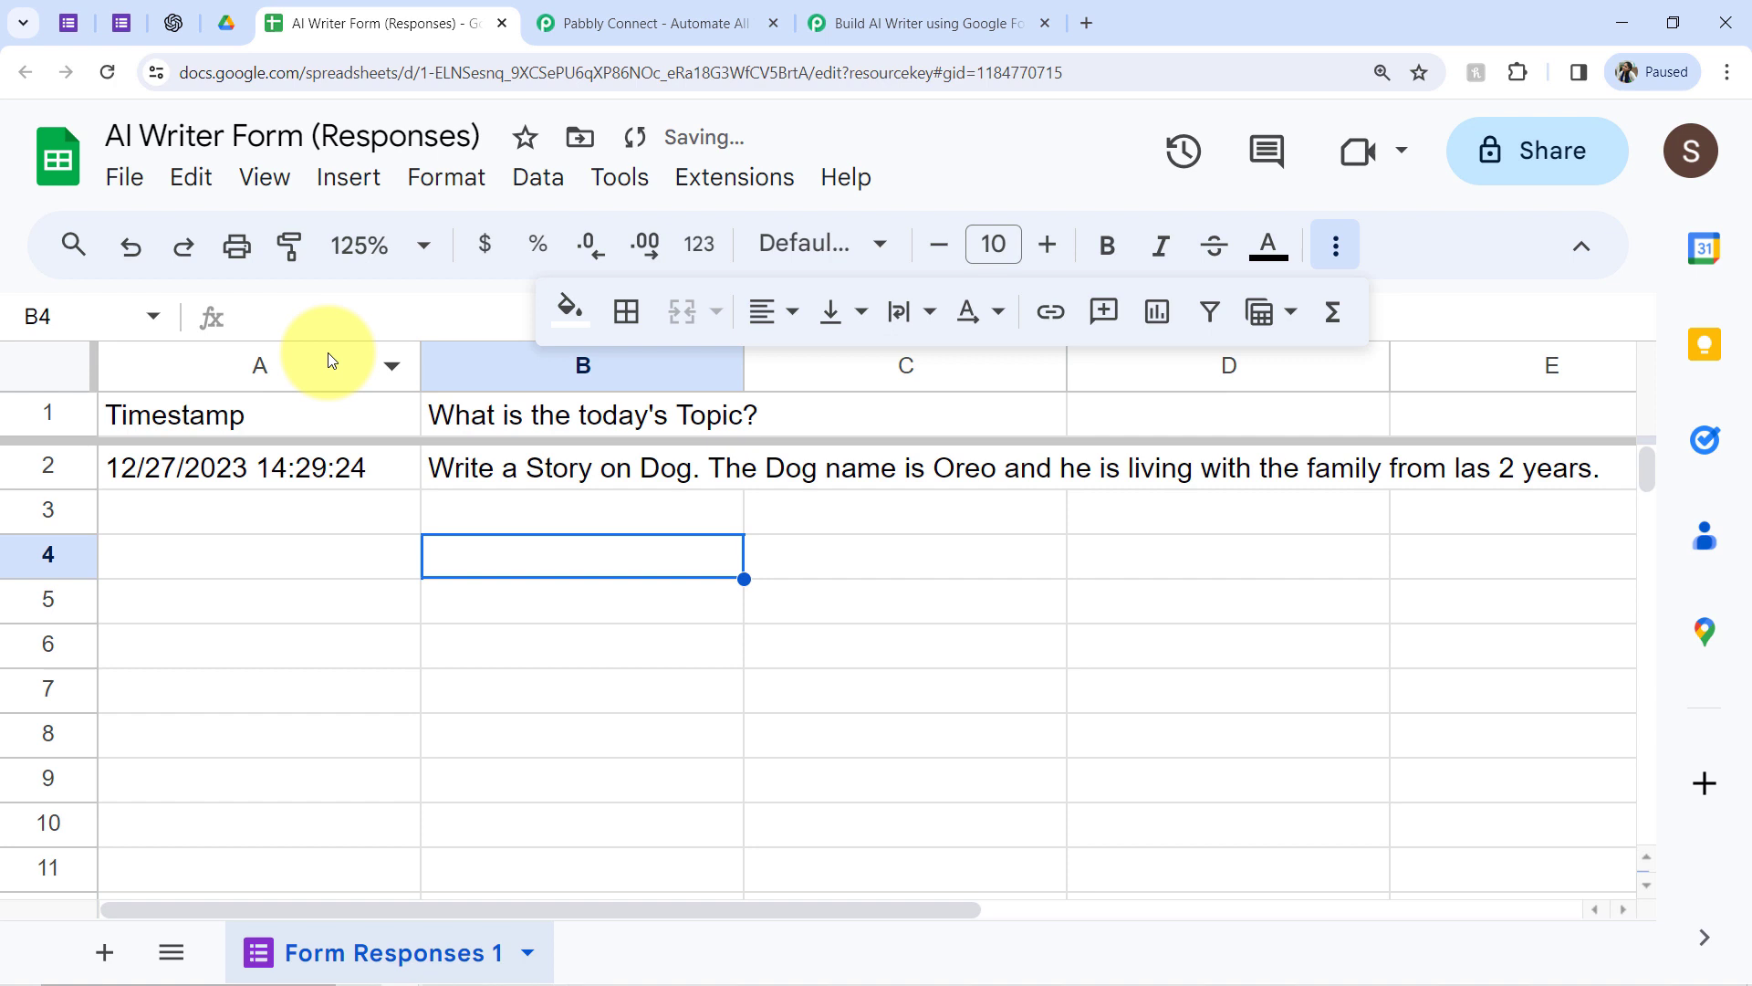
Wrap the text in column B and widen the column until its header question fits on one line
left_click(548, 363)
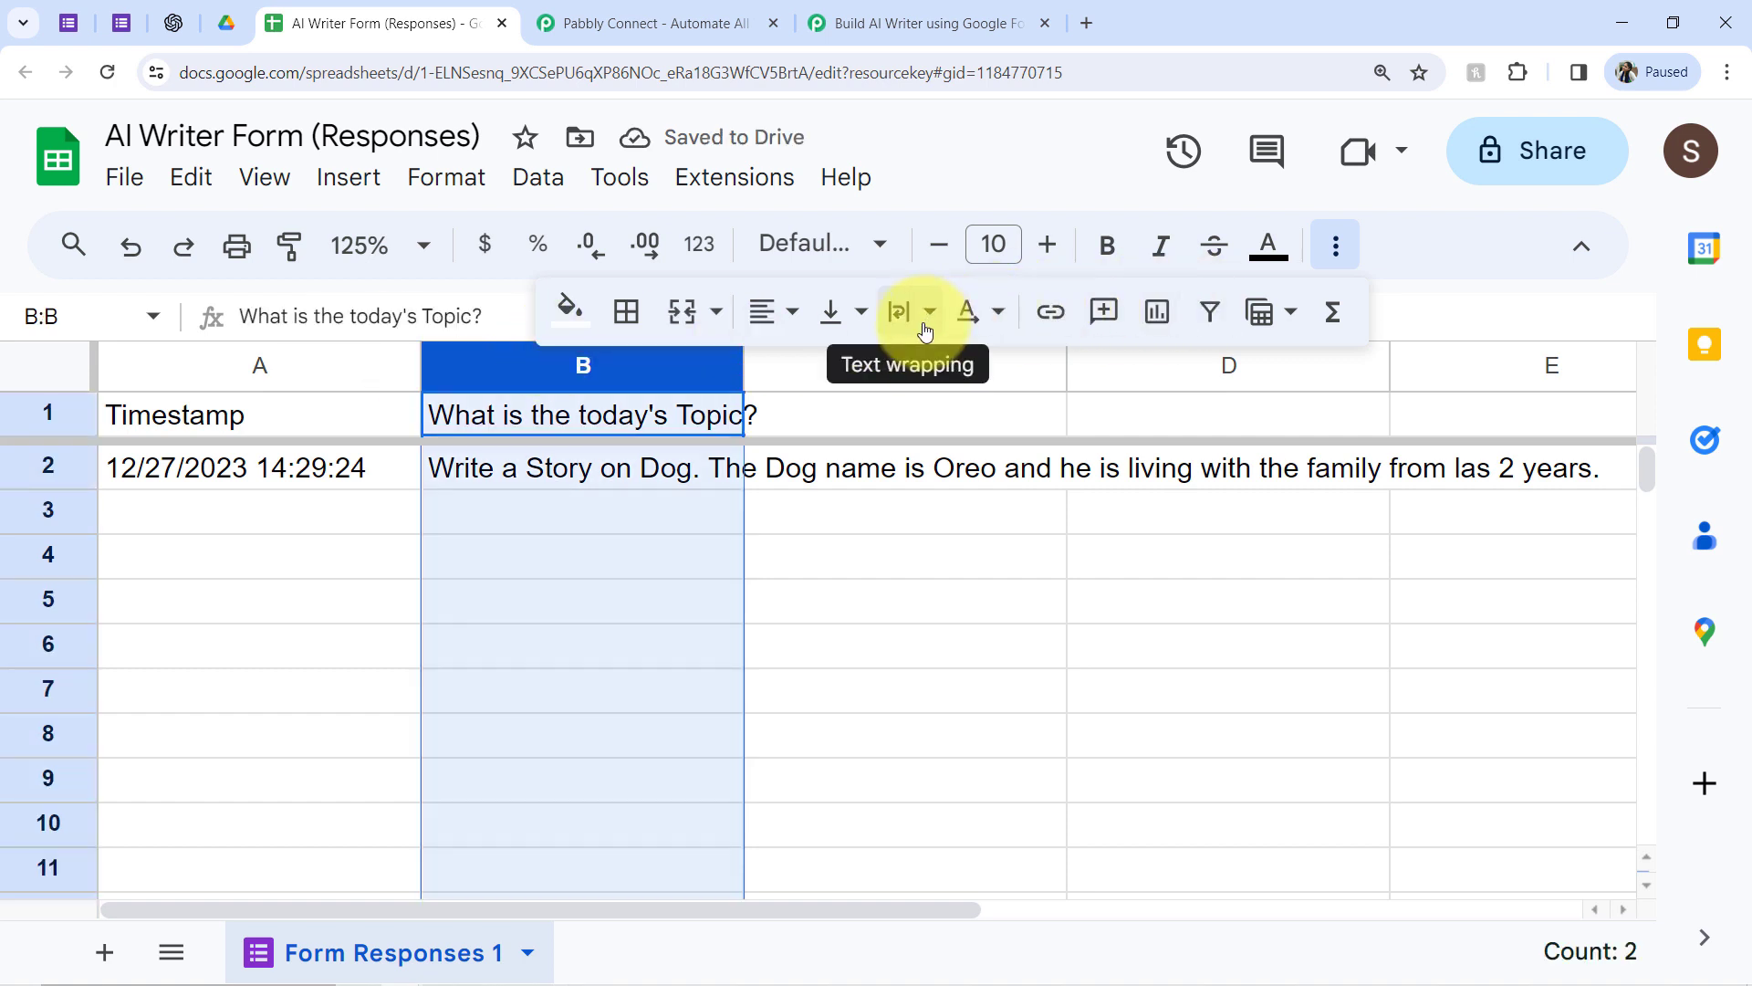
left_click(907, 312)
left_click(957, 395)
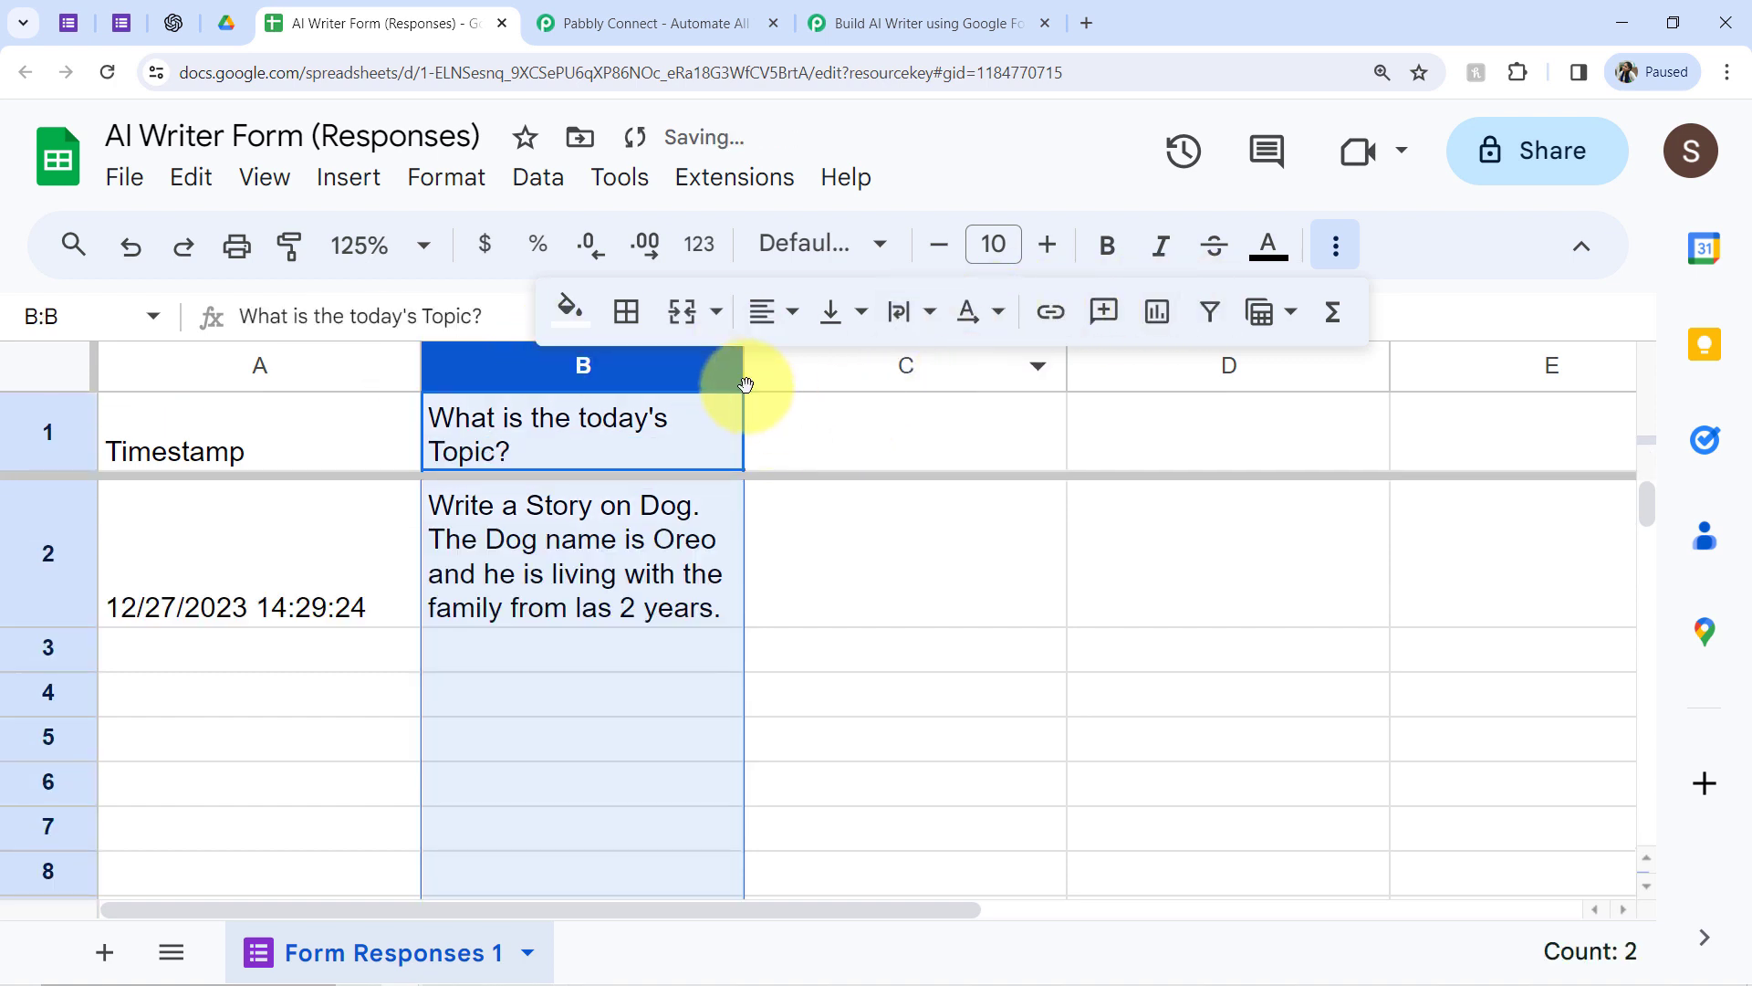
left_click_drag(738, 376, 859, 378)
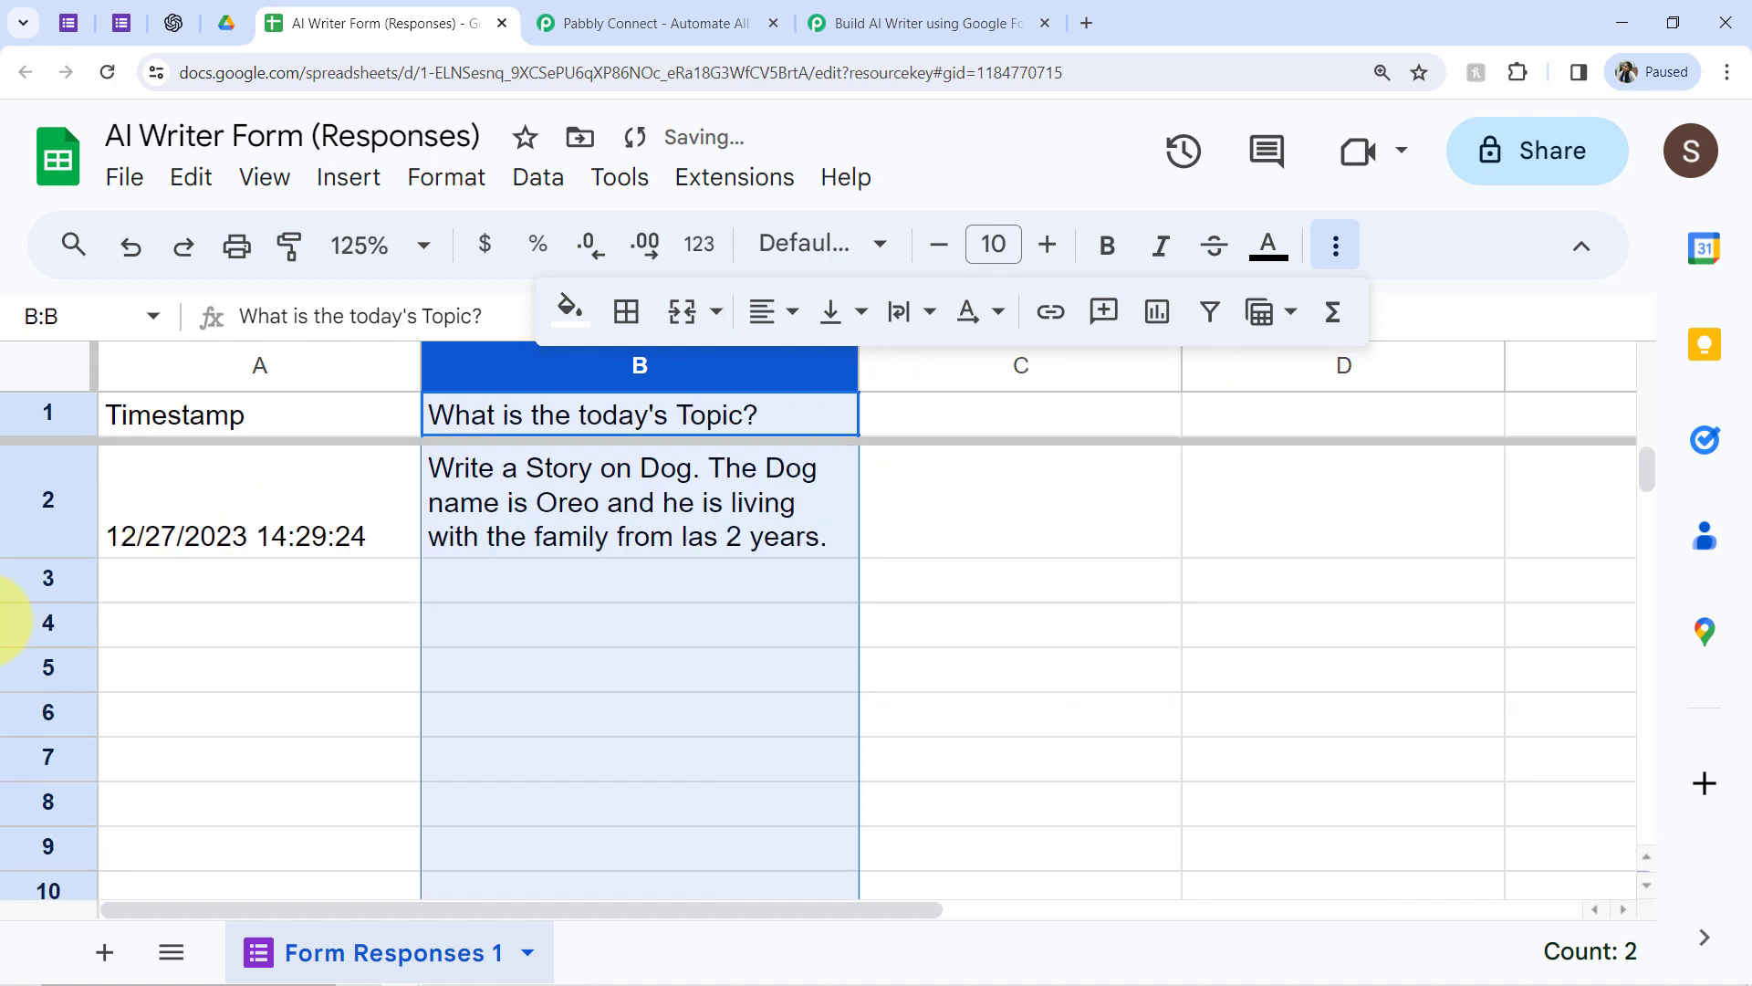
Vertically align the contents of row 2 to the middle
left_click(15, 520)
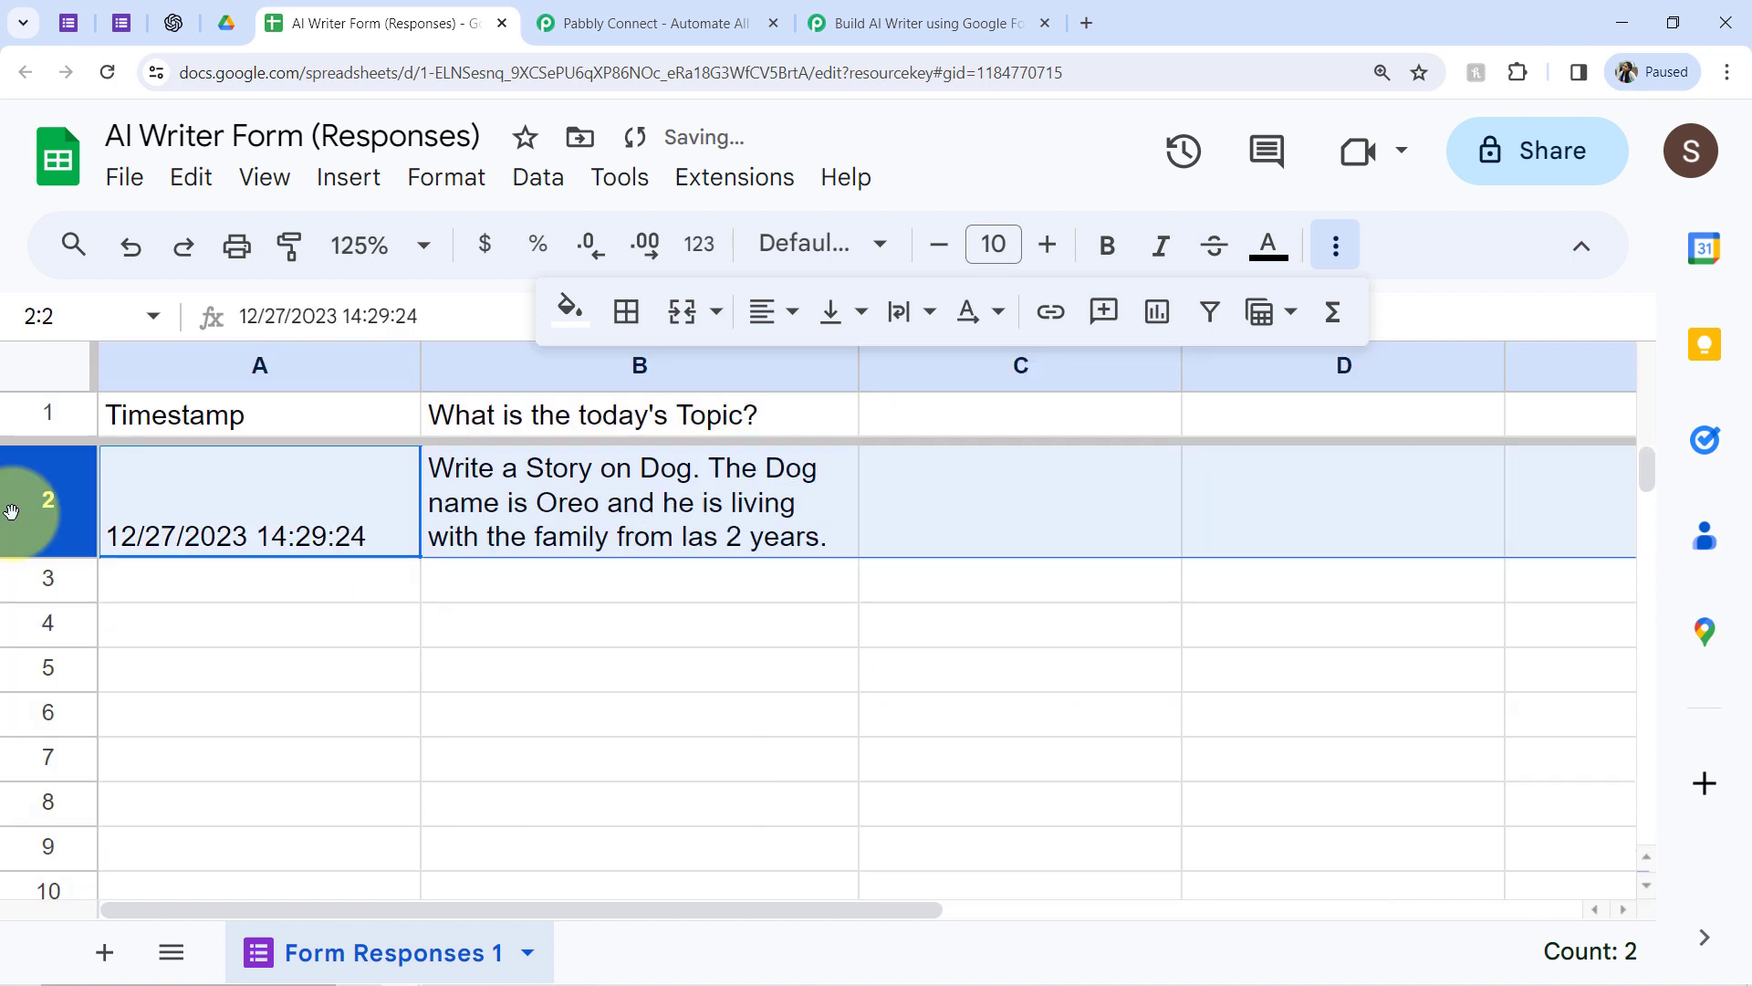
left_click(833, 316)
left_click(902, 375)
left_click(587, 626)
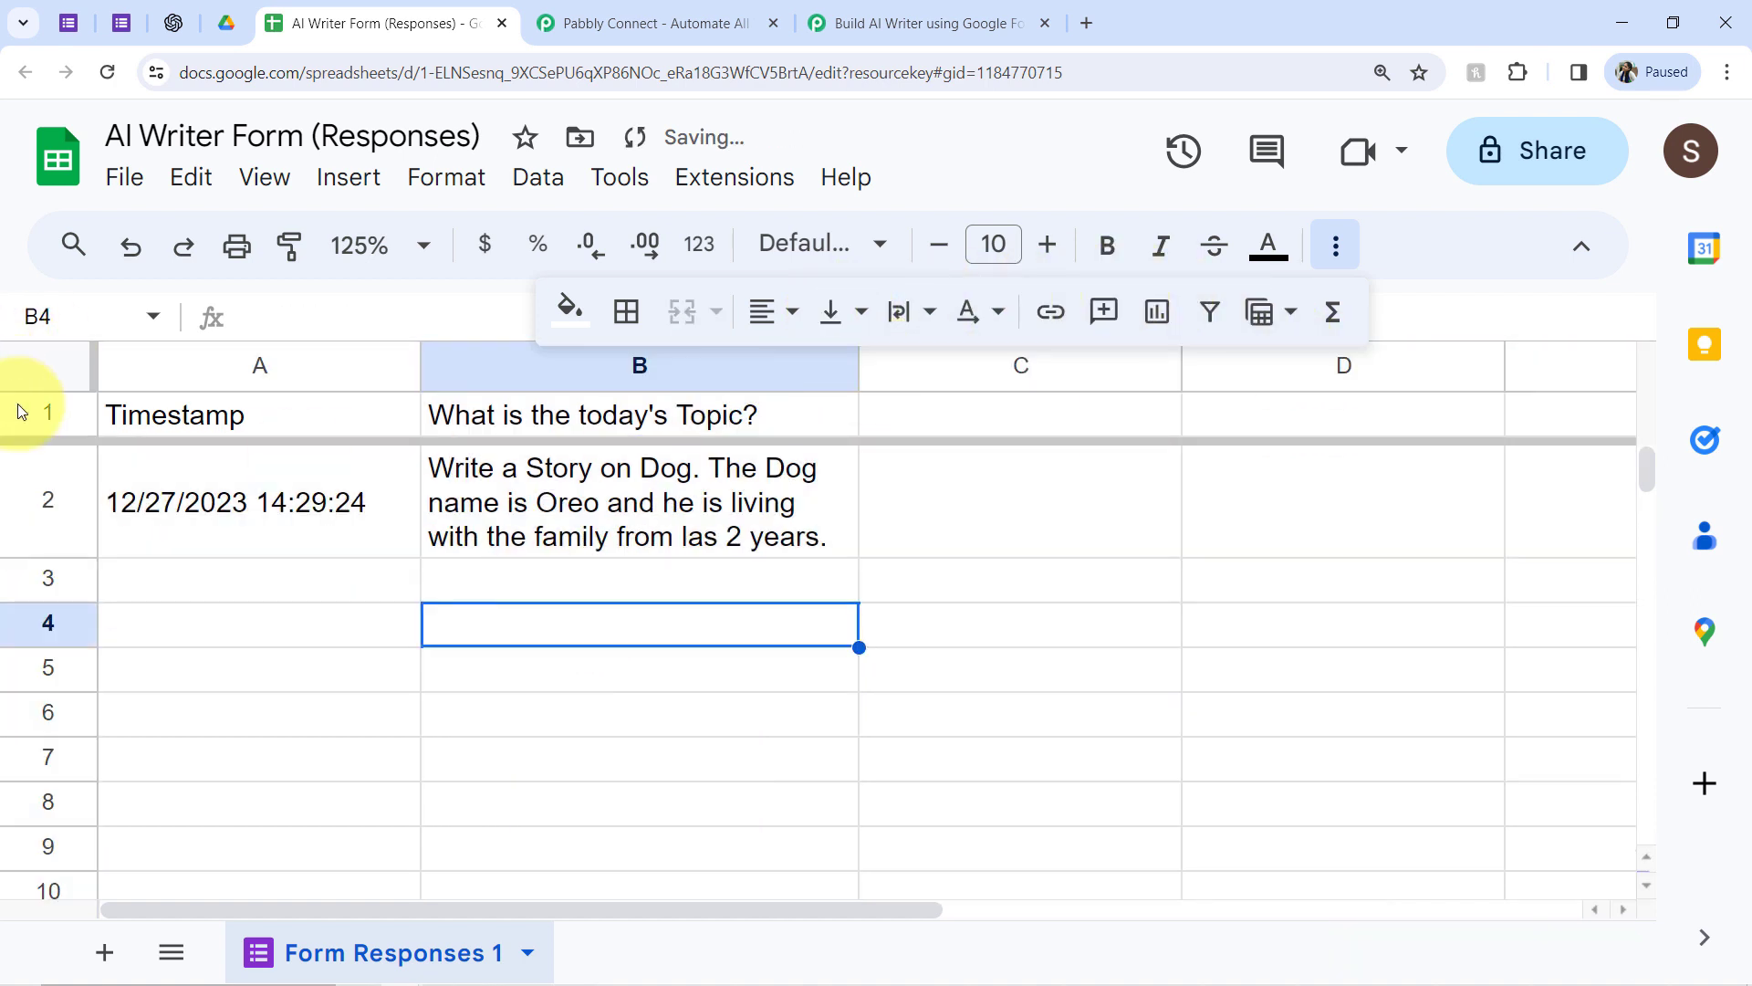
Make the header row of the response sheet bold and return to the Pabbly Connect workflow
left_click(25, 418)
key("ctrl+b")
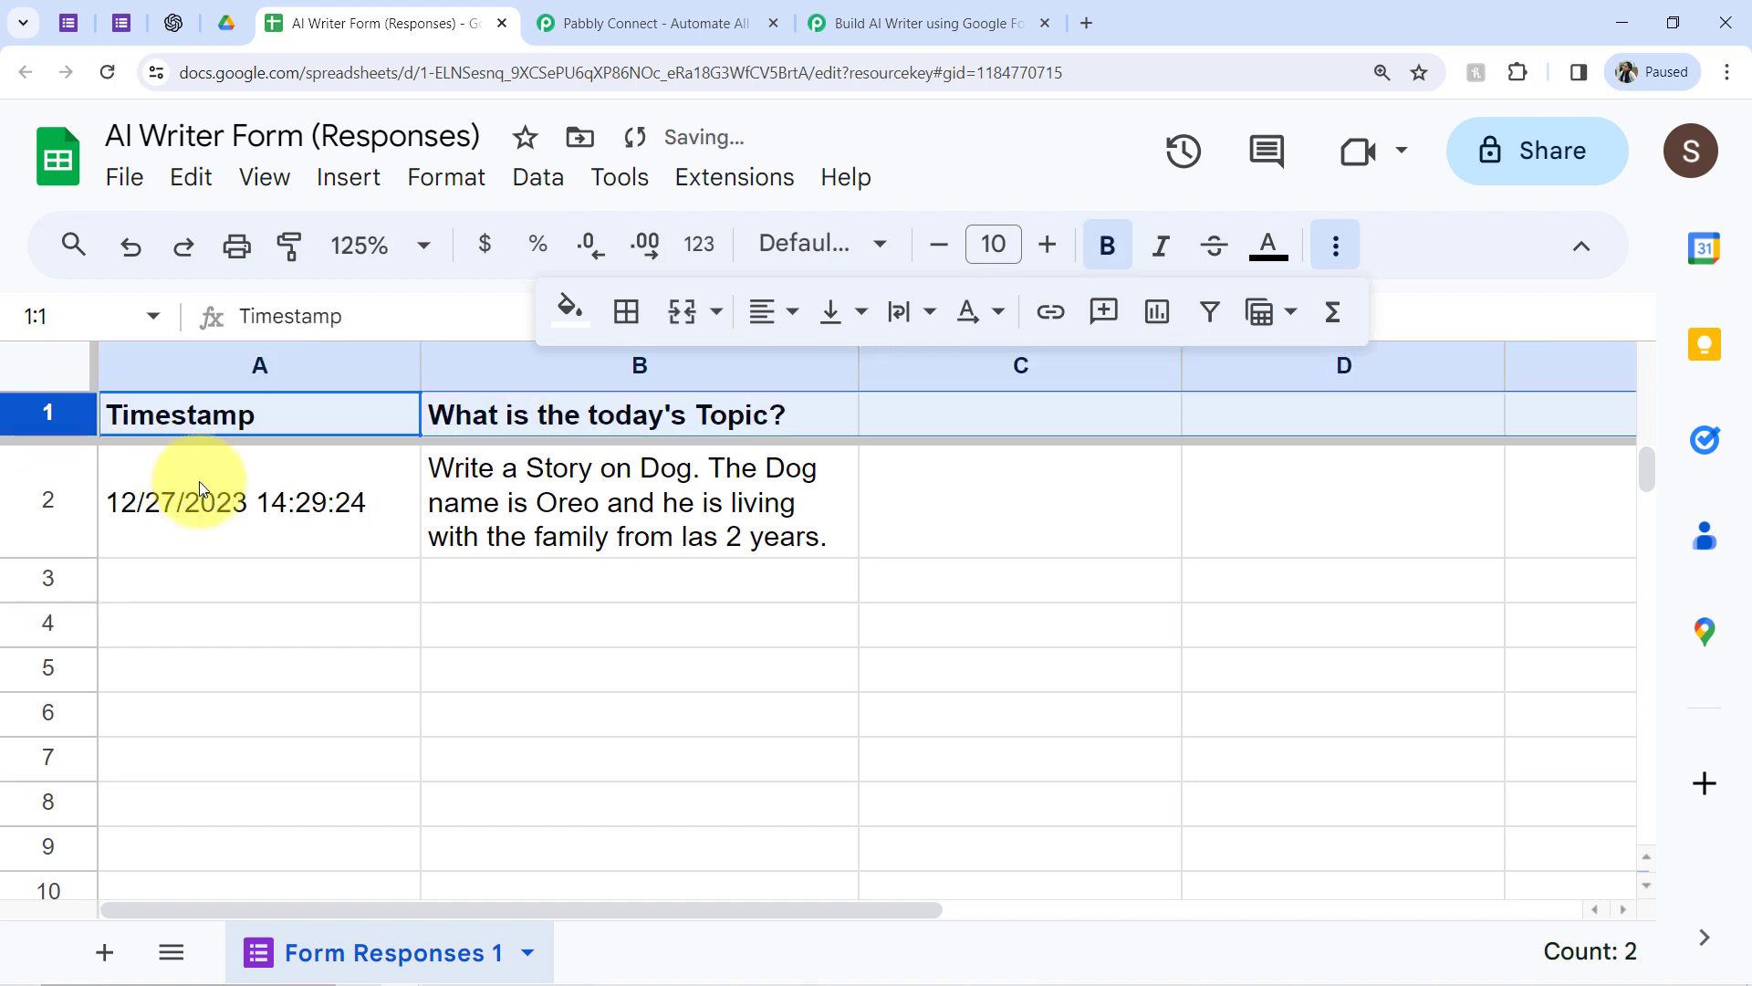
left_click(262, 583)
left_click_drag(364, 501, 652, 502)
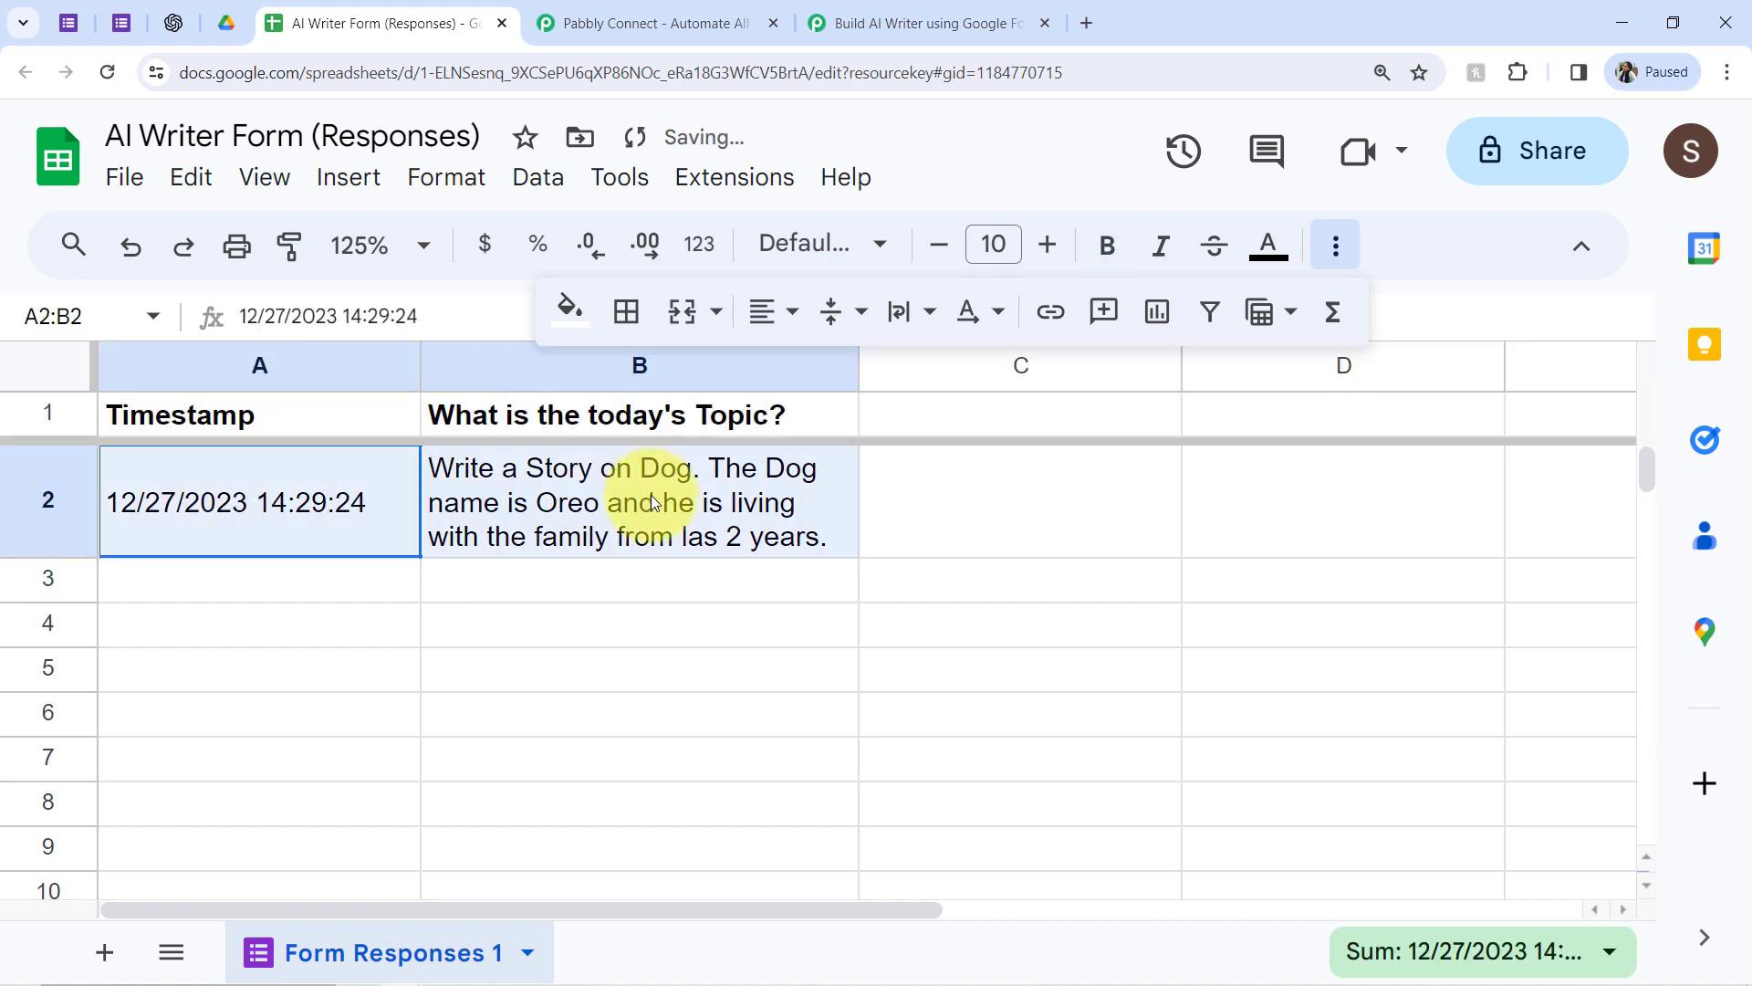
left_click(520, 616)
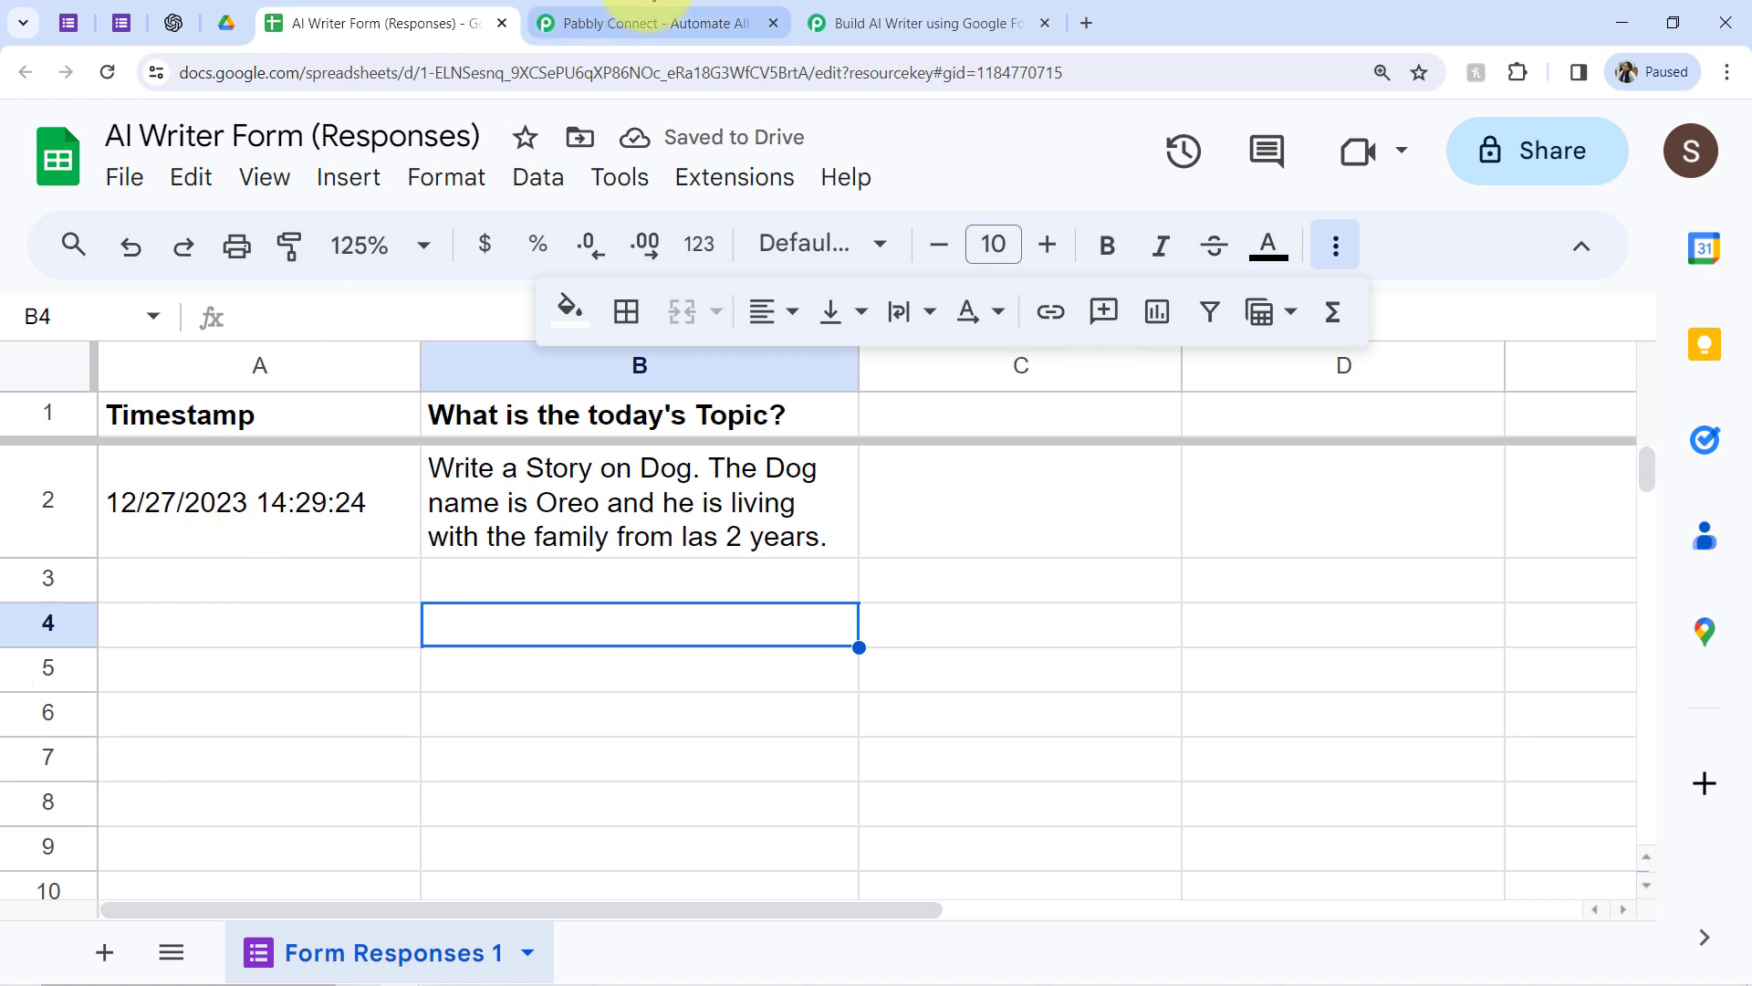
left_click(813, 22)
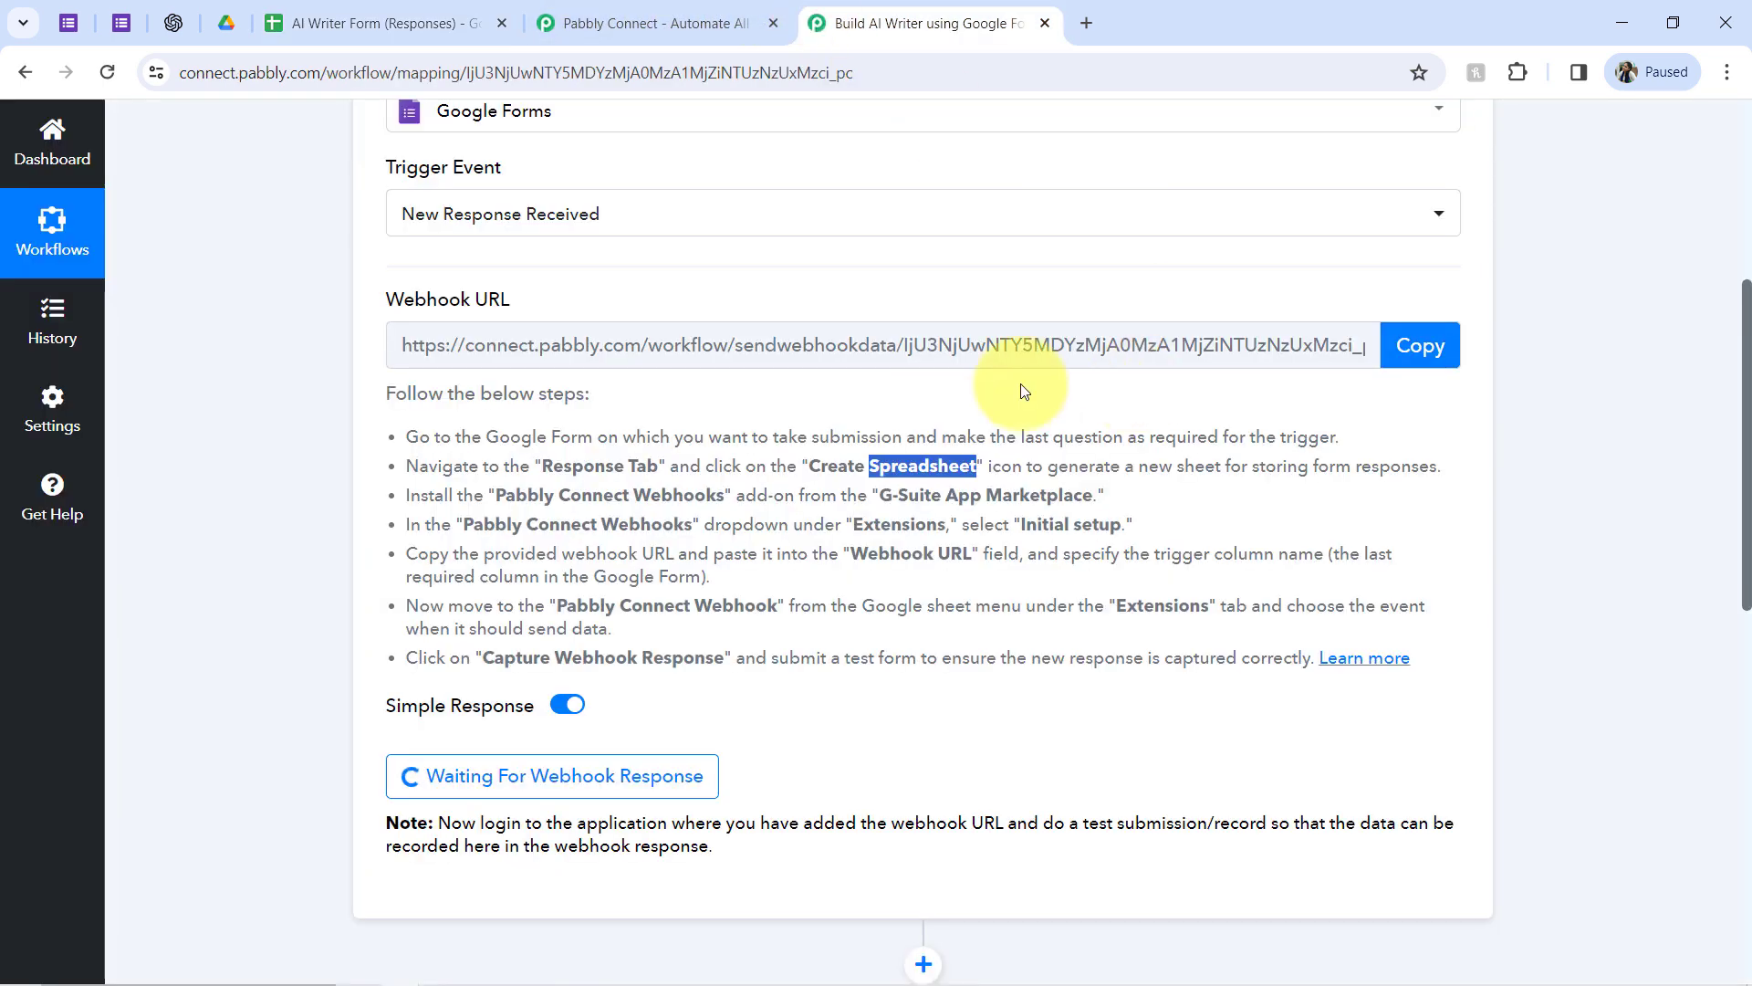
Copy the trigger's webhook URL and open the add-on marketplace from the AI Writer Form (Responses) sheet
left_click(1386, 356)
left_click(337, 22)
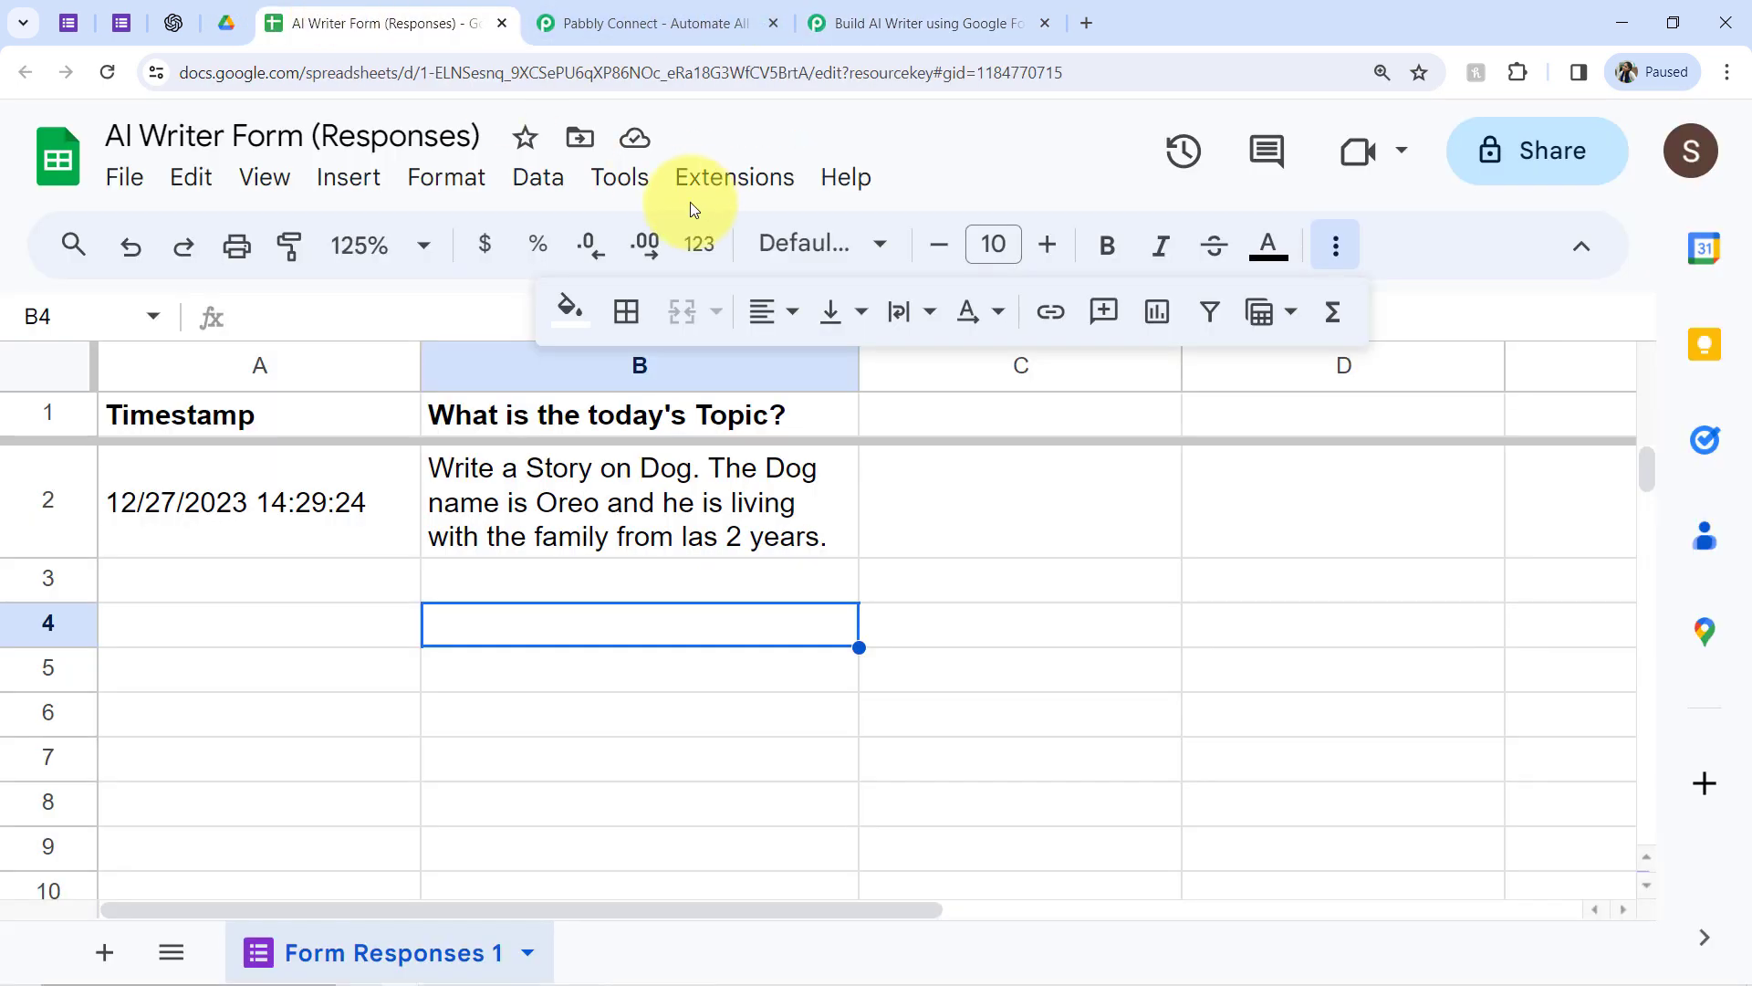
left_click(686, 183)
mouse_move(1118, 256)
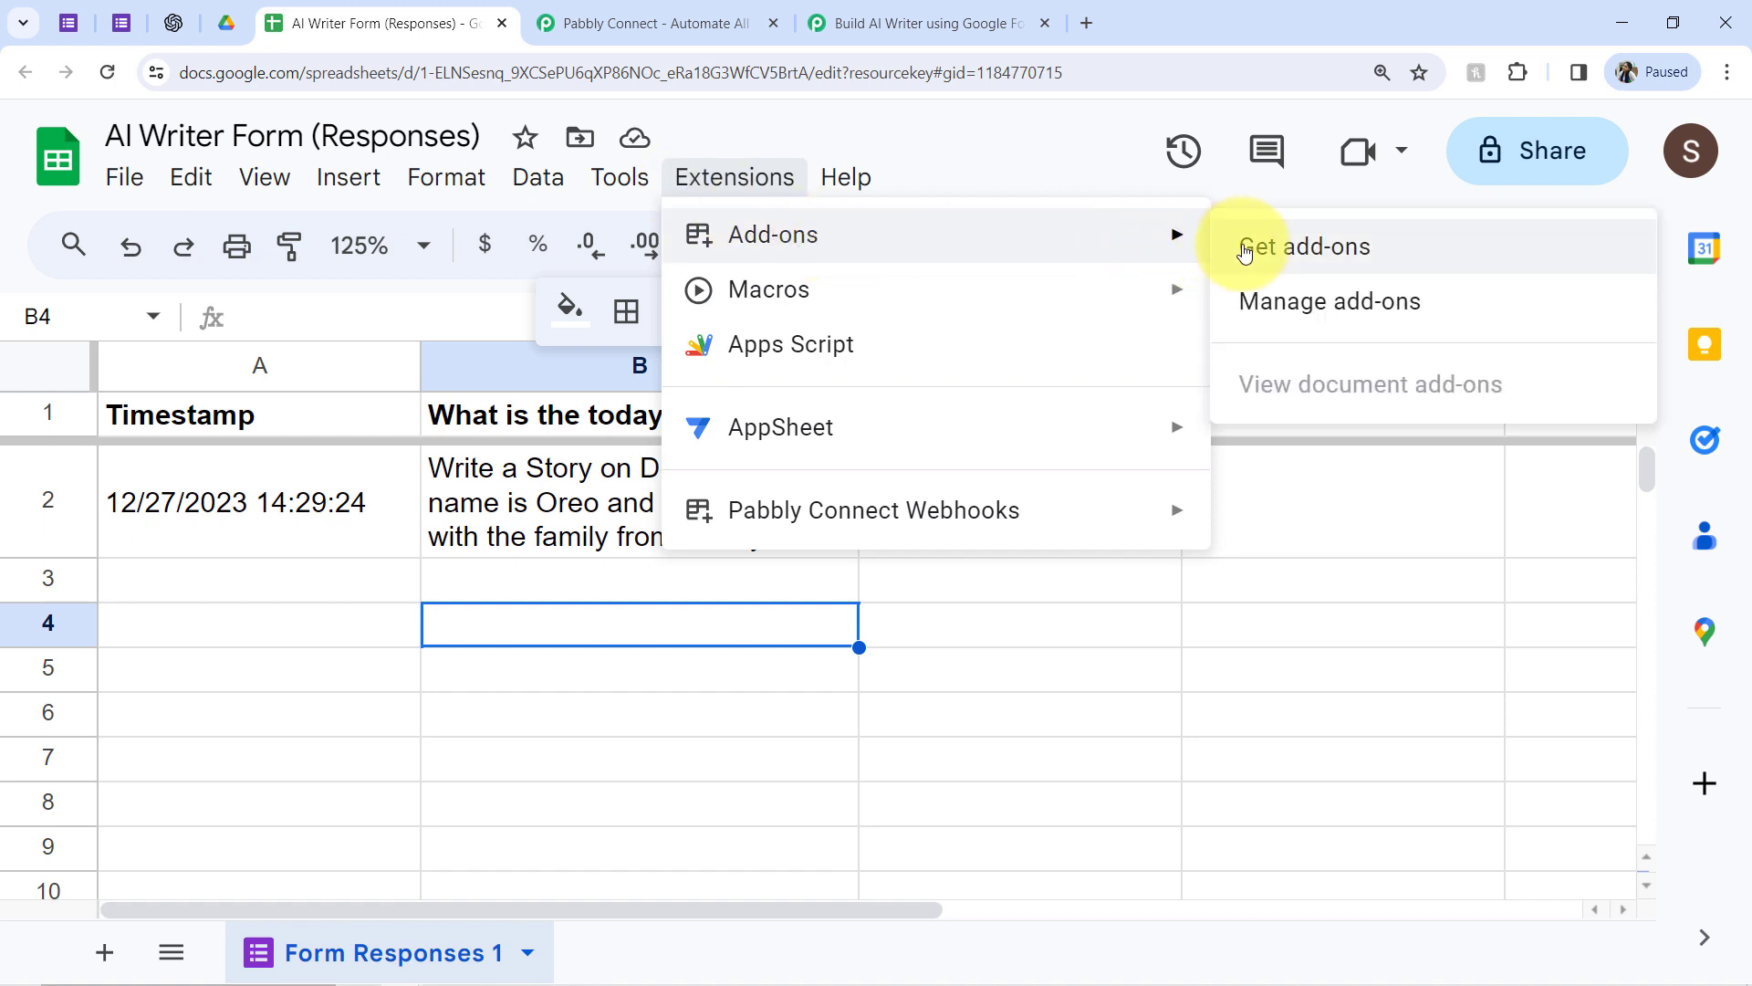
left_click(1270, 254)
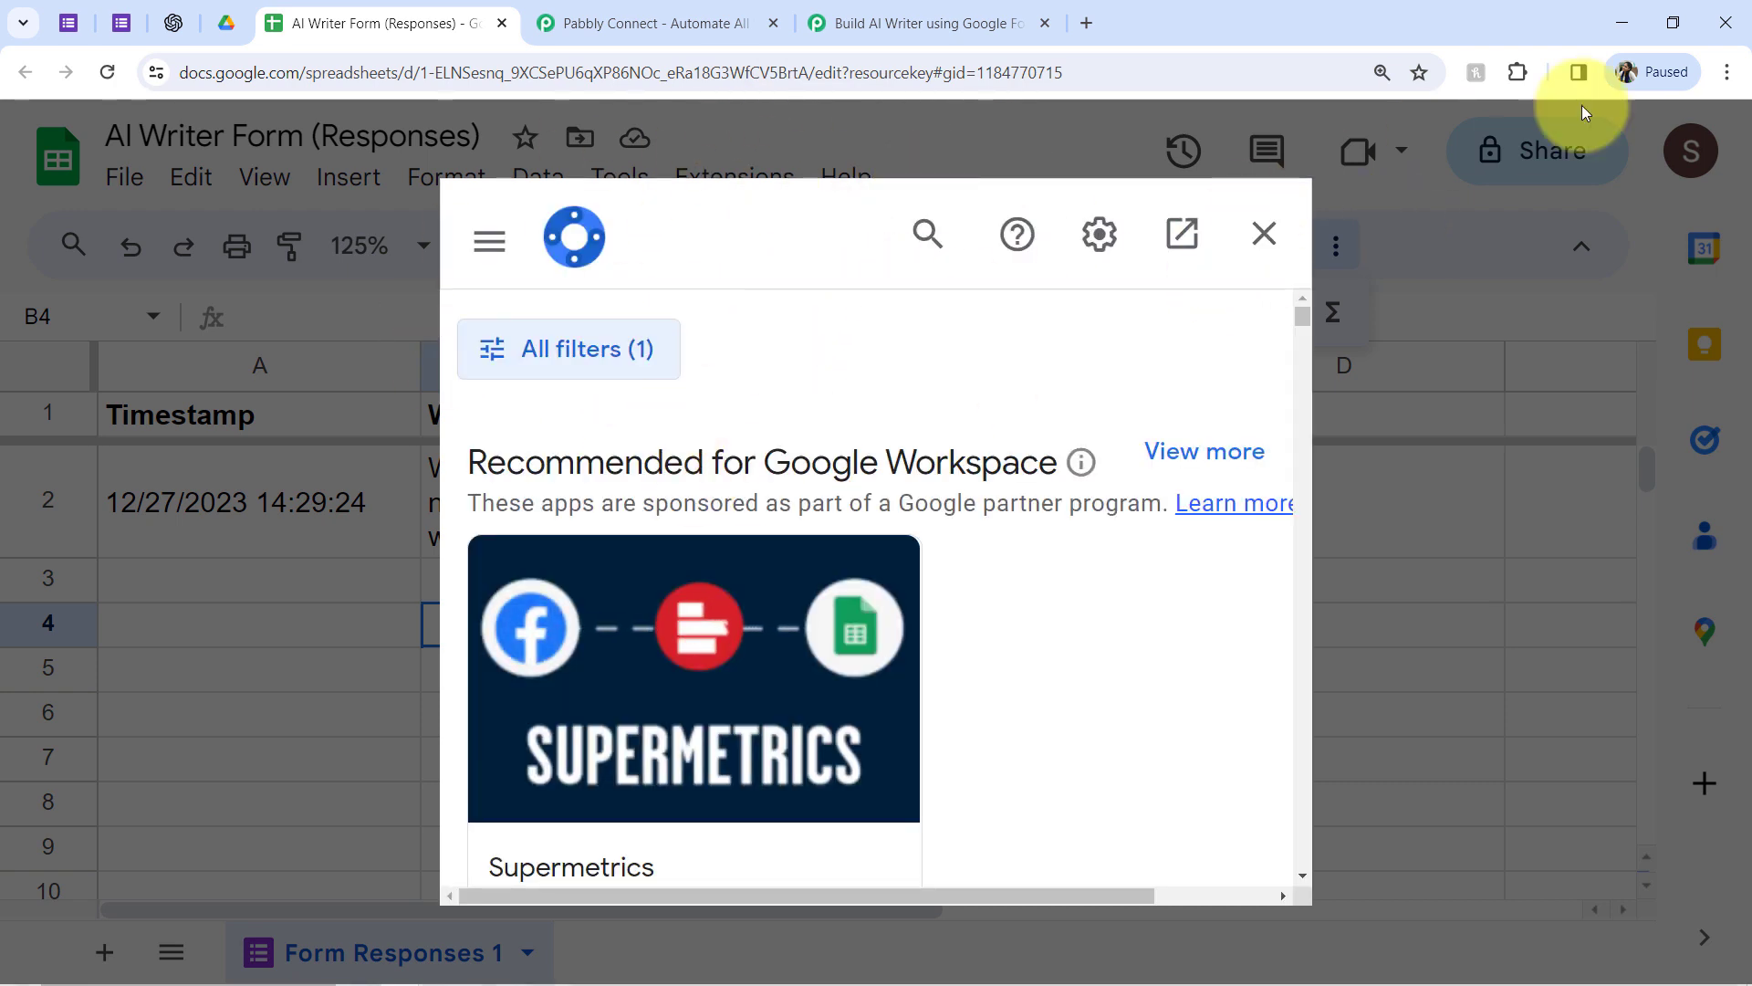
left_click(1726, 72)
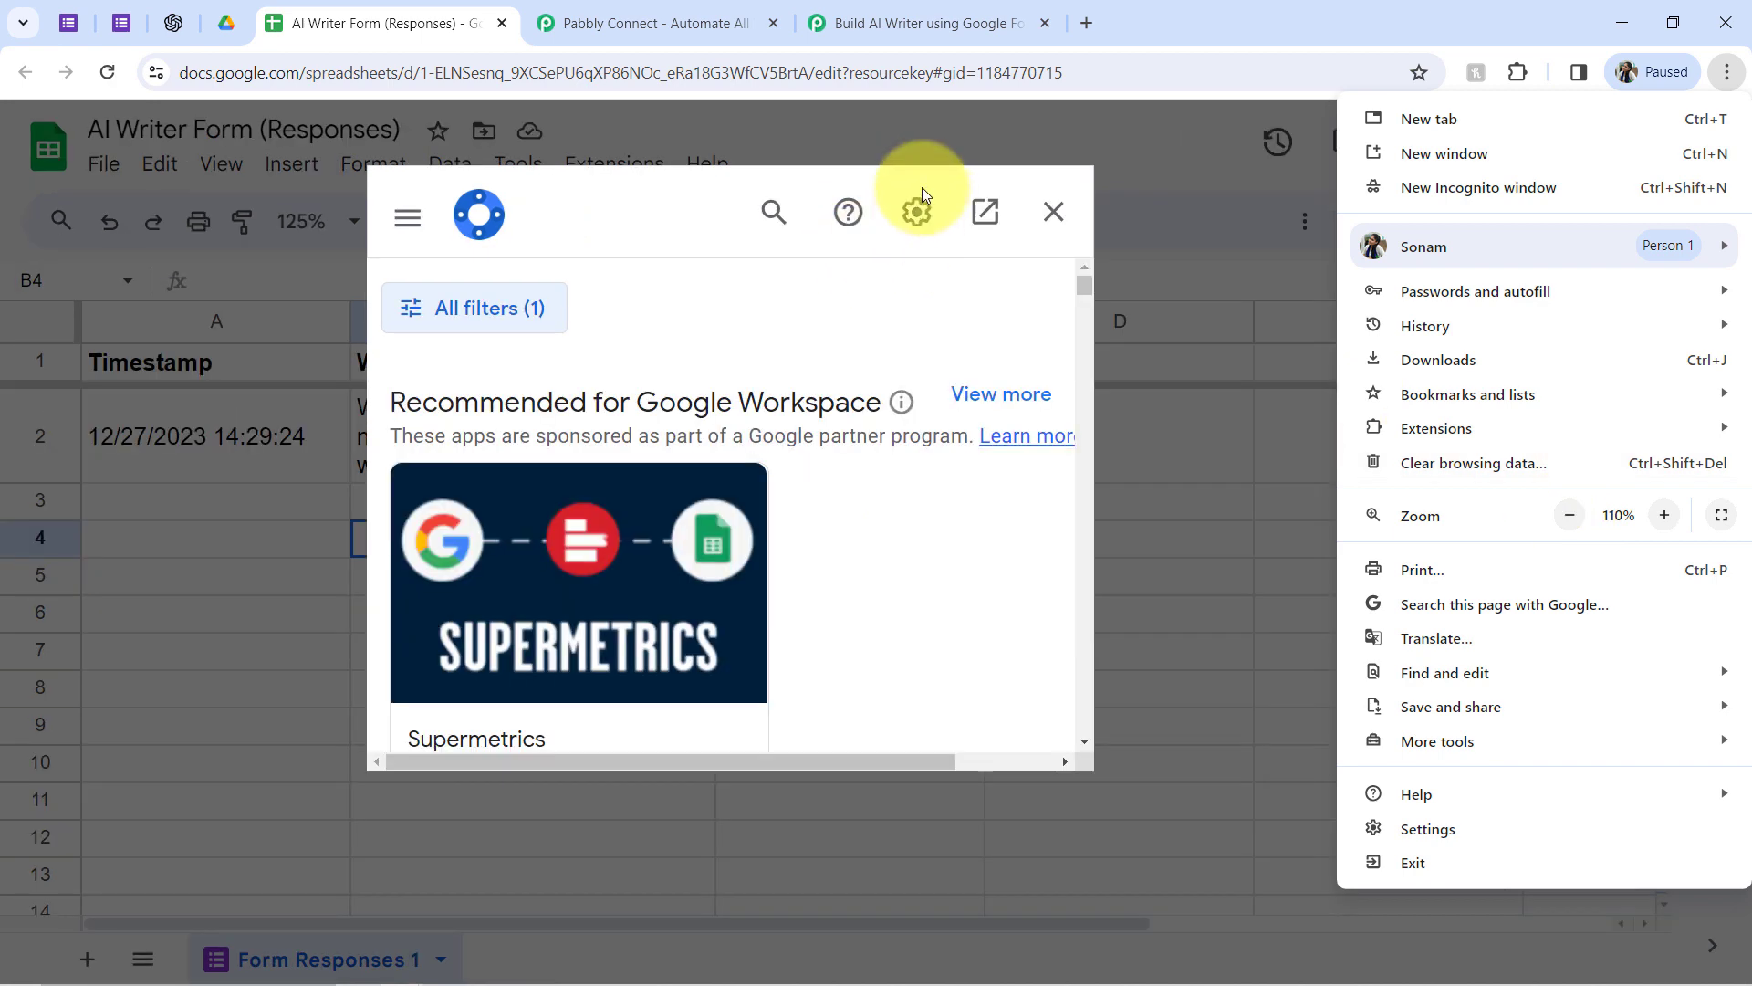
left_click(1050, 471)
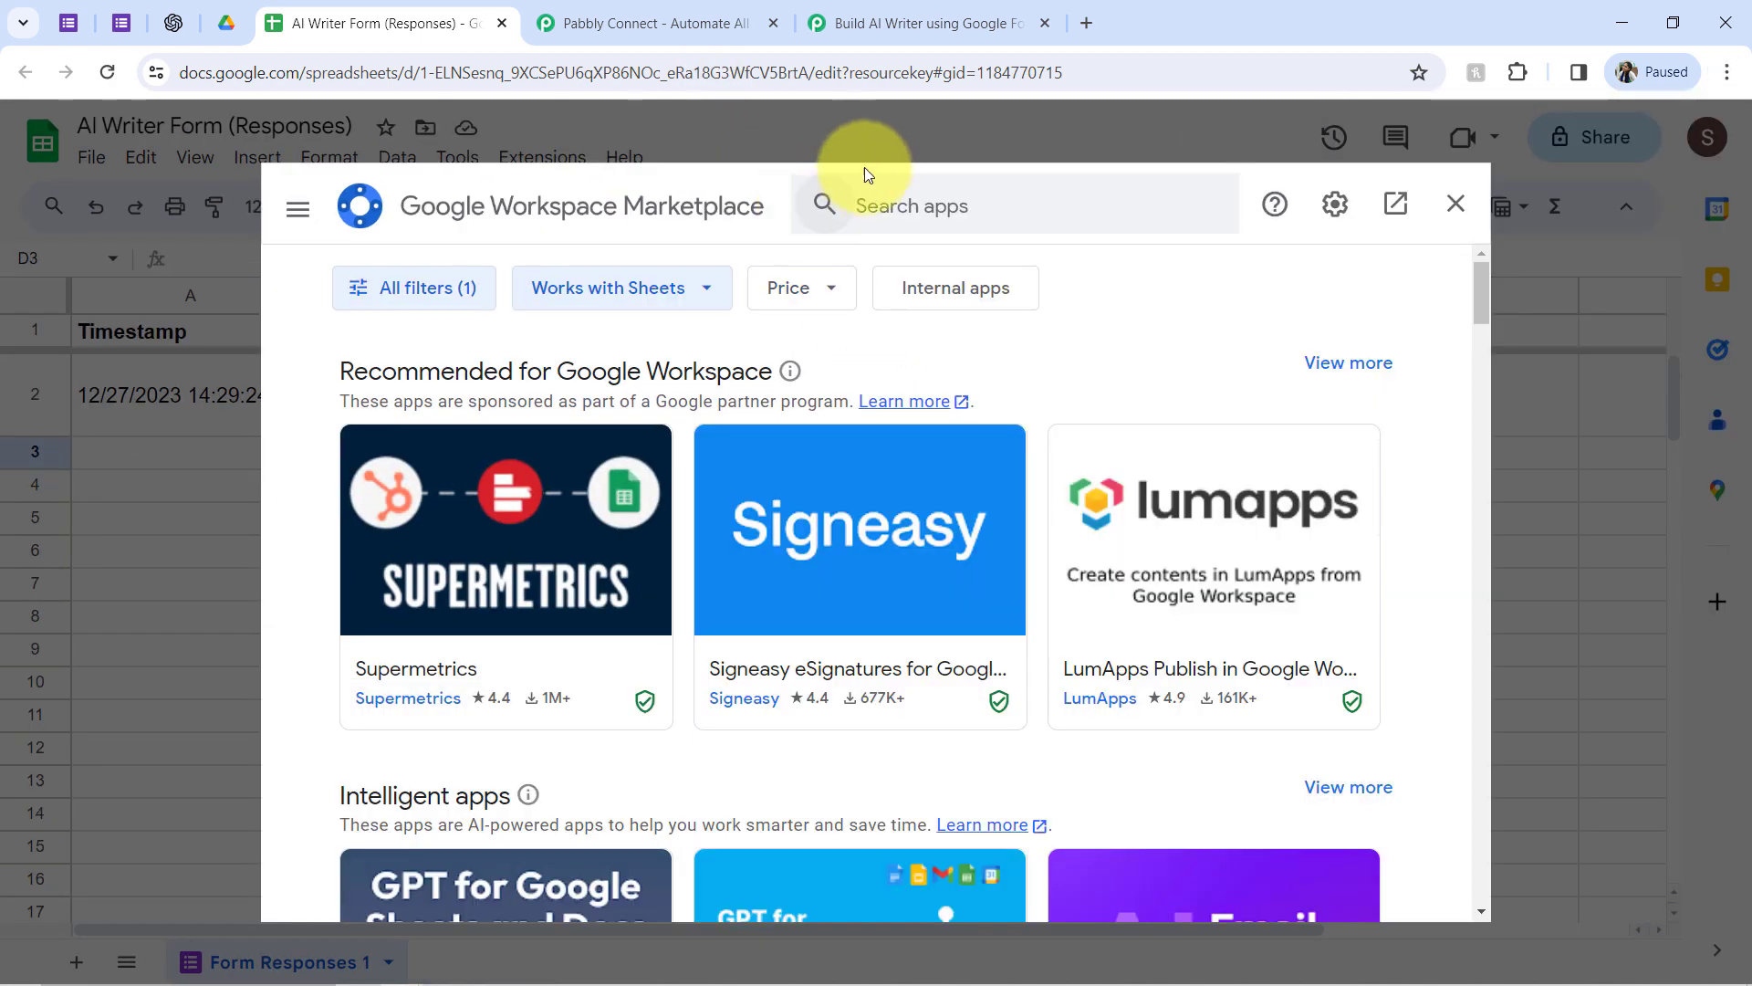
Search the marketplace for the Pabbly Connect Webhooks add-on, check its entry and close the marketplace
left_click(900, 218)
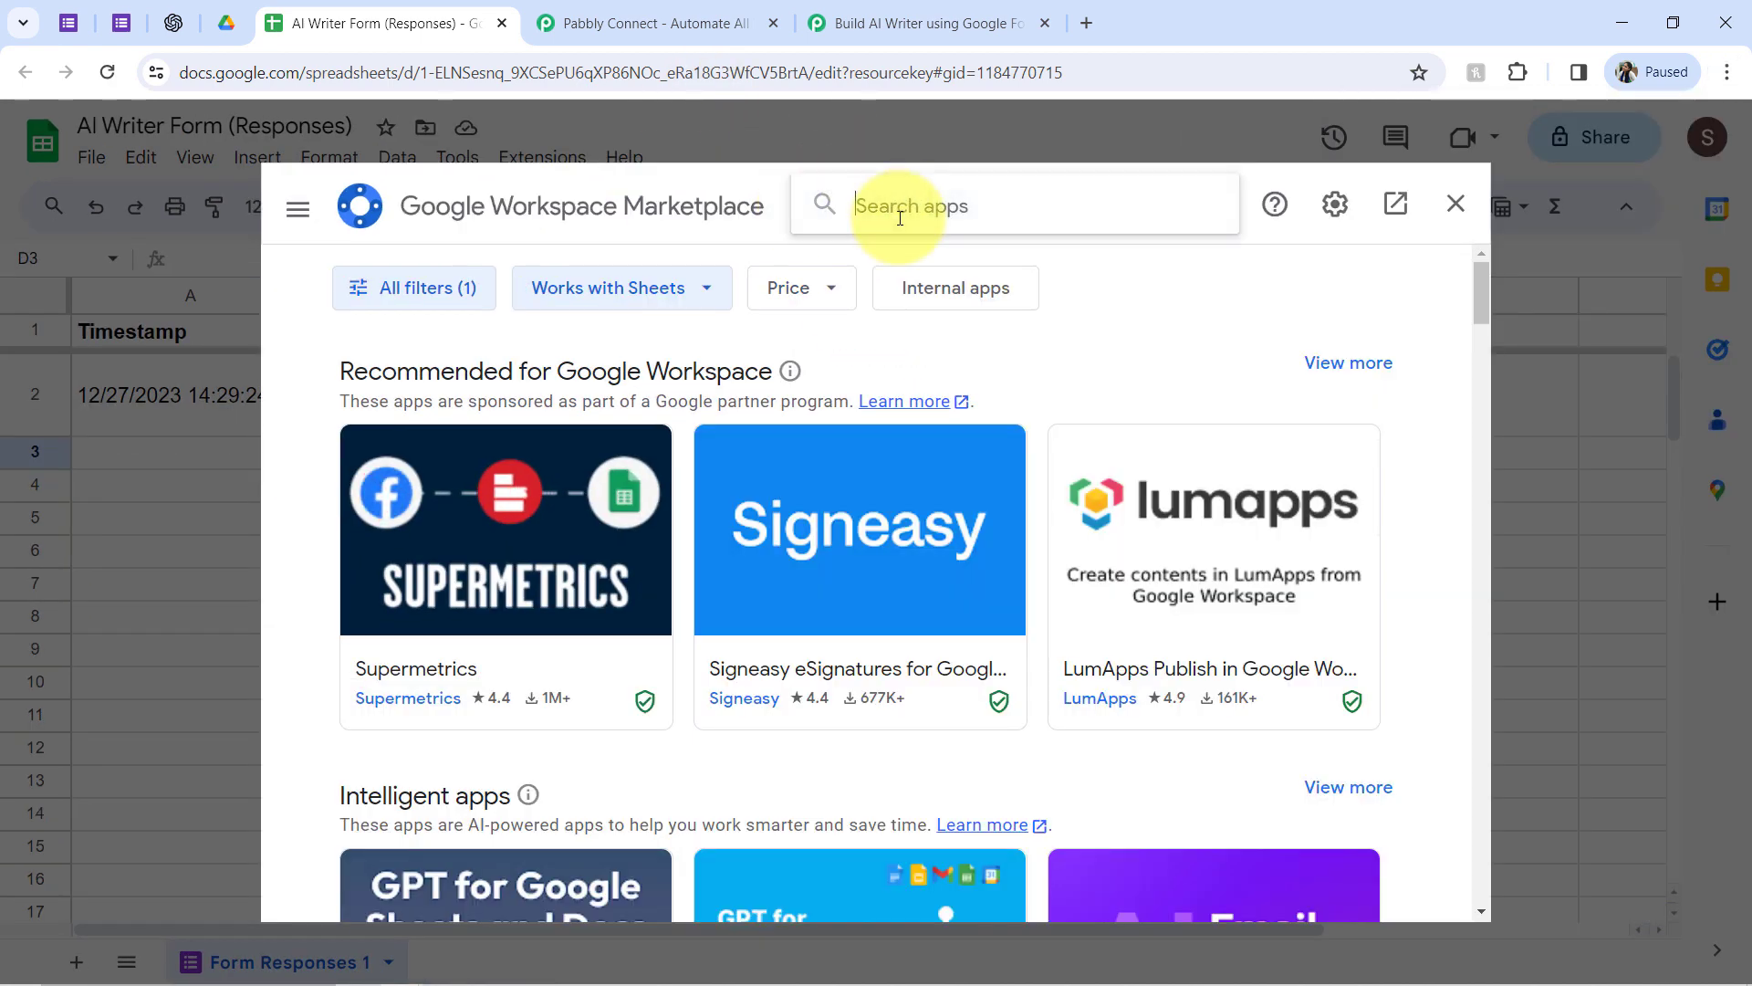
type("pabbl")
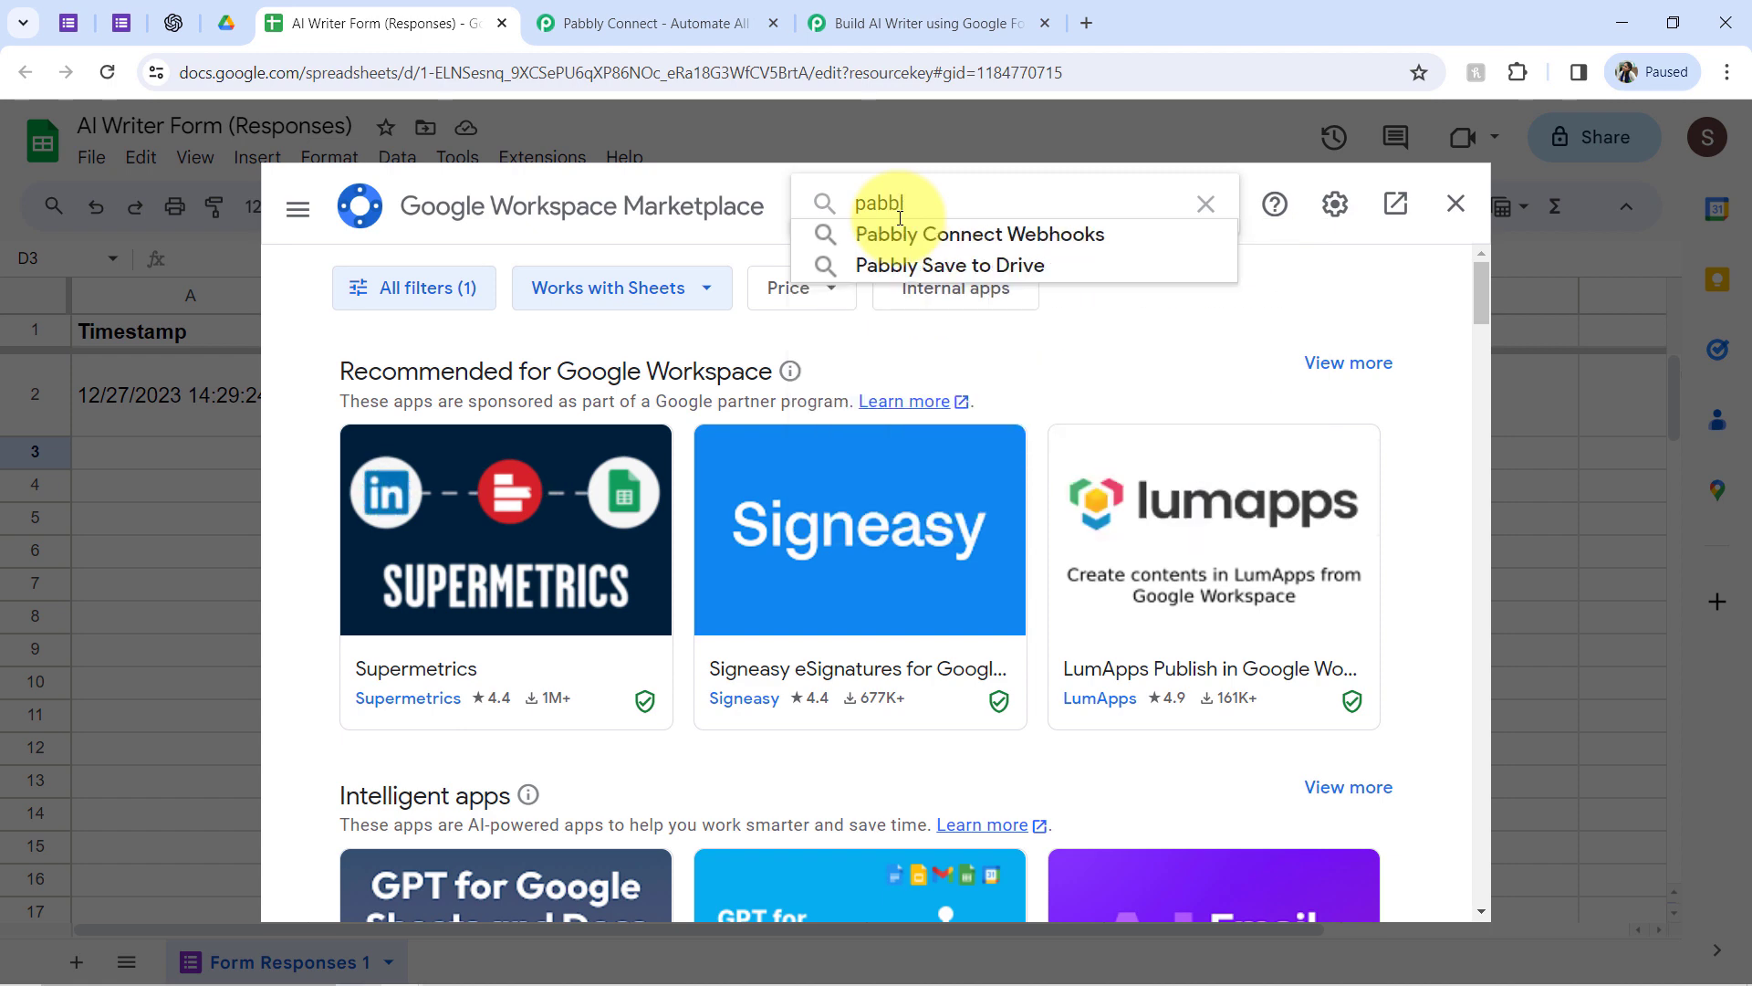
left_click(918, 237)
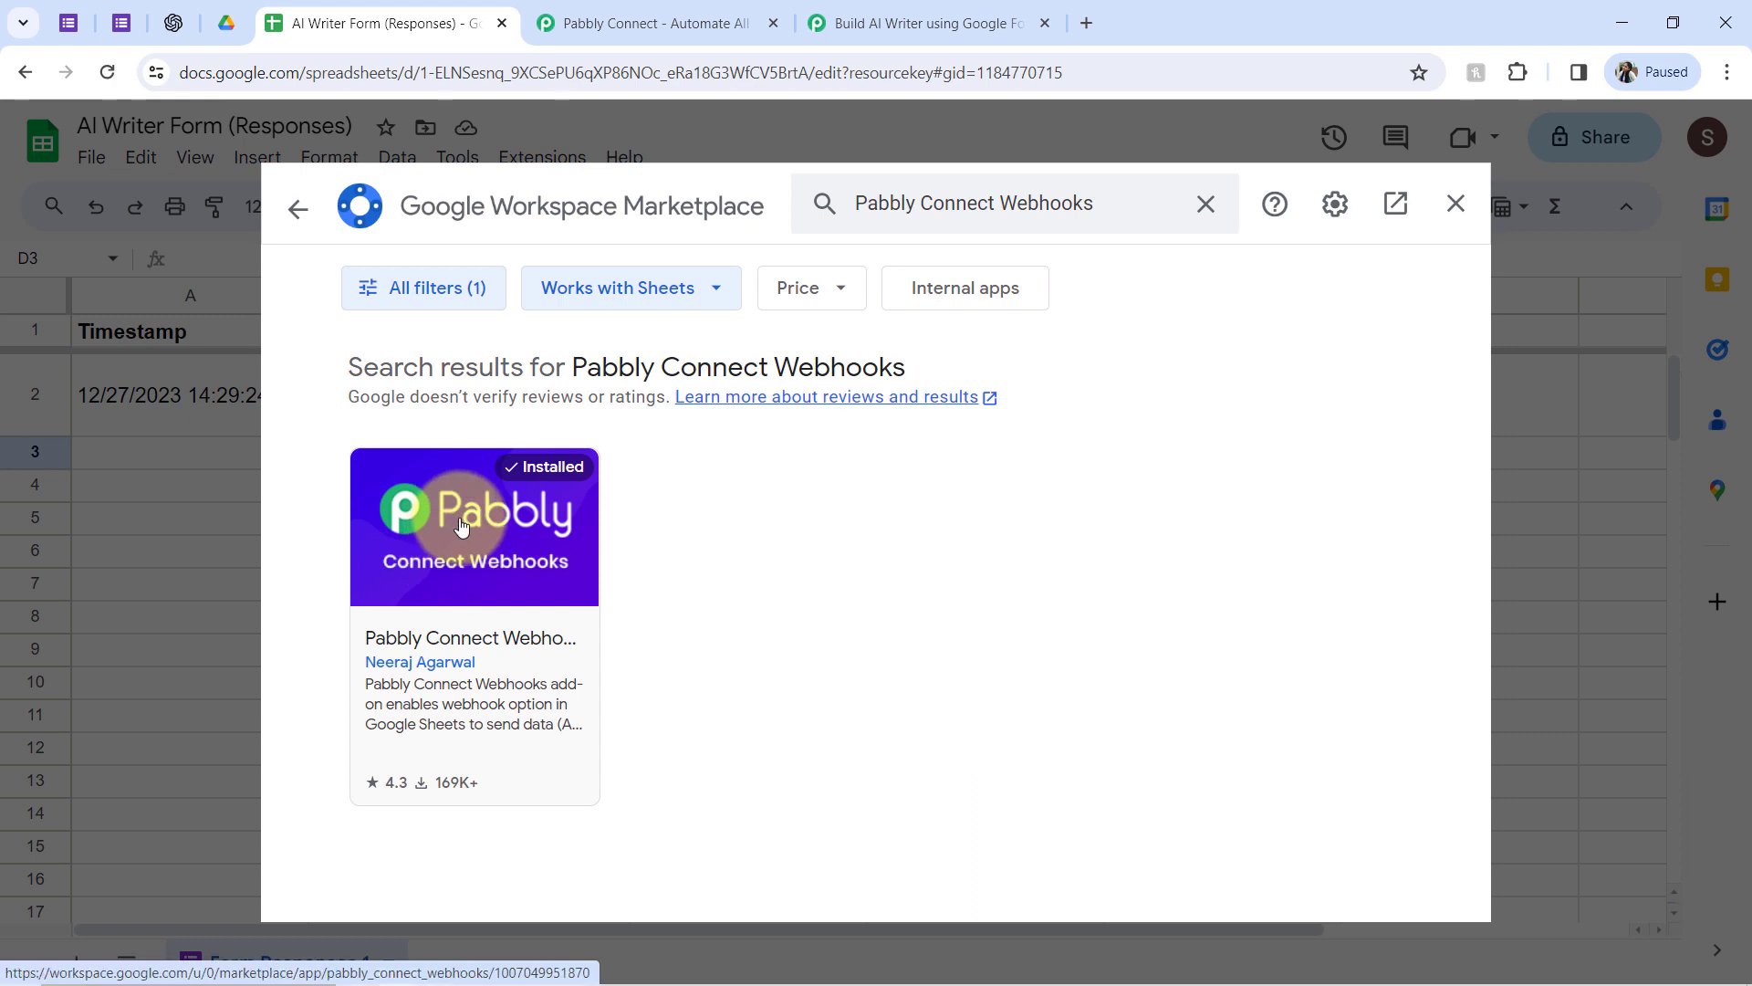
left_click(1455, 203)
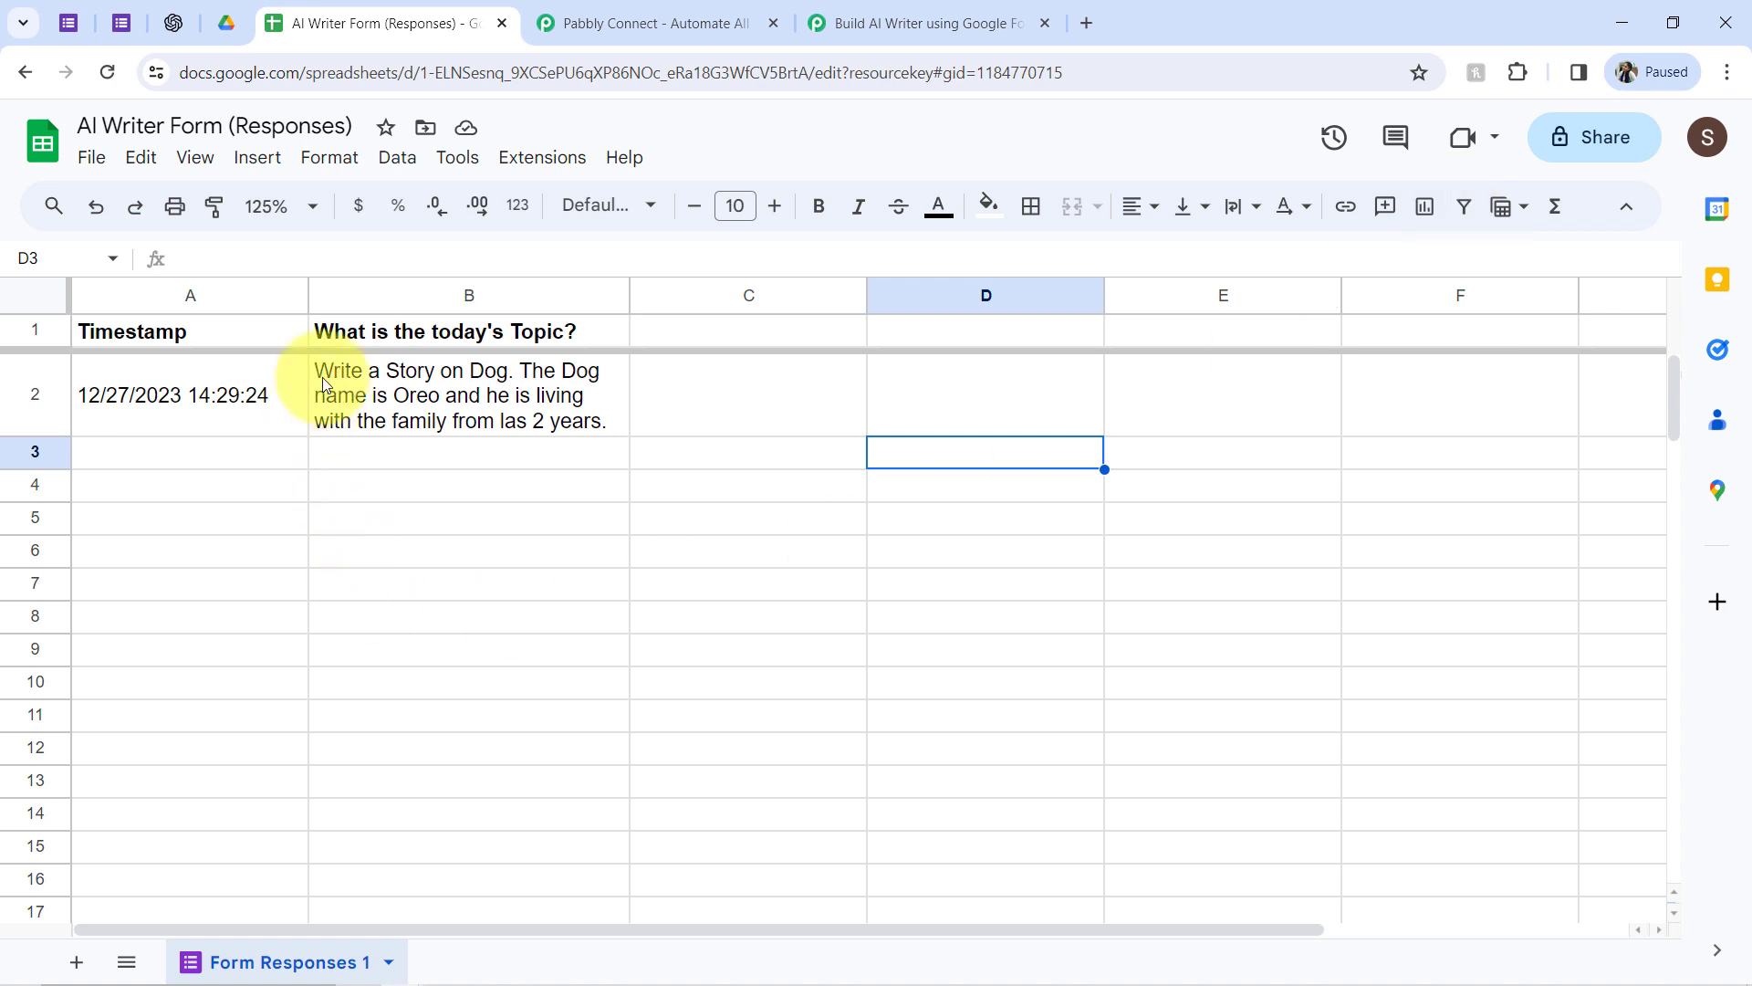
Open the Initial Setup of the Pabbly Connect Webhooks add-on for the response sheet
left_click(542, 161)
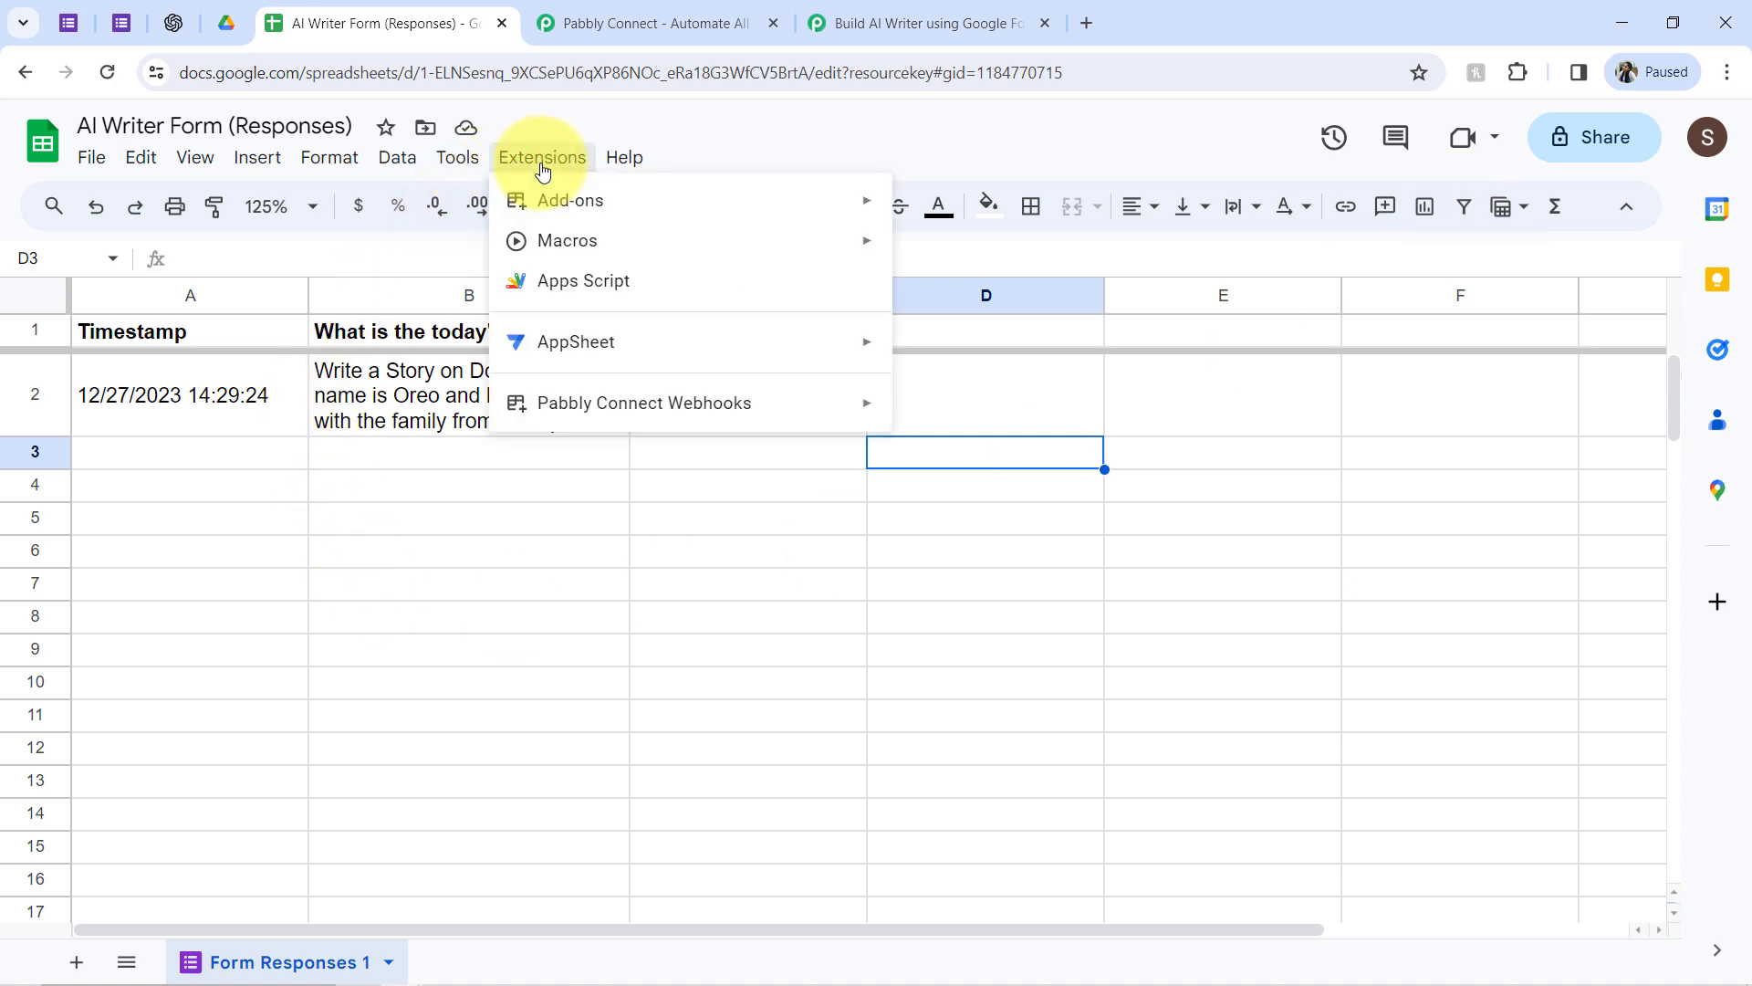
mouse_move(608, 408)
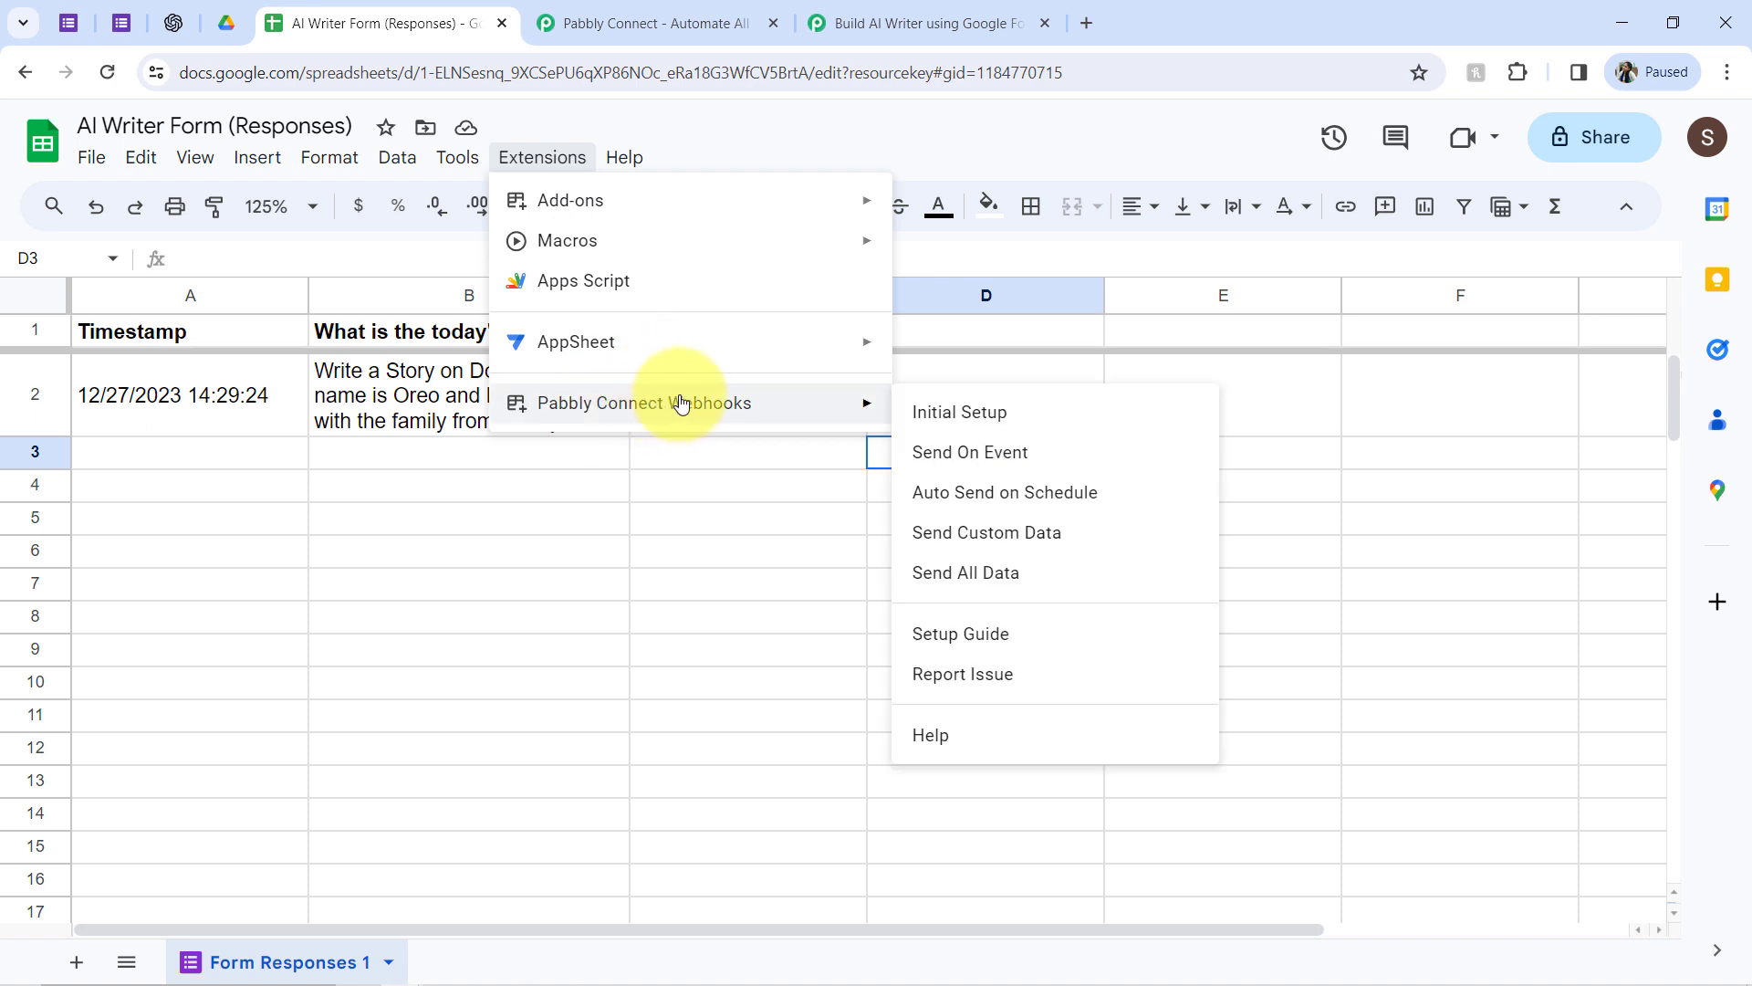
left_click(950, 416)
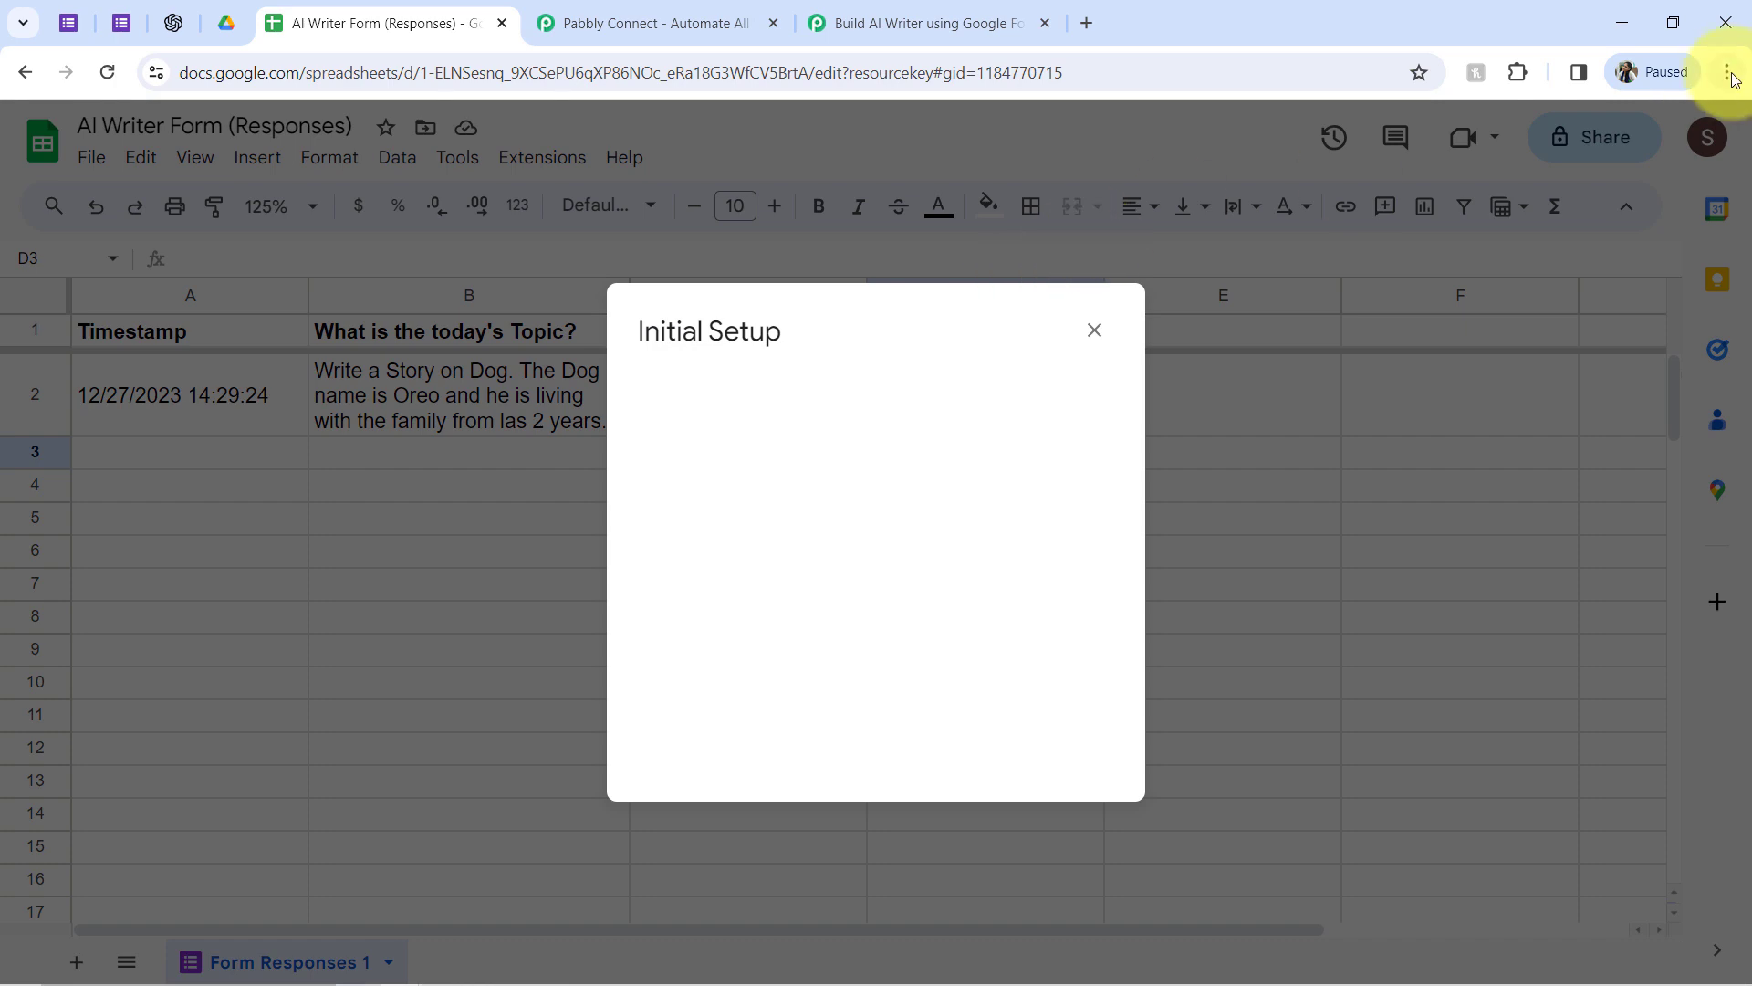
left_click(1726, 72)
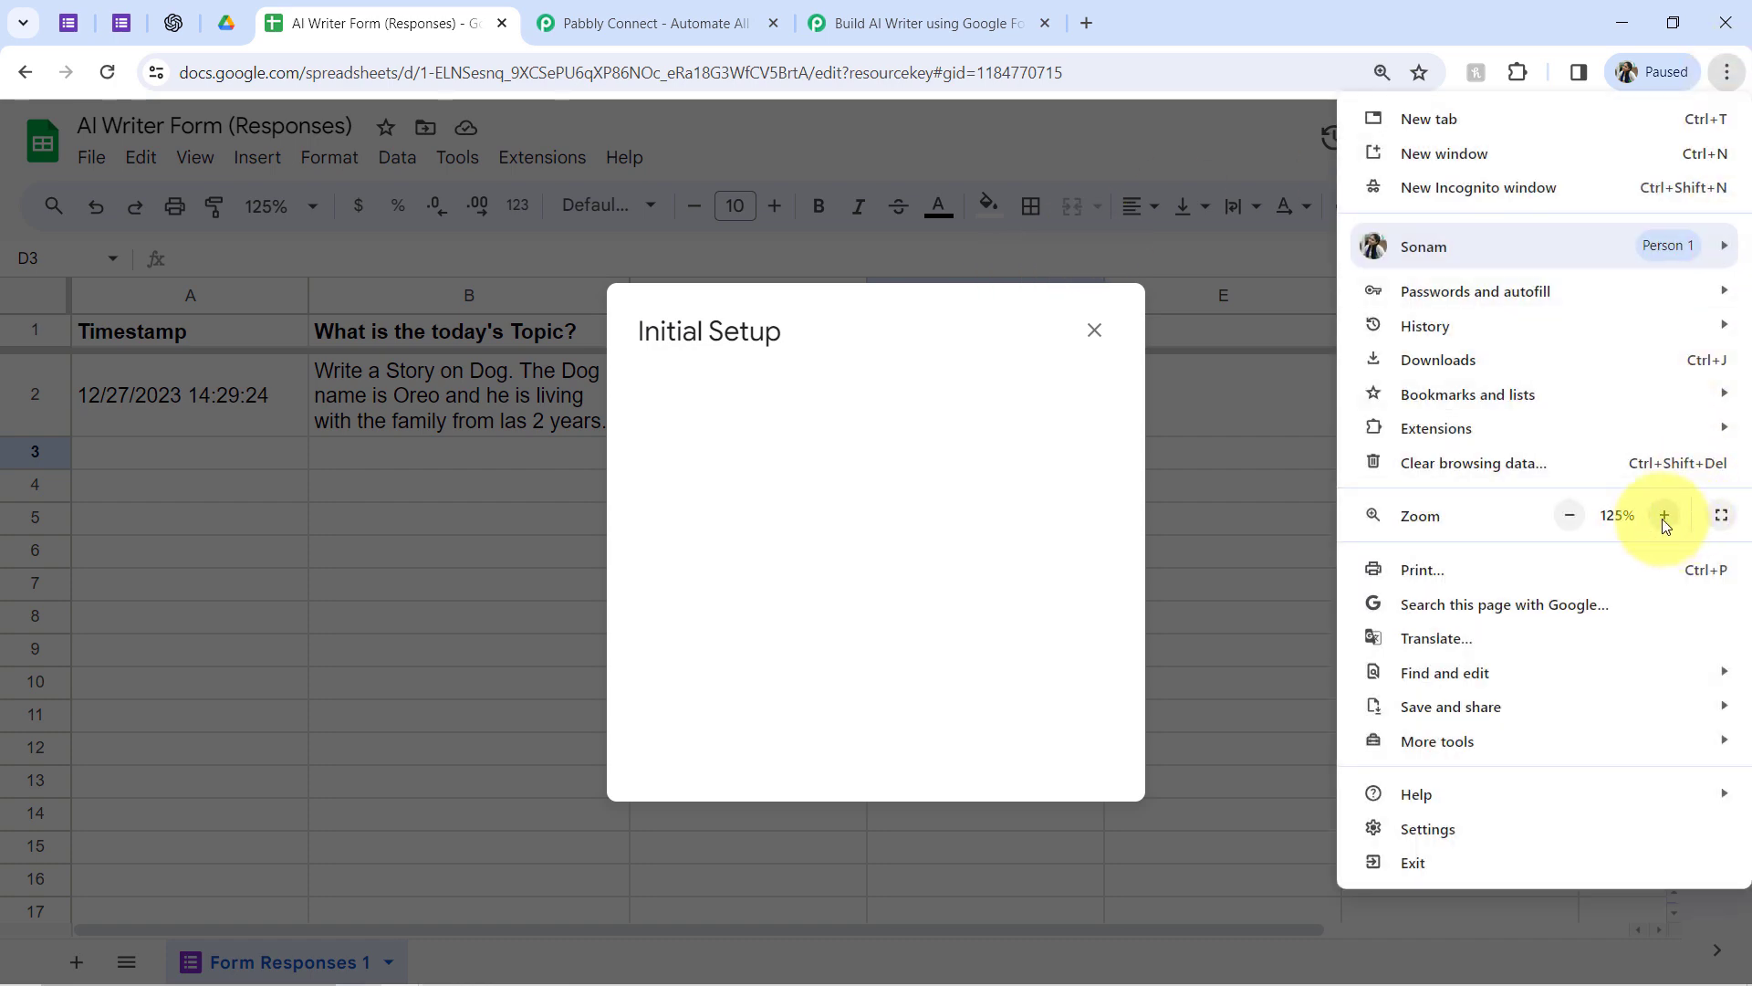
left_click(1664, 515)
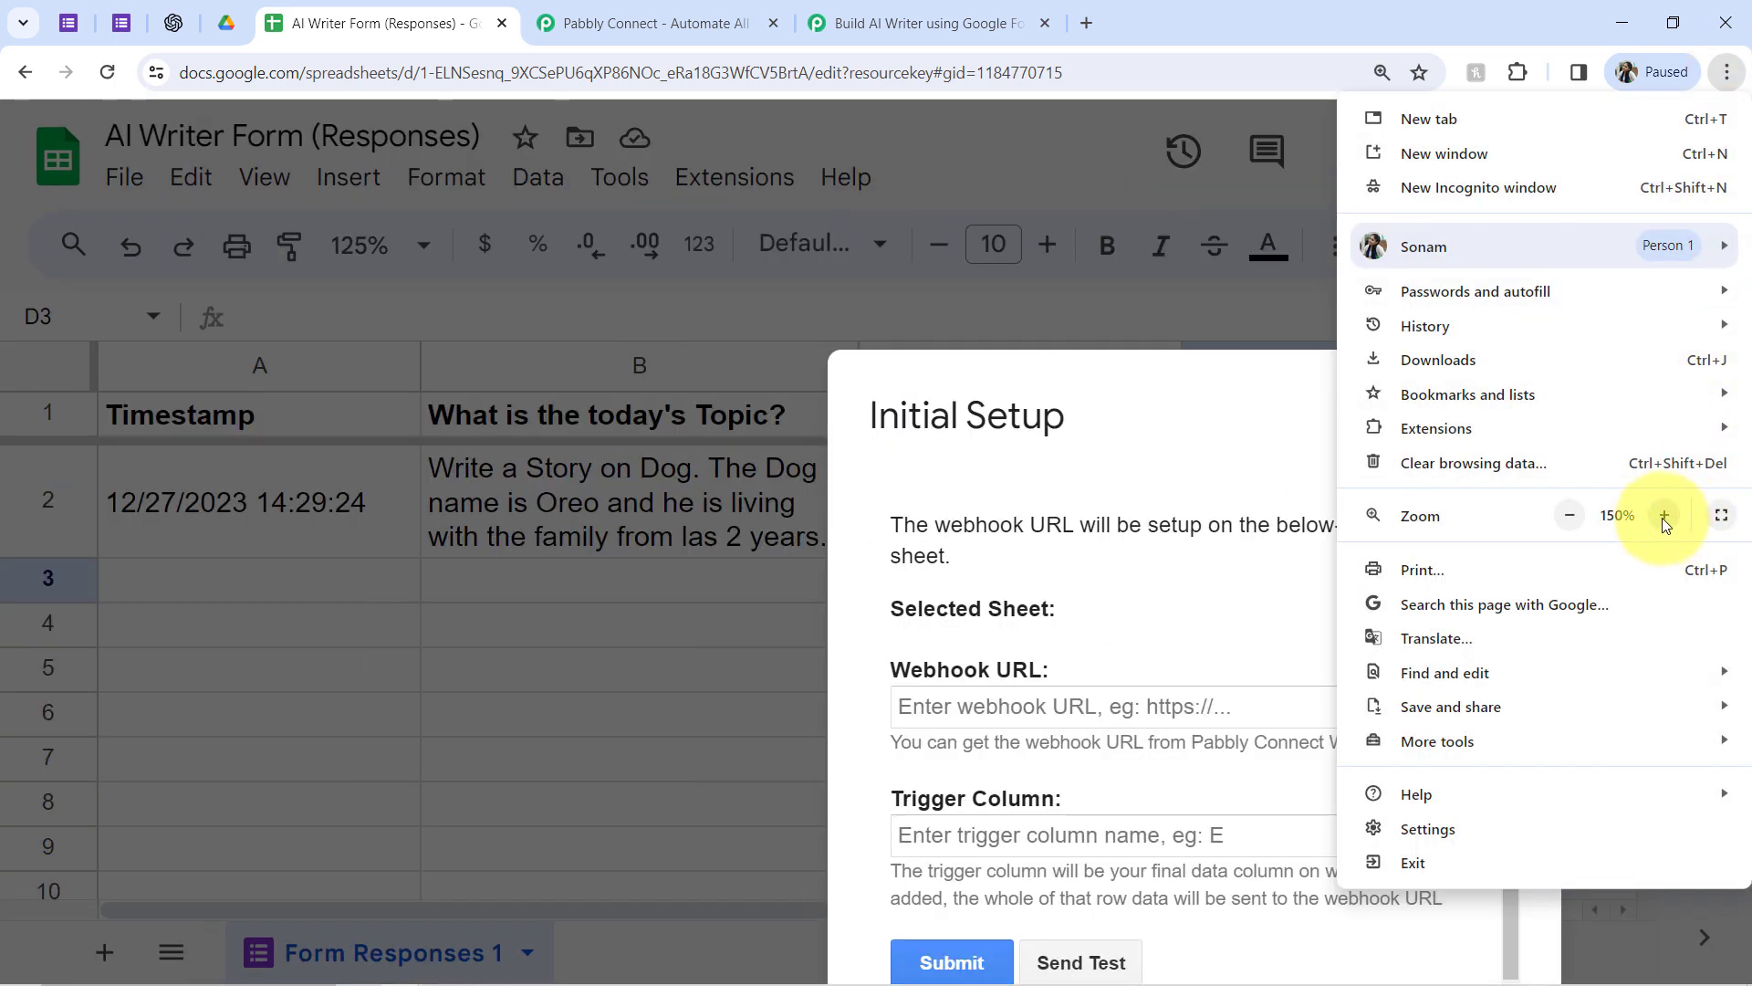
left_click(1571, 515)
Copy the webhook URL from the Pabbly Connect workflow and paste it as the add-on's Webhook URL in the sheet's Initial Setup
left_click(888, 13)
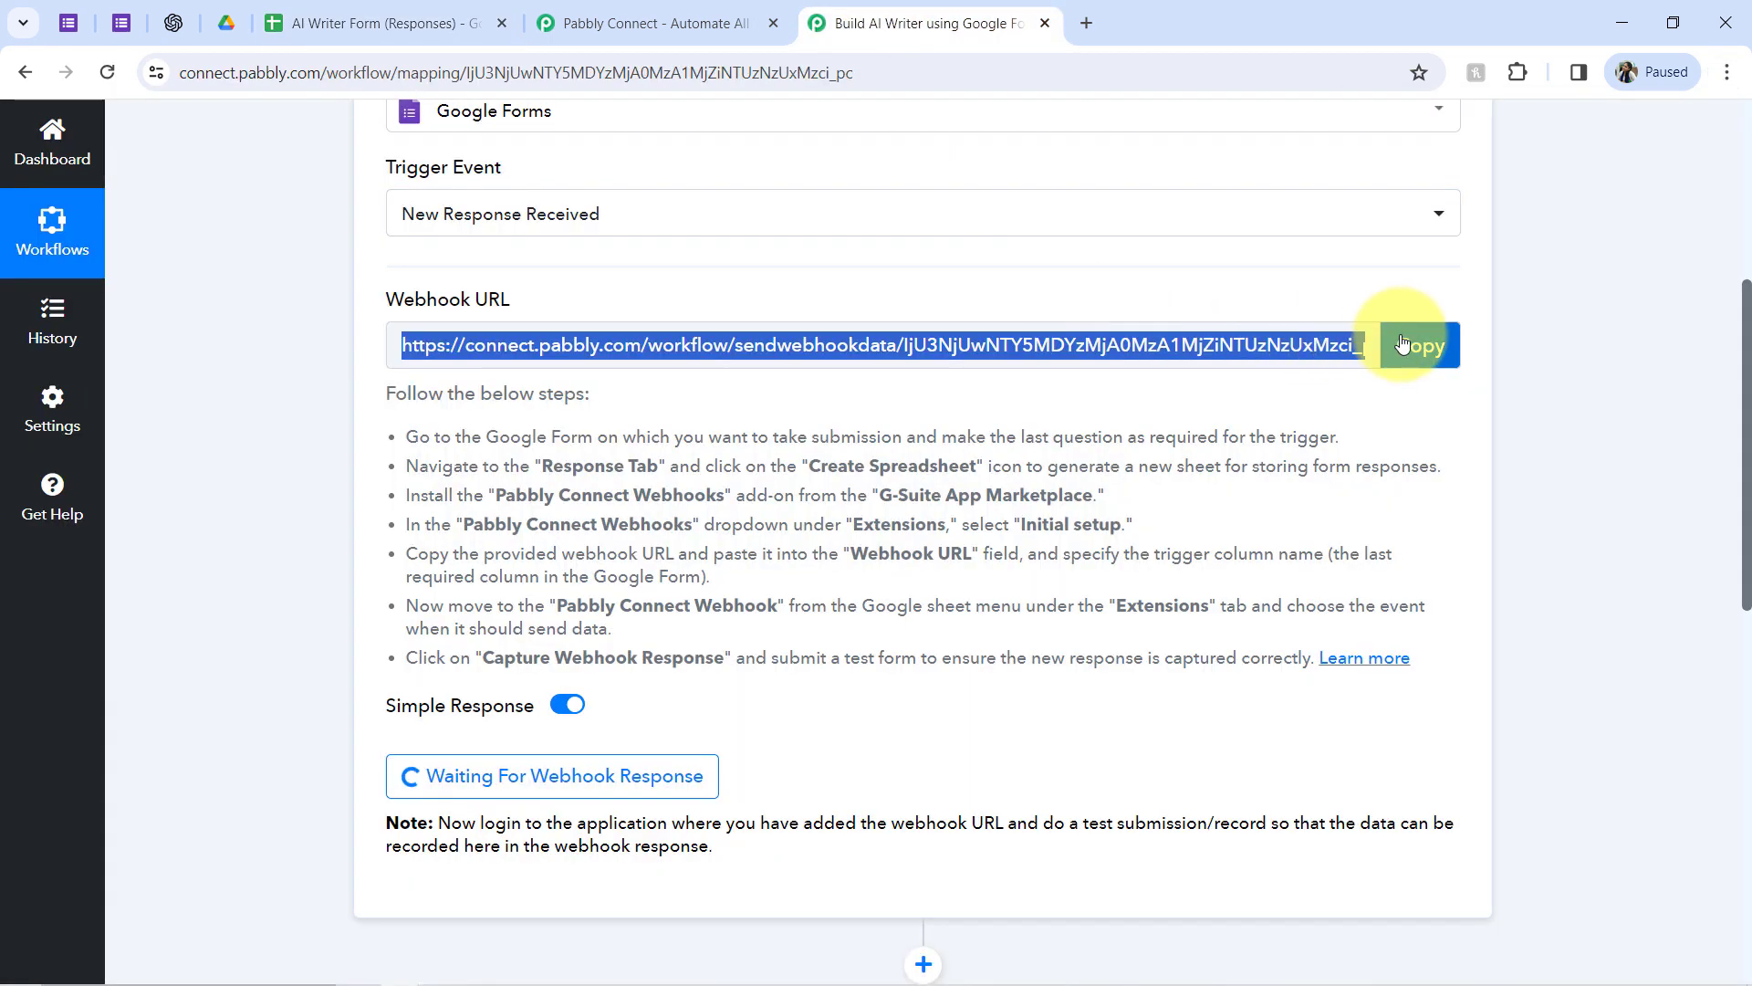
left_click(1403, 344)
left_click(333, 20)
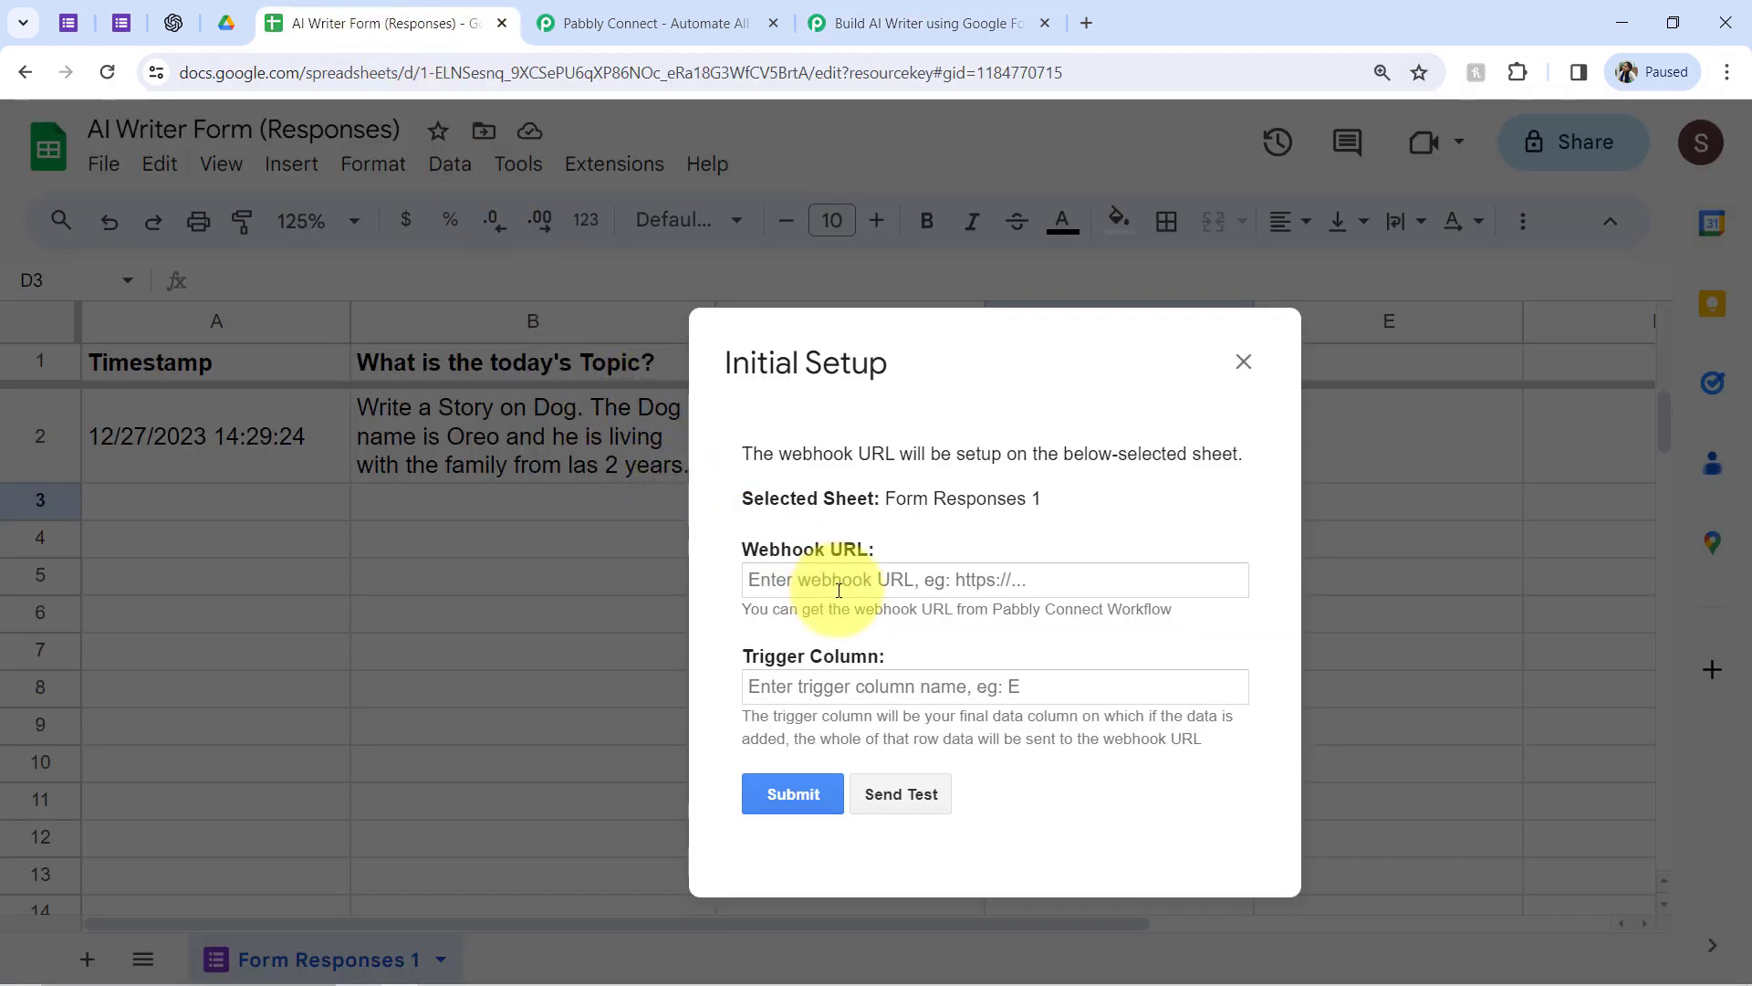
key("ctrl+v")
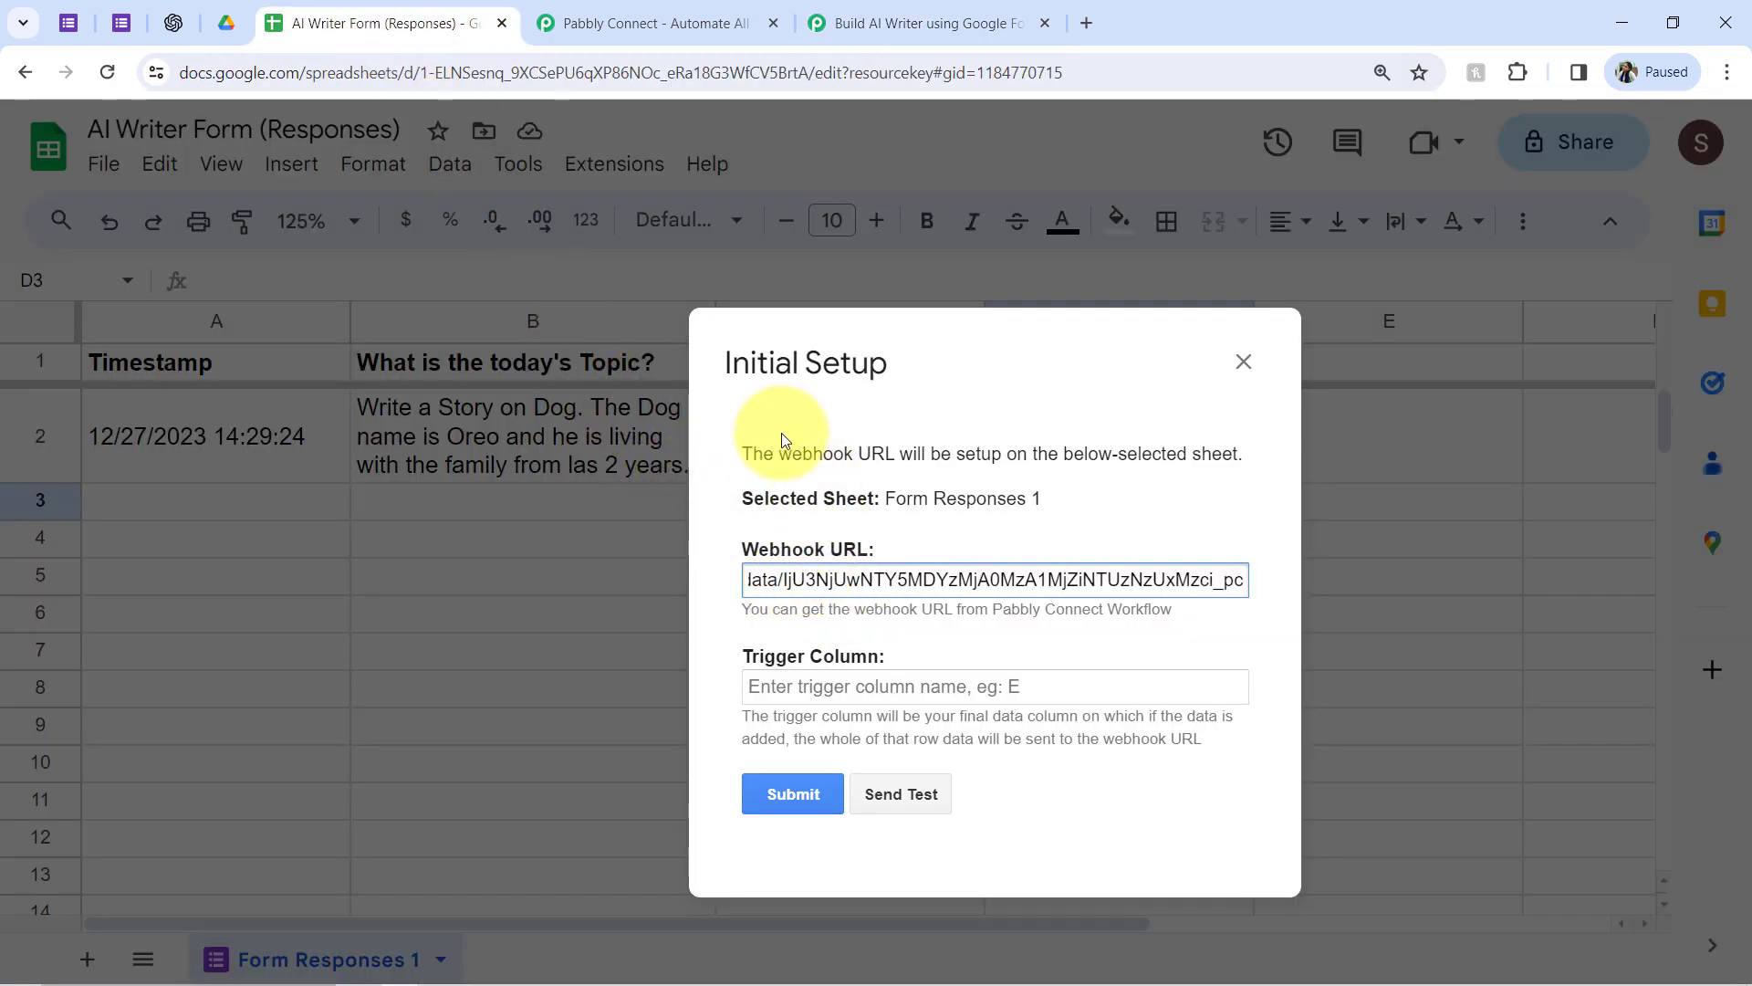
Set the trigger column to B in the Initial Setup and send a test to the webhook
left_click_drag(751, 451, 622, 66)
left_click_drag(647, 515, 1040, 551)
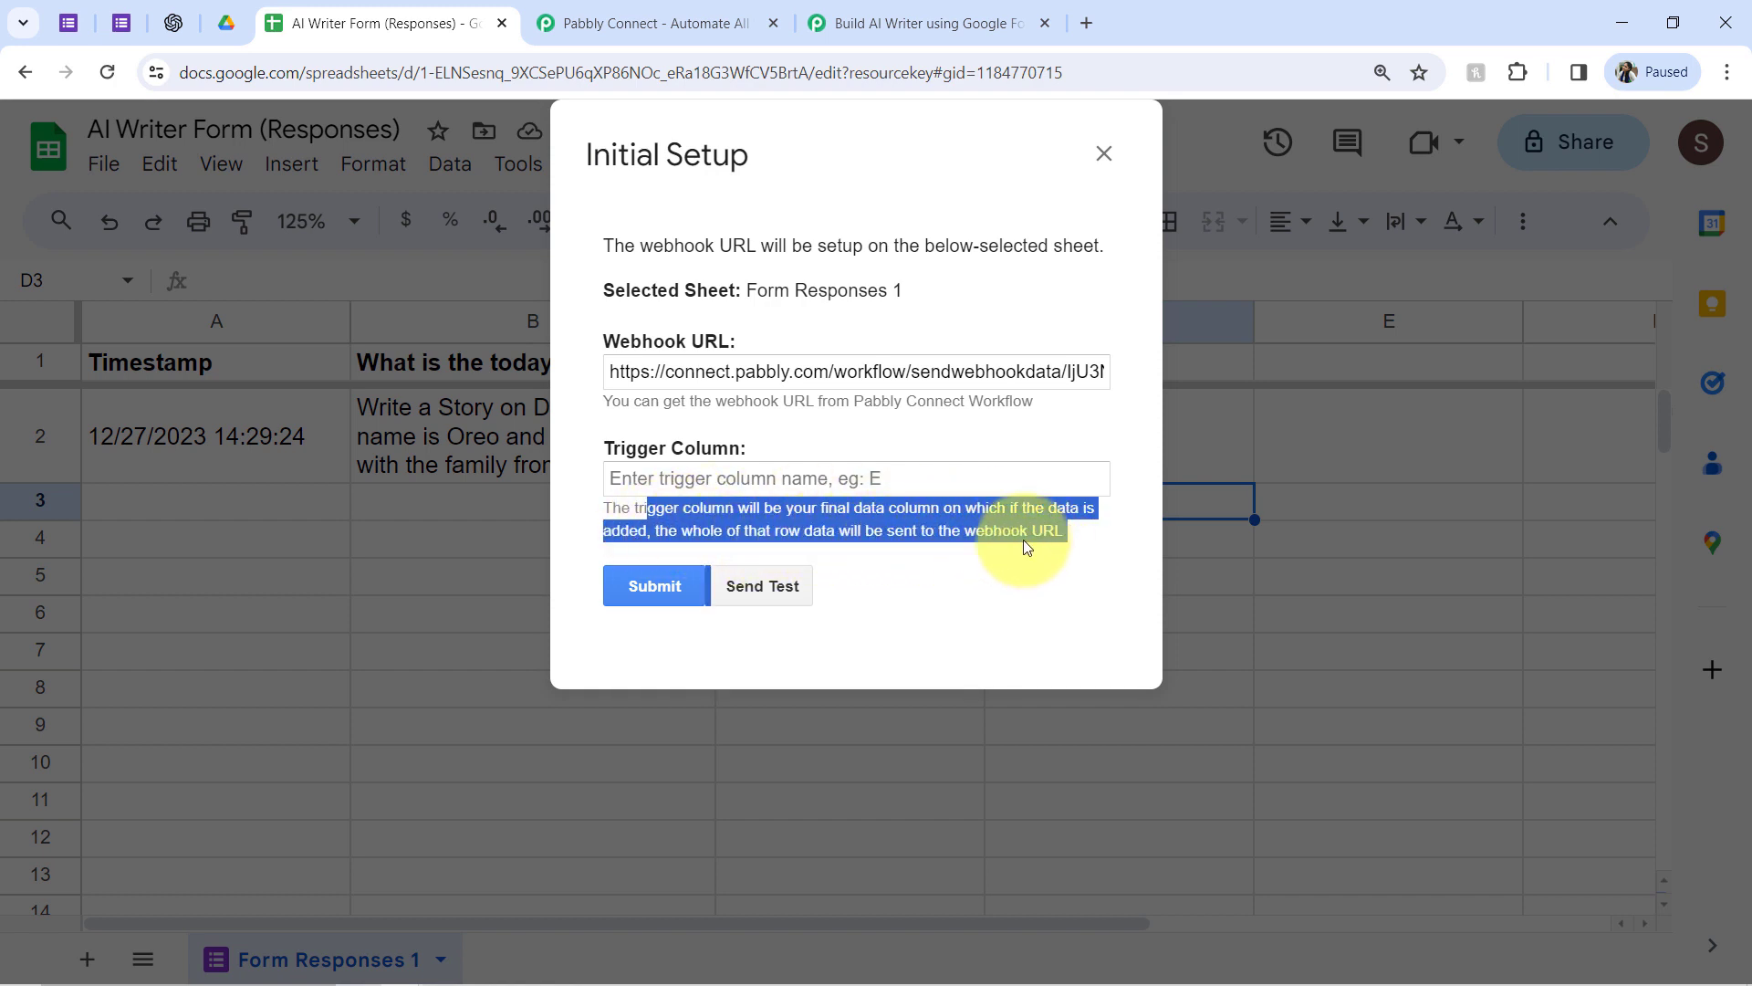
left_click(694, 470)
double_click(694, 450)
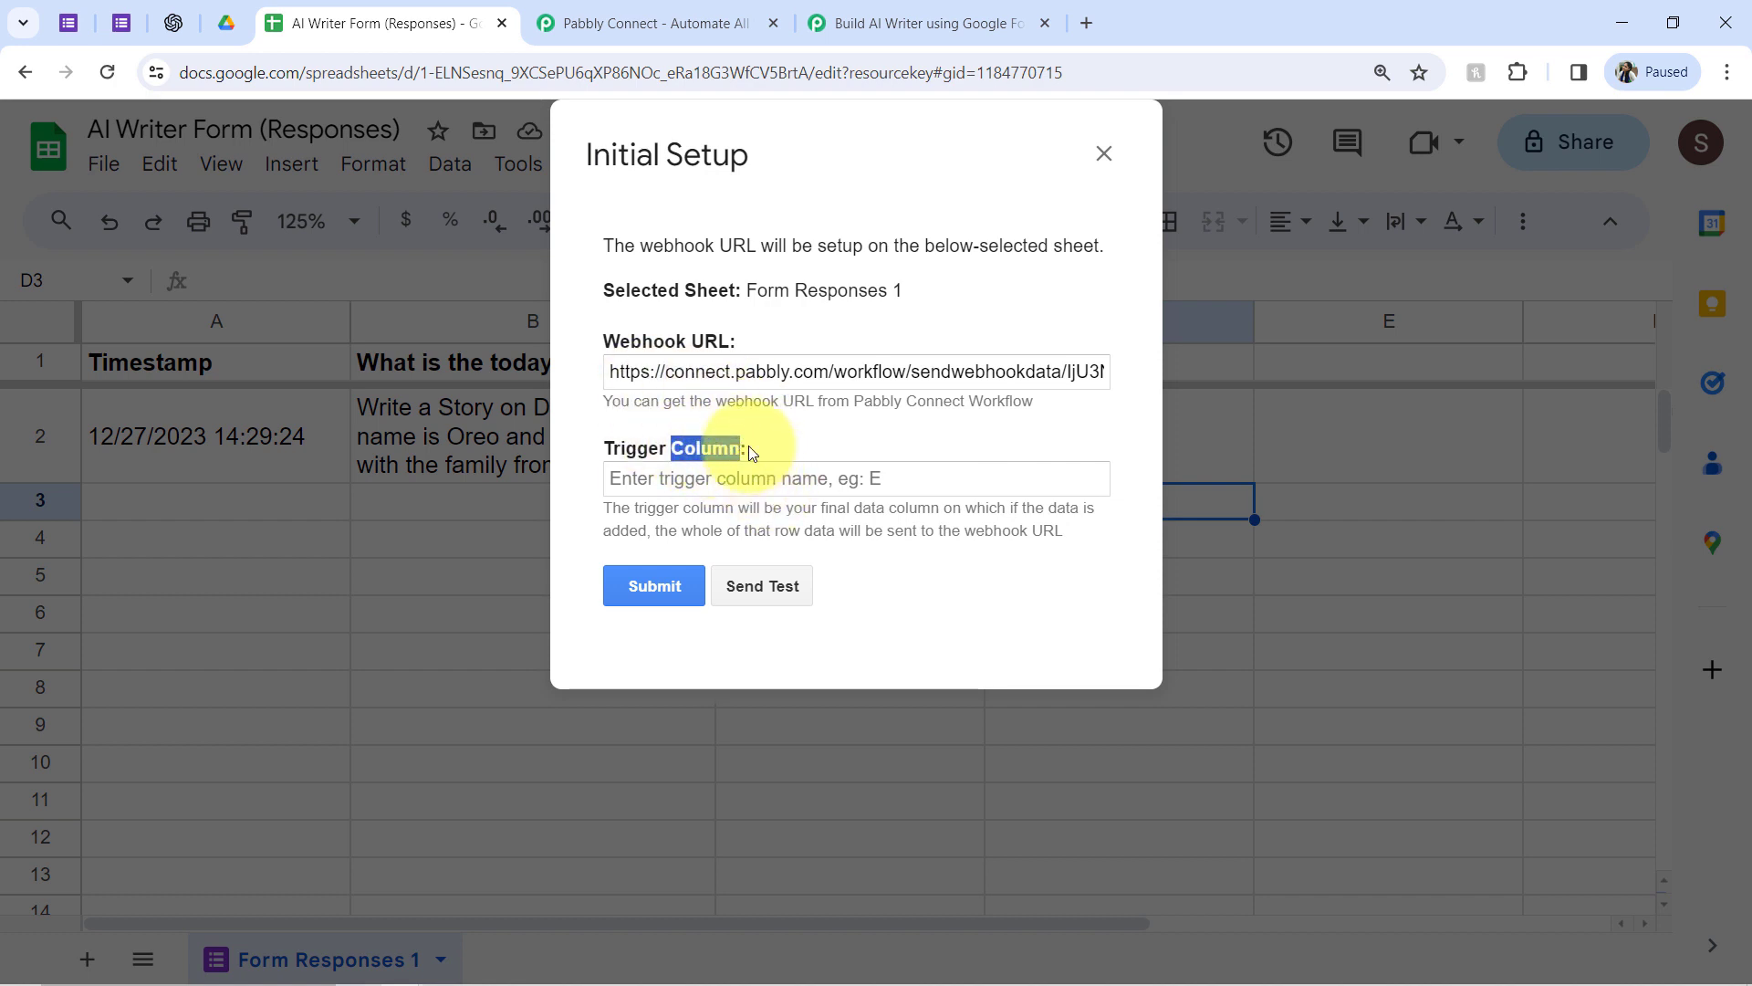
left_click_drag(699, 161, 863, 284)
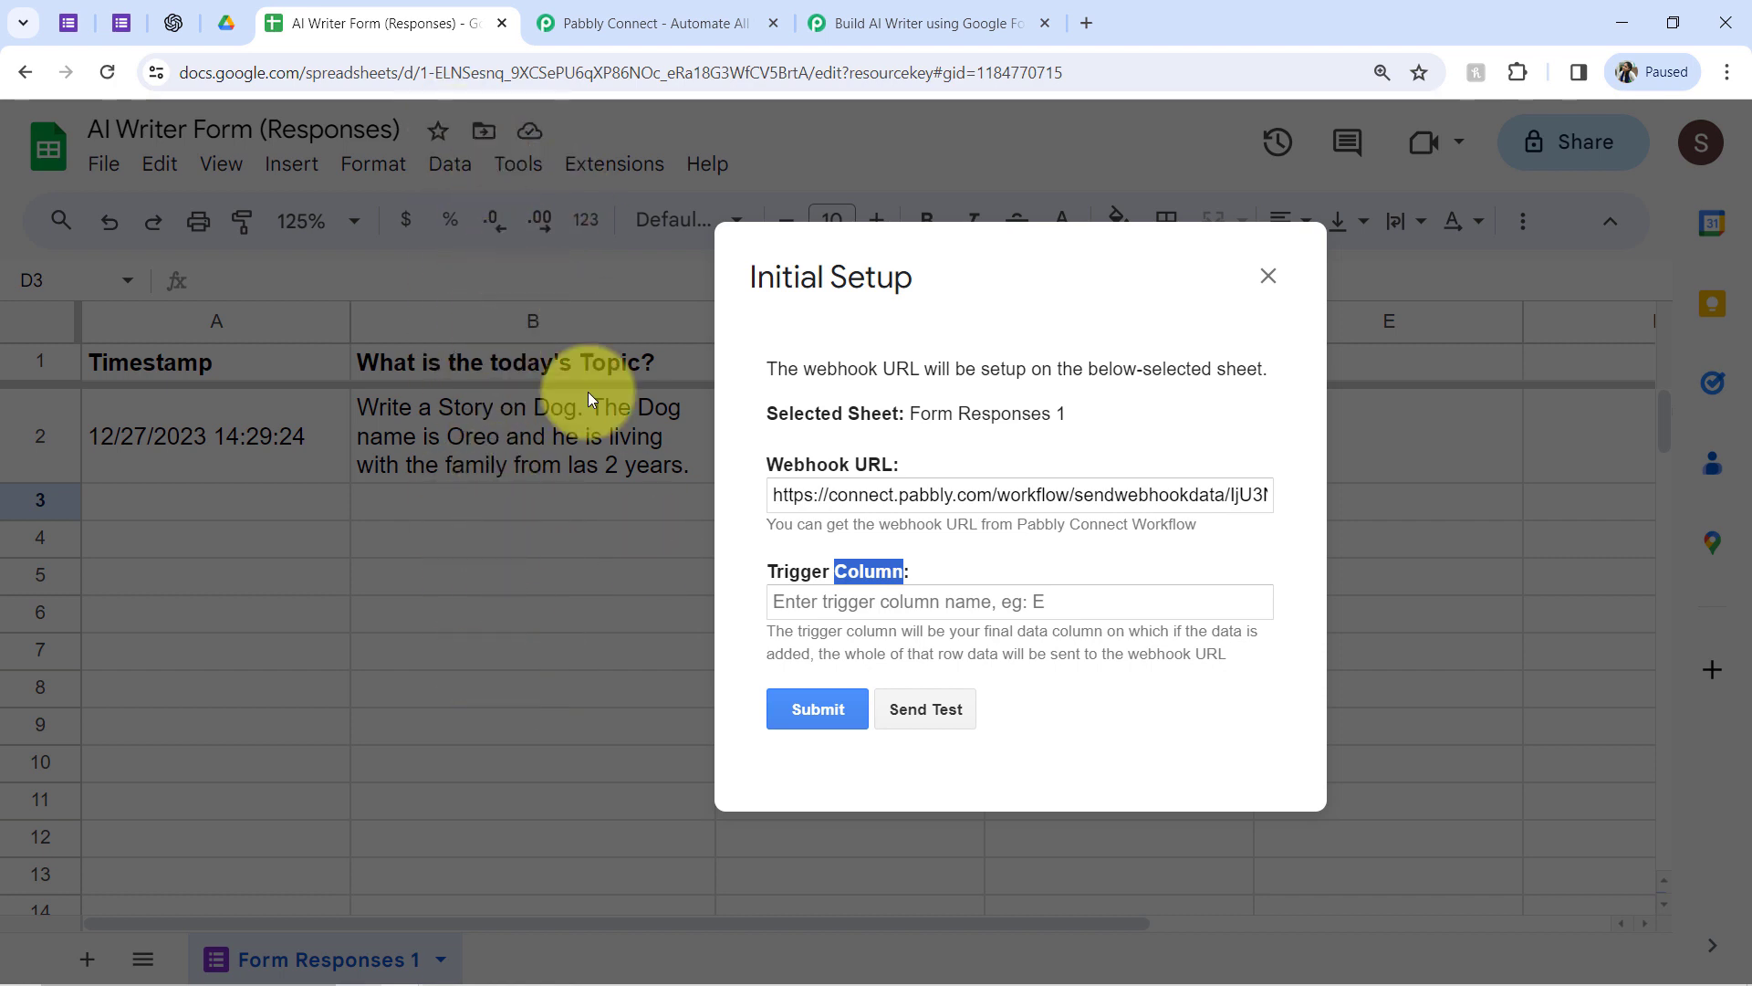
left_click(842, 597)
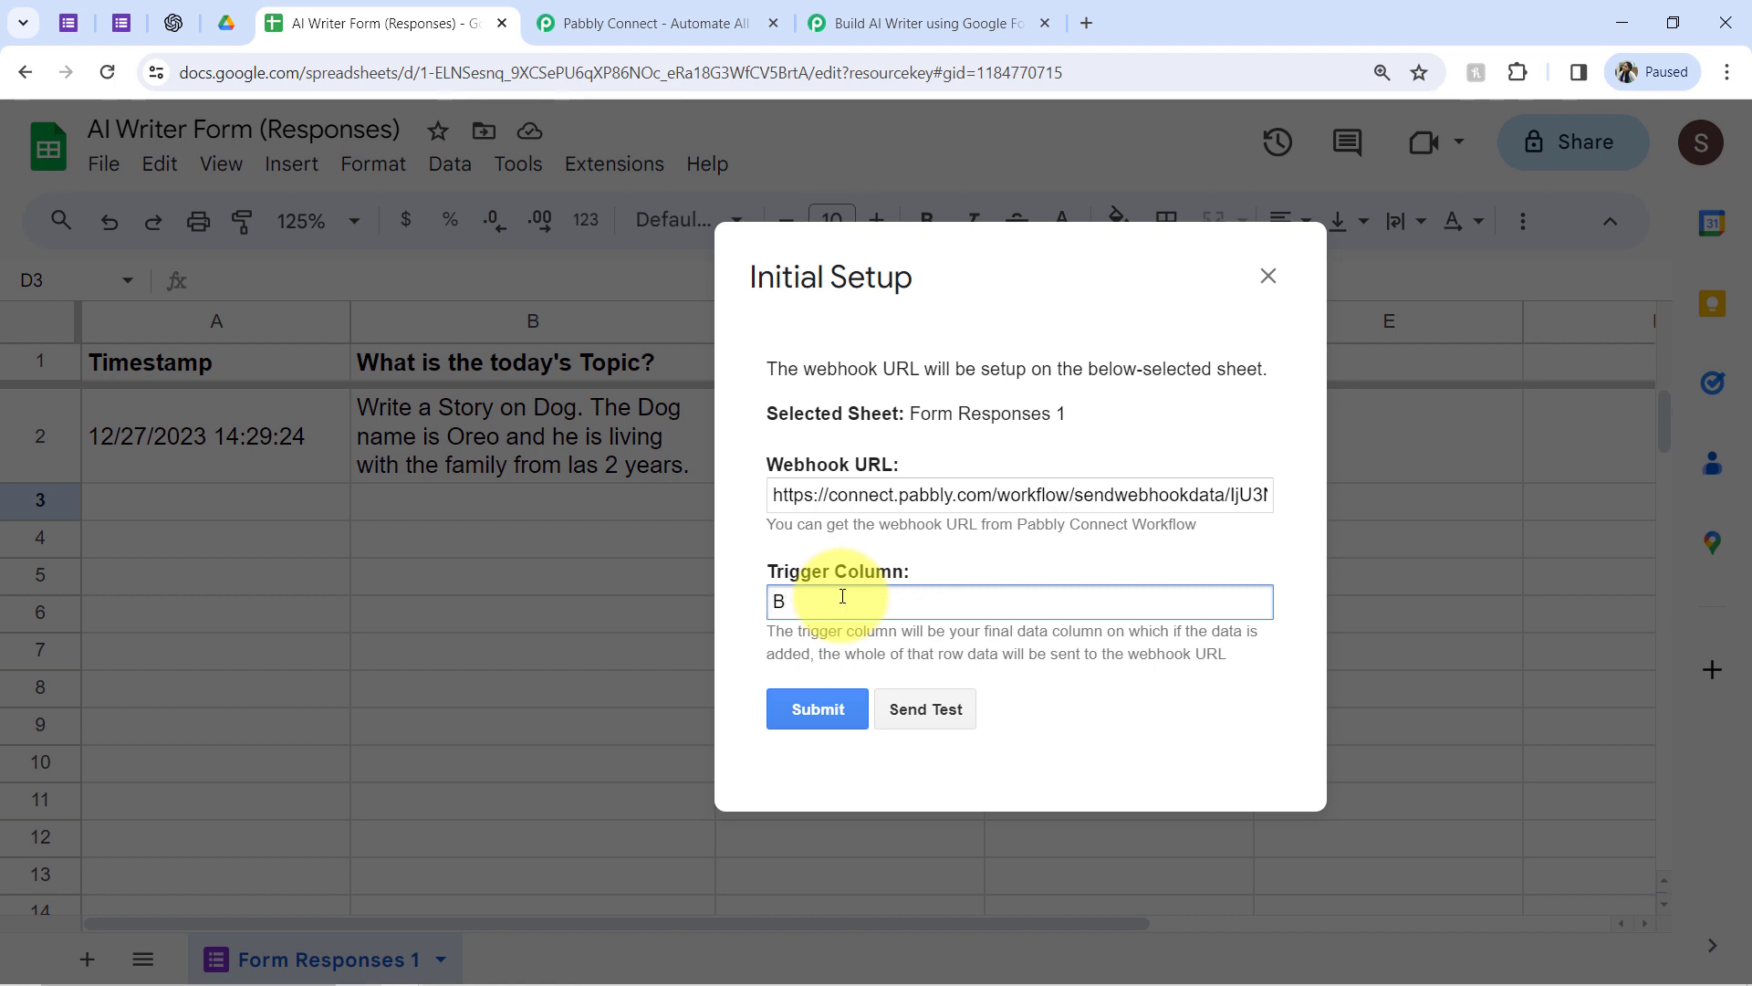
left_click(914, 715)
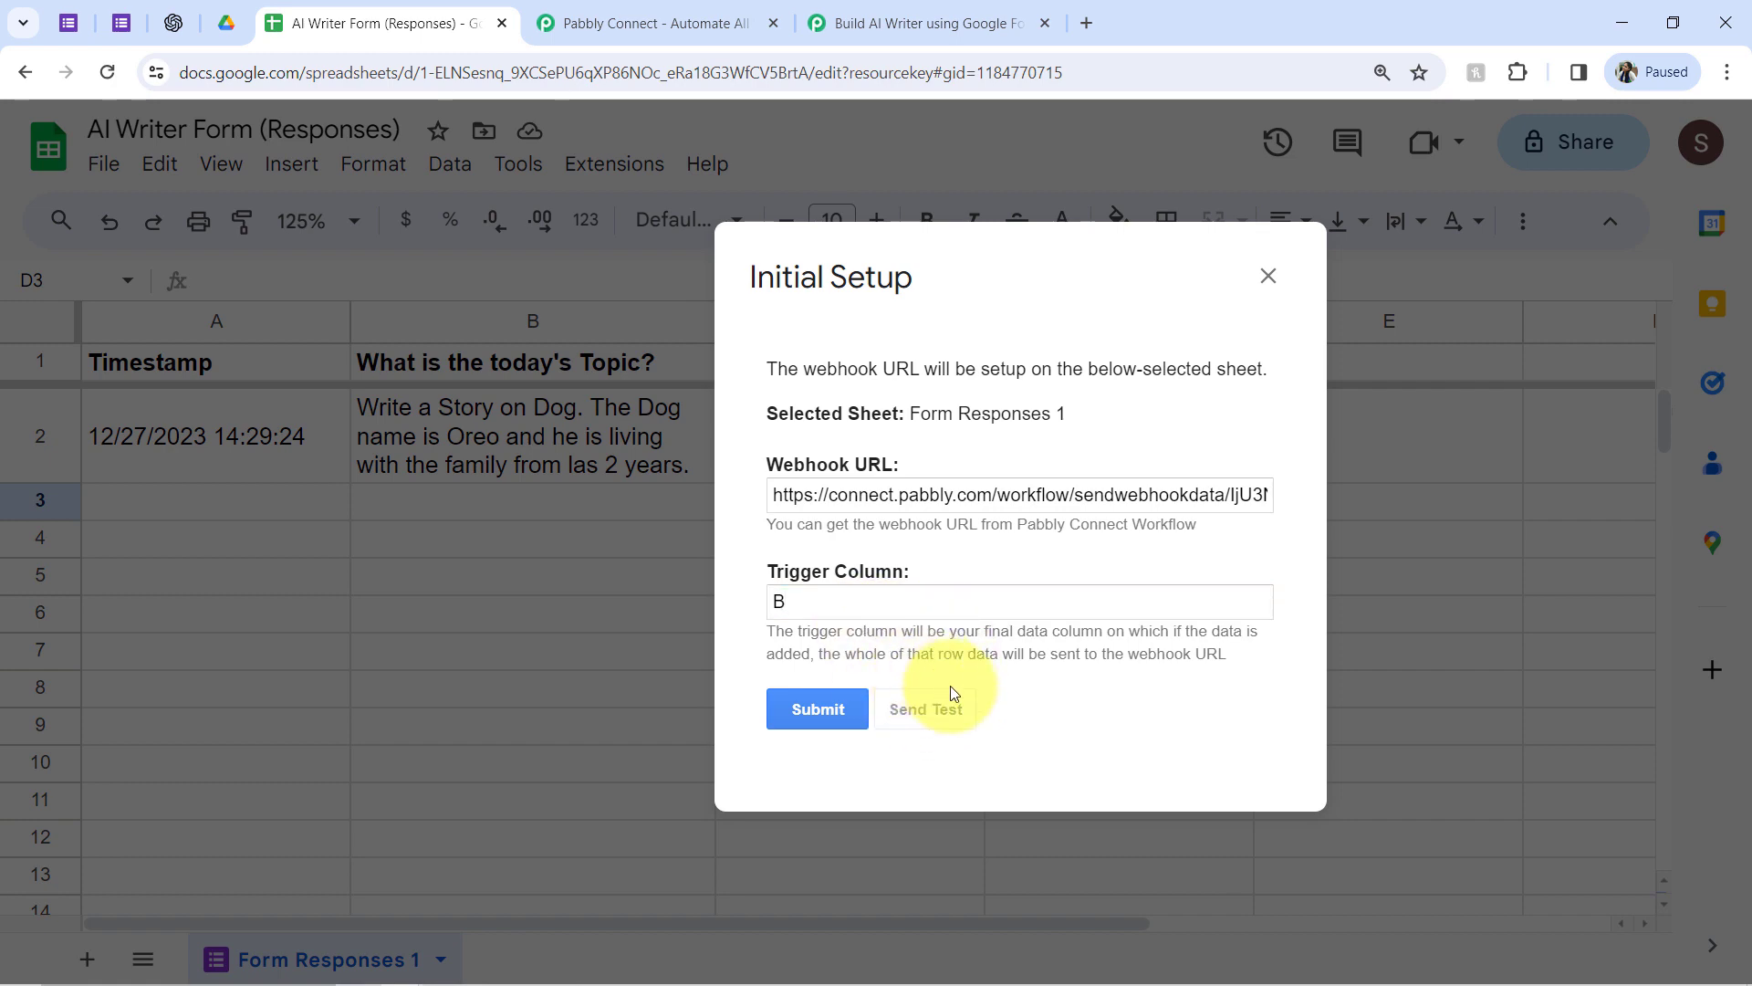
Examine the response captured by the Google Forms trigger in the workflow, enlarging the topic value to read it in full
left_click(913, 23)
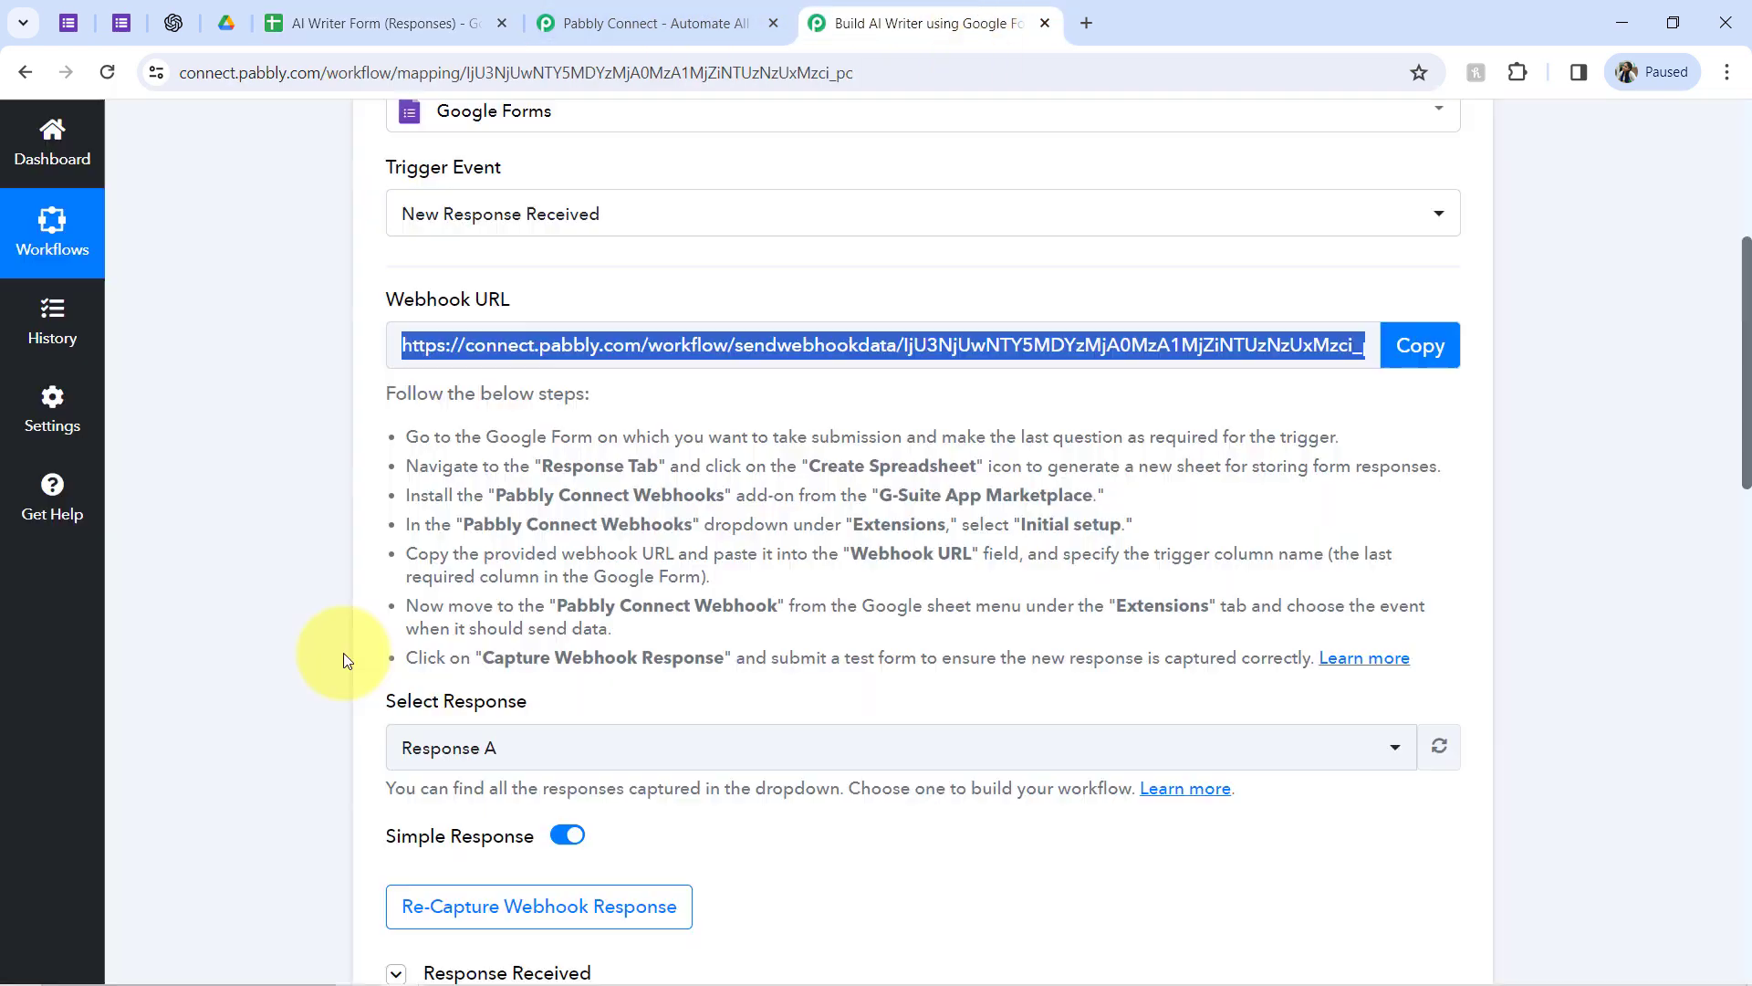
left_click_drag(1745, 370, 1744, 577)
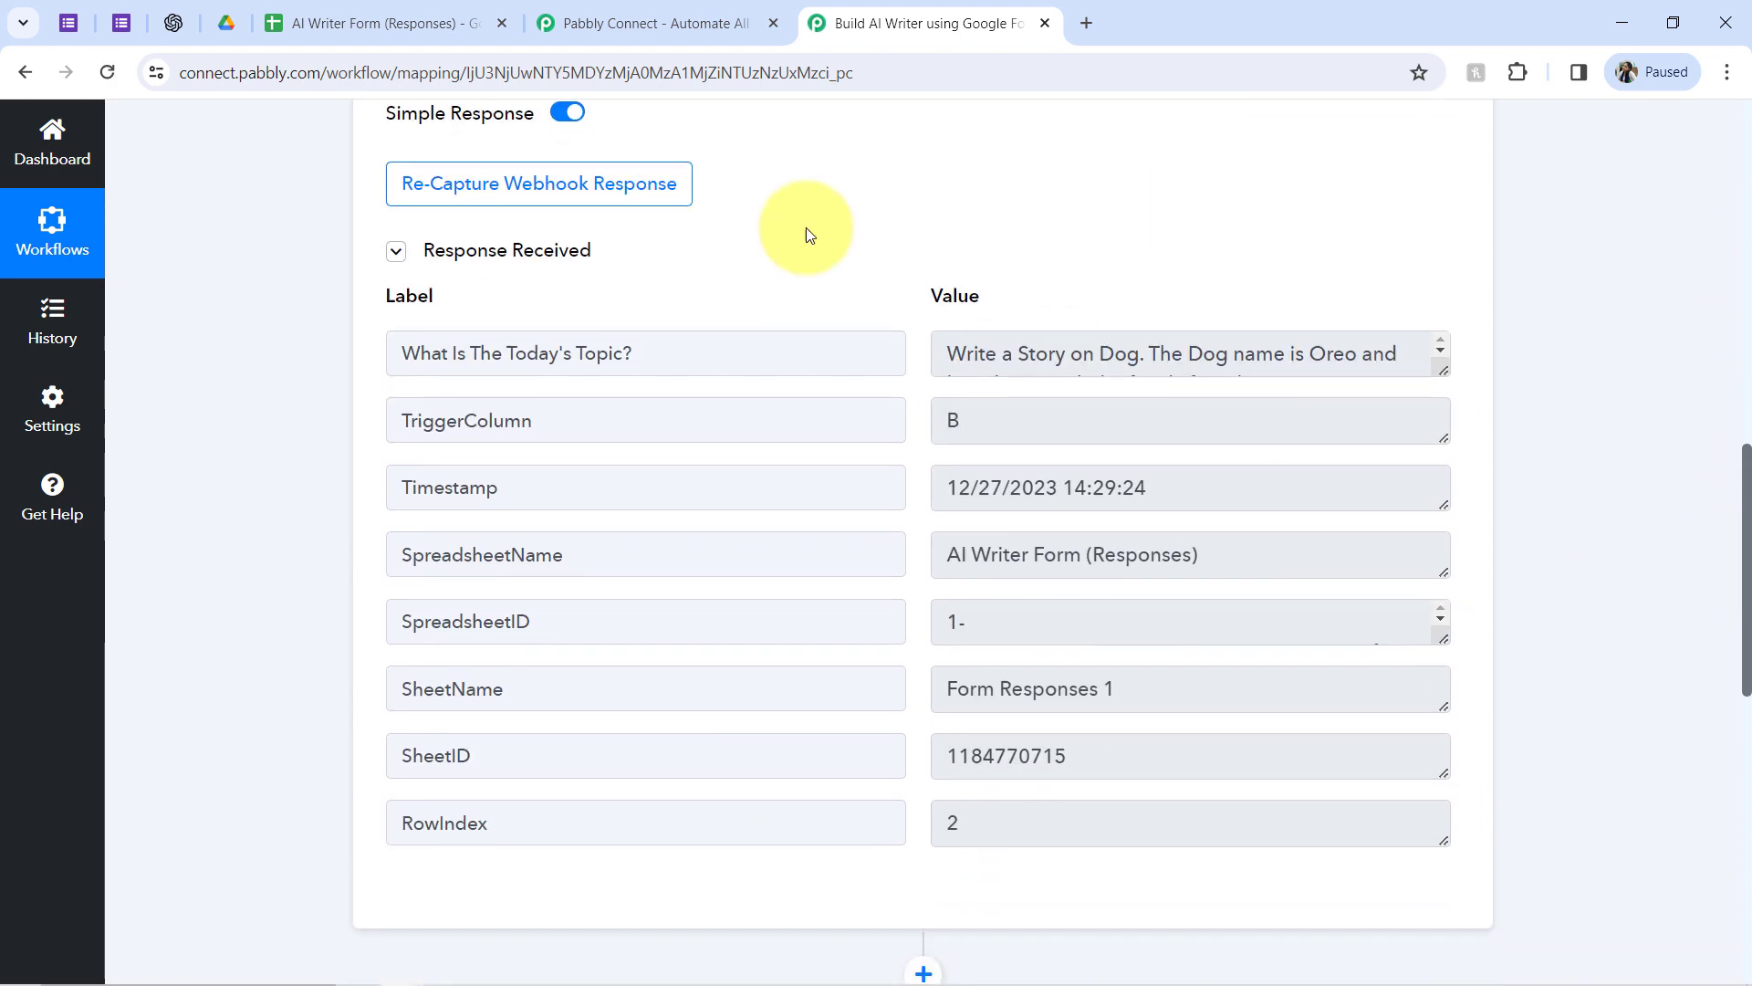
left_click(520, 252)
left_click(525, 254)
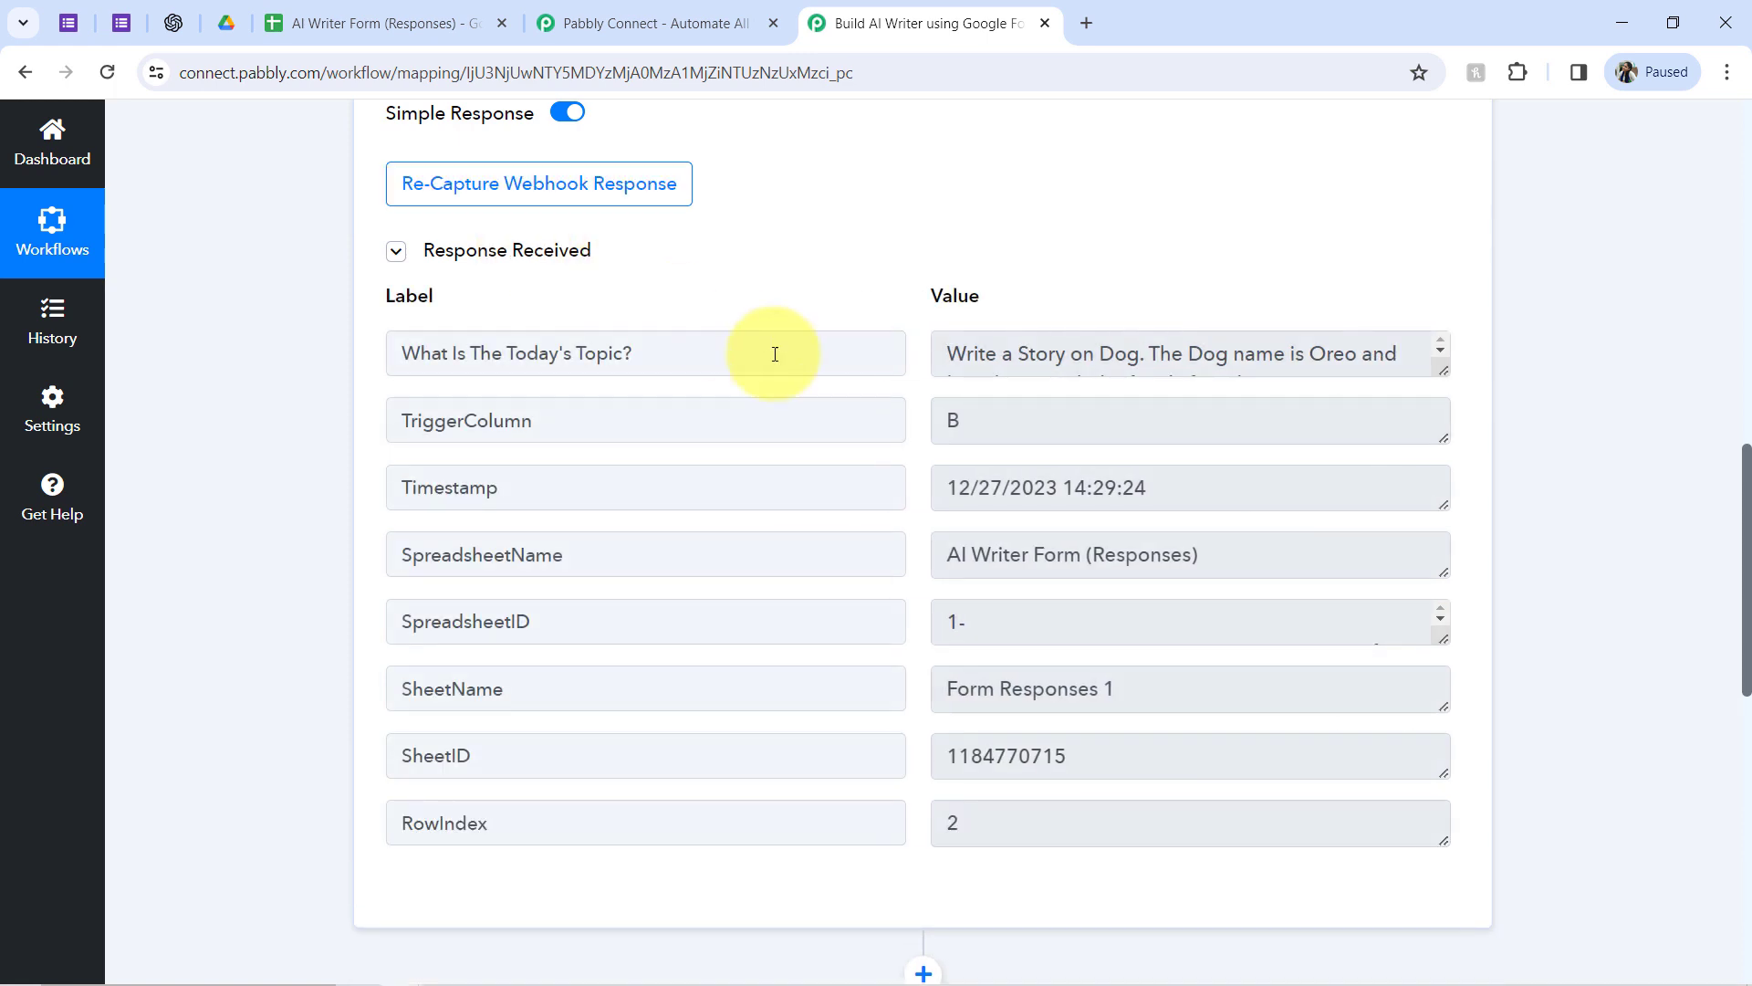
left_click_drag(1071, 354, 1429, 471)
left_click(1444, 374)
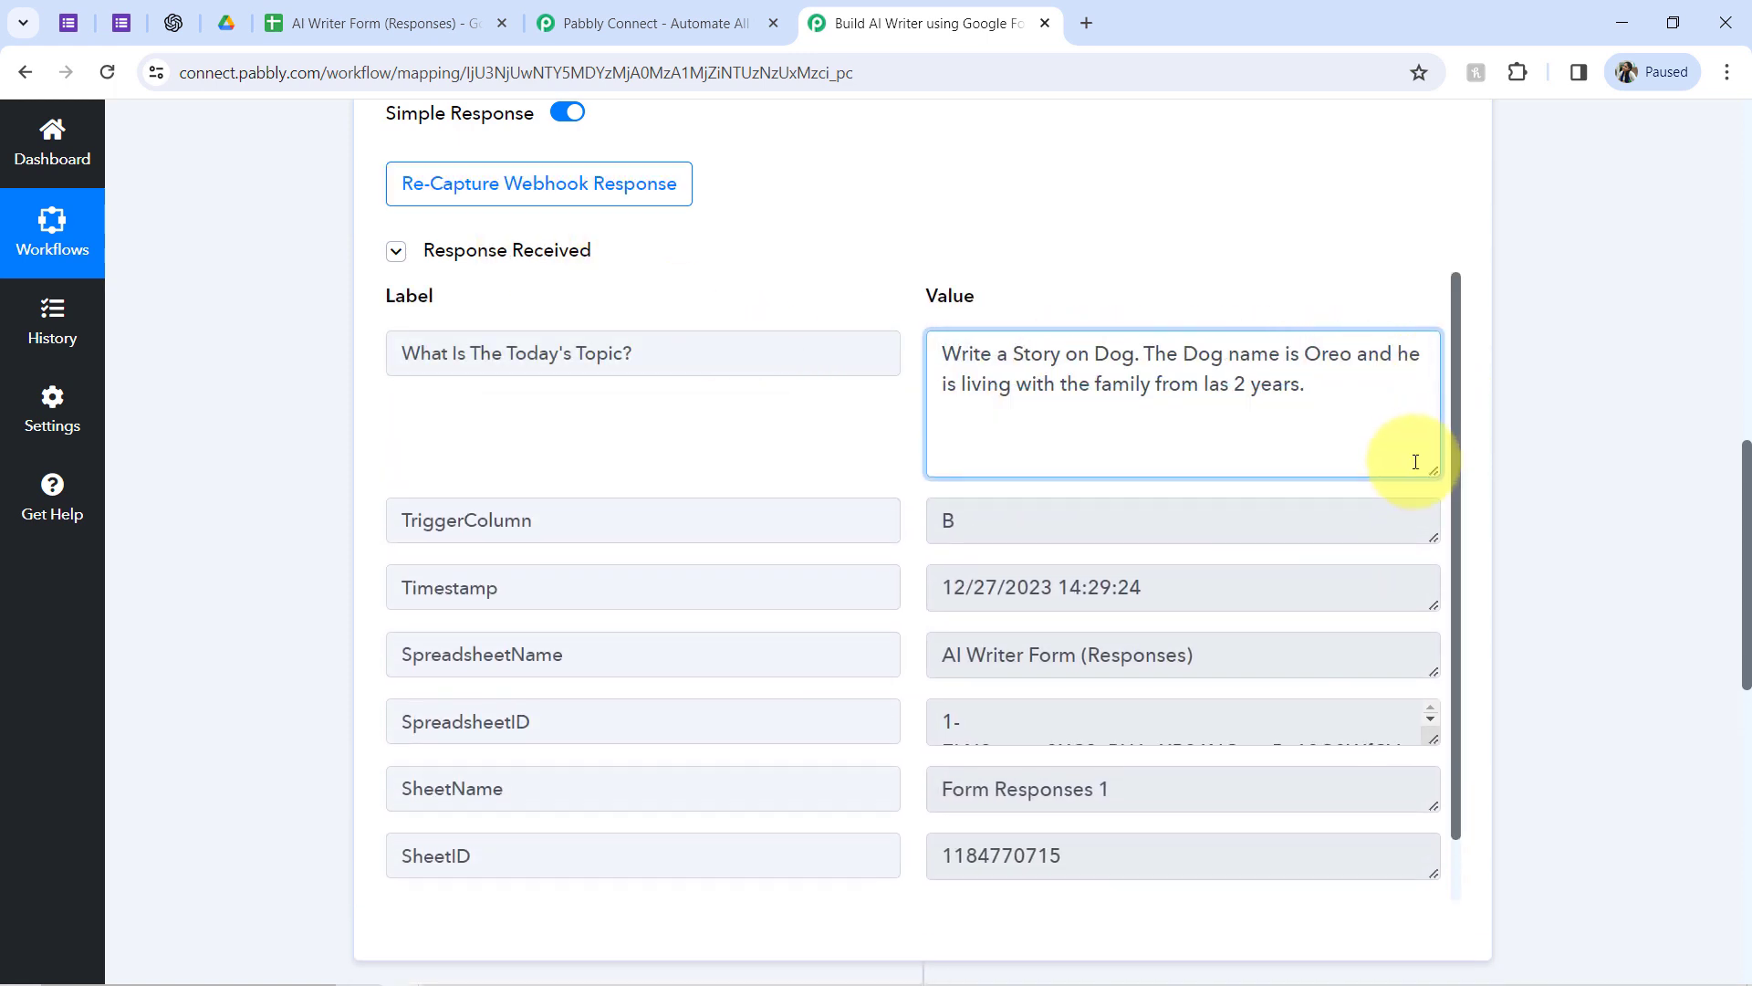
triple_click(1326, 399)
left_click(1013, 395)
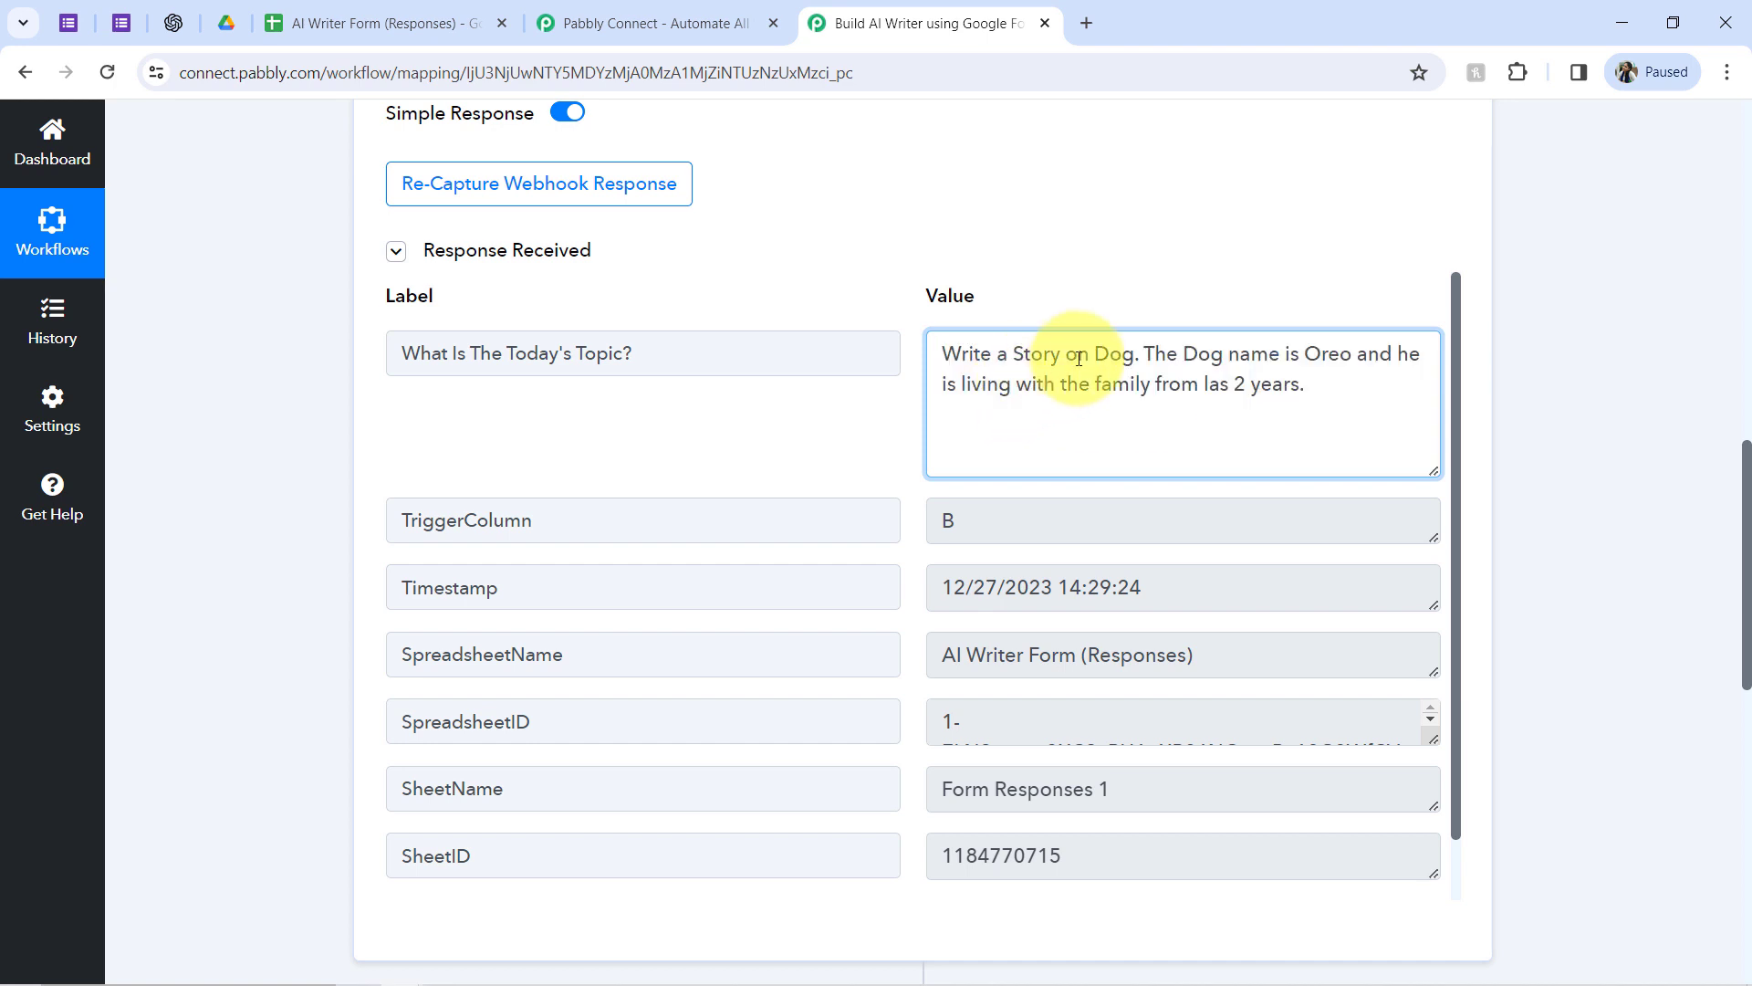
left_click_drag(1212, 355, 1317, 395)
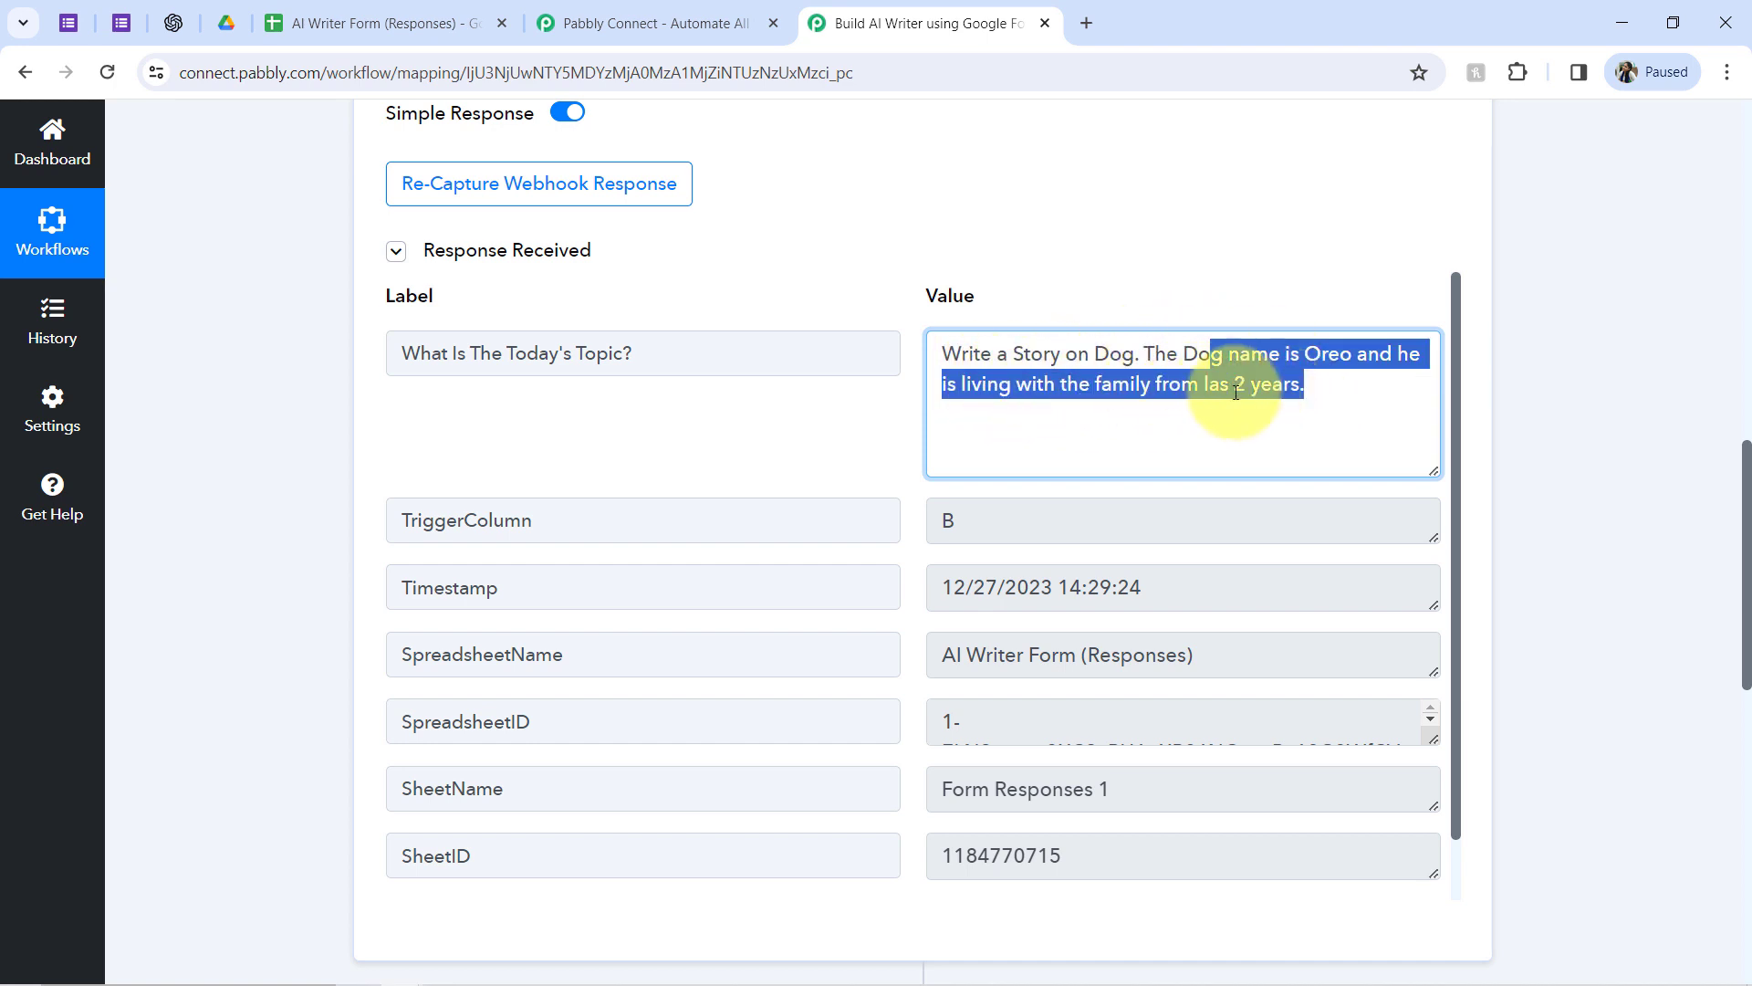
left_click(1243, 383)
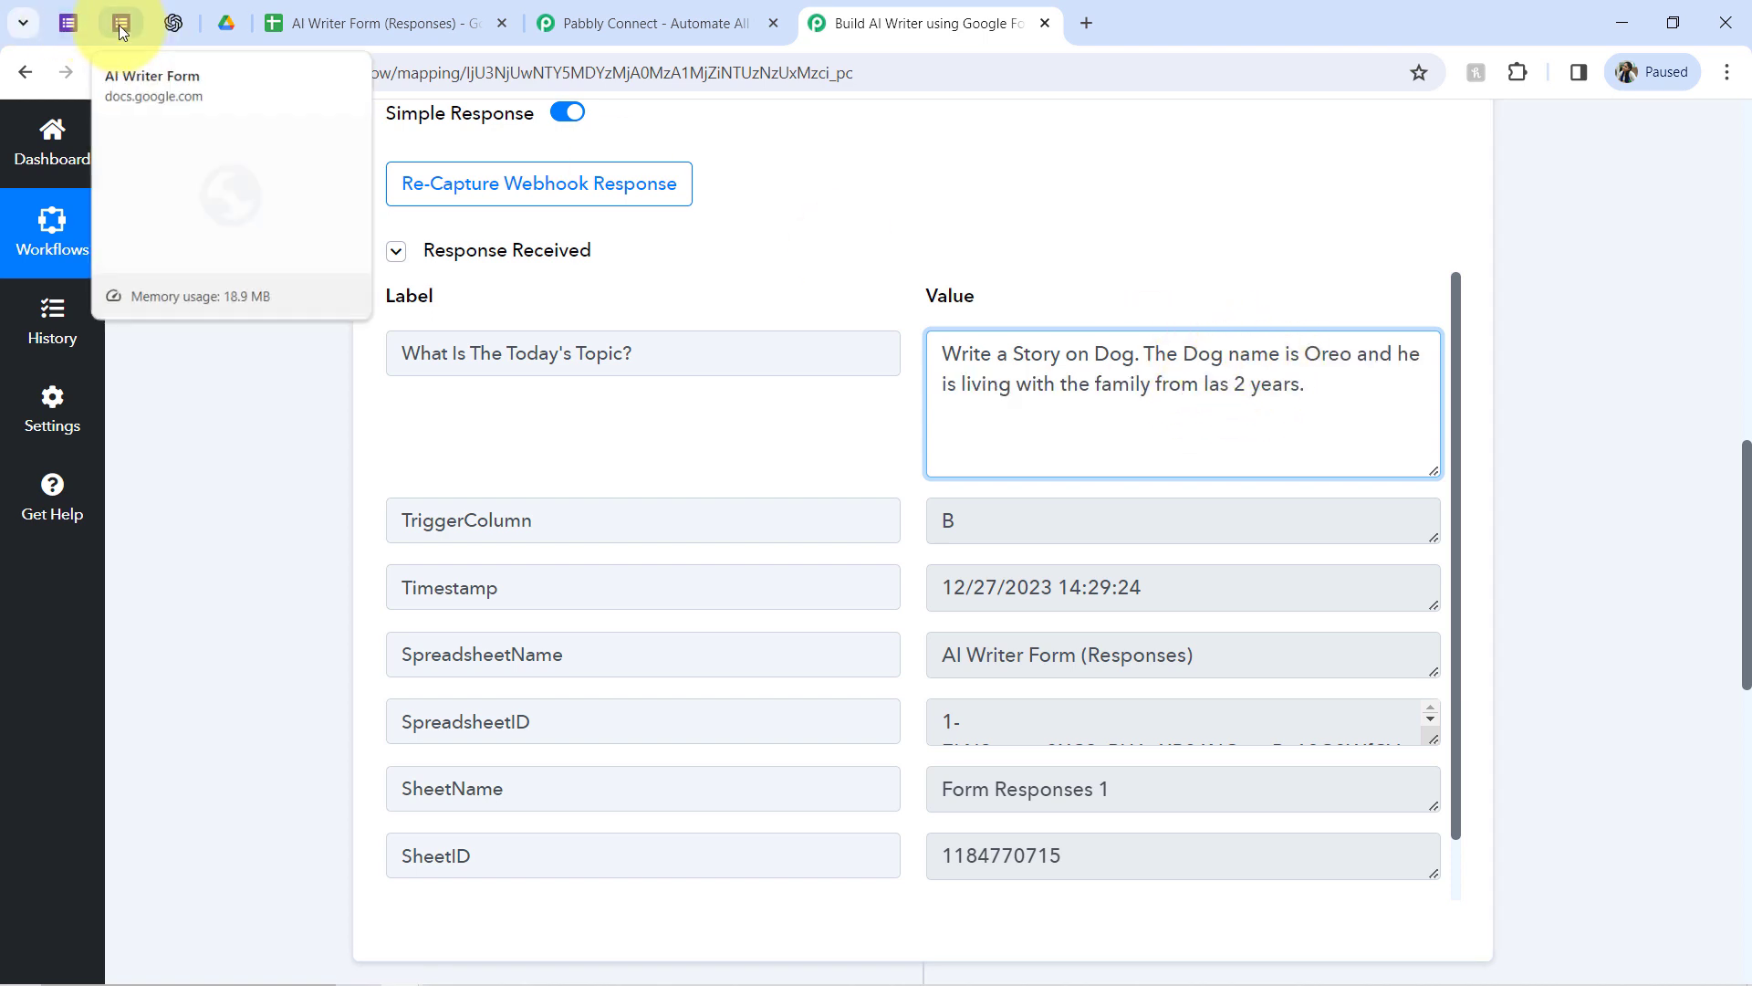
Close the Initial Setup and correct "las" to "last" in the topic text in cell B2
left_click(302, 20)
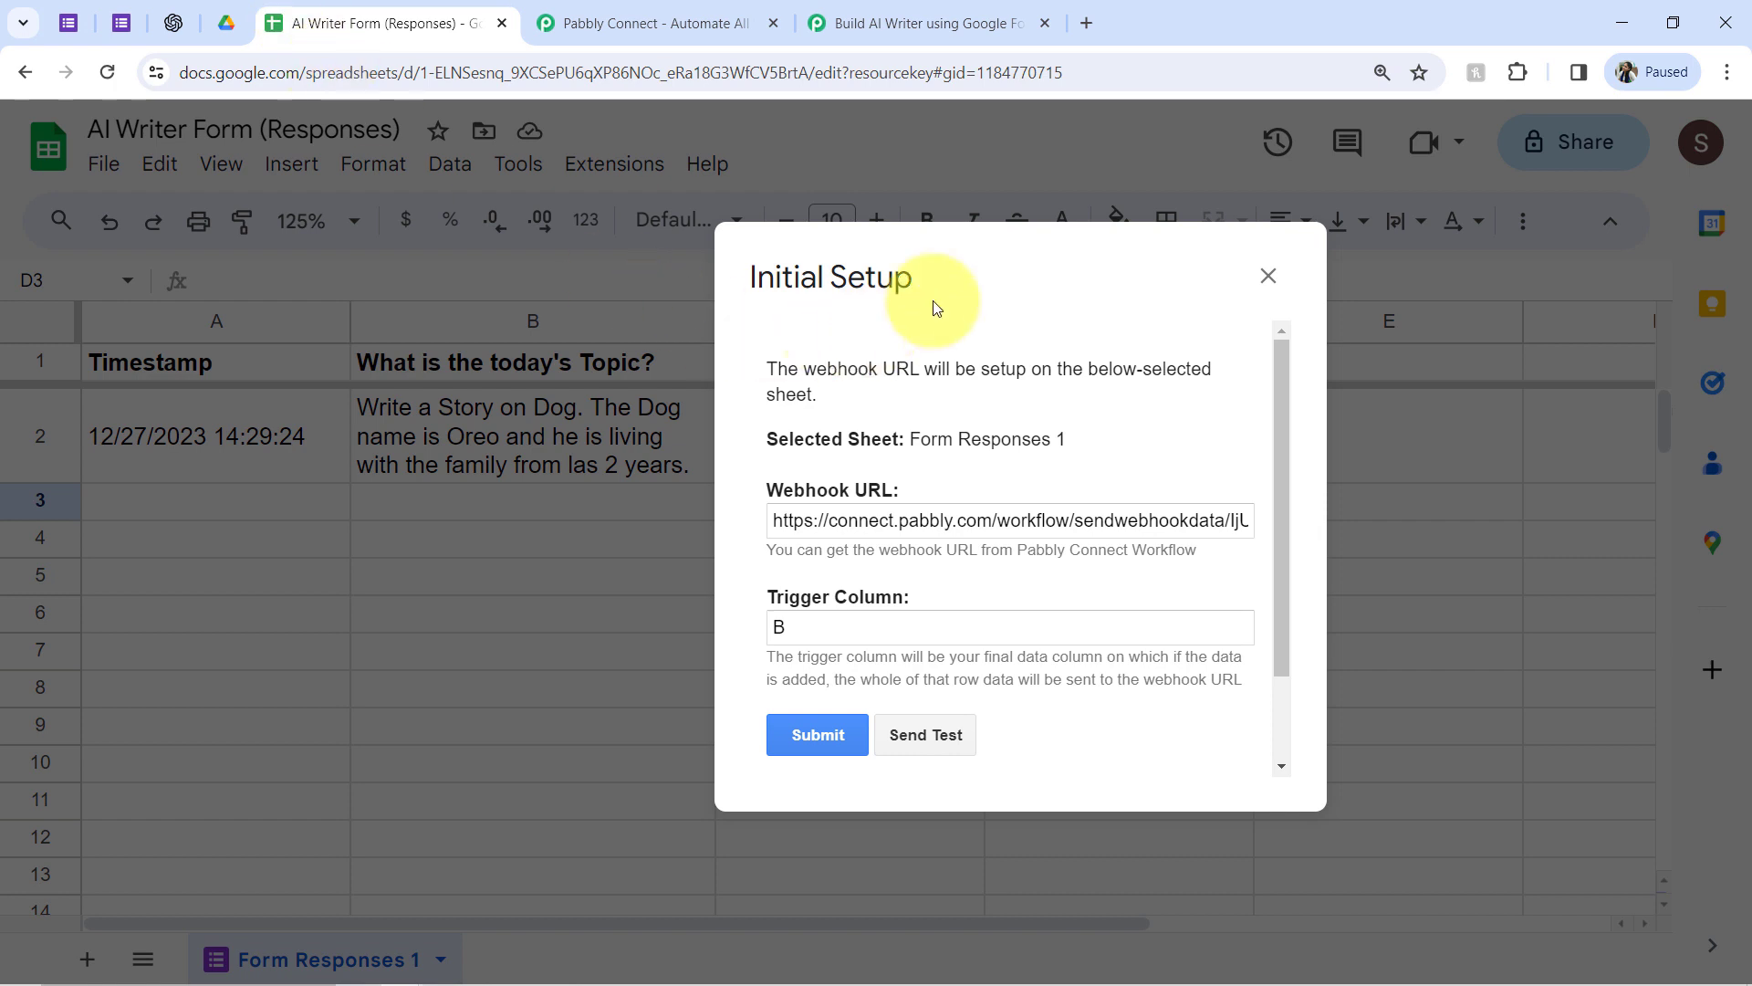
left_click(1268, 284)
left_click(539, 443)
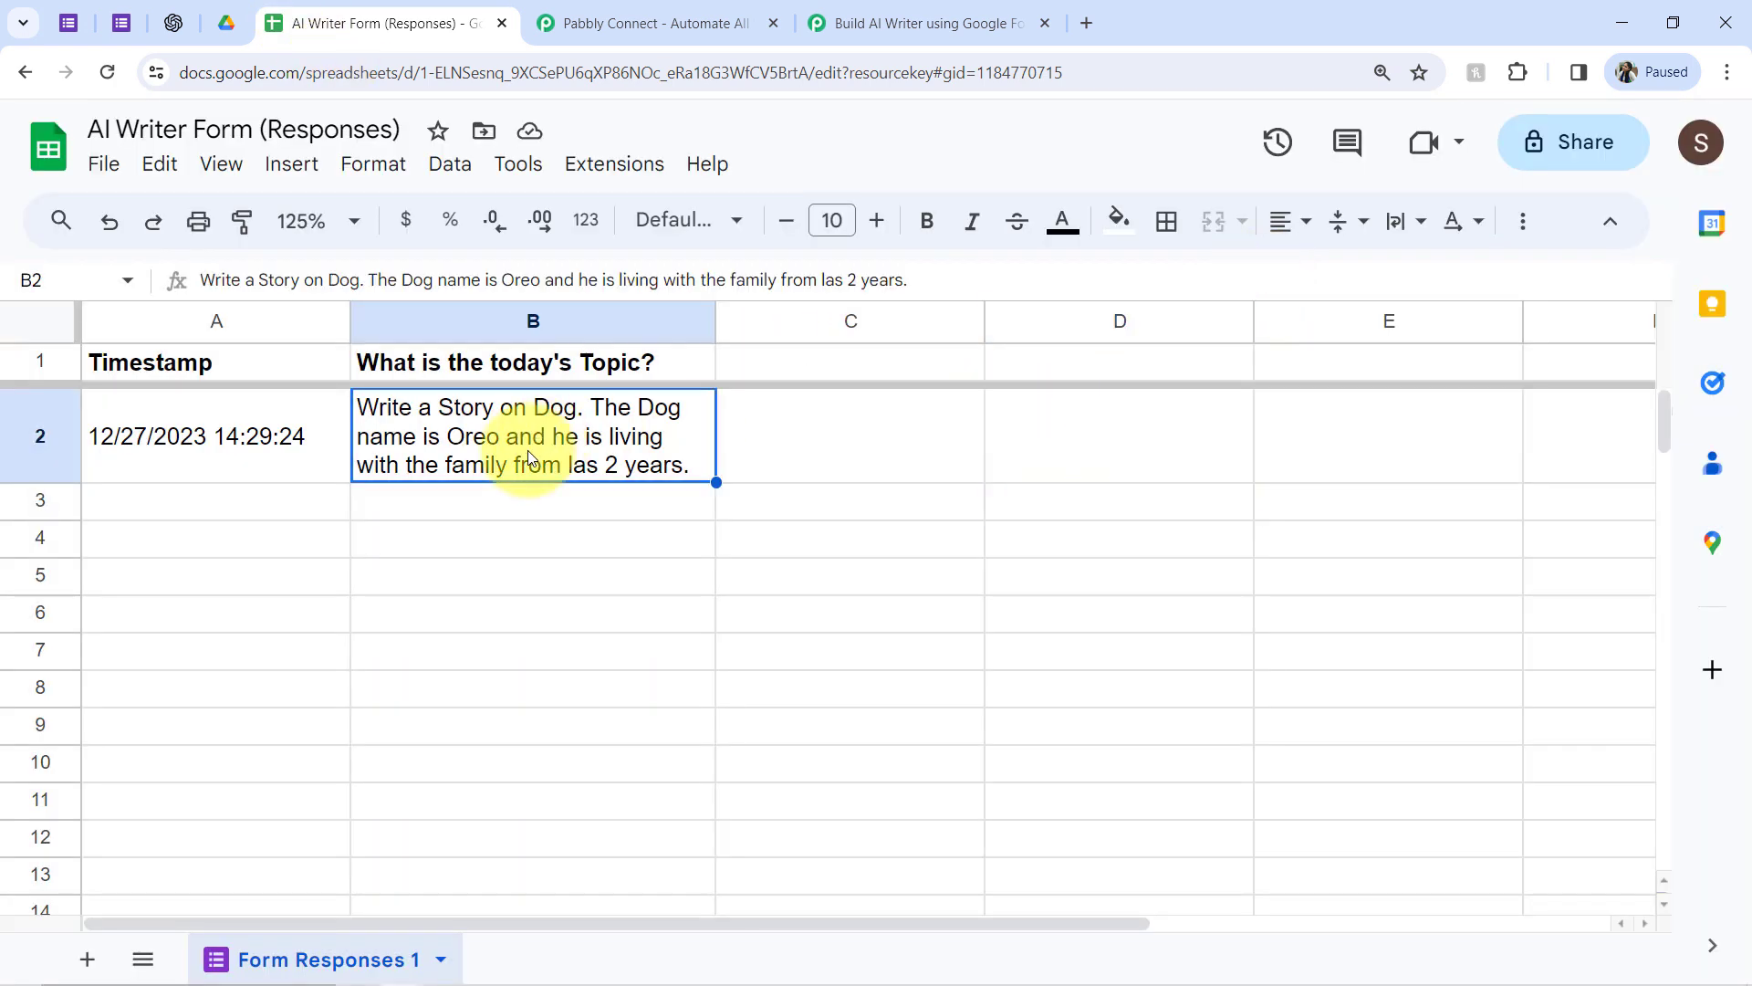
double_click(653, 422)
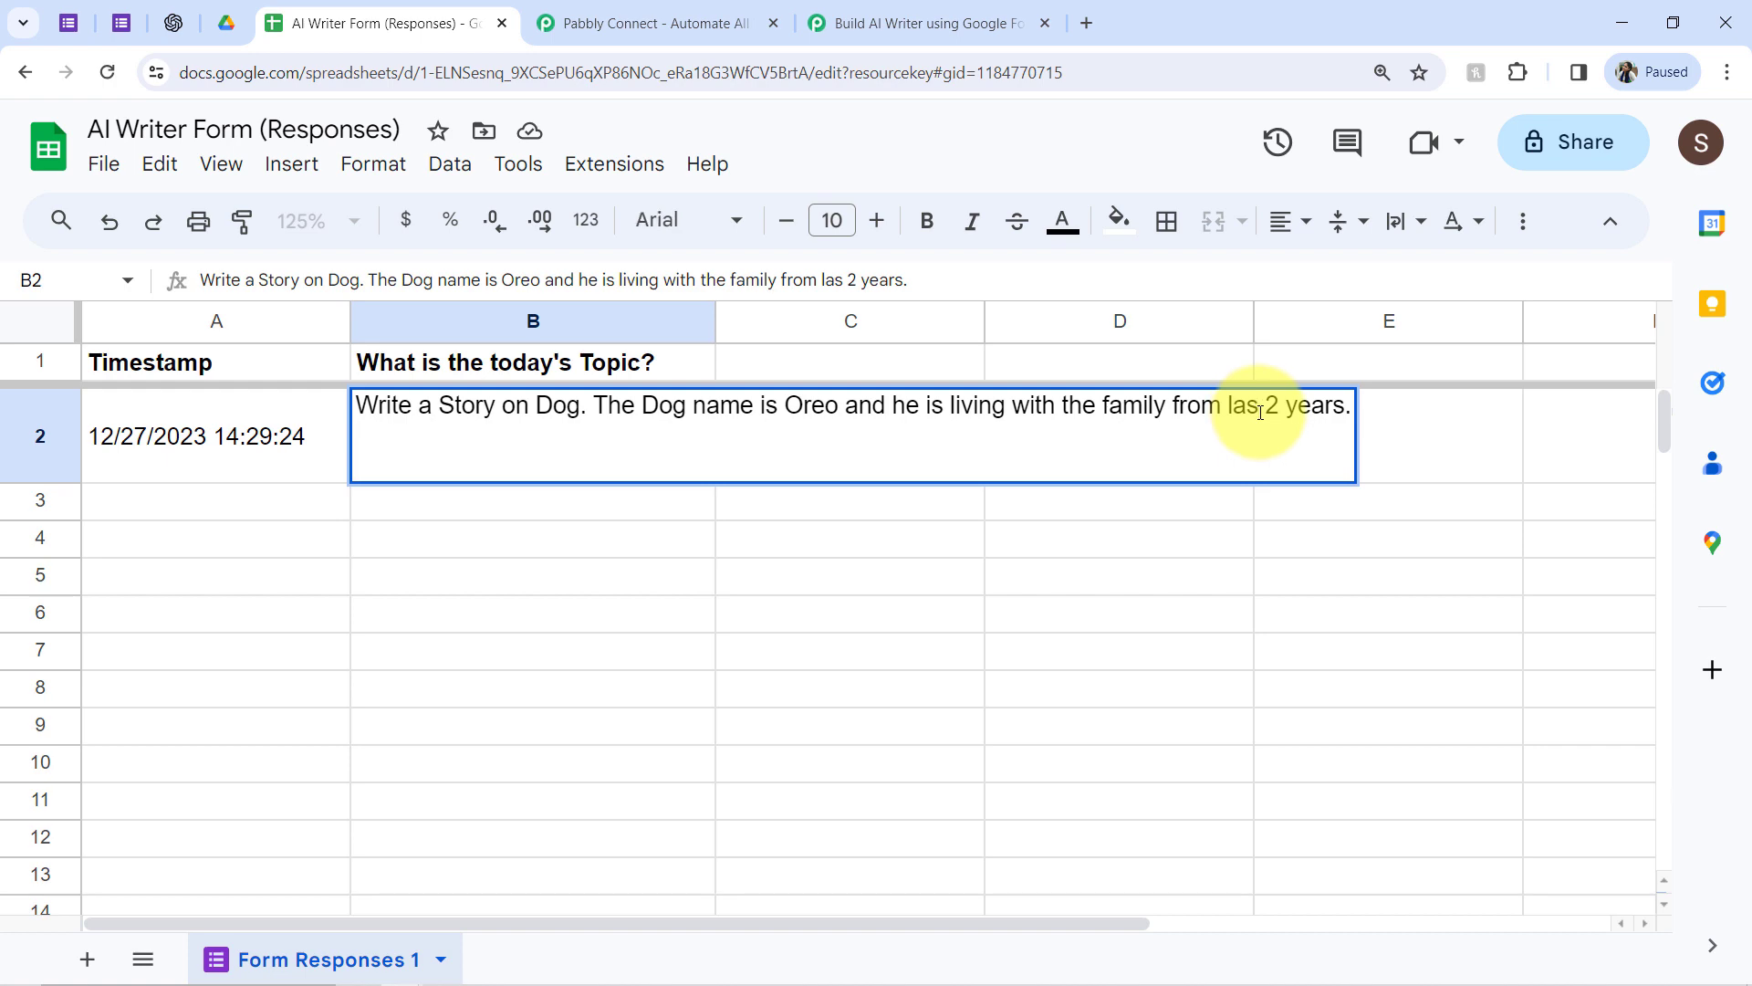
left_click(1261, 412)
type("t")
left_click(1114, 573)
Start recapturing the webhook response in the Pabbly Connect workflow and return to the response sheet
left_click(913, 20)
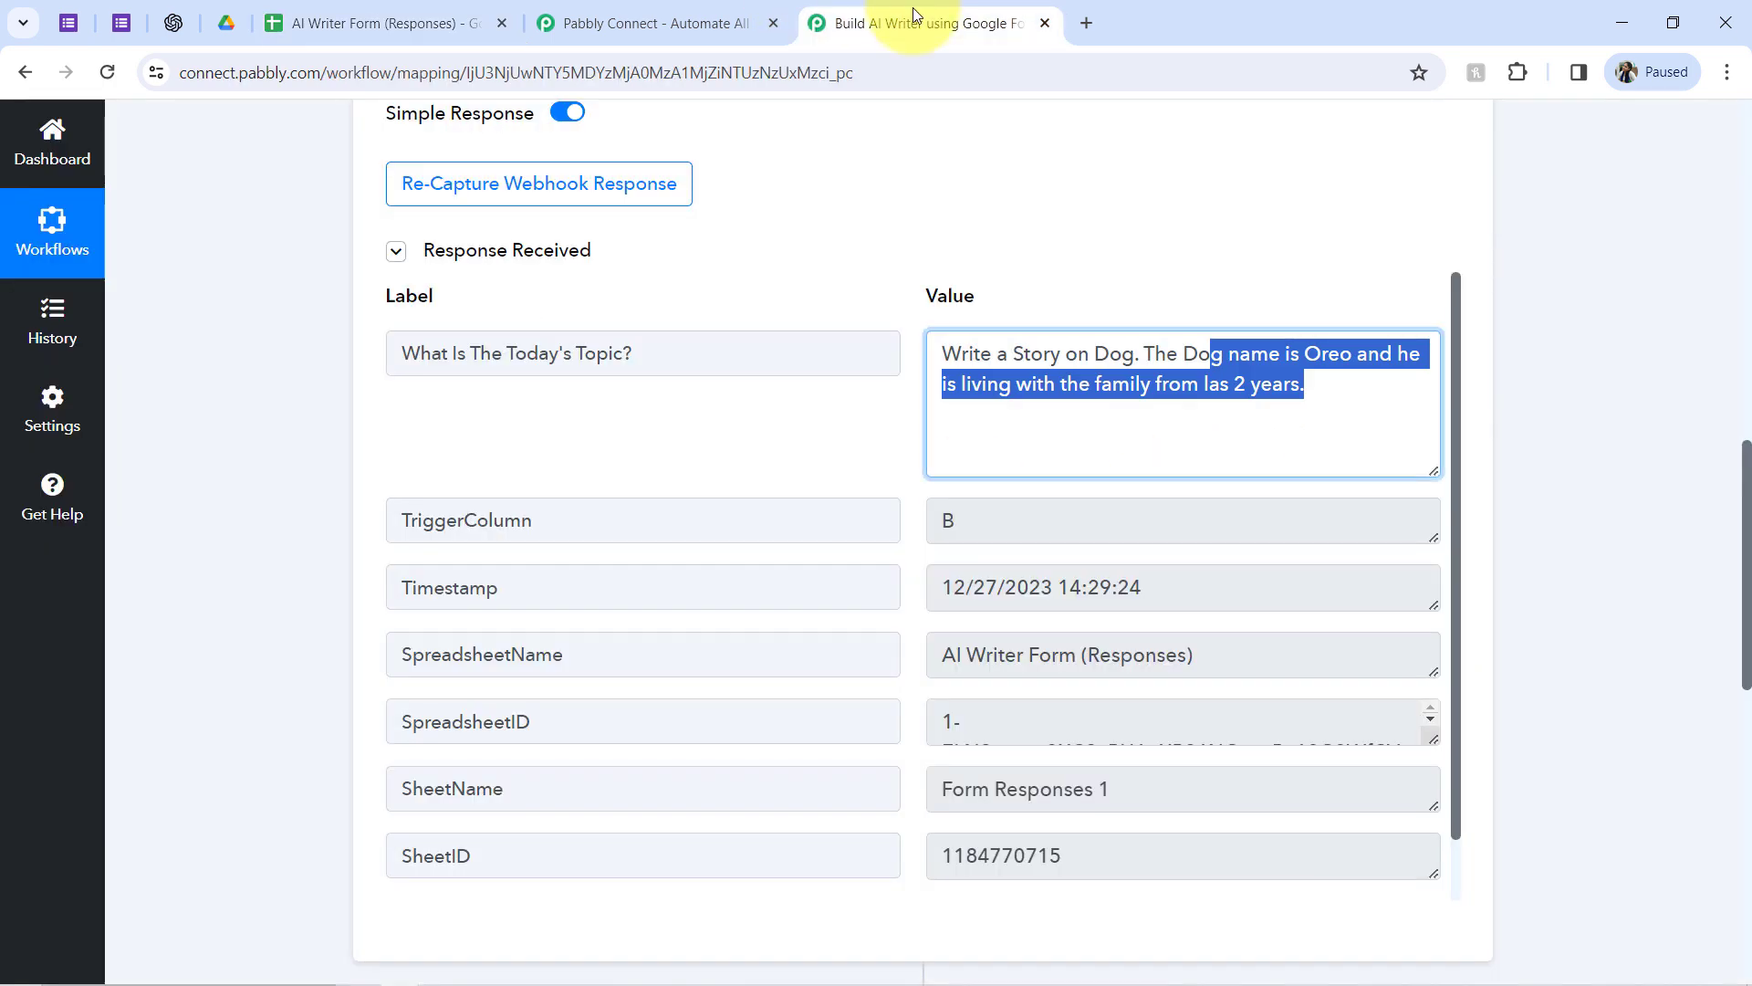
left_click(447, 208)
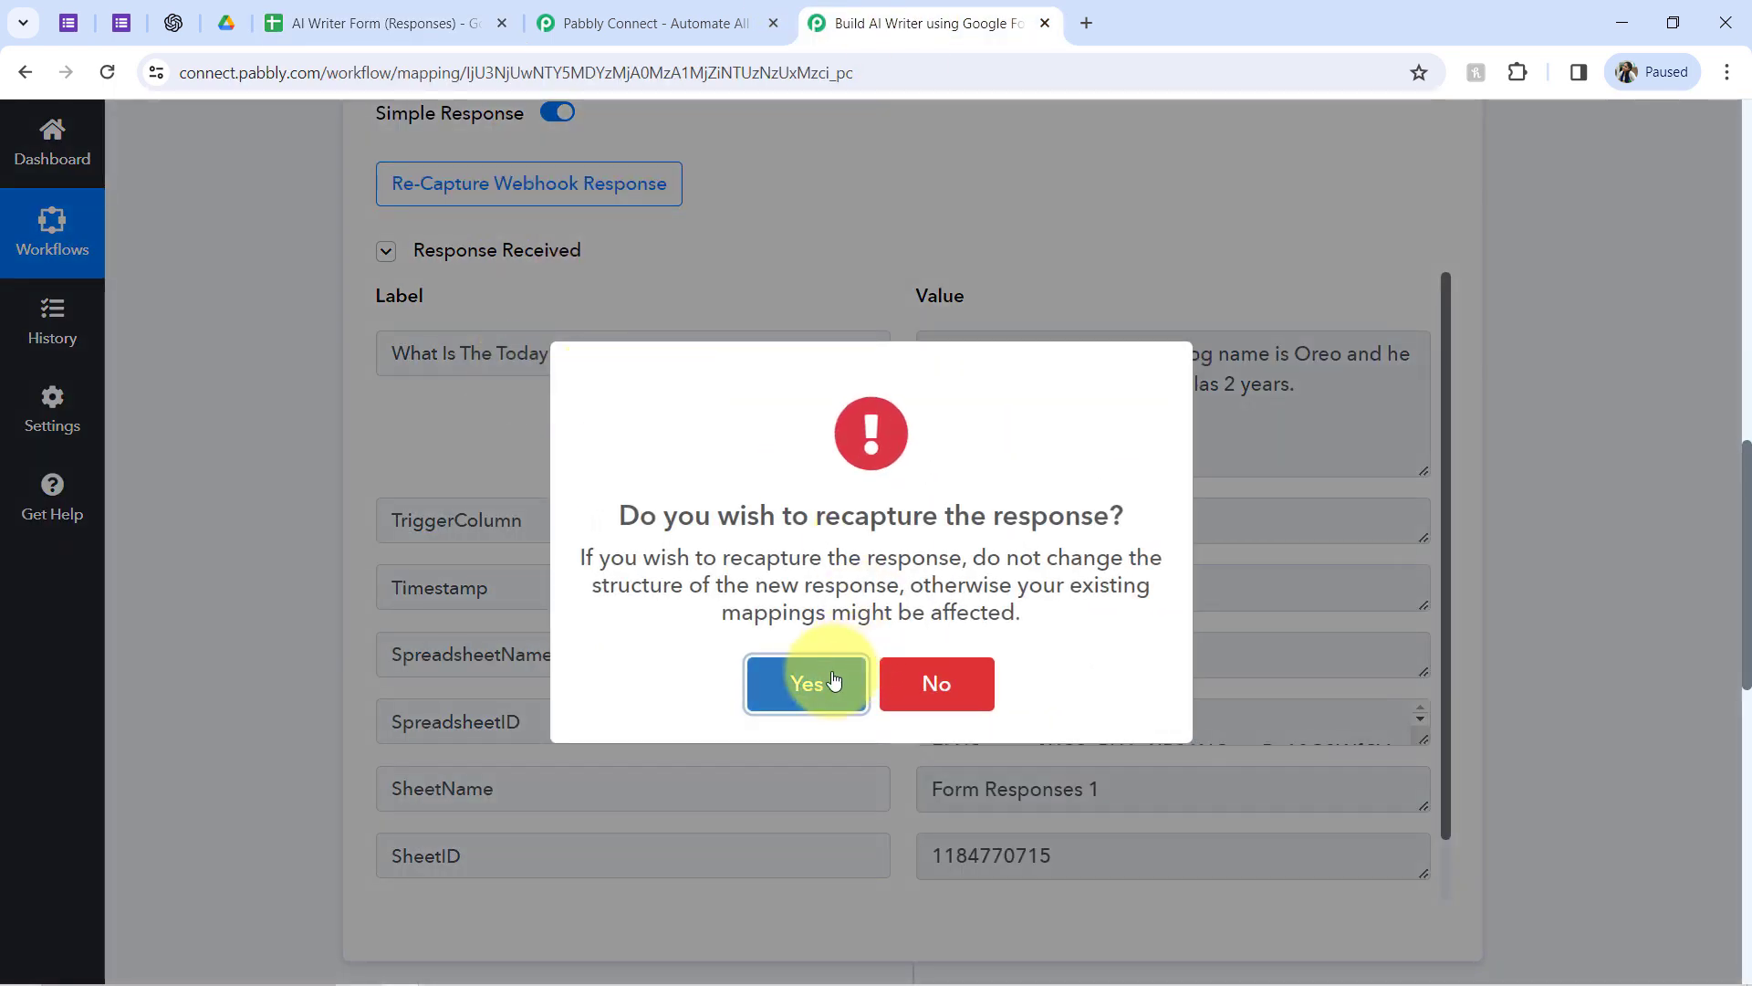
left_click(790, 686)
left_click(466, 11)
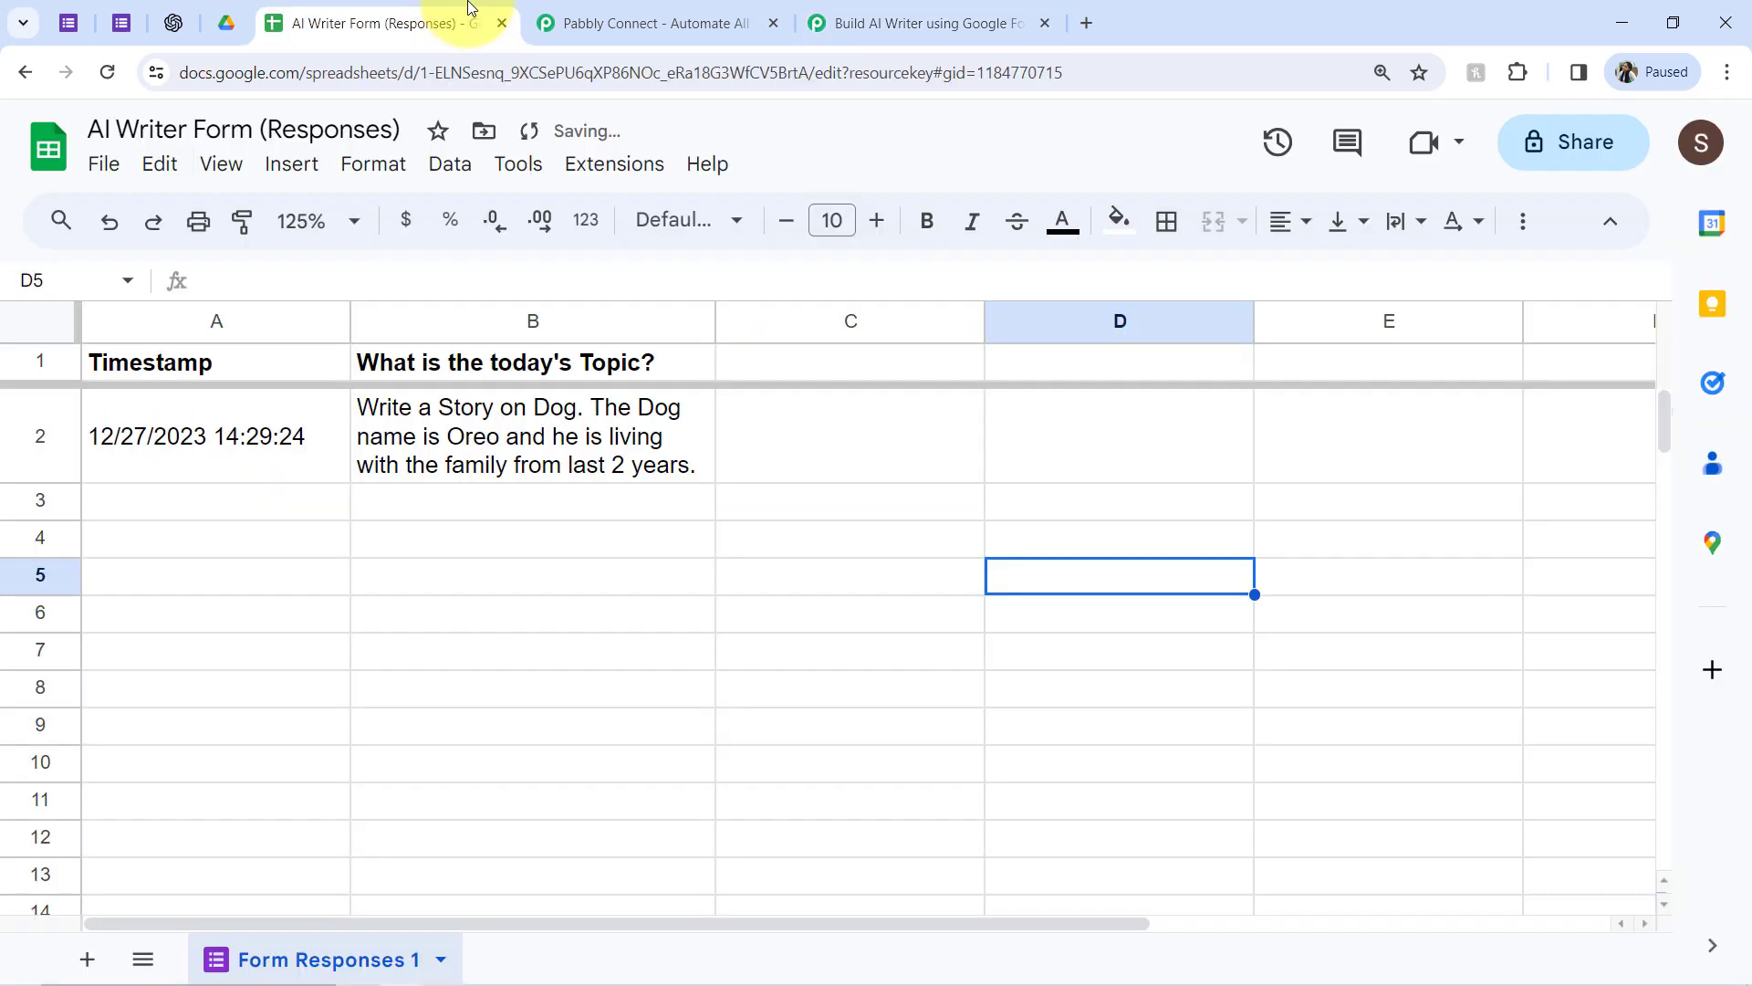
Open the Pabbly Connect Webhooks Initial Setup for the response sheet and copy the webhook URL from the workflow's Google Forms trigger
left_click(580, 178)
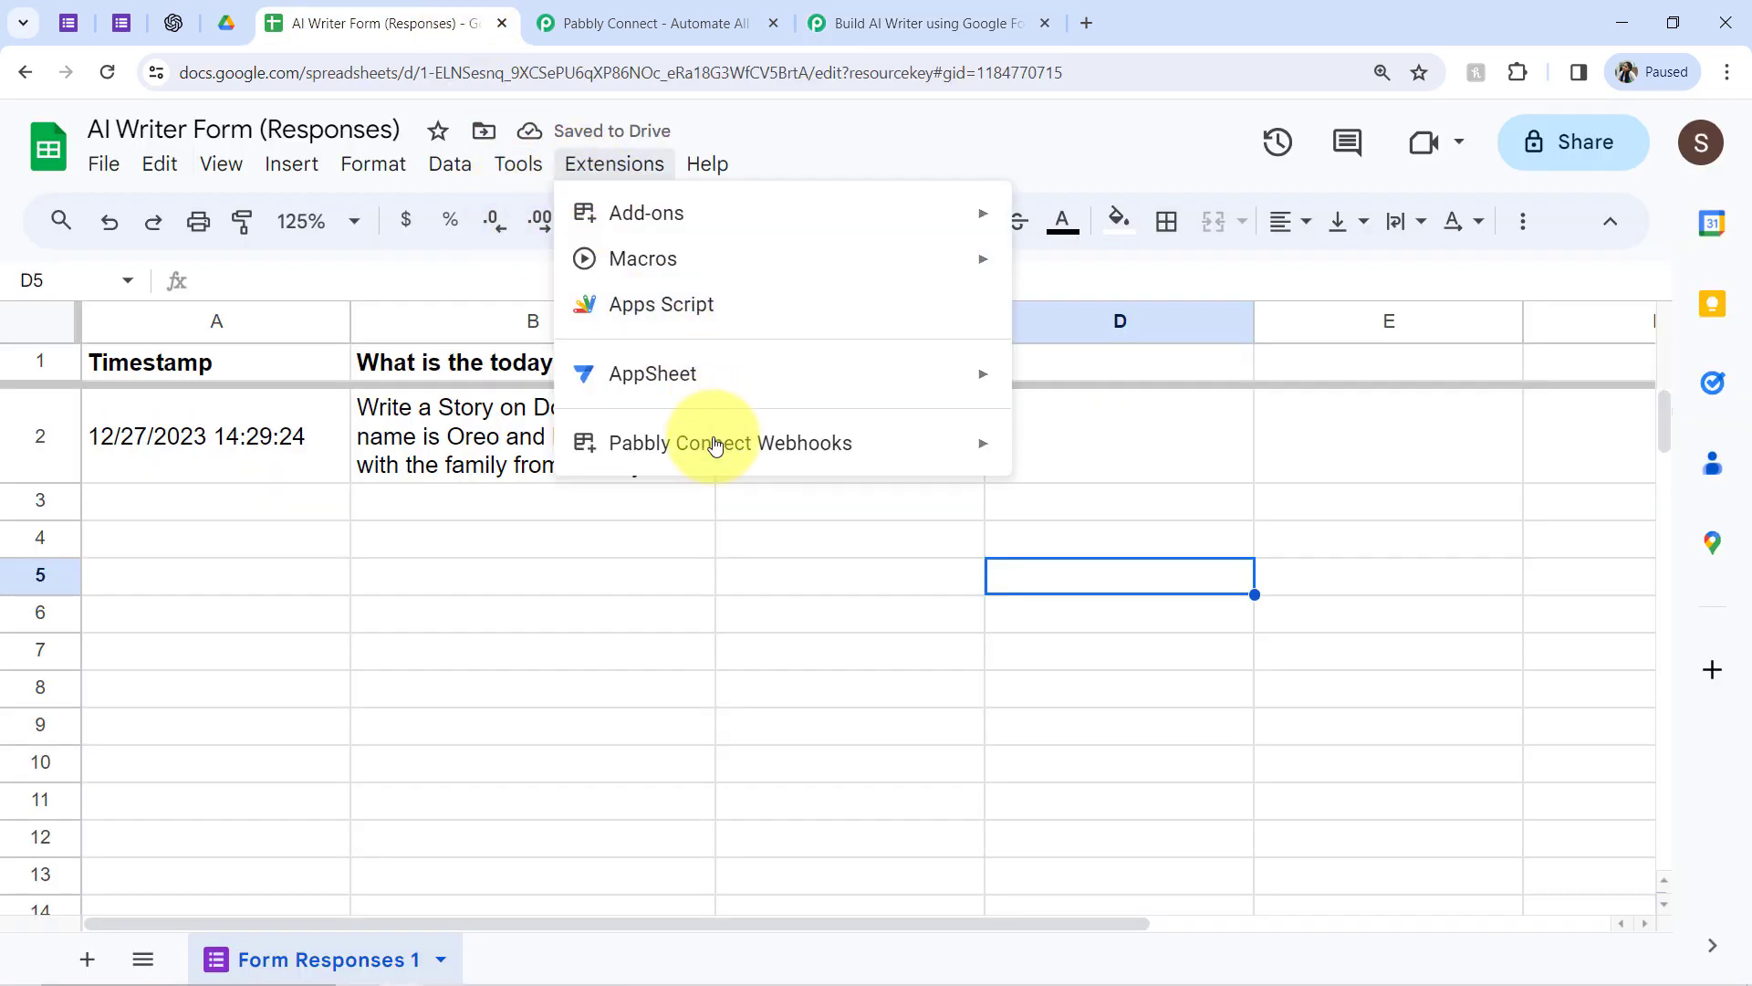
mouse_move(769, 445)
left_click(1089, 458)
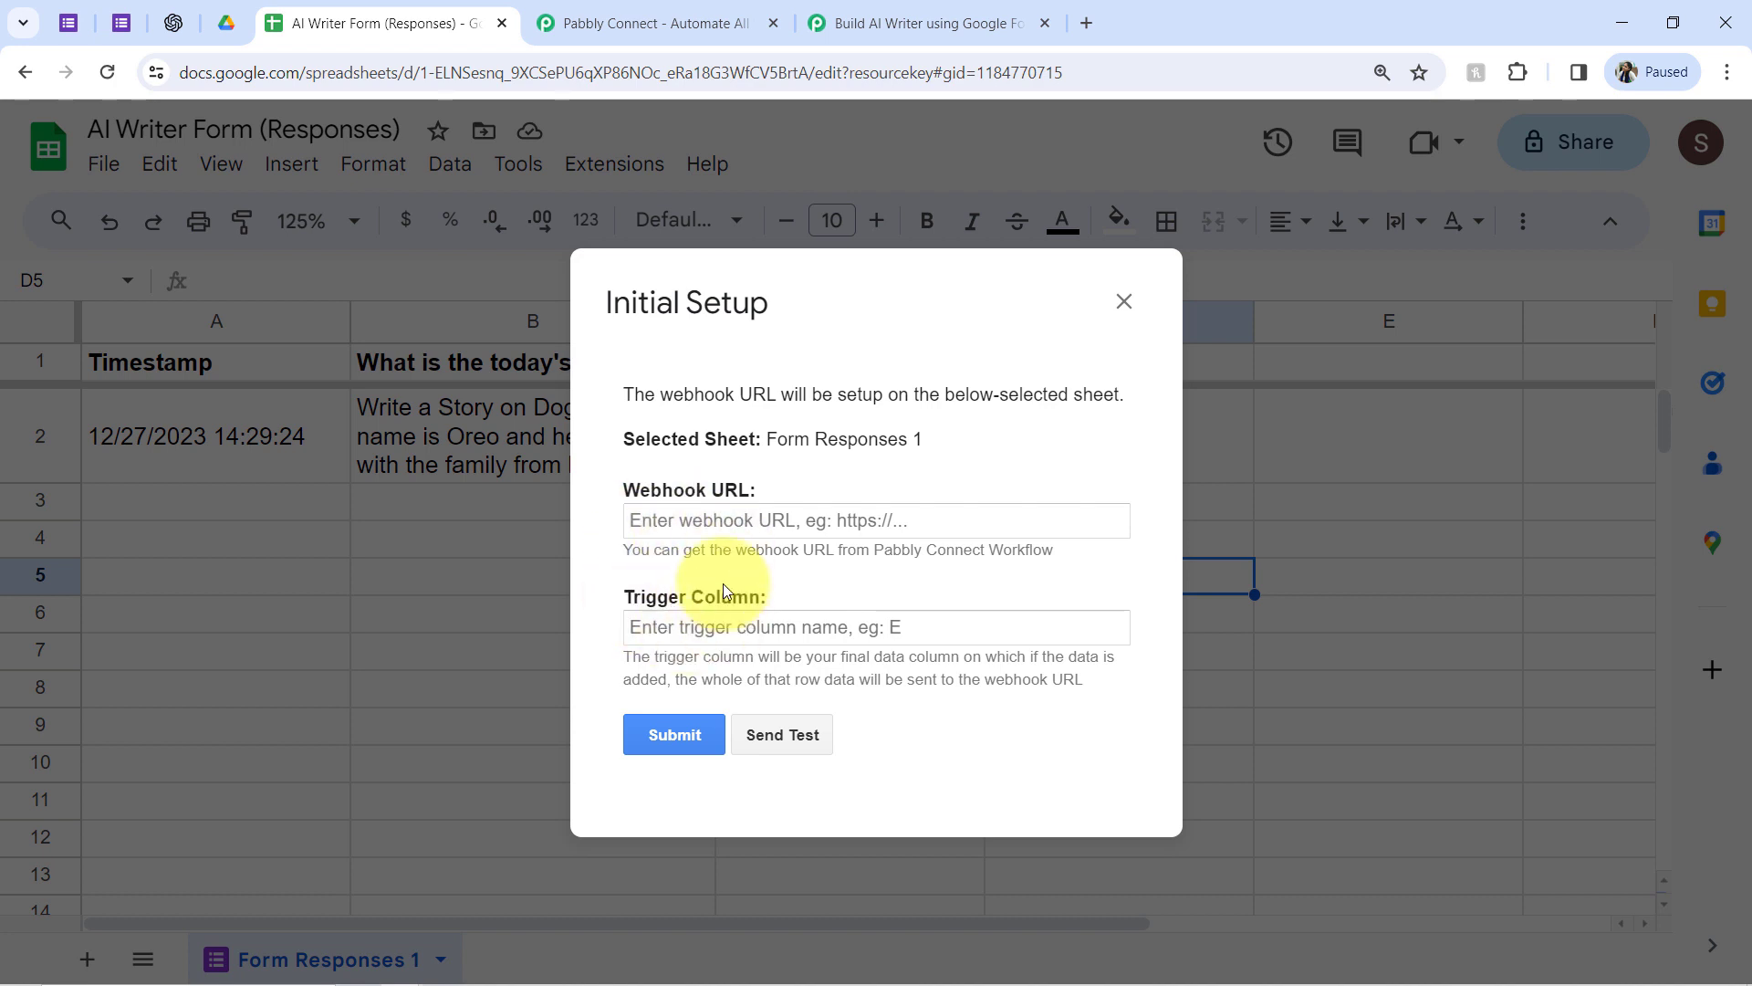
left_click(655, 534)
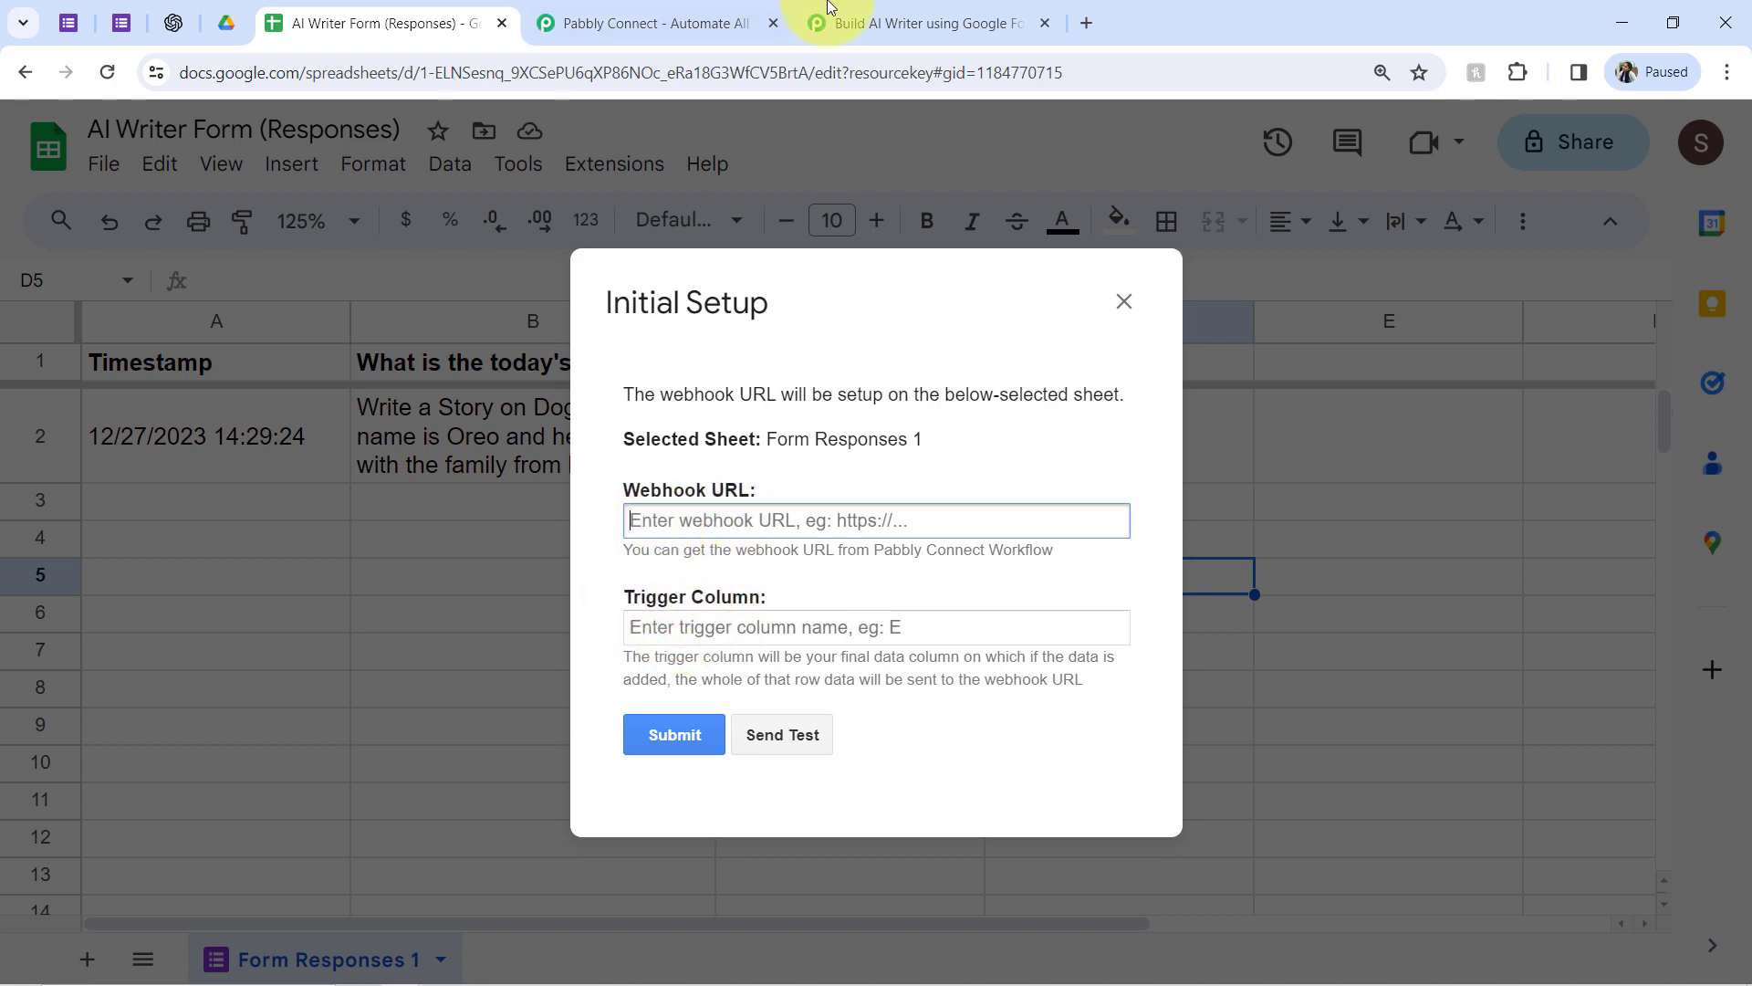
left_click(897, 22)
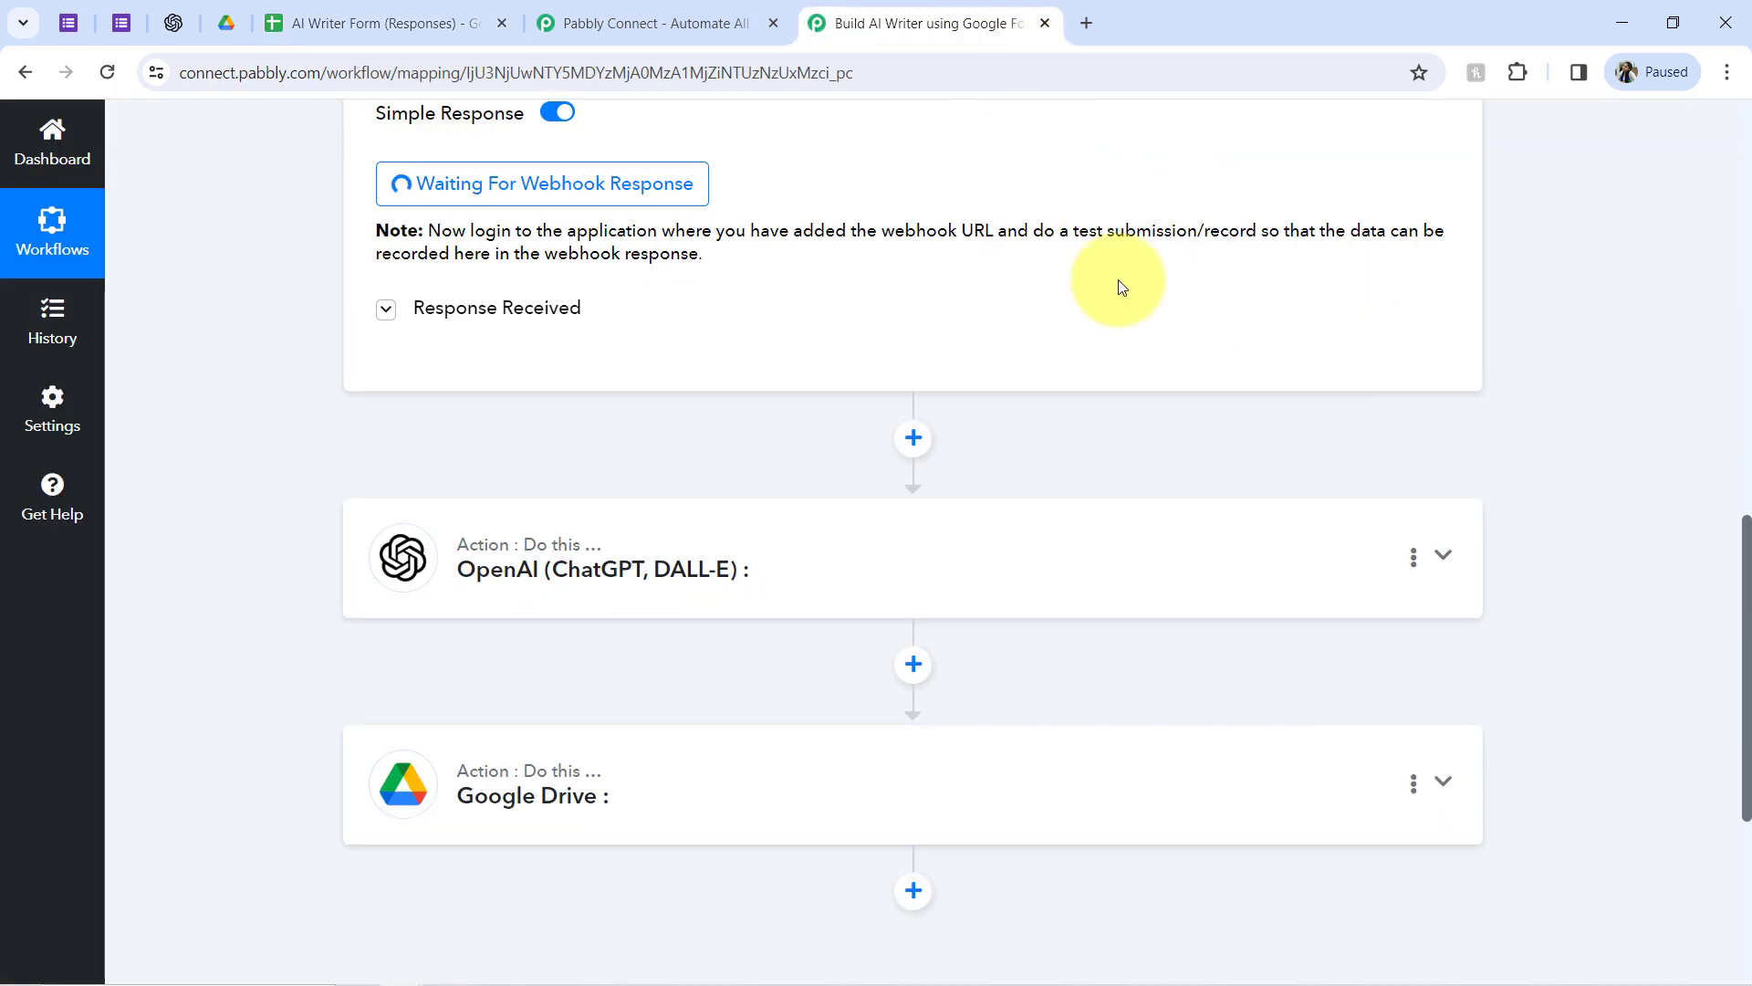
scroll(1743, 411, "up", 2)
scroll(1743, 365, "up", 5)
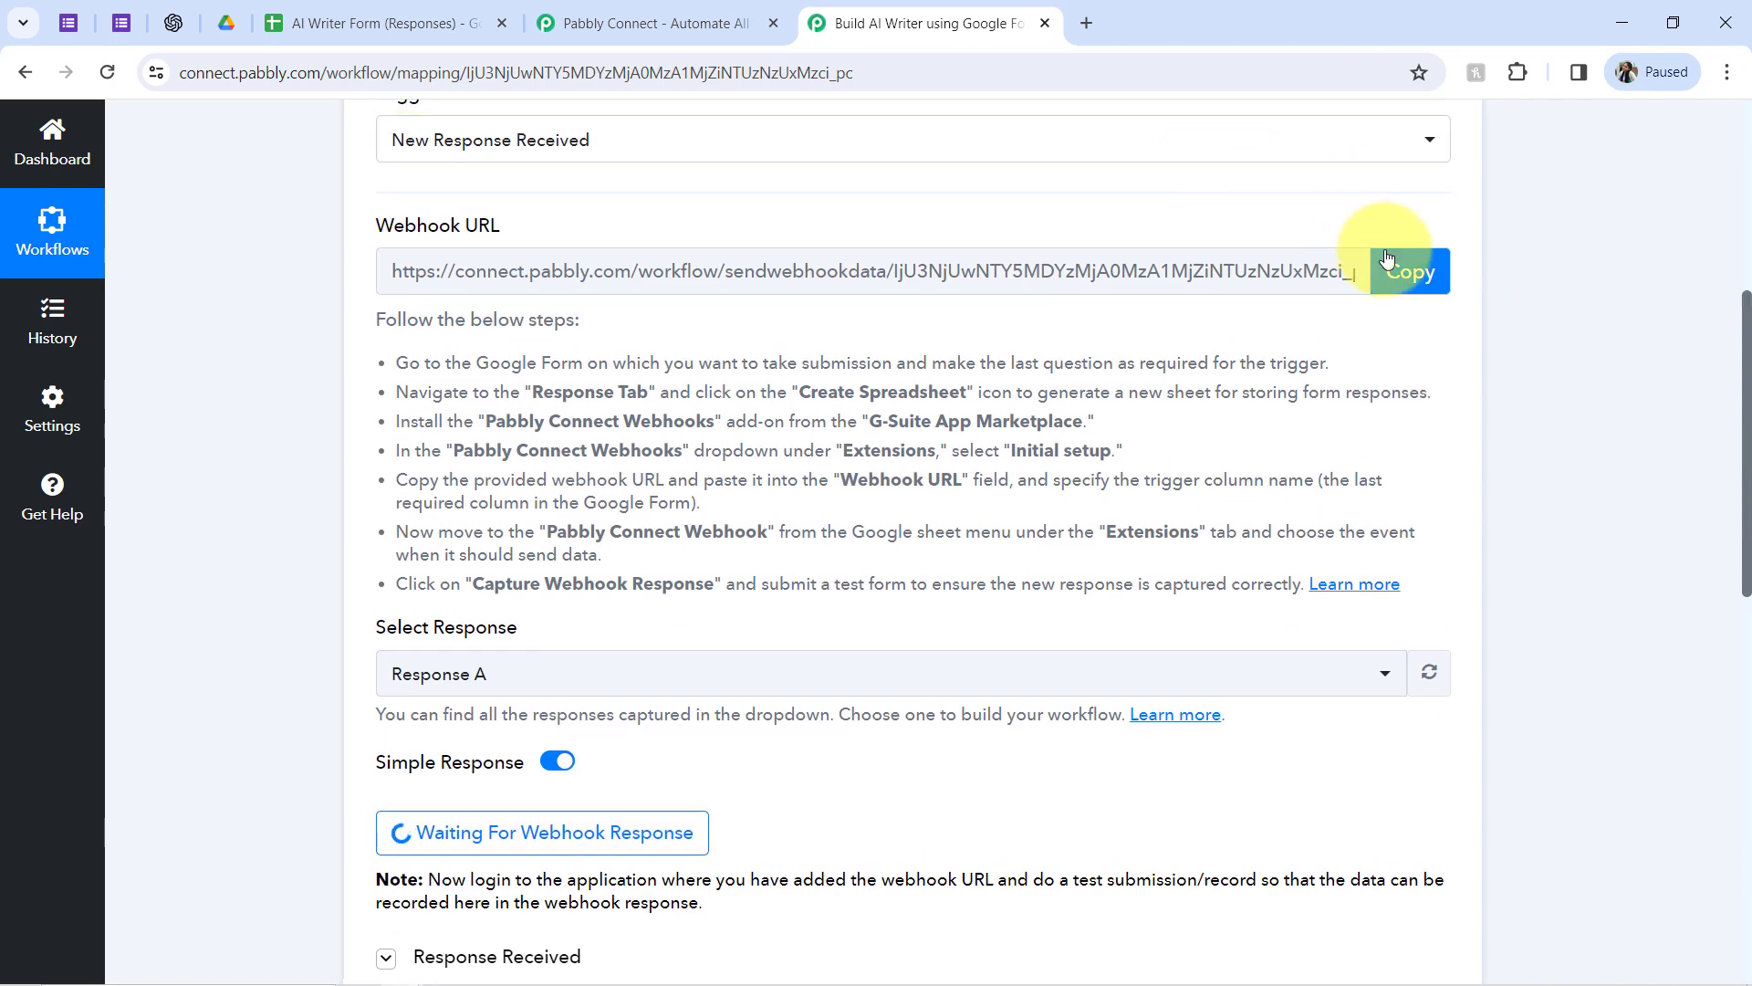
left_click(1408, 270)
Enter the copied webhook URL and trigger column B in the sheet's Initial Setup, and send a test
left_click(380, 6)
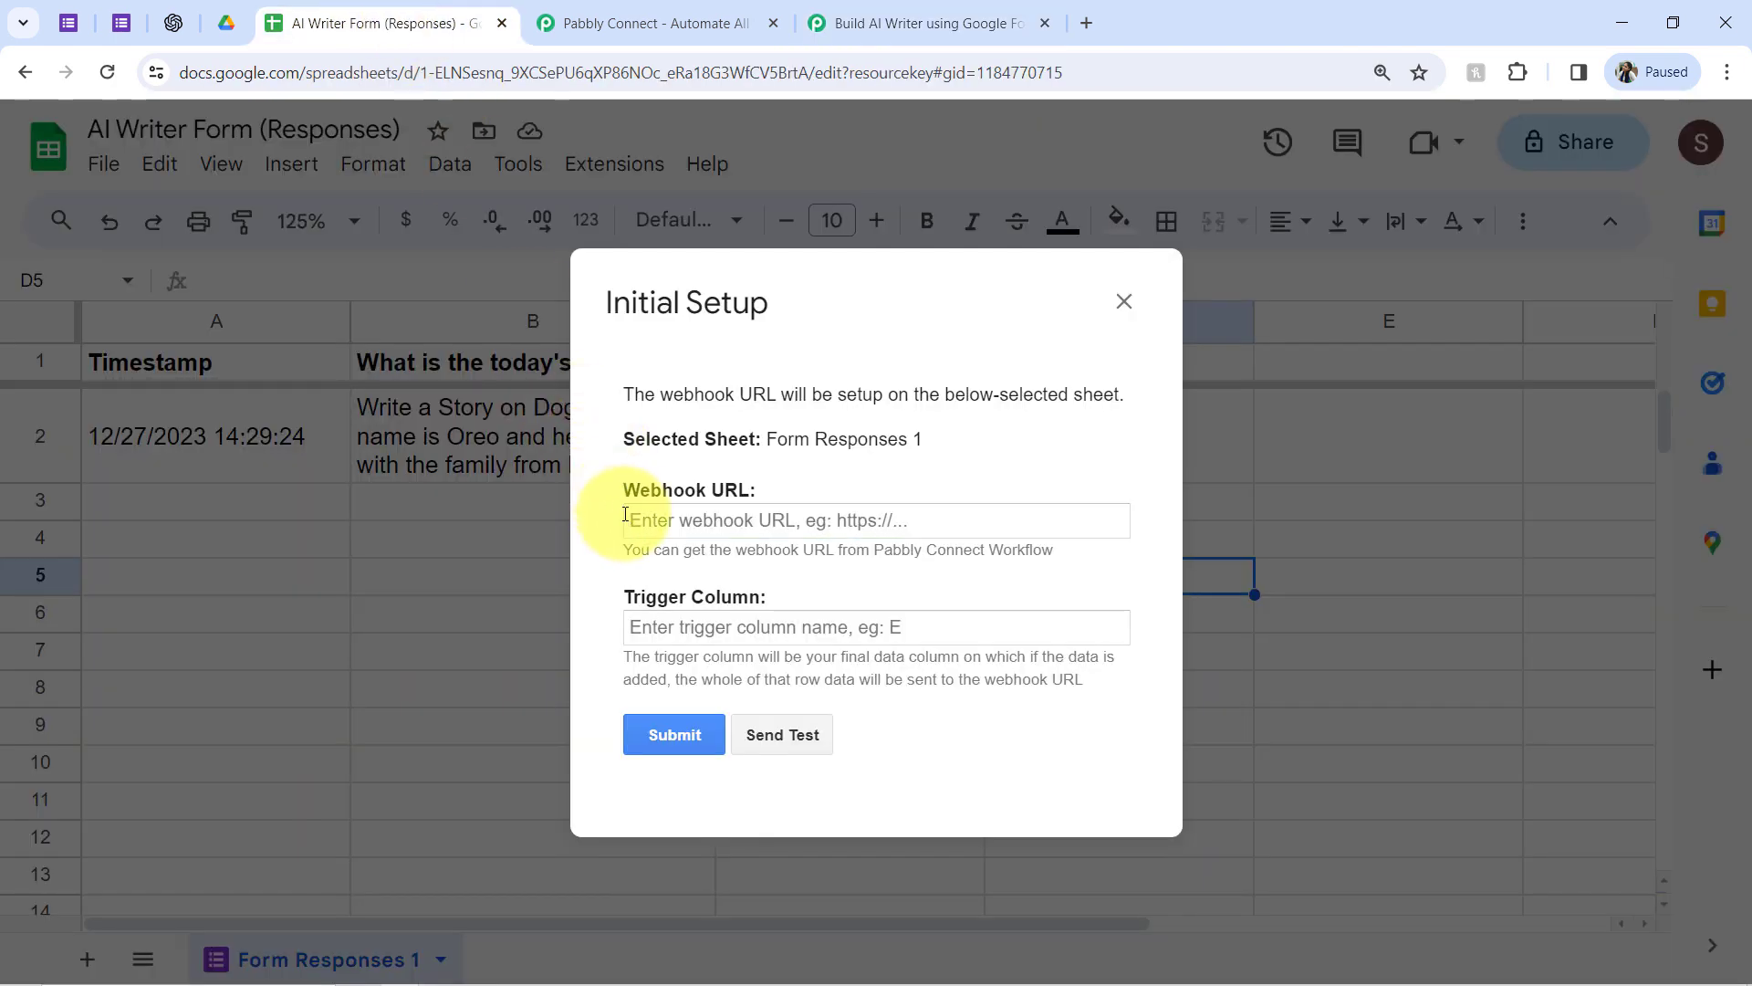
left_click(639, 521)
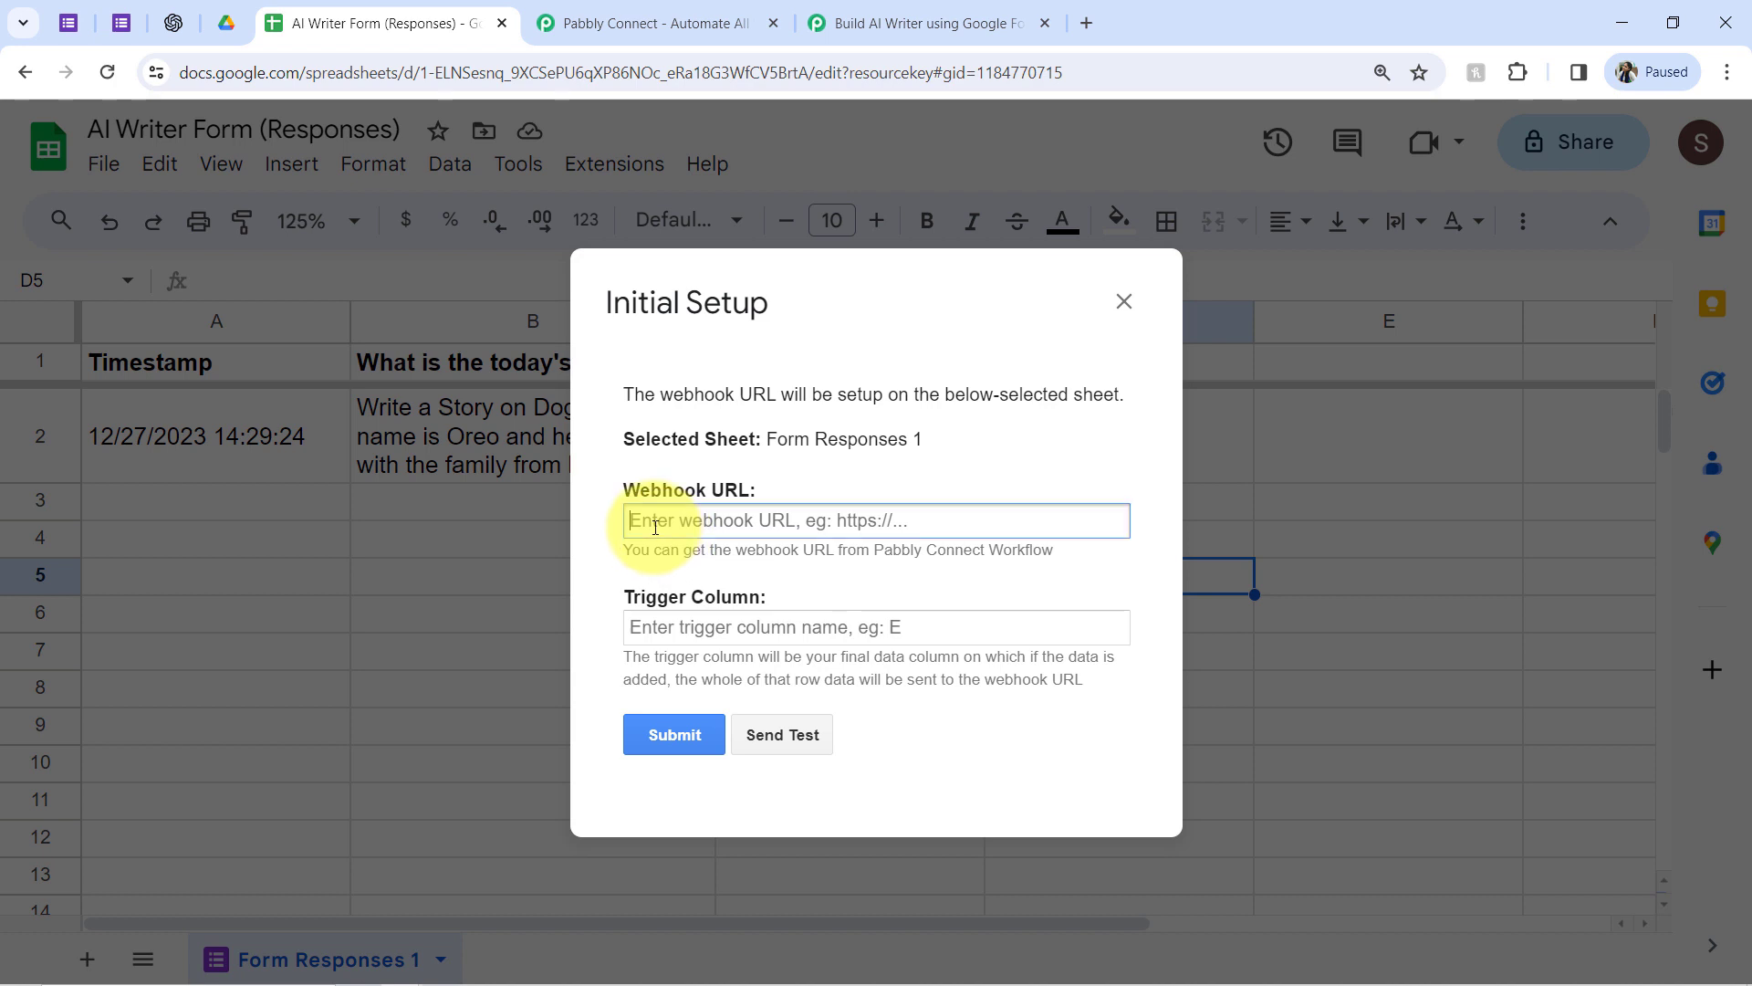
key("ctrl+v")
left_click(666, 627)
type("B")
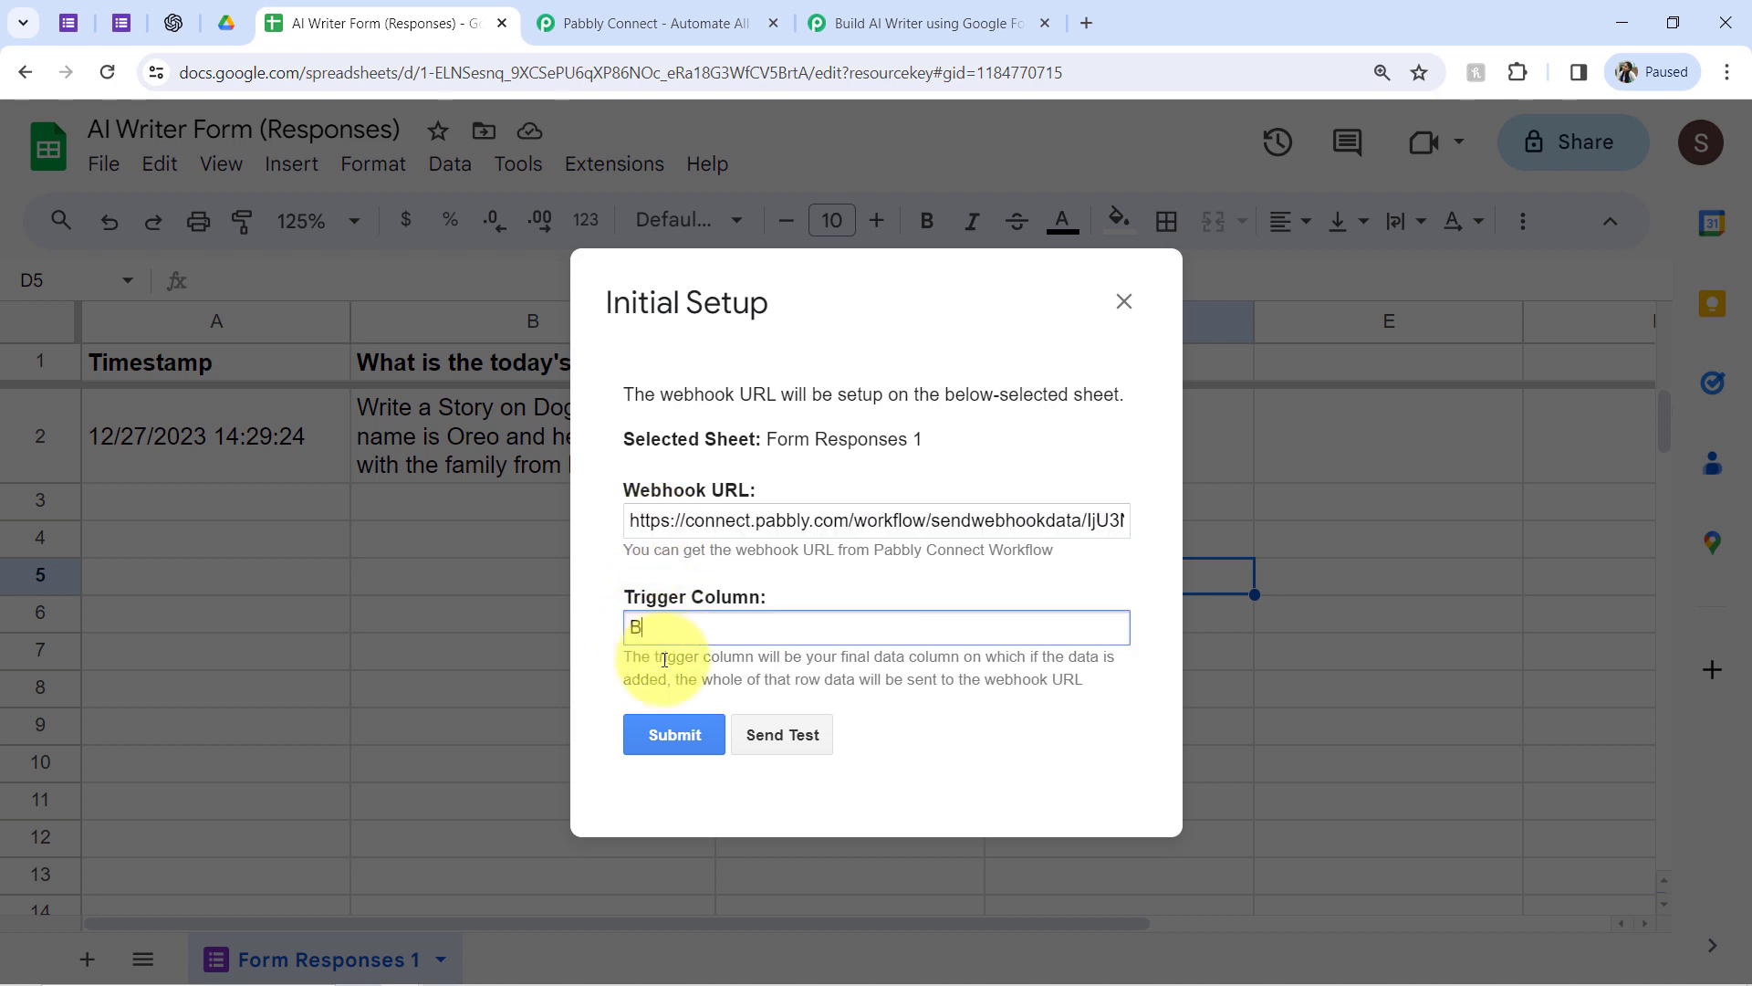
left_click(785, 747)
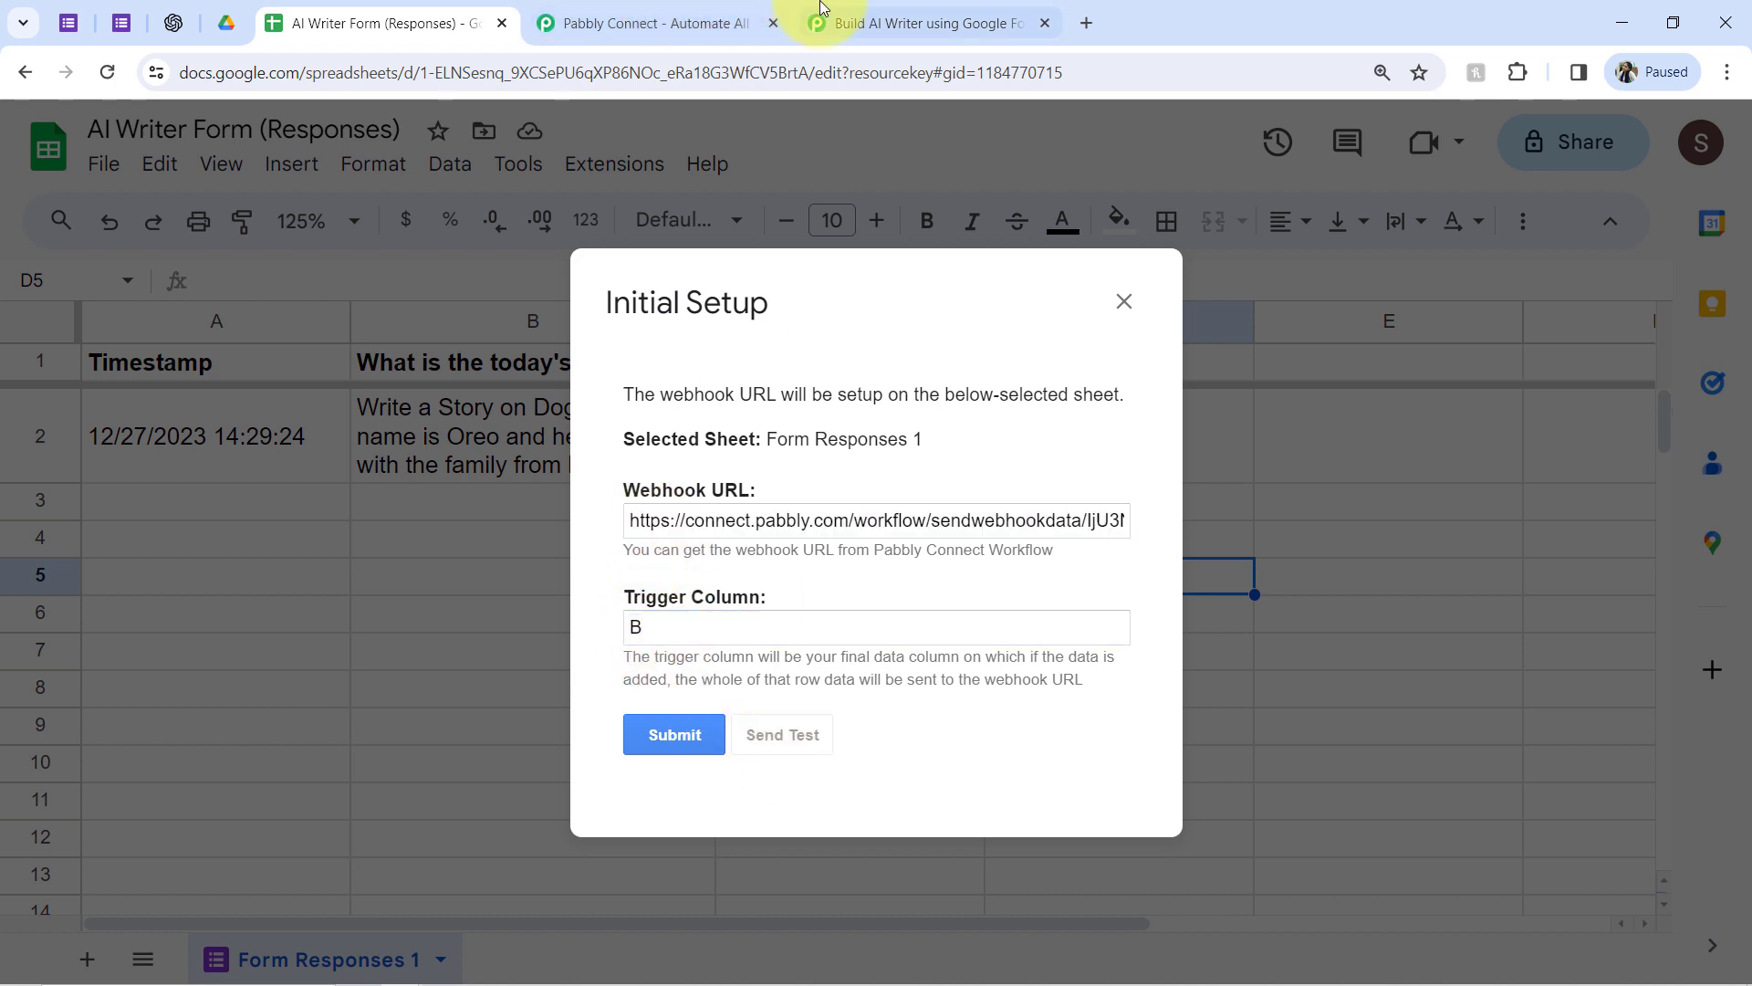
Examine the response captured by the Google Forms trigger, enlarging the topic value and checking the trigger column, timestamp, spreadsheet and row fields
left_click(861, 11)
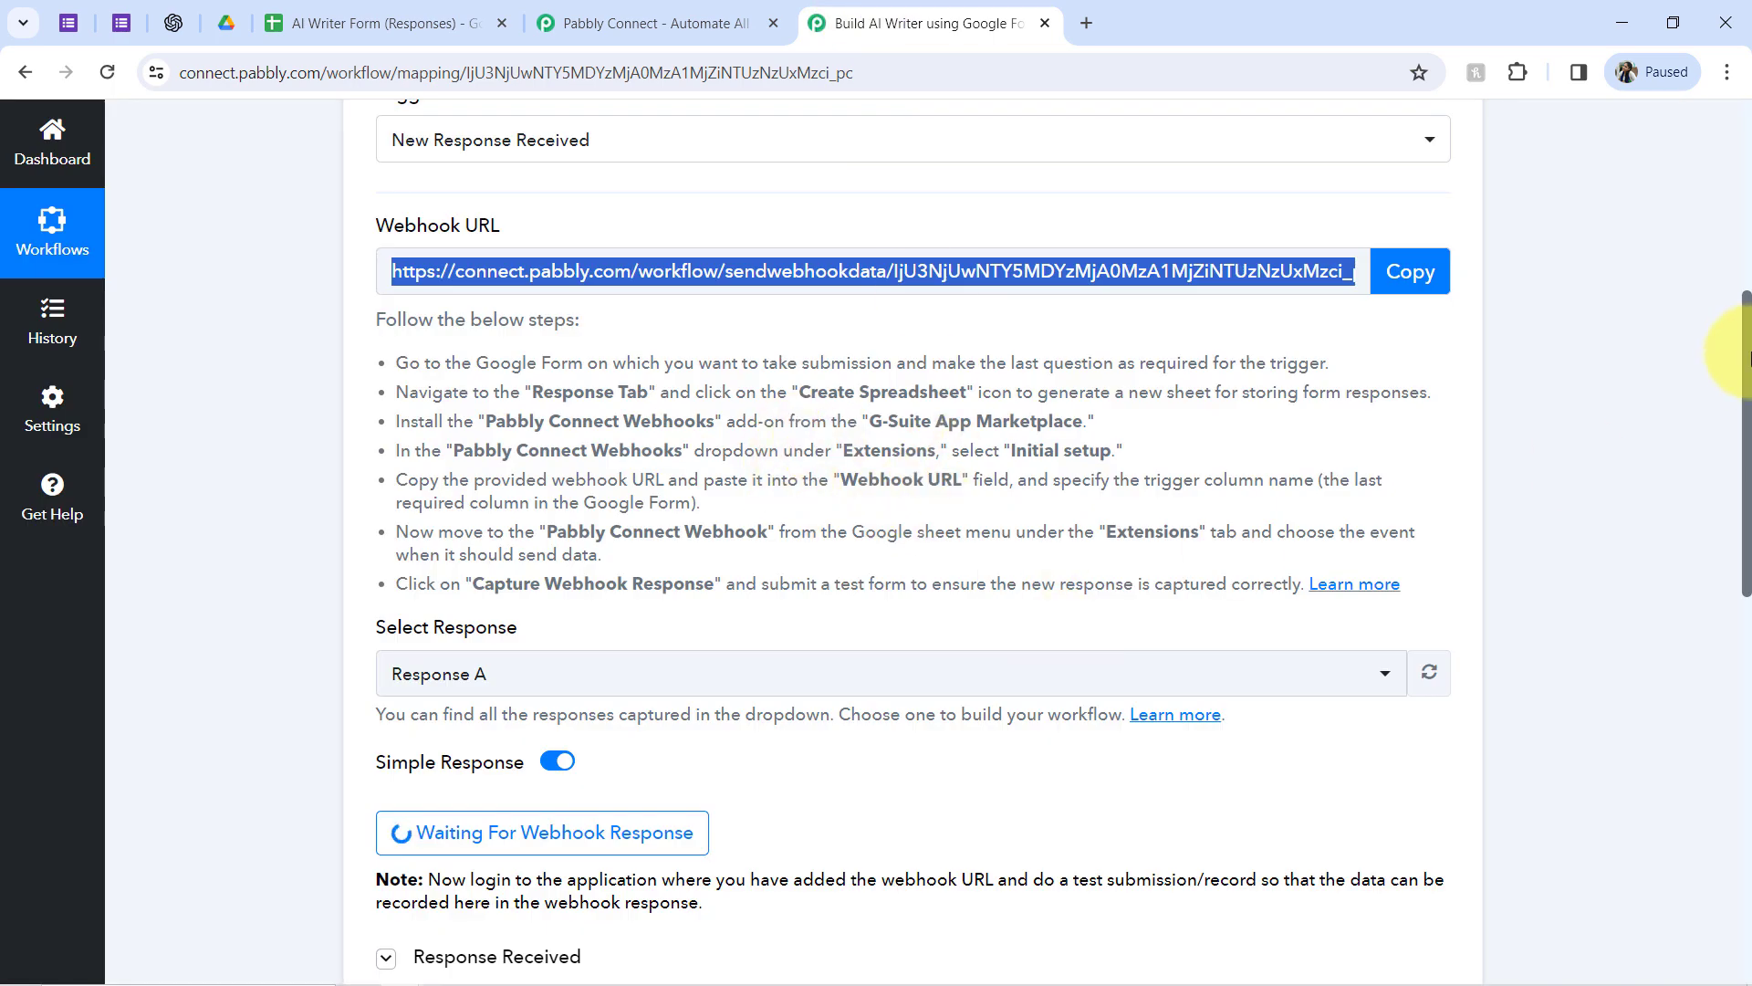
left_click_drag(1749, 358, 1730, 527)
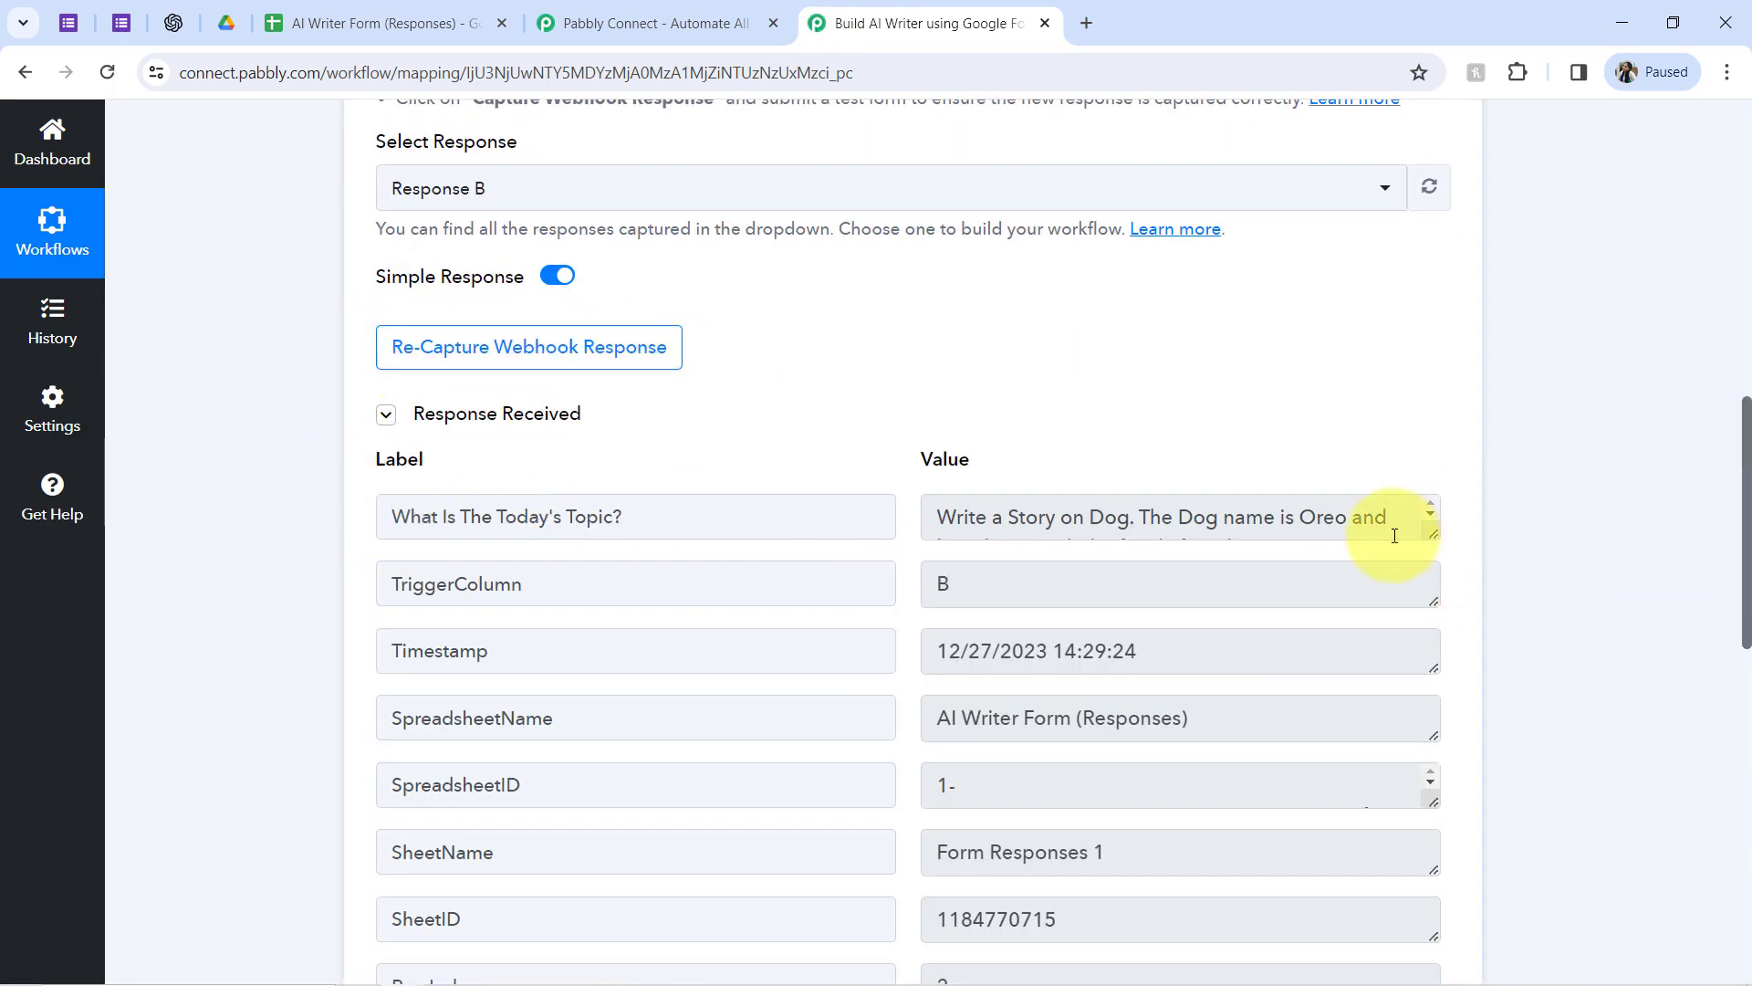
left_click_drag(1435, 534, 1425, 682)
left_click_drag(1104, 547, 1231, 547)
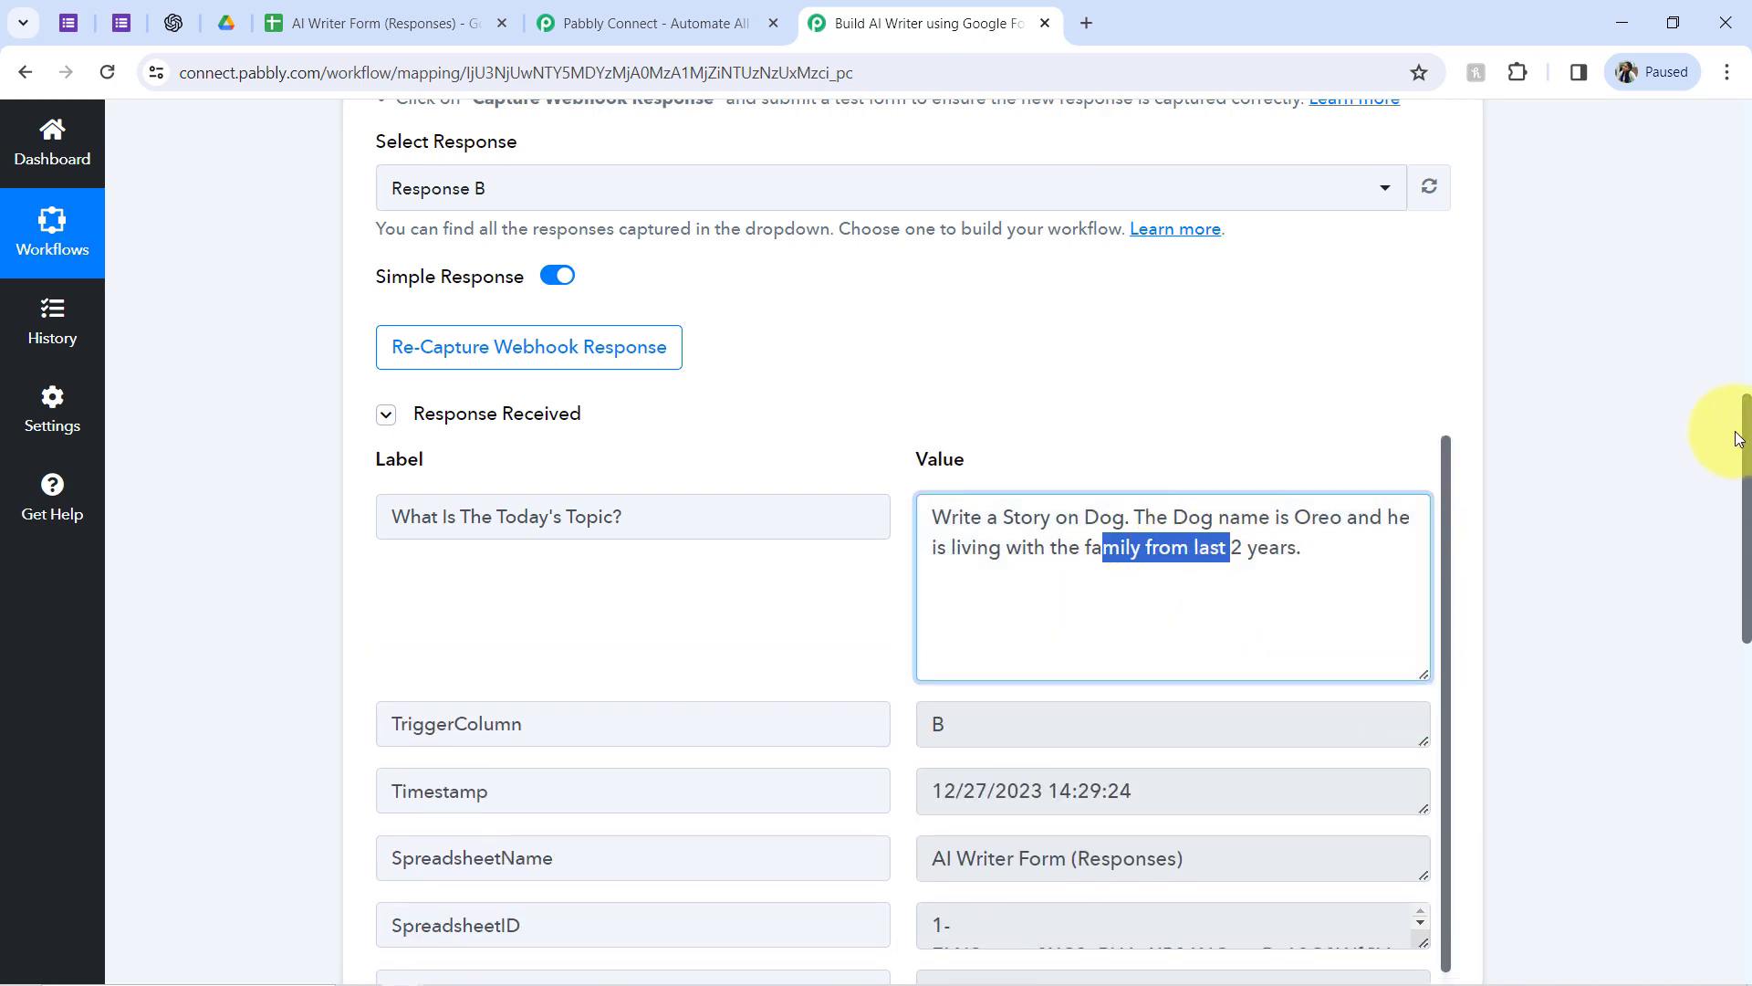
left_click_drag(1745, 438, 1741, 509)
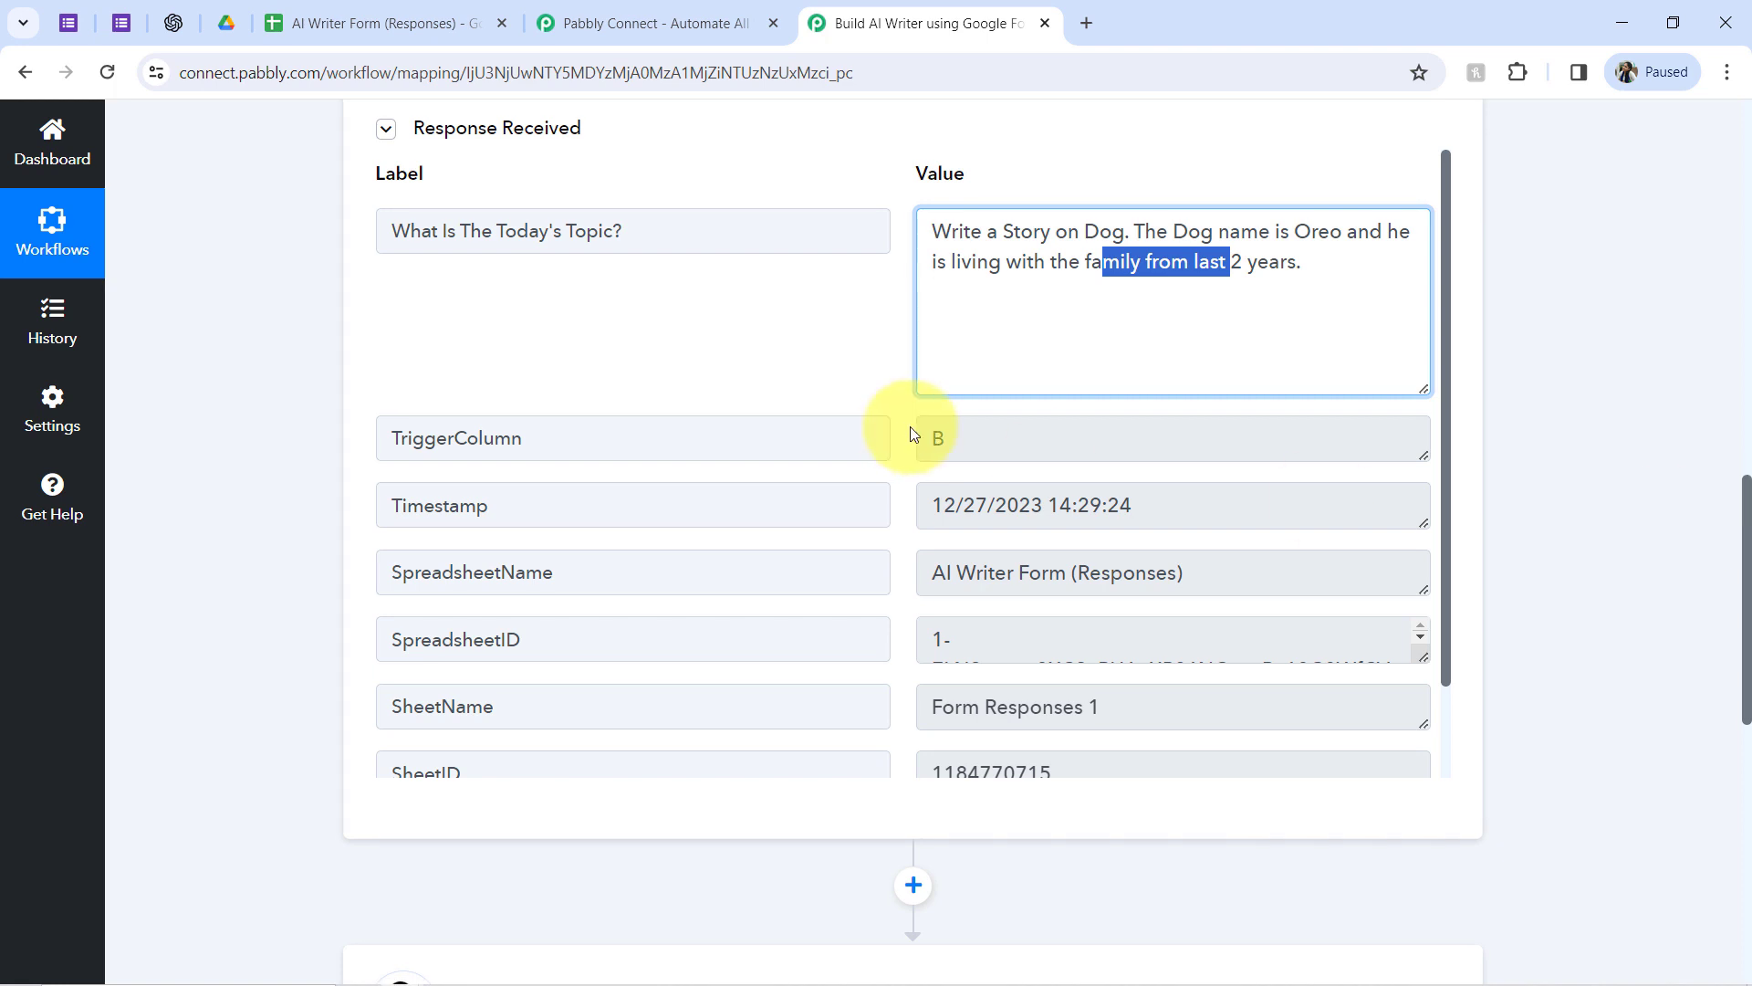
left_click(917, 431)
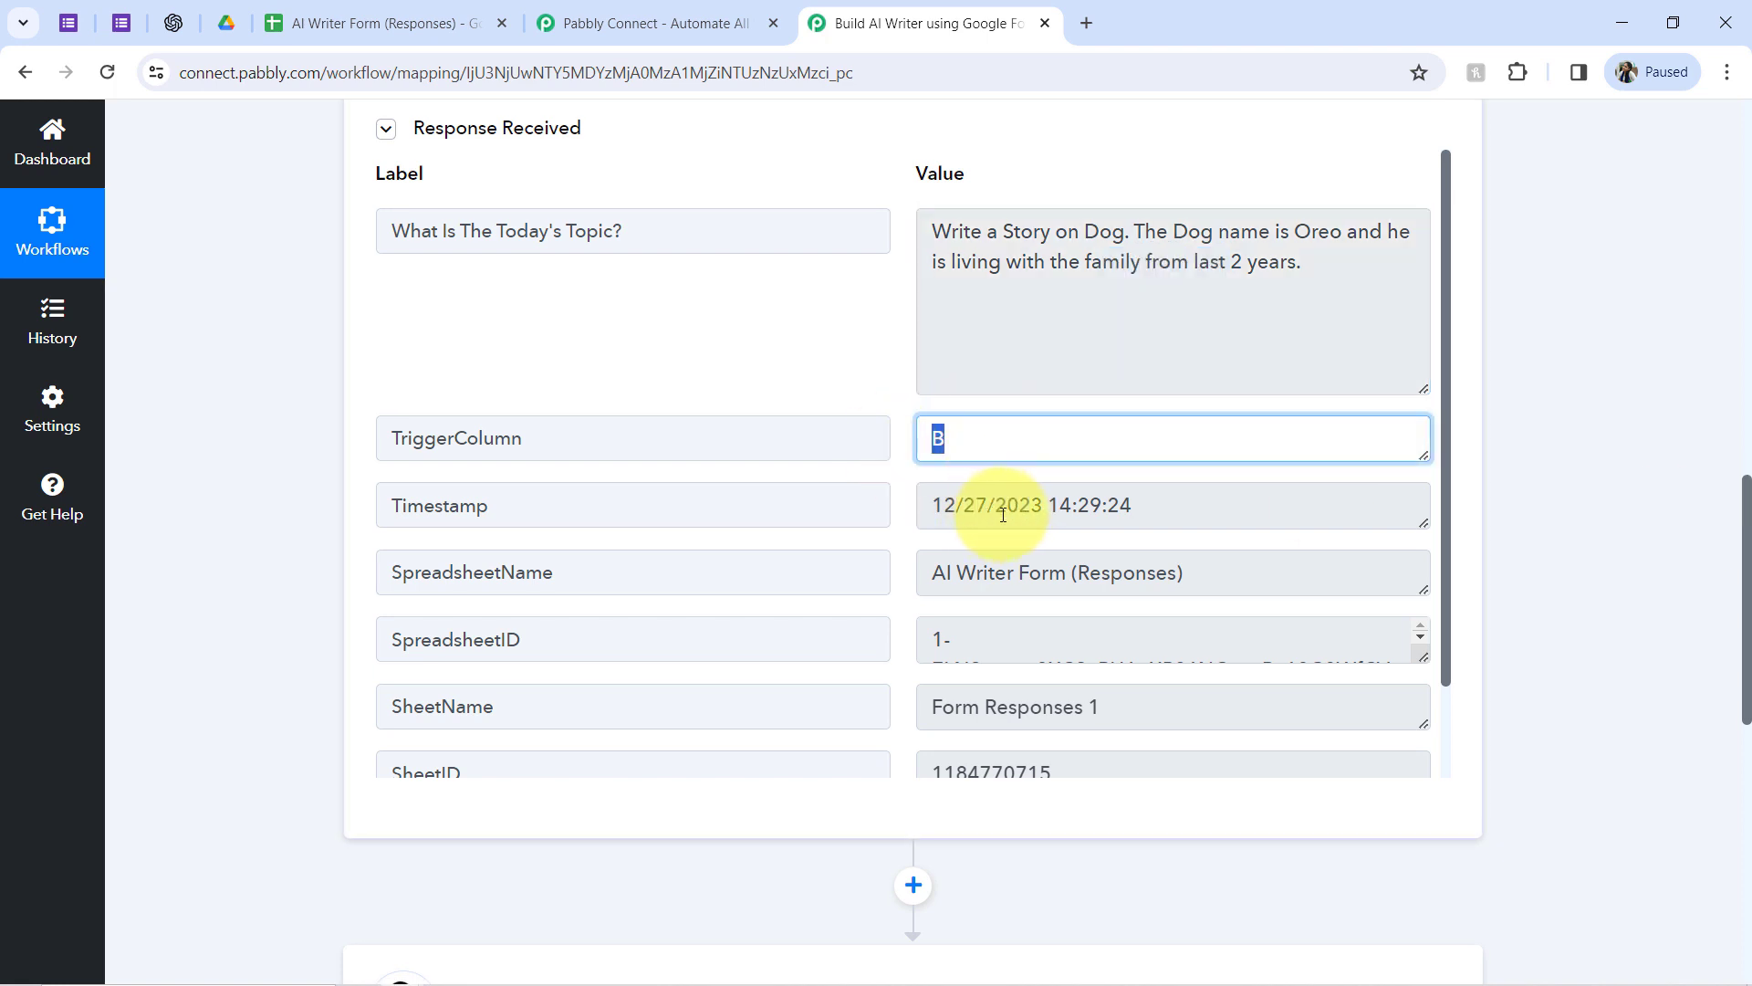
left_click_drag(989, 507, 1102, 574)
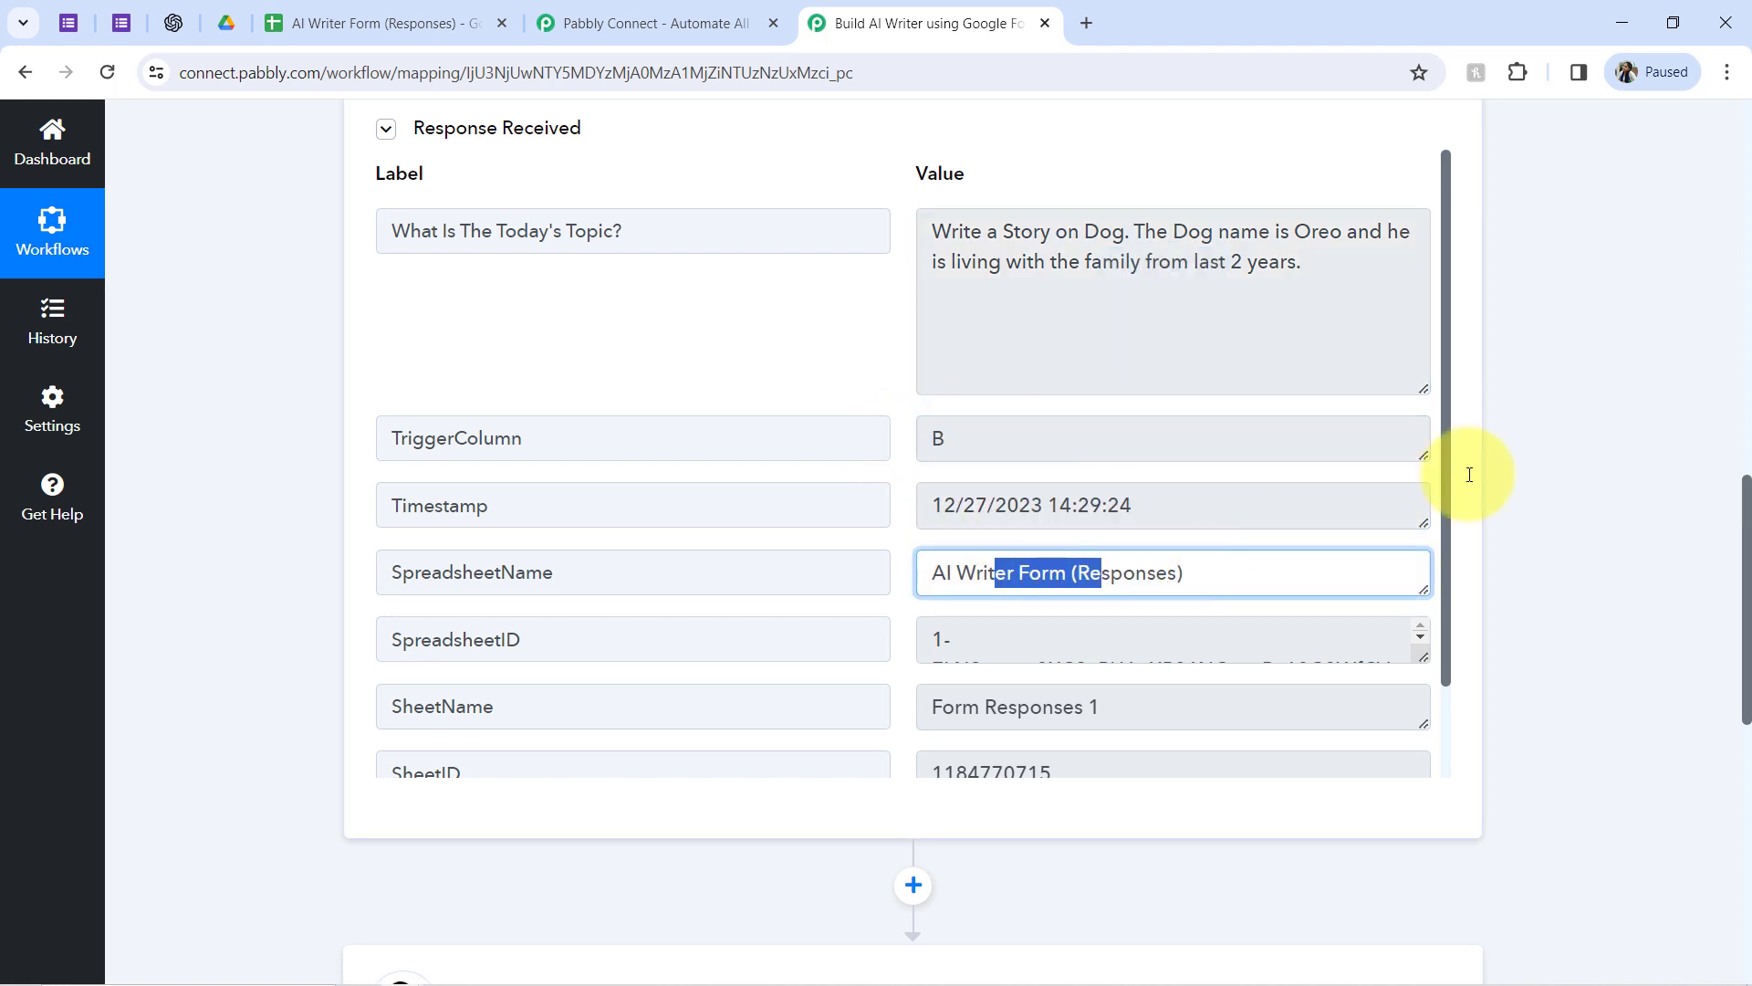
left_click(1452, 411)
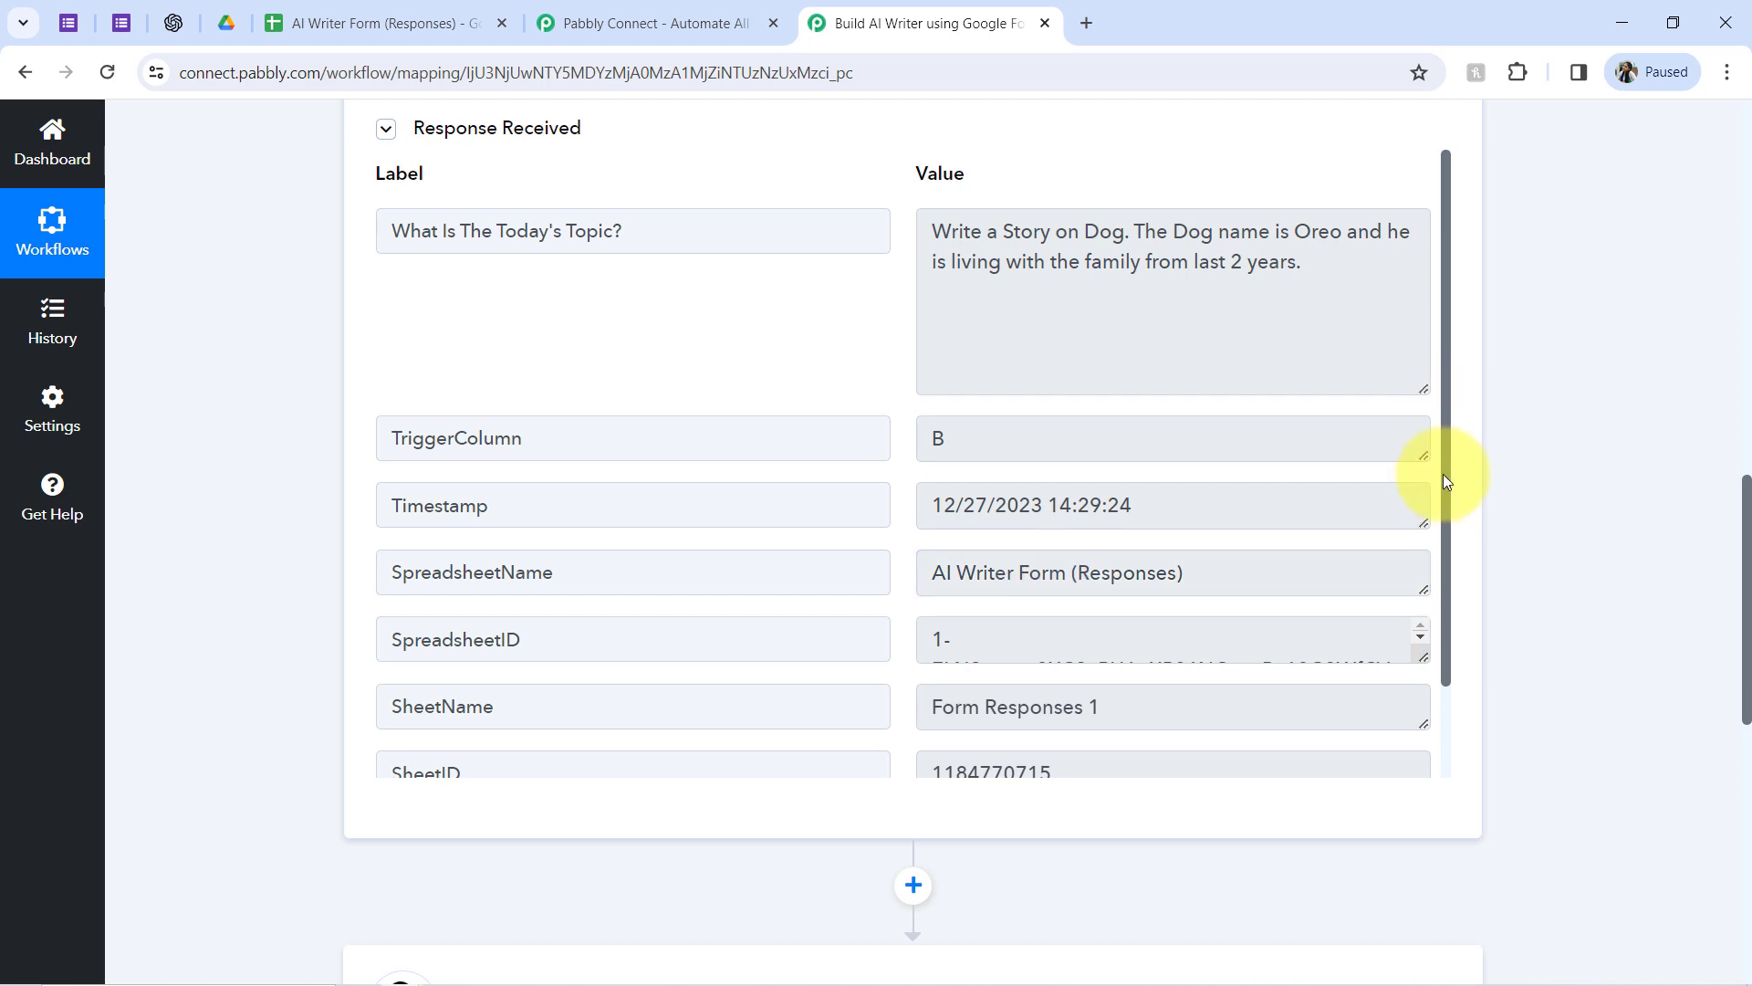
scroll(1443, 548, "down", 1)
scroll(1444, 630, "down", 1)
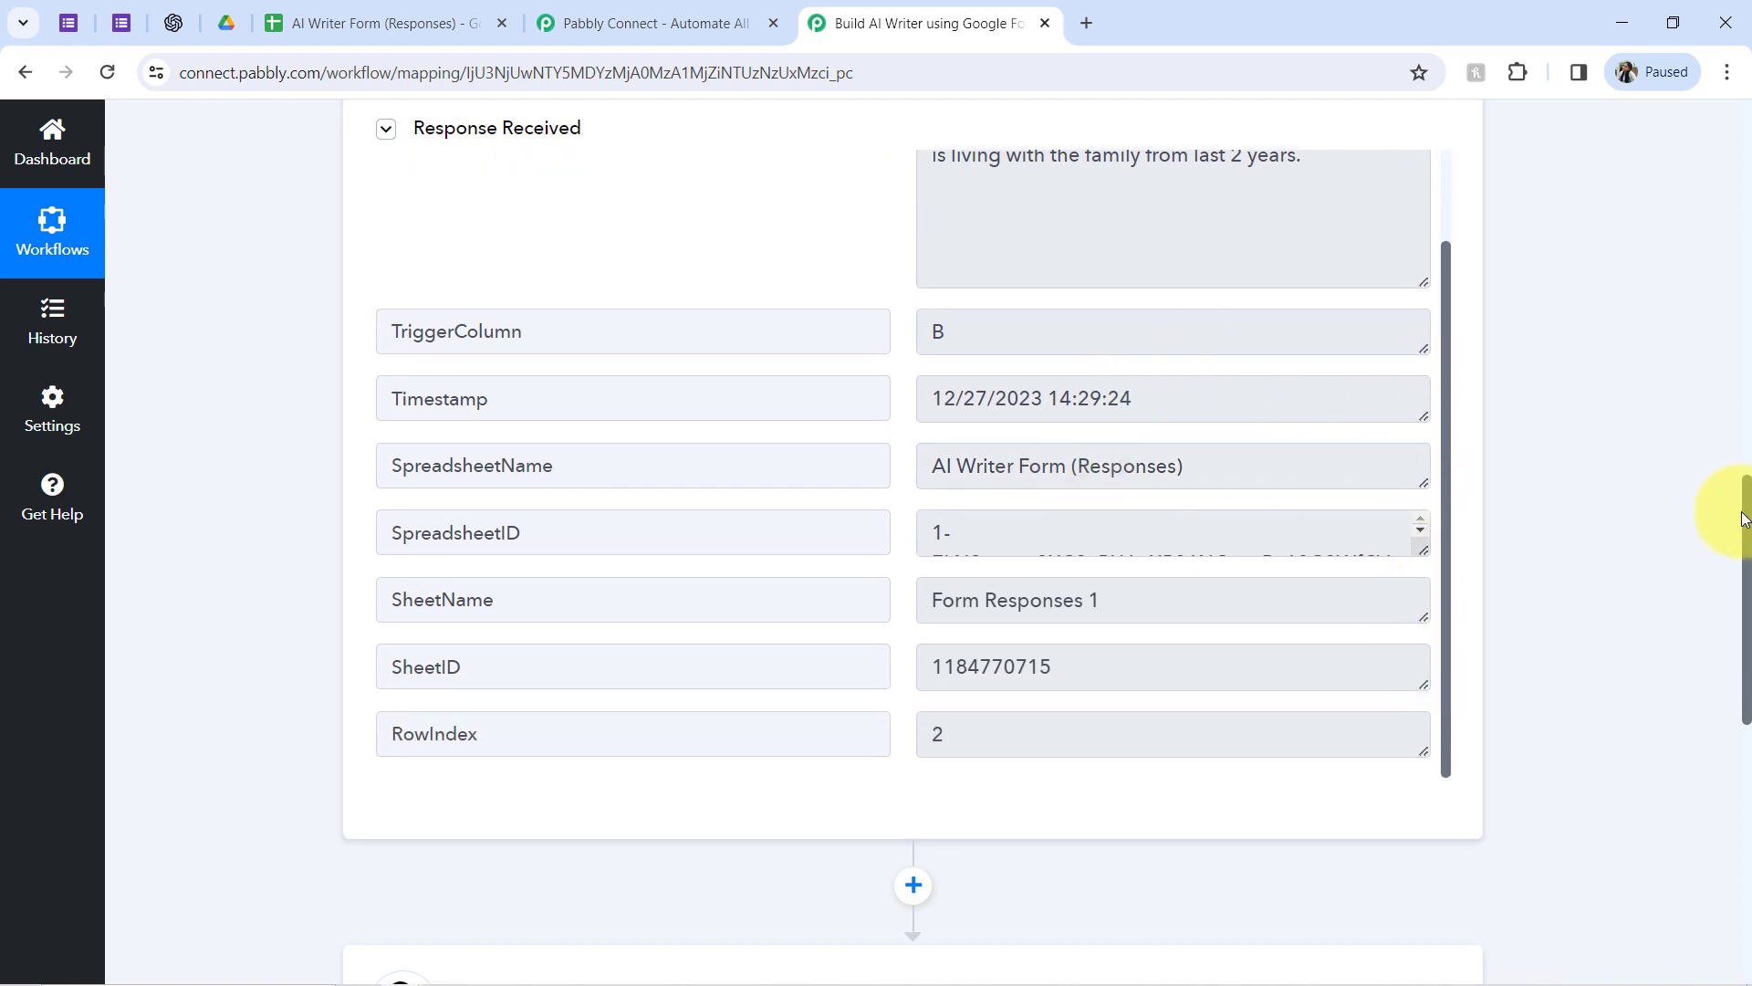
scroll(1701, 333, "up", 10)
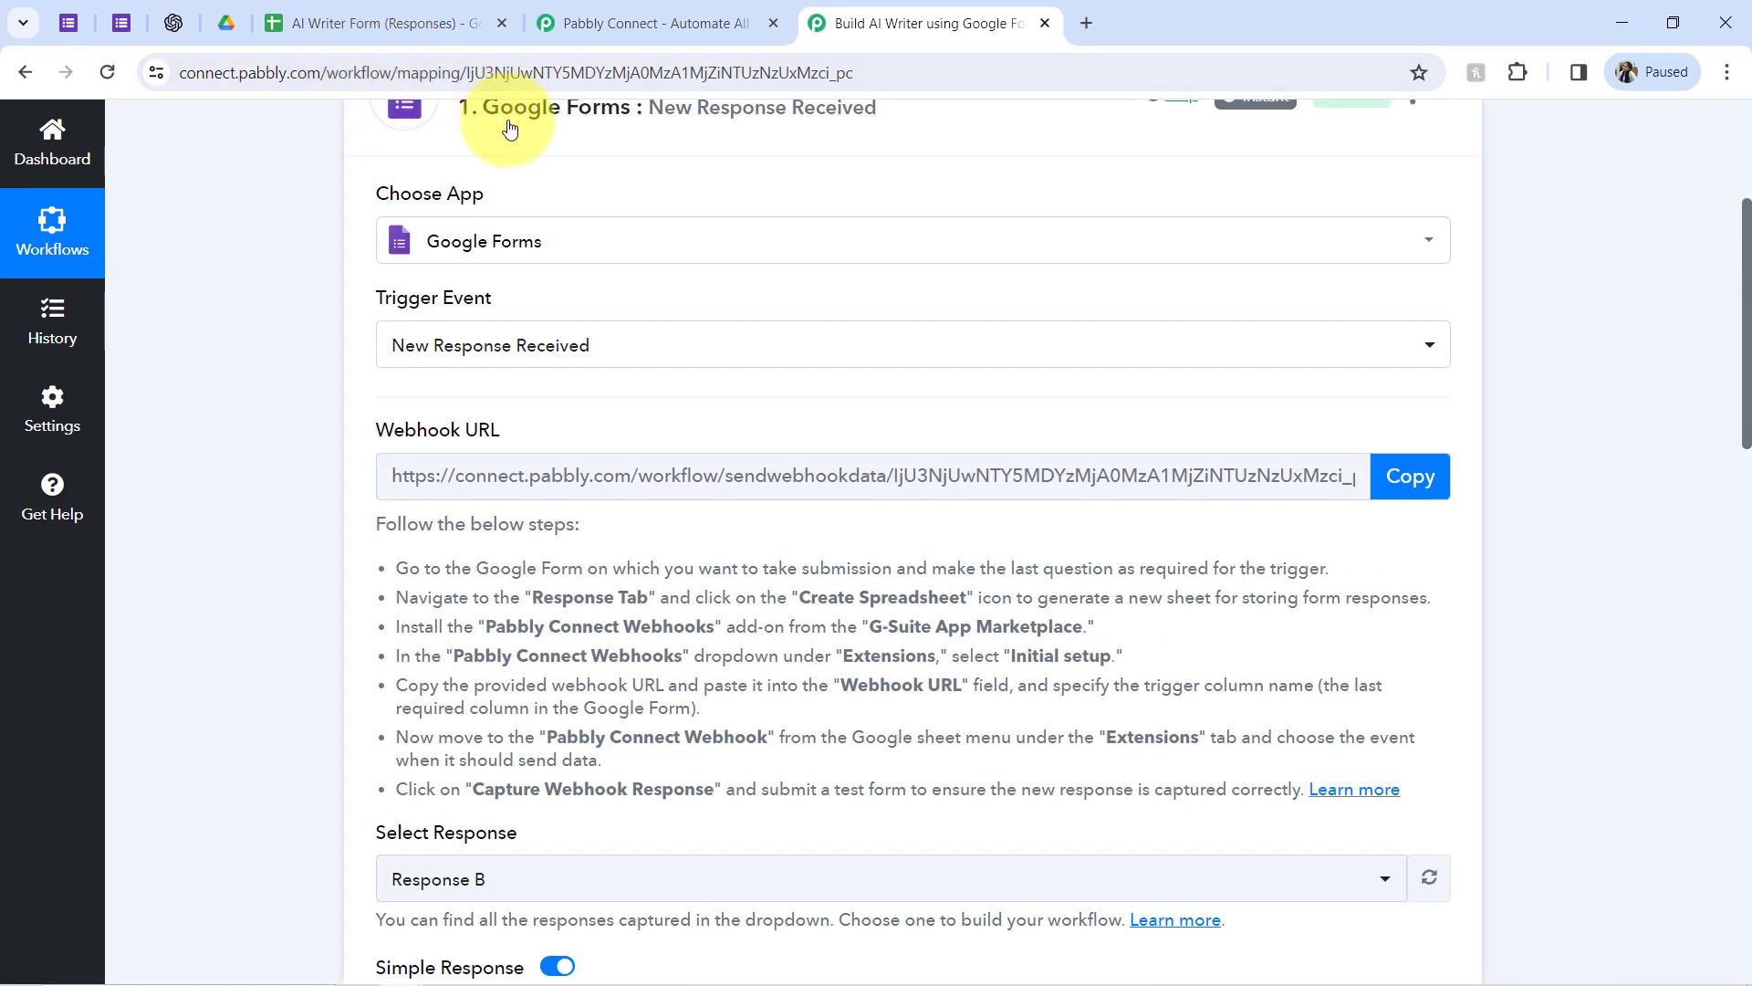
Collapse the Google Forms trigger in the workflow and close the Pabbly Connect home page
left_click(462, 108)
left_click(741, 13)
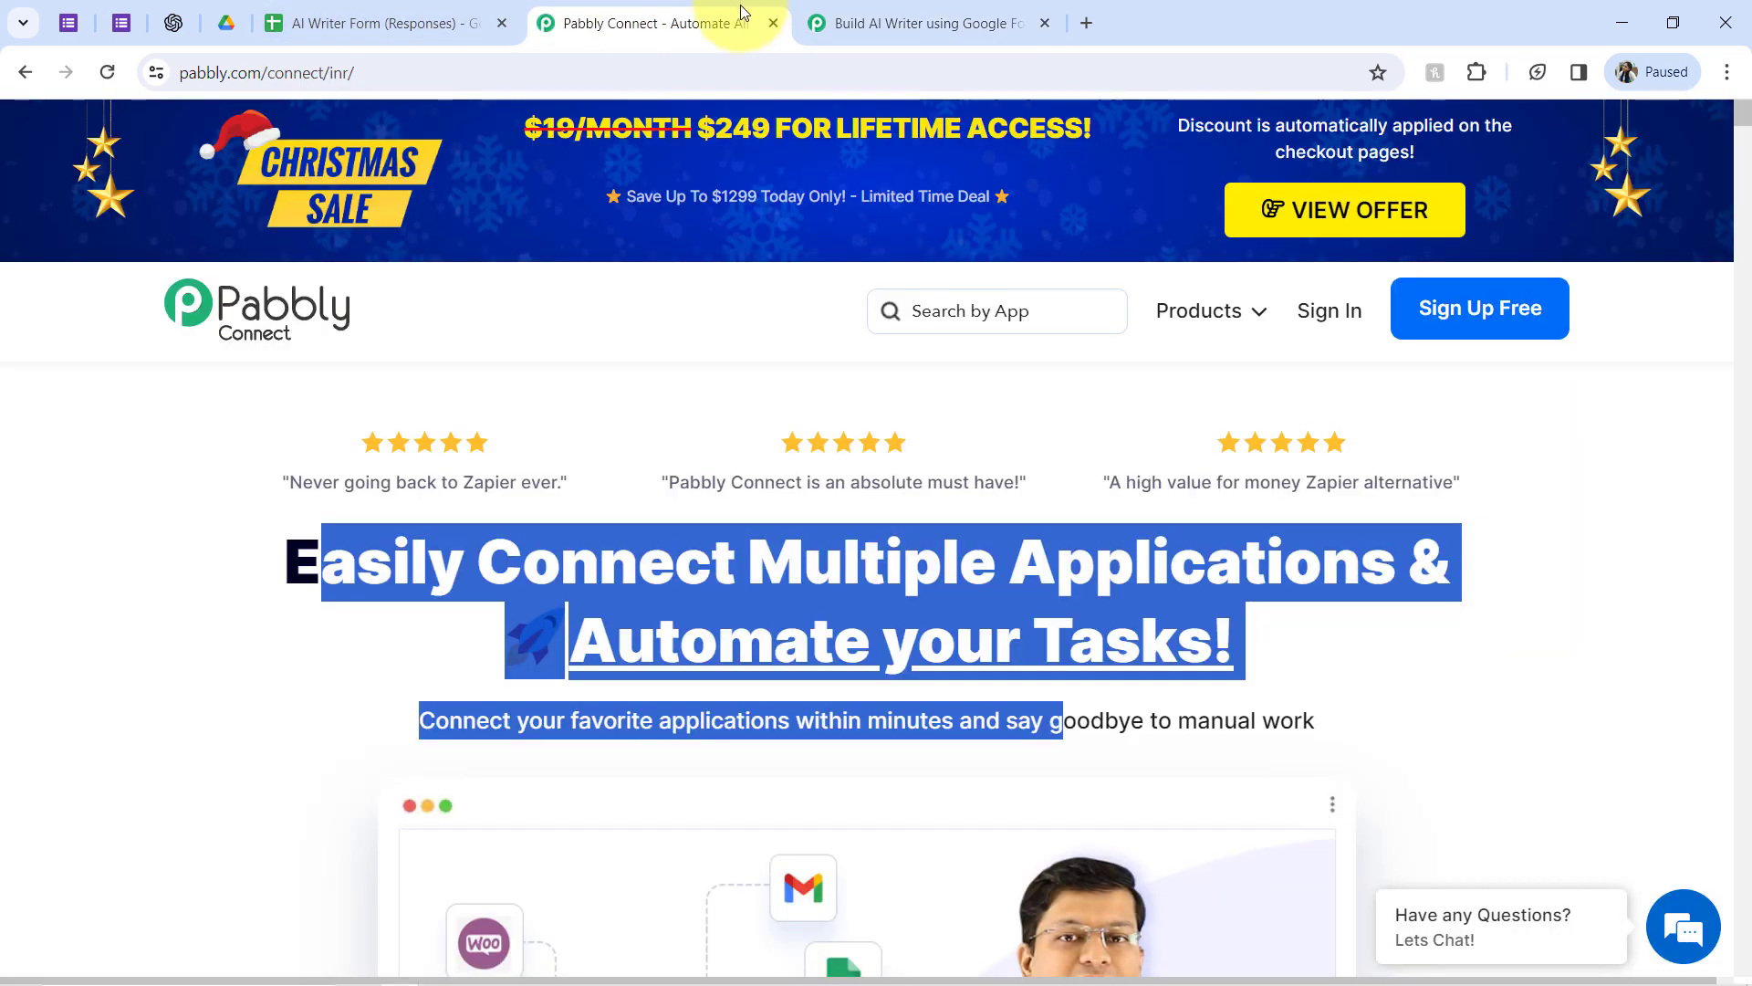
left_click(774, 24)
Submit the Initial Setup in the response sheet and close the AI Writer Form's submission confirmation page
left_click(415, 22)
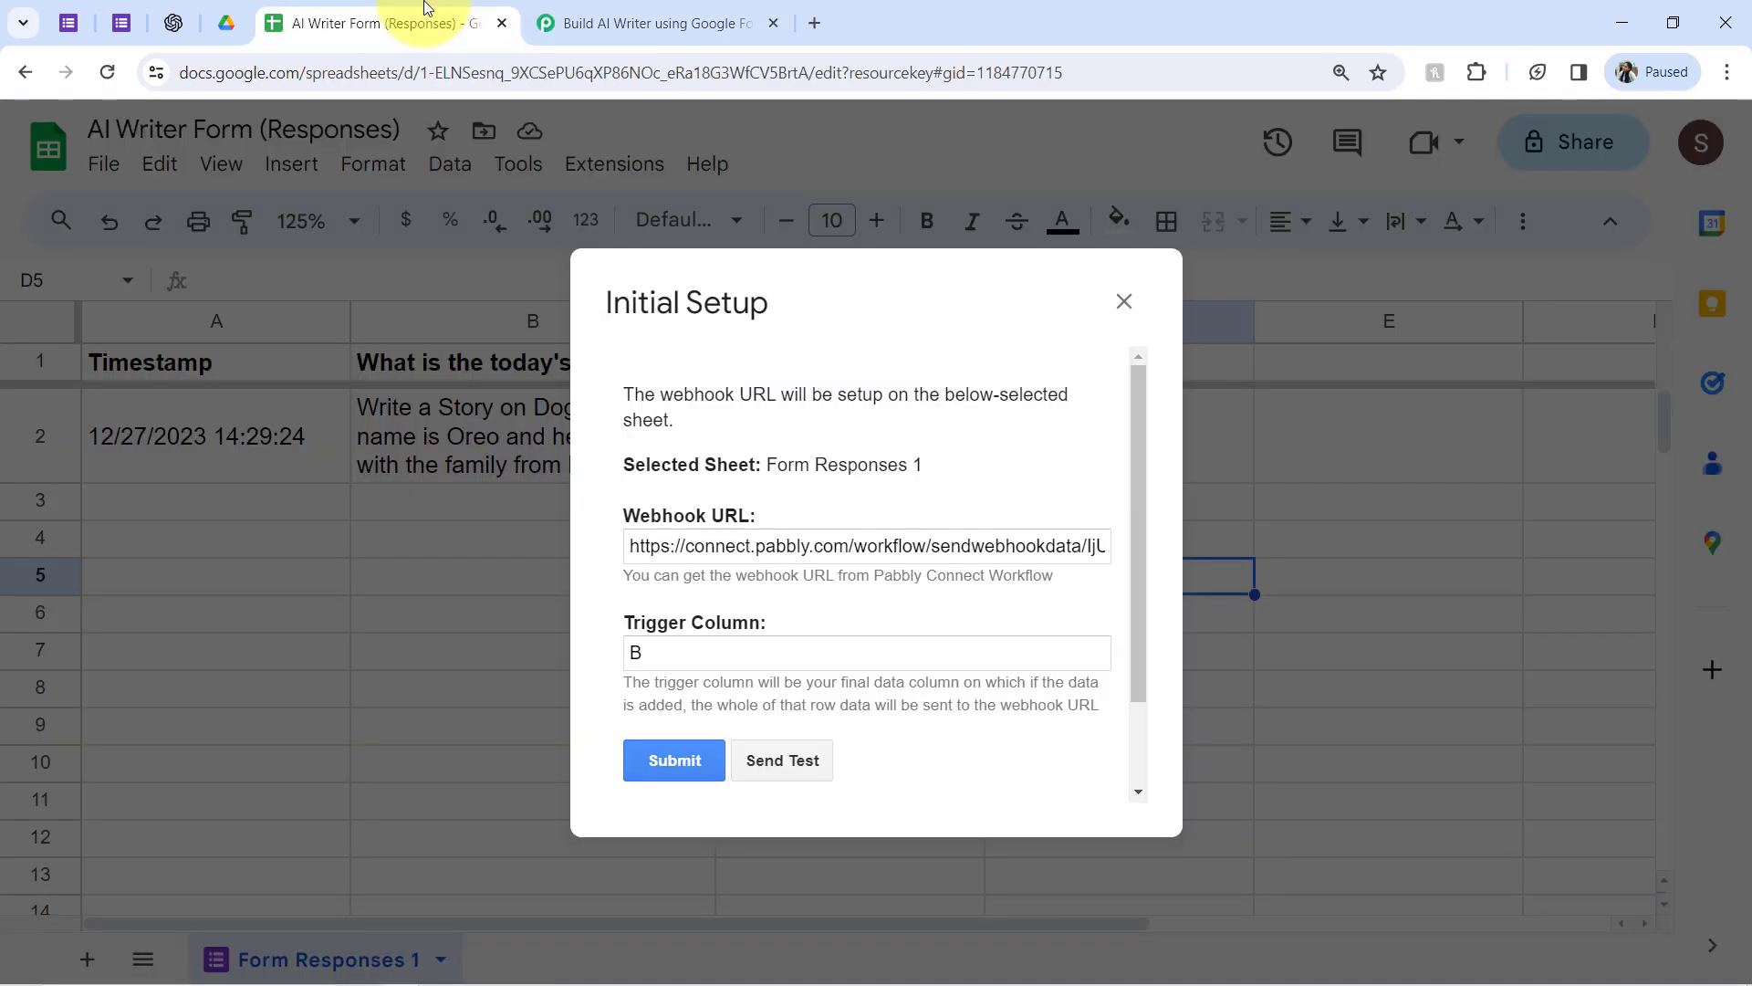
left_click(643, 765)
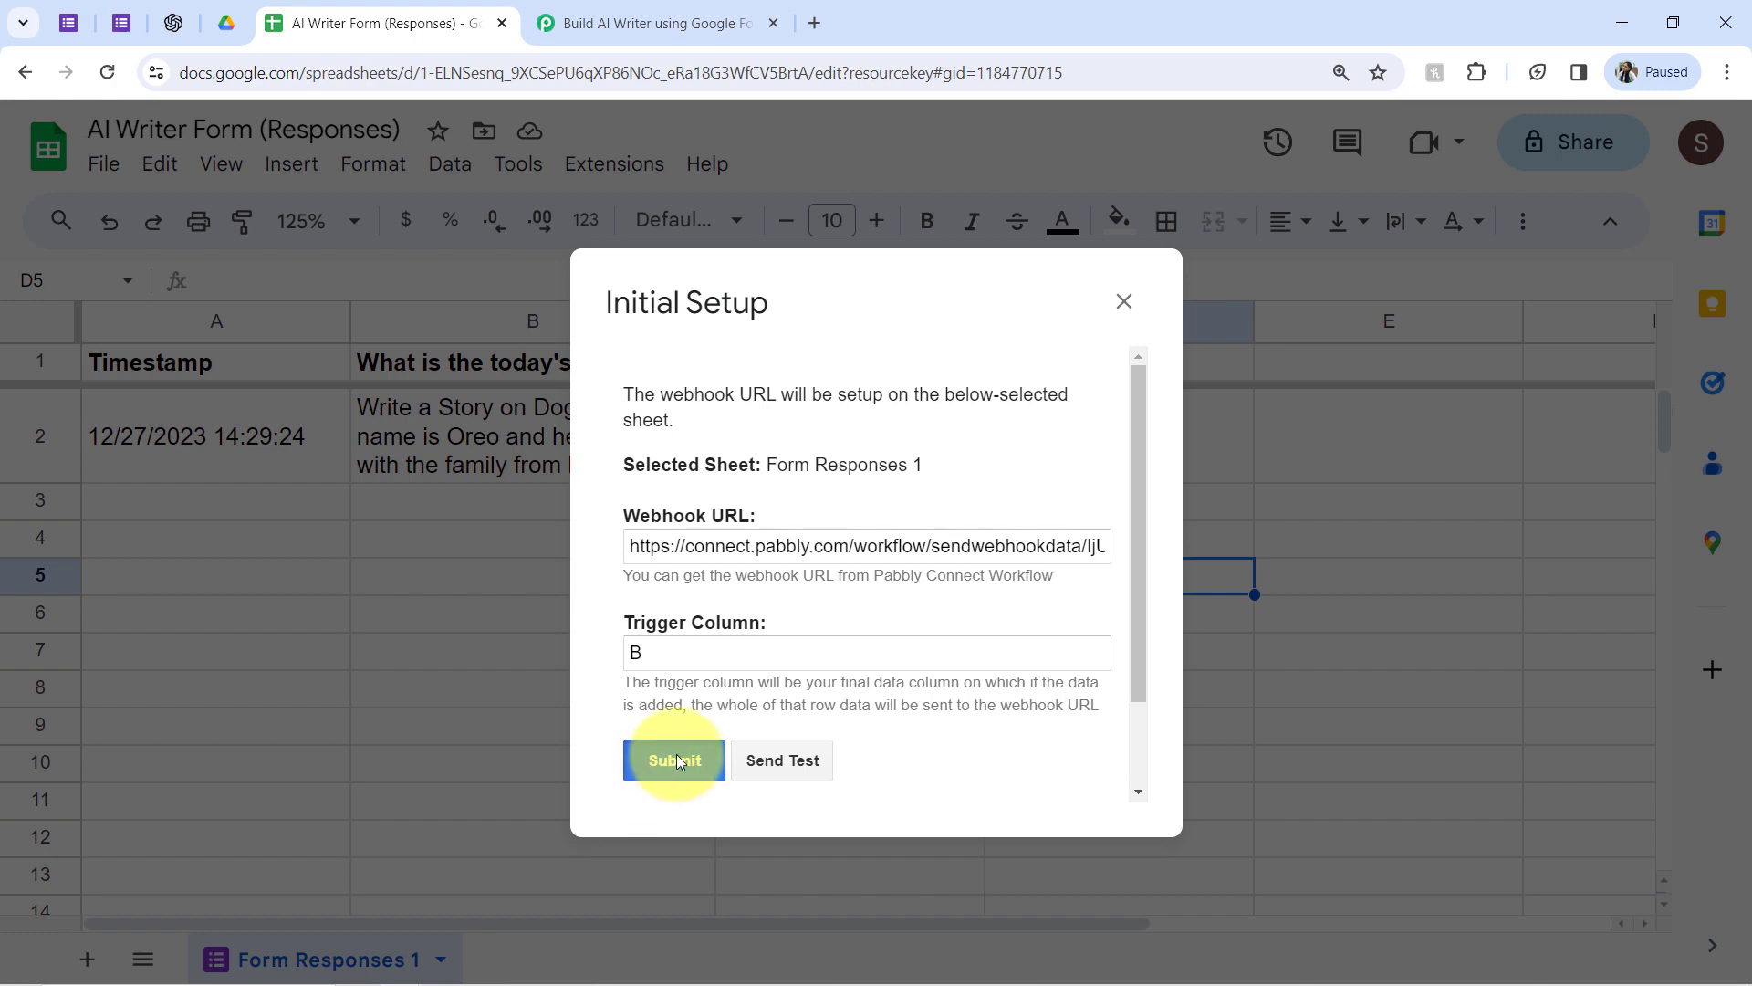
left_click(124, 25)
right_click(124, 26)
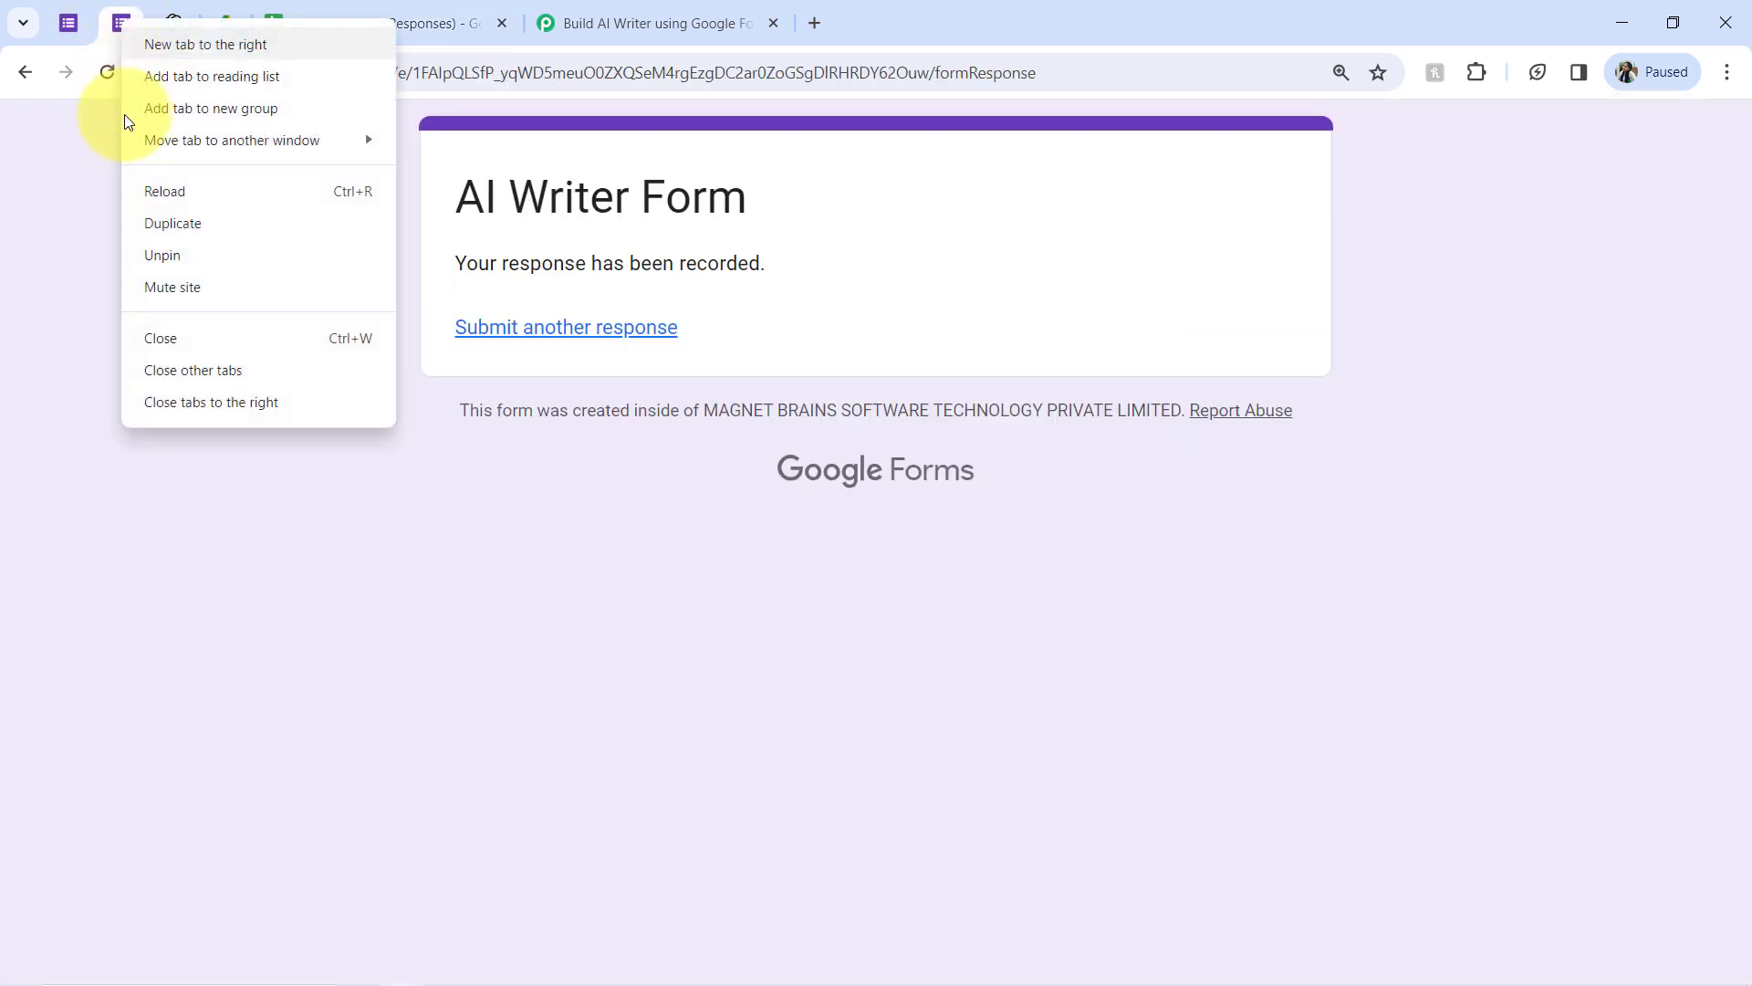
left_click(159, 336)
Review the collapsed workflow, pin the response sheet's browser tab, and close its Initial Setup dialog
left_click(589, 9)
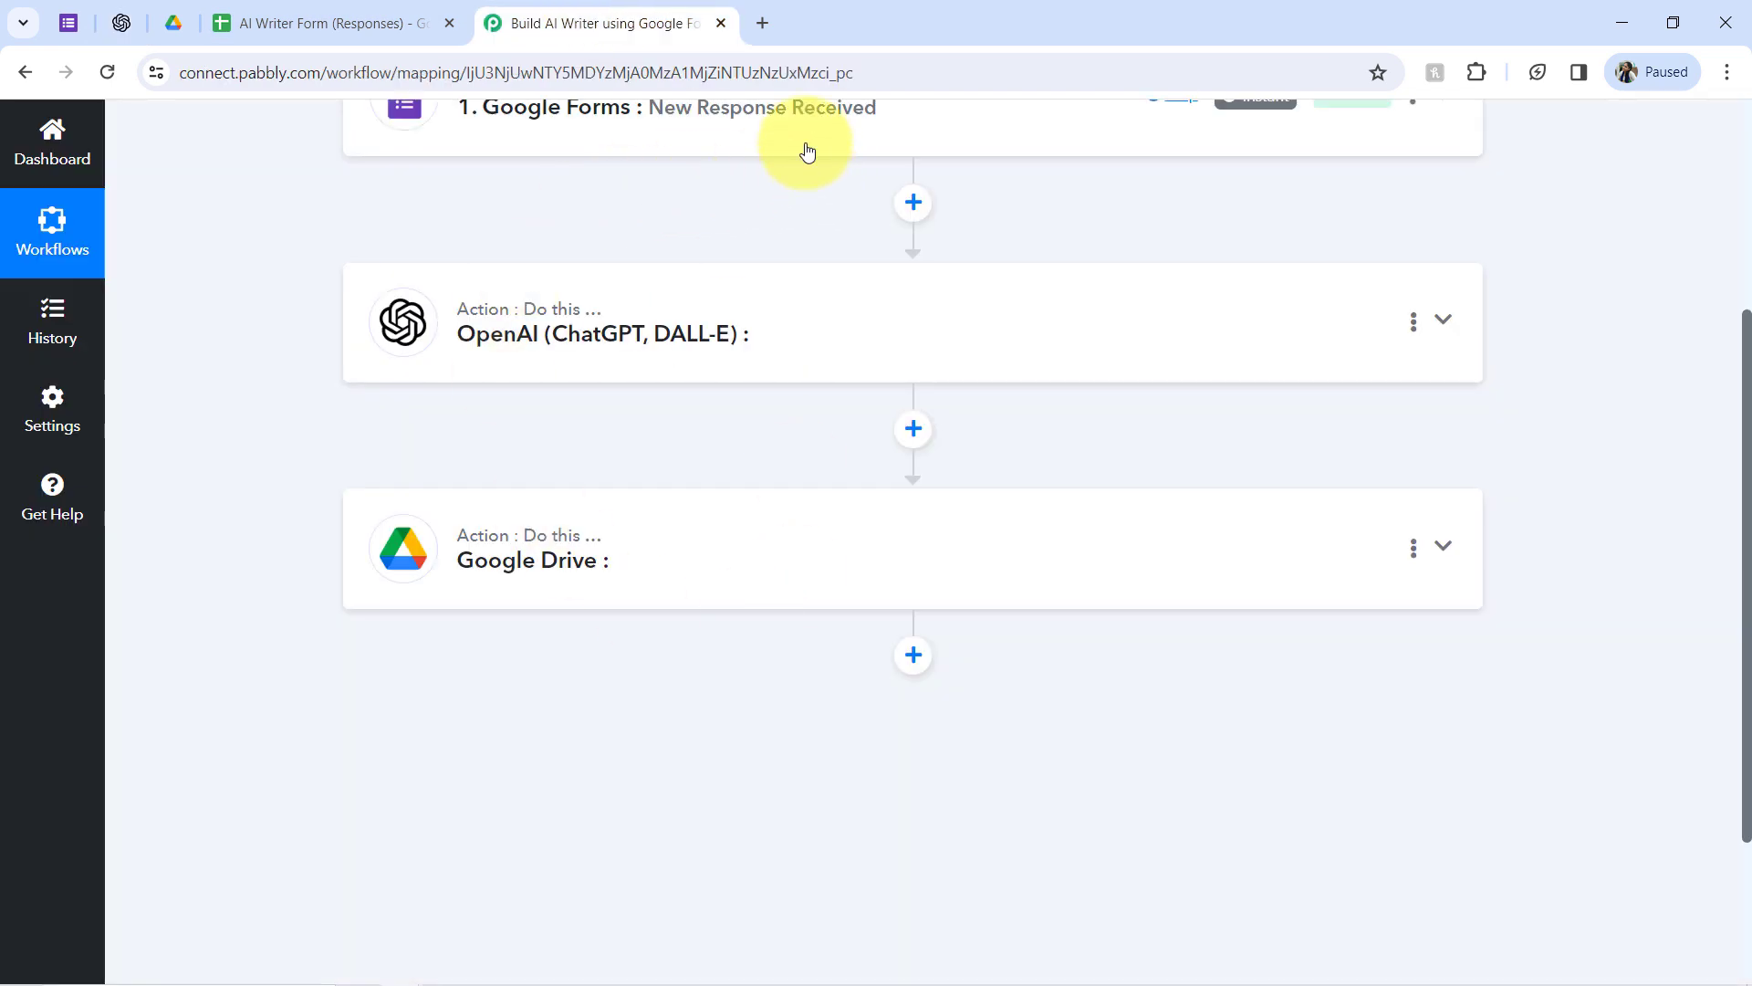
scroll(1748, 425, "up", 2)
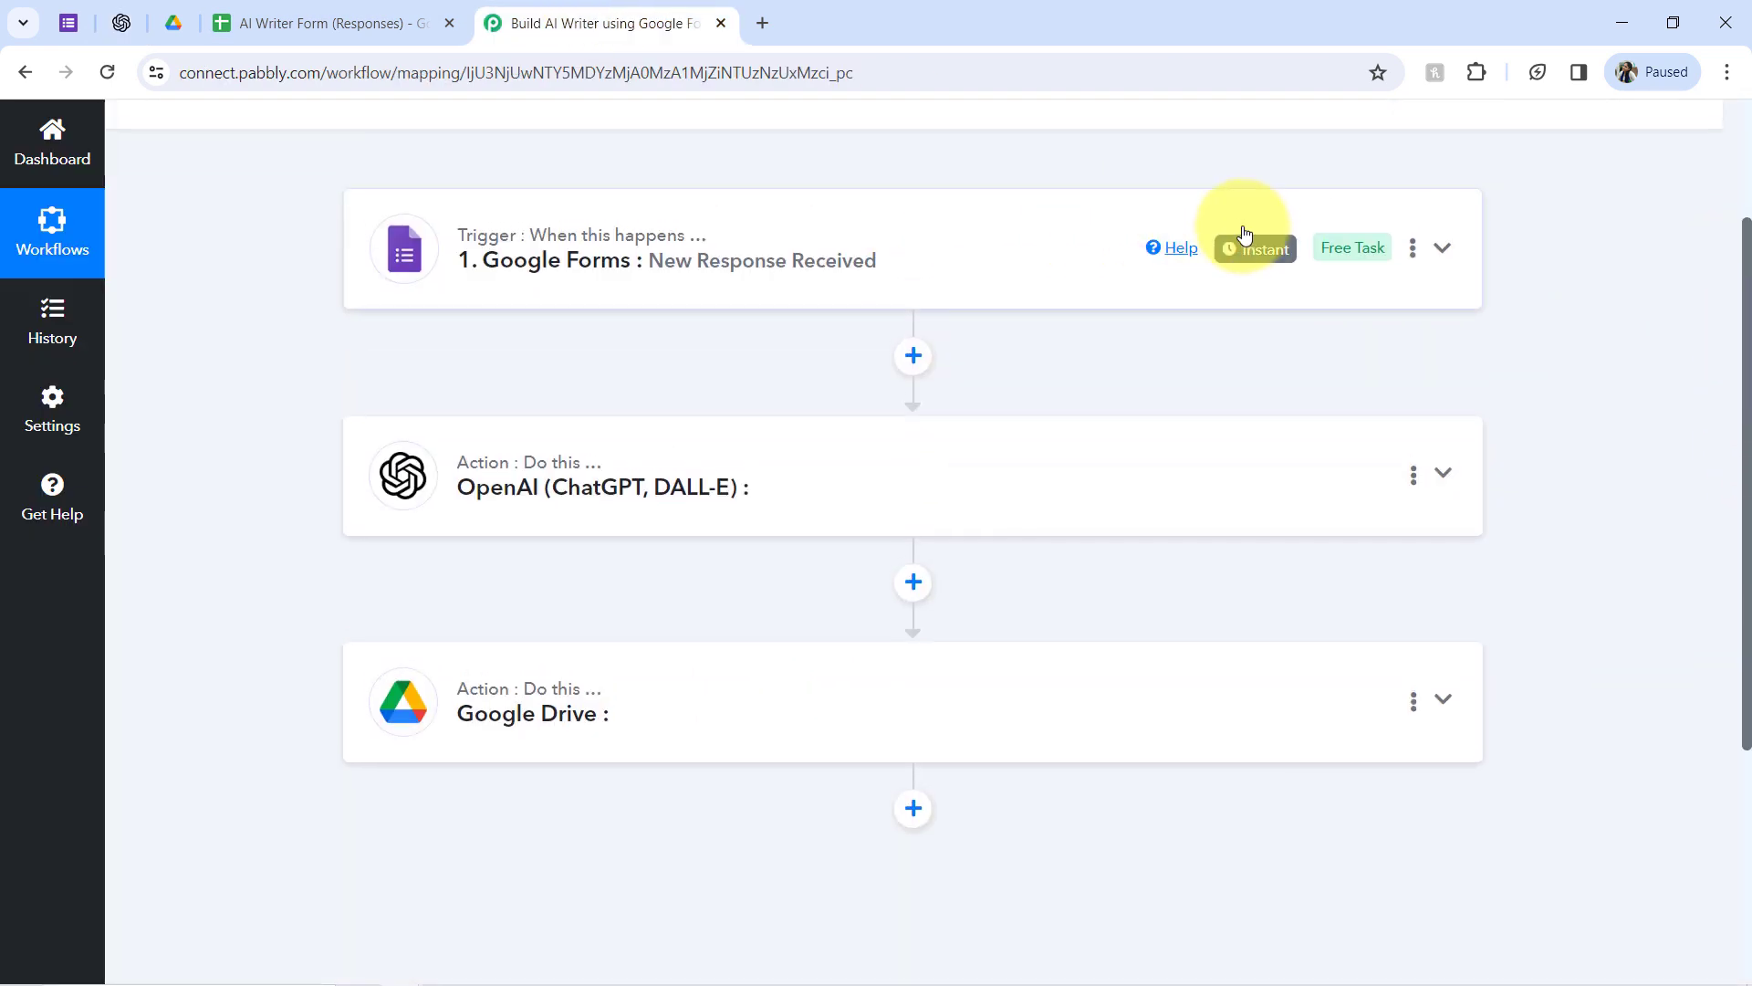
mouse_move(1264, 258)
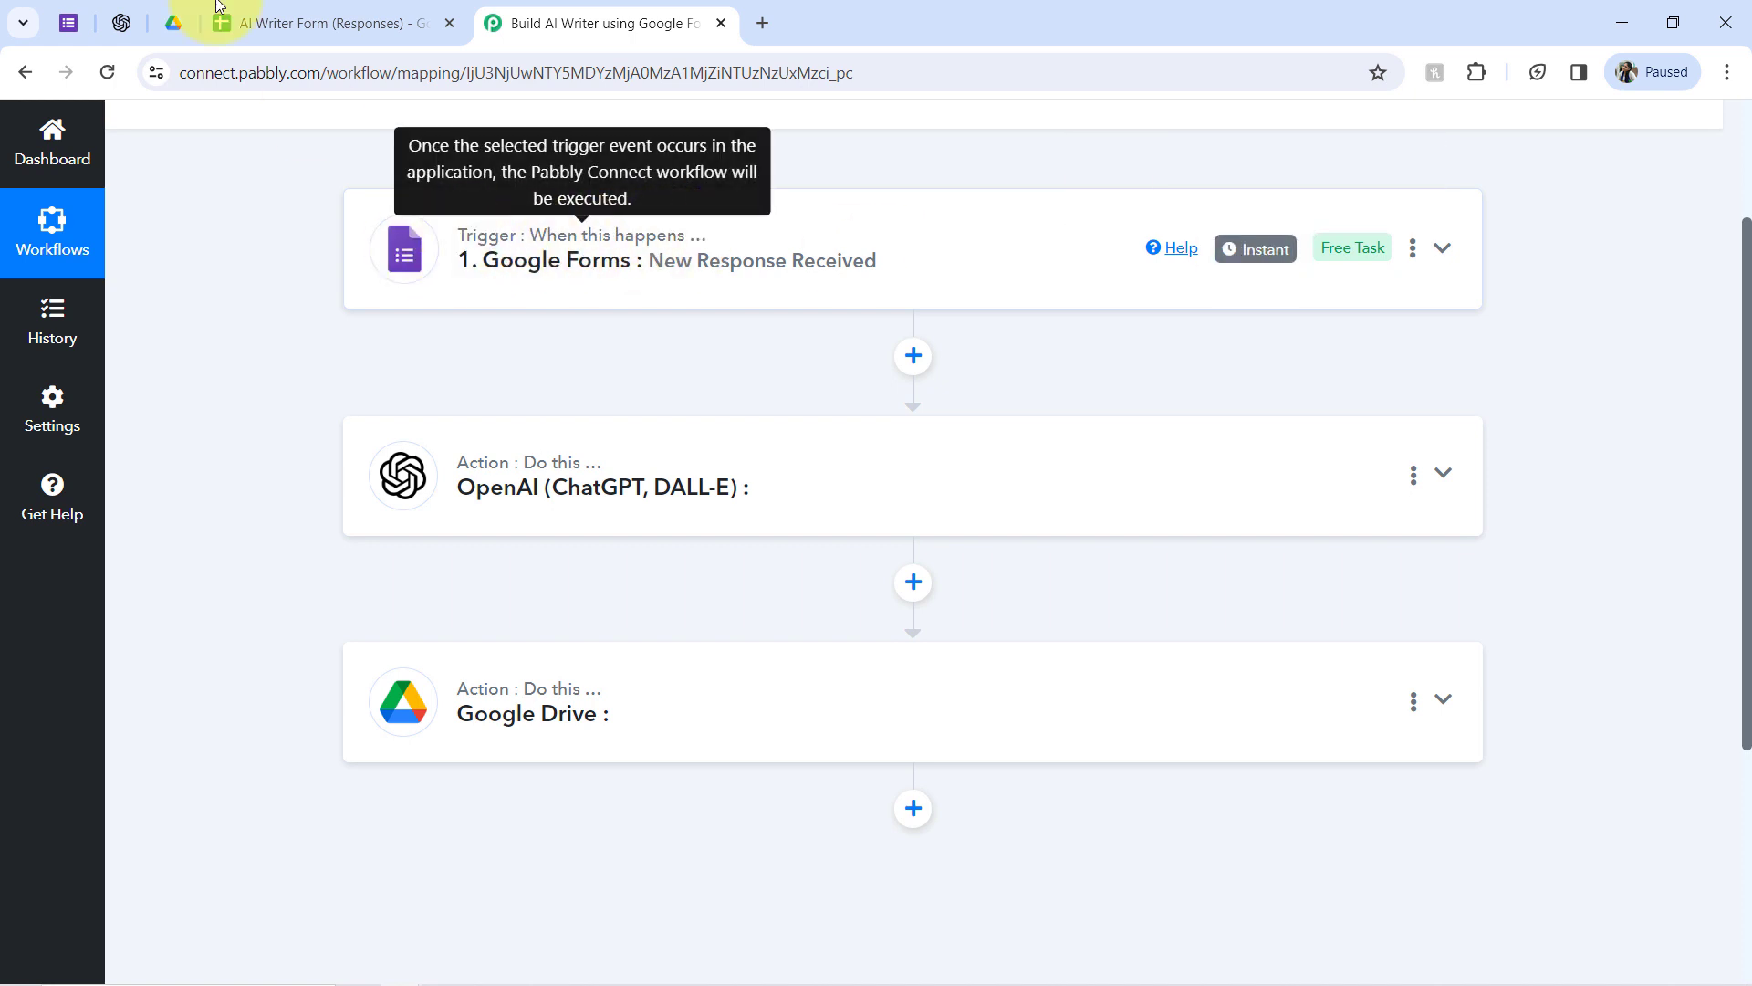
right_click(248, 18)
left_click(303, 243)
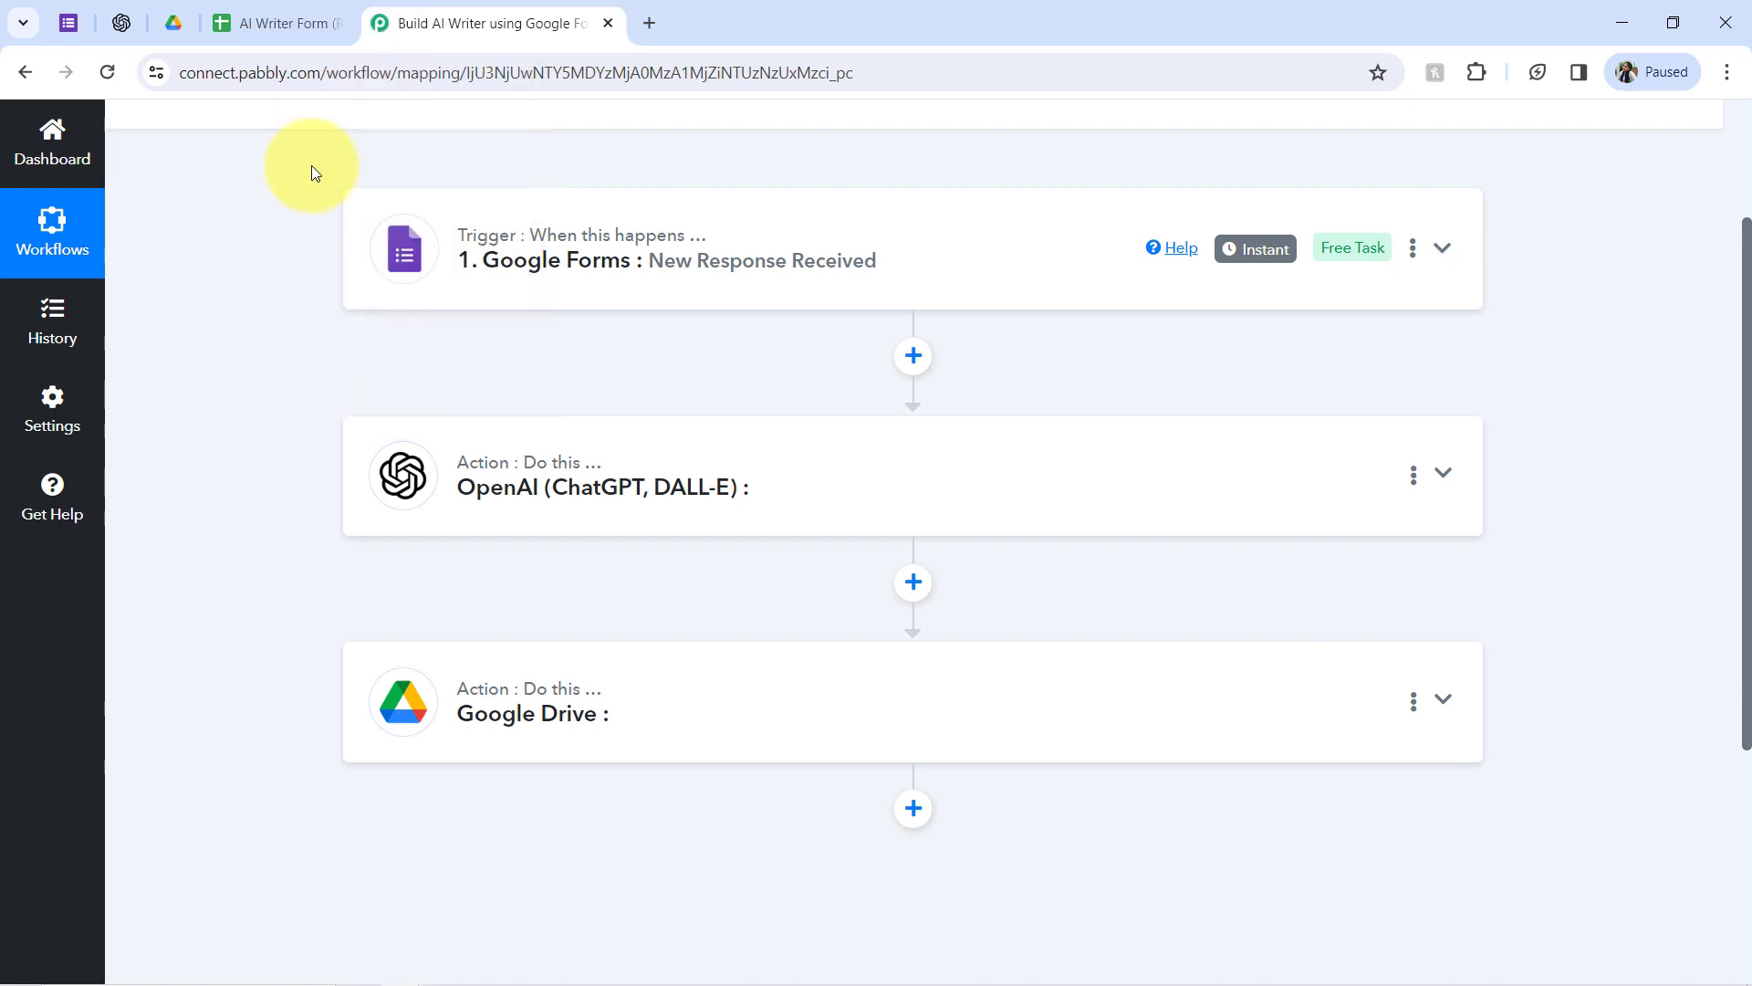
left_click(230, 21)
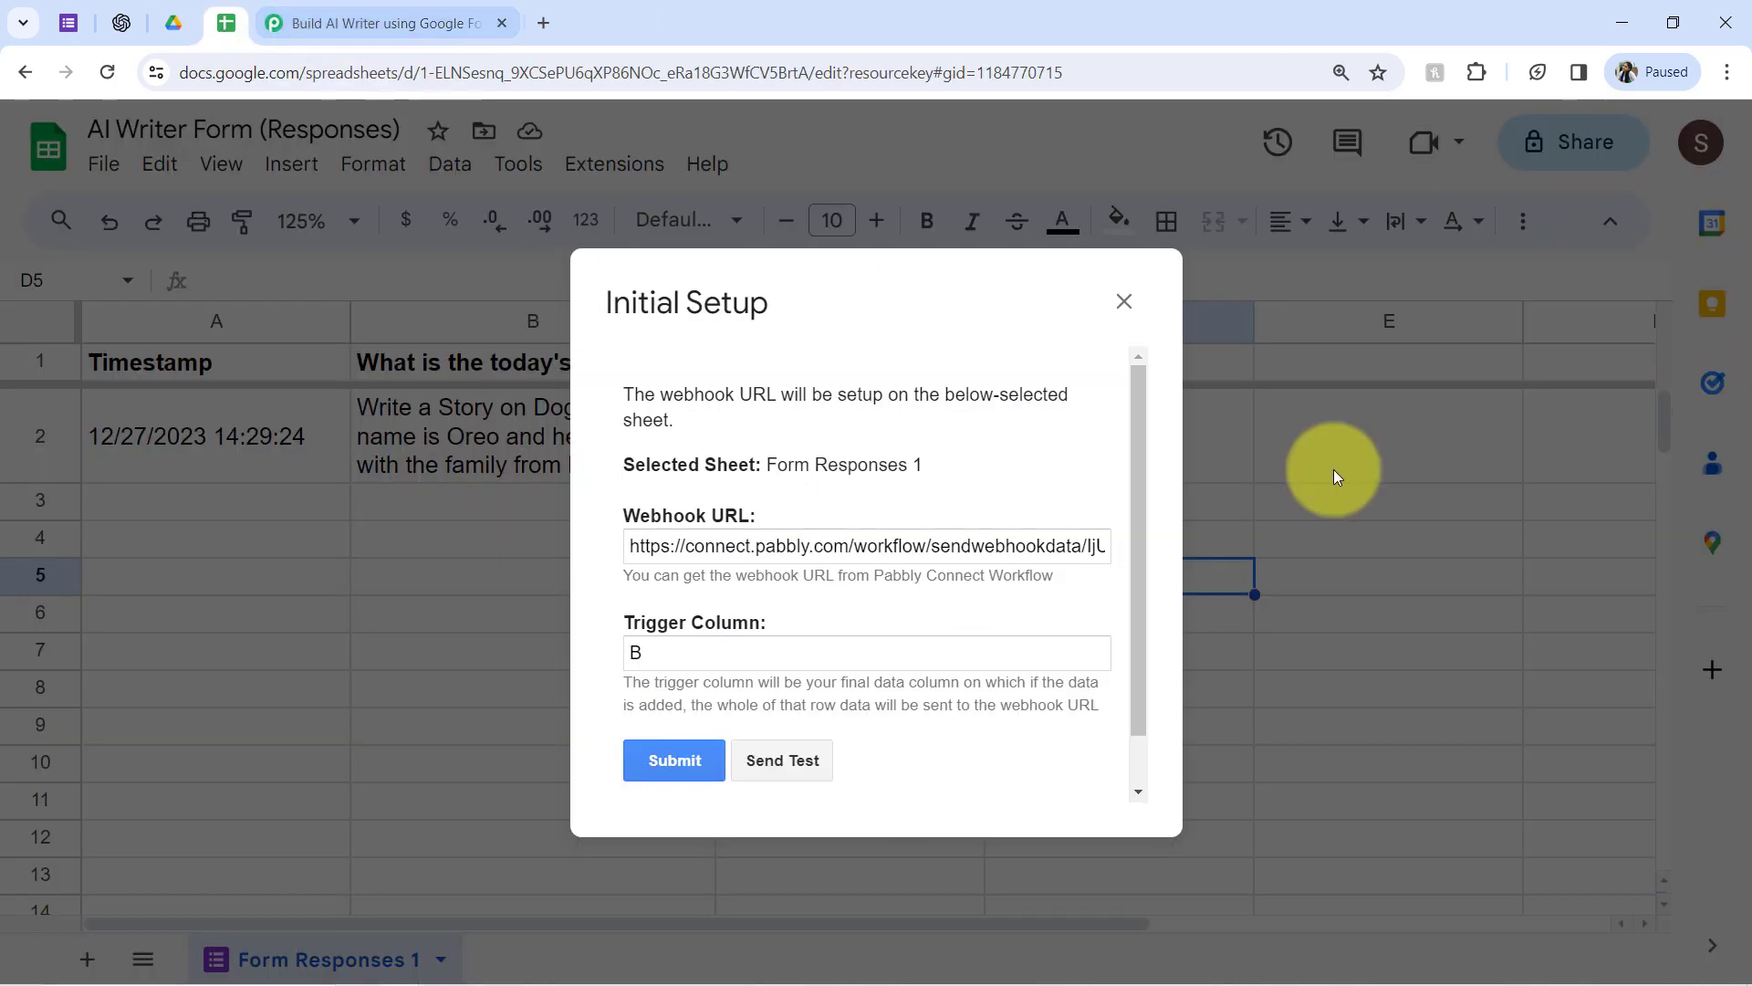
left_click(1124, 301)
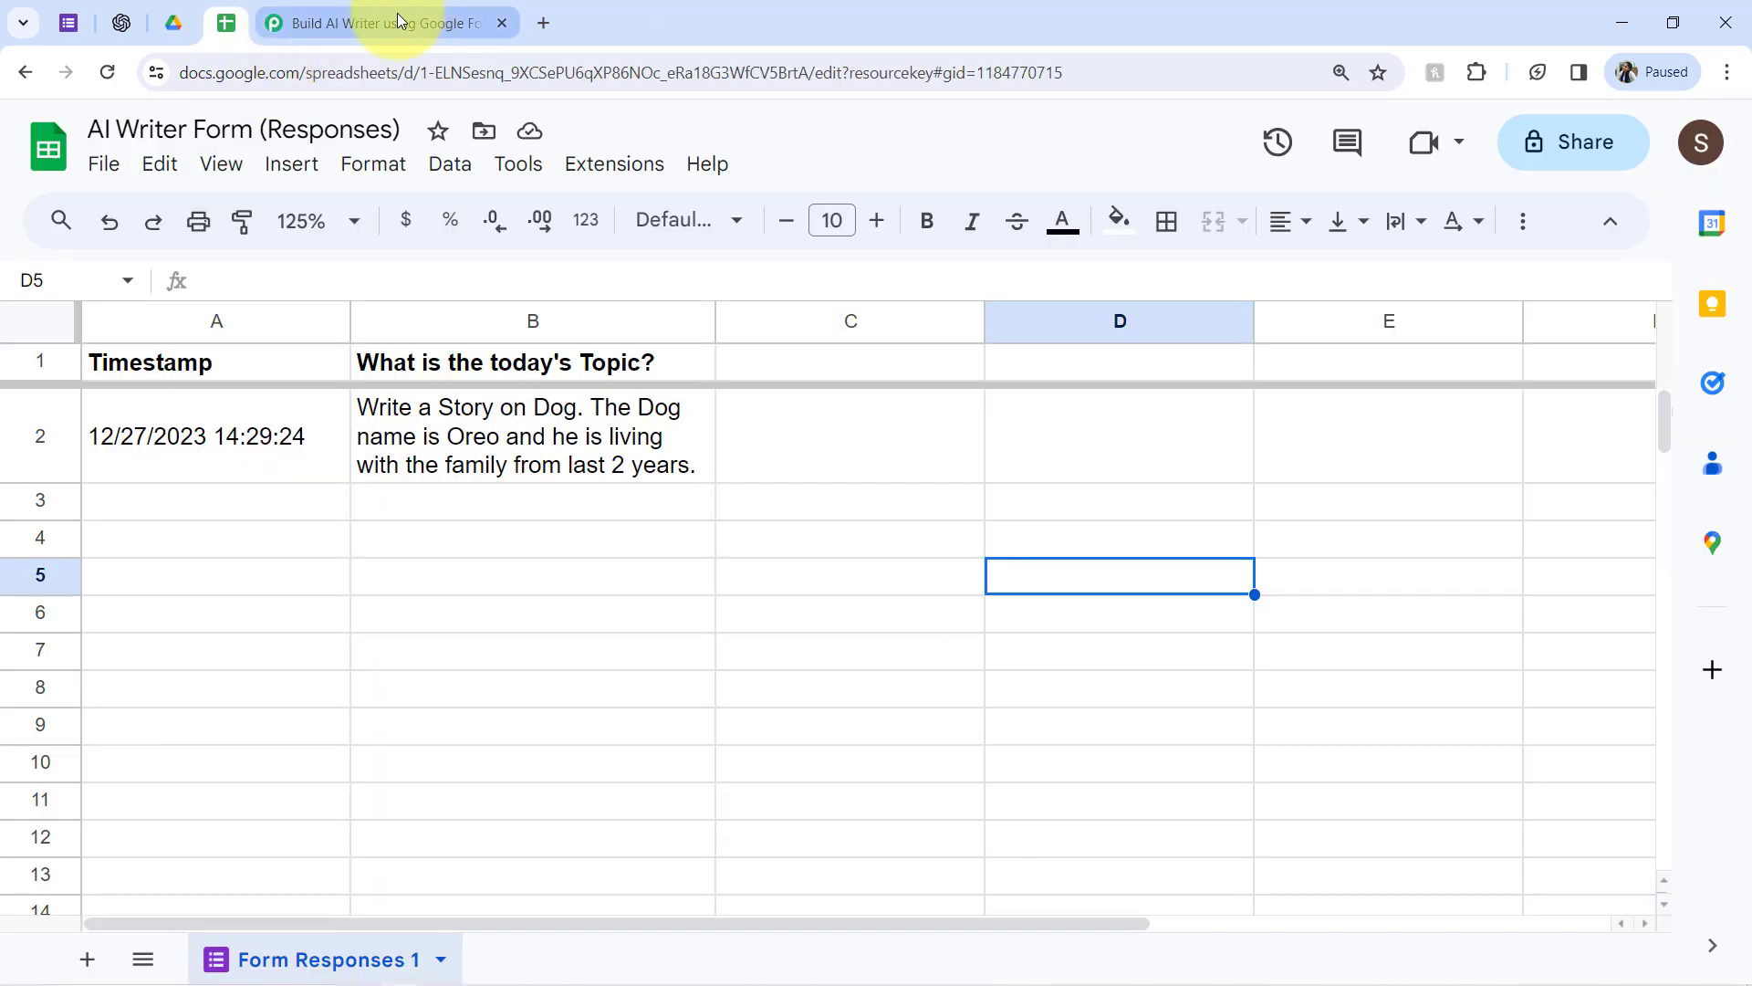
Expand the workflow's OpenAI action, choose ChatGPT as its action event, and start connecting the OpenAI account
left_click(397, 22)
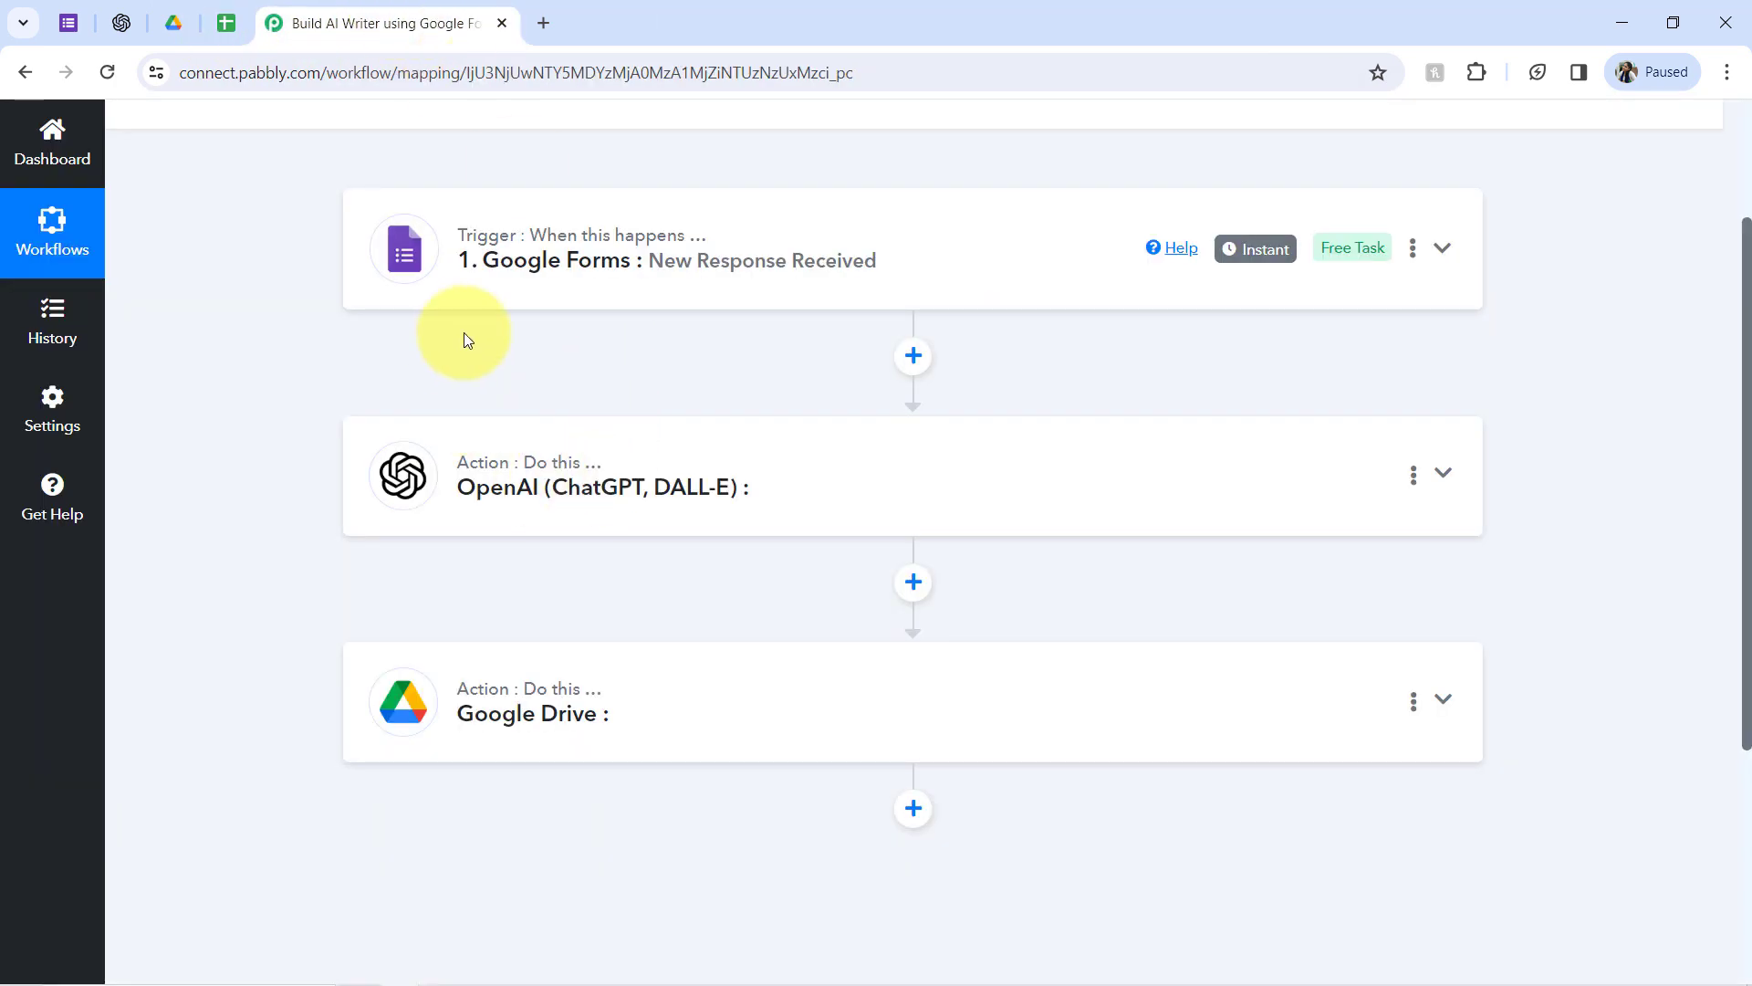
left_click(519, 507)
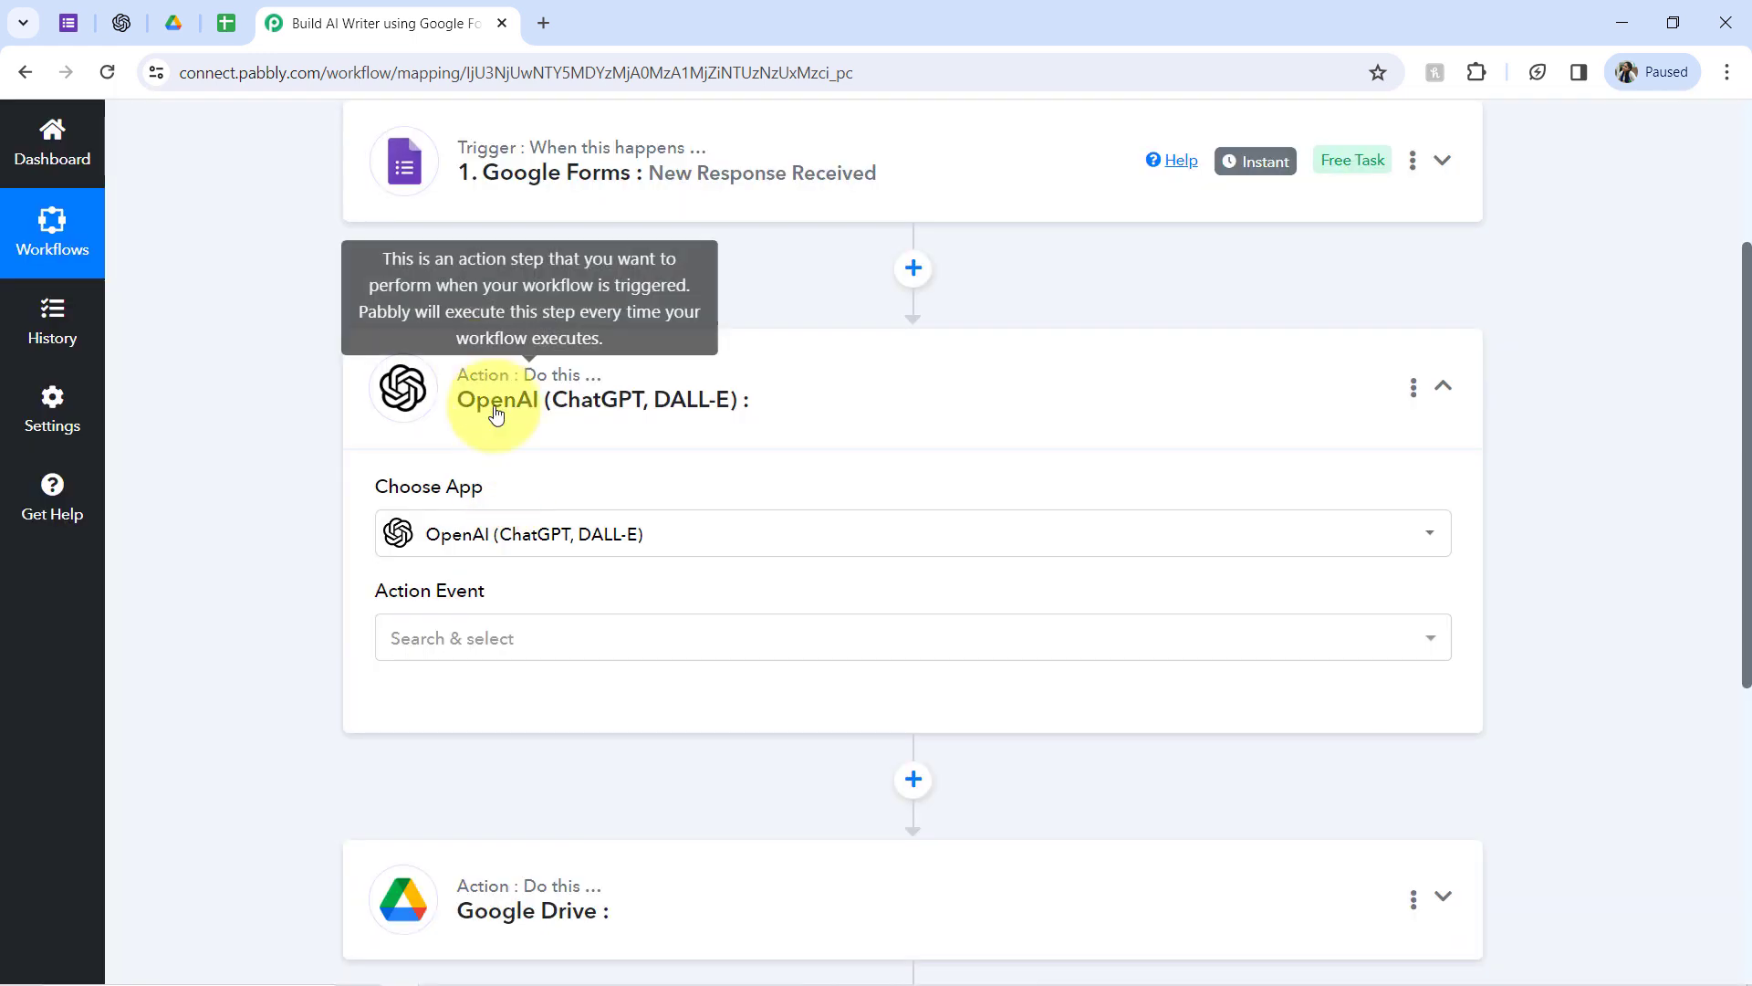
left_click(121, 22)
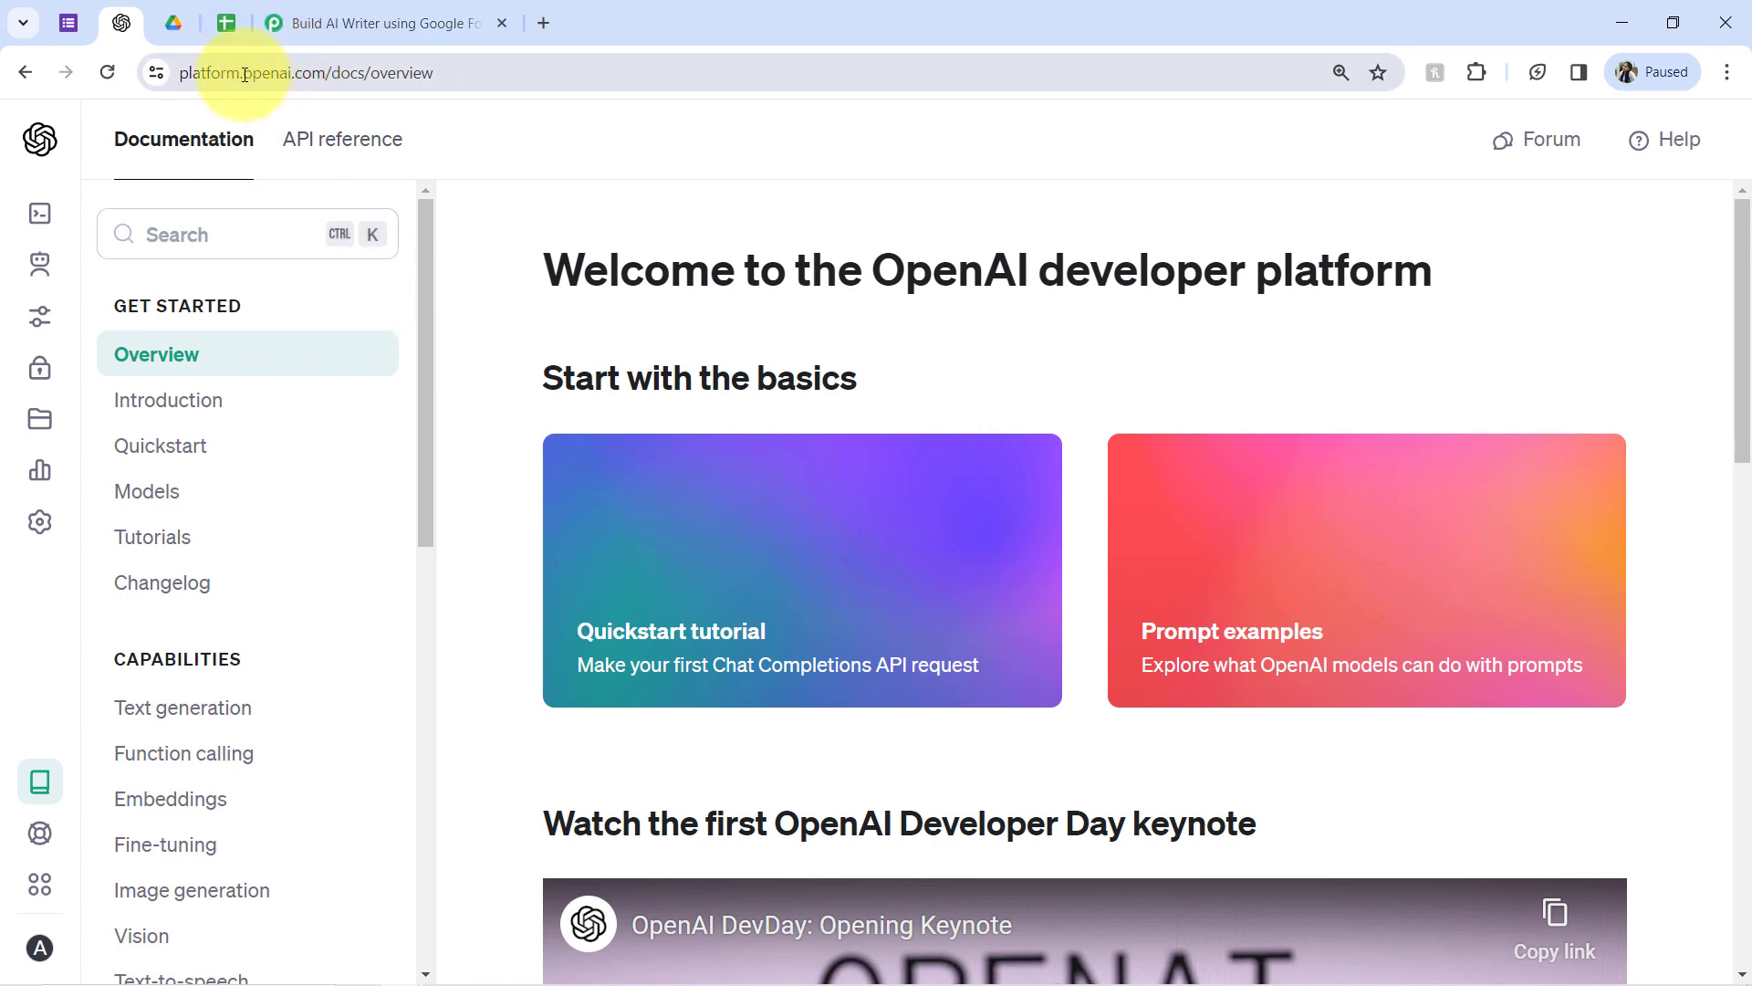
left_click(401, 22)
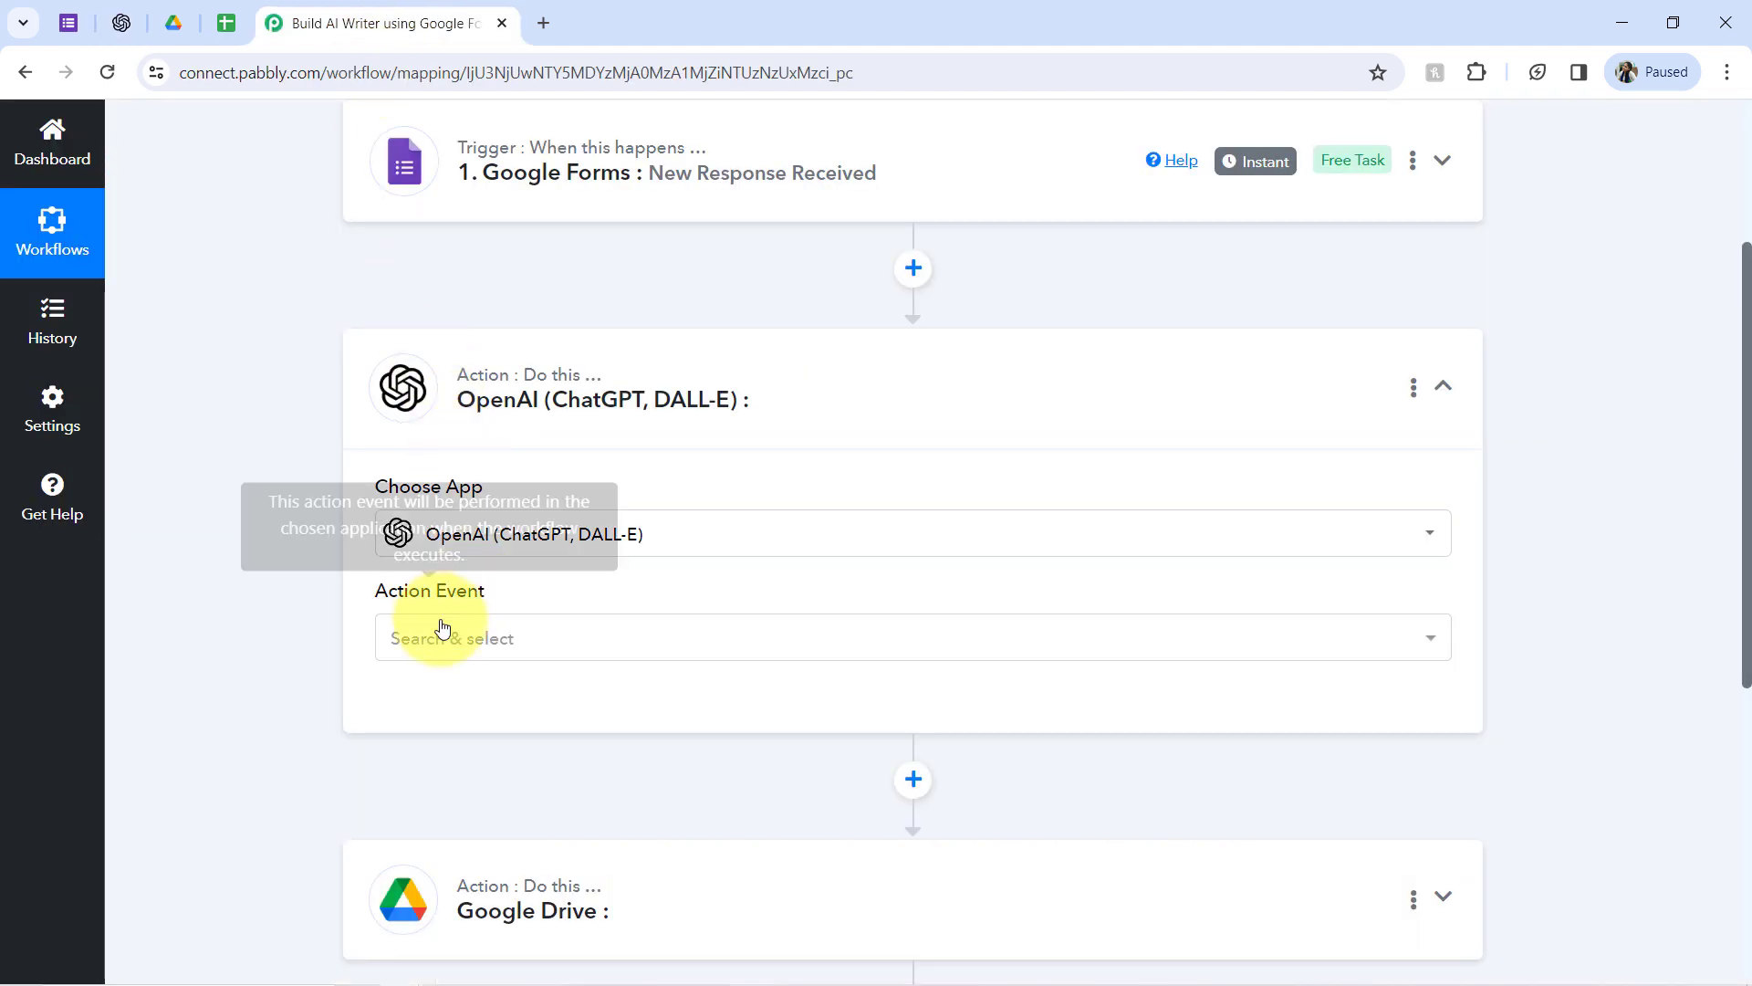
left_click(424, 652)
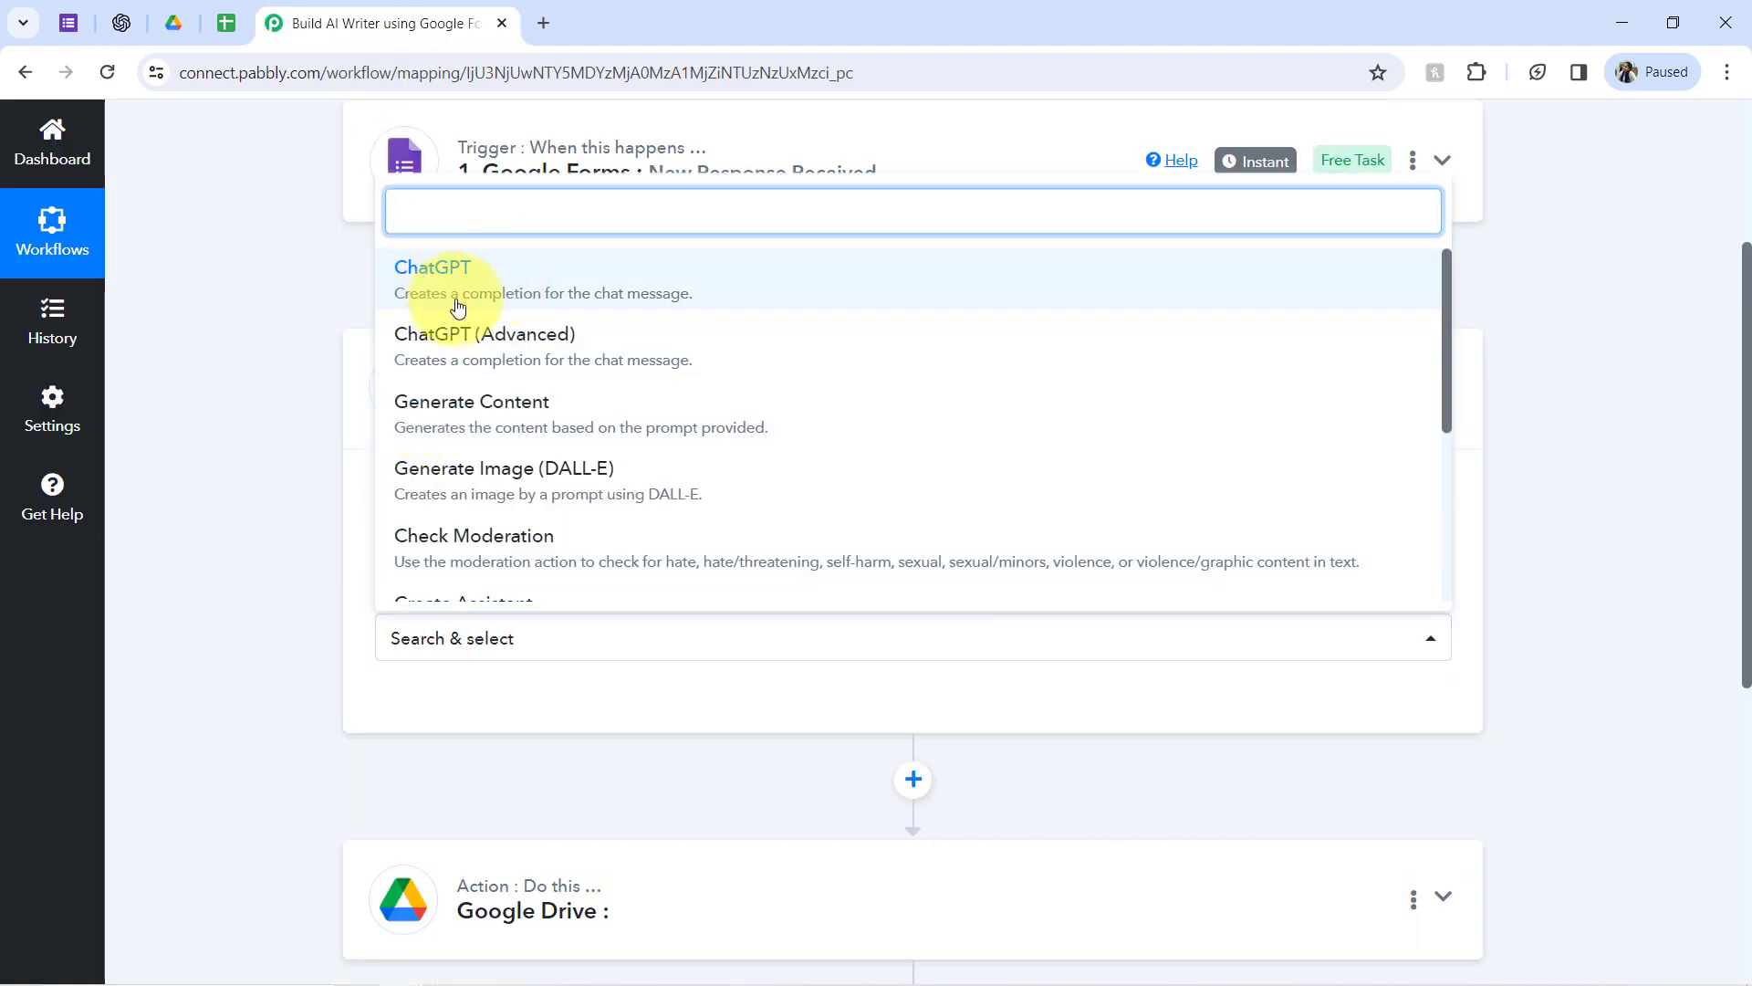
left_click(585, 280)
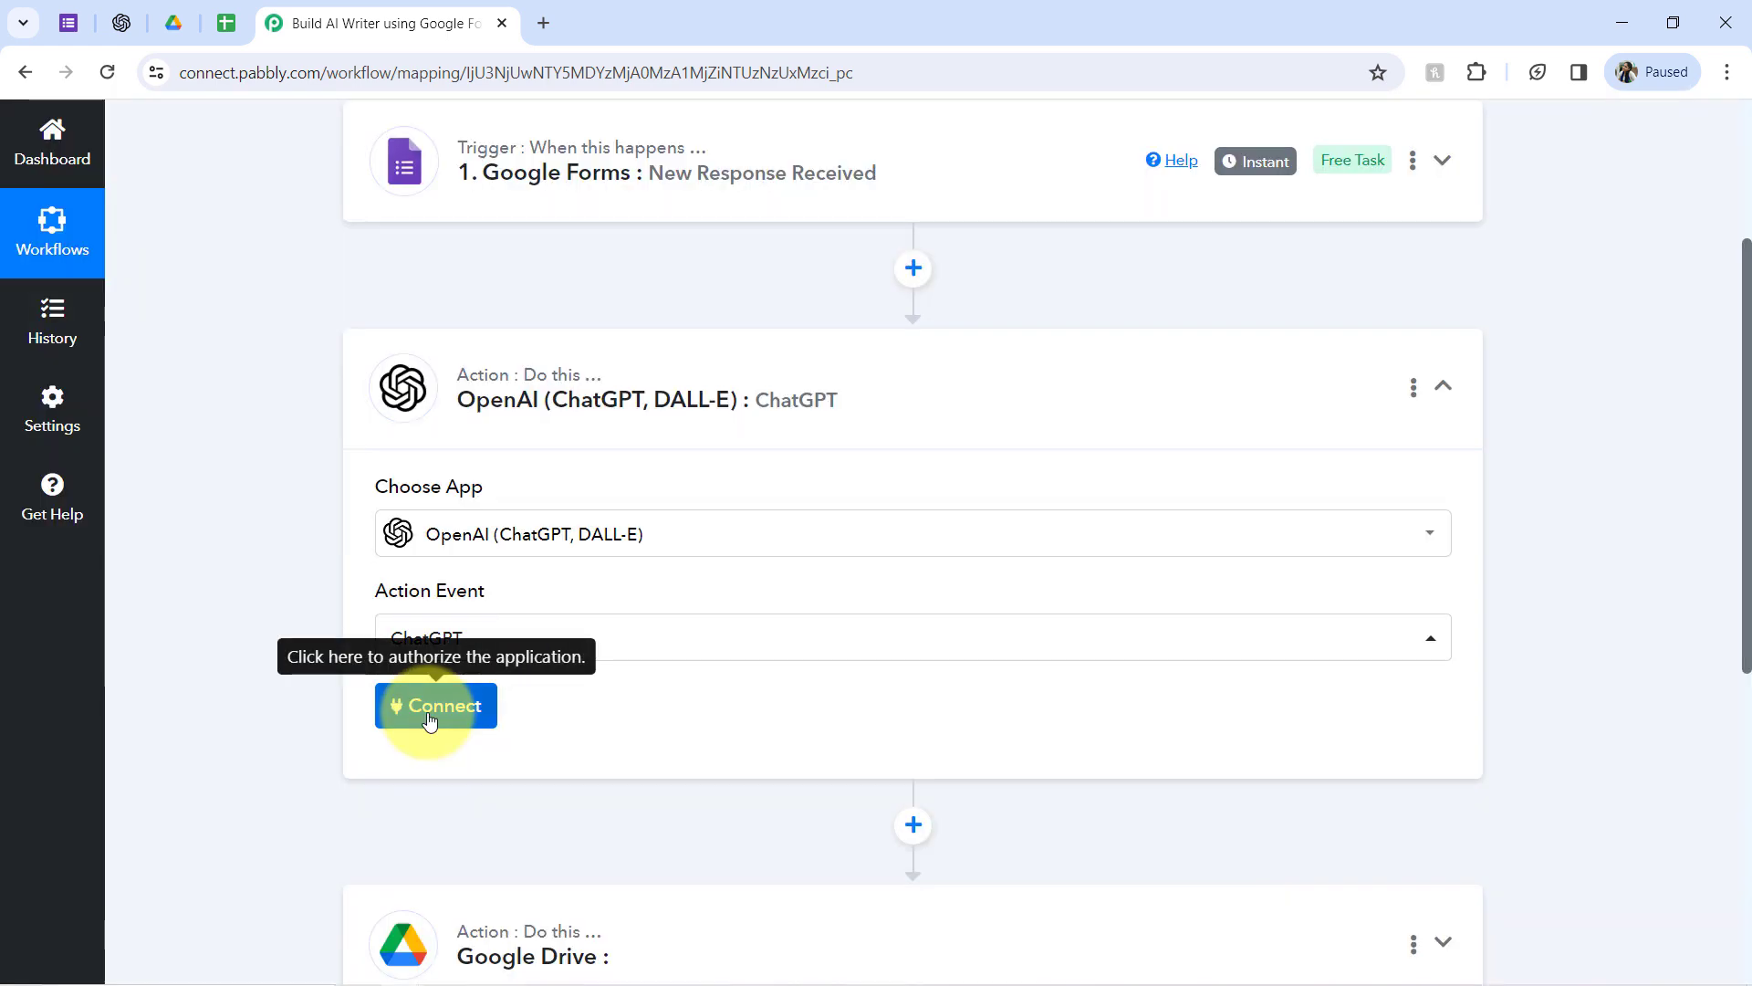
left_click(429, 719)
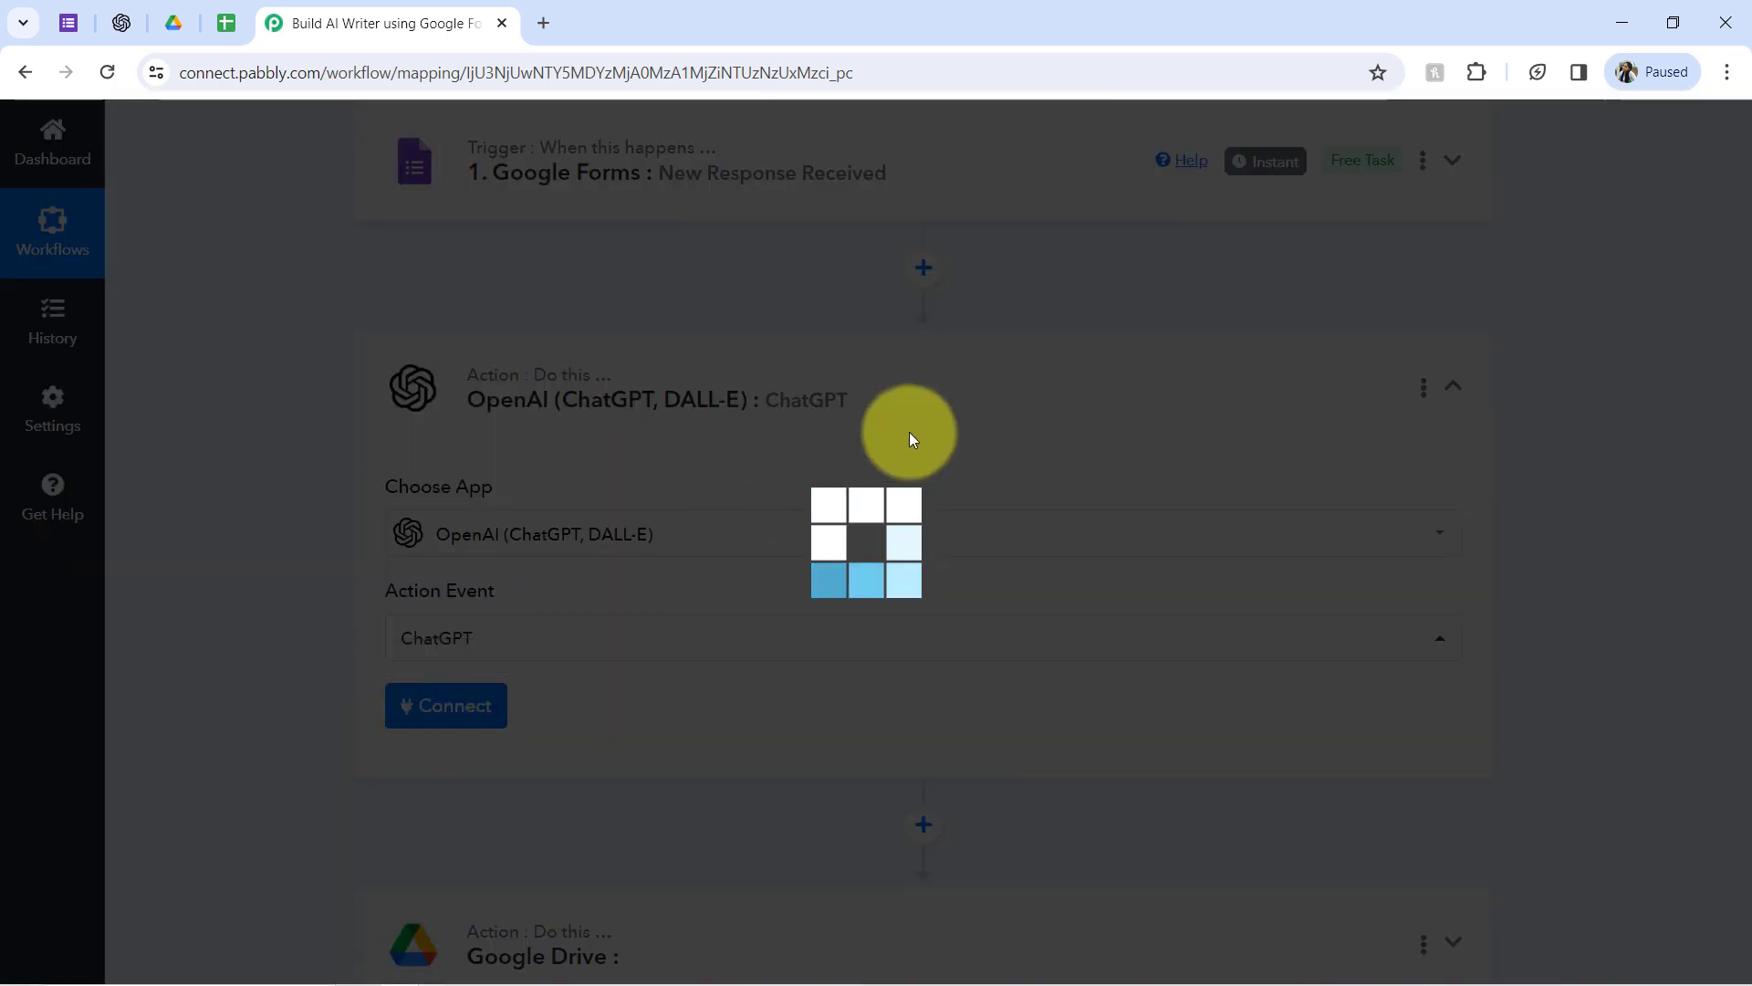
With adding a new connection selected, view the OpenAI API Keys page in a separate tab and close it
left_click(945, 345)
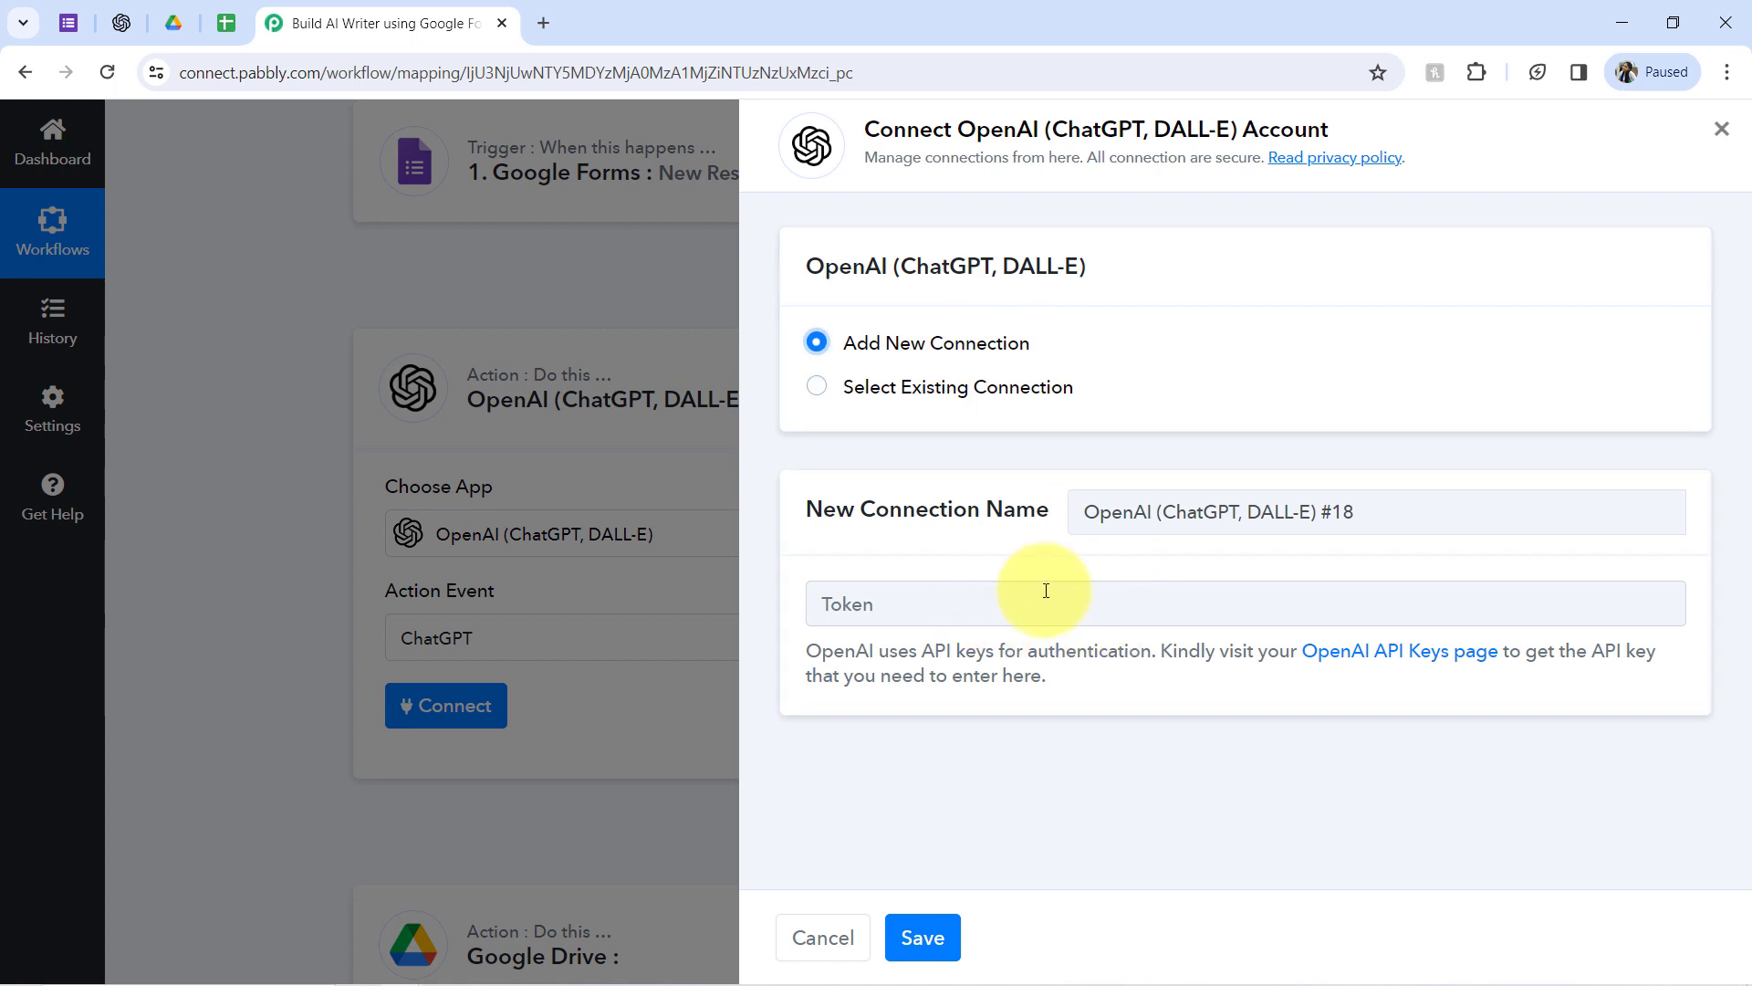
right_click(1328, 669)
left_click(1358, 371)
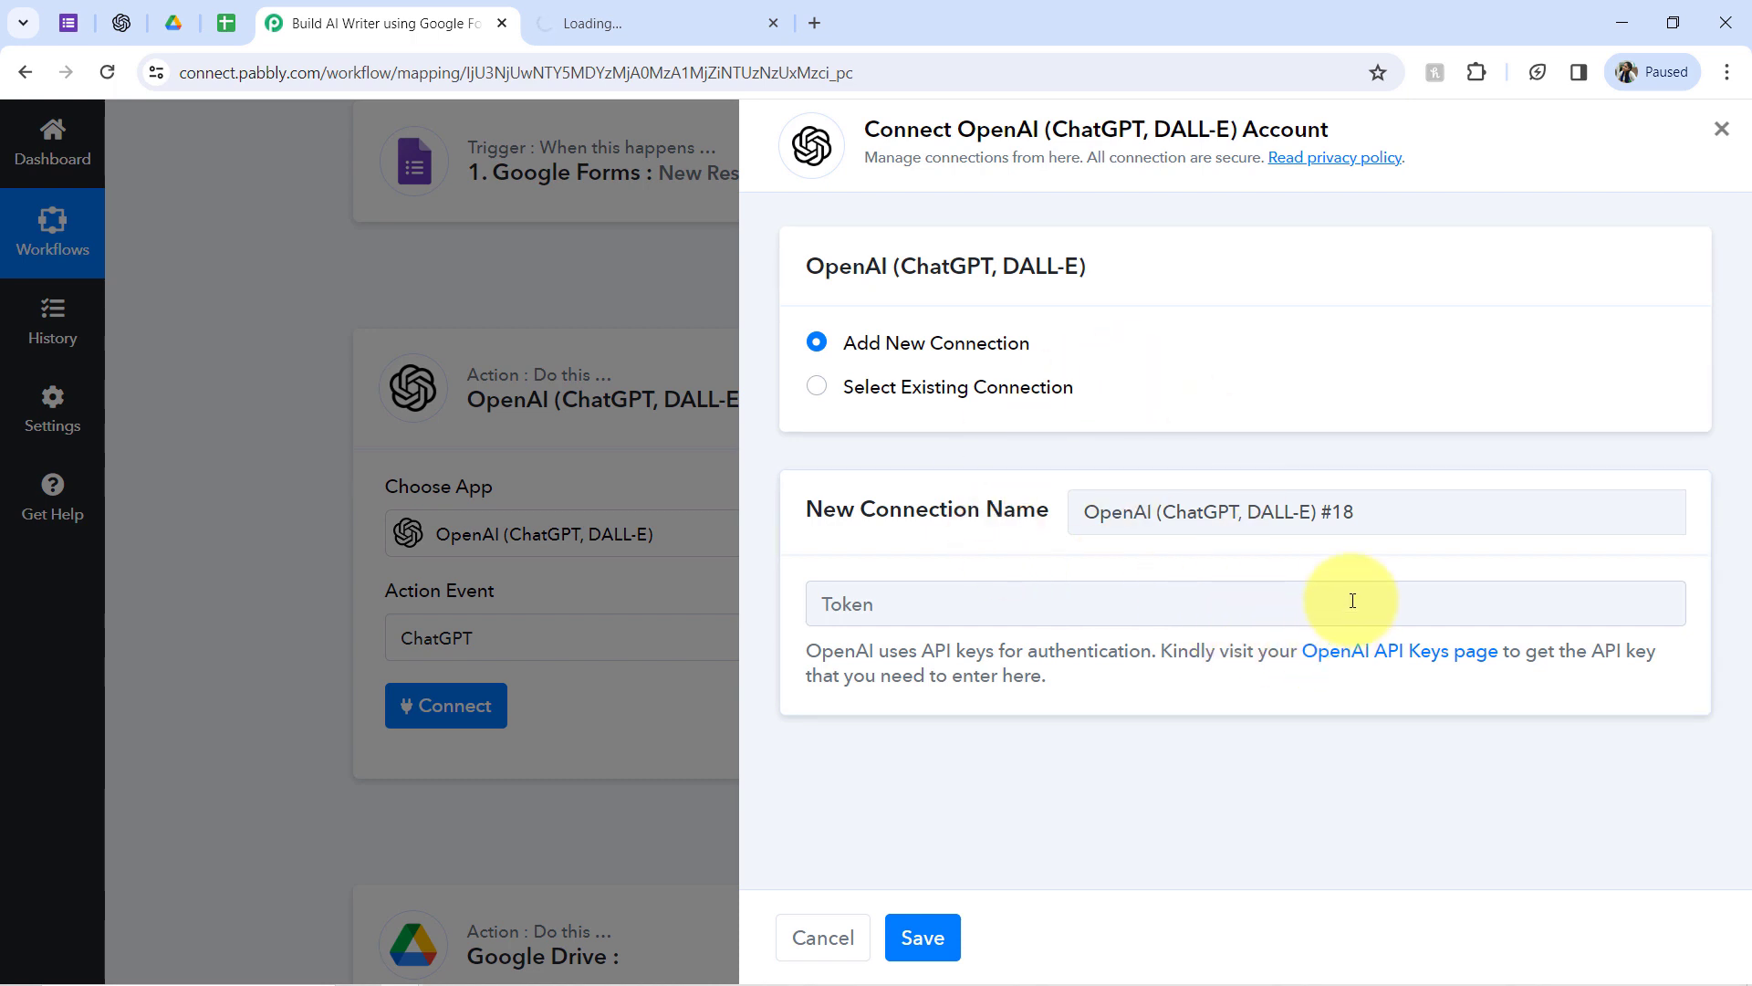
left_click(593, 12)
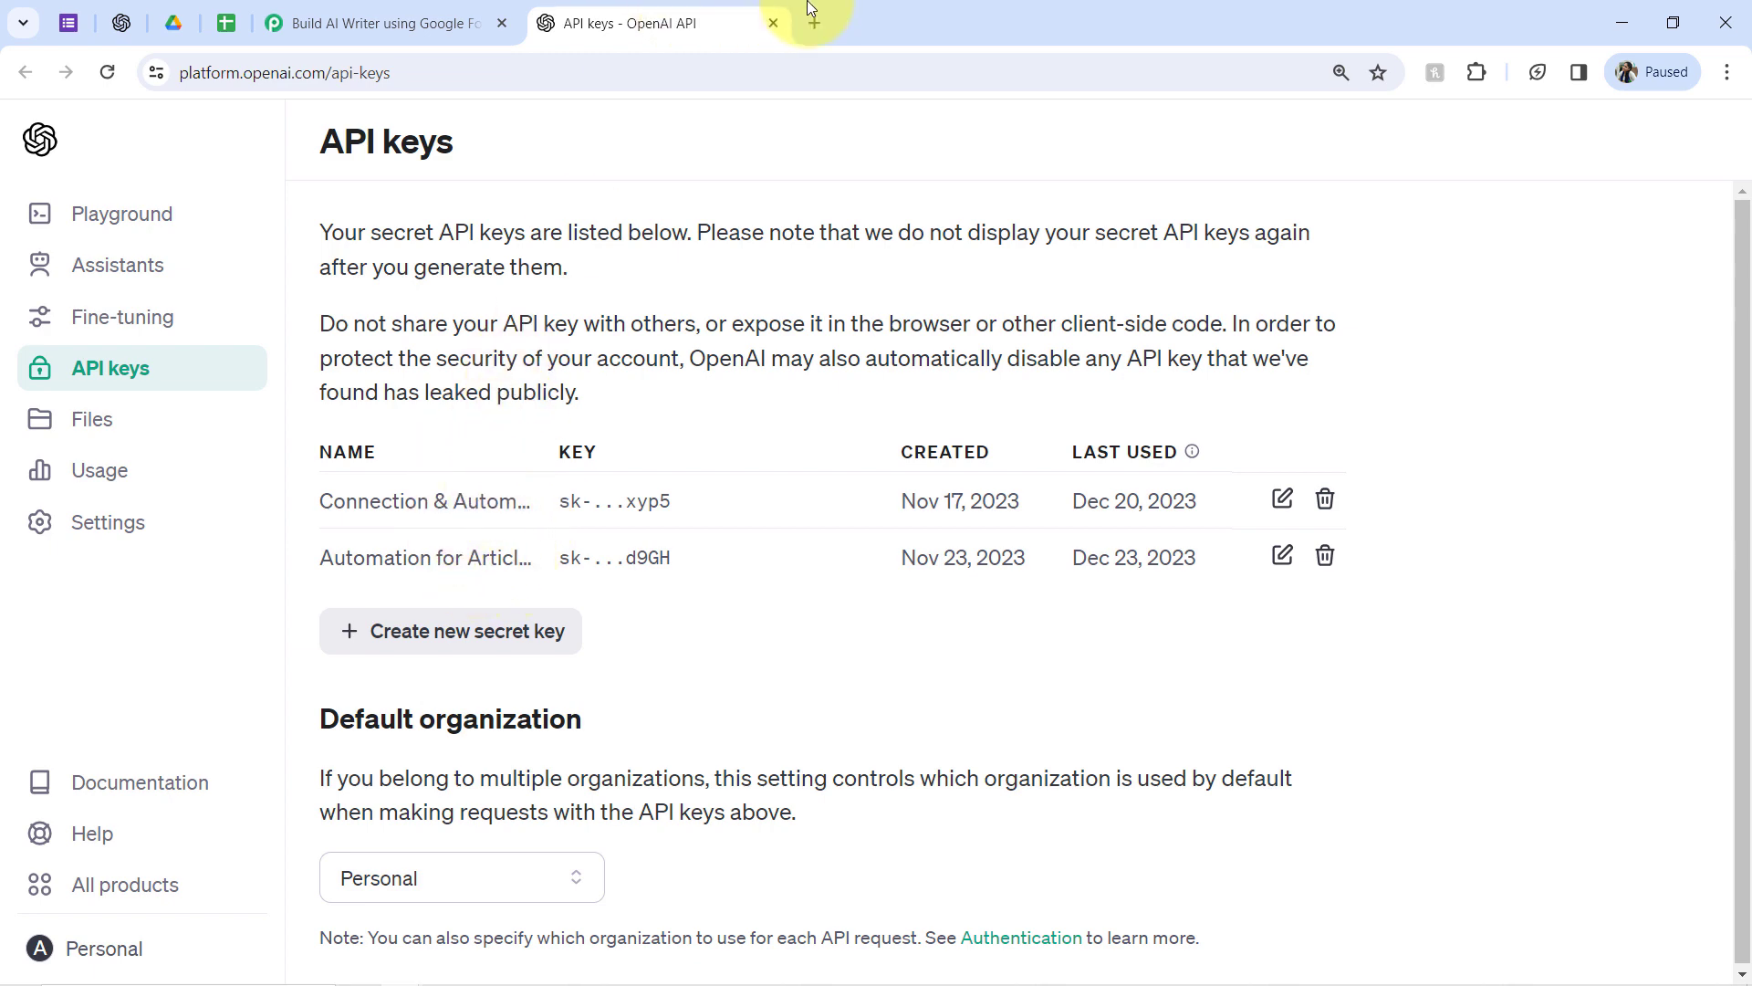
left_click(773, 23)
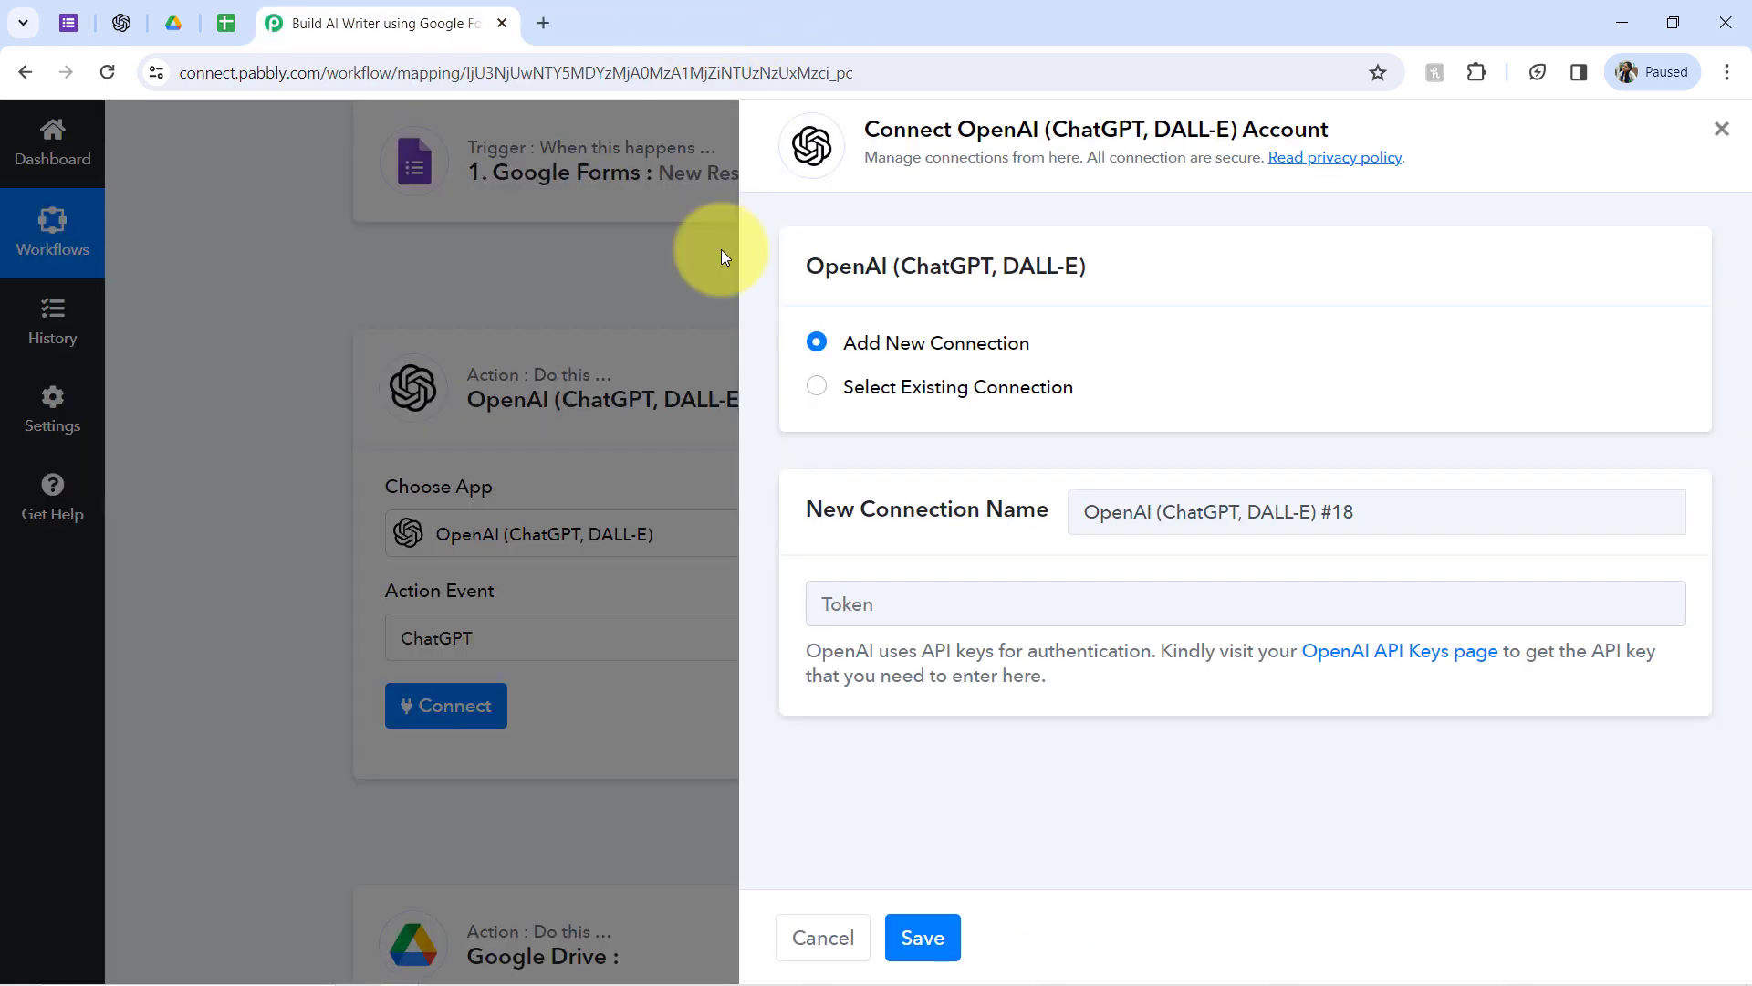
Connect the ChatGPT action with the existing connection OpenAI (ChatGPT, DALL-E) #17 and choose gpt-3.5-turbo-0301 as the AI model
left_click(880, 384)
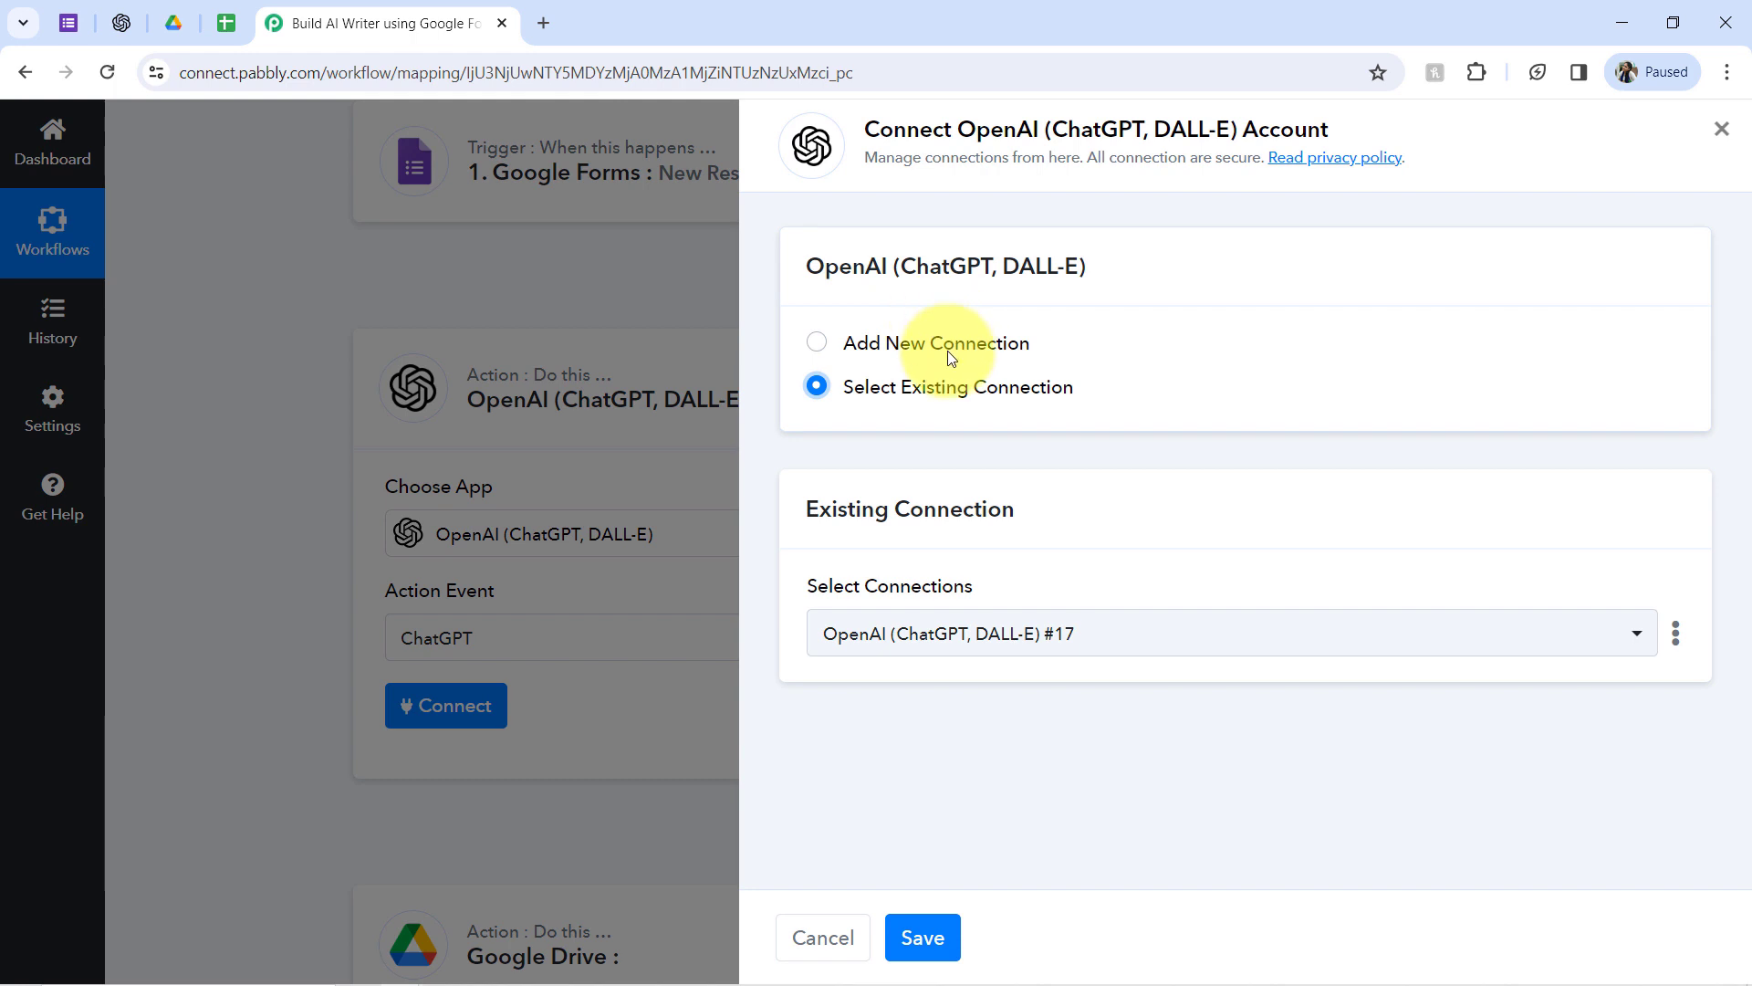
left_click(920, 937)
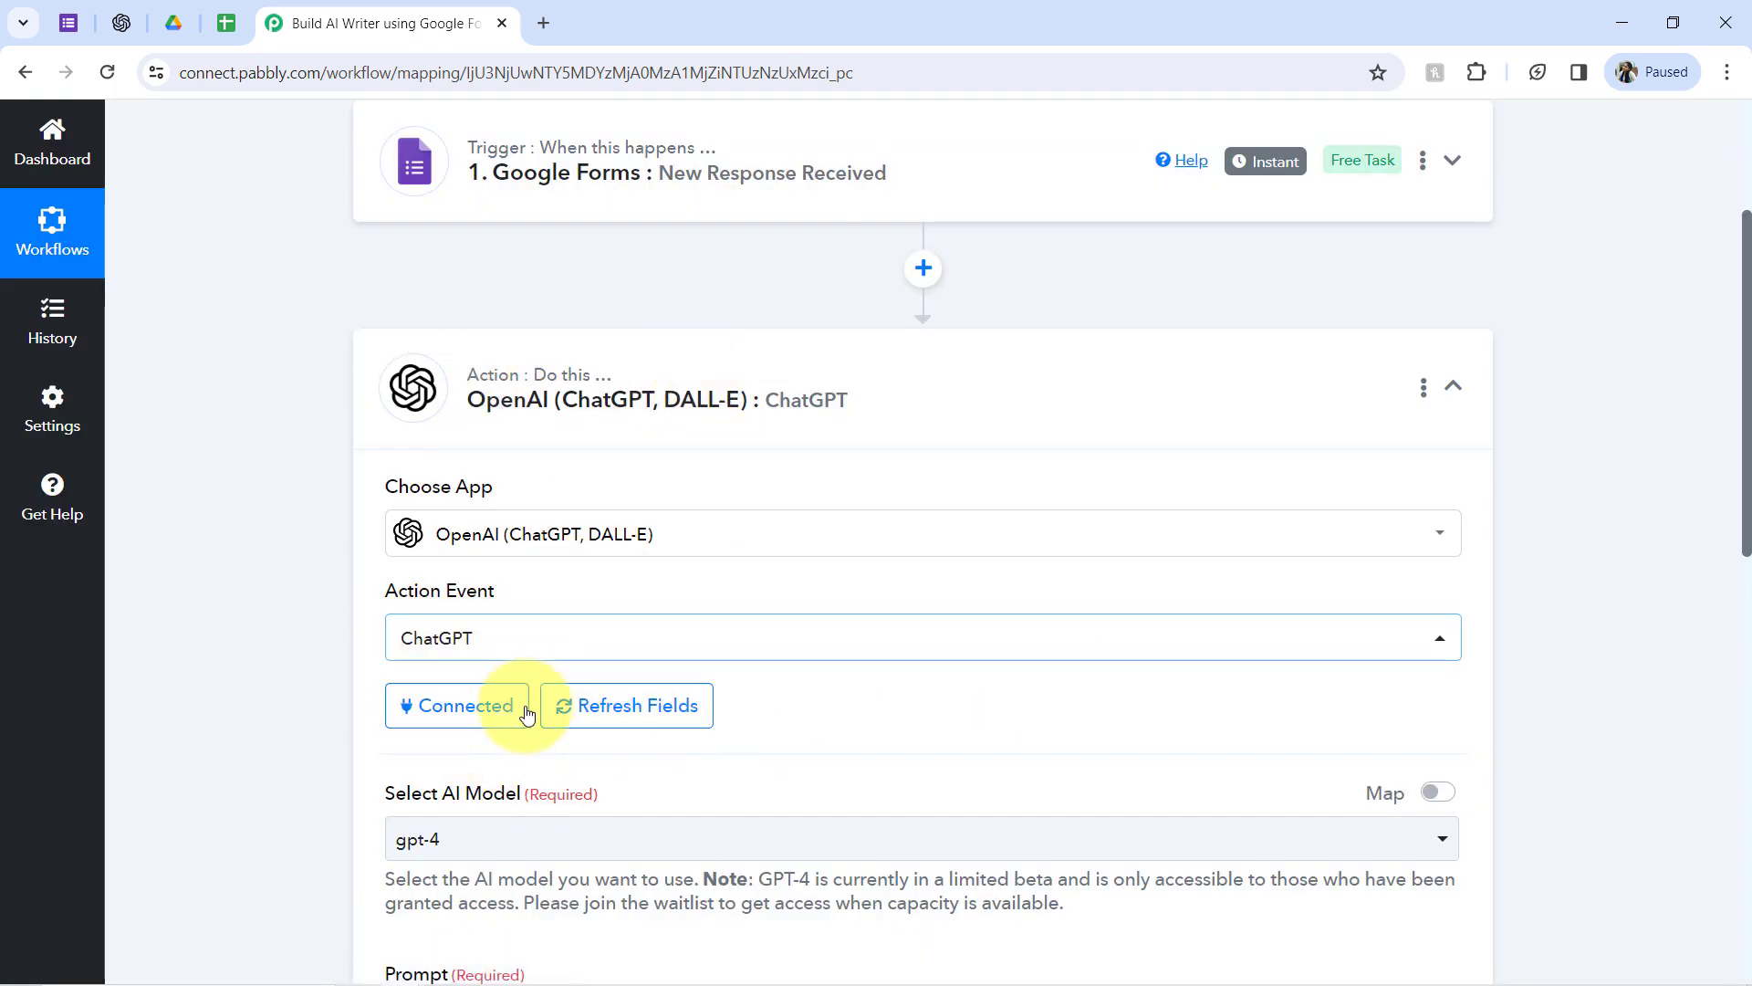
left_click_drag(1745, 427, 1732, 604)
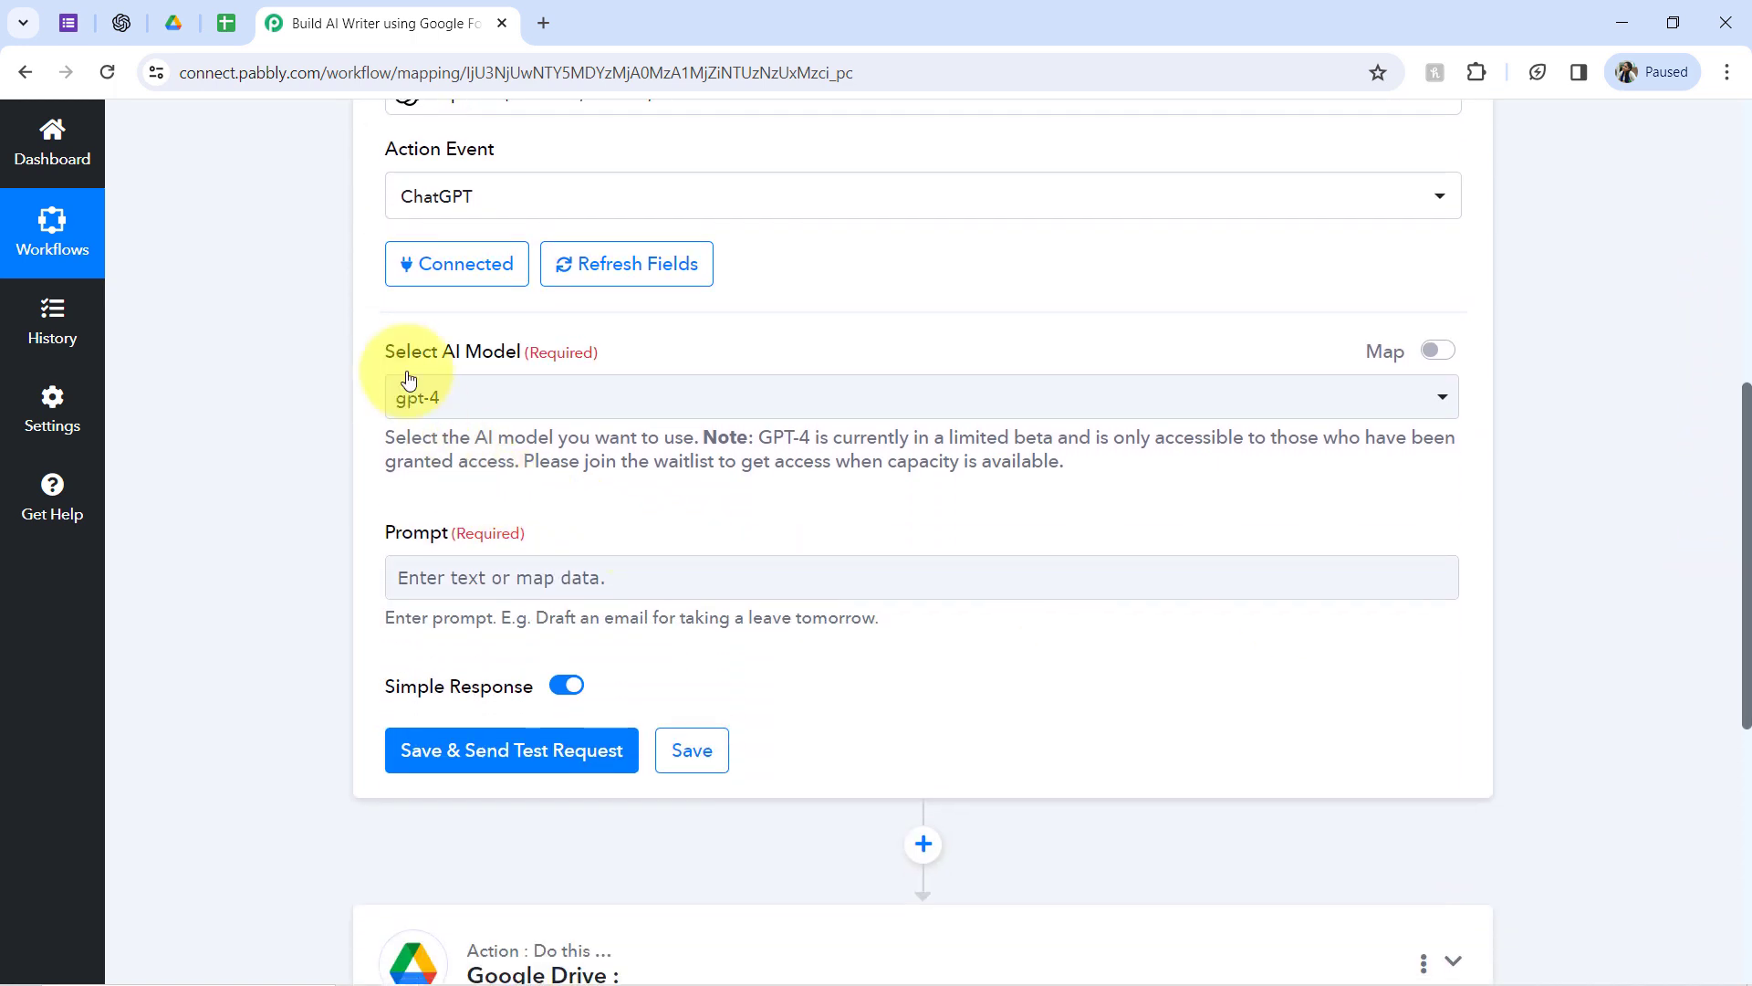
left_click_drag(398, 355, 504, 364)
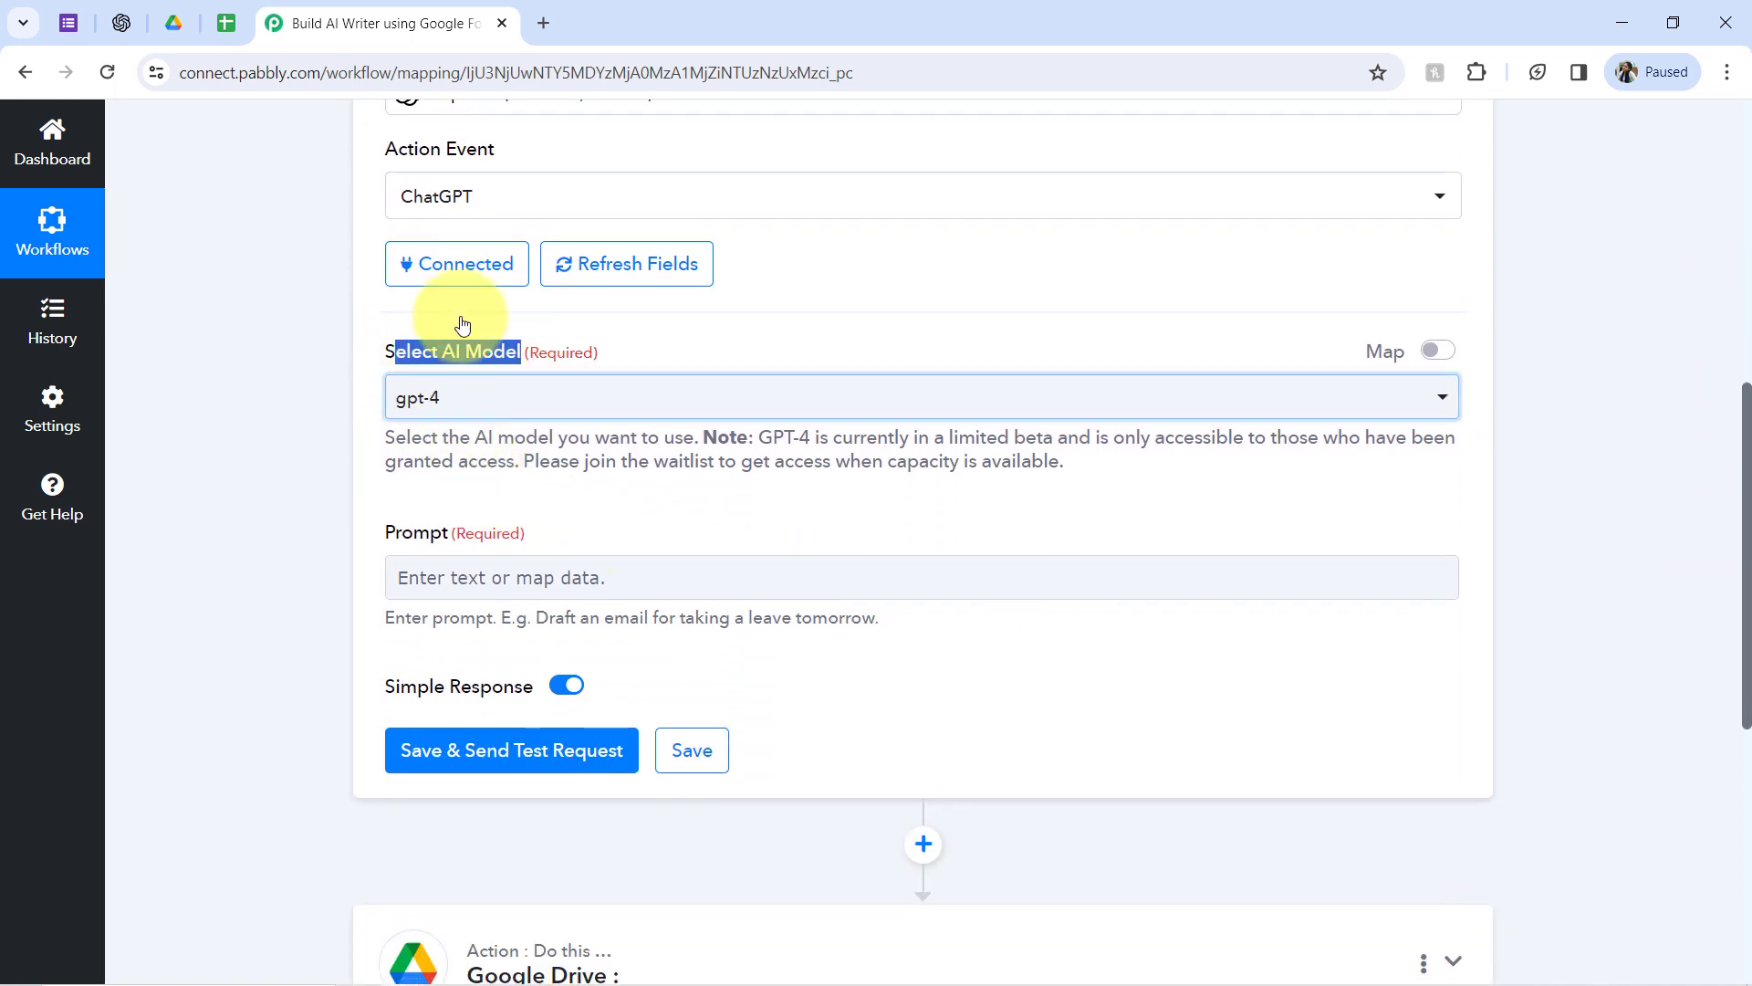
left_click(416, 397)
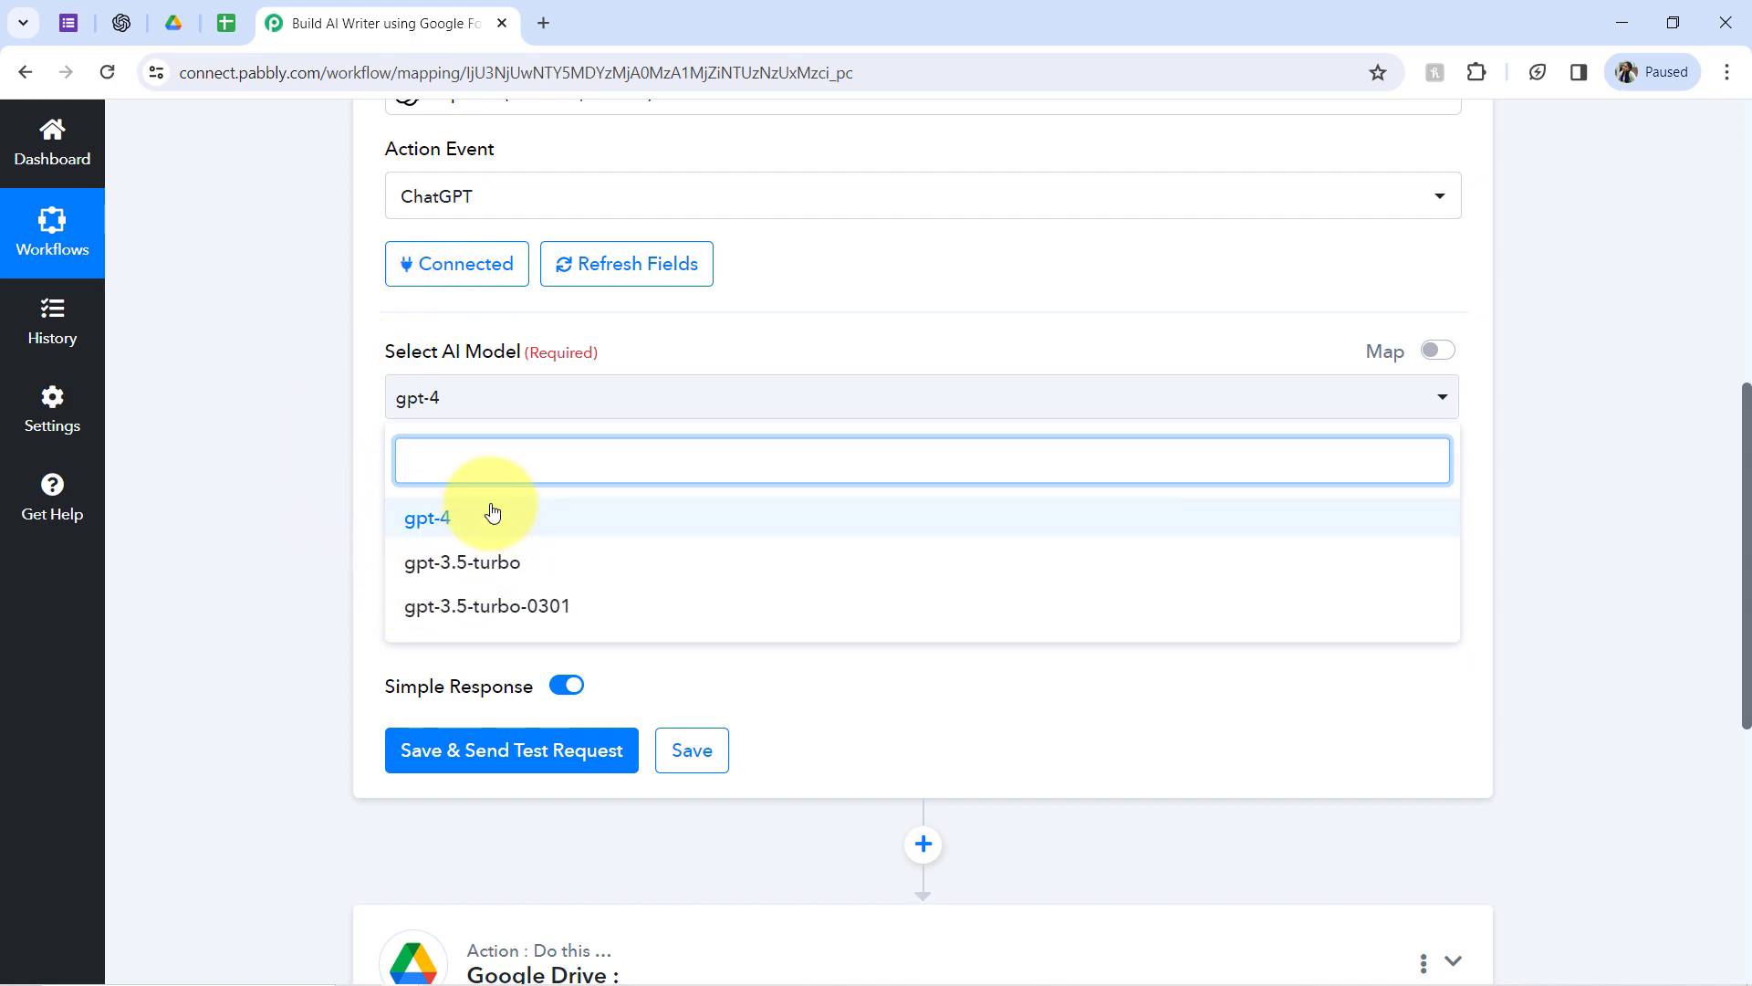
left_click(509, 606)
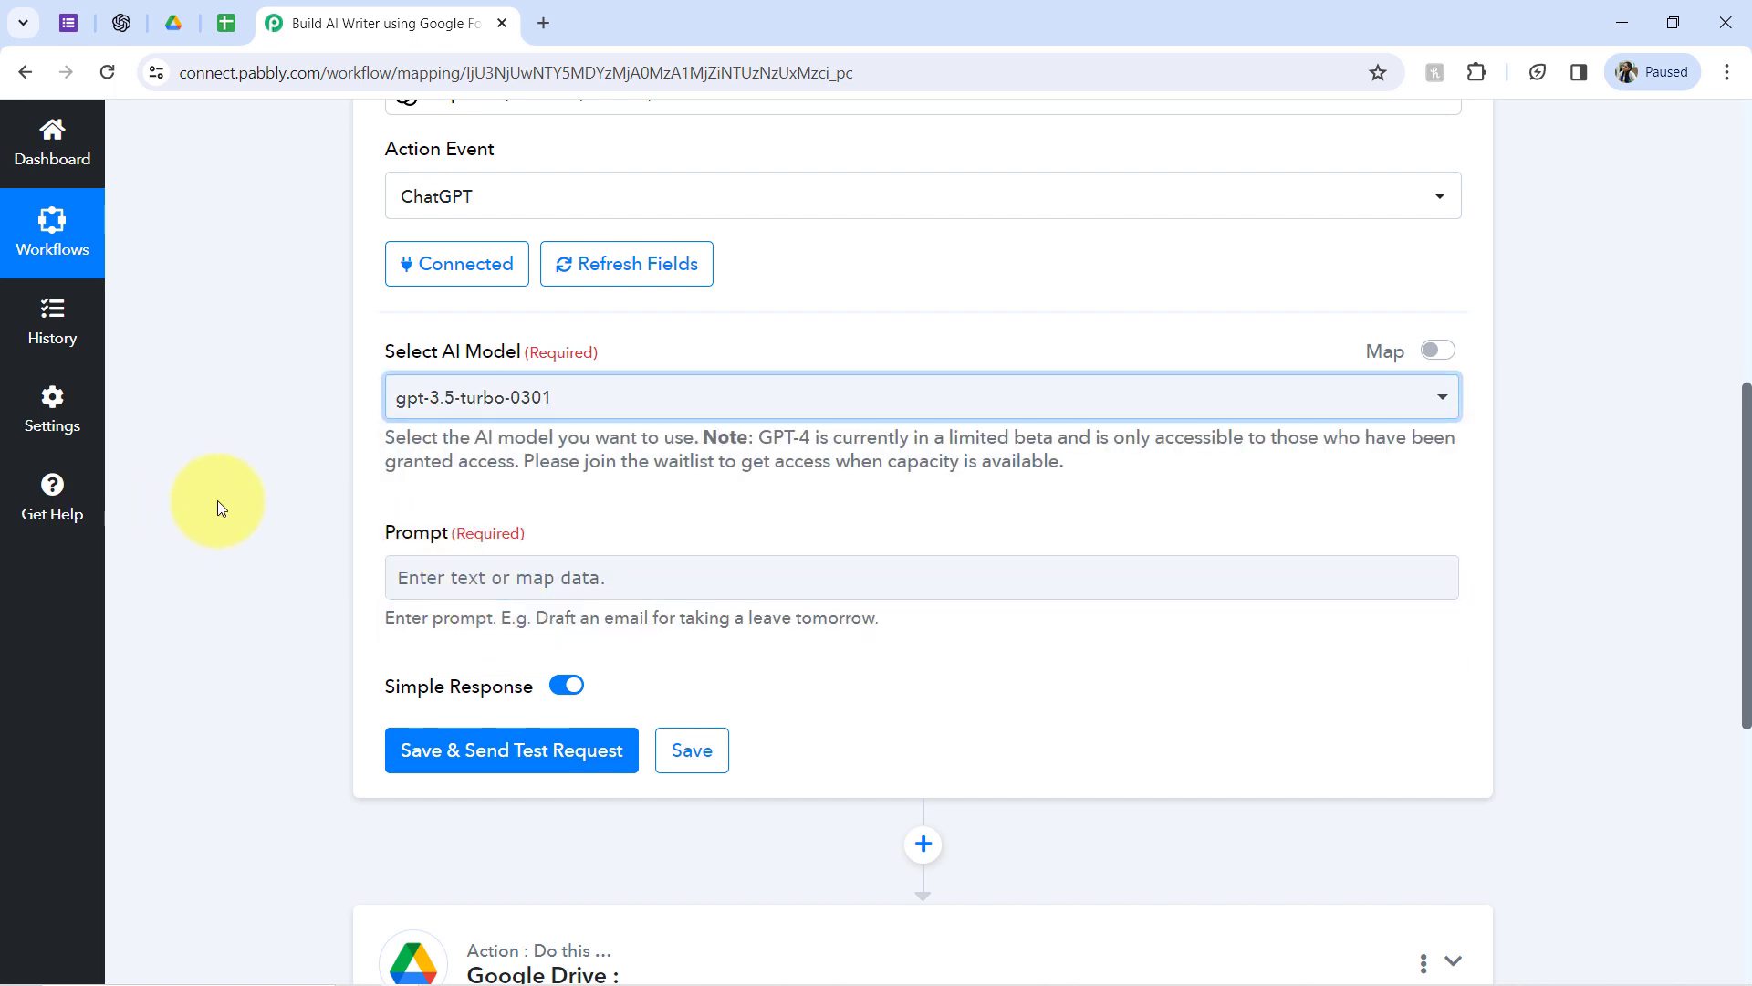
Examine the topic answer in the Google Forms trigger's captured response as the source for the ChatGPT prompt
left_click_drag(395, 533, 470, 535)
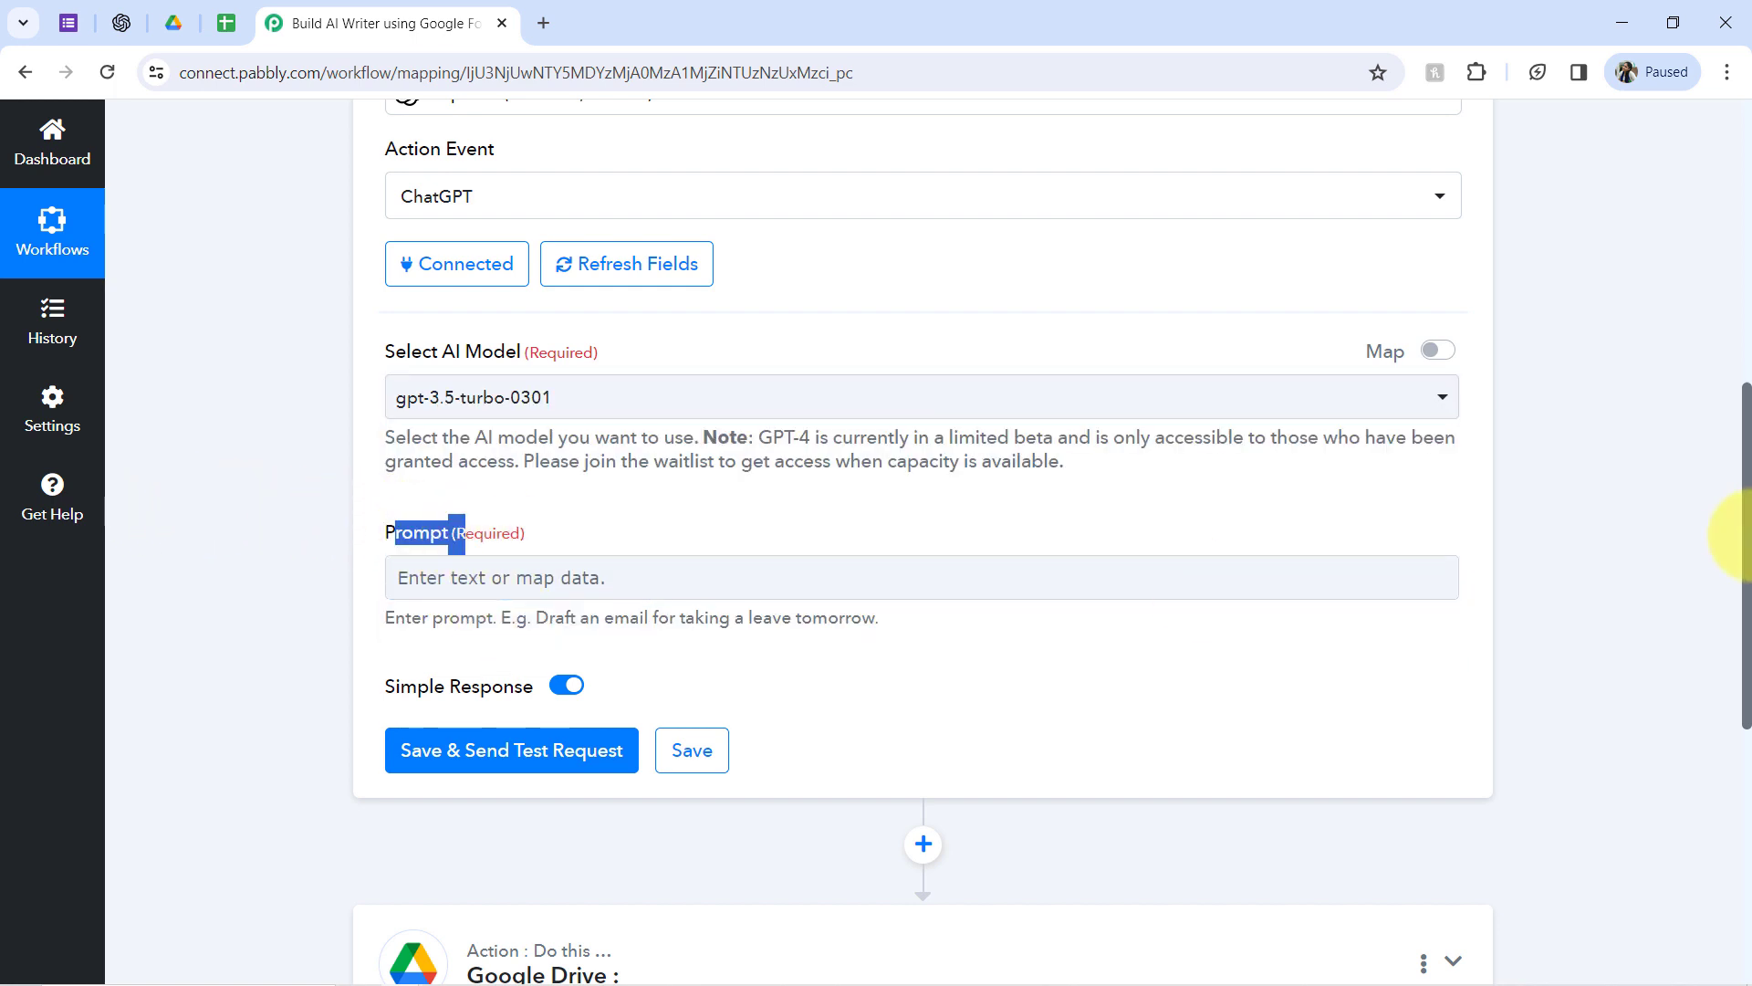
scroll(1716, 501, "up", 6)
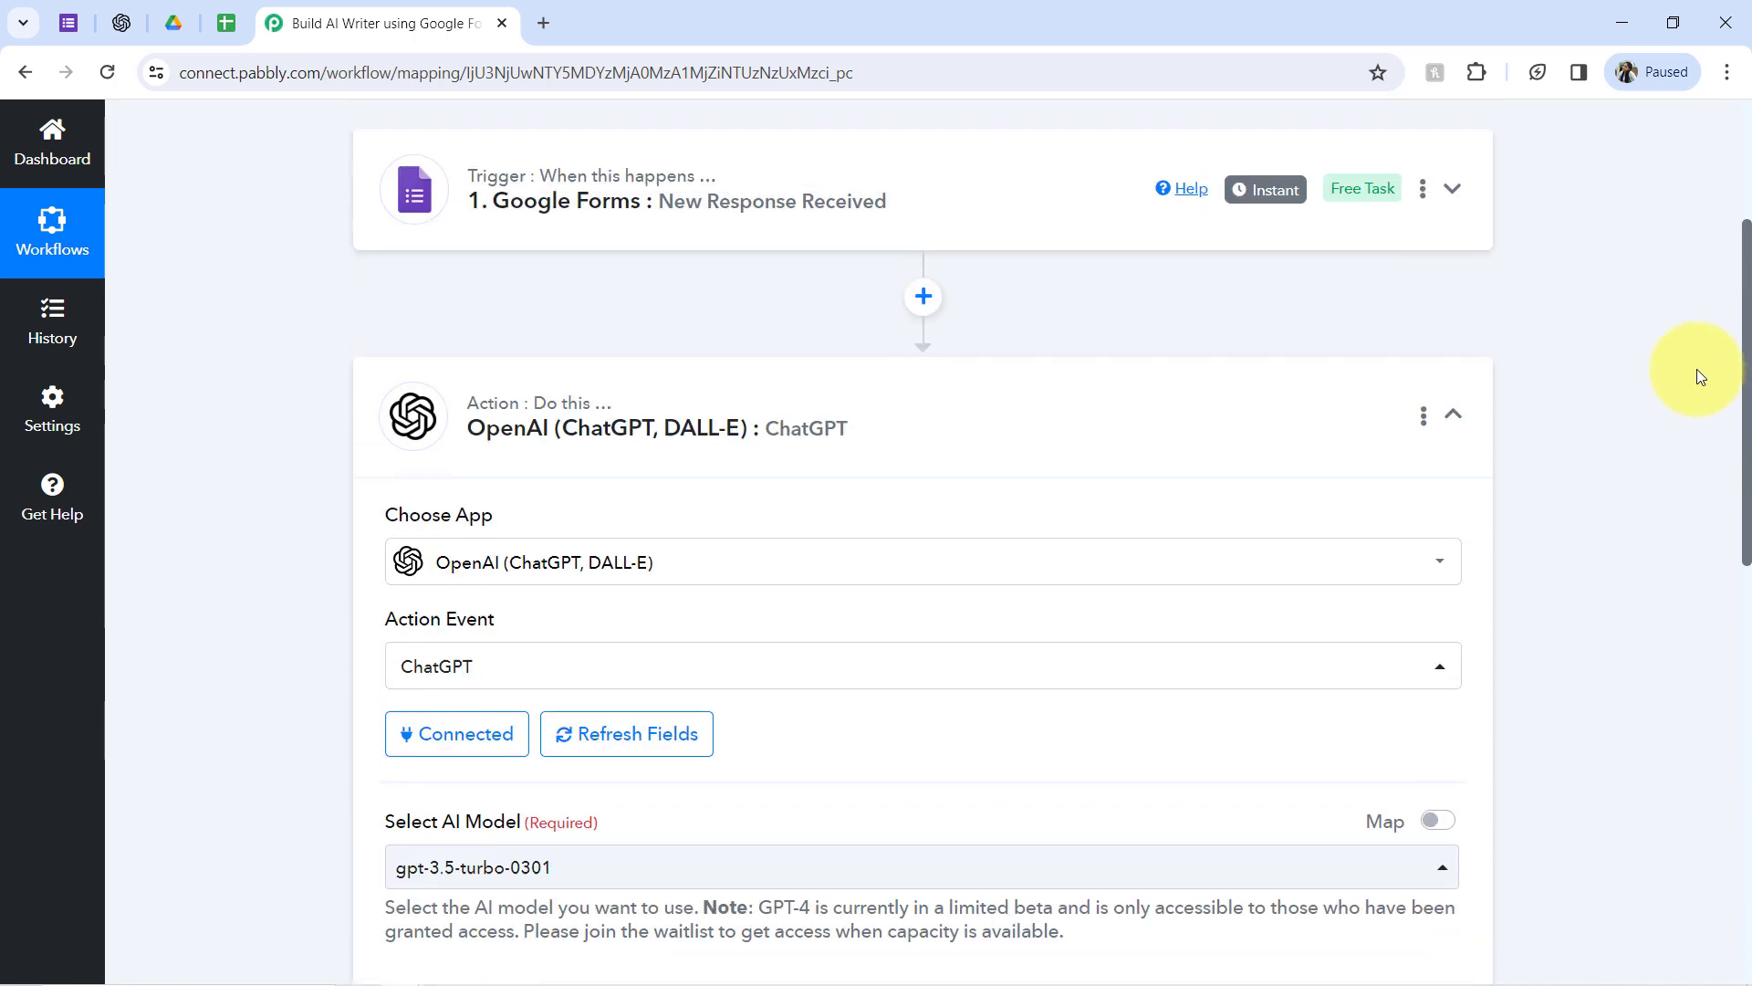
left_click(547, 290)
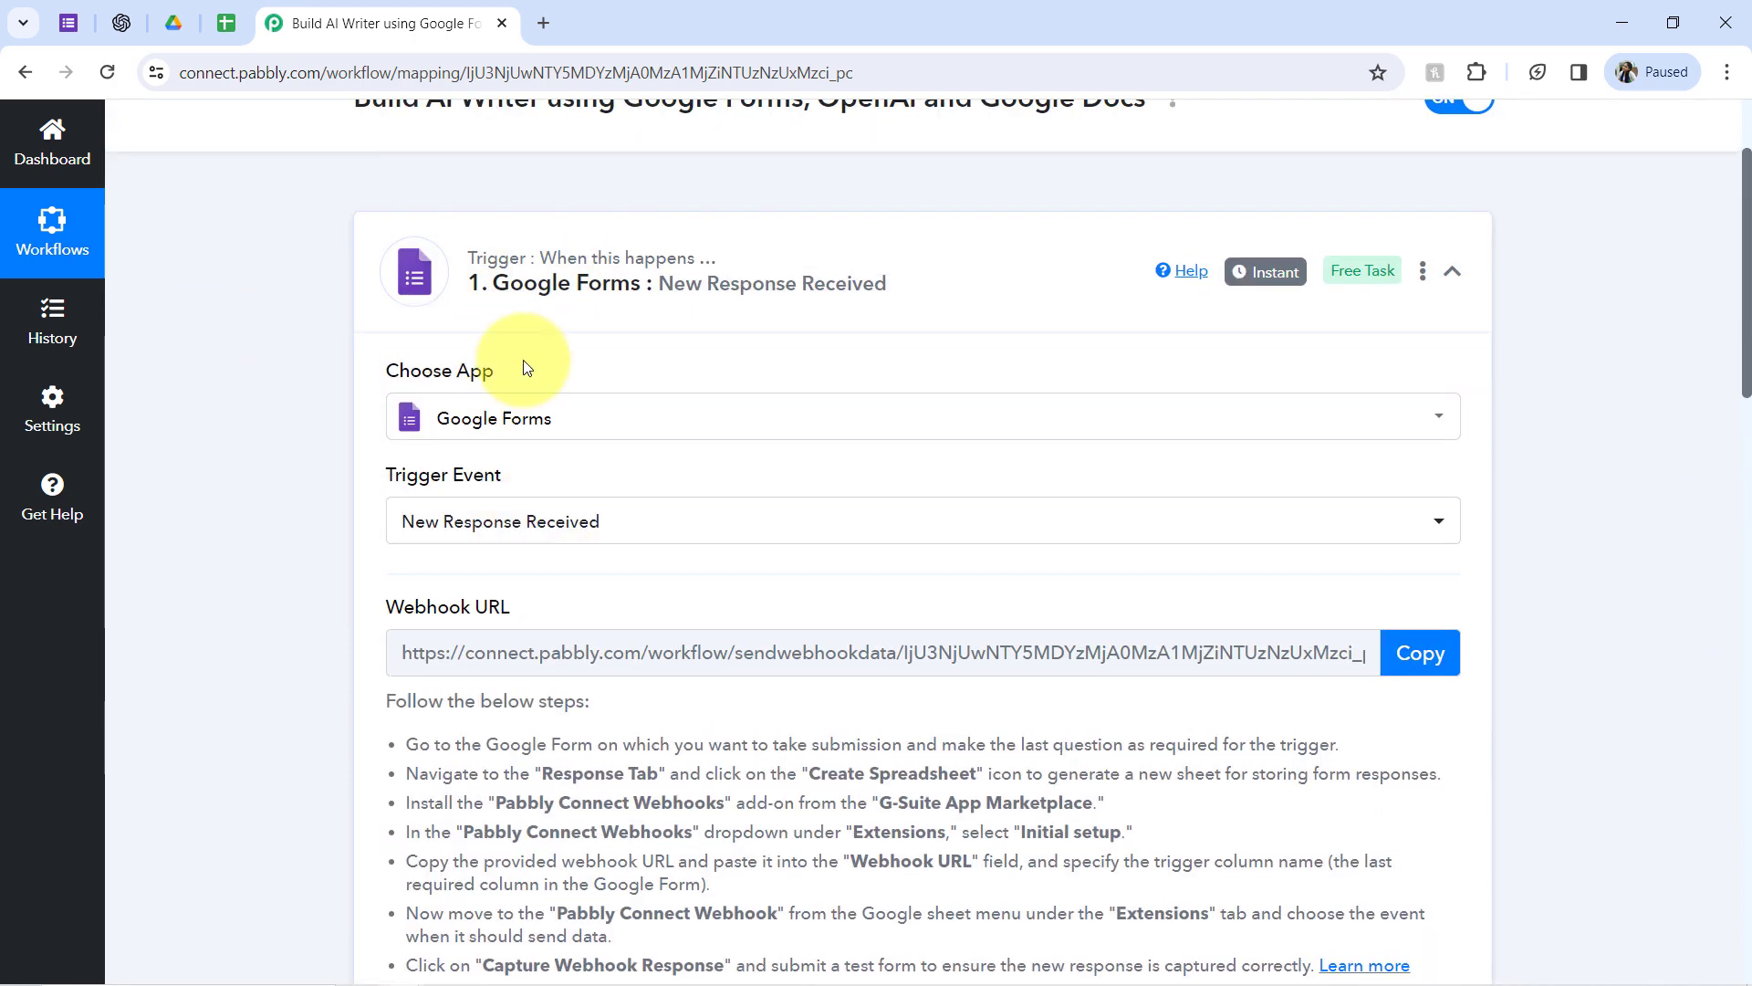
scroll(548, 329, "up", 2)
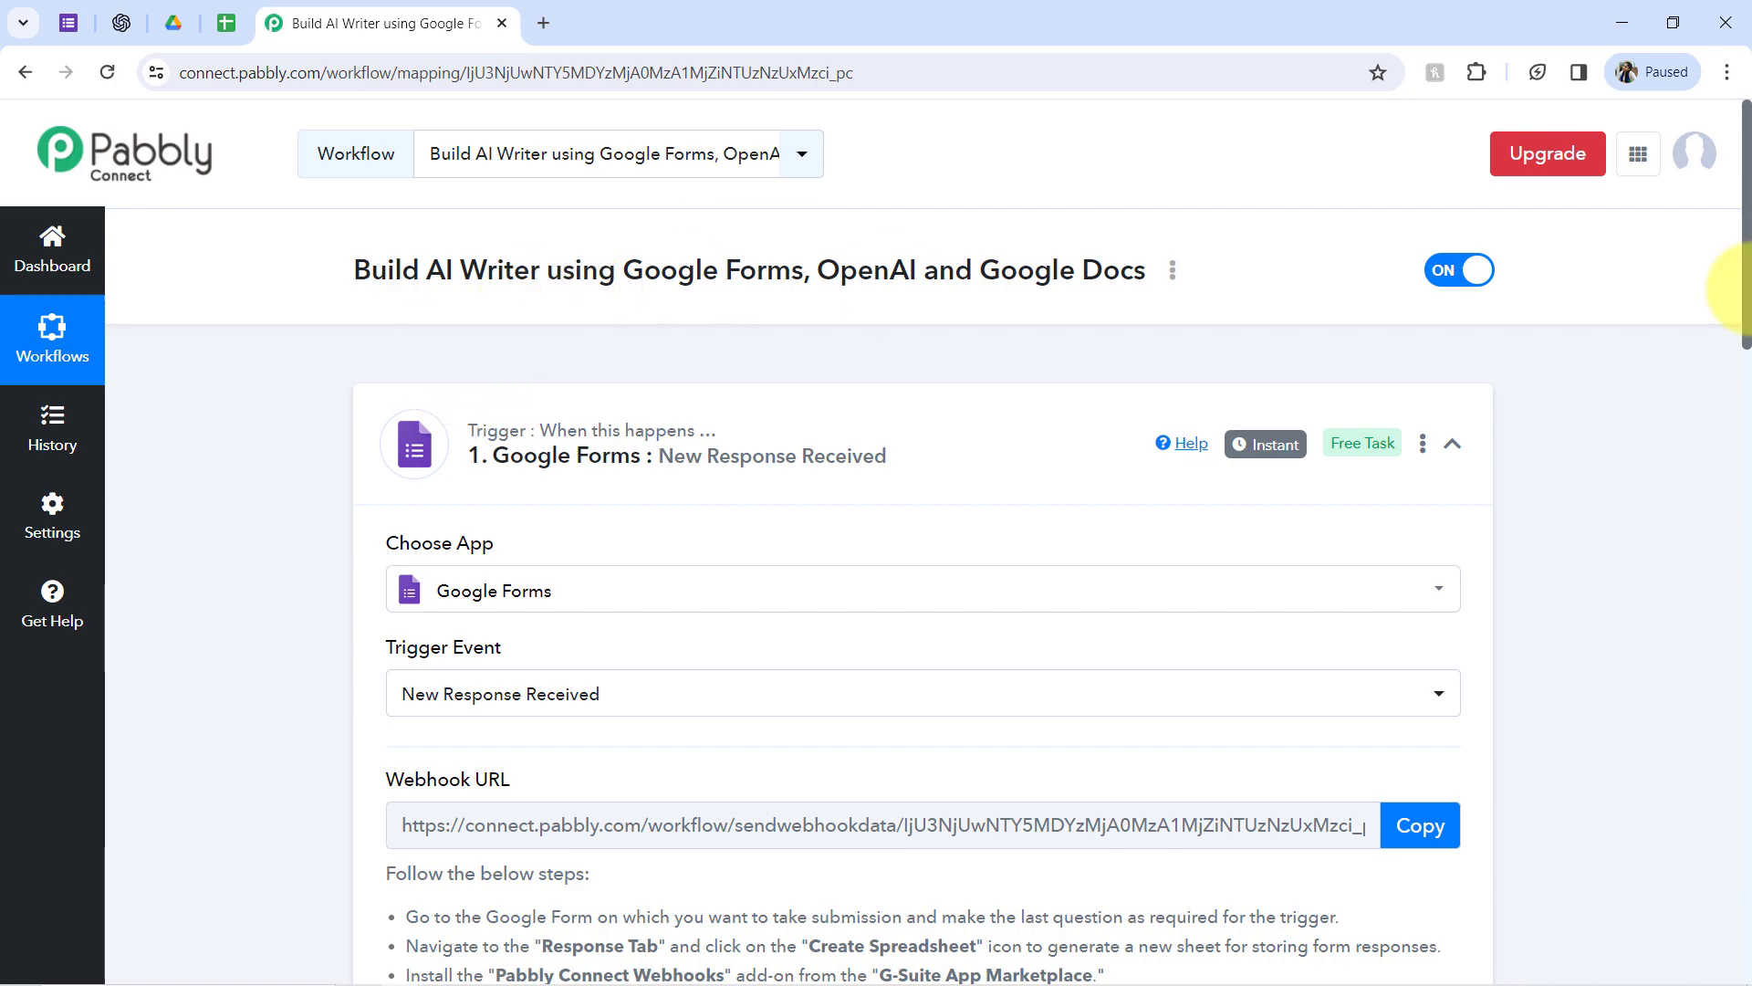
left_click_drag(1748, 290, 1703, 618)
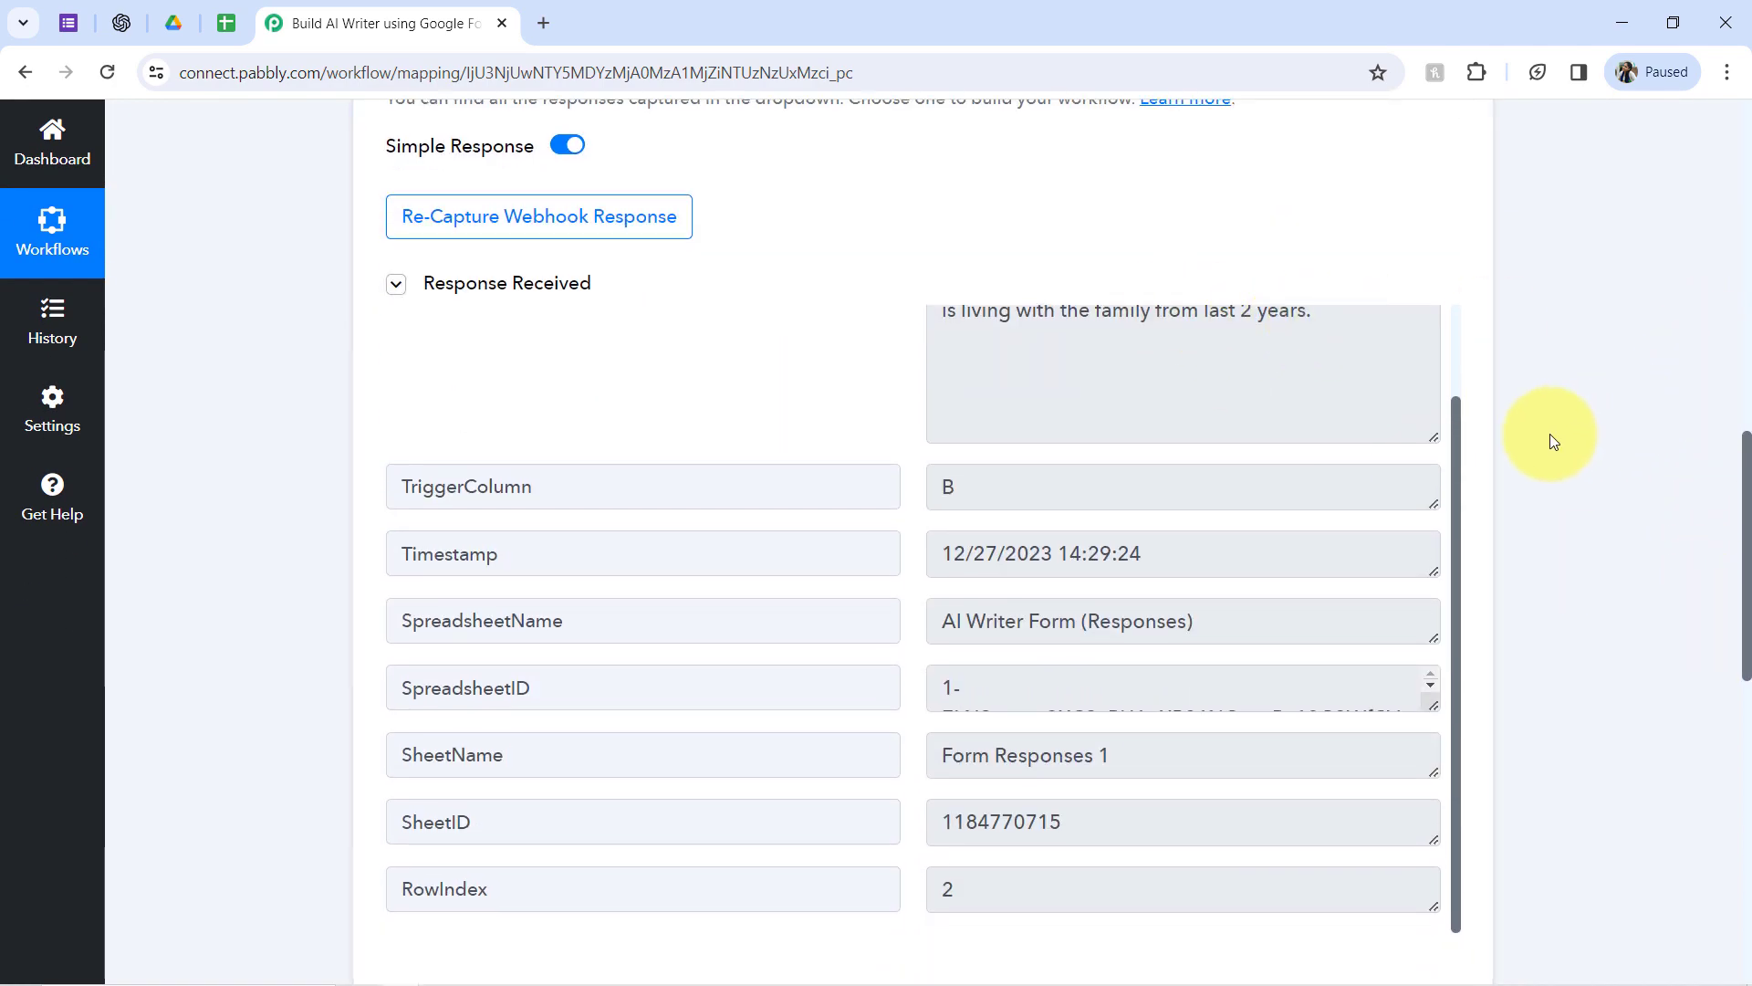
scroll(1458, 379, "up", 2)
triple_click(1122, 414)
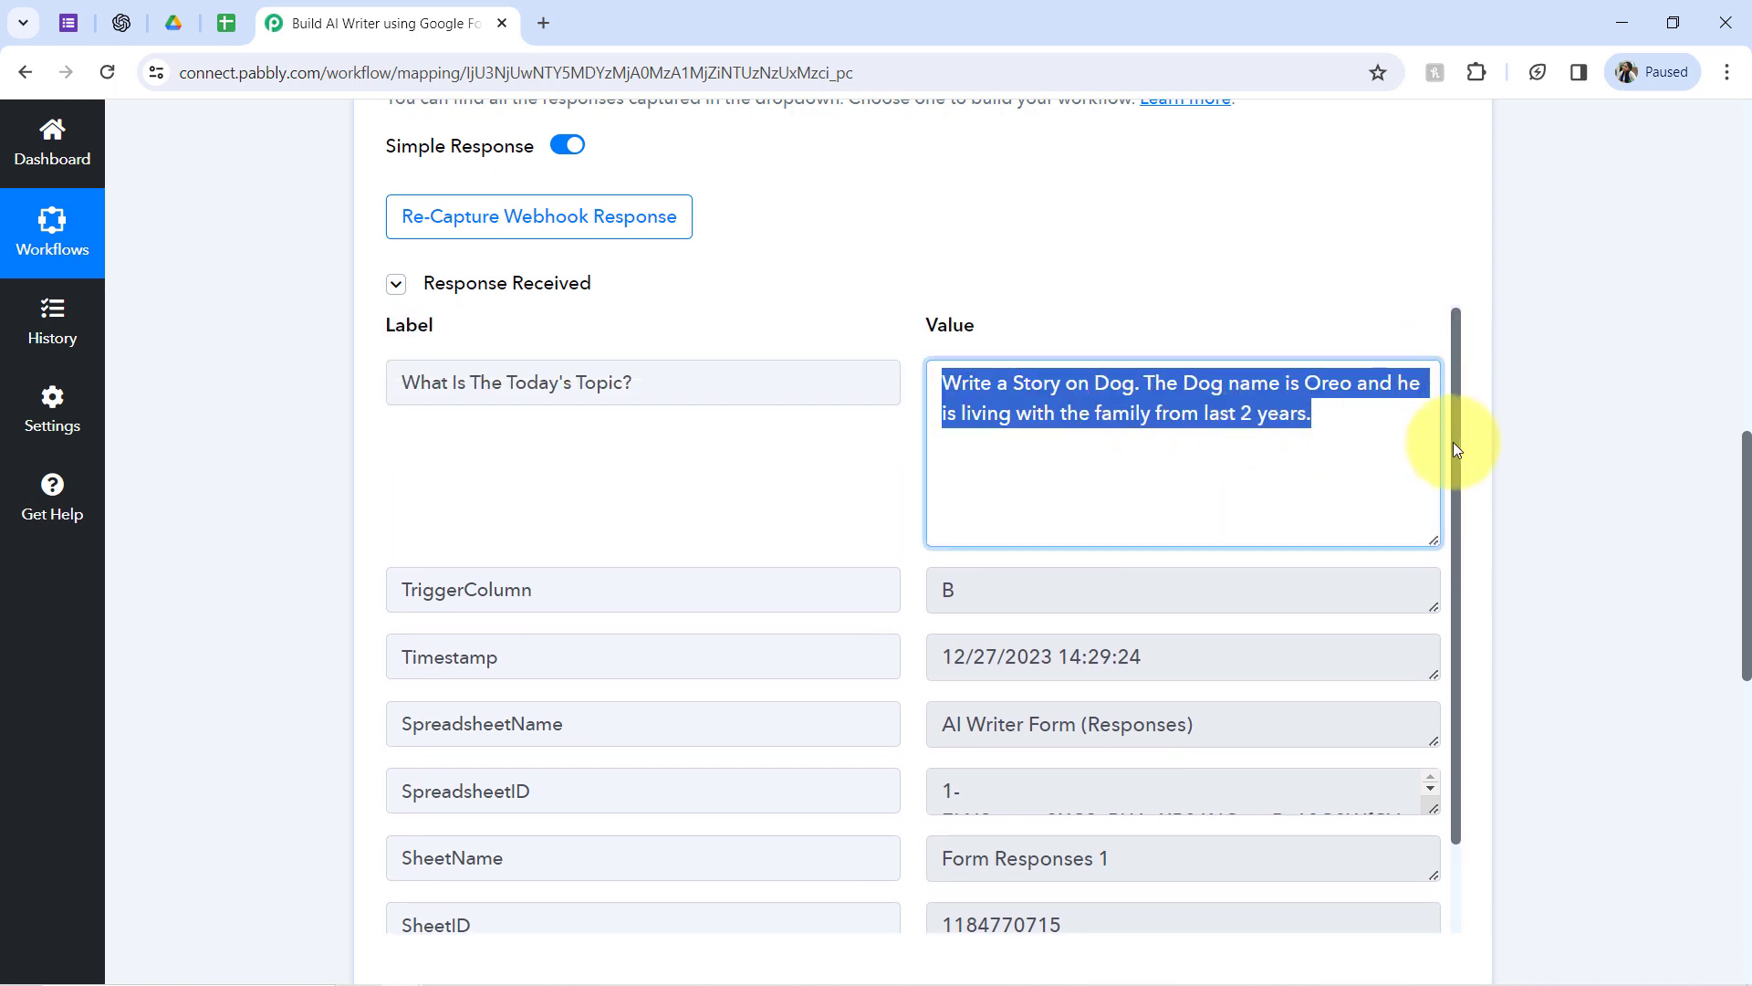
scroll(1738, 447, "down", 10)
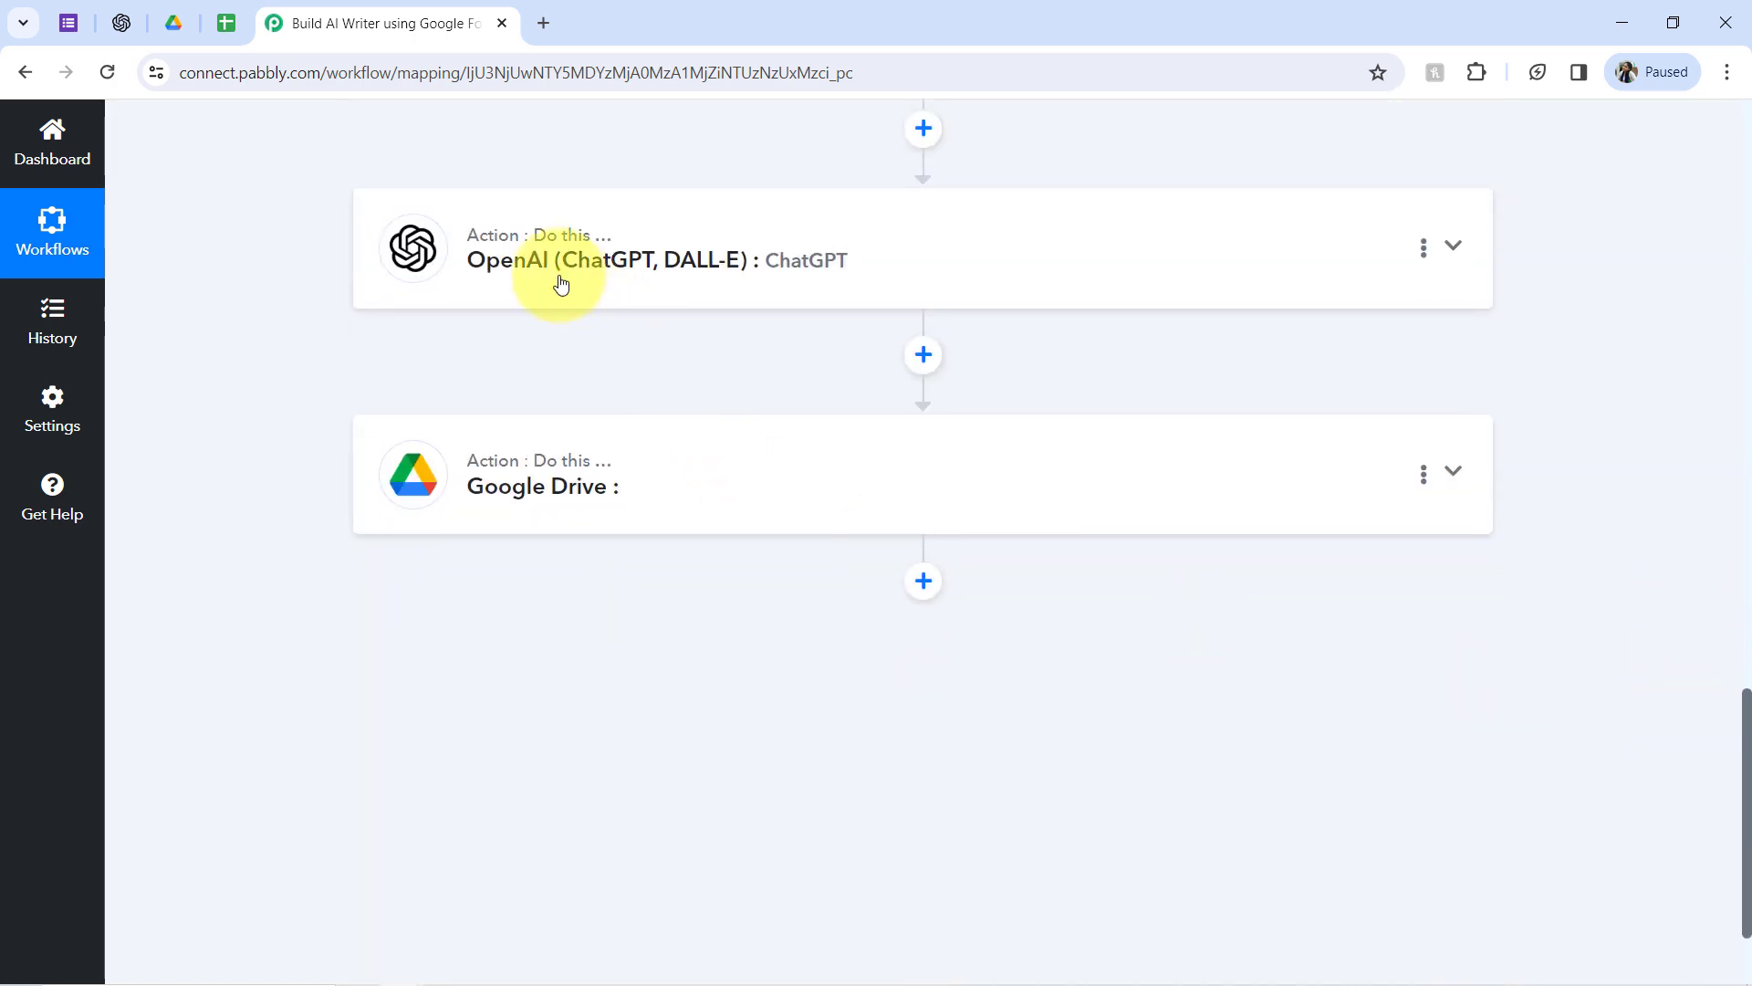
Map the Google Forms answer "What Is The Today's Topic?" into the ChatGPT action's prompt, then save and send a test request
left_click(558, 273)
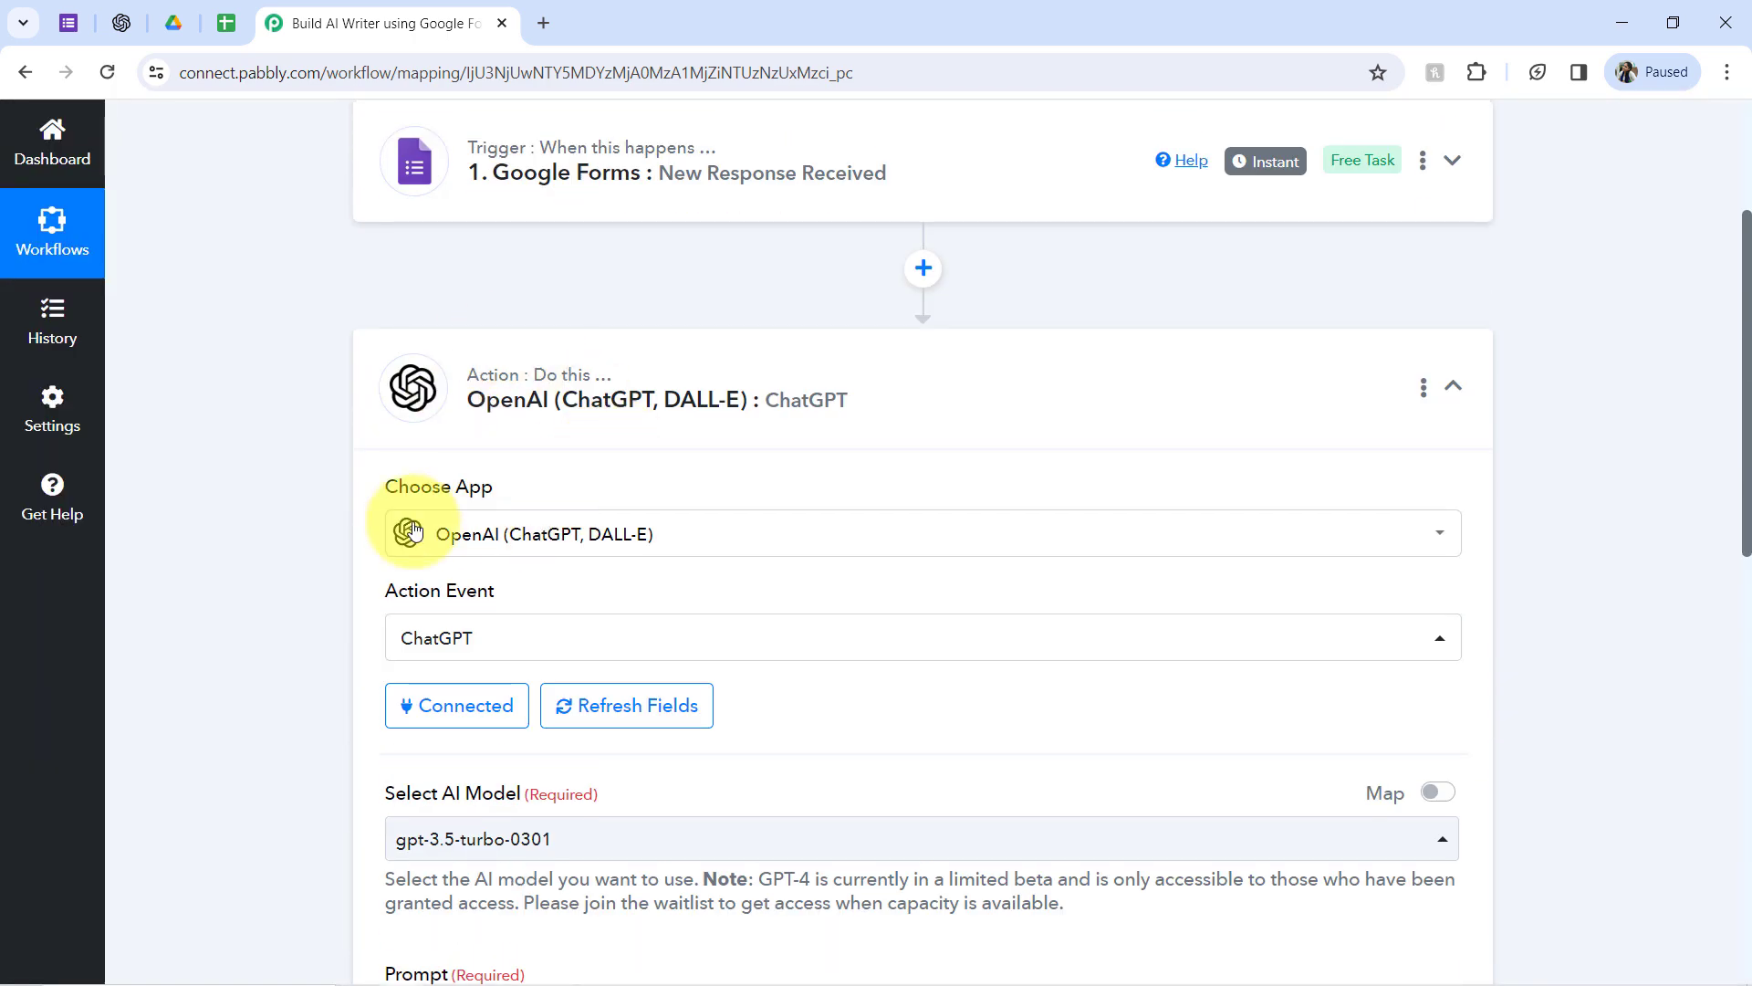
left_click_drag(1745, 292, 1705, 469)
left_click(409, 552)
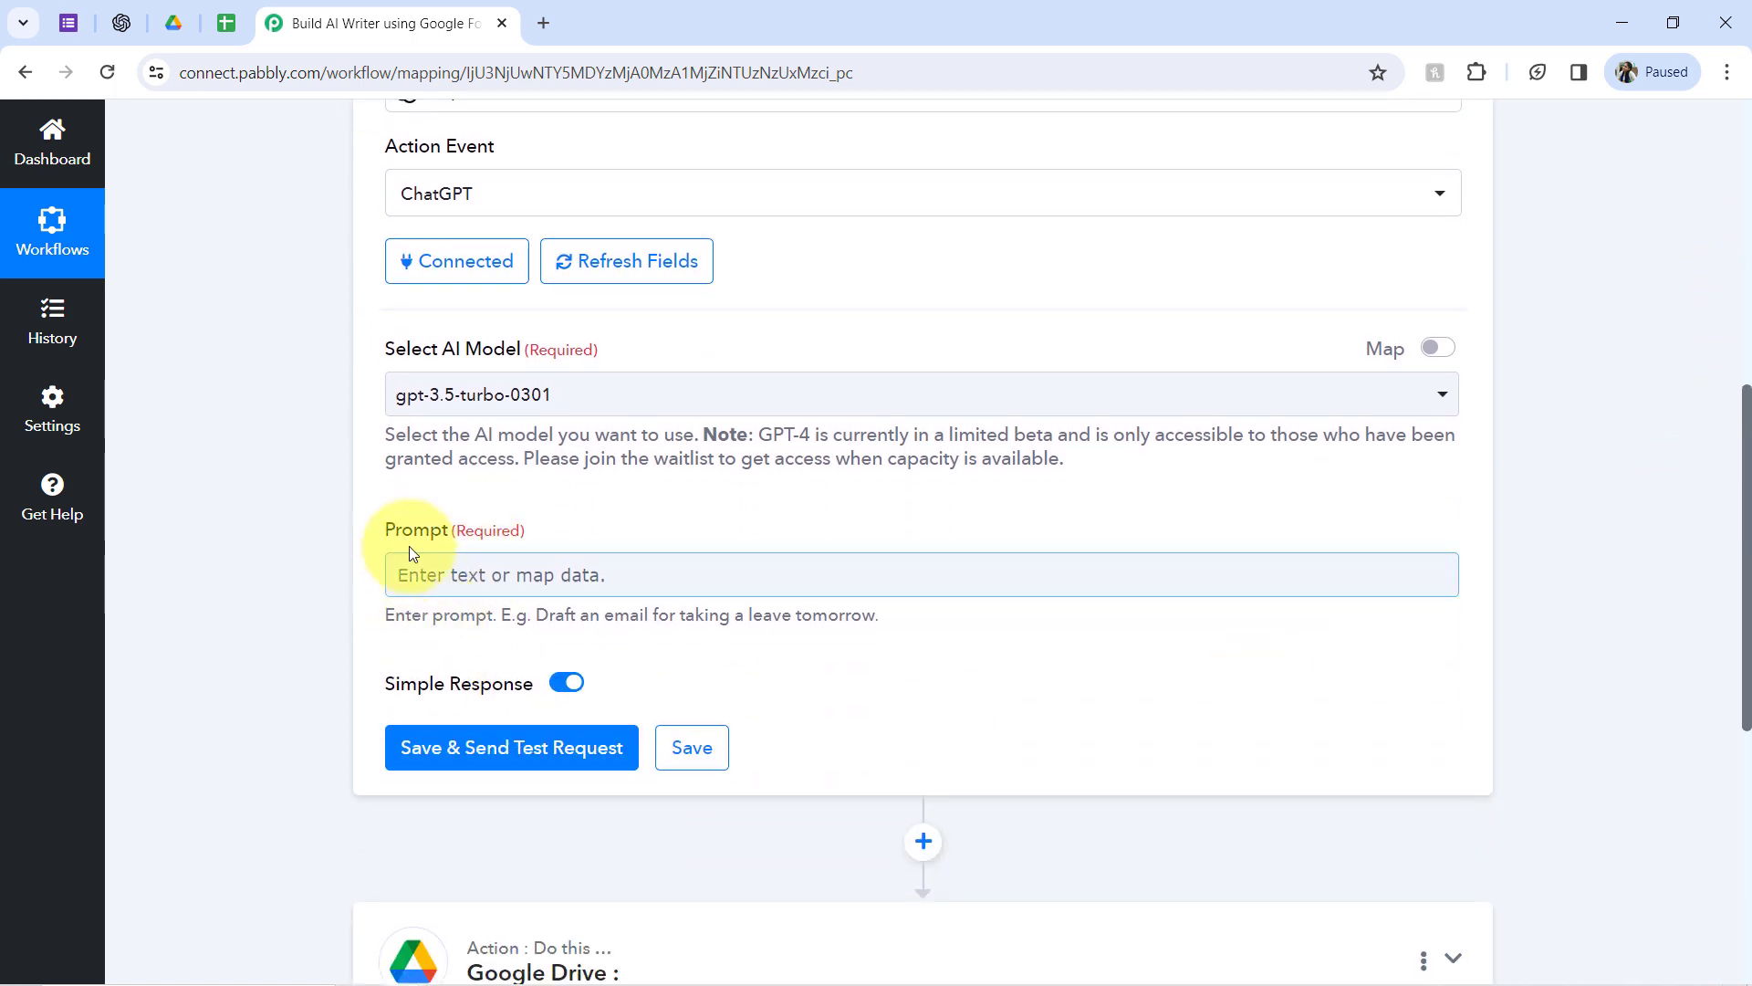
left_click(446, 576)
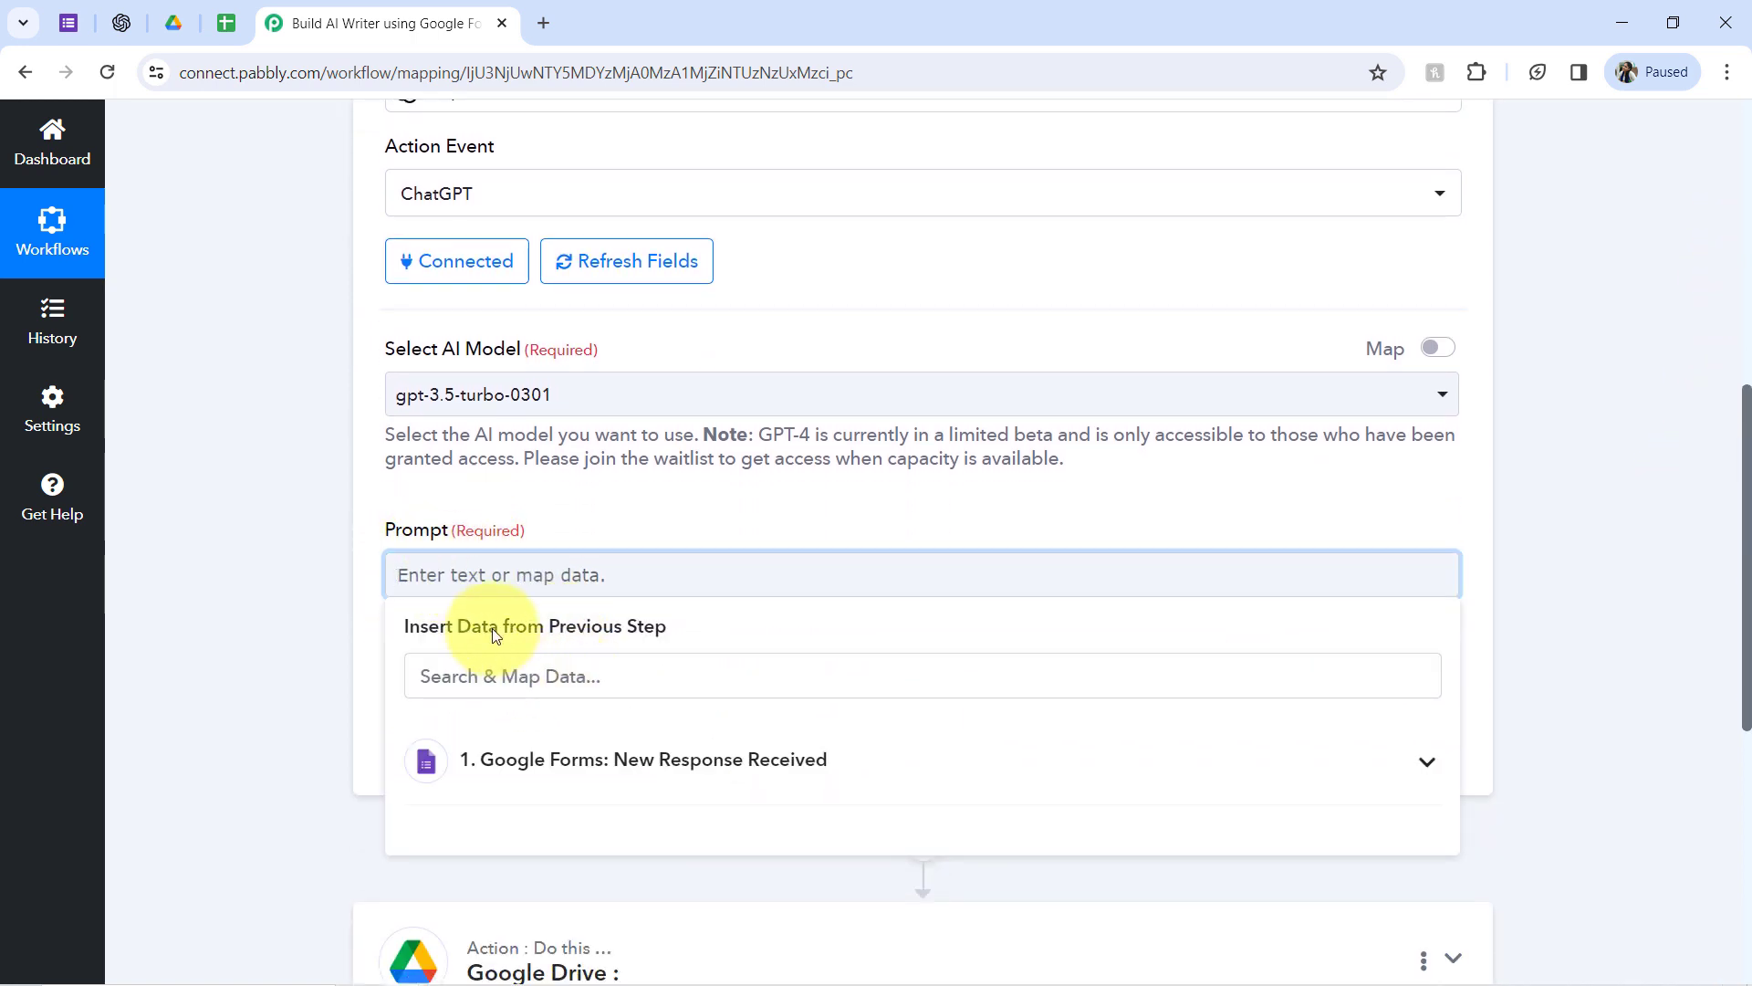
left_click(315, 554)
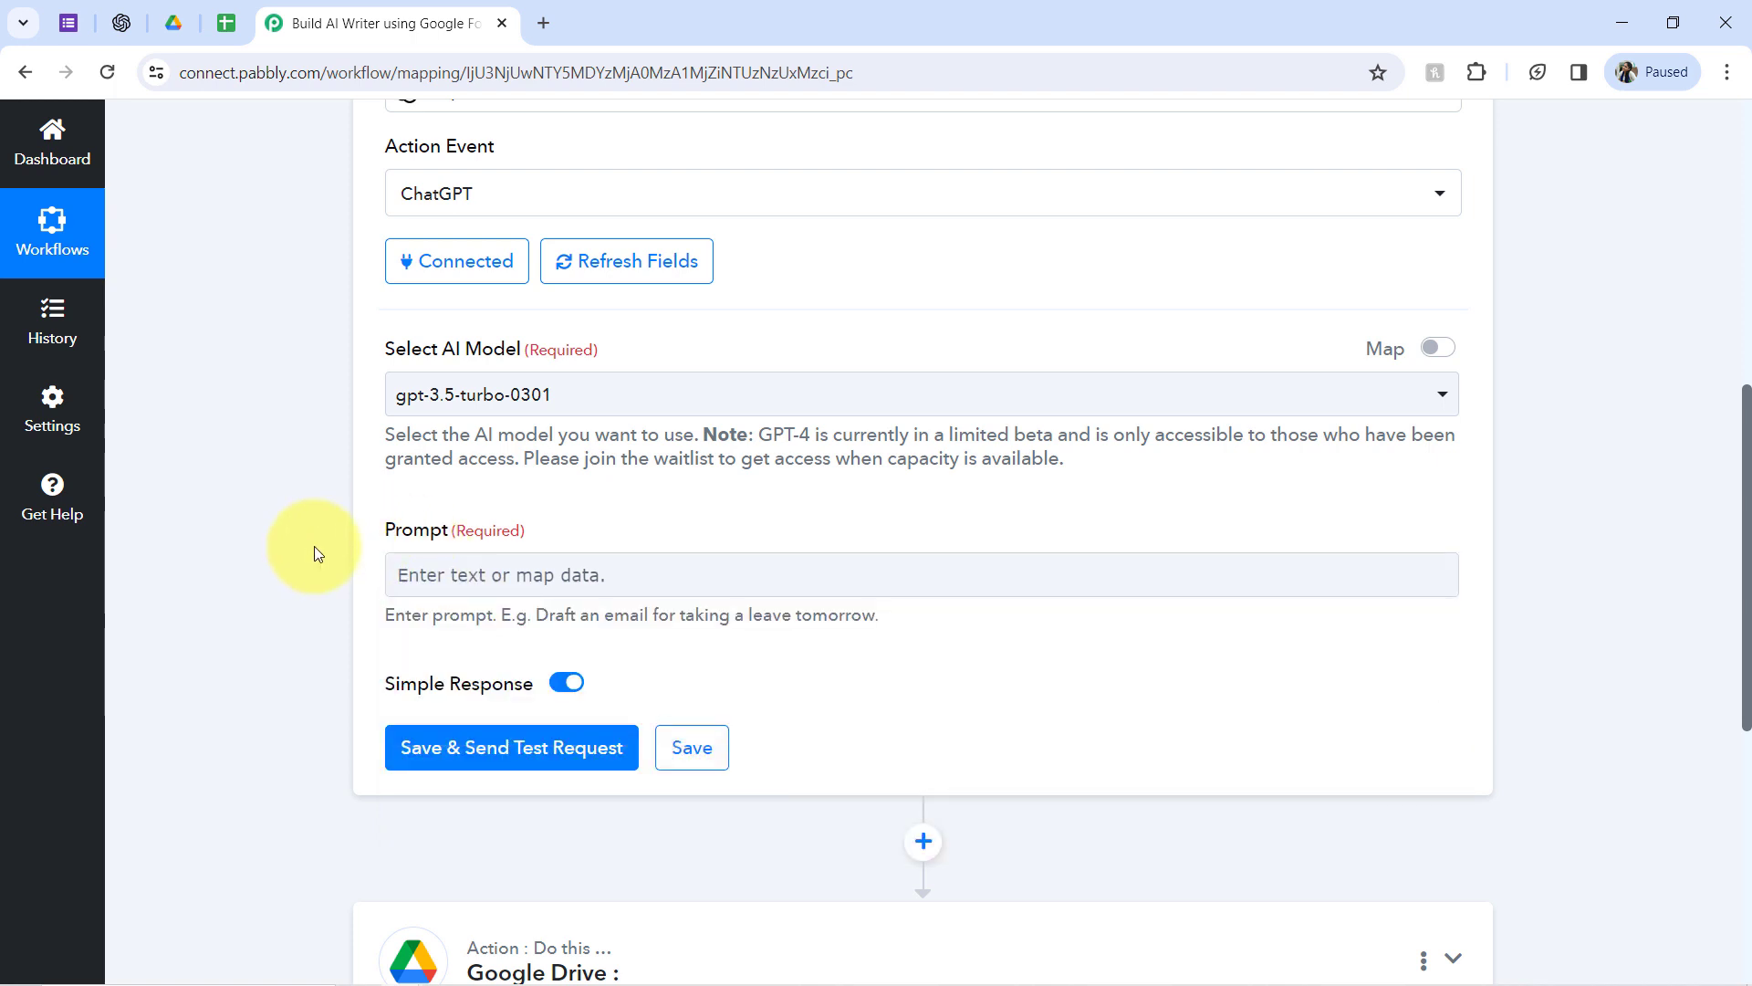
left_click(503, 572)
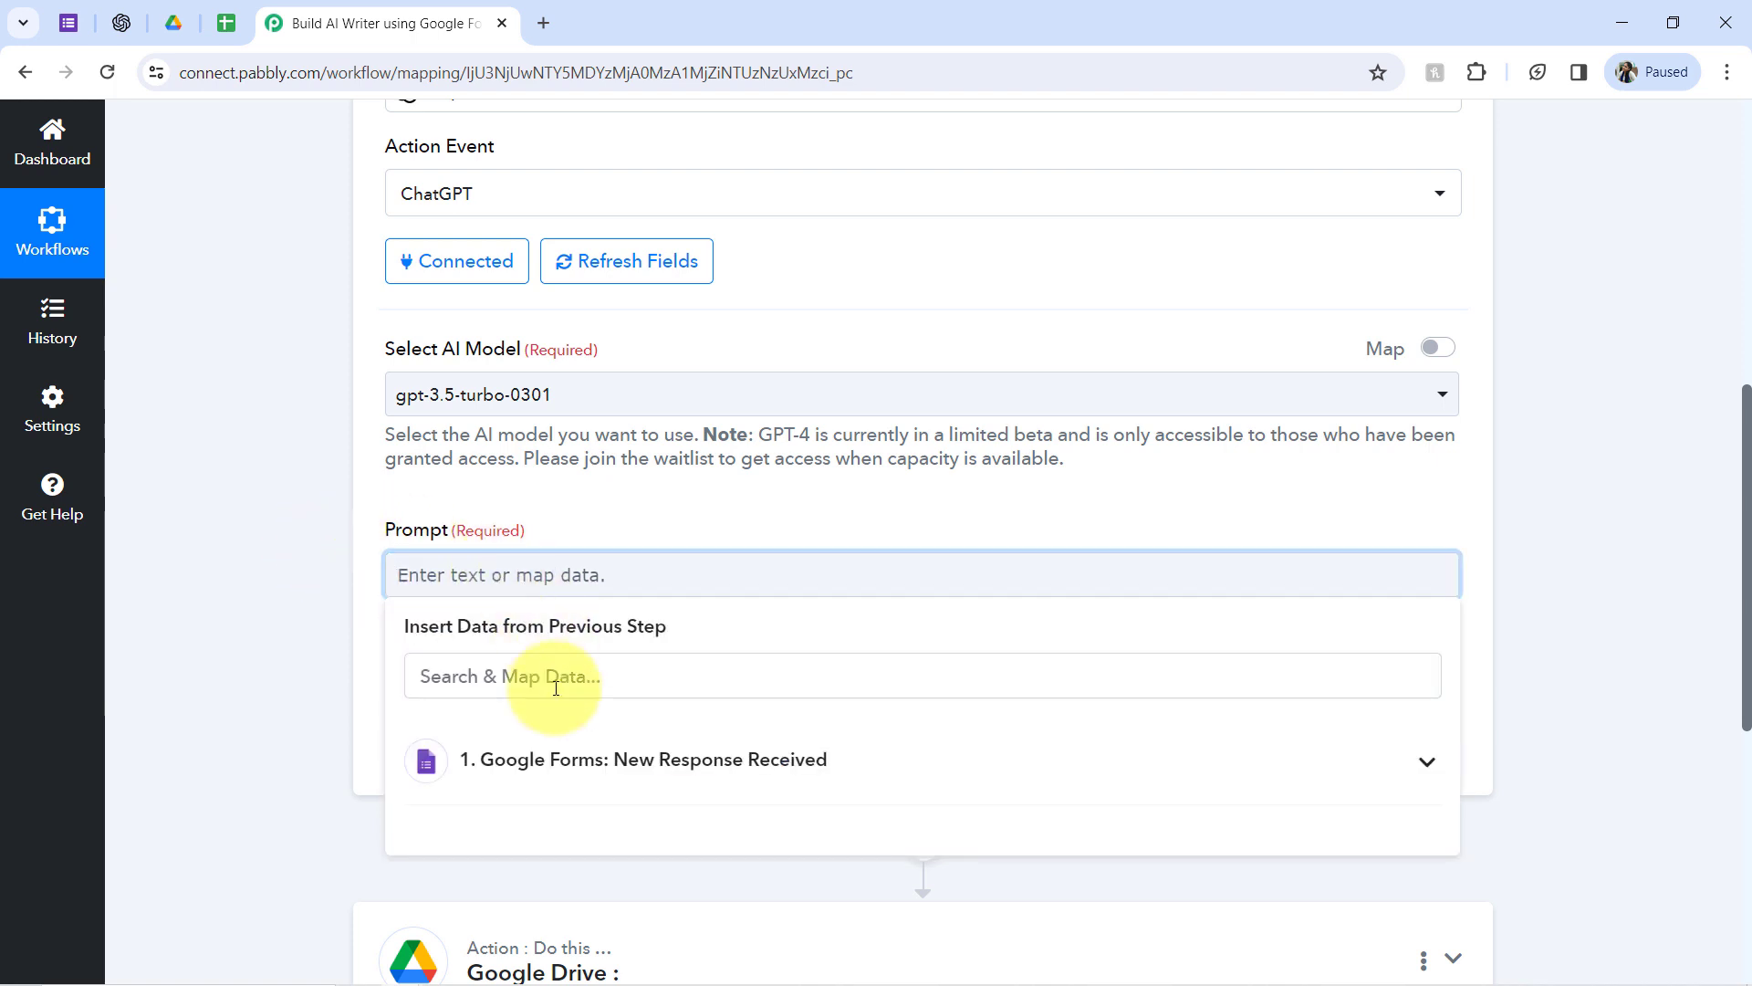
left_click(508, 762)
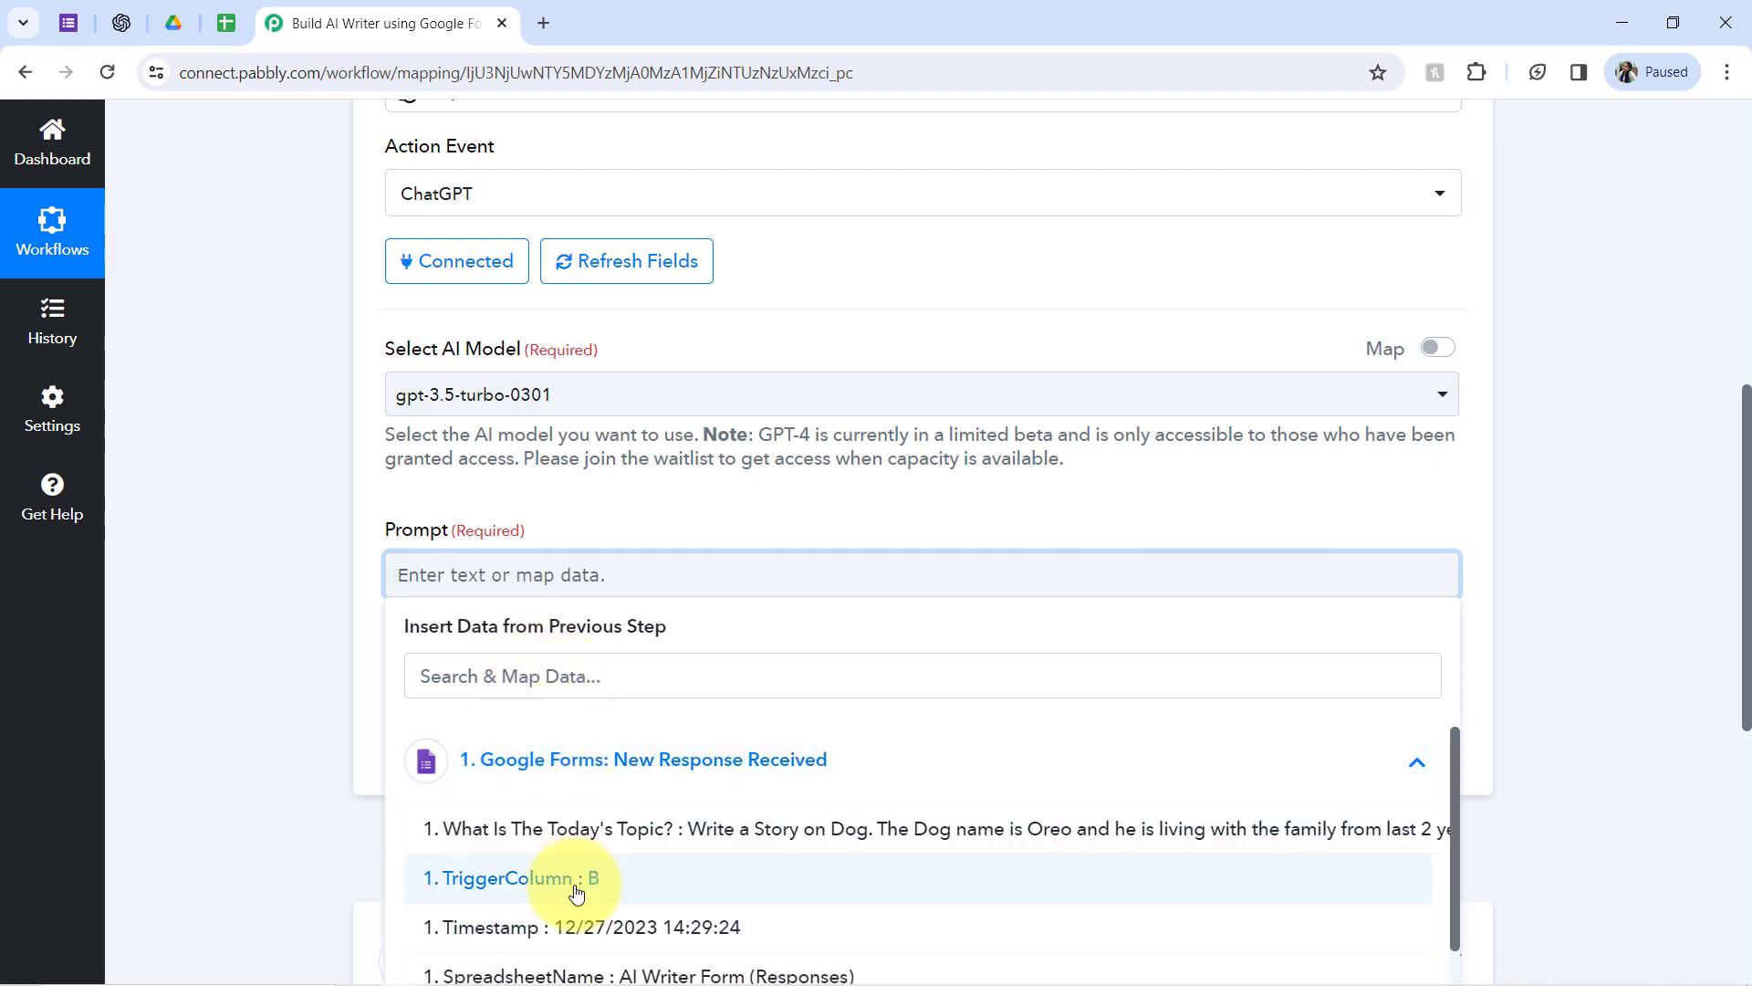
left_click(694, 827)
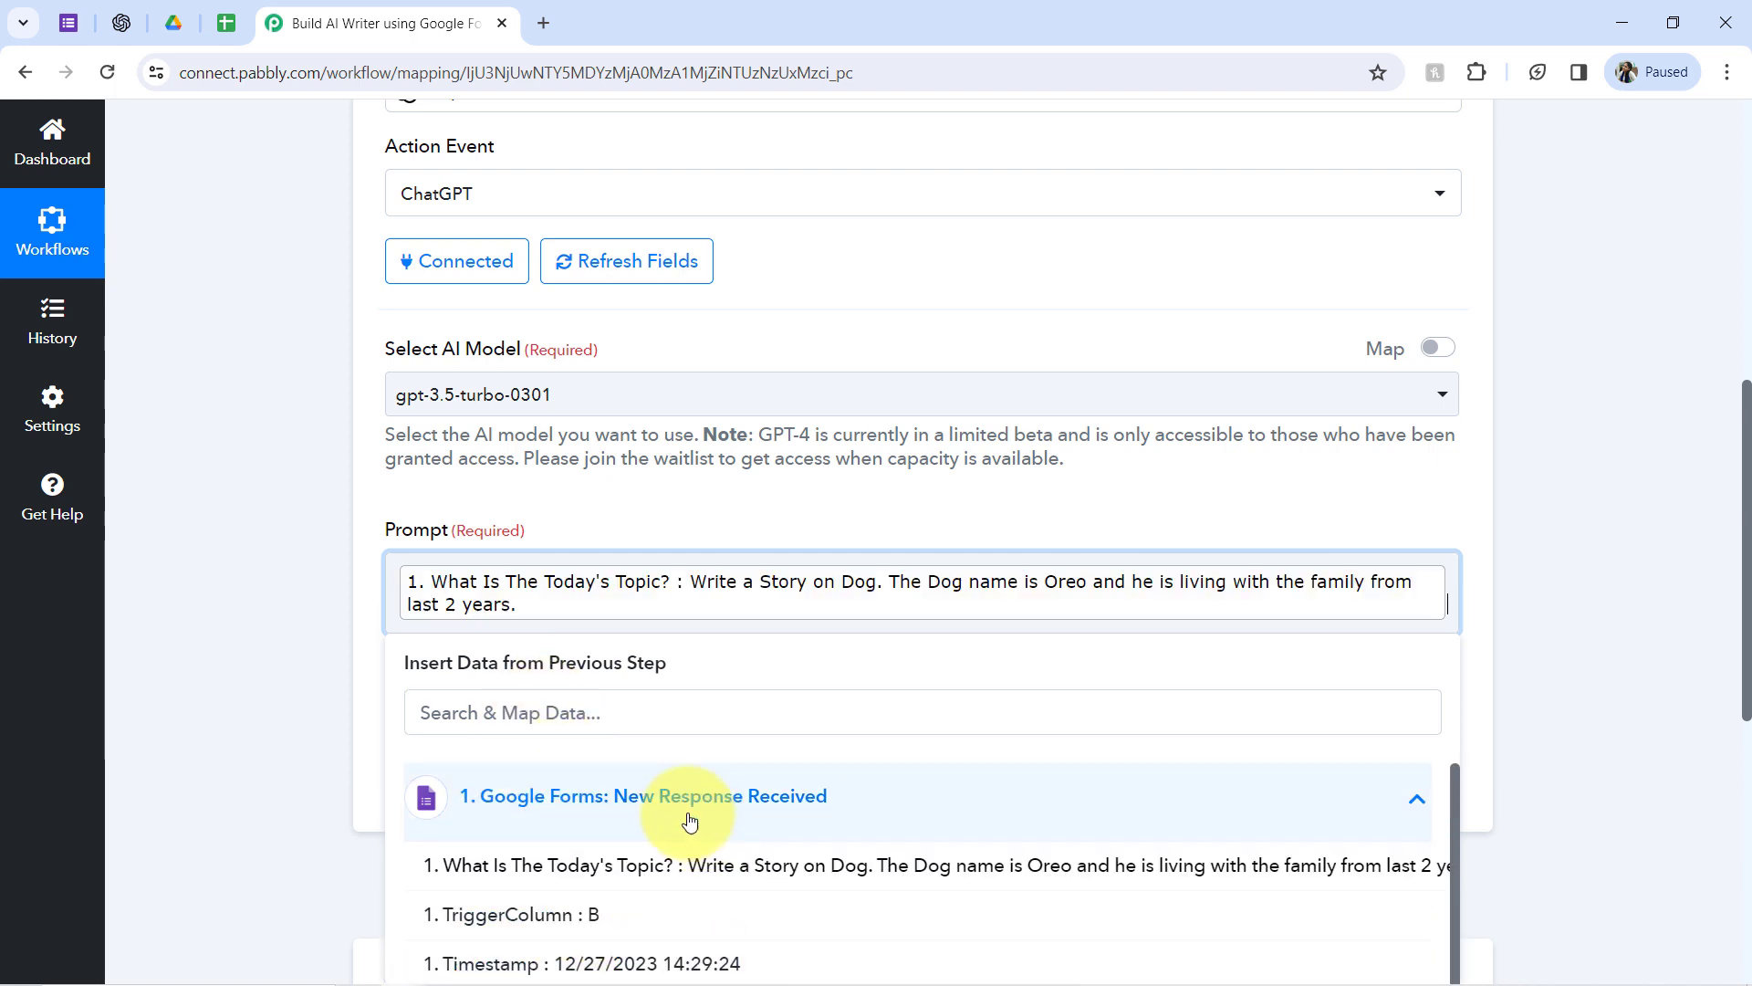
left_click(310, 585)
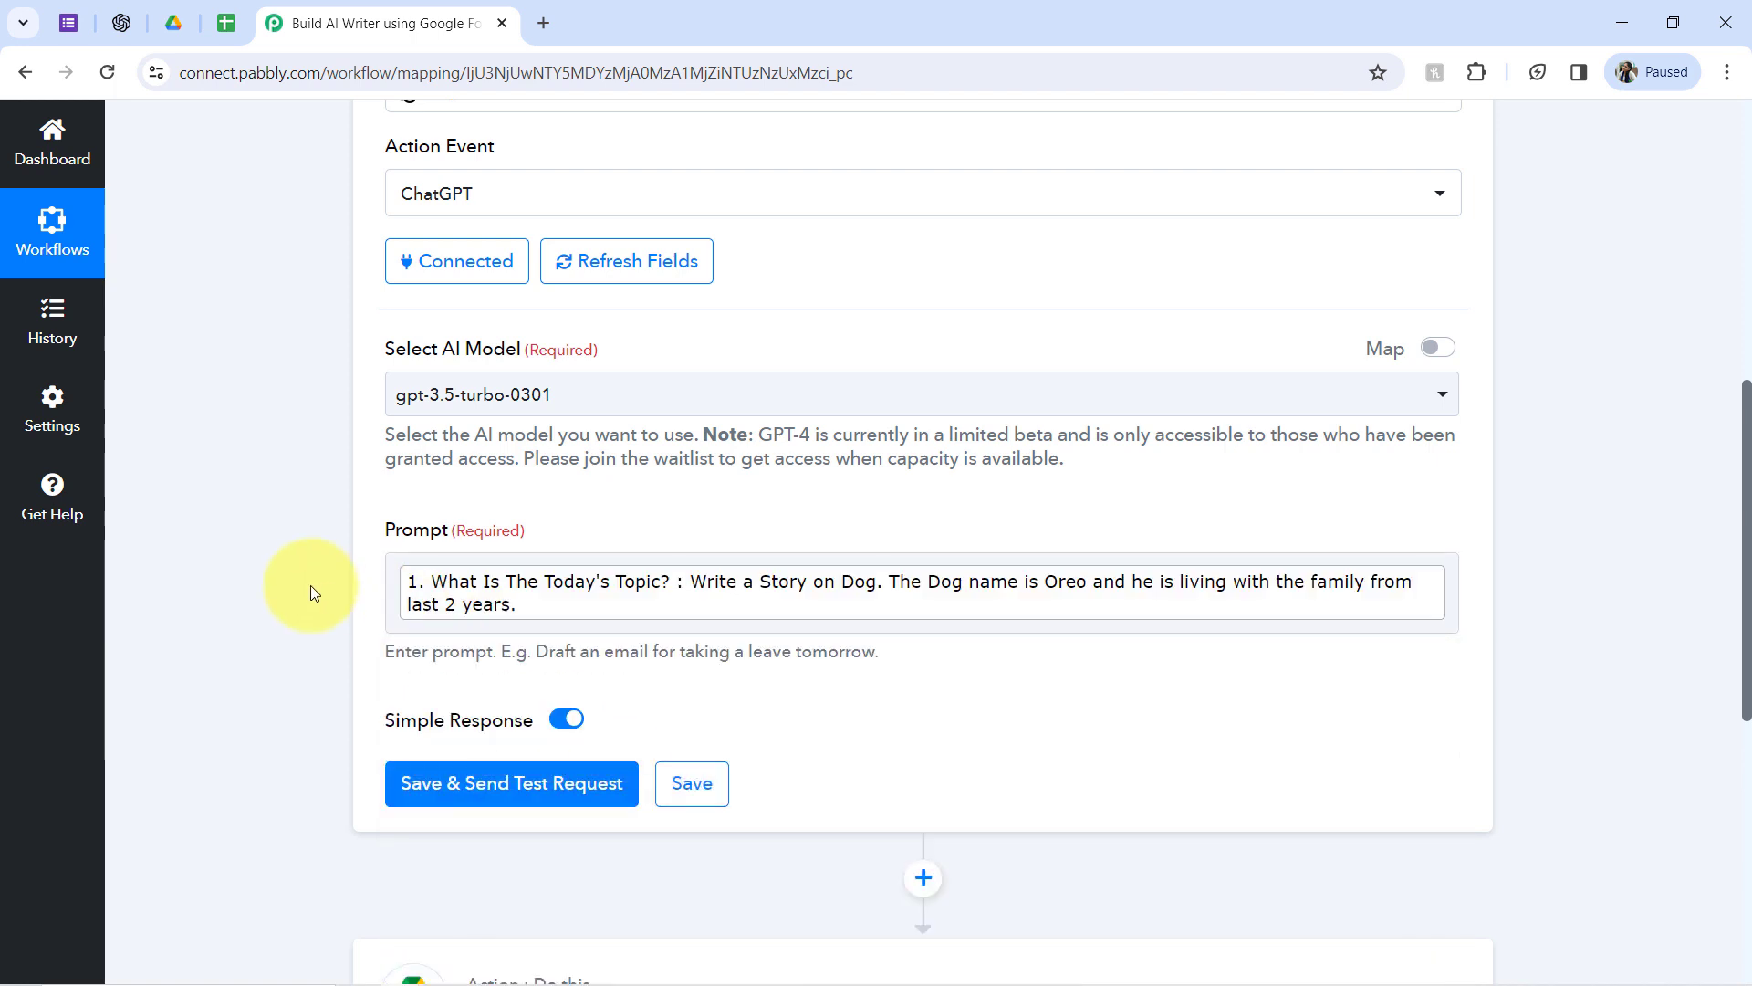
left_click(431, 785)
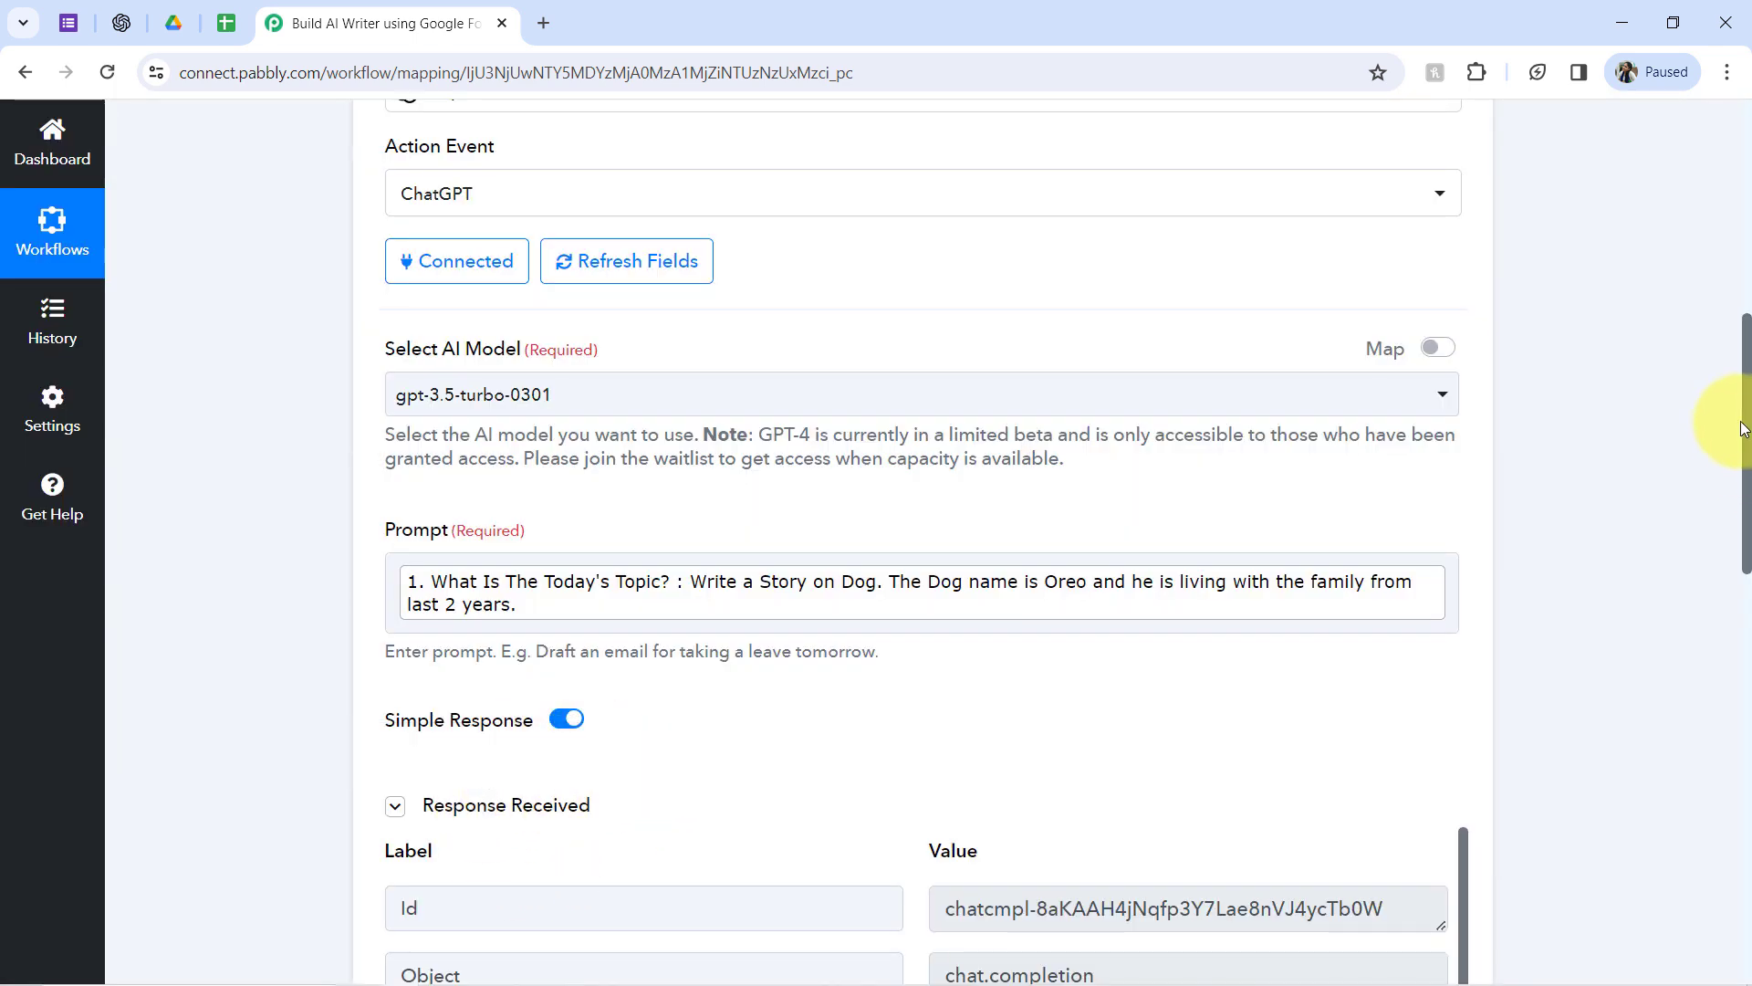
Enlarge the Choices 0 Message Content value in the ChatGPT test response and read the generated story
left_click_drag(1748, 433, 1677, 626)
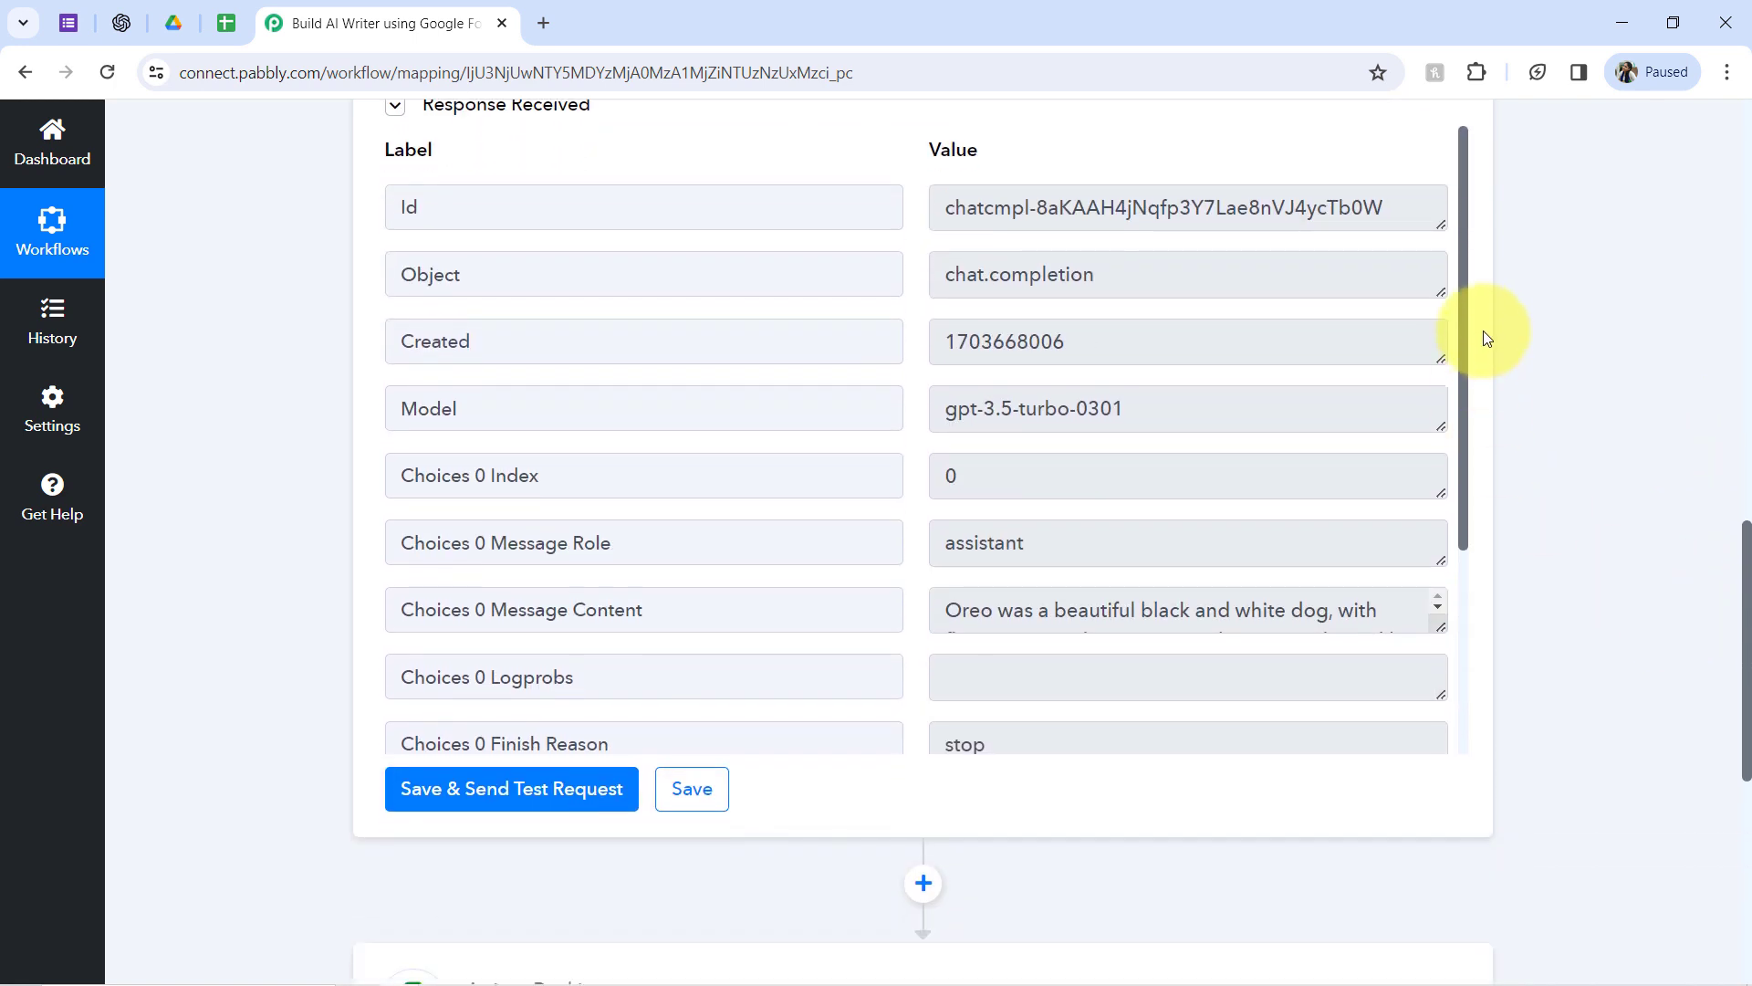
left_click_drag(1464, 315, 1445, 473)
left_click_drag(429, 391, 545, 387)
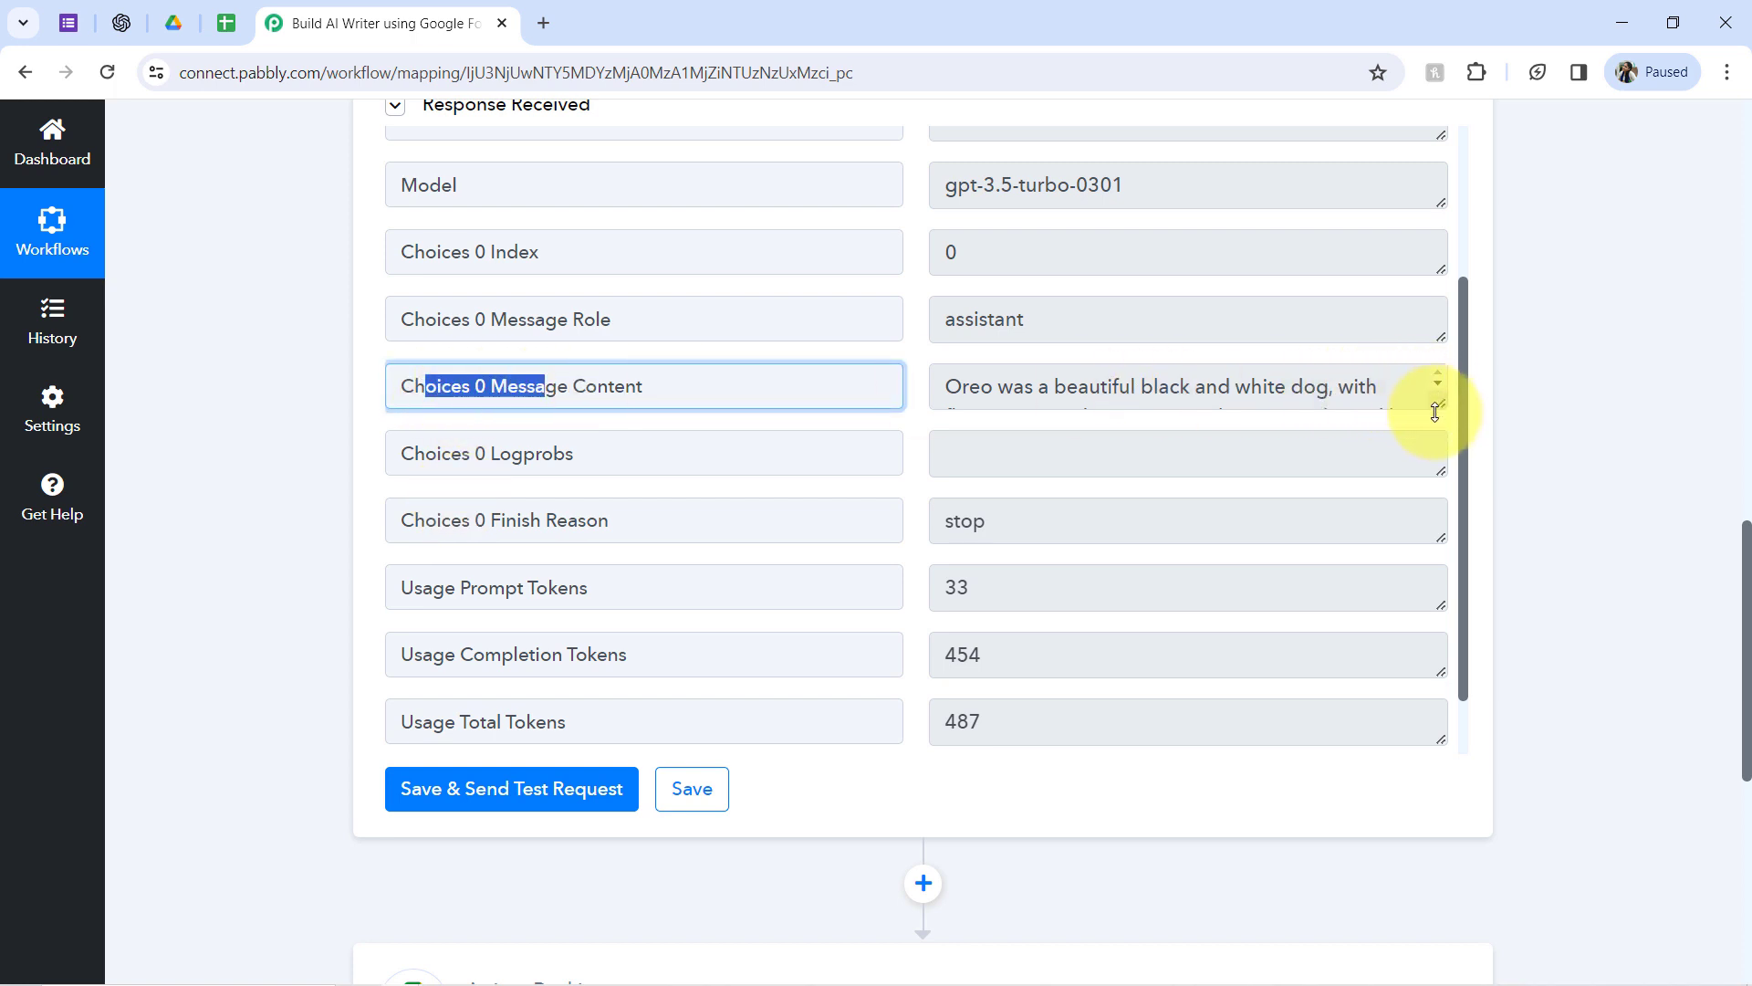
left_click_drag(1435, 412, 1318, 736)
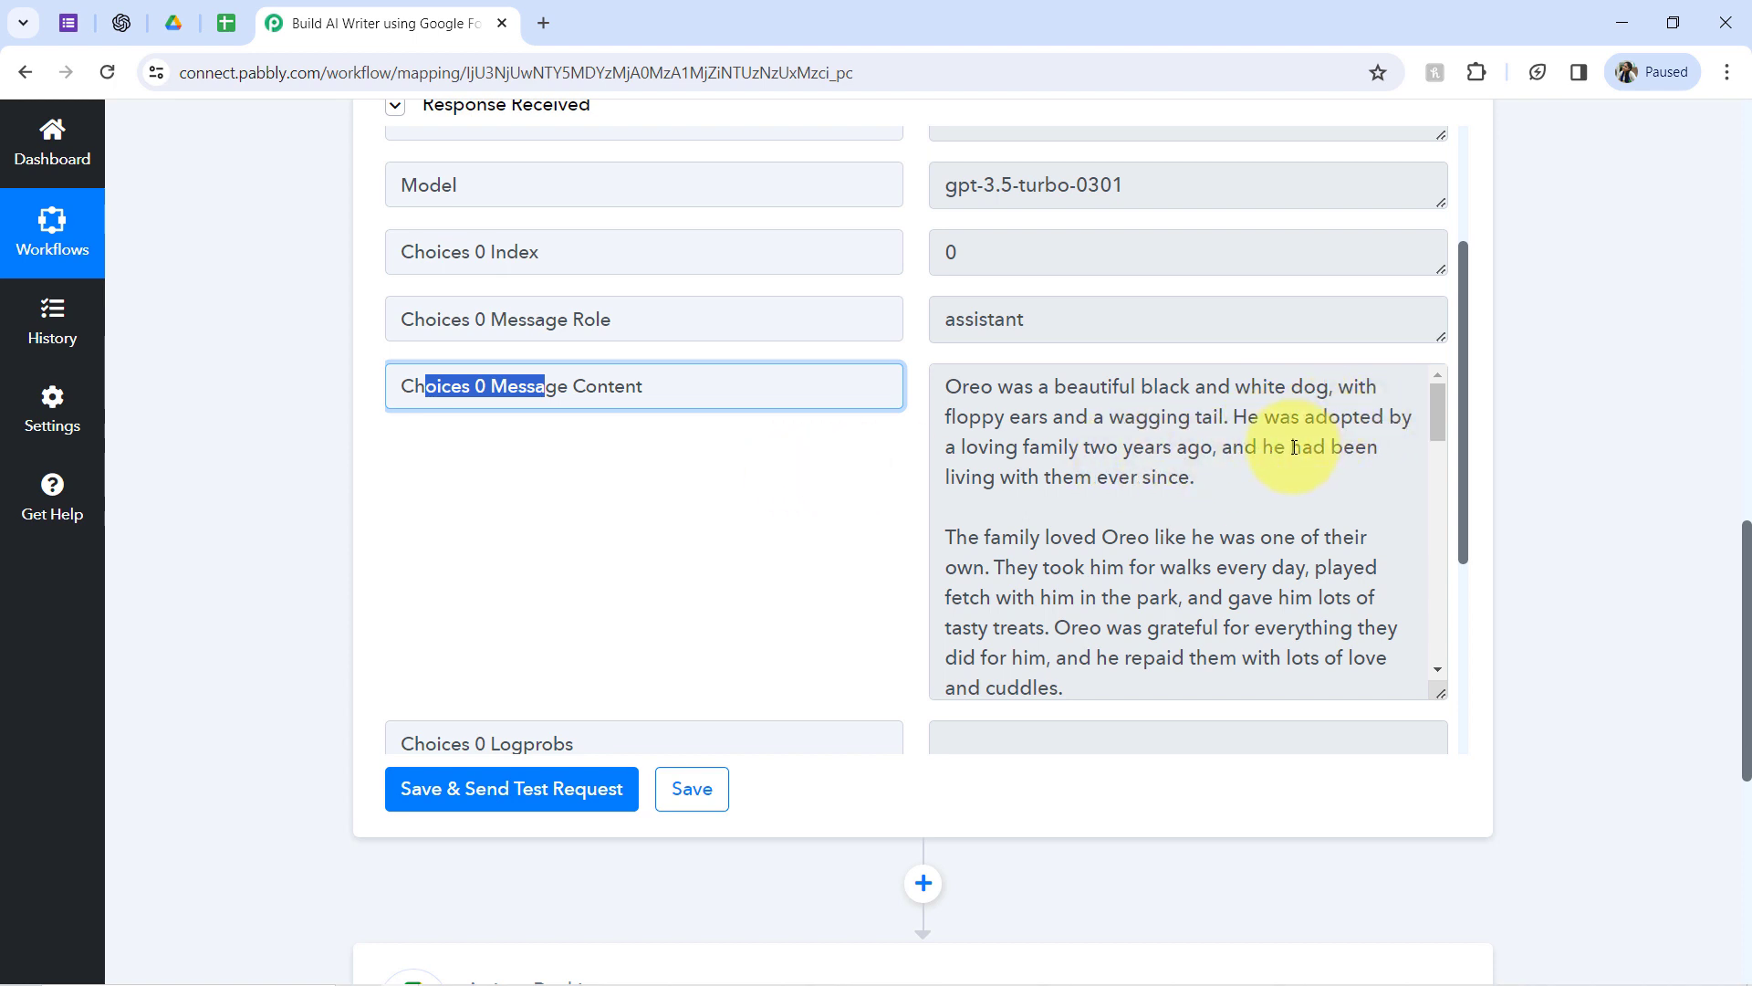
left_click_drag(1017, 481, 1132, 483)
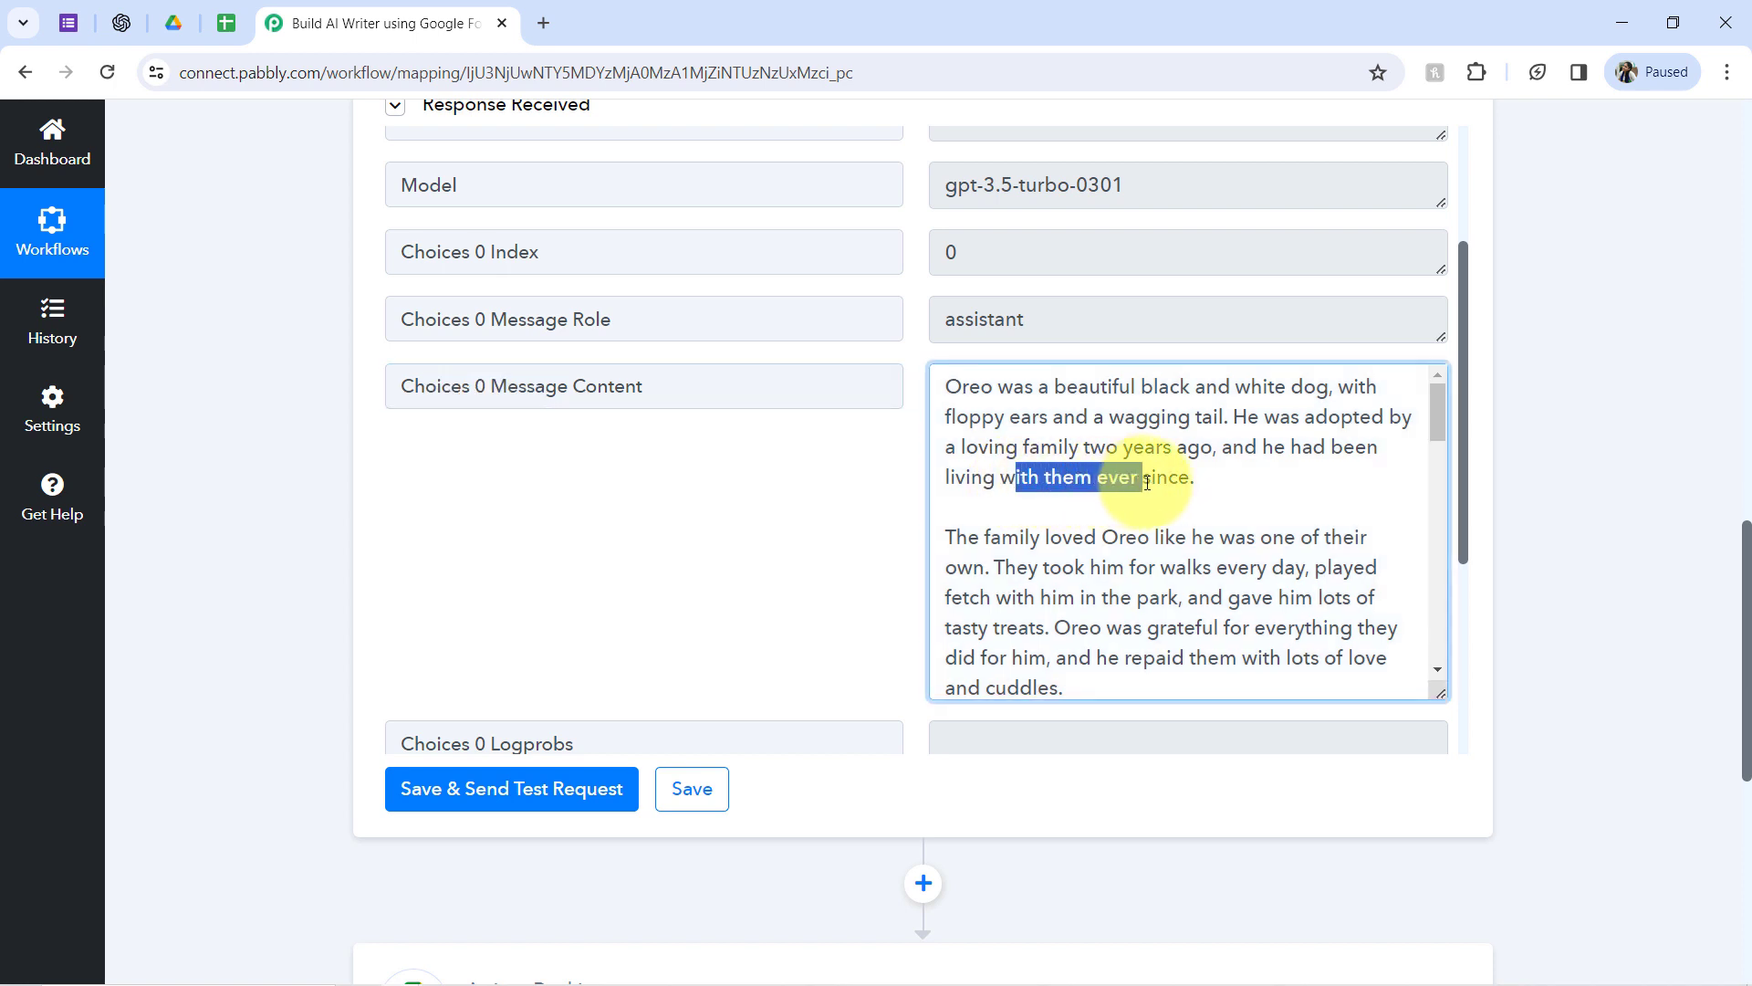
left_click_drag(1072, 539, 1203, 566)
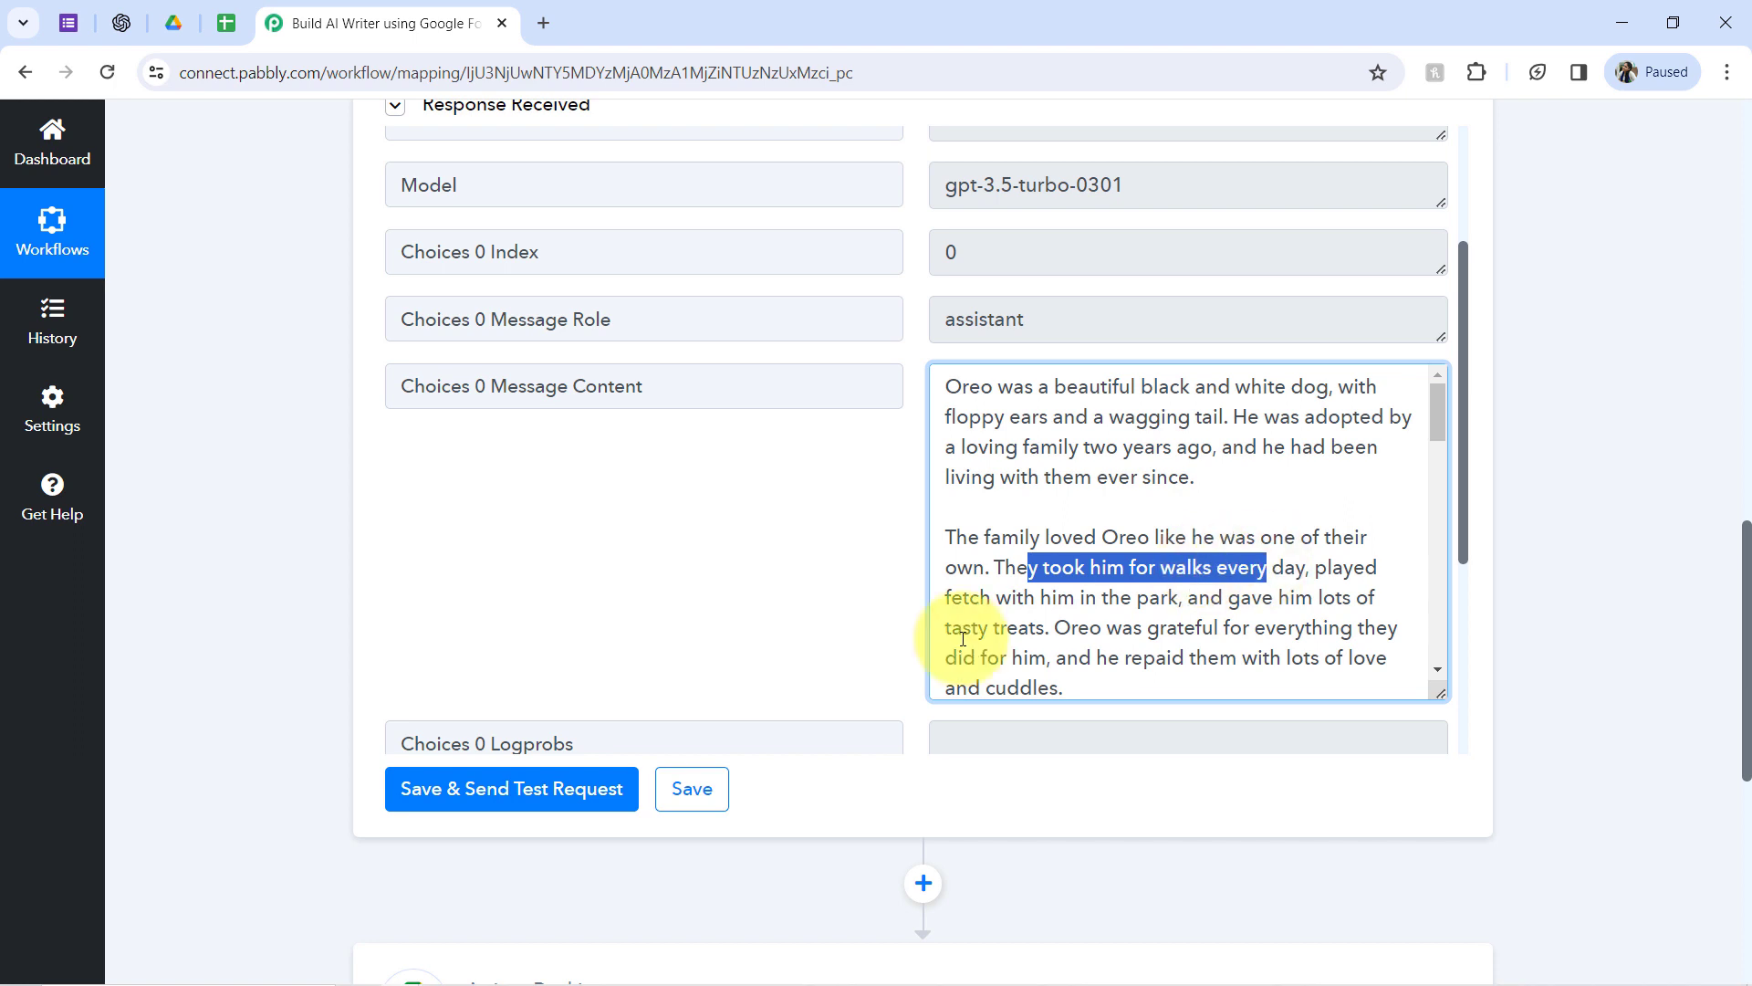
left_click_drag(972, 620, 1056, 638)
left_click(1107, 602)
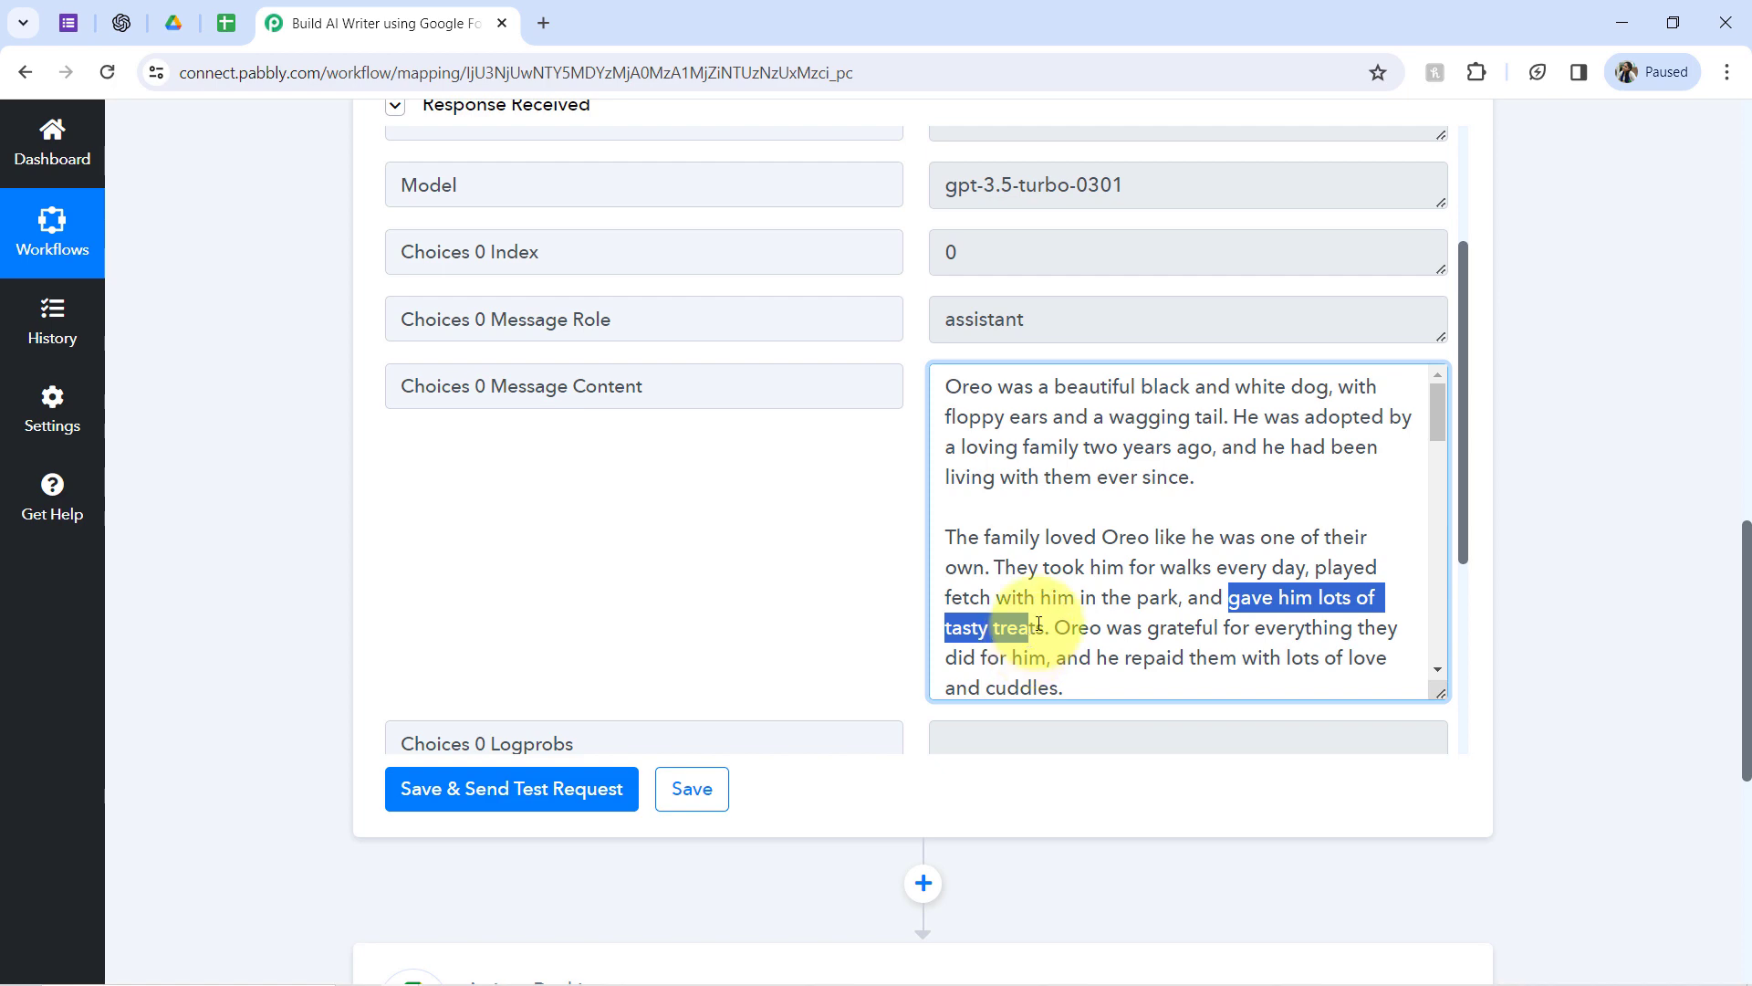
left_click_drag(1439, 408, 1408, 365)
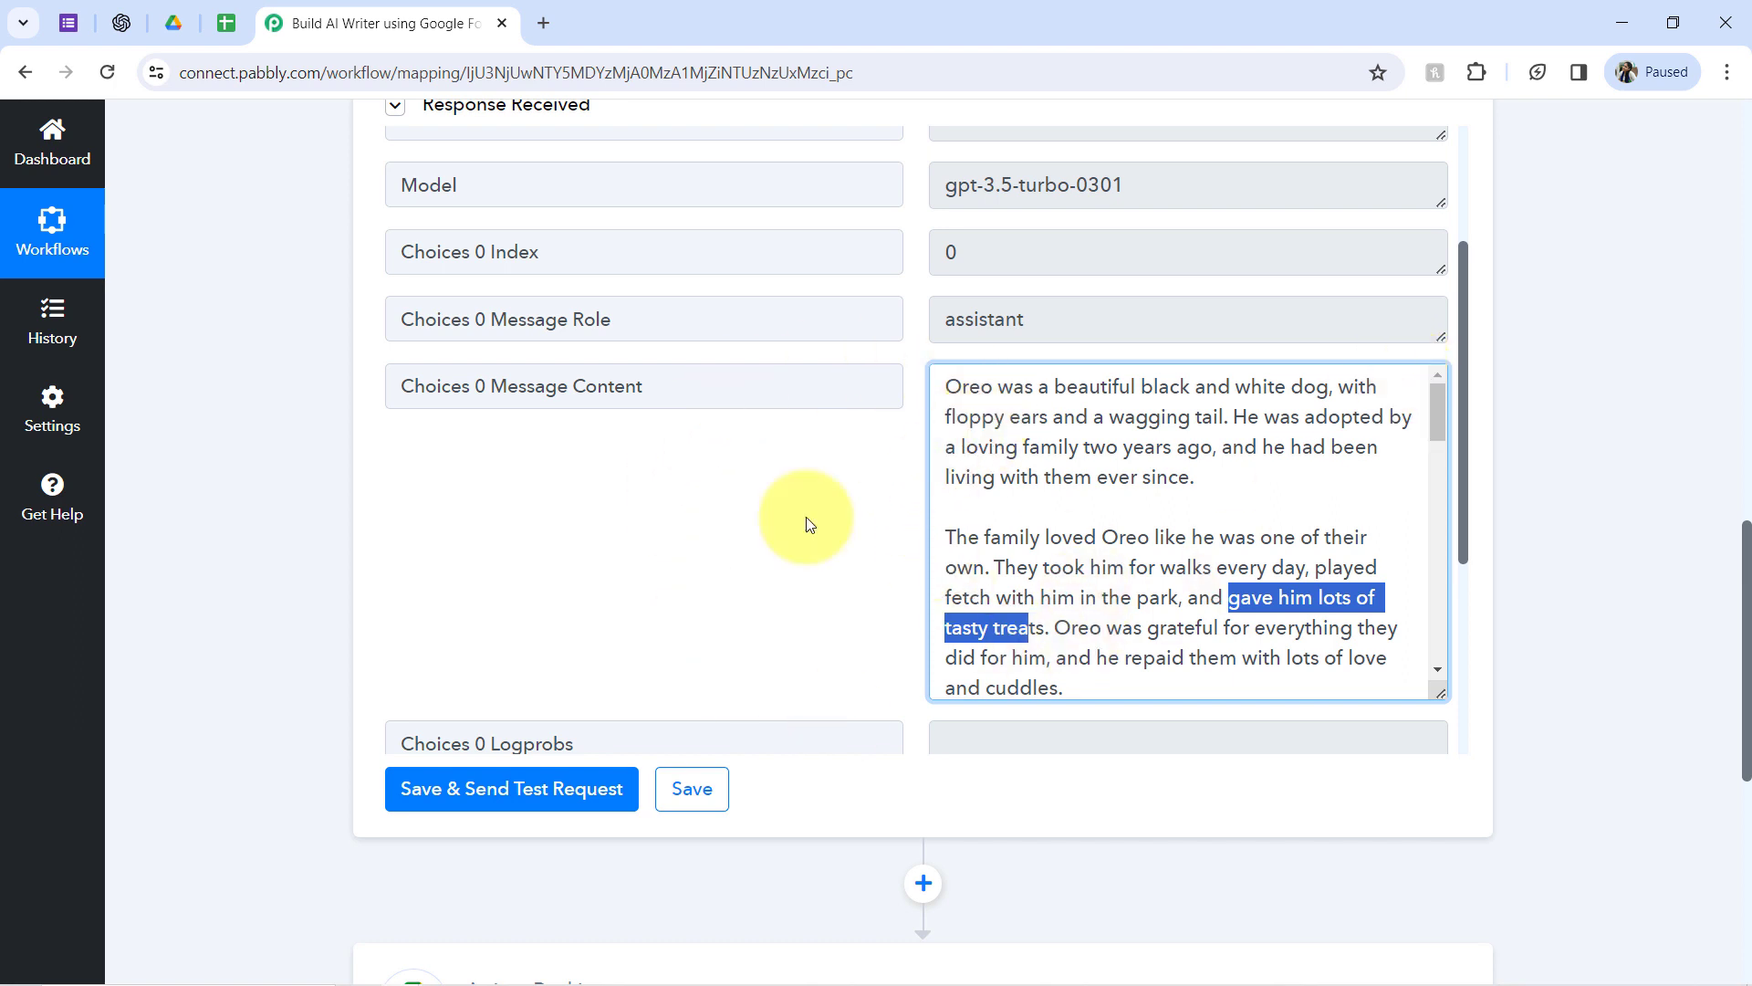
Set the Google Drive action's event to Create a File in a Specific Folder and open its account connection settings
left_click_drag(1747, 534, 1736, 727)
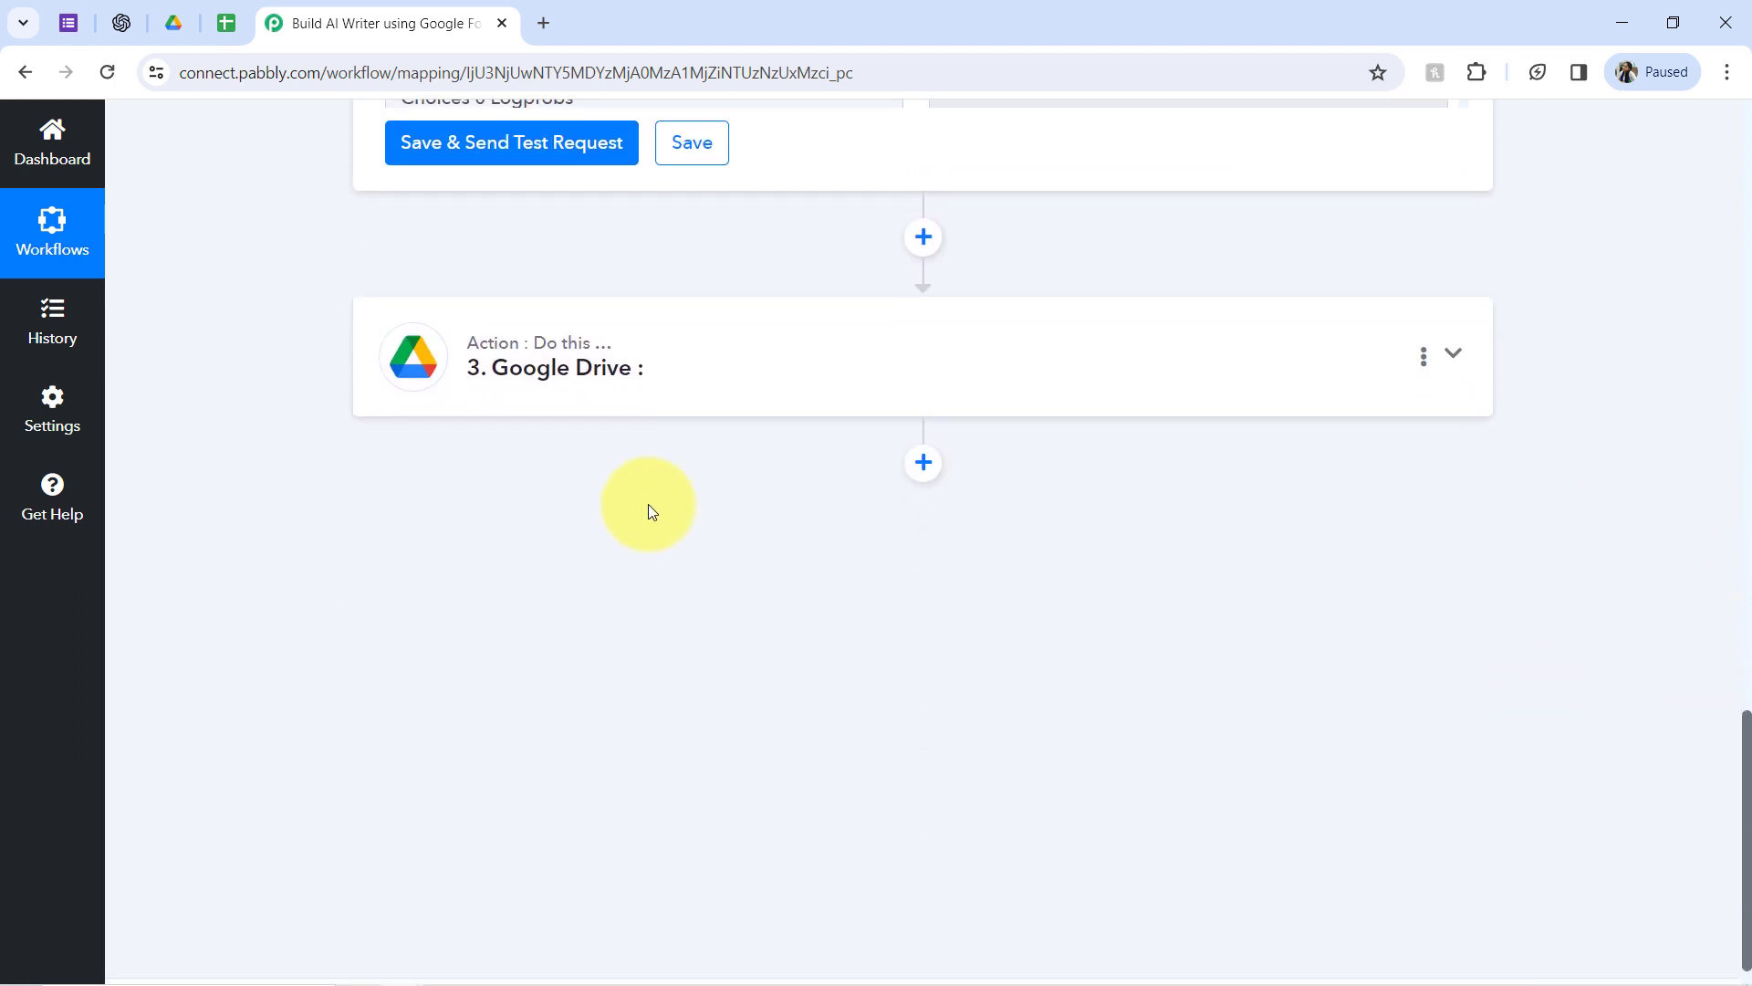
left_click(587, 374)
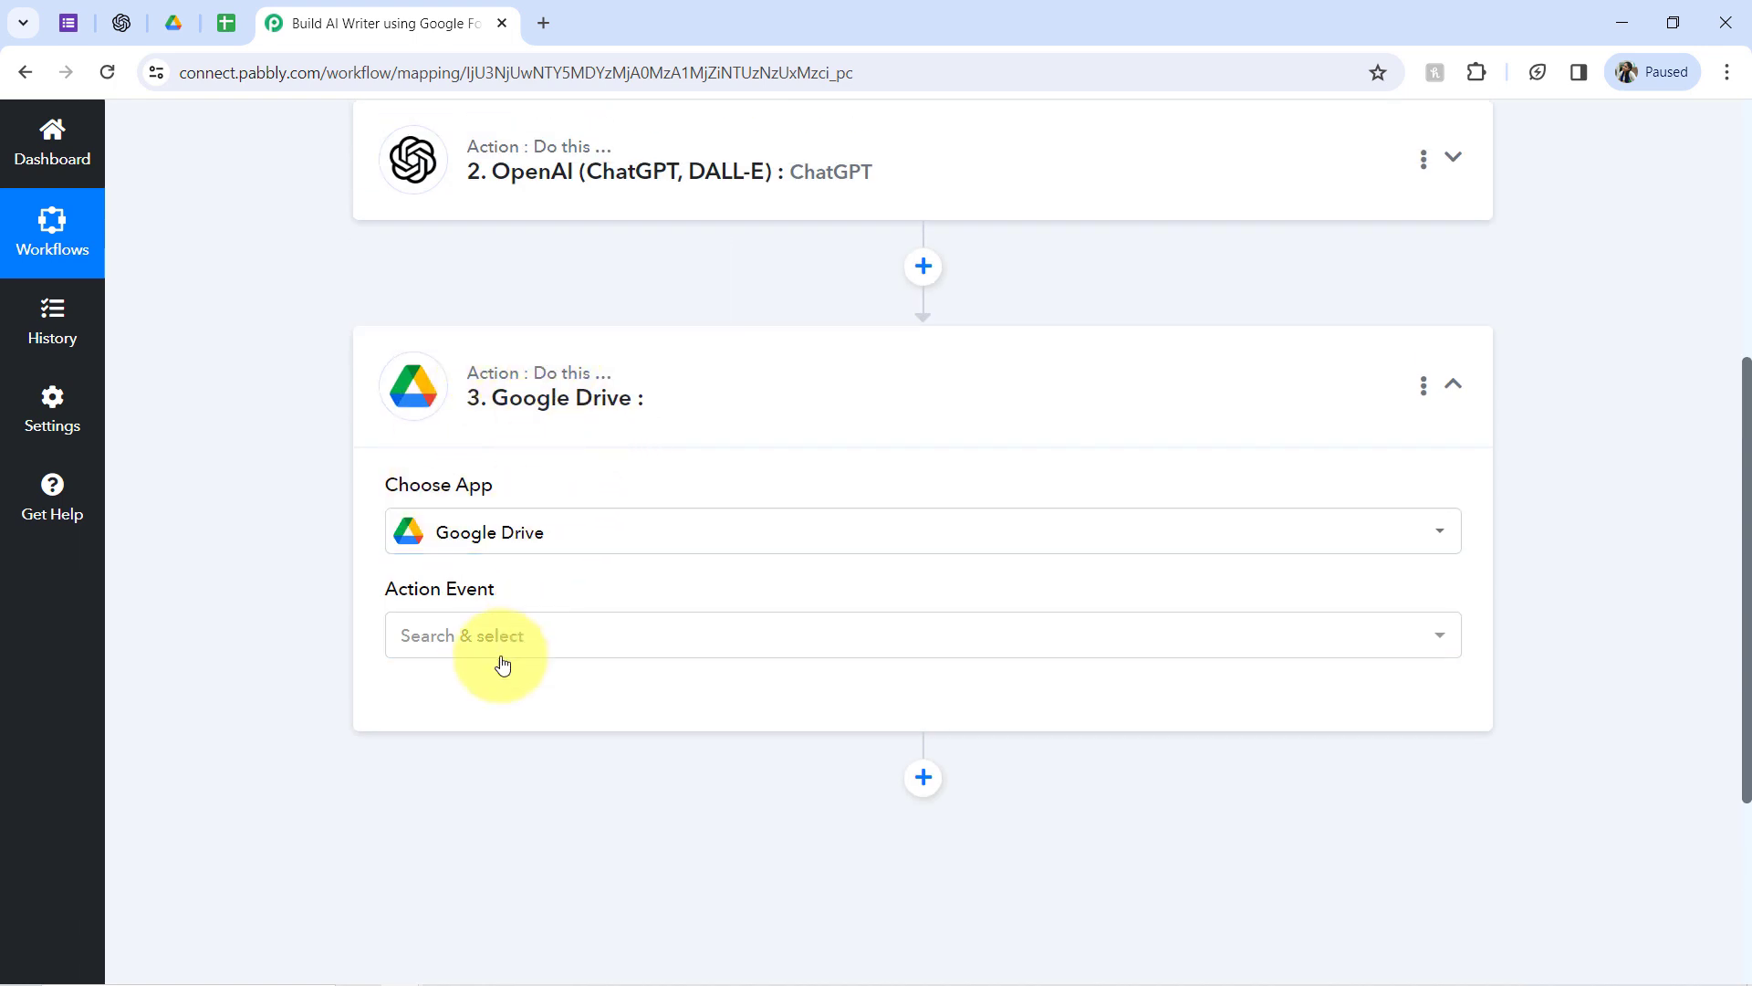
left_click(420, 637)
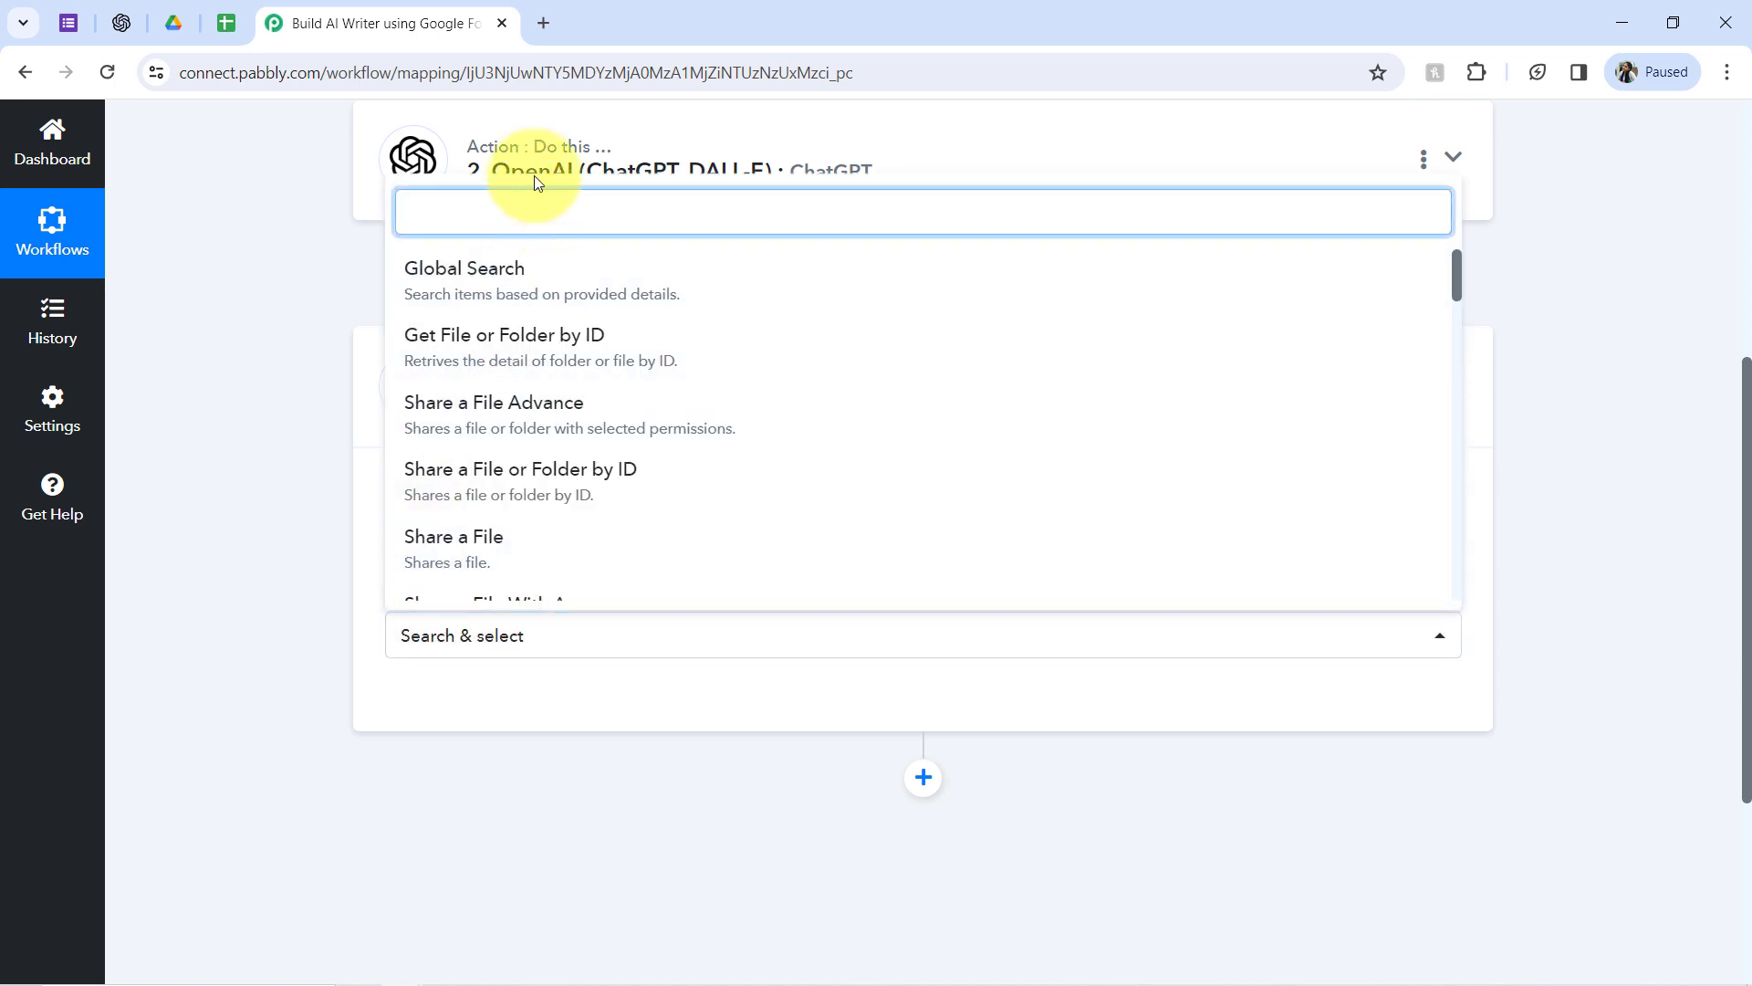
type("cre")
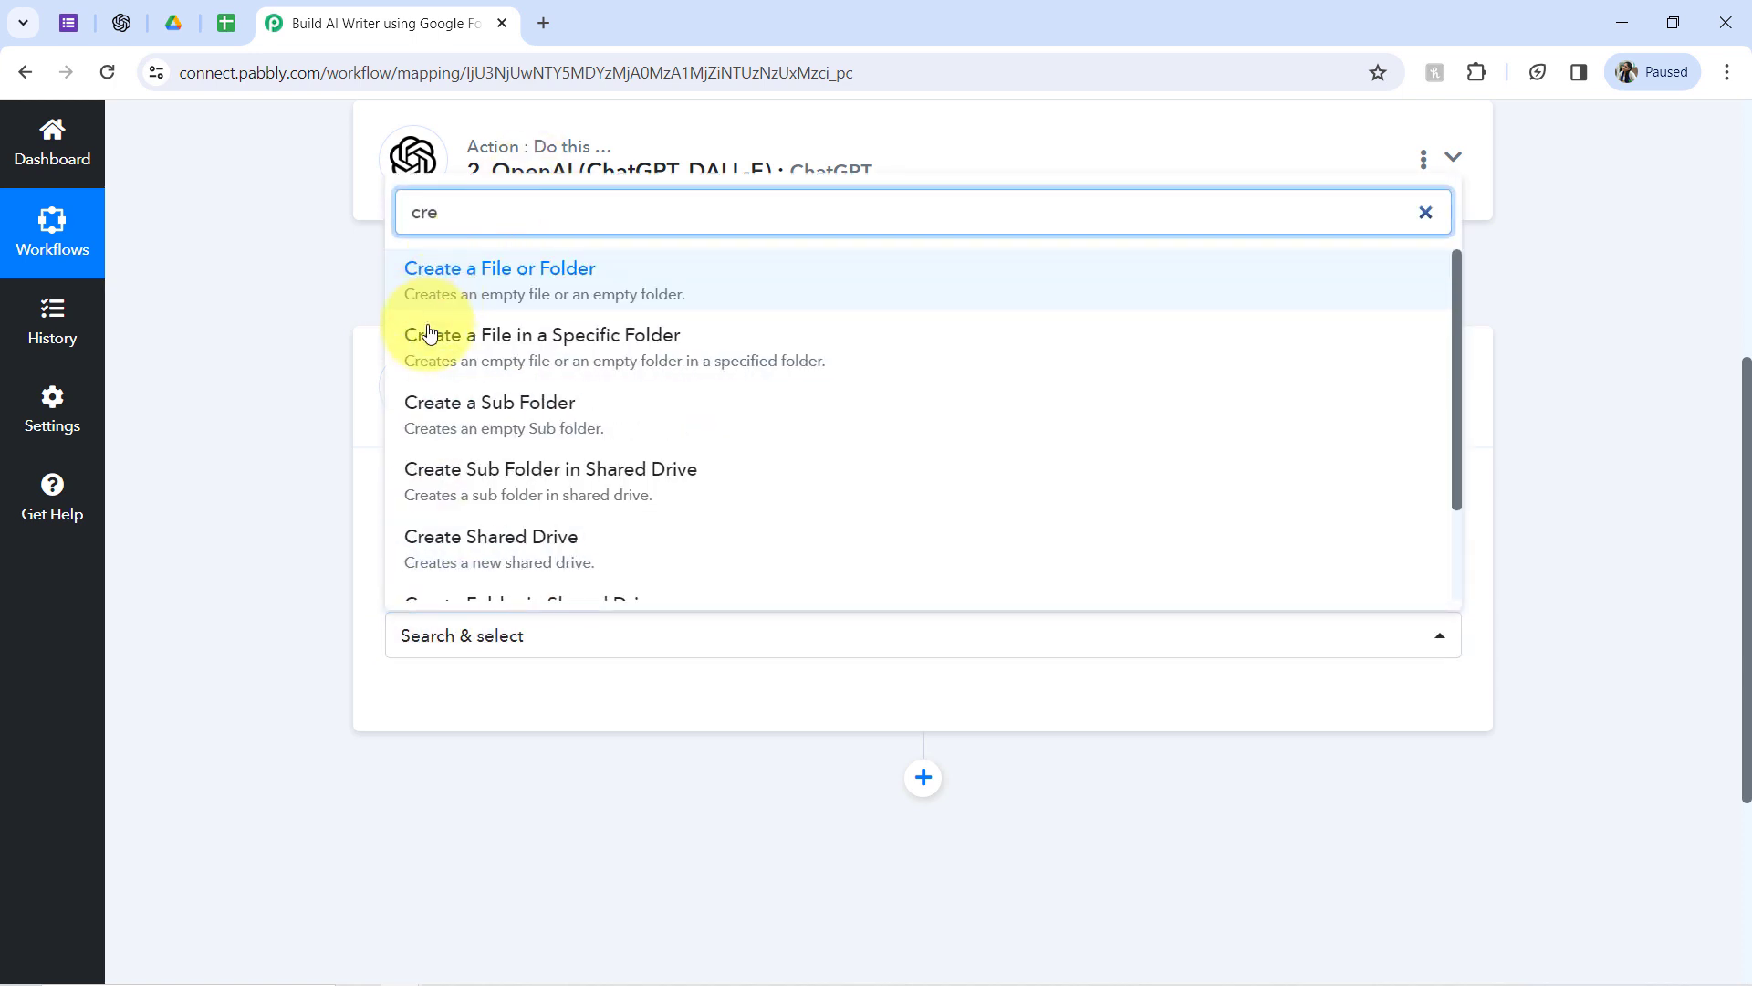
left_click(505, 359)
left_click(173, 23)
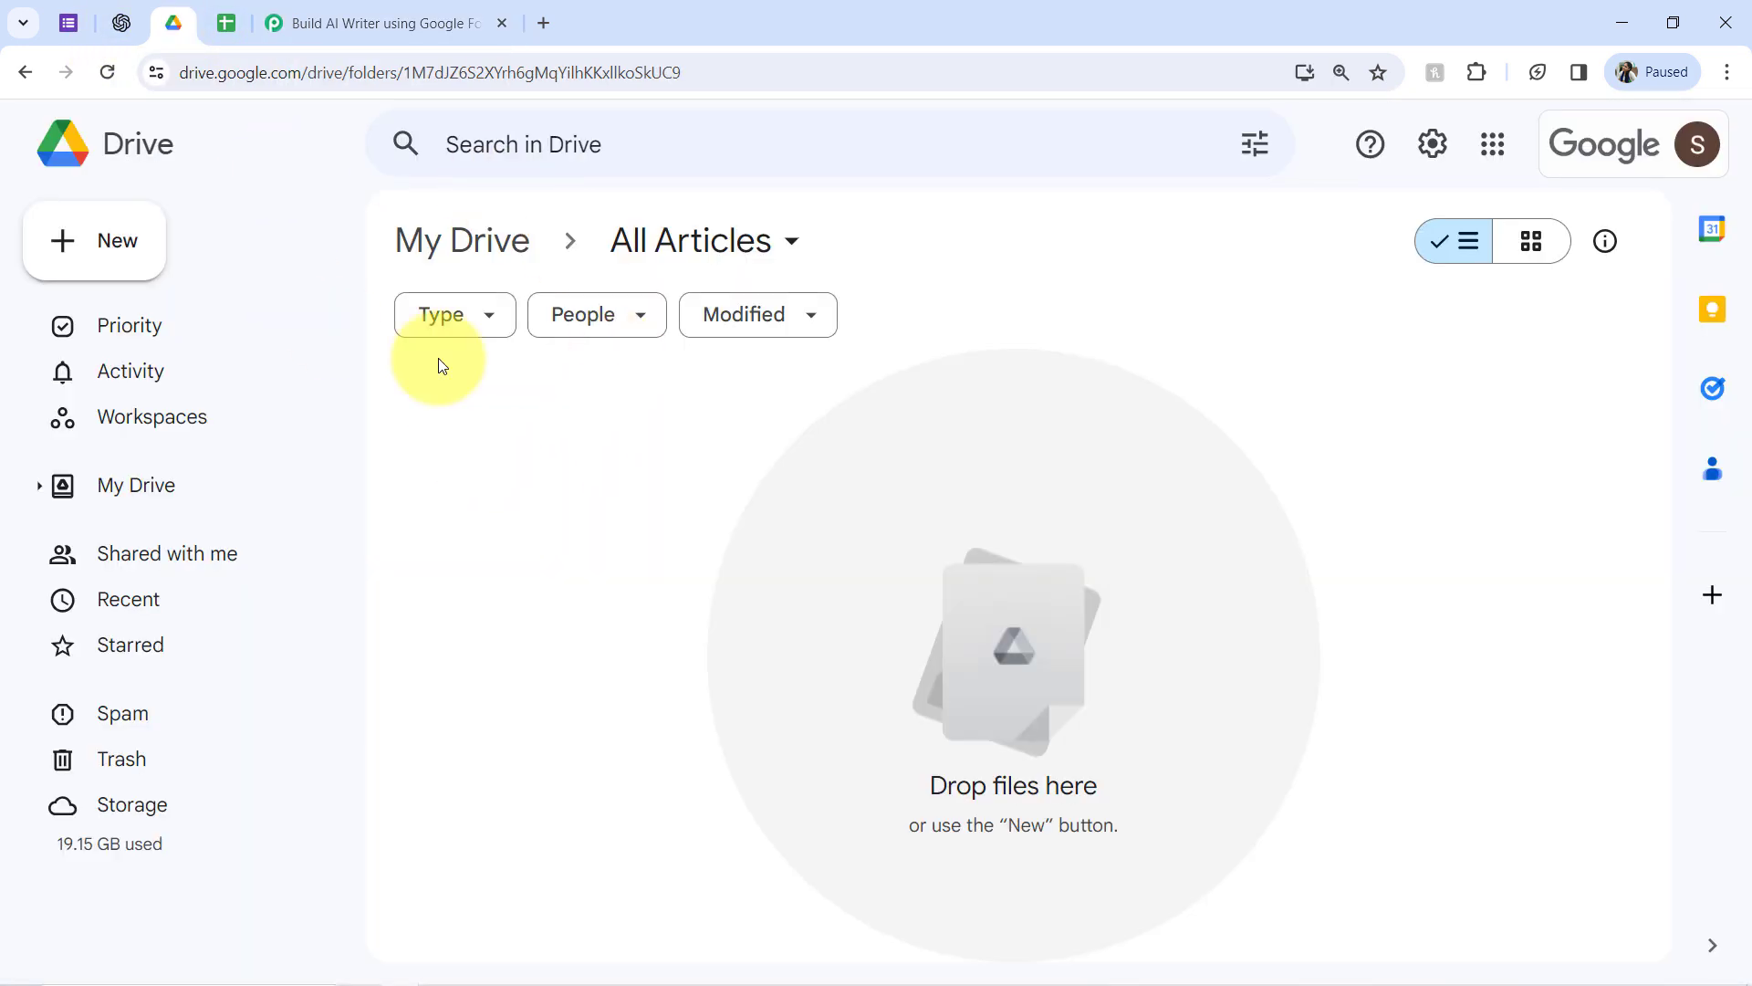
left_click(314, 22)
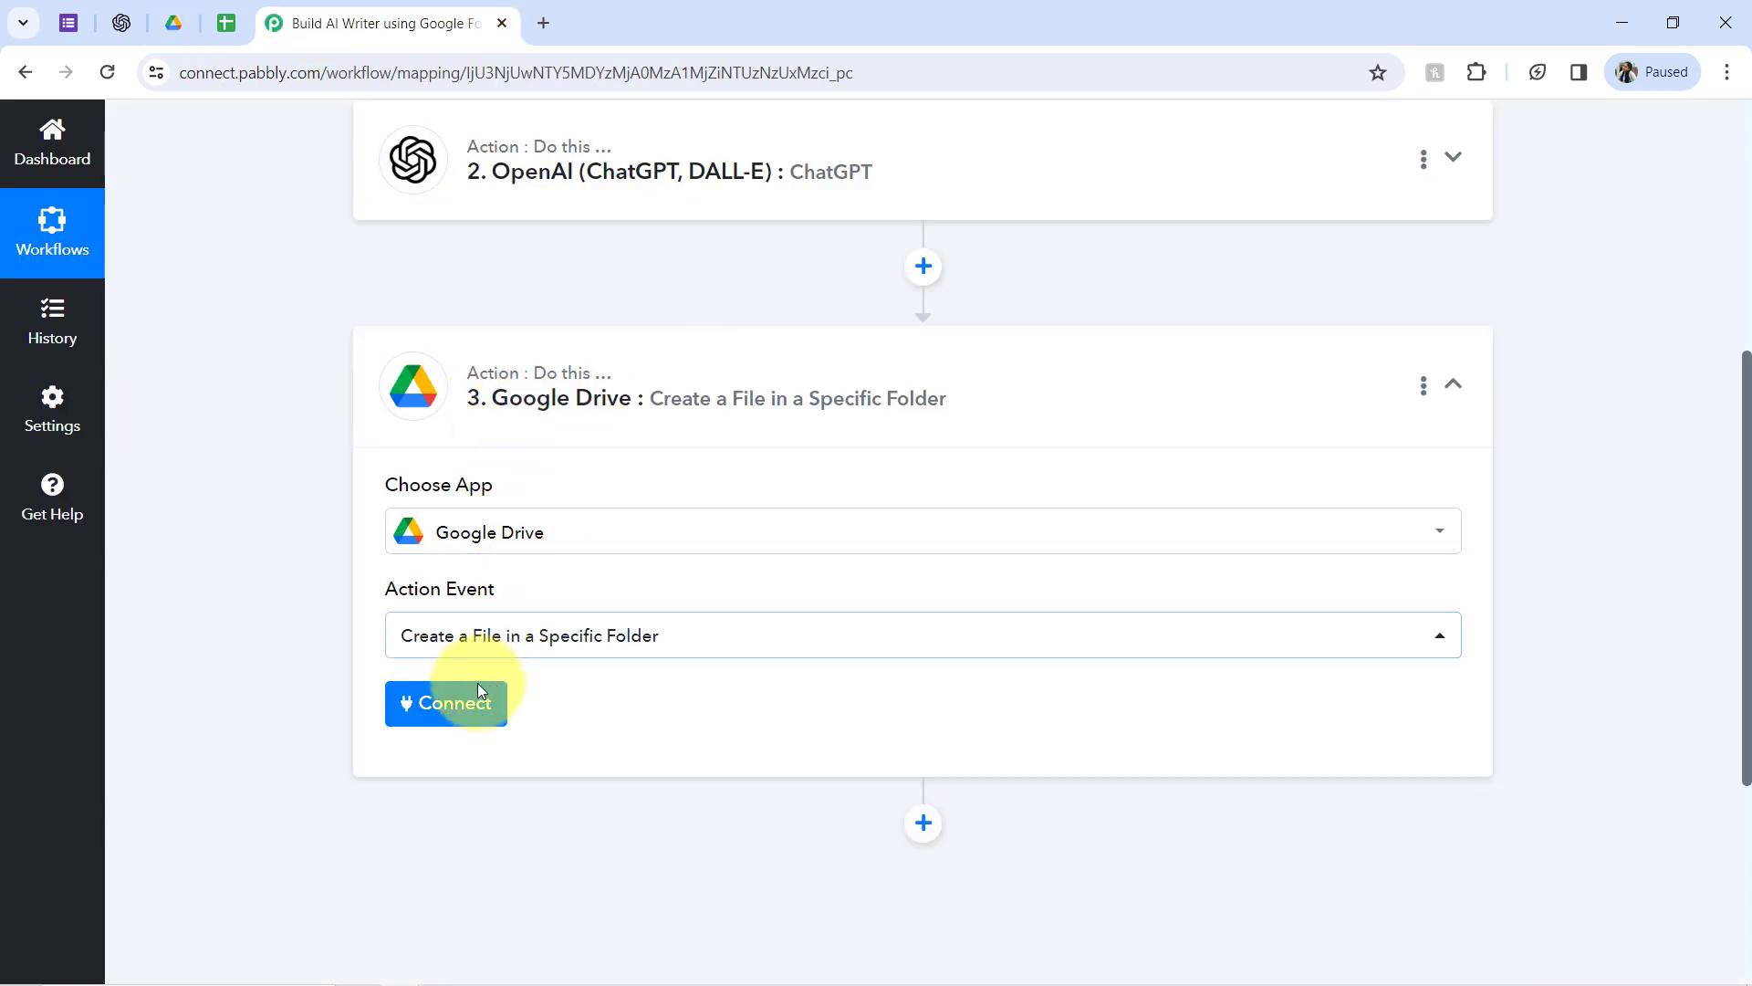
left_click(454, 714)
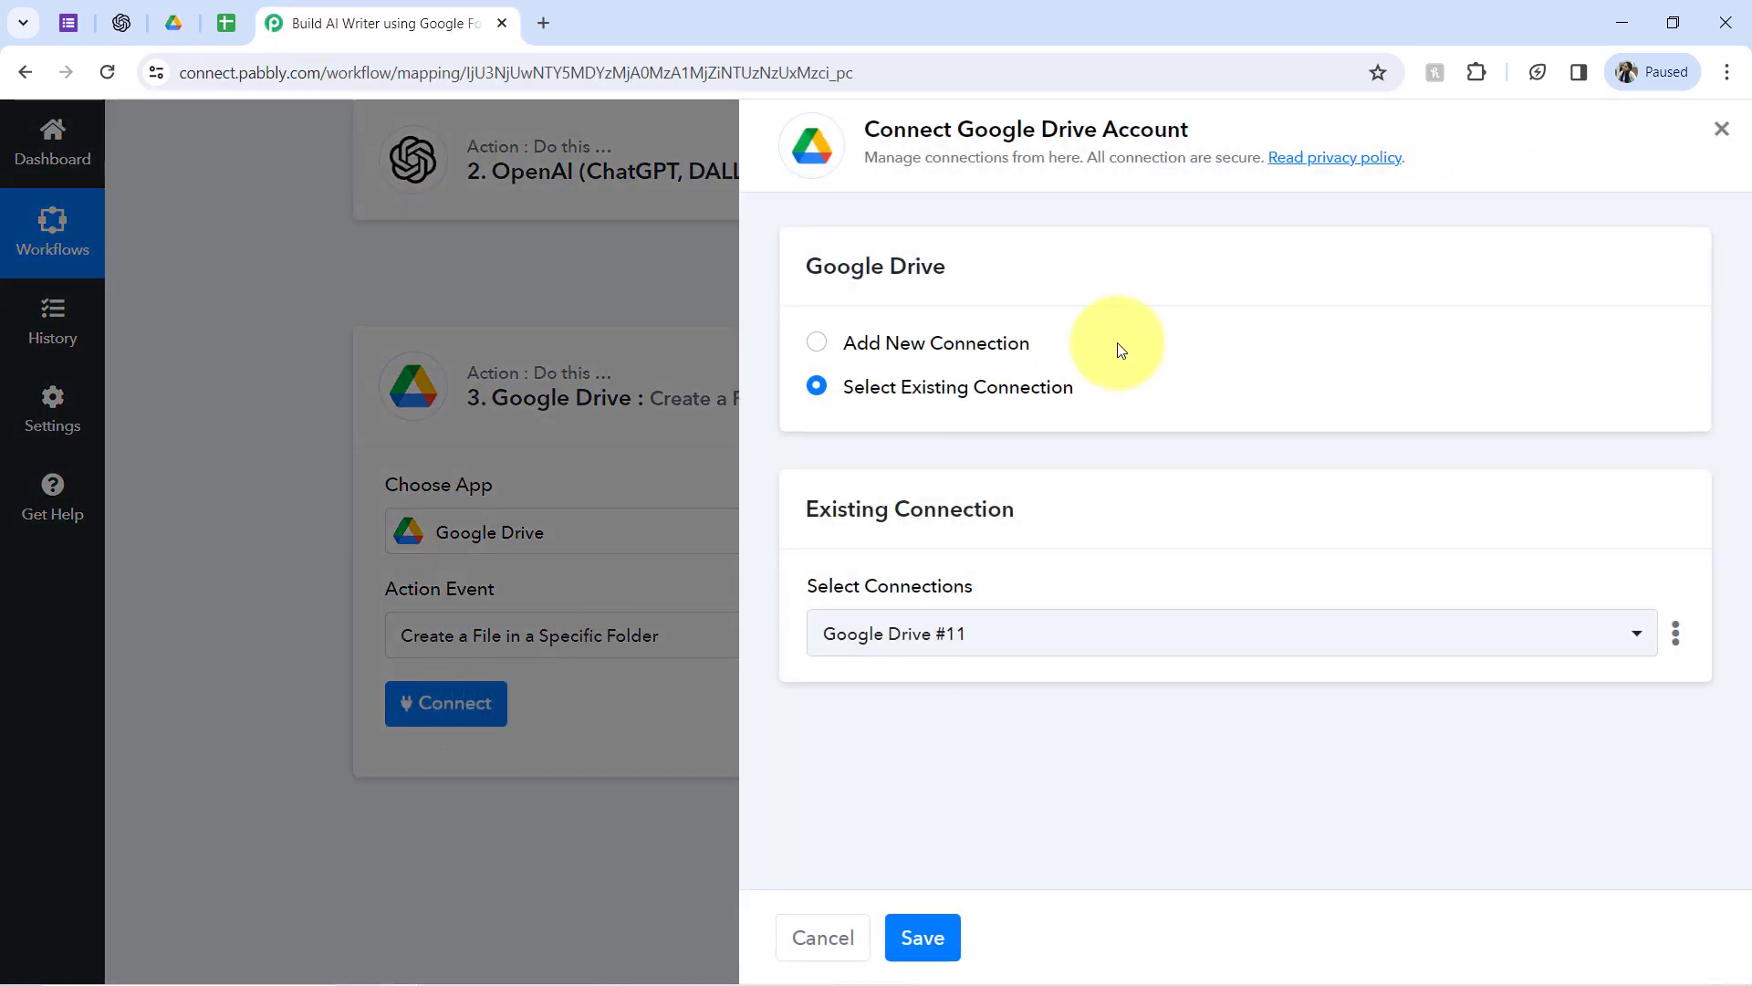
left_click(970, 345)
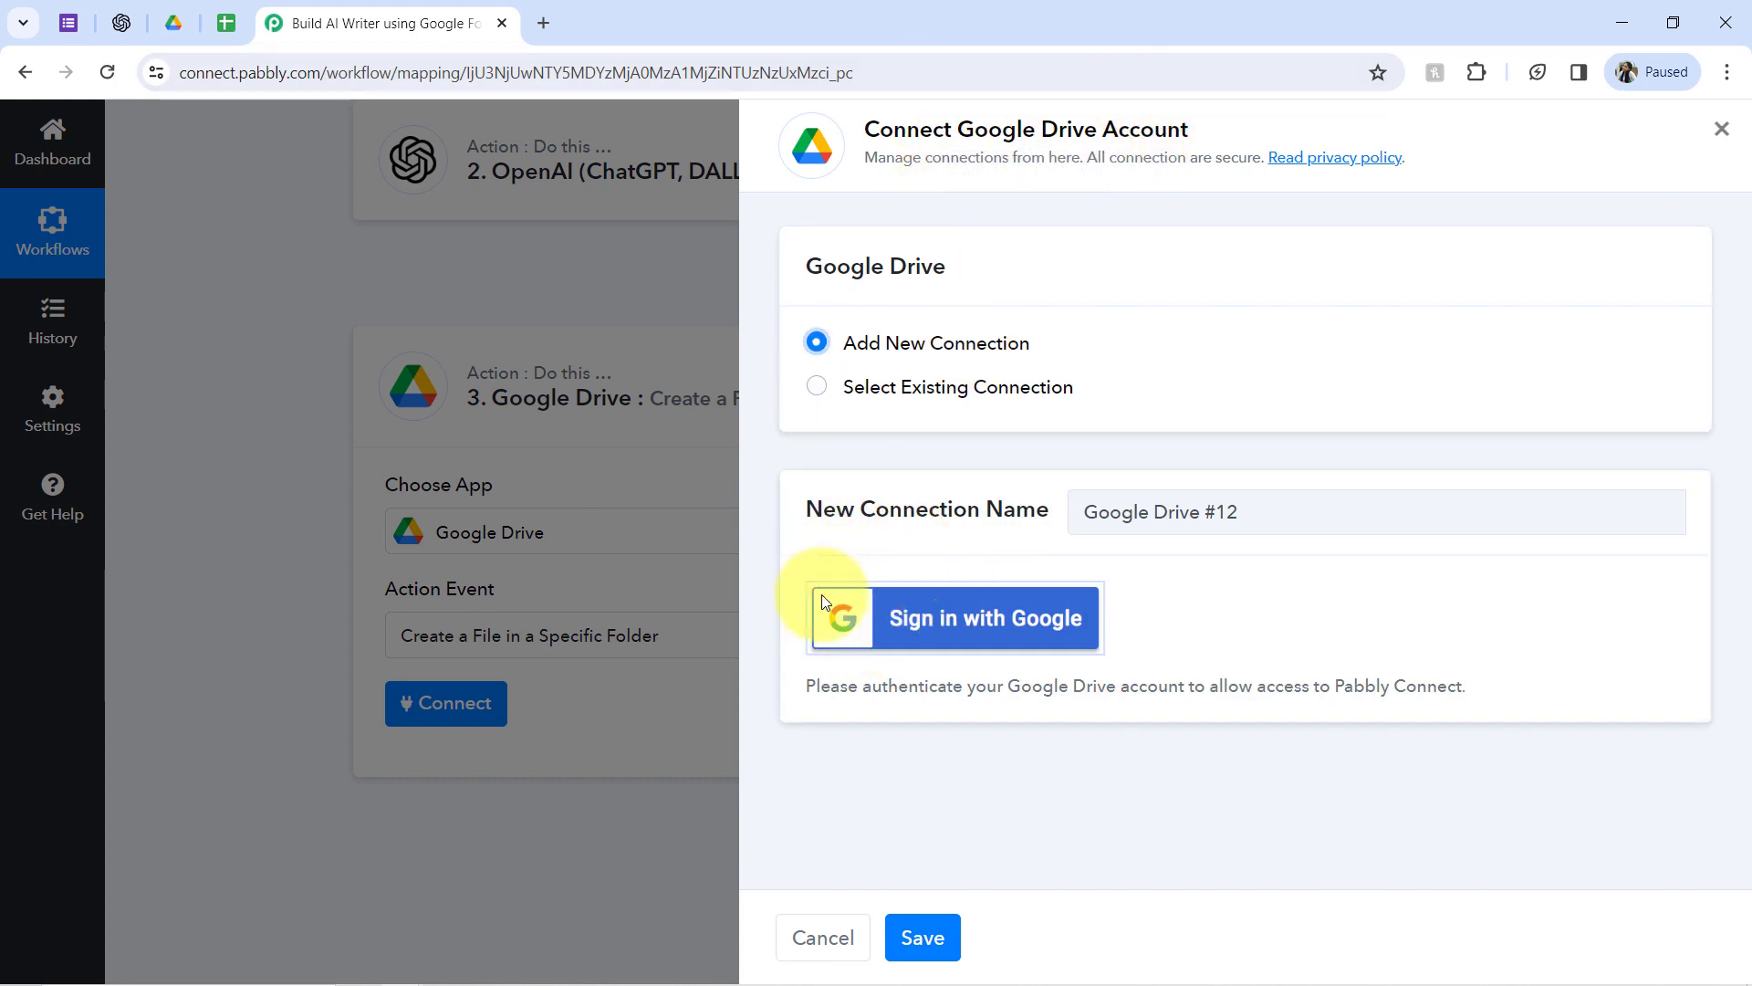
left_click(955, 646)
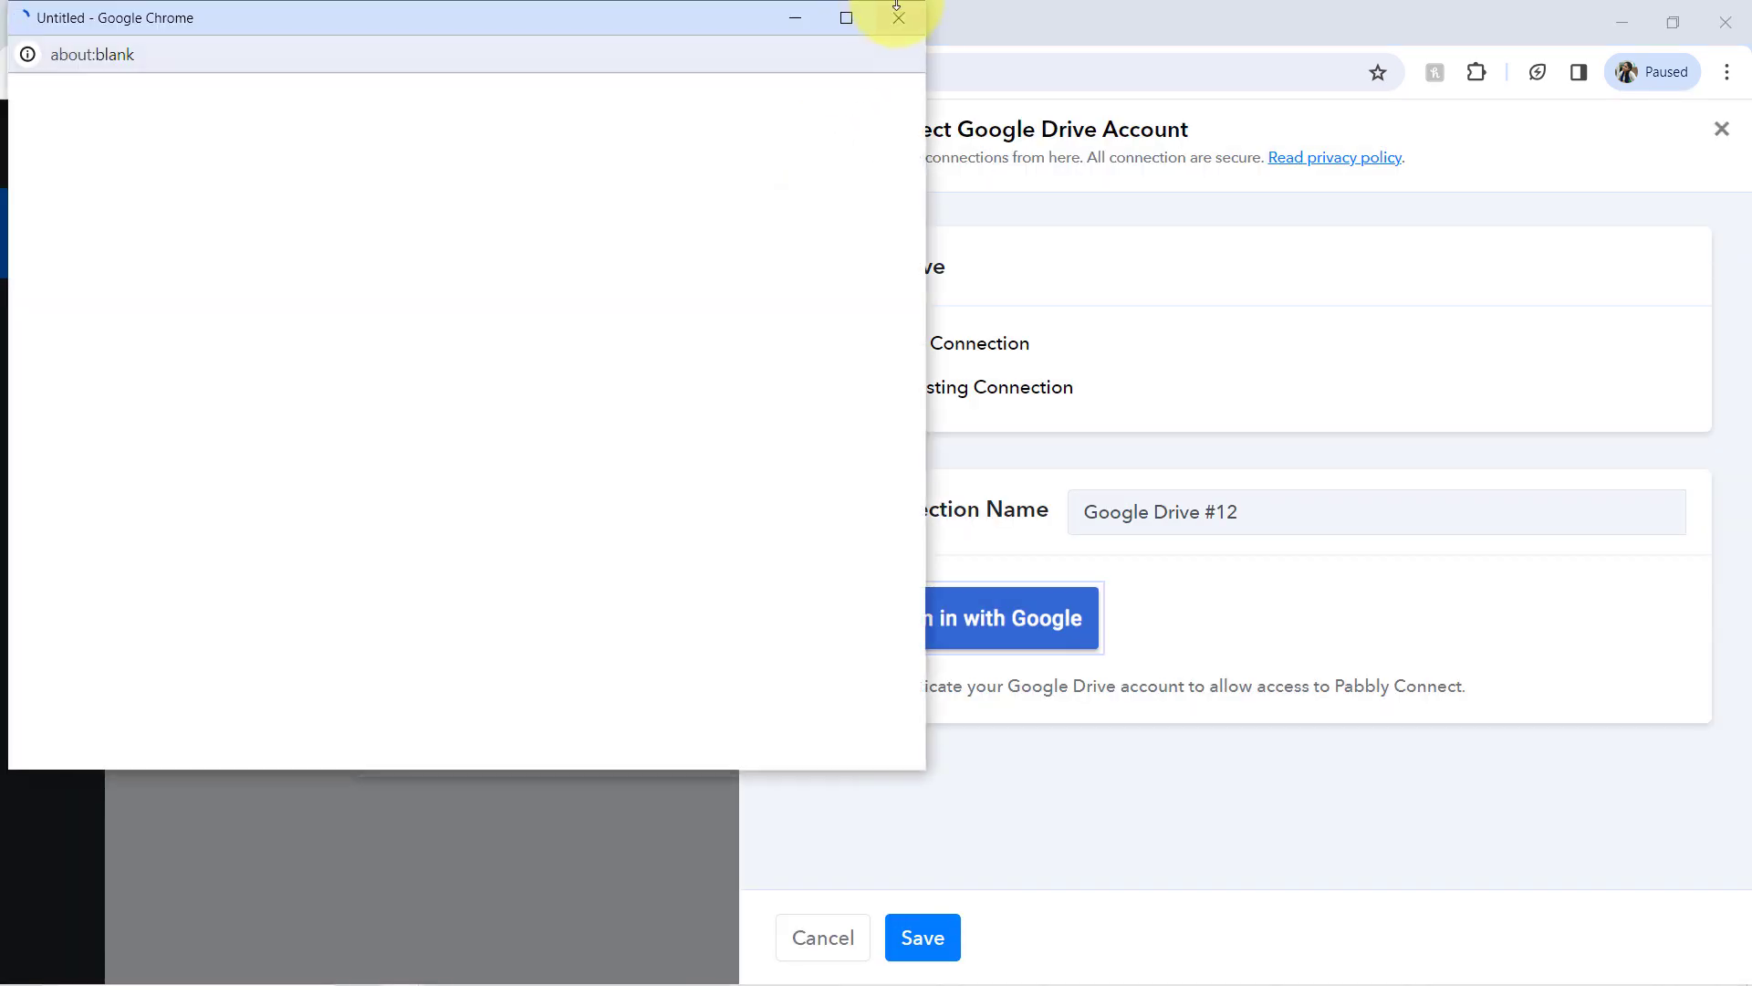
left_click(884, 18)
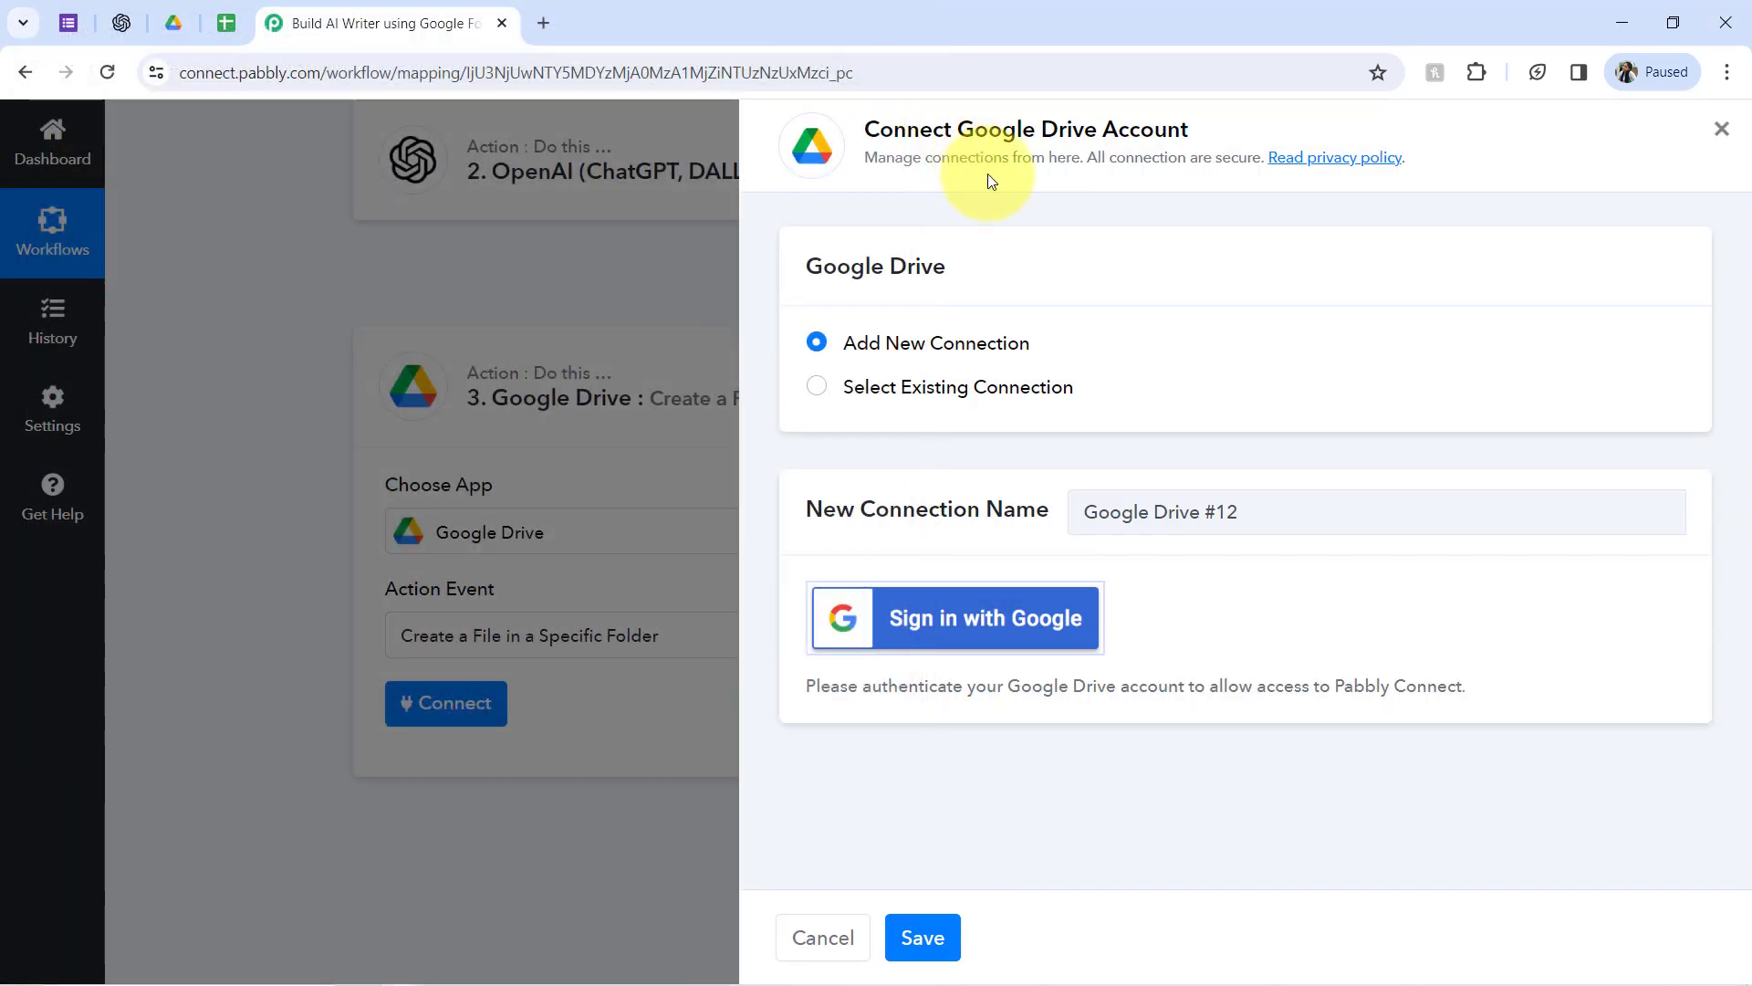
Connect the Google Drive action with the existing connection Google Drive #11 and keep All Articles as the target folder
left_click(906, 399)
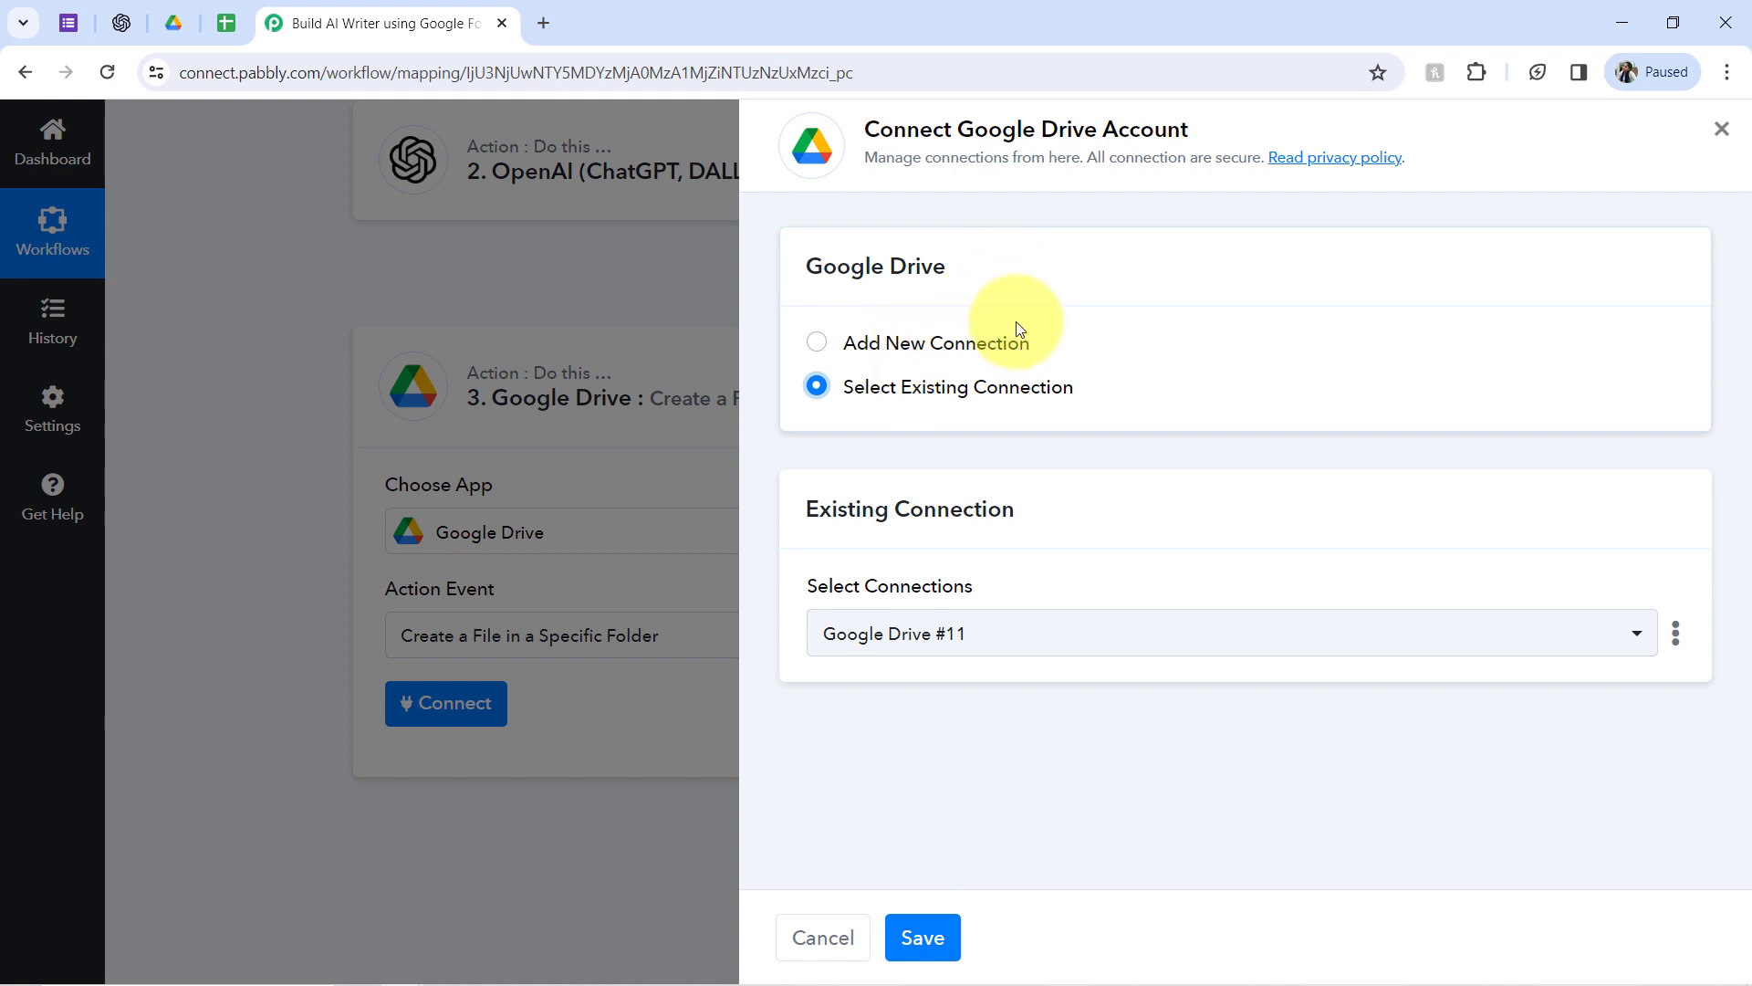
left_click(930, 944)
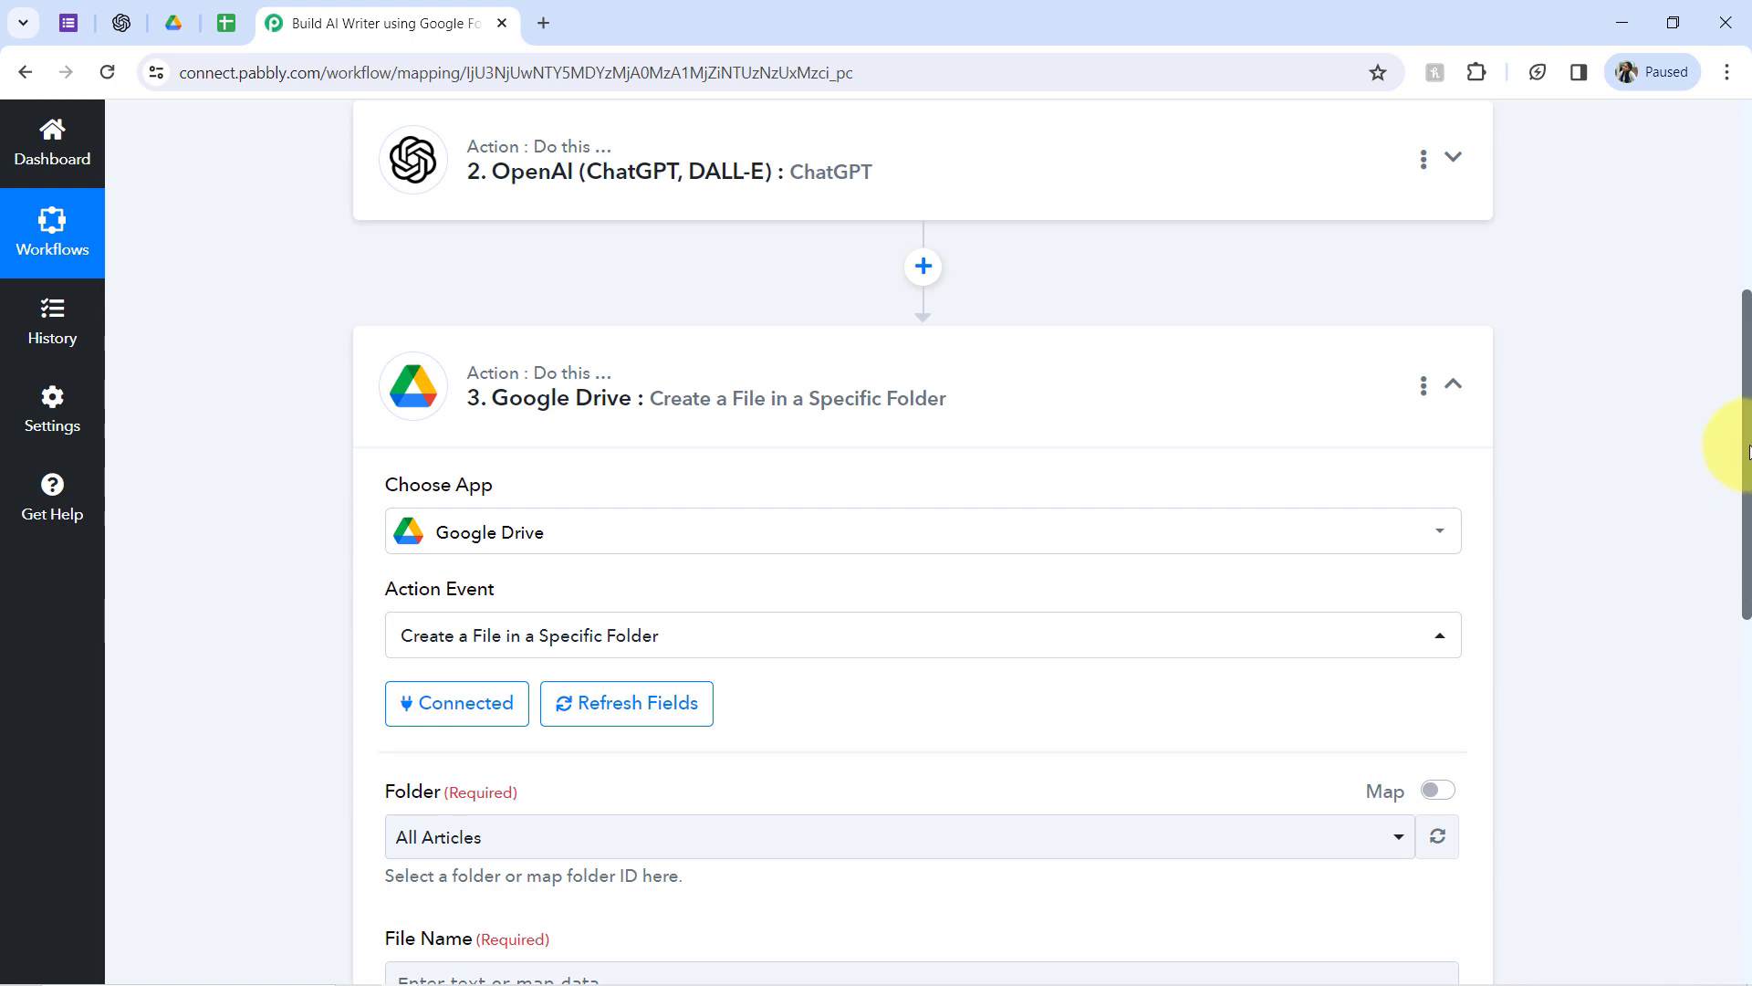
left_click_drag(1746, 454, 1746, 643)
left_click(563, 326)
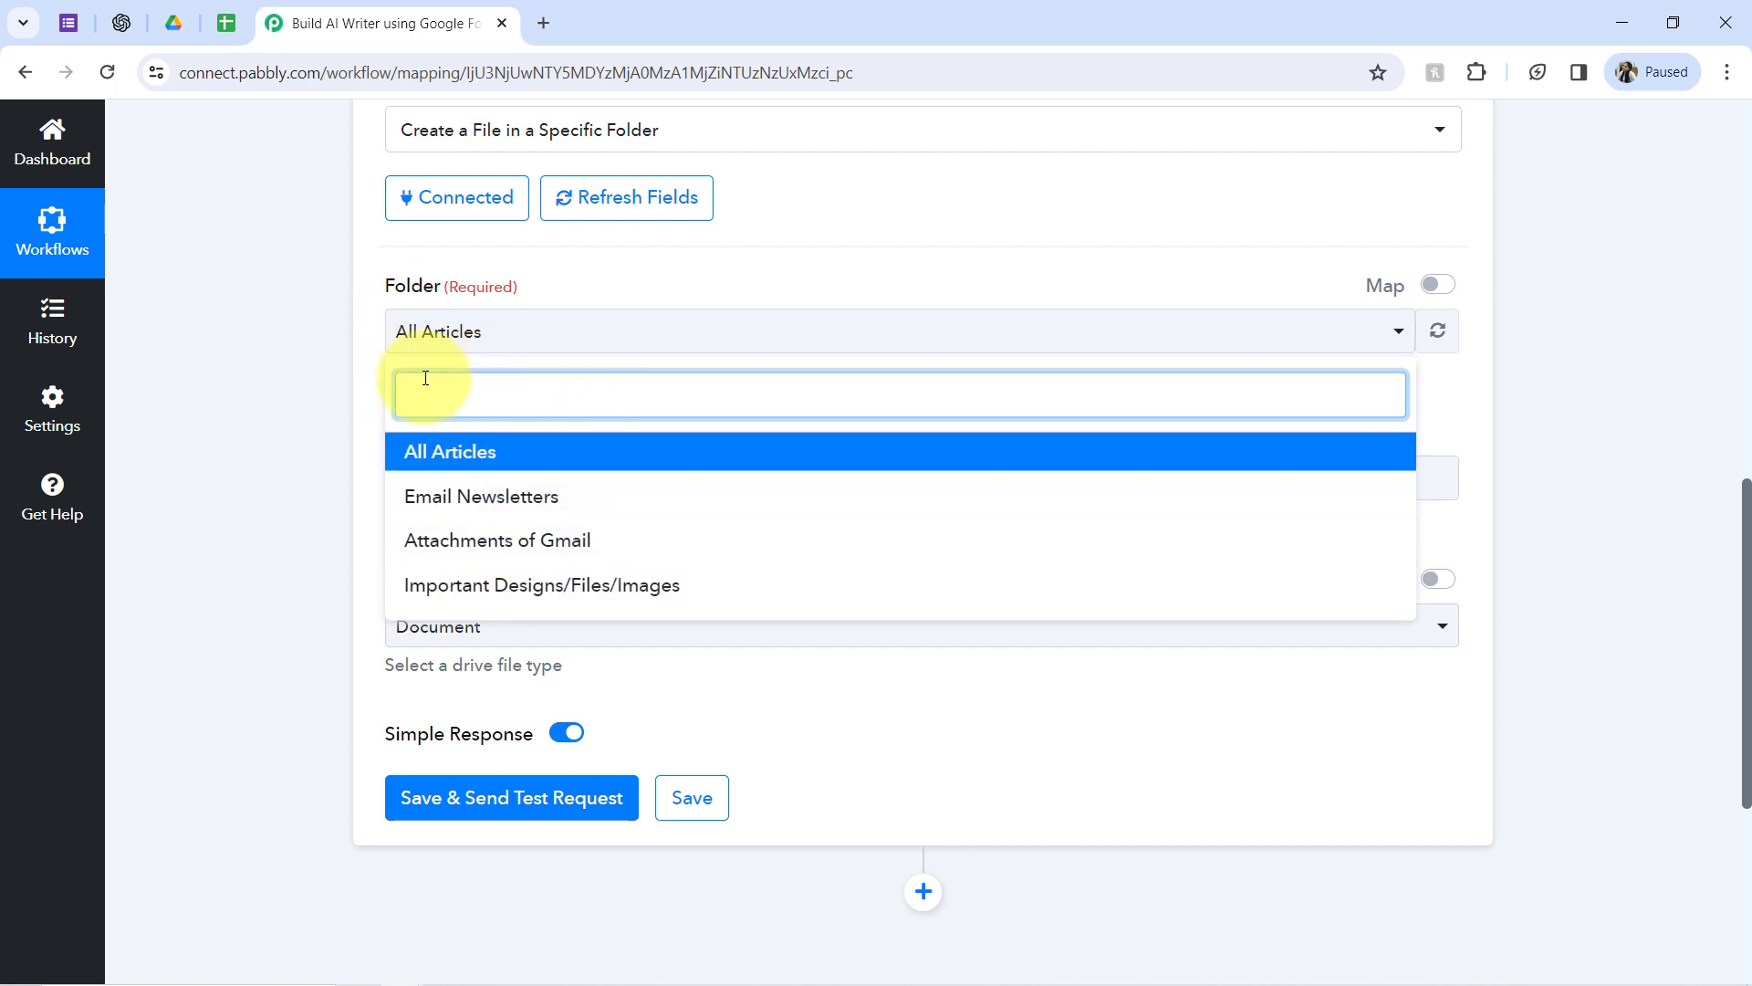
left_click(292, 239)
left_click(182, 25)
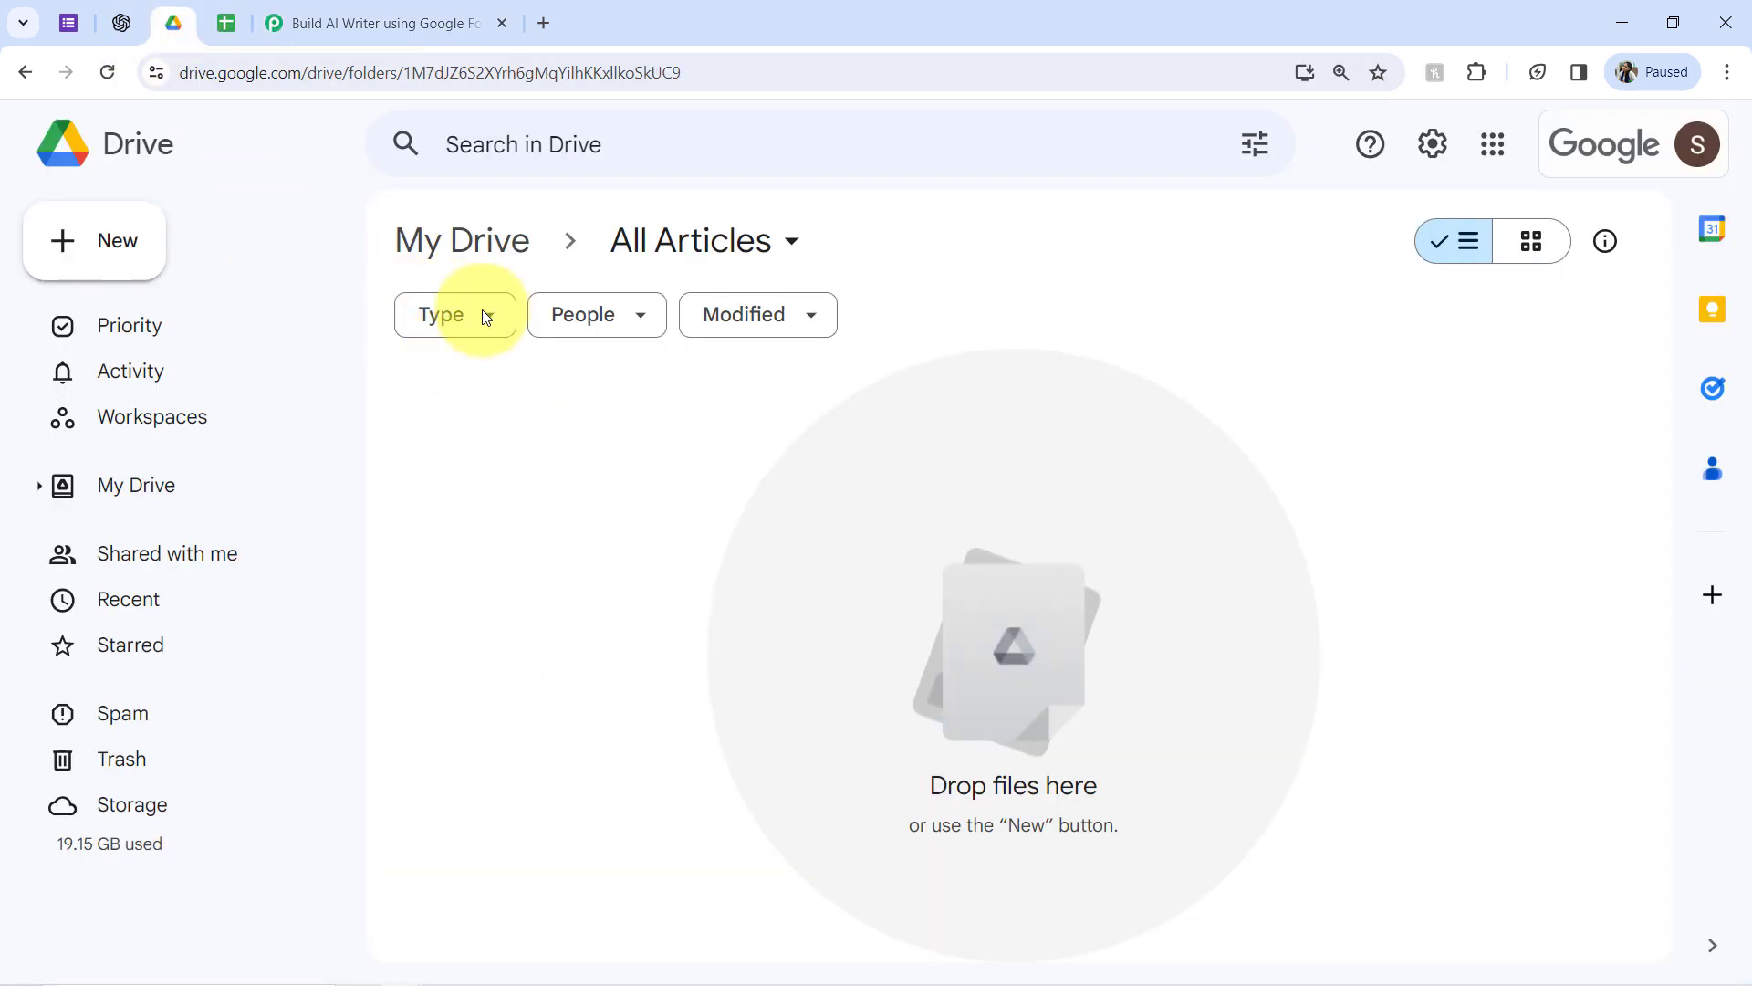
left_click(507, 9)
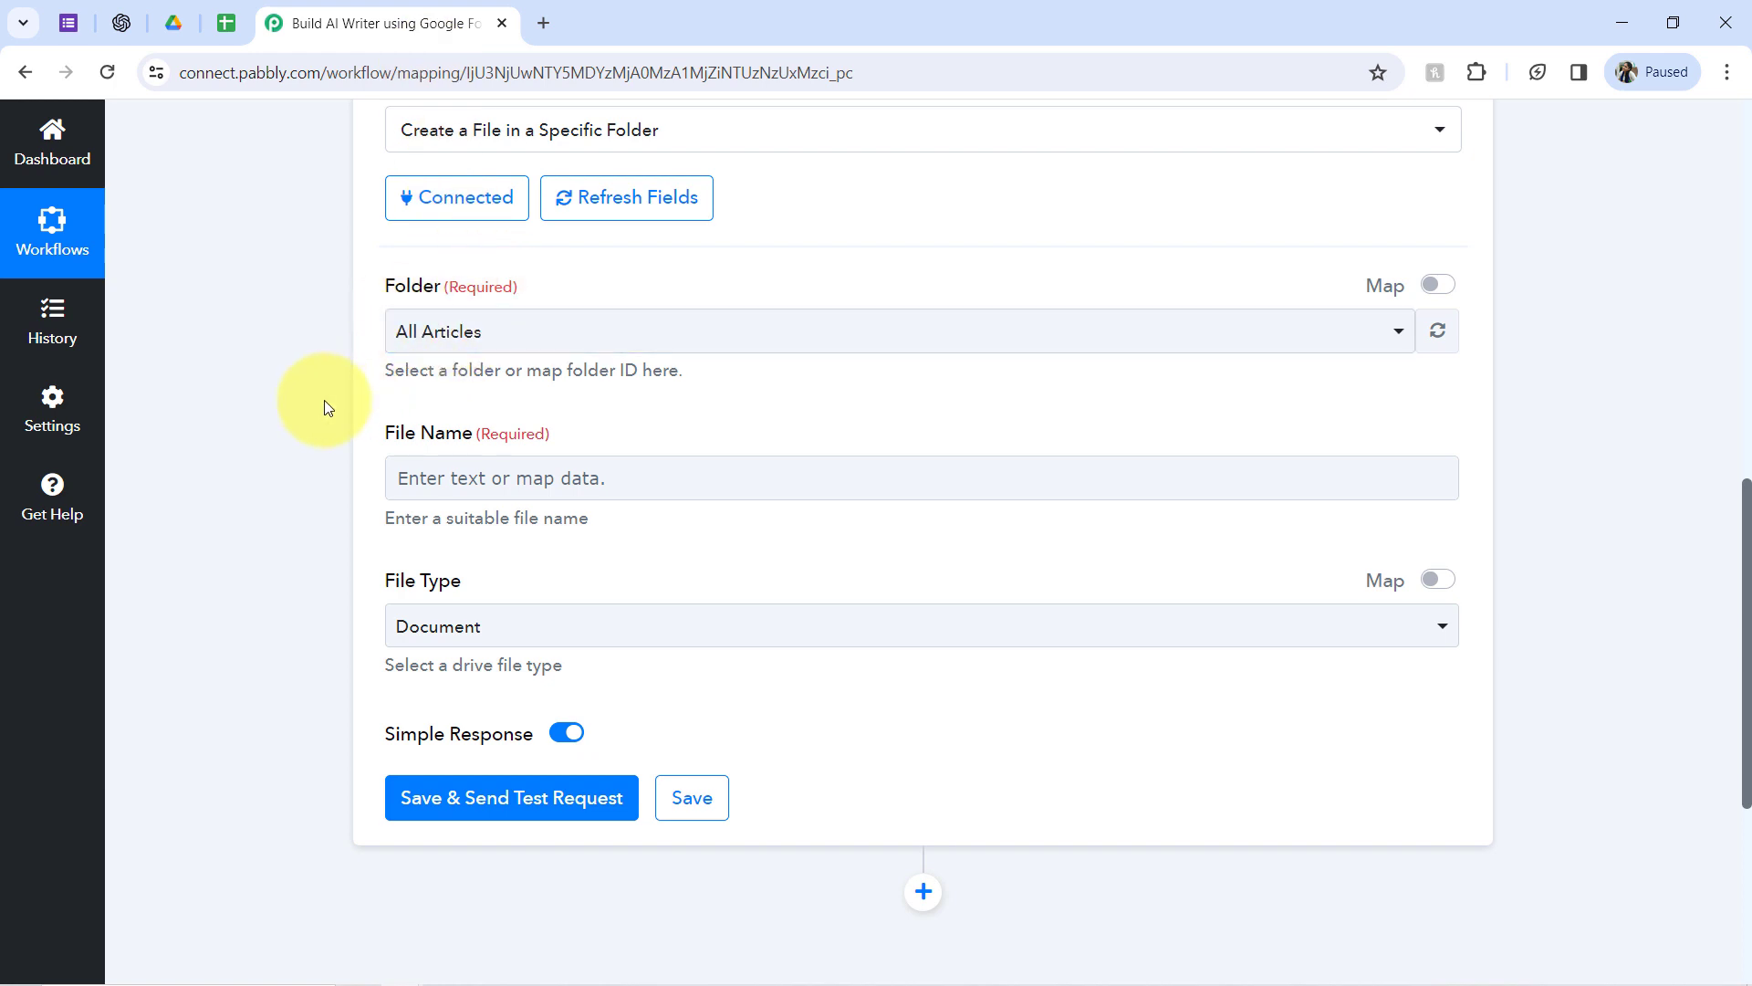
Map the Google Forms answer "What Is The Today's Topic?" into the Google Drive action's file name
left_click_drag(381, 448, 445, 437)
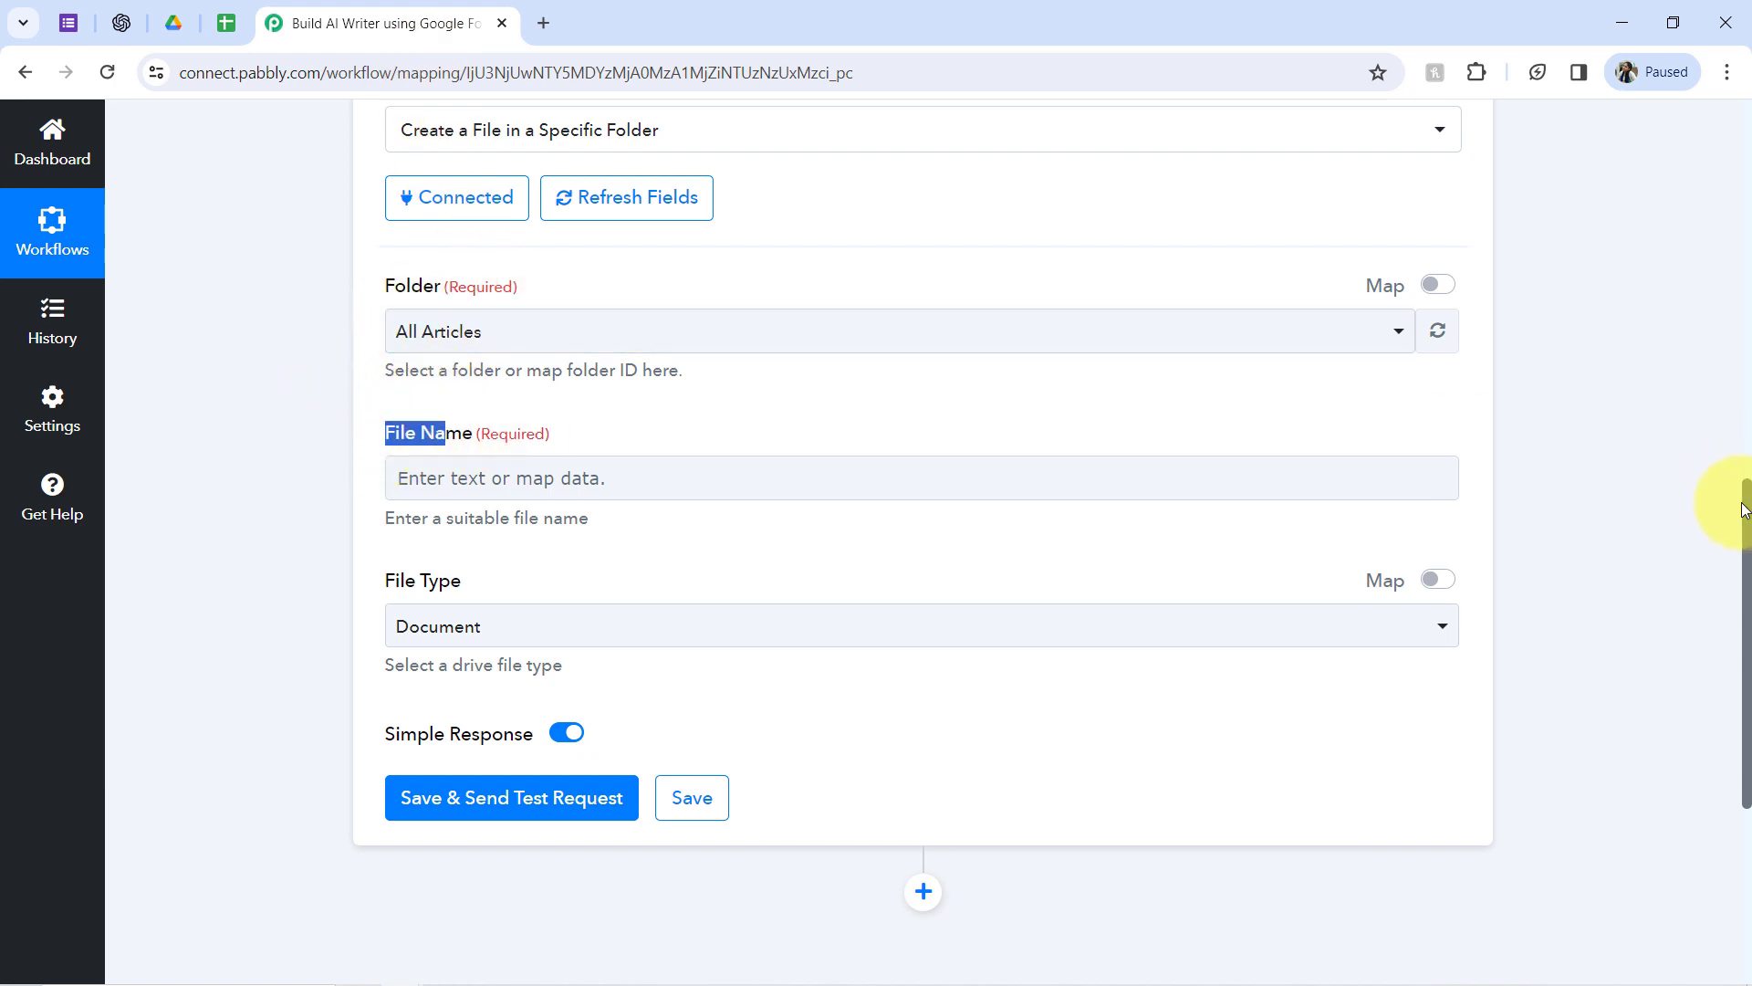
scroll(1733, 511, "down", 4)
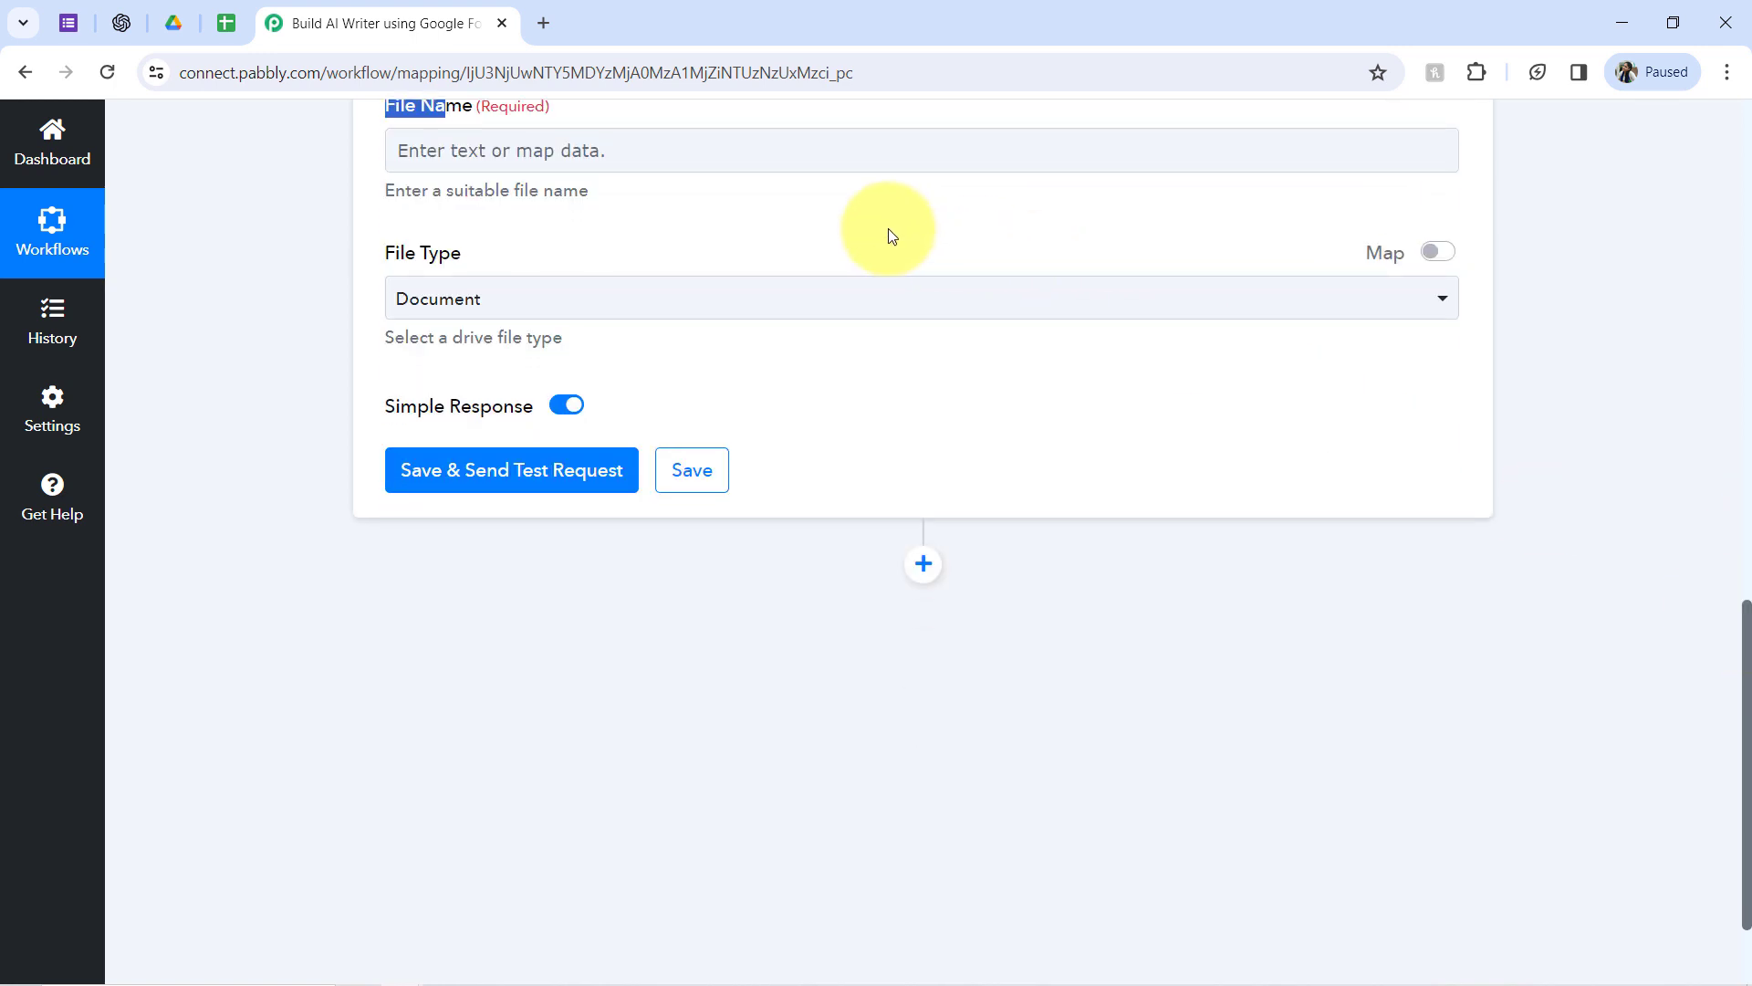
left_click(498, 136)
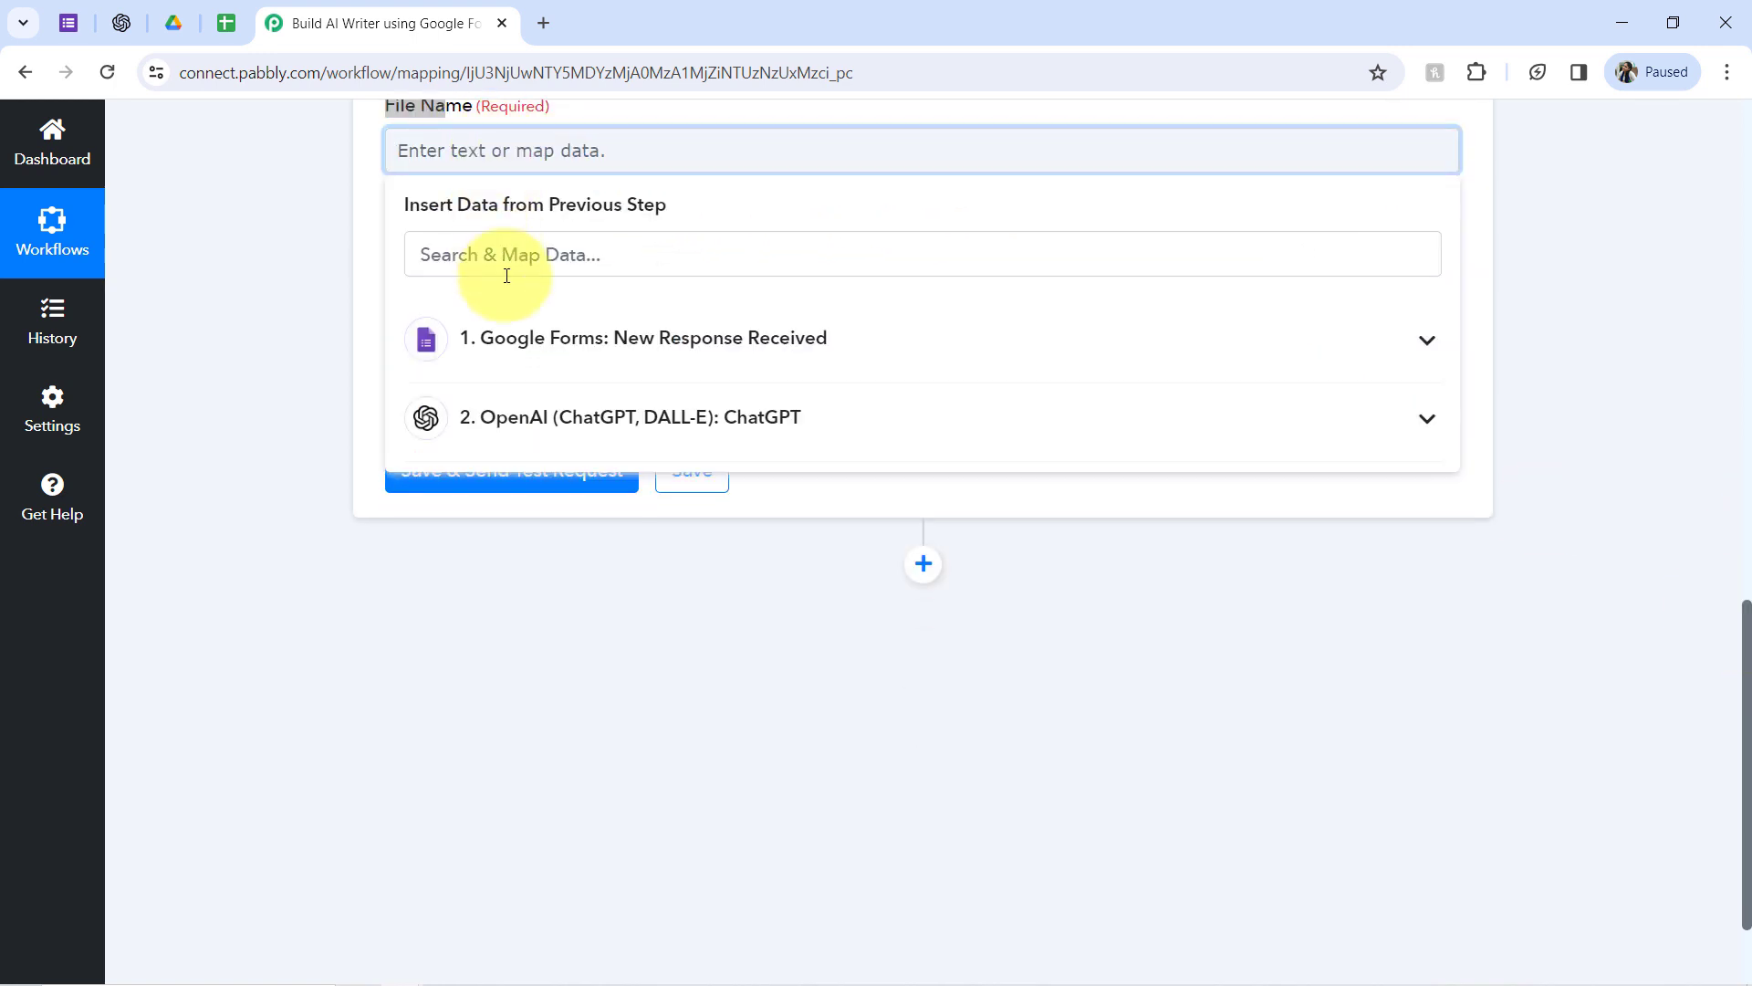
left_click(539, 359)
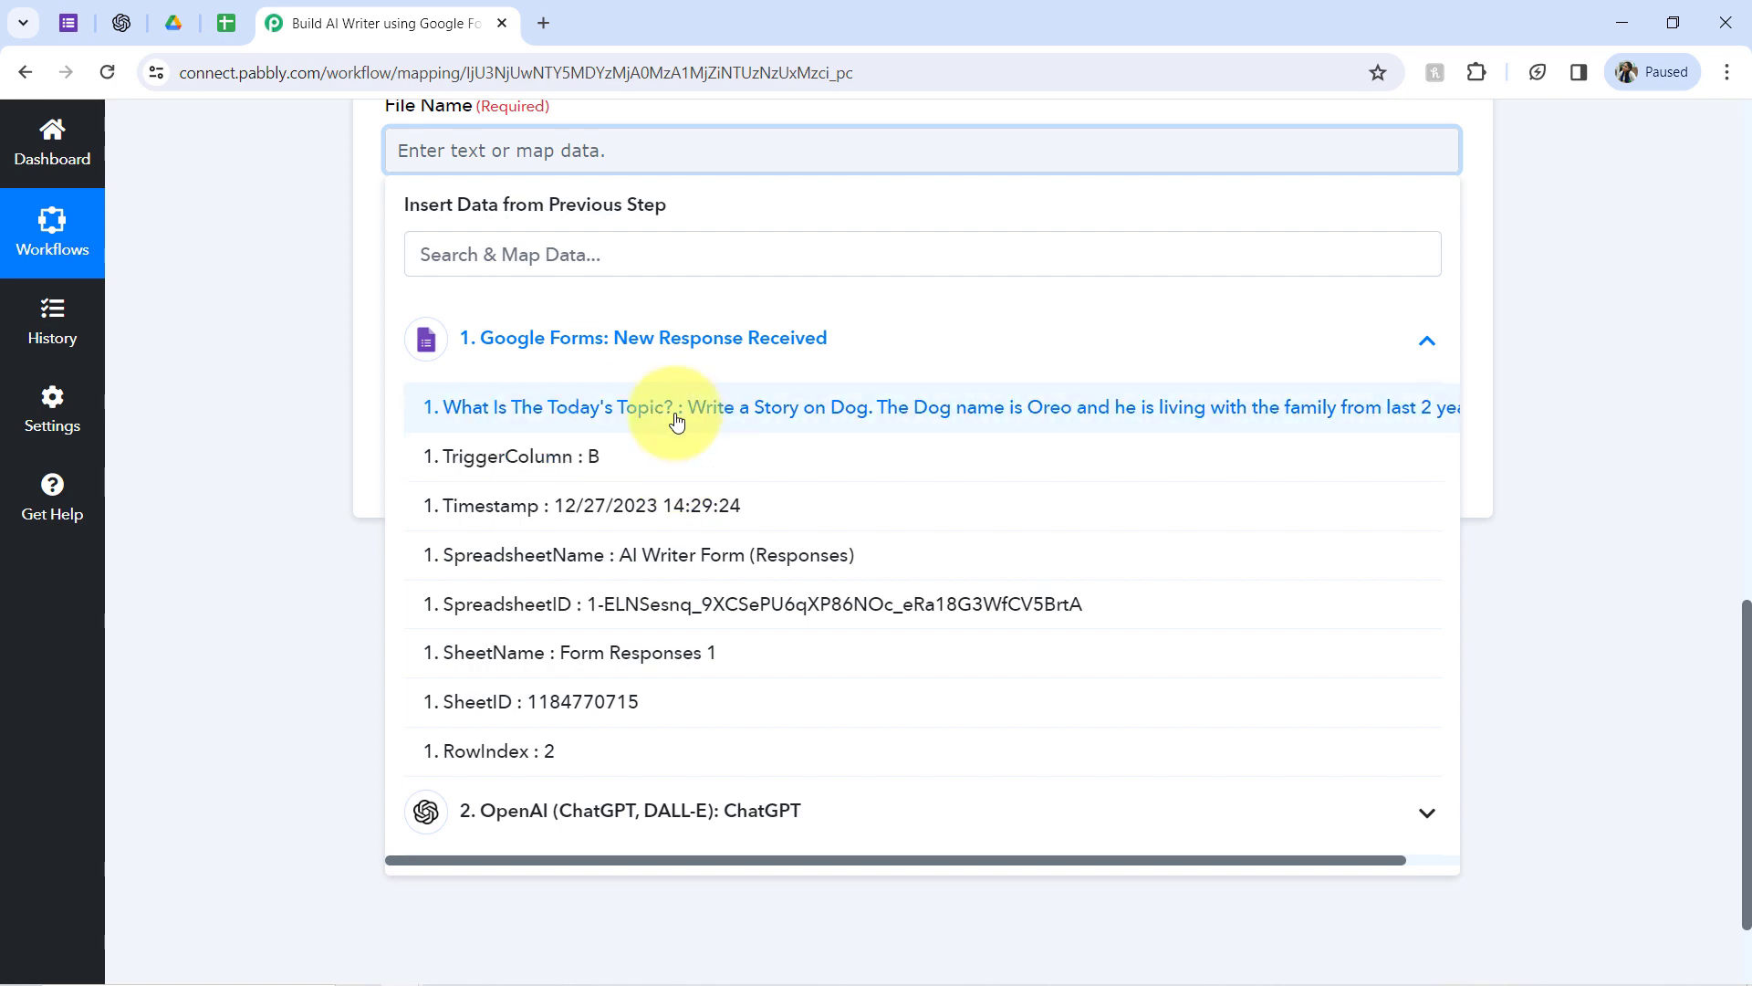
left_click(739, 407)
left_click(270, 370)
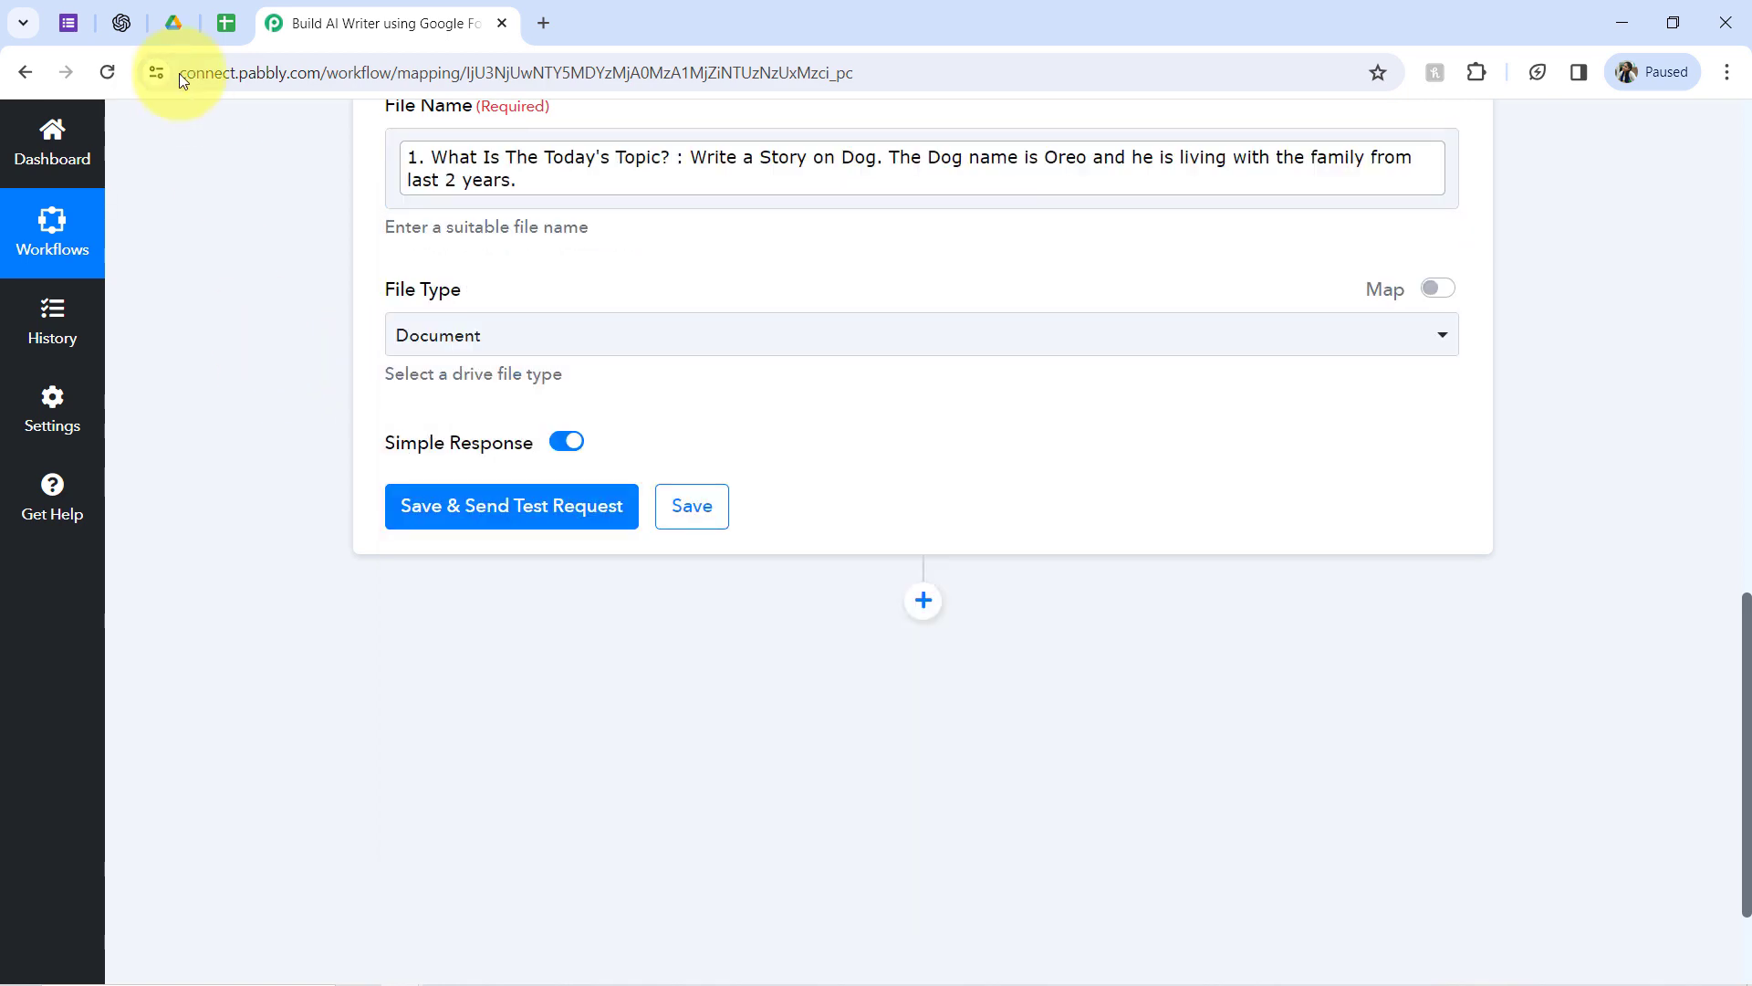
Review the topic question in the AI Writer Form and its responses sheet, then return to the Pabbly Connect workflow
left_click(228, 27)
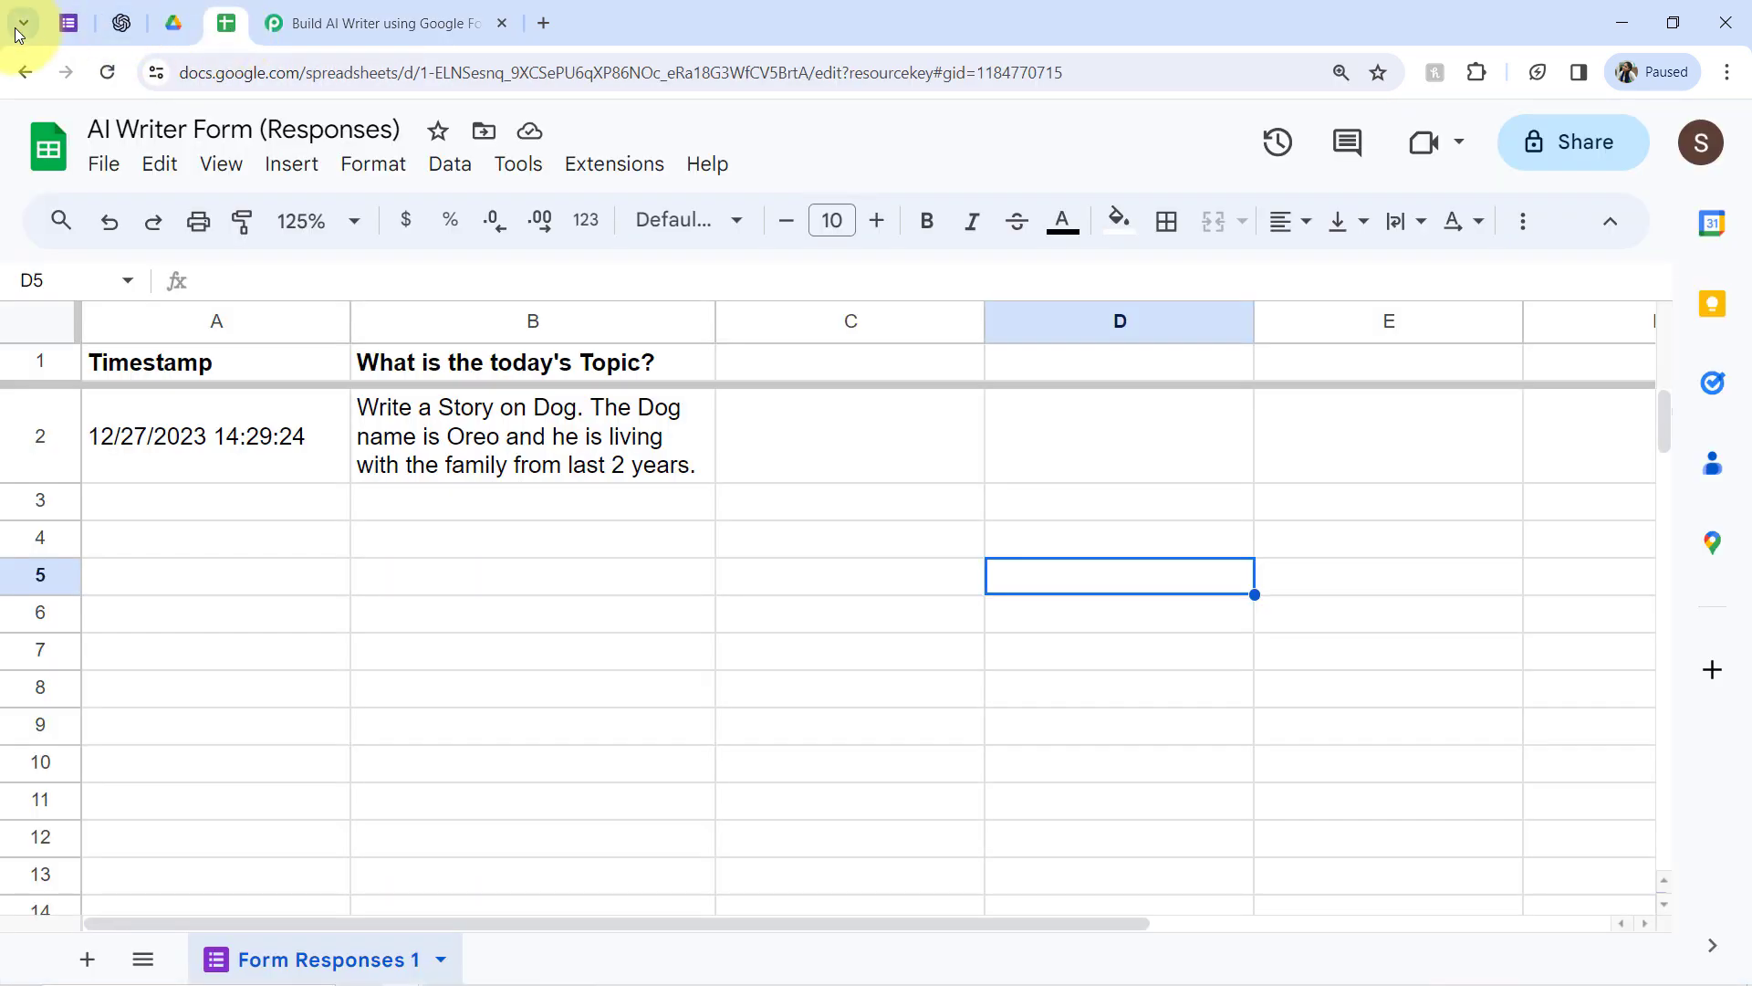
left_click(64, 28)
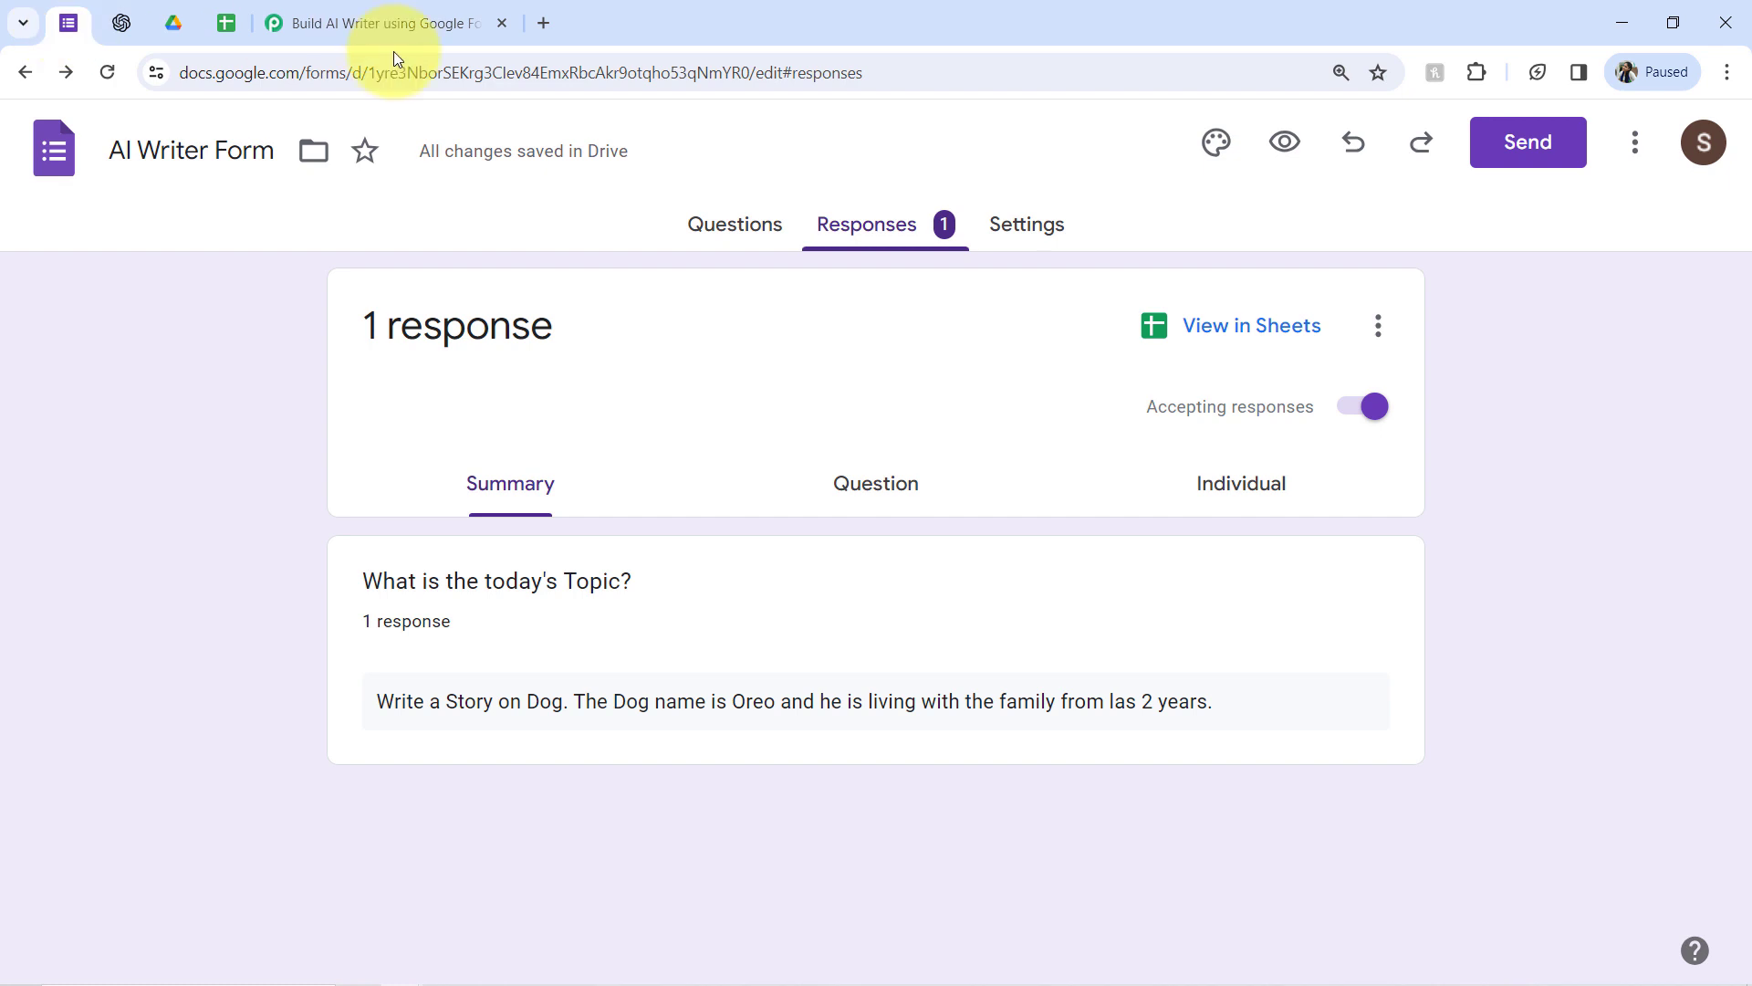
left_click(747, 227)
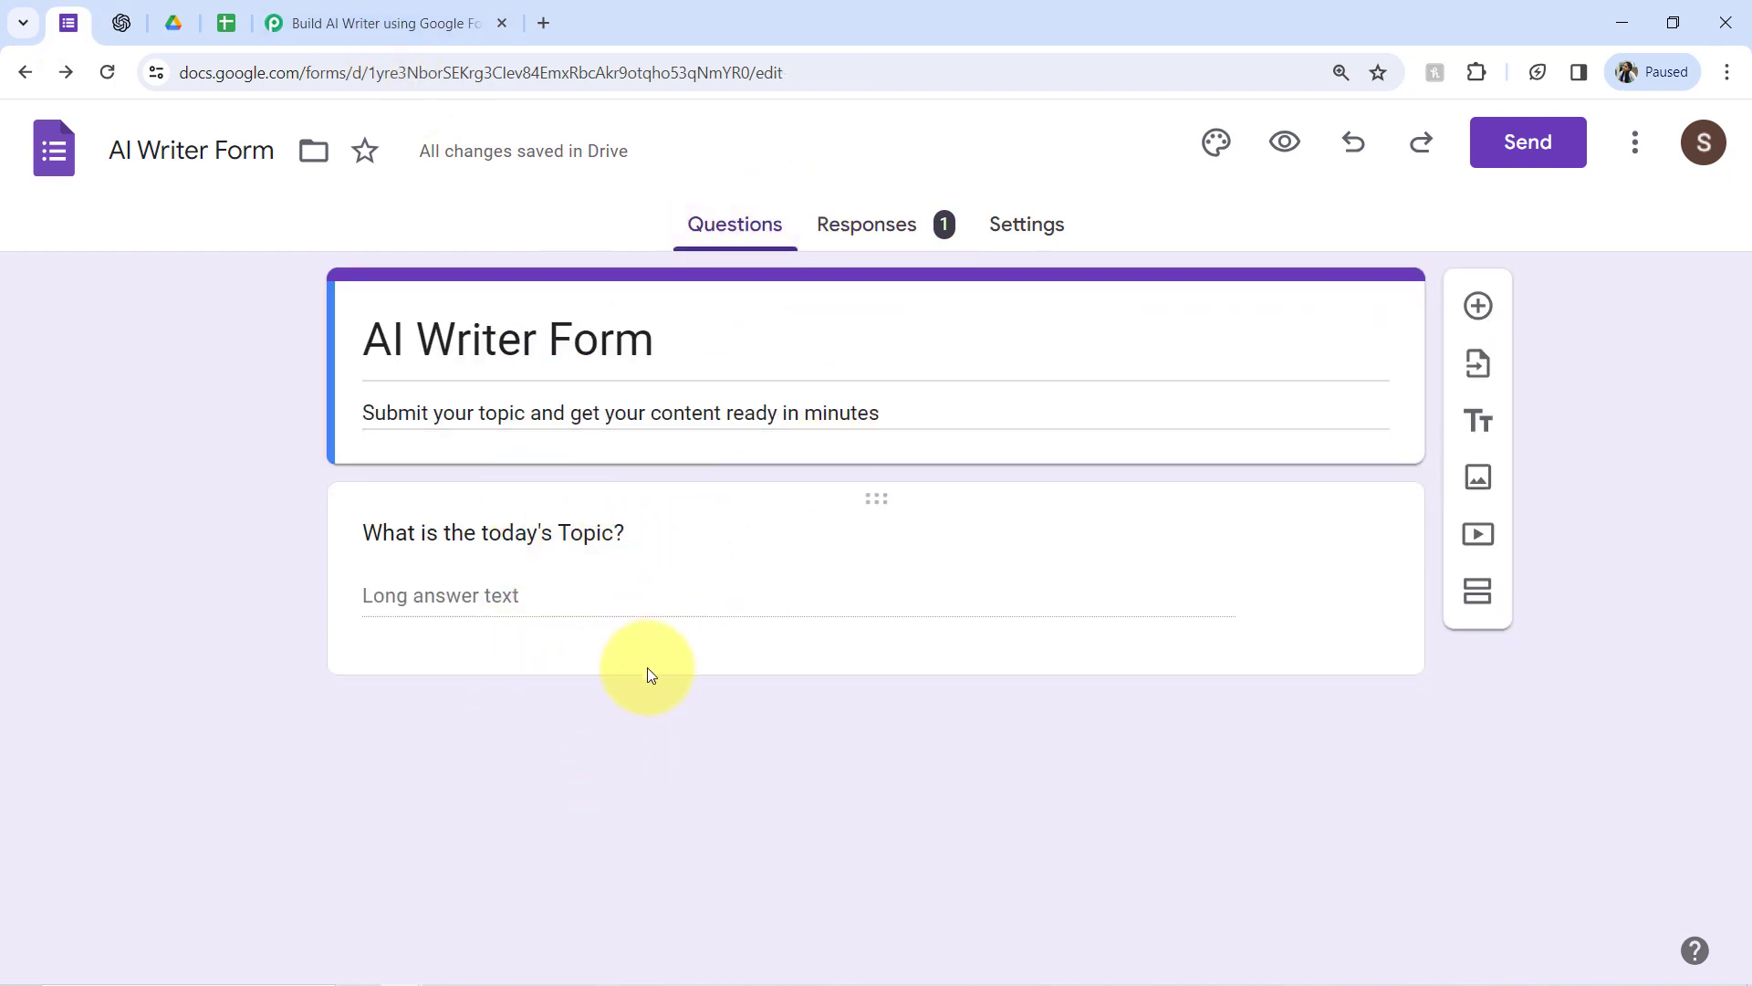
left_click(488, 530)
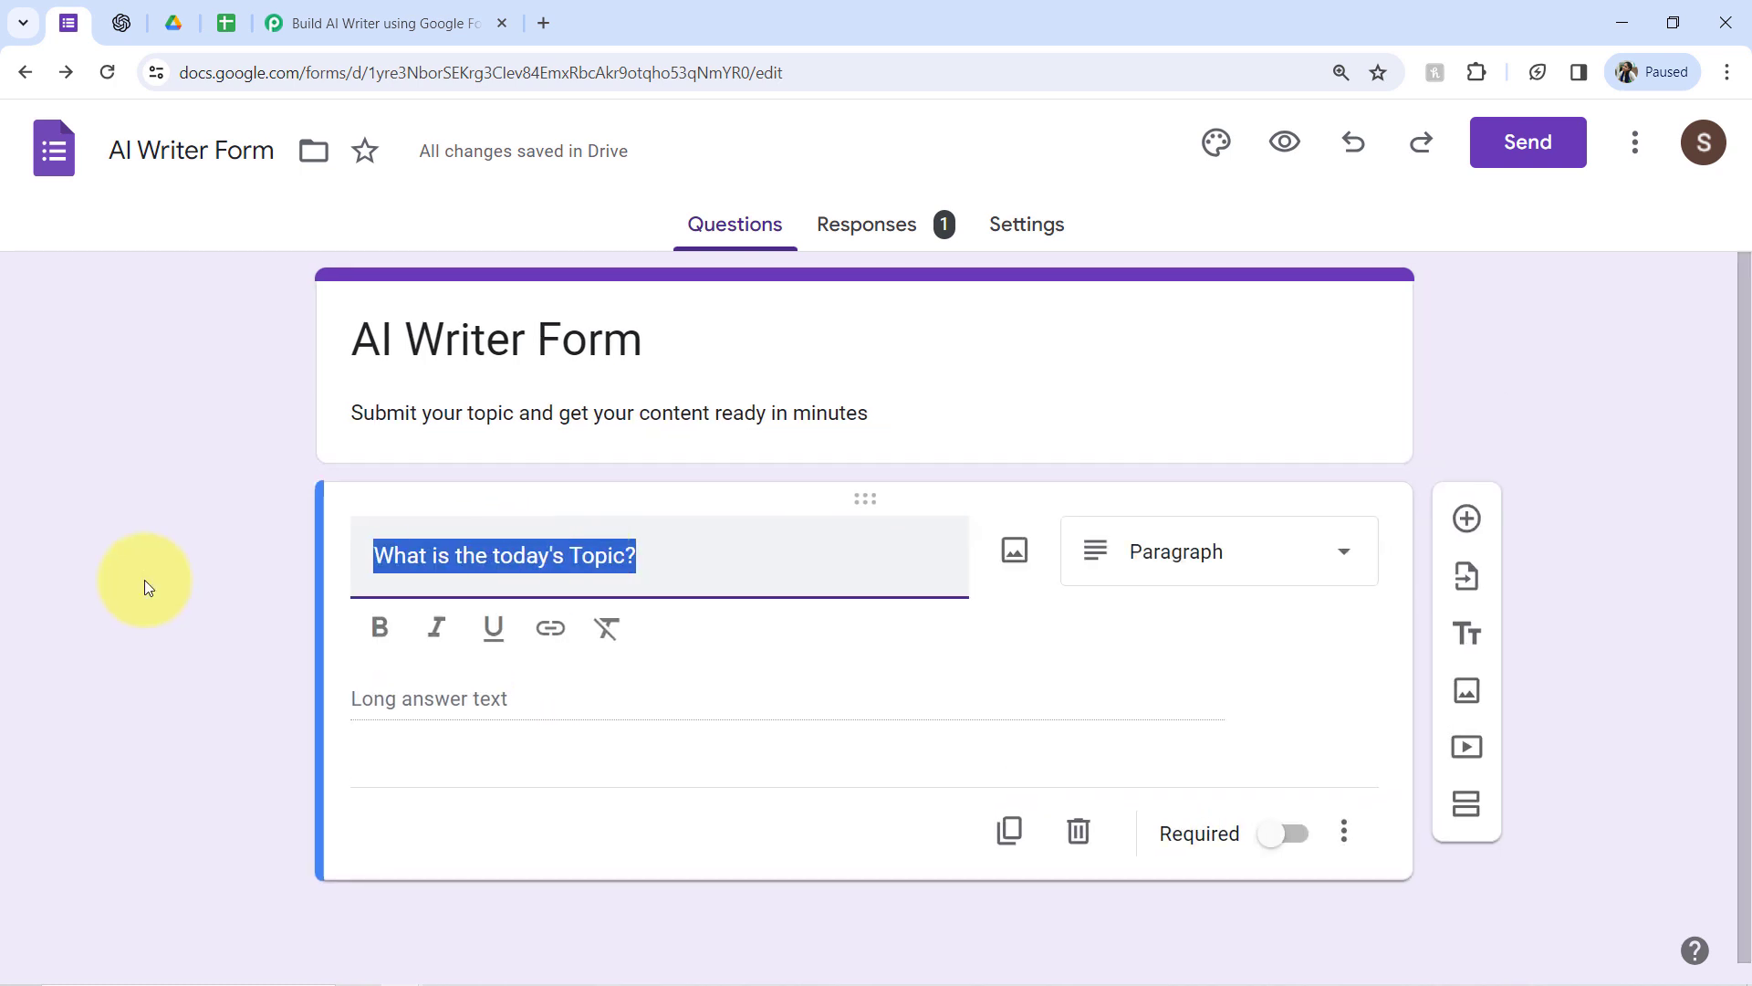
left_click(133, 584)
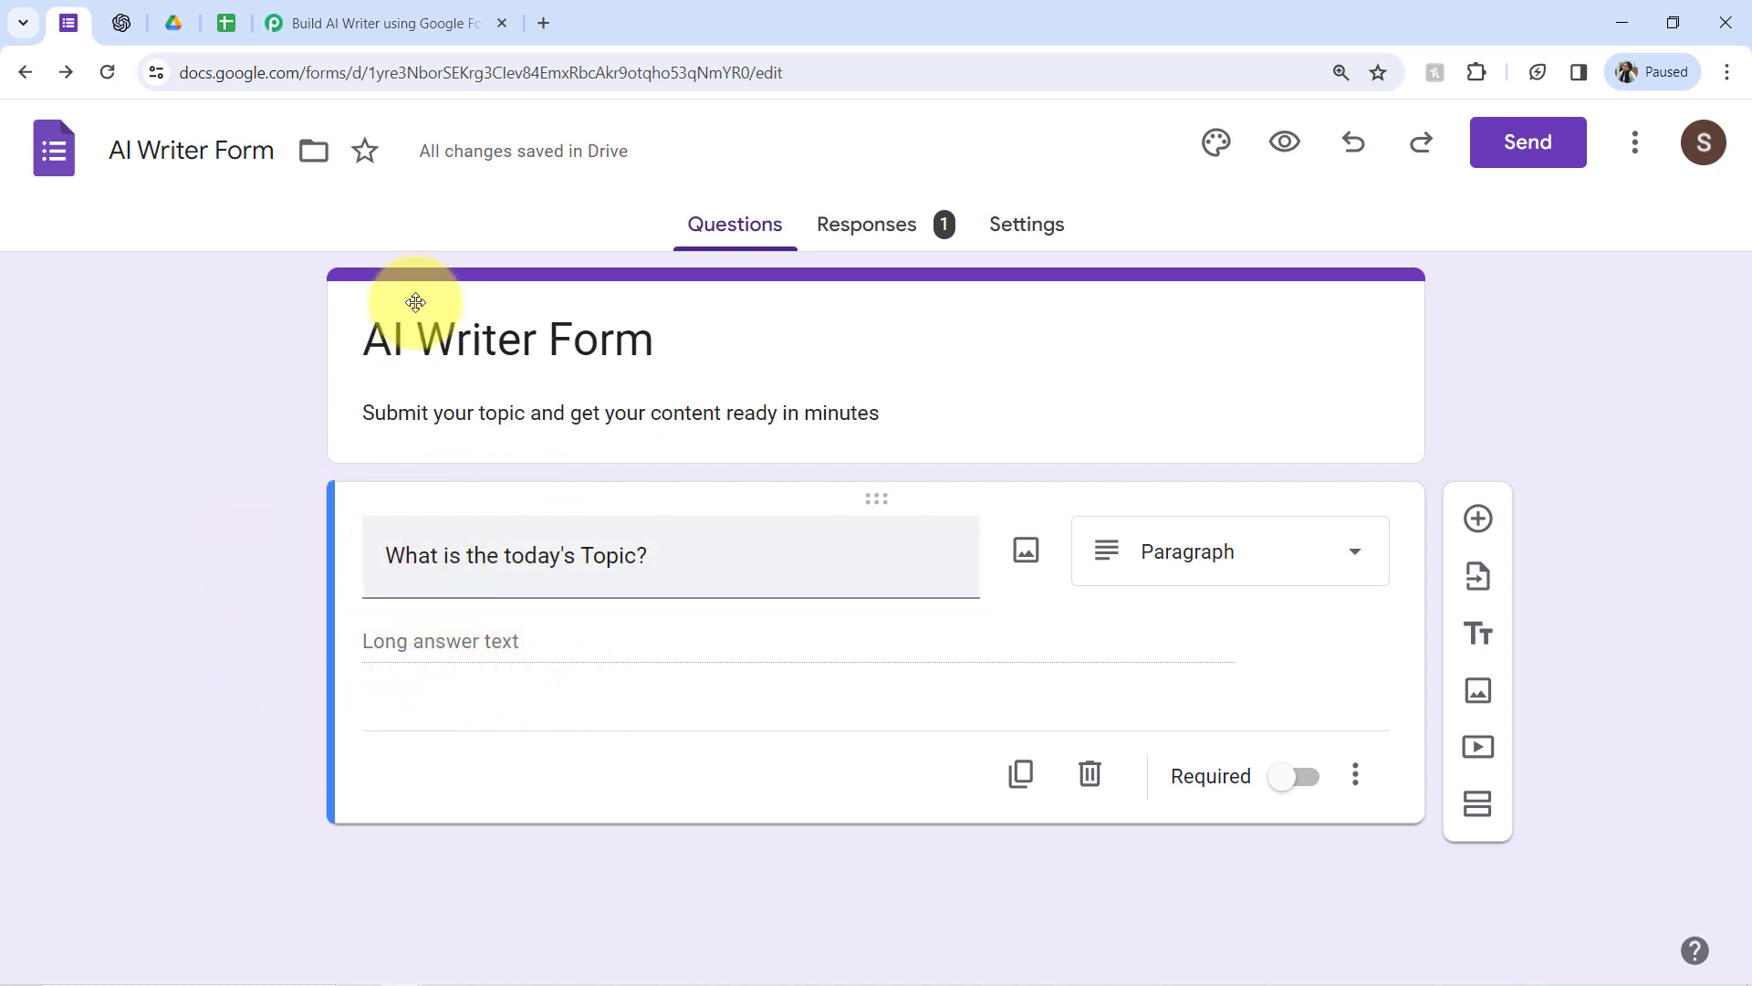
left_click(421, 25)
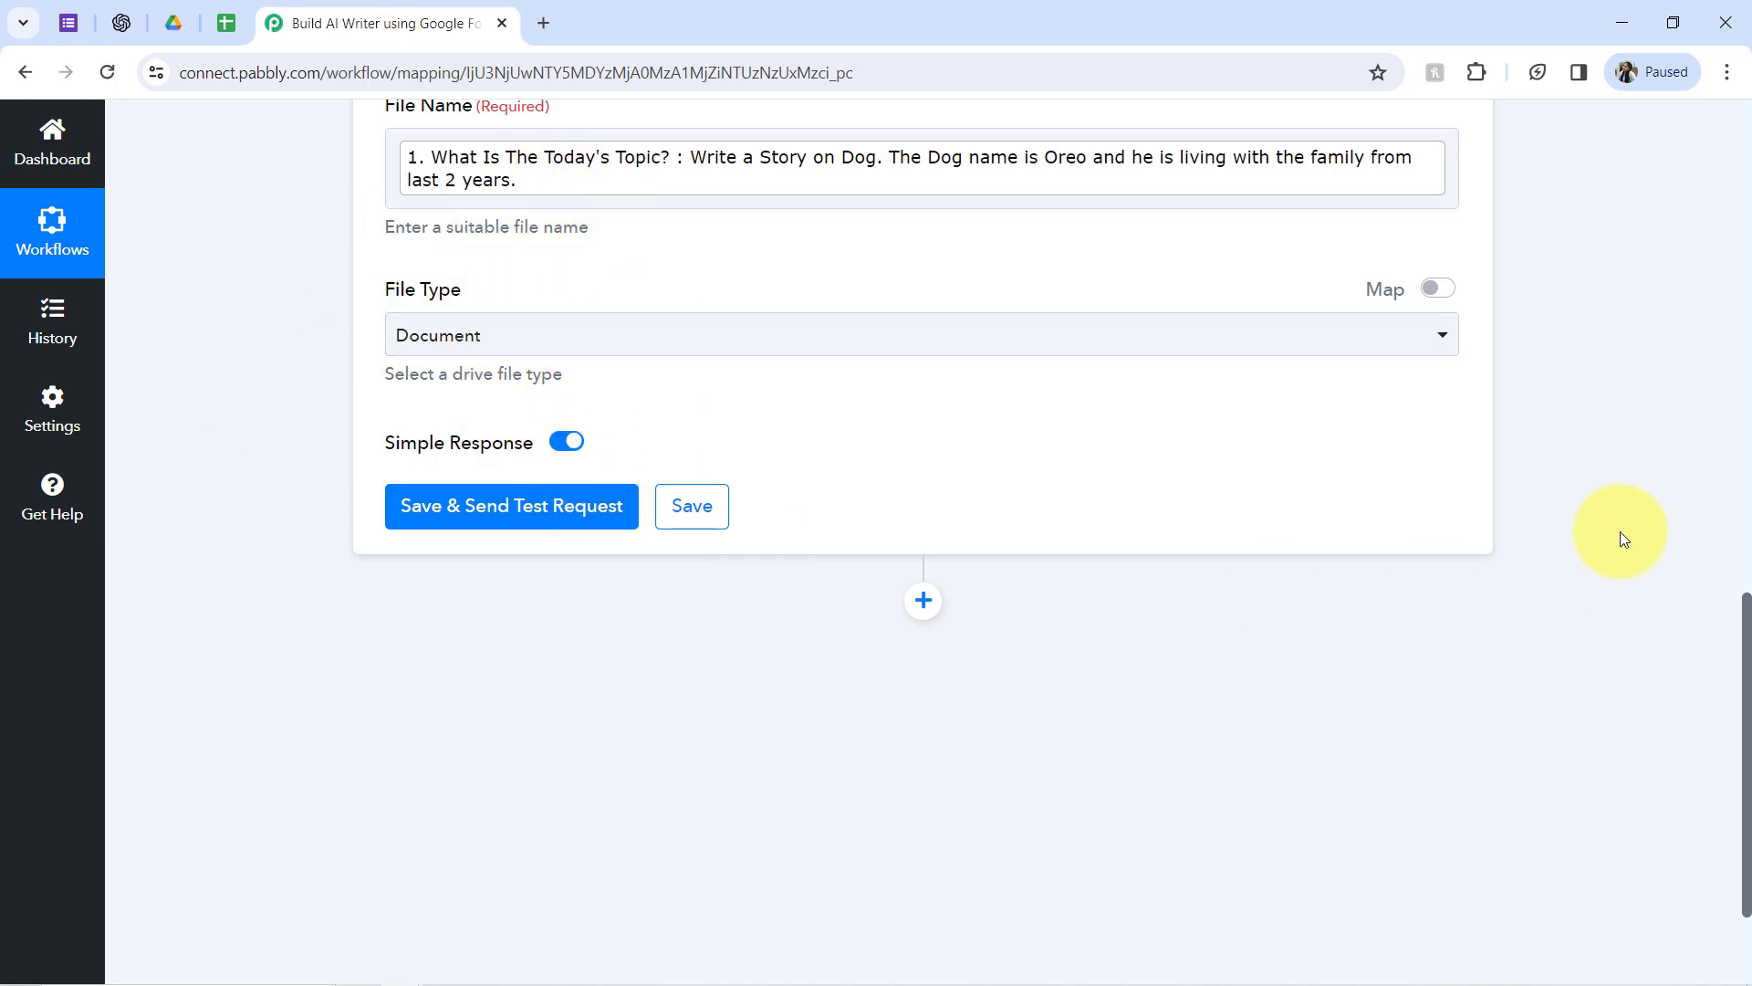
Keep Document as the file type, then save the Google Drive action and send a test request
left_click_drag(1744, 663, 1744, 611)
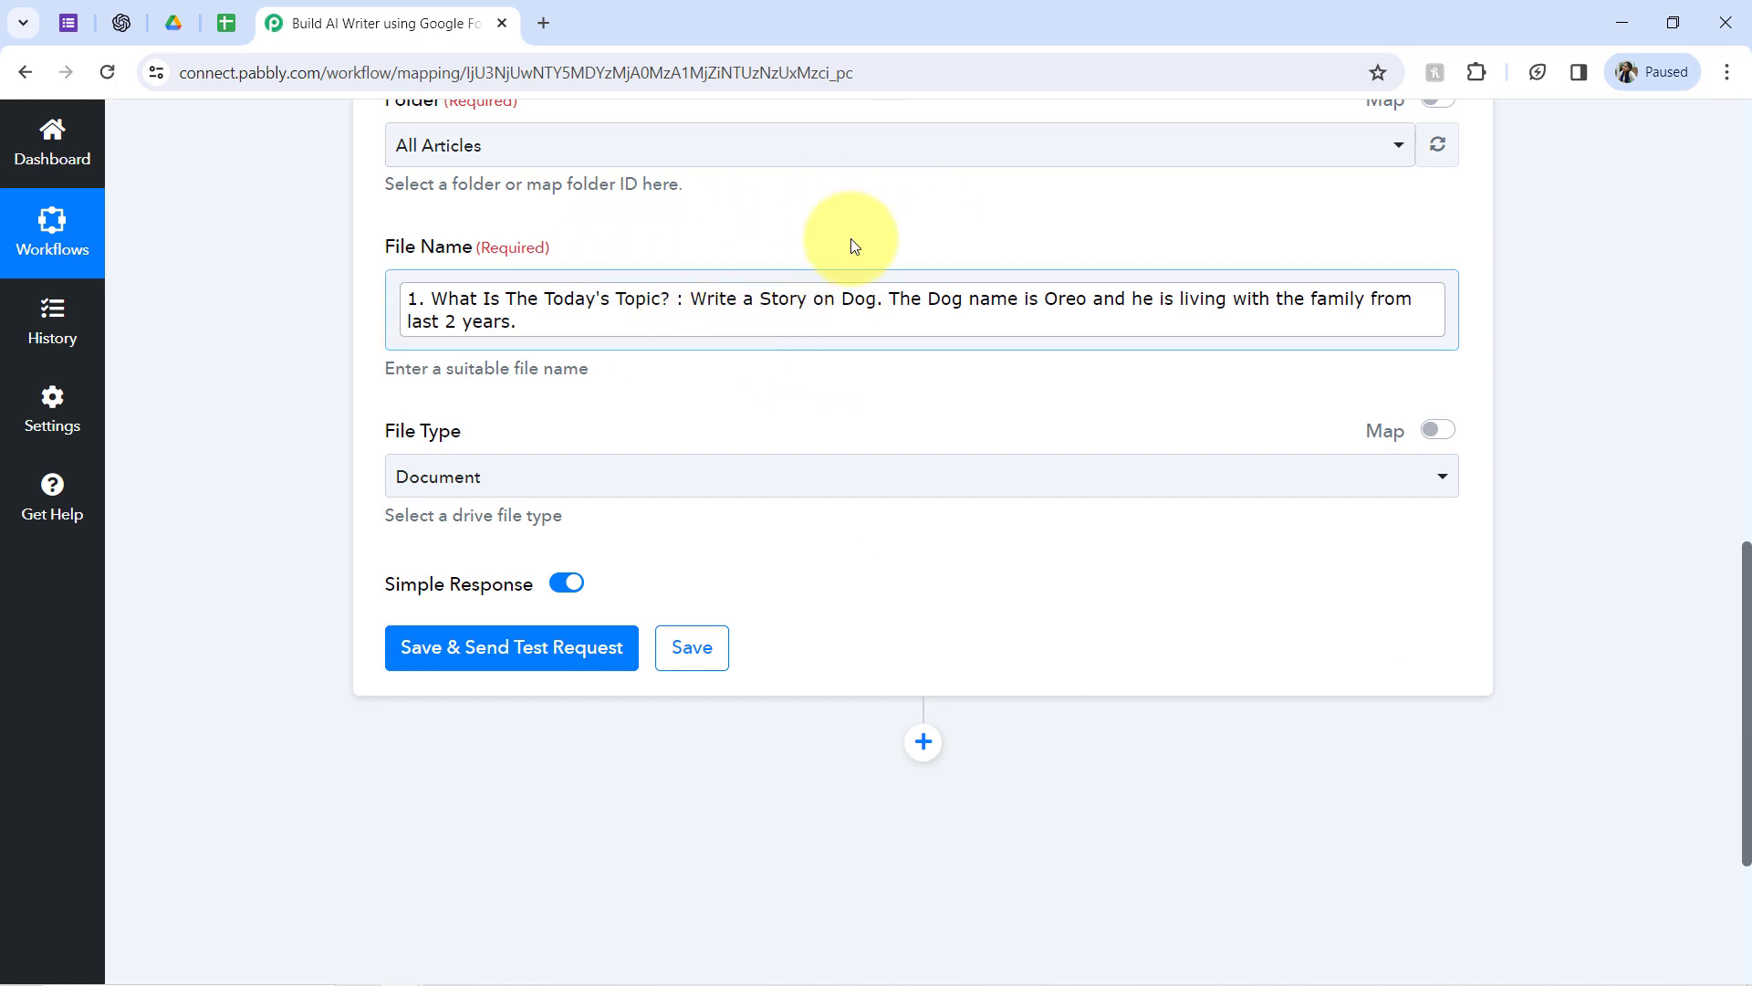
left_click(412, 489)
left_click(326, 515)
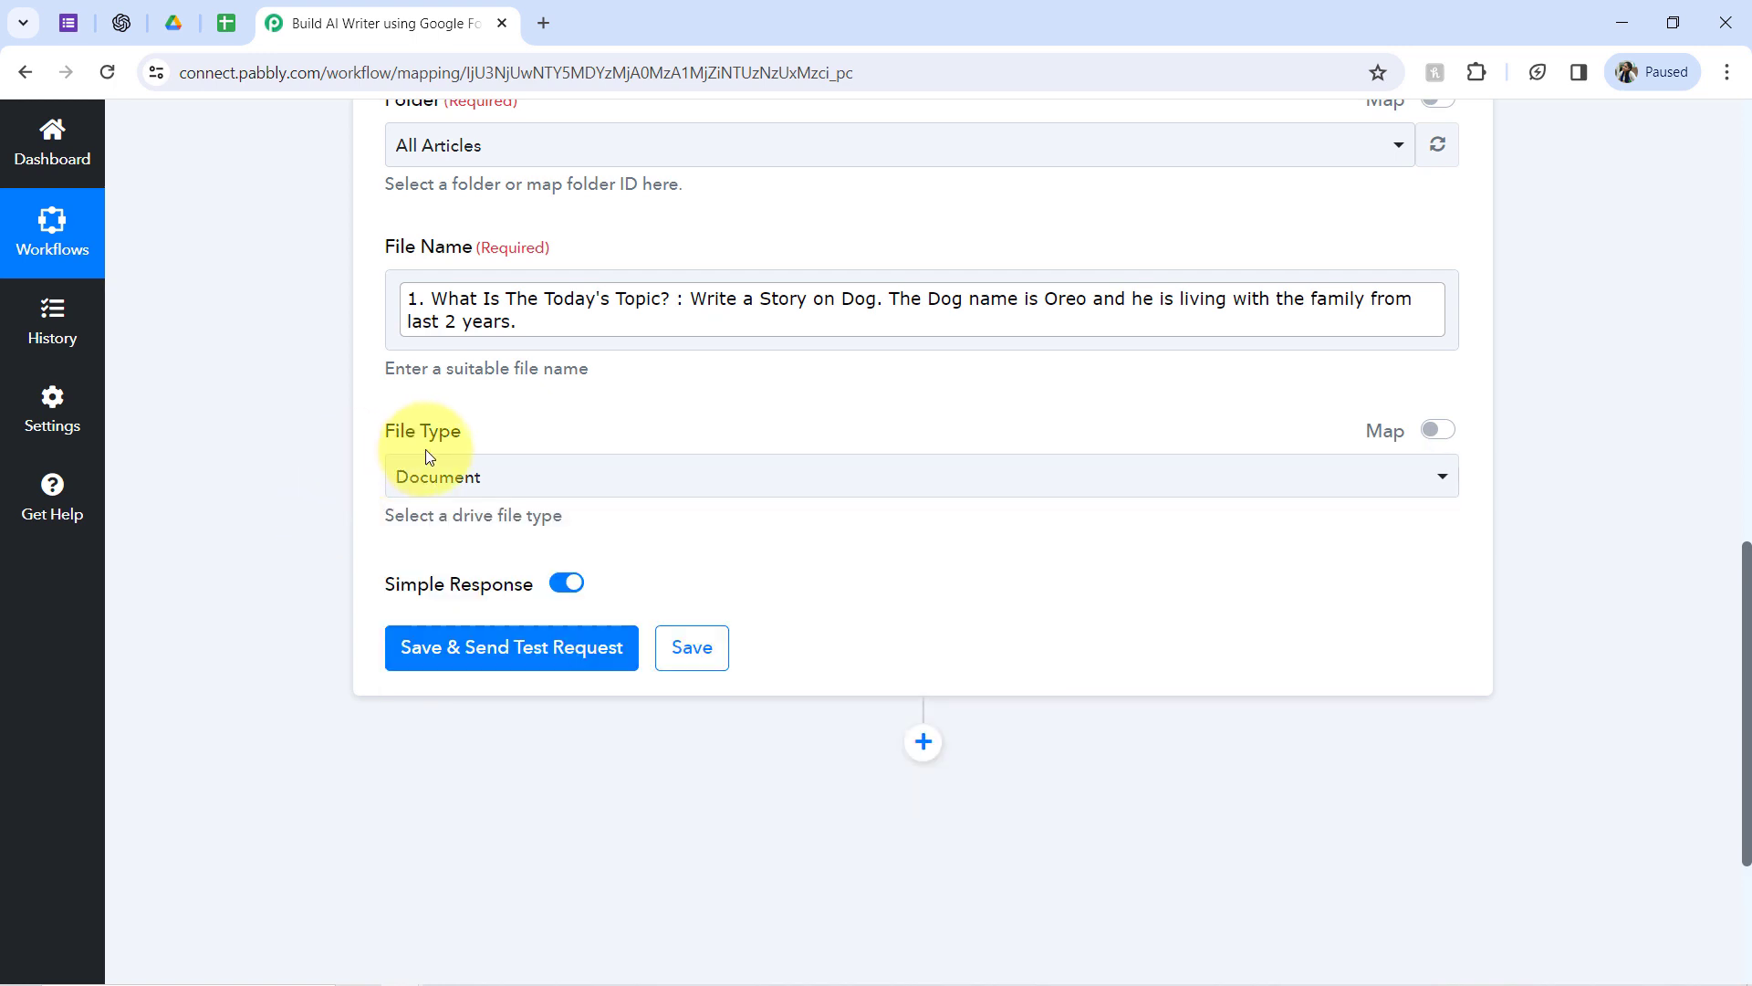
left_click(413, 655)
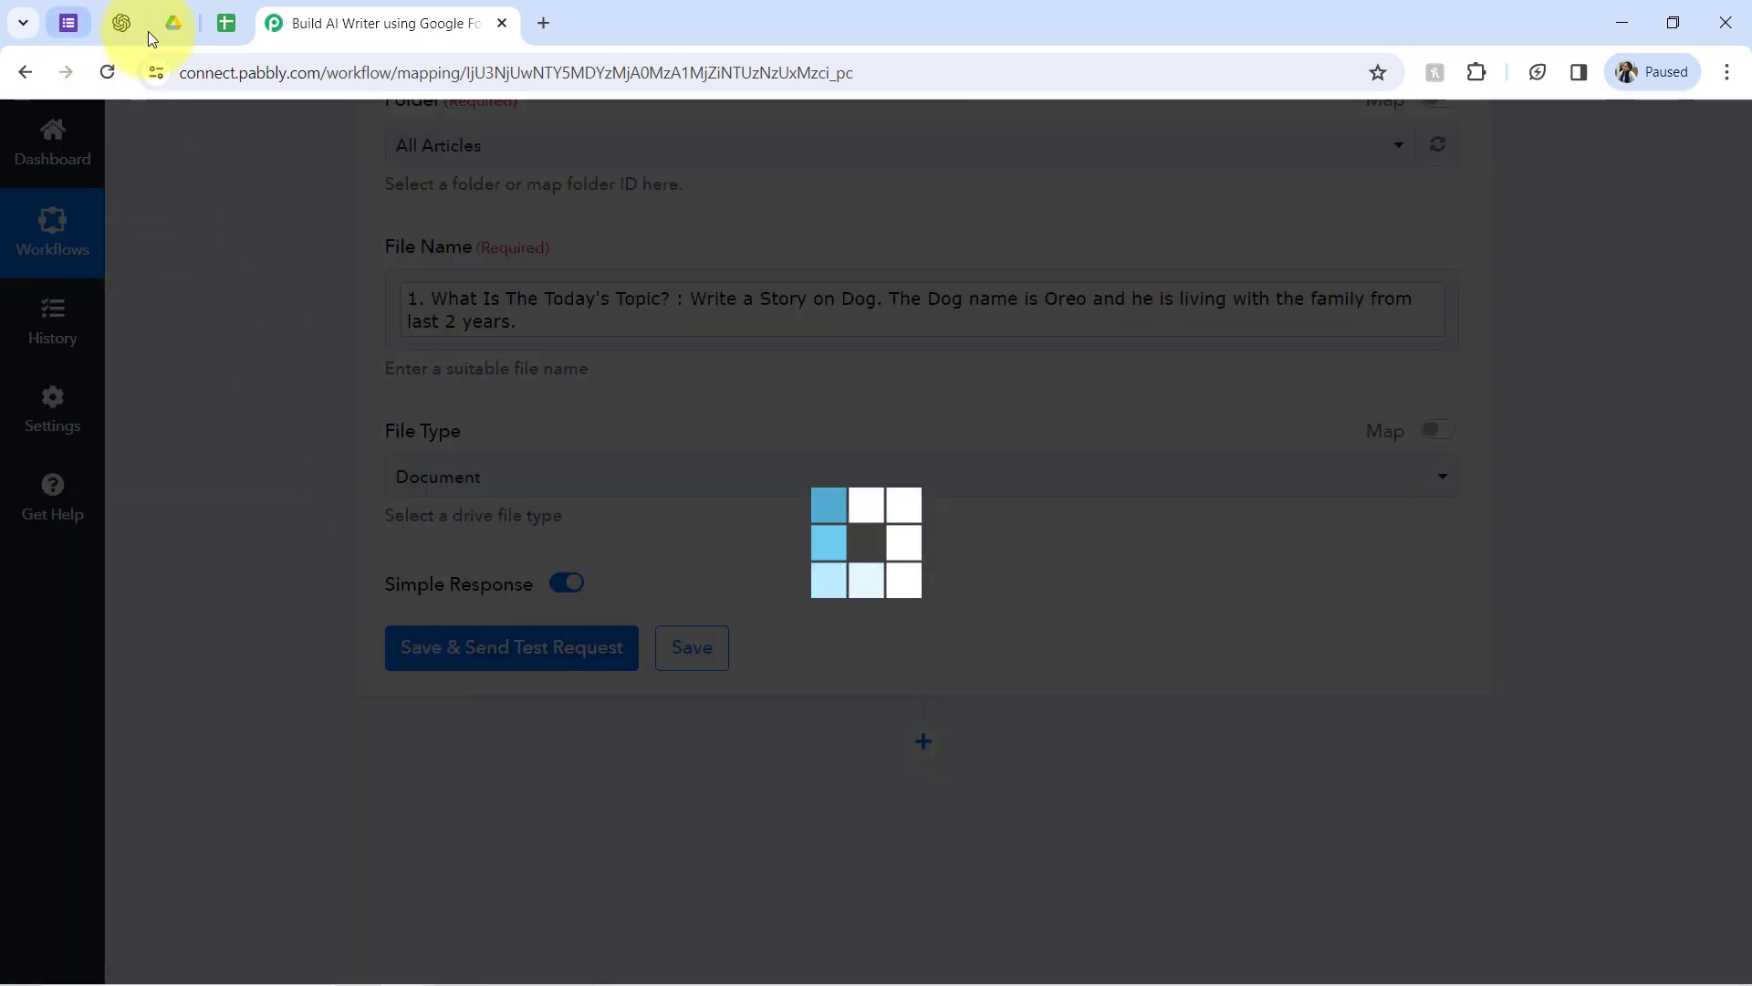
Examine the file creation response, open the new document in Google Drive's All Articles folder, and return to the Pabbly Connect workflow
left_click(176, 24)
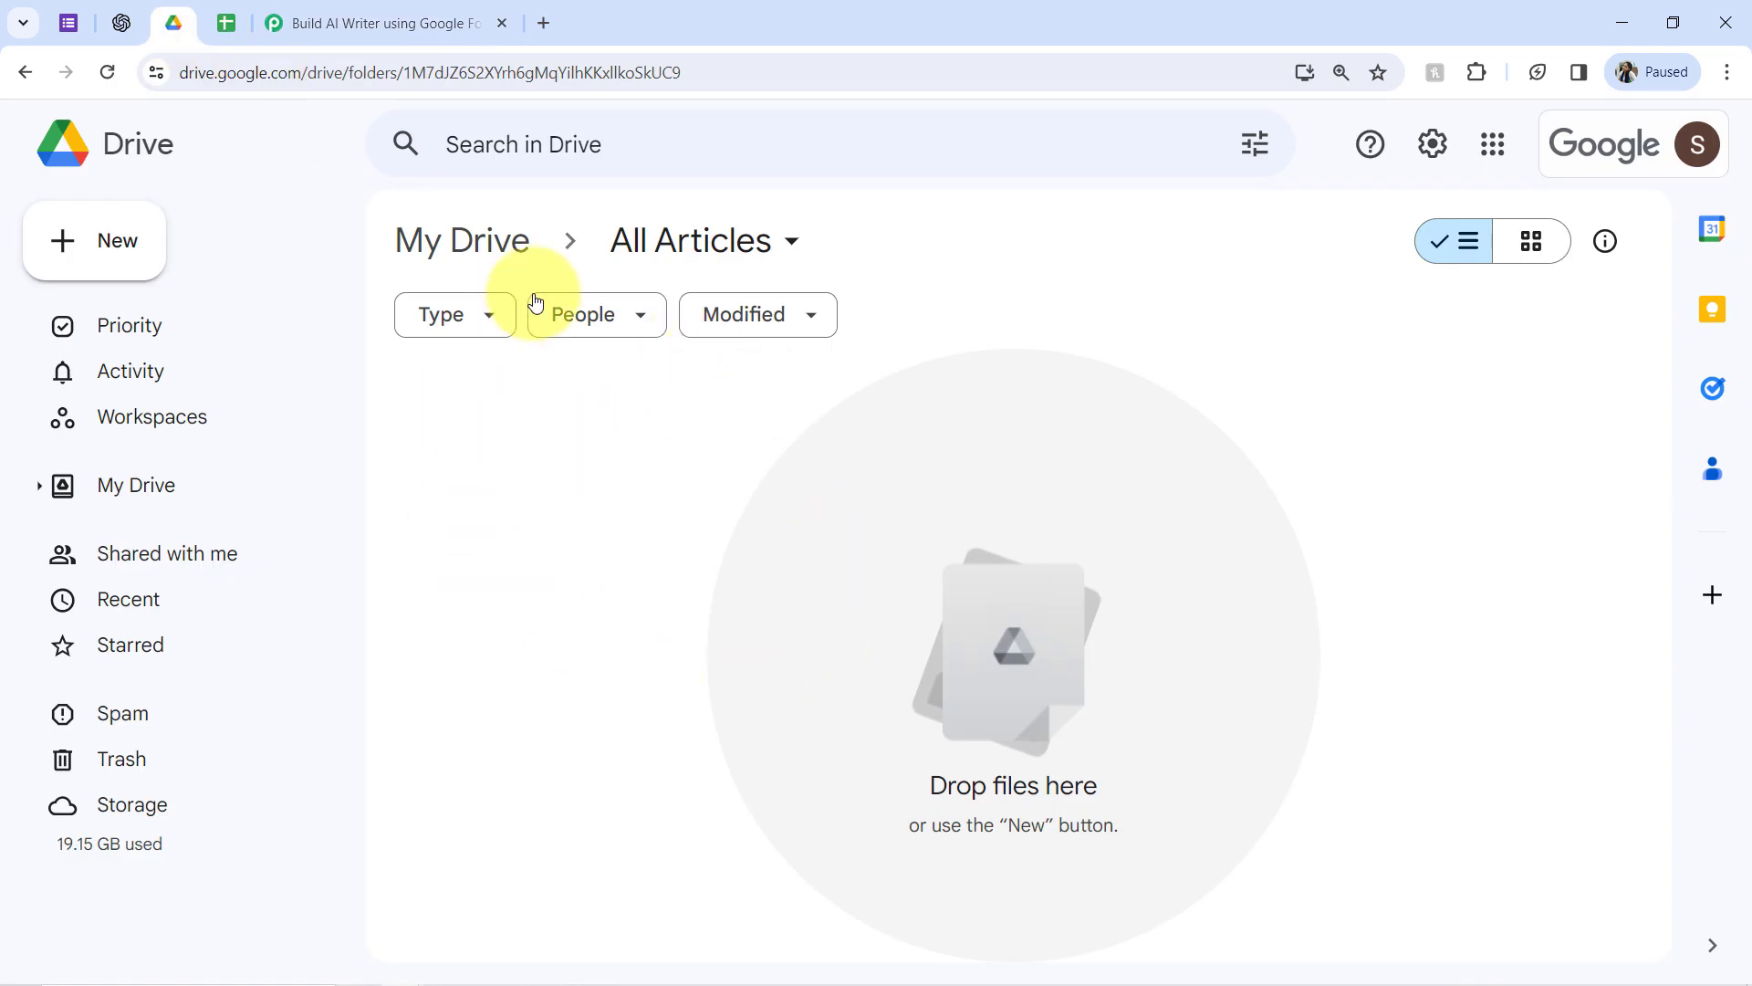
left_click(333, 9)
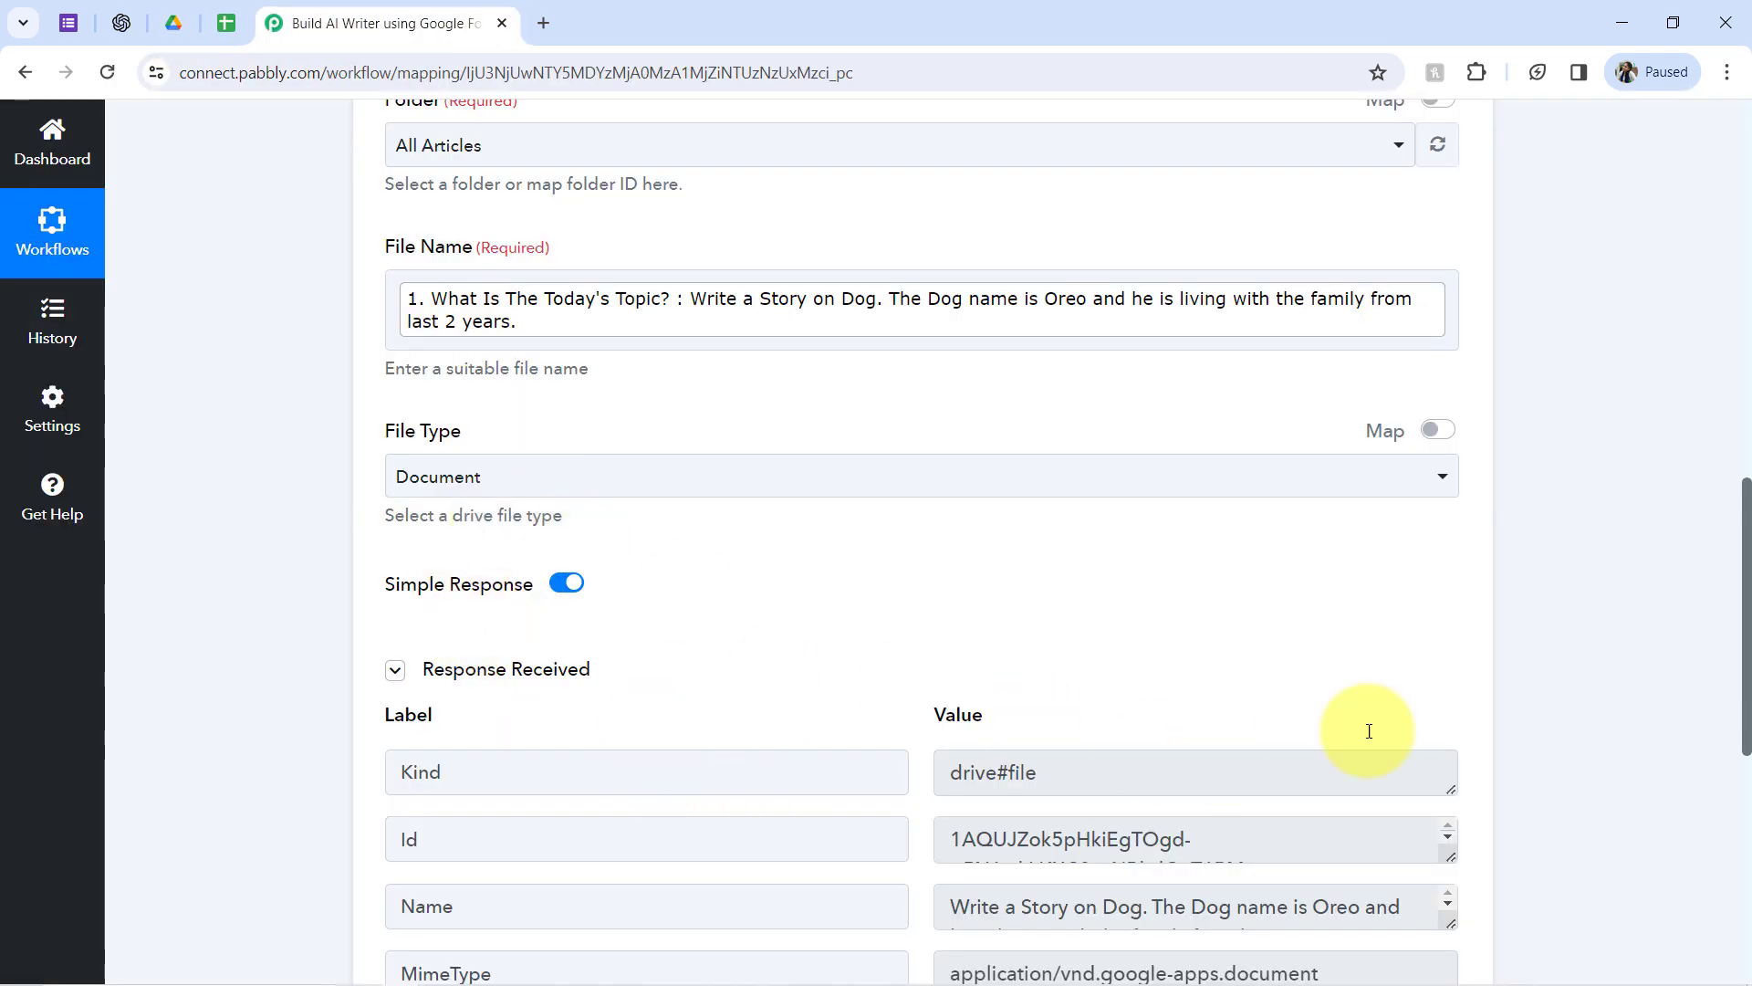
left_click_drag(1748, 520, 1745, 615)
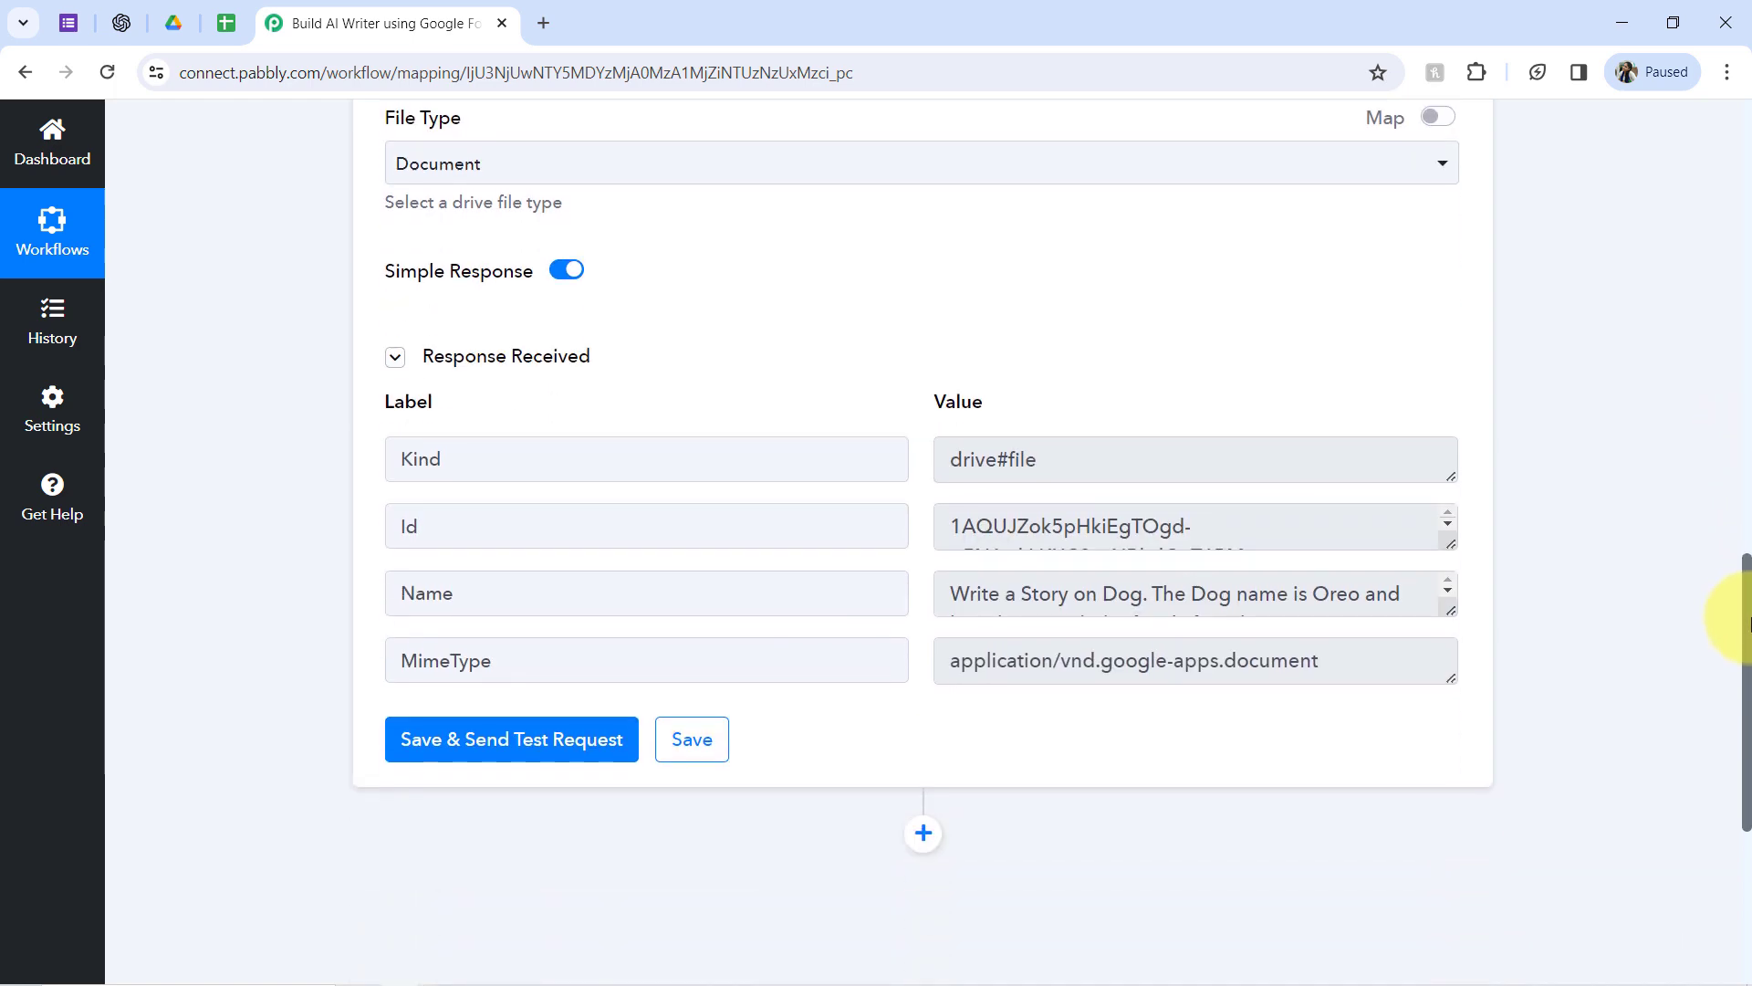
left_click(177, 15)
left_click(598, 459)
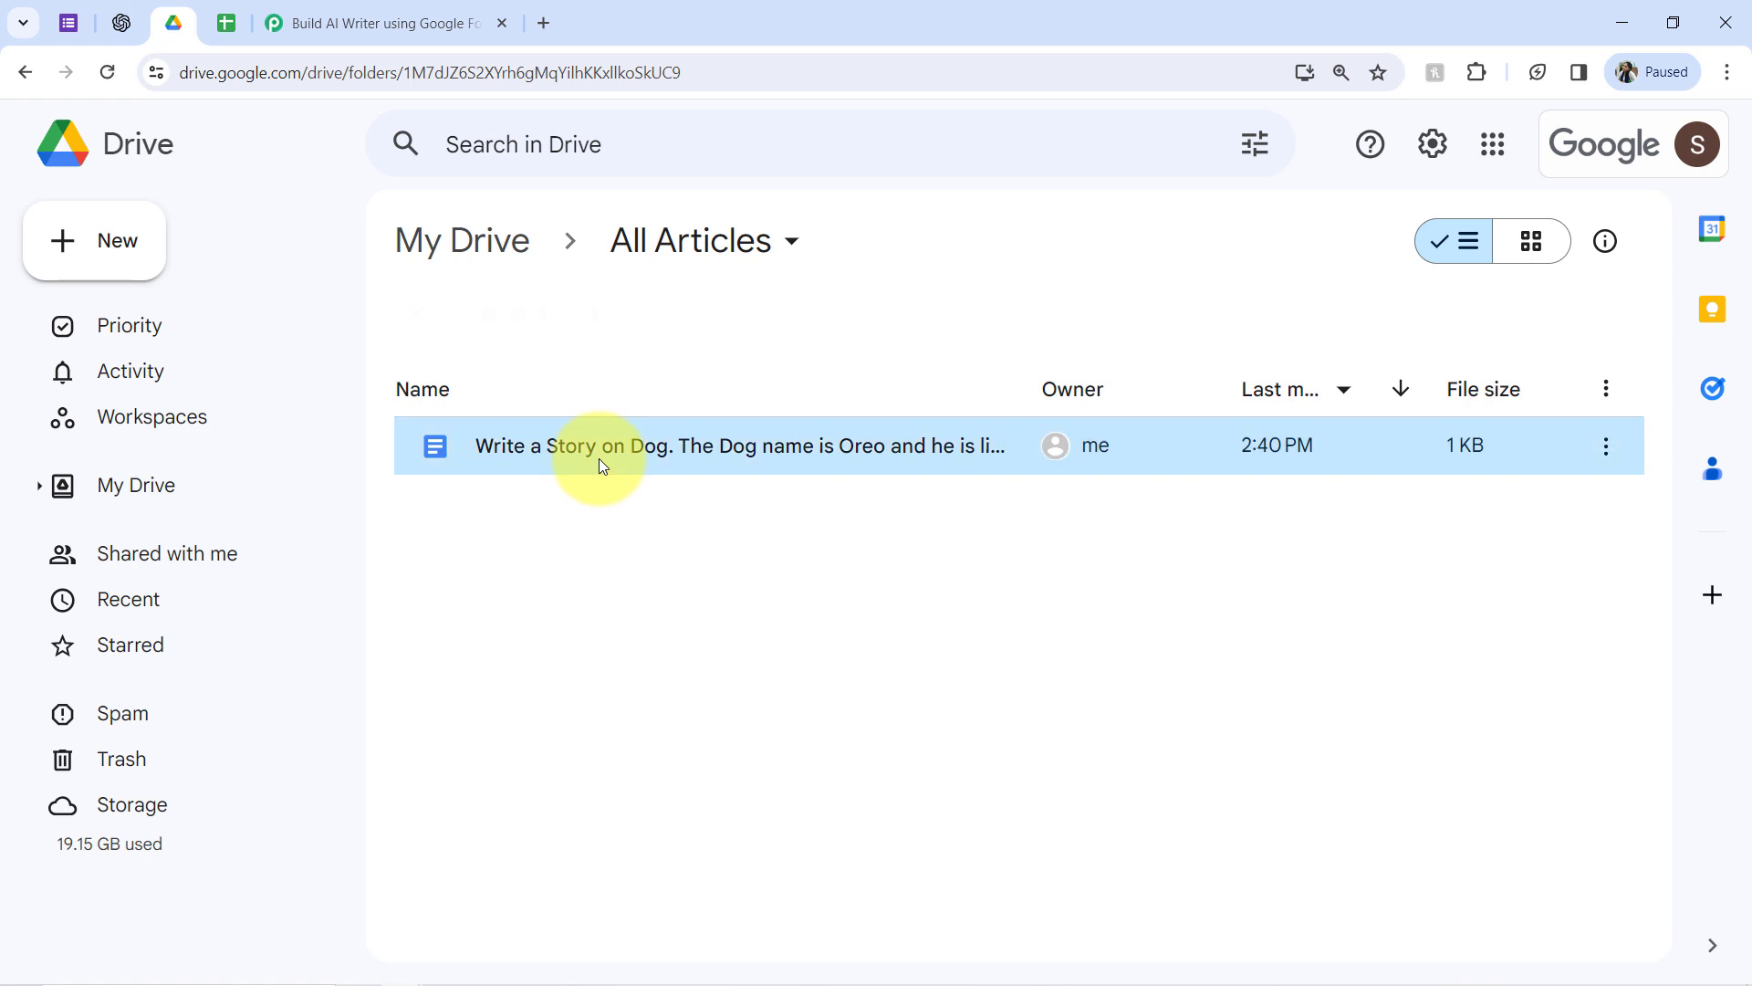
double_click(535, 451)
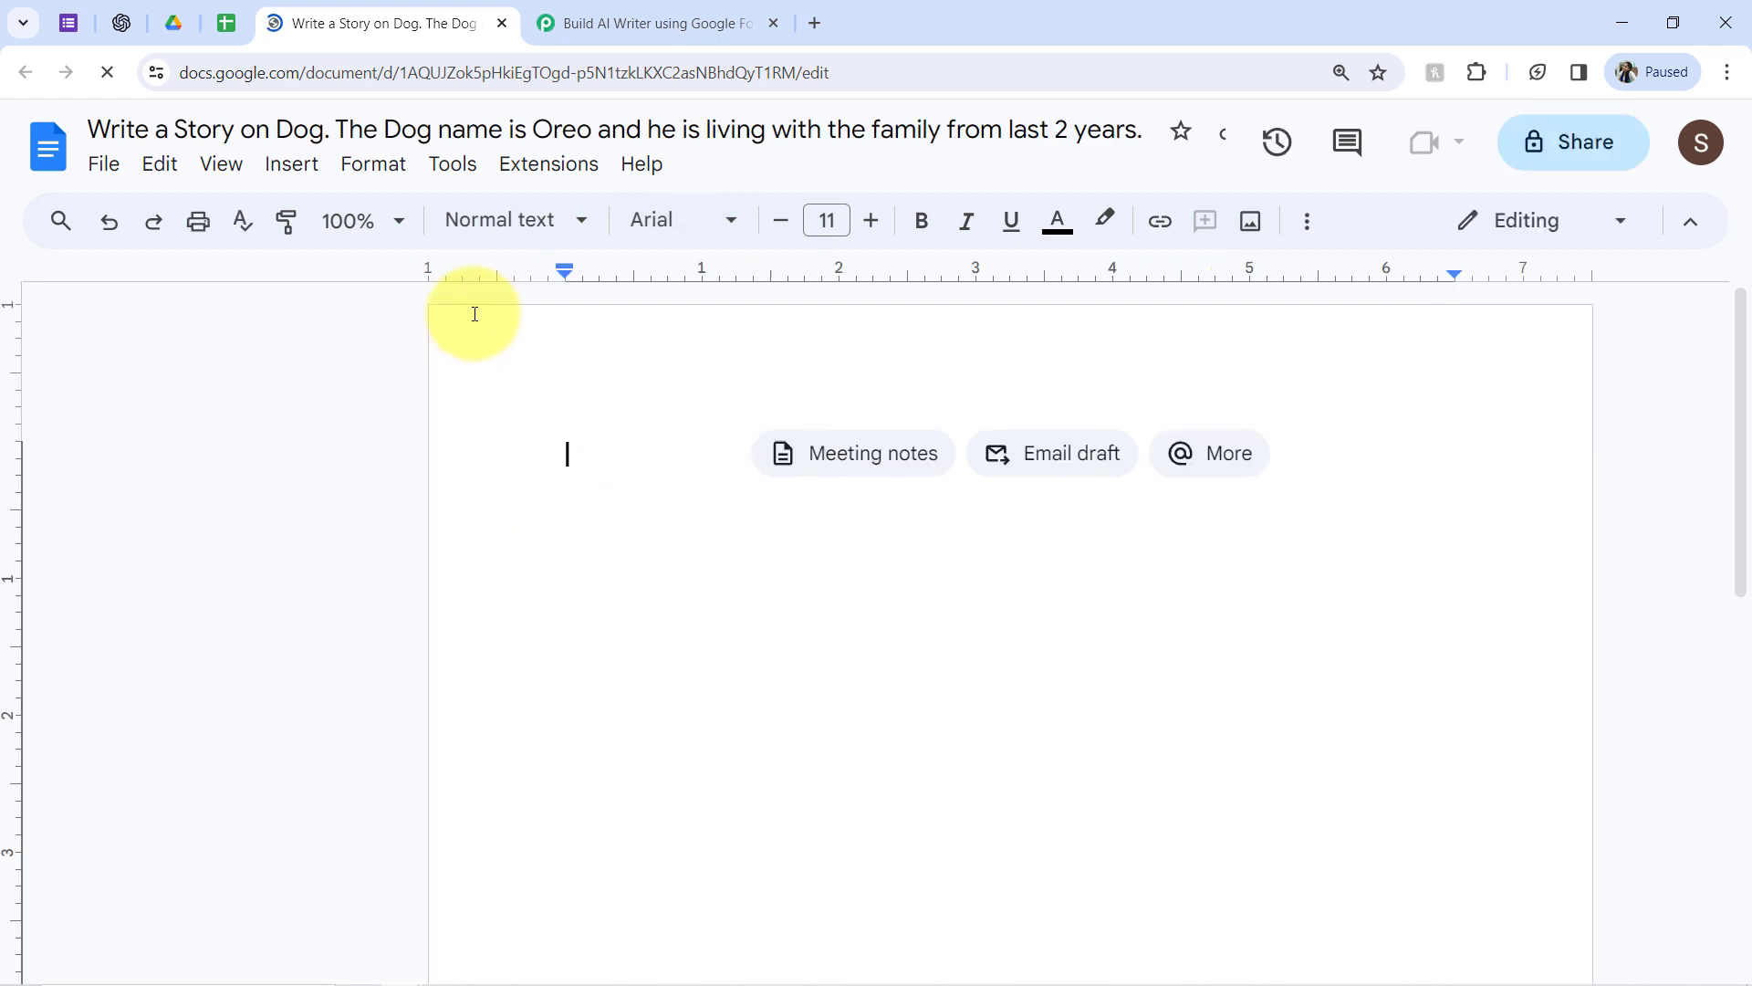
left_click(659, 4)
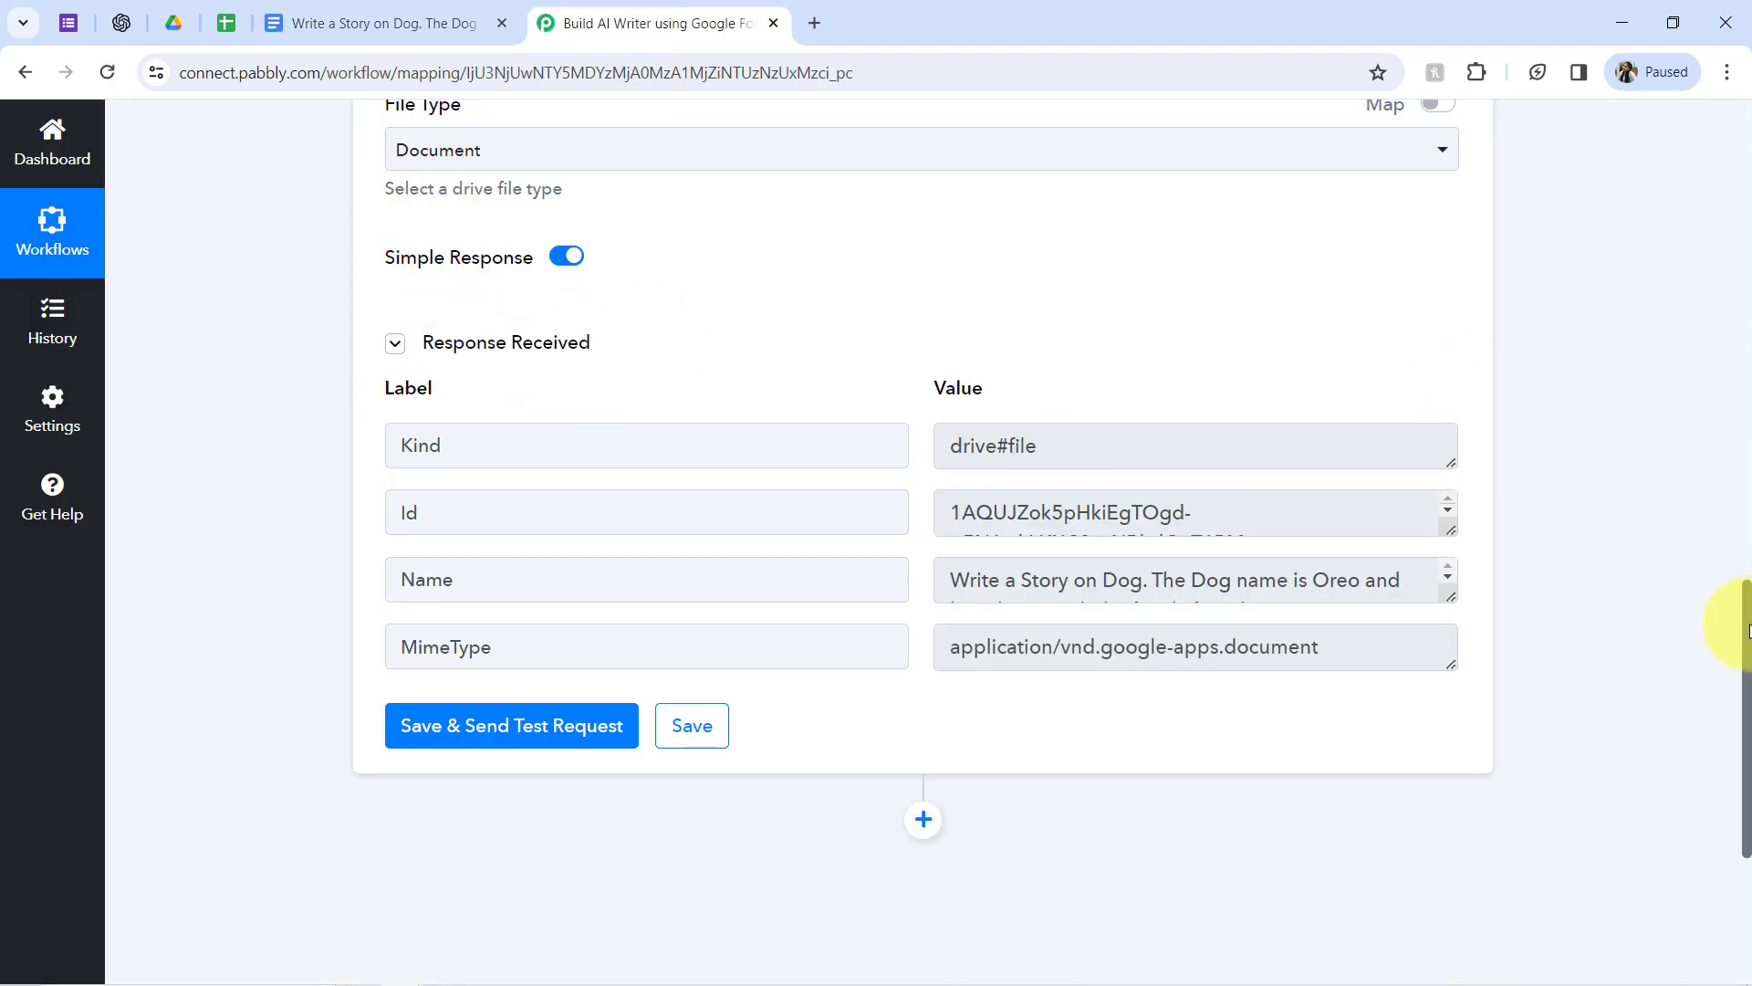
Add a new blank action step after the Google Drive step in the workflow
scroll(1748, 630, "down", 3)
left_click(922, 539)
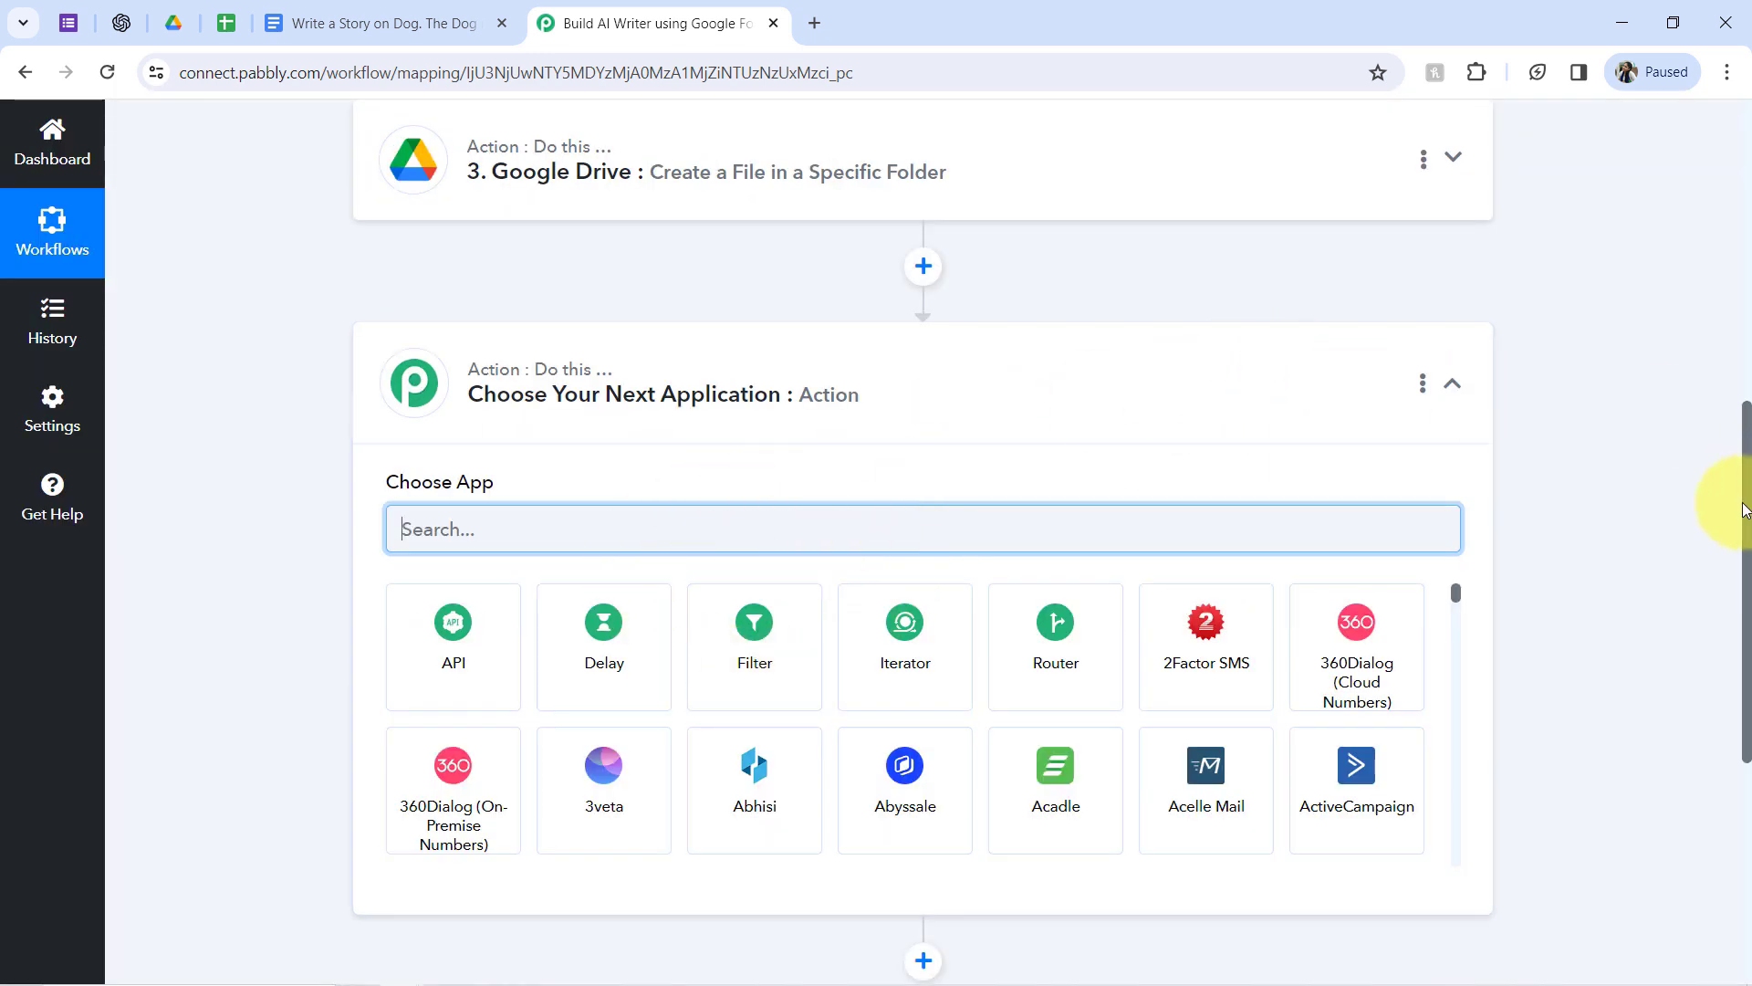
left_click_drag(1746, 527, 1725, 399)
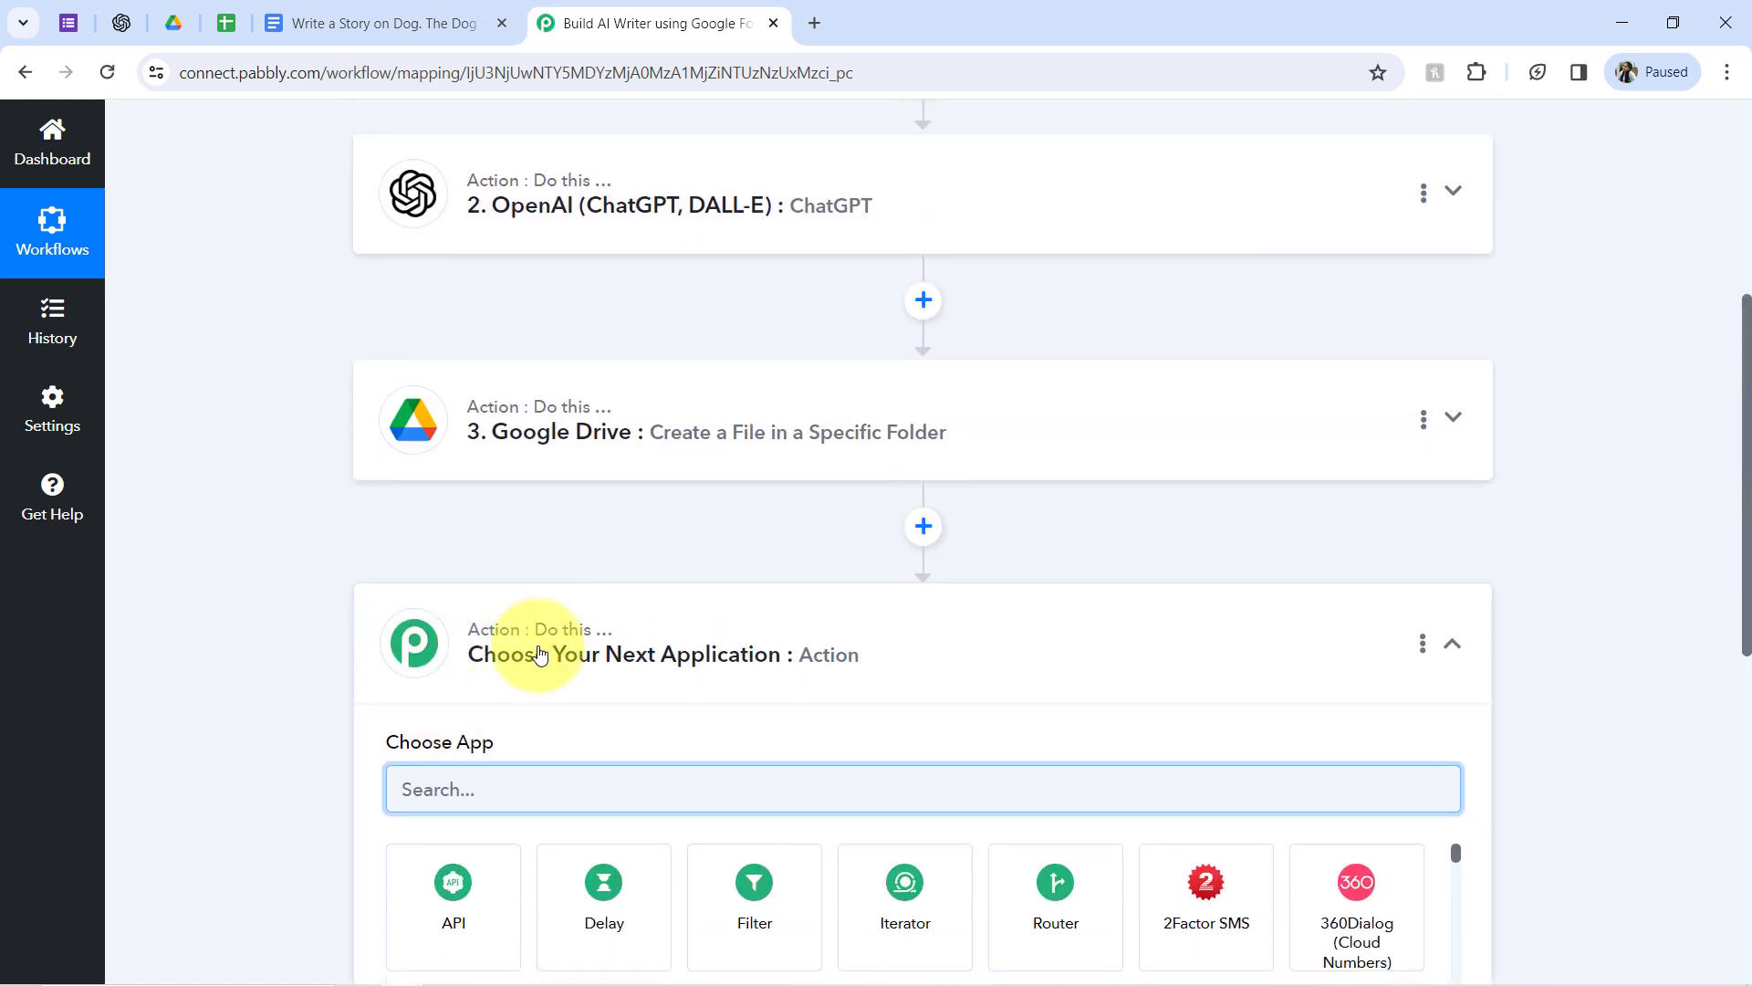
Copy the Google Drive "Create a File in a Specific Folder" step and paste it directly below the original
left_click(1426, 424)
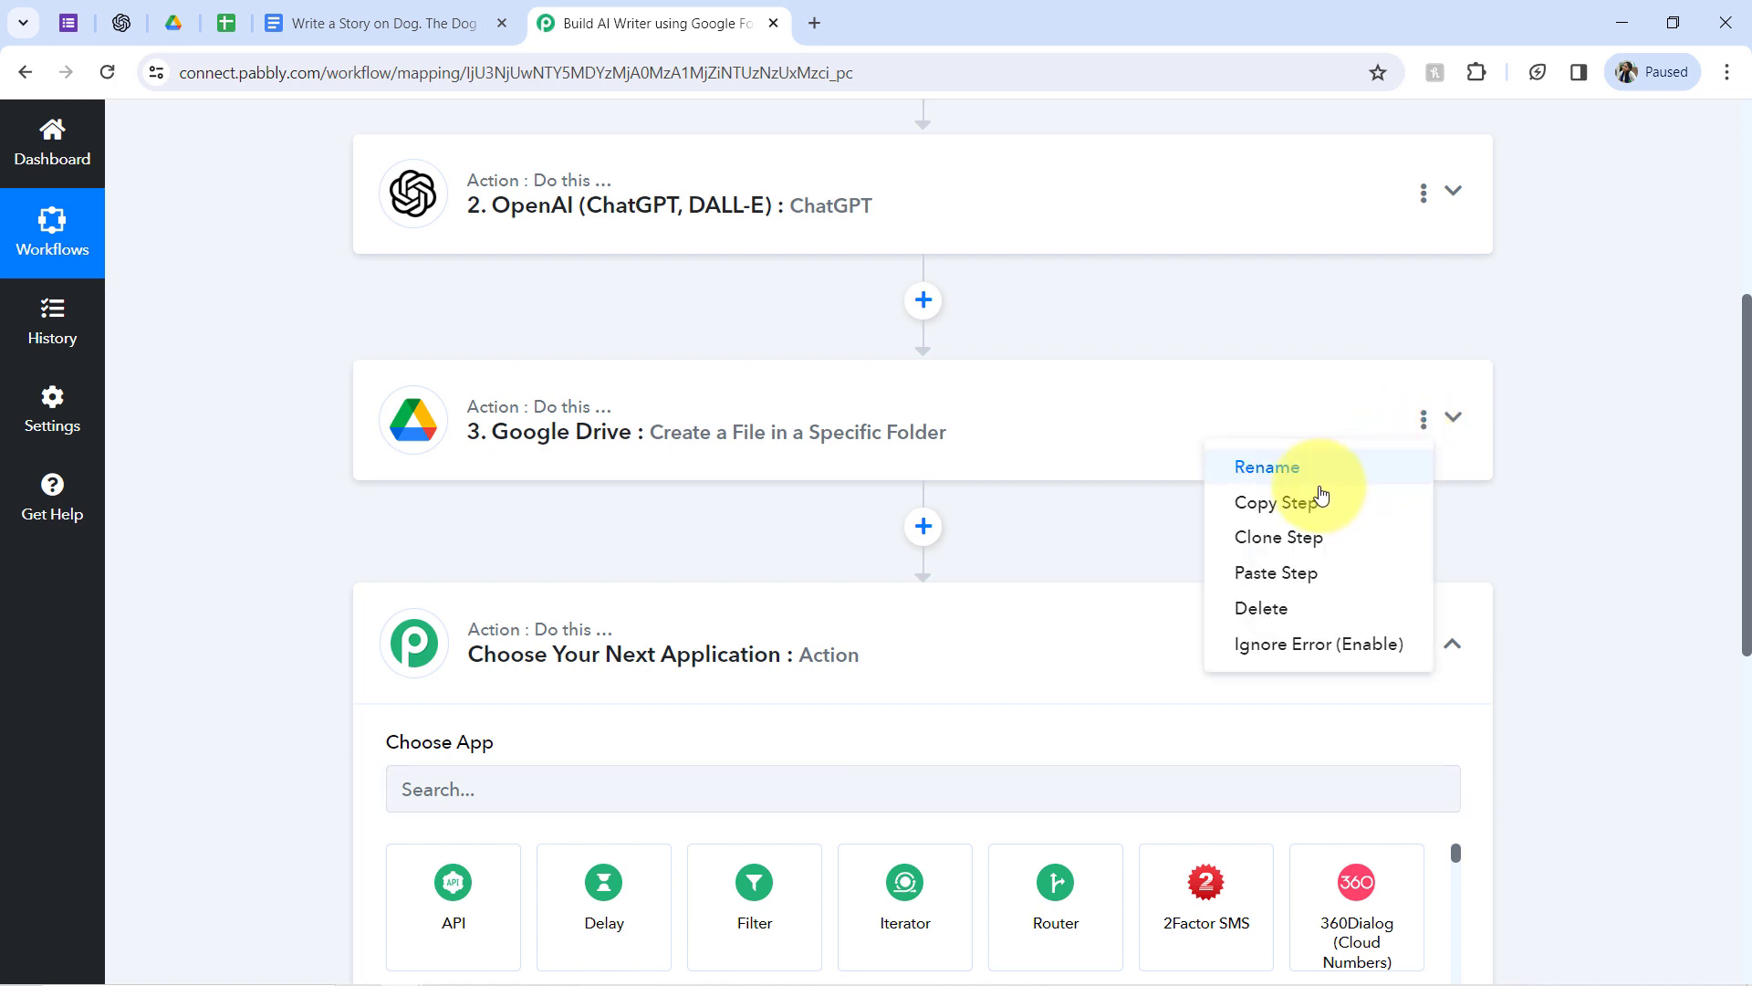
left_click(1286, 502)
left_click(802, 654)
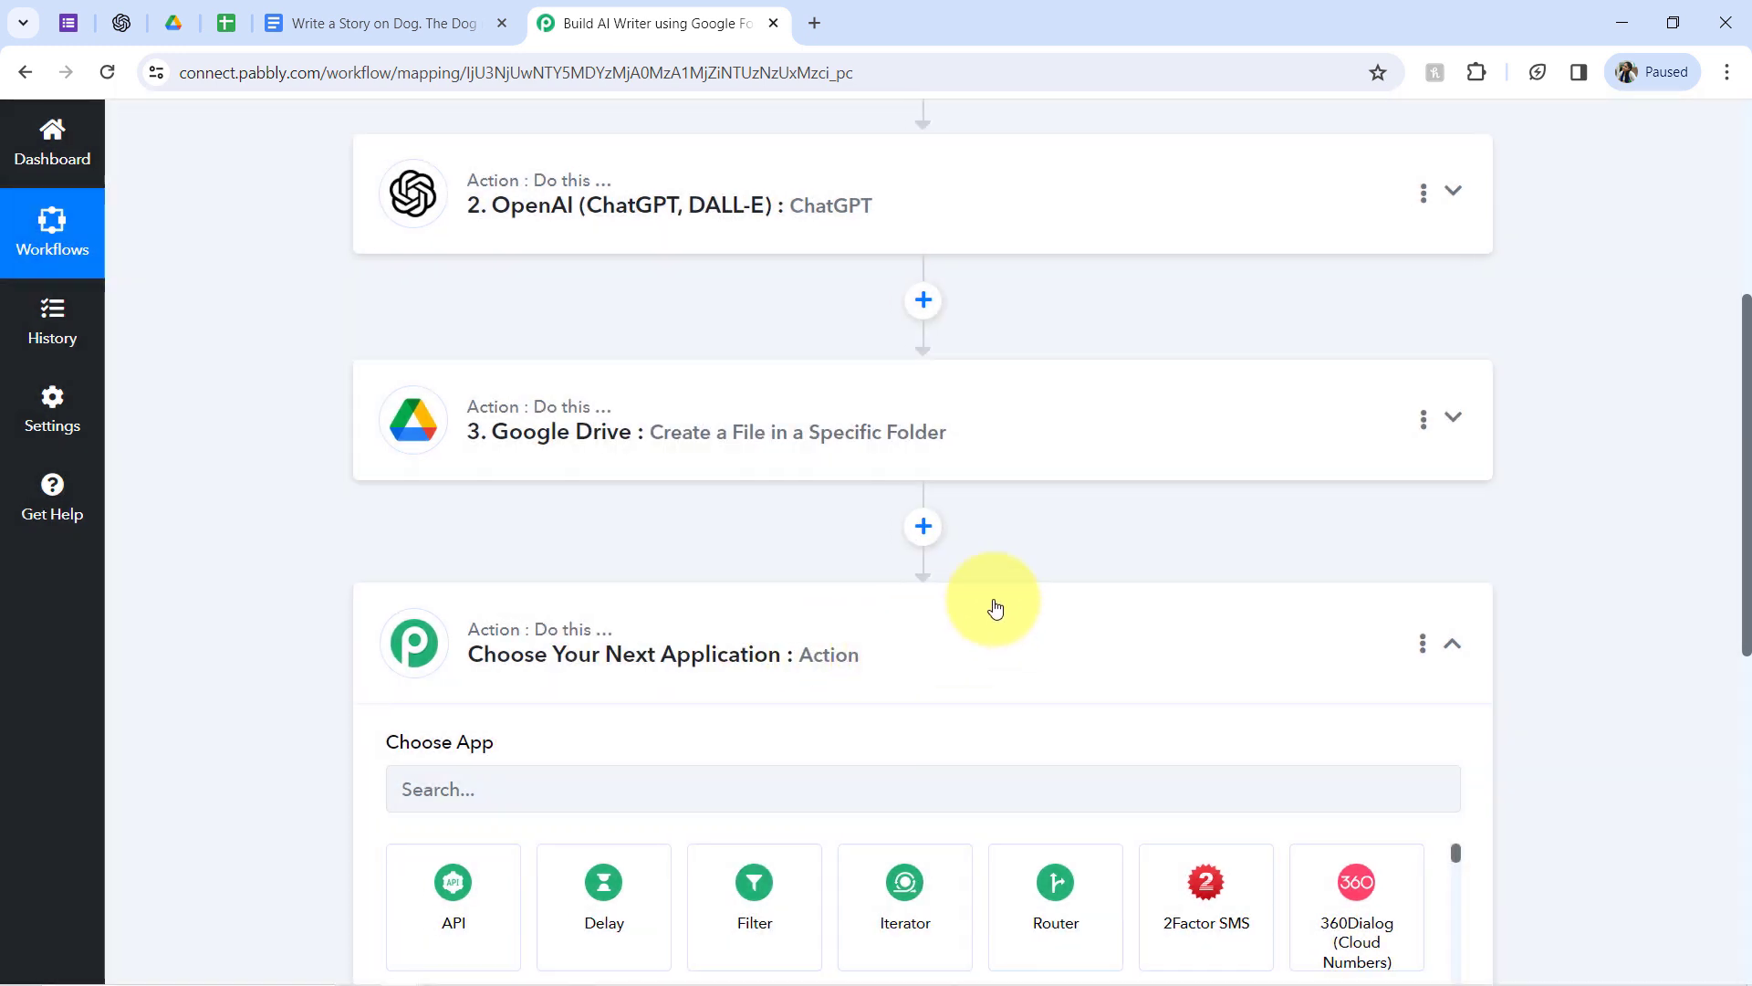
left_click(1425, 422)
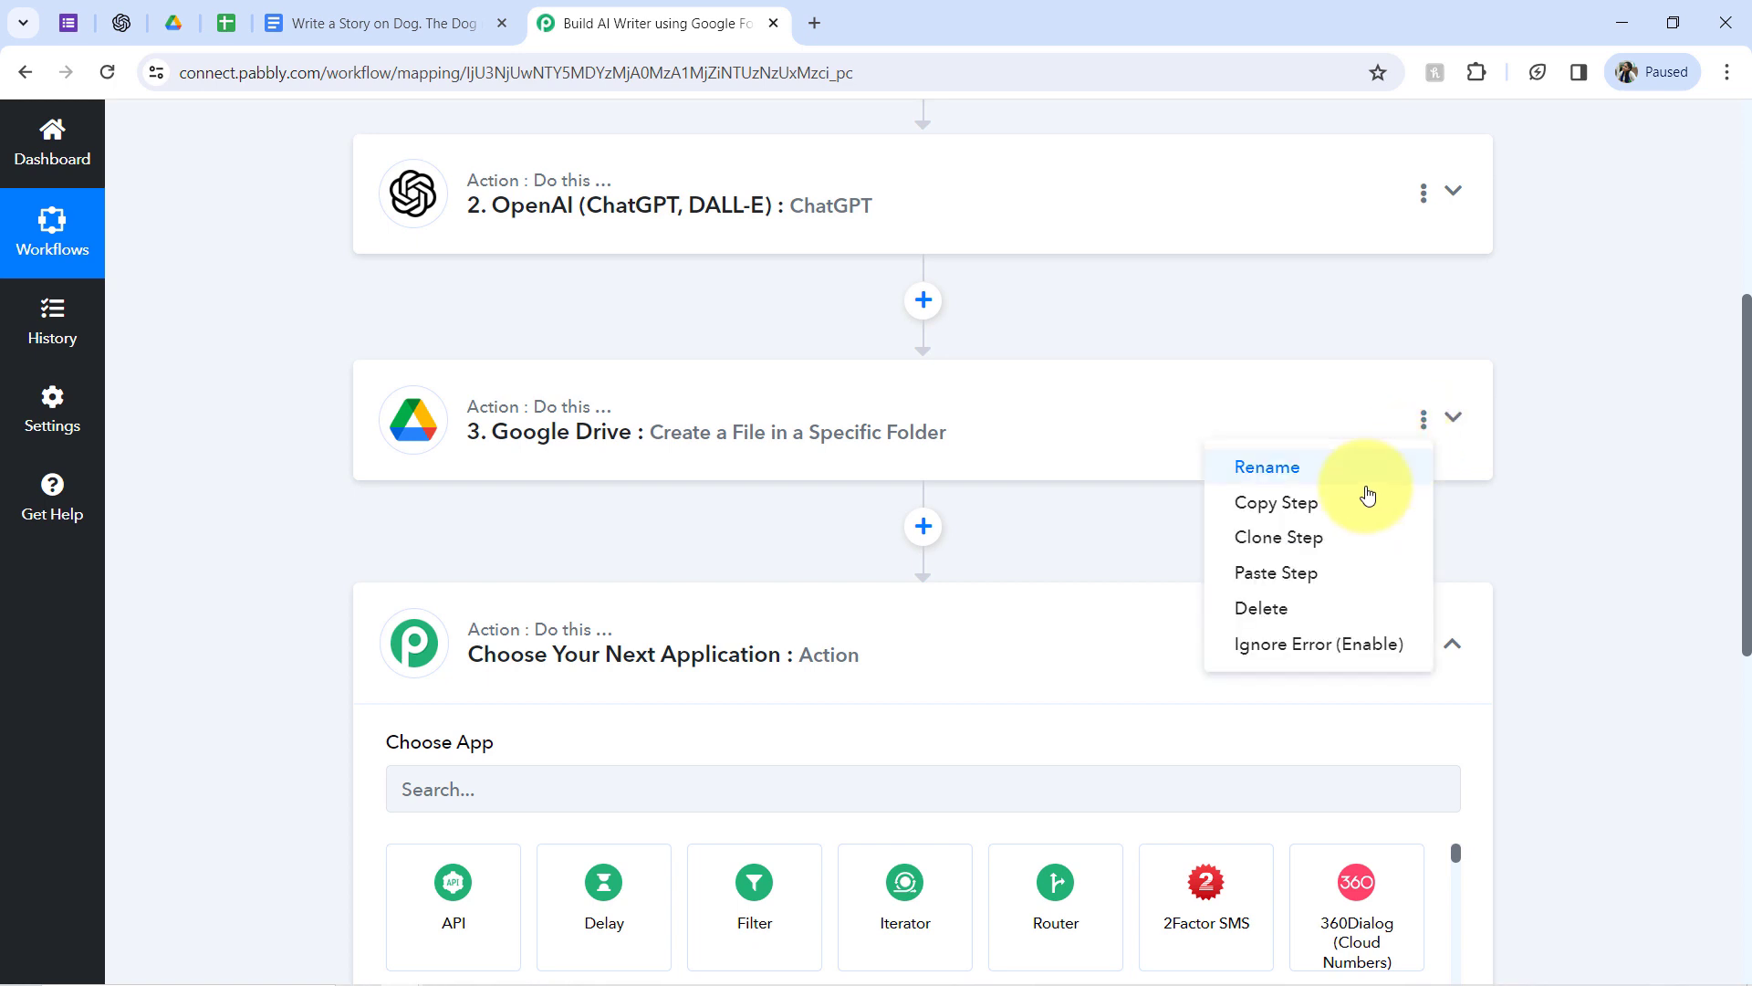
left_click(1260, 585)
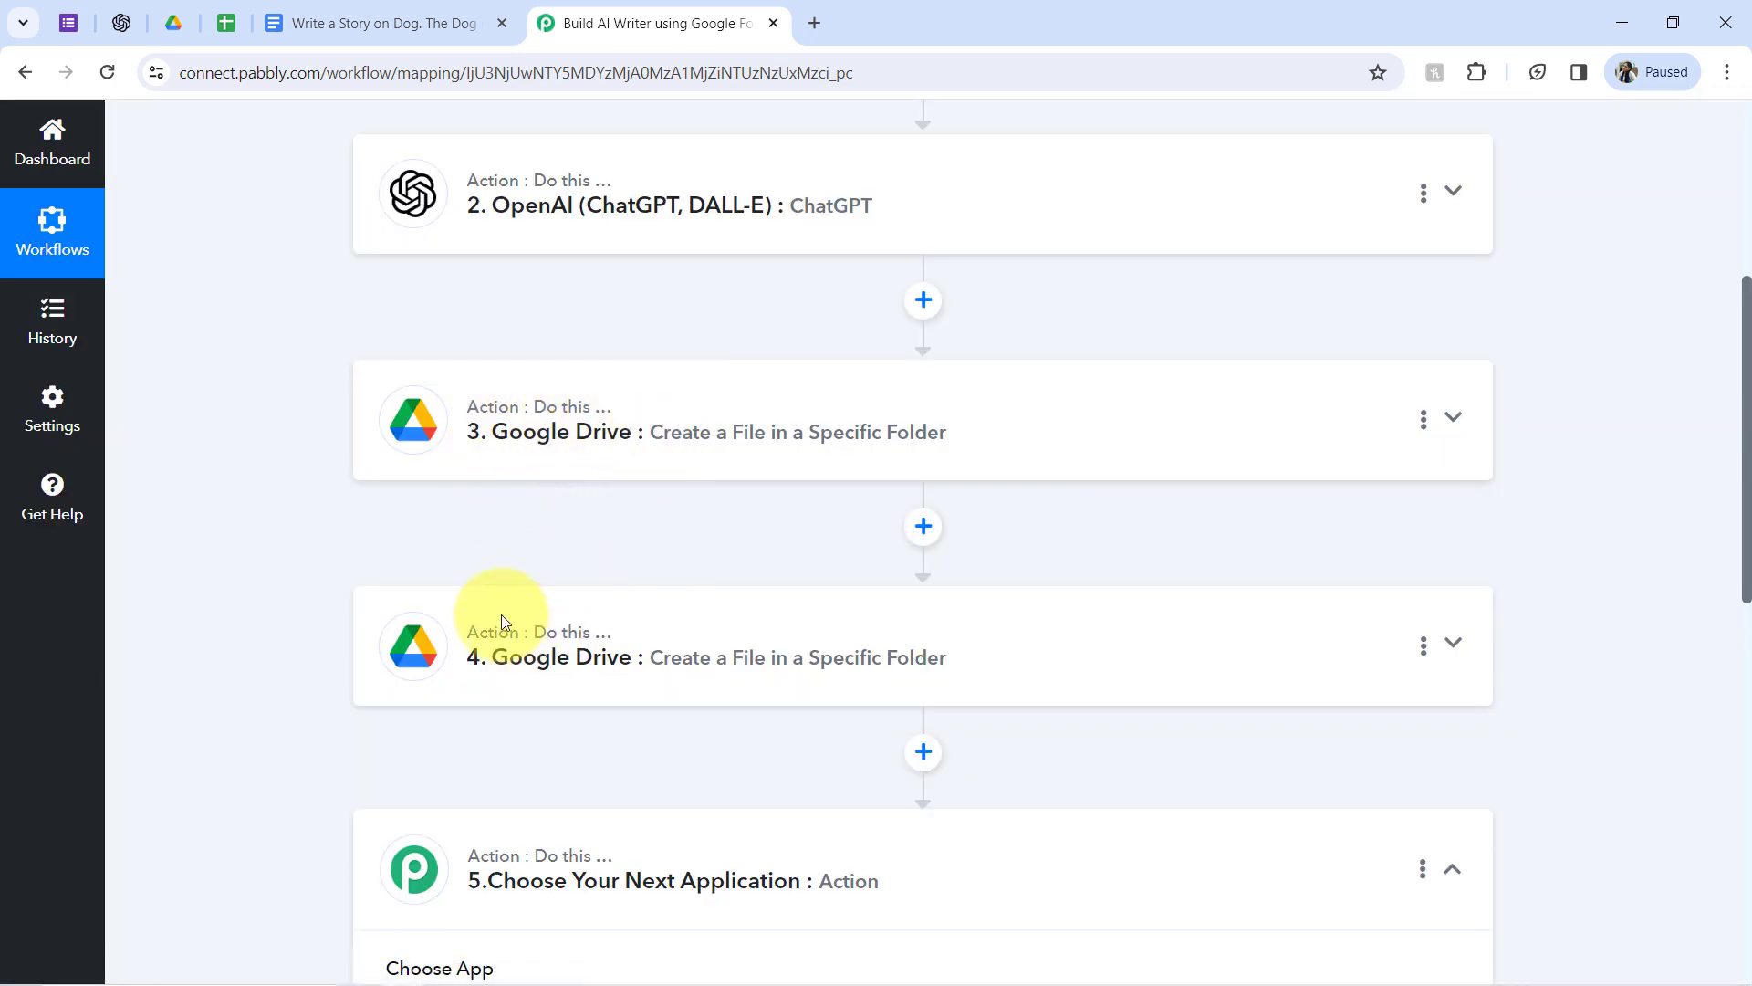
Delete the unconfigured fifth action step and confirm its removal
left_click(1423, 869)
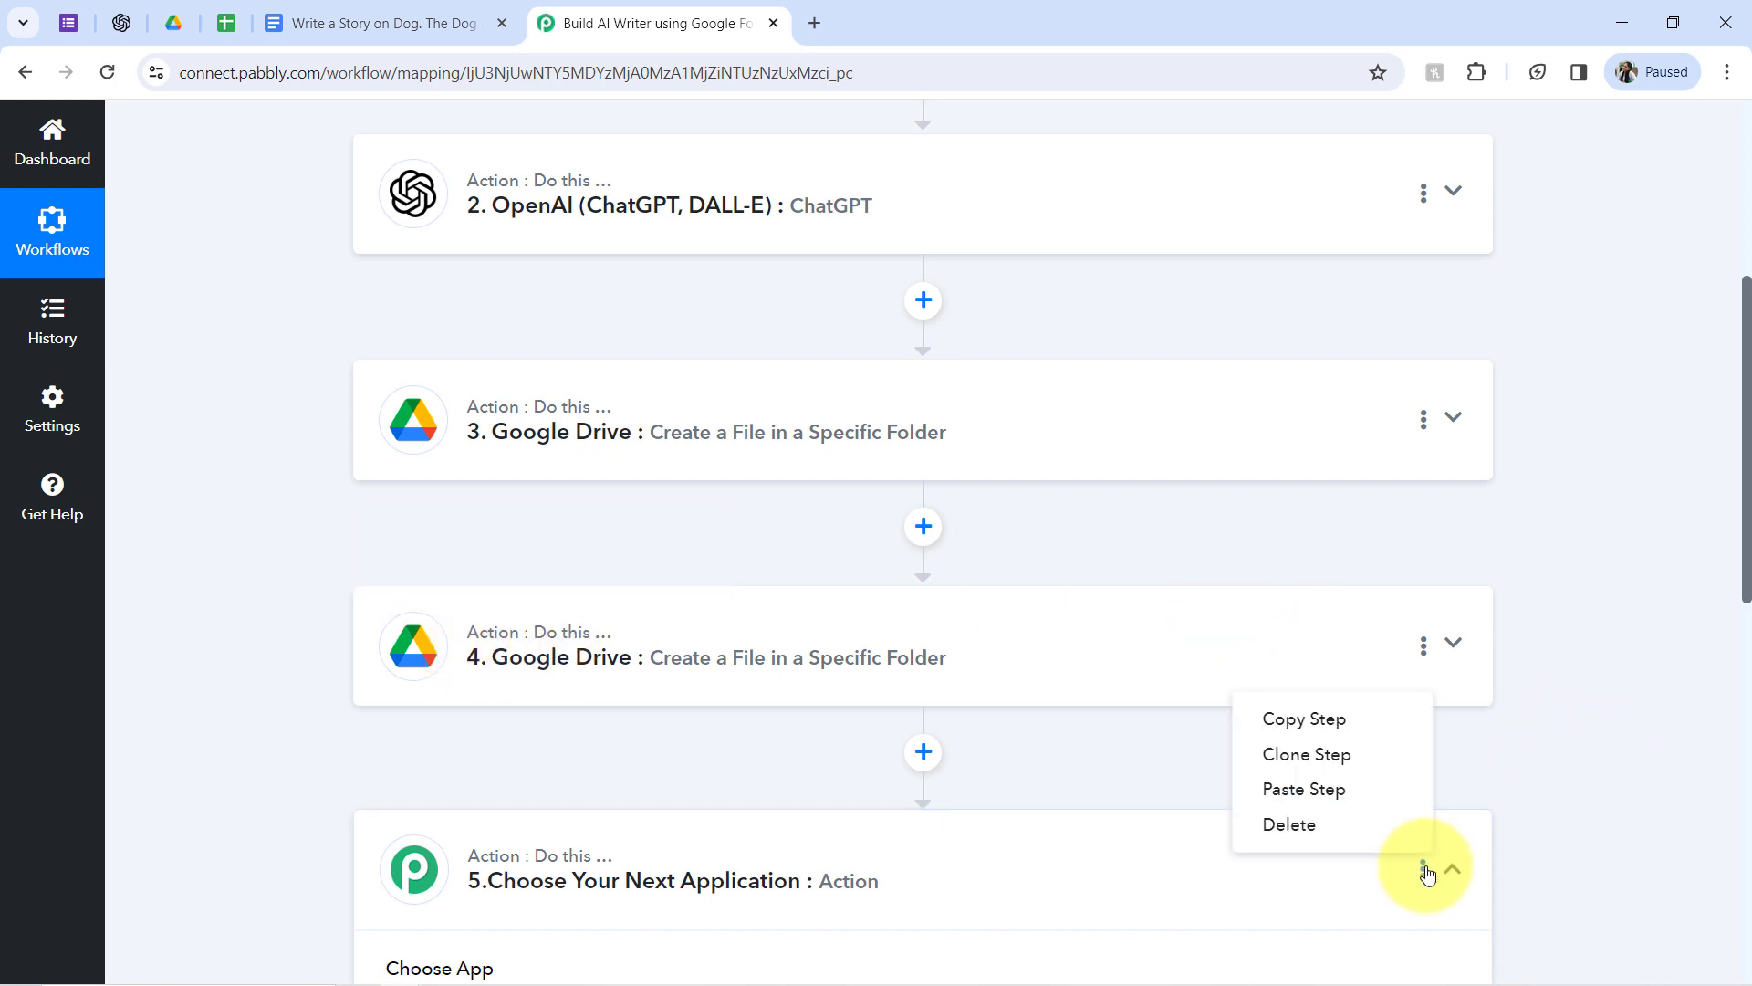
left_click(1296, 827)
left_click(826, 653)
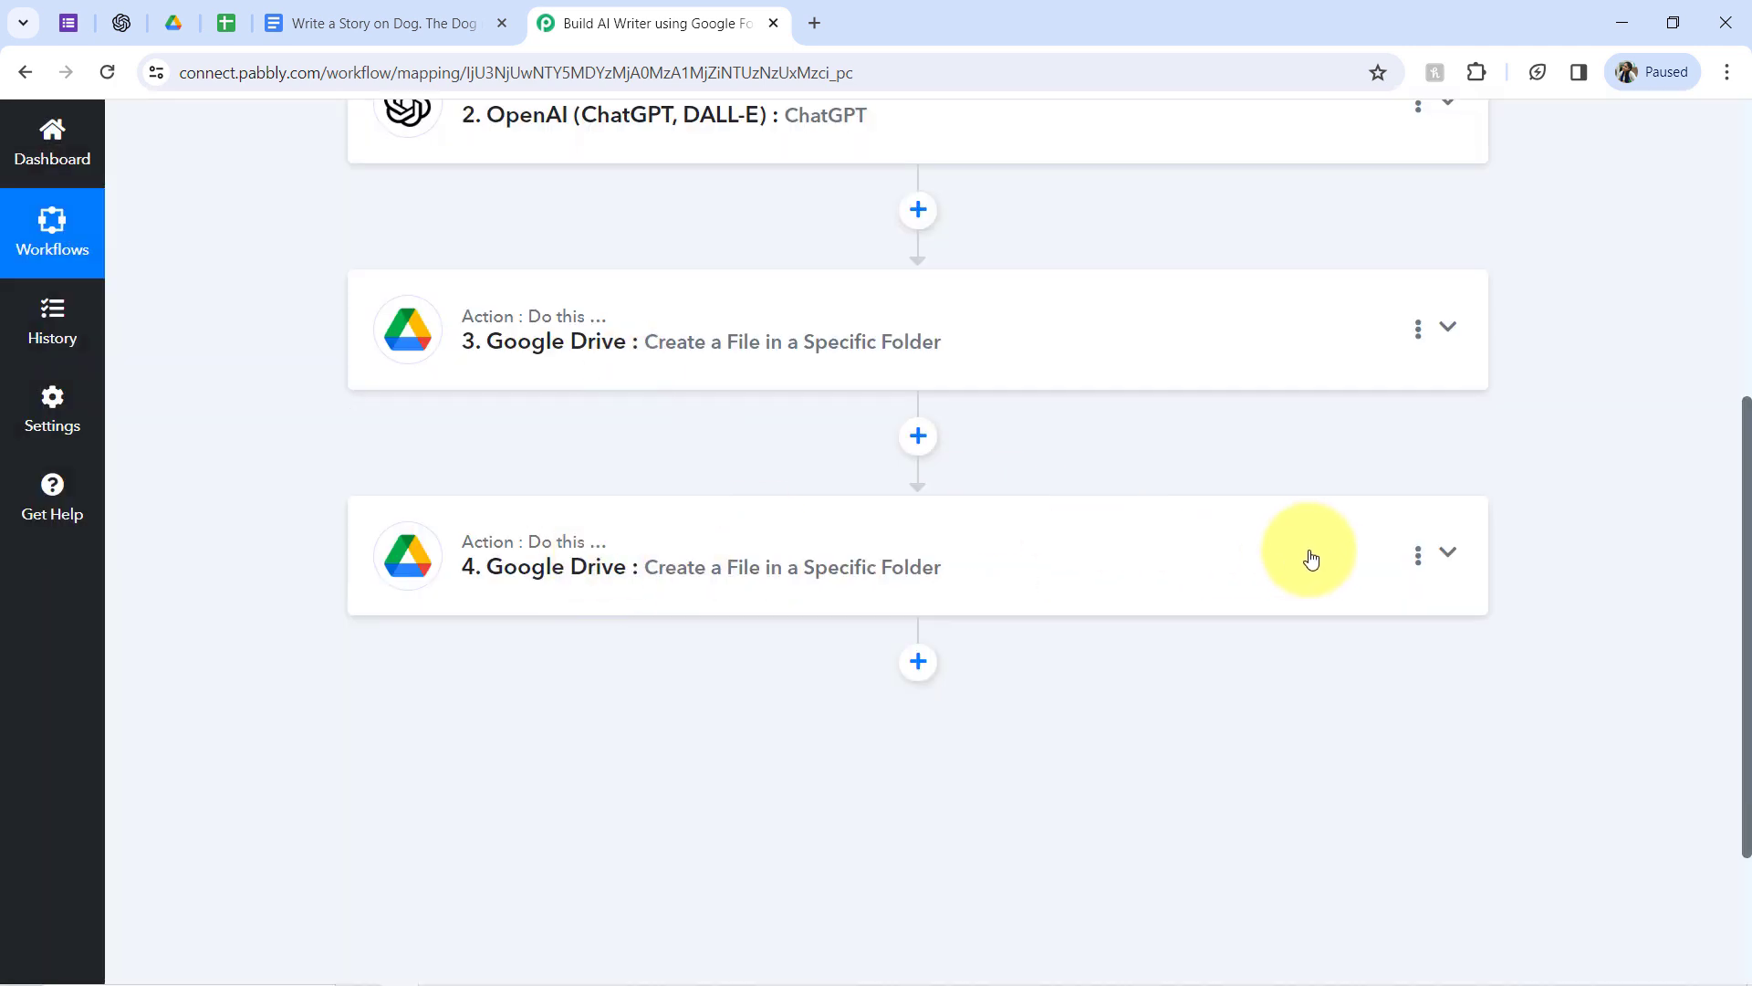
Rename the duplicated fourth step as "Google Drive : Update the Content"
left_click(1419, 555)
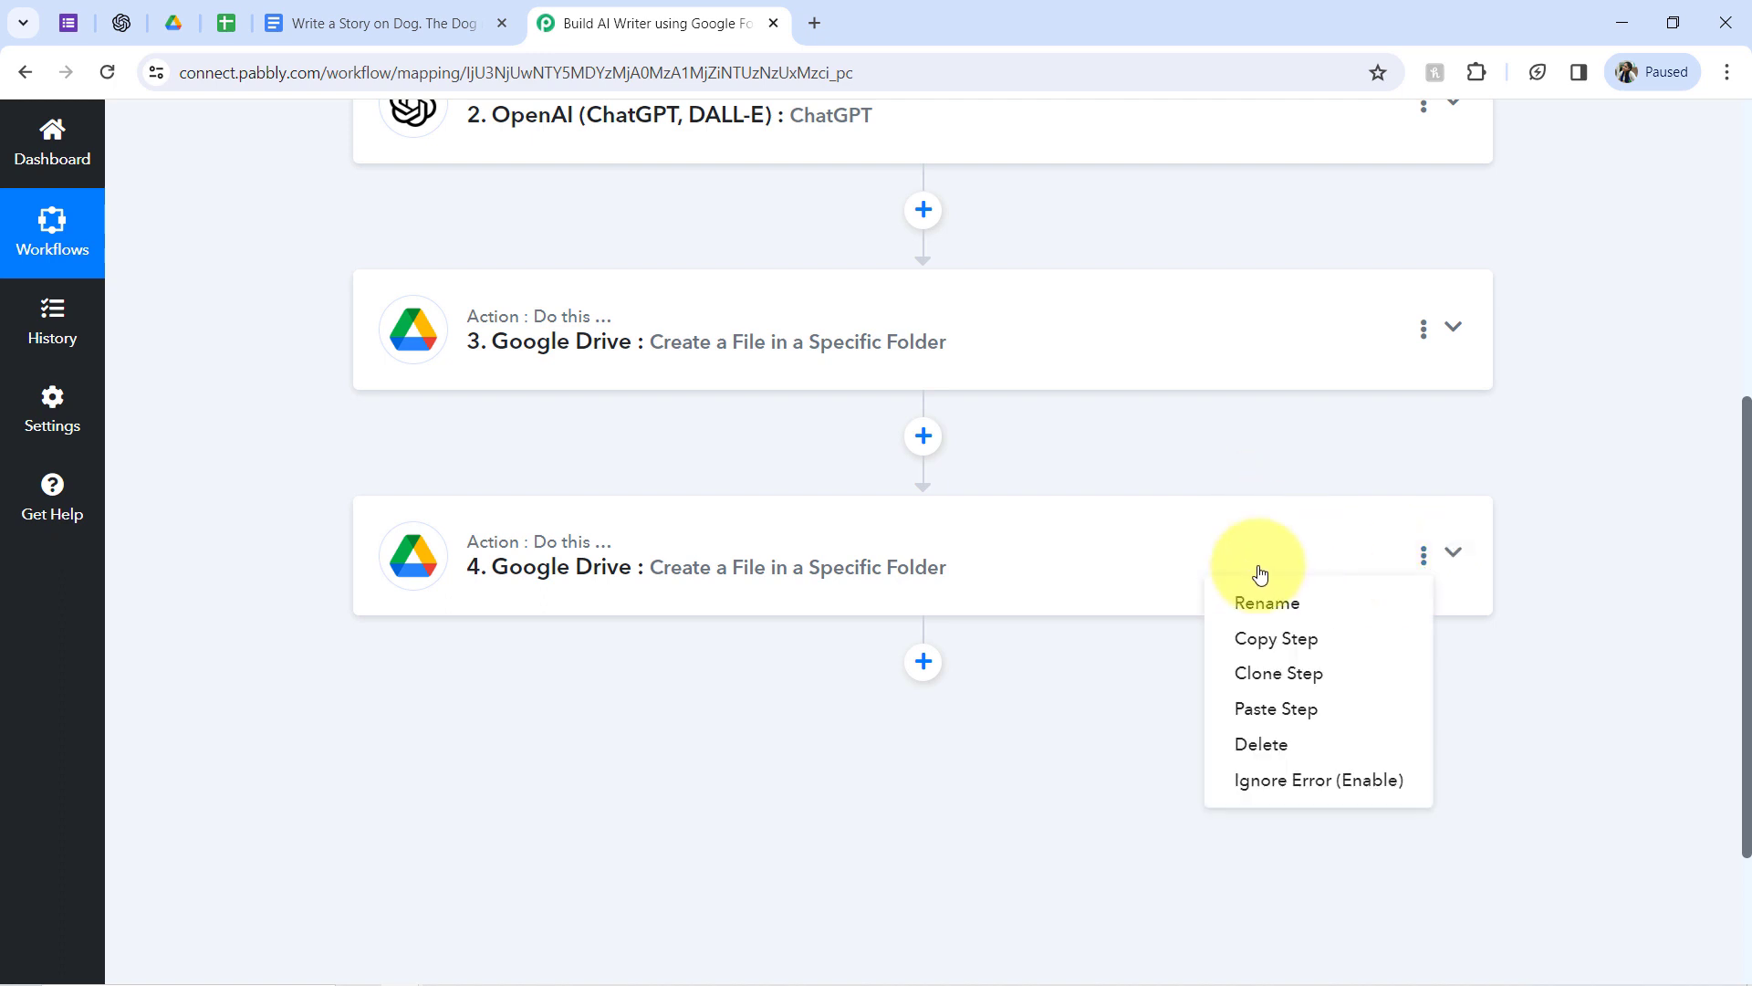
left_click(1257, 613)
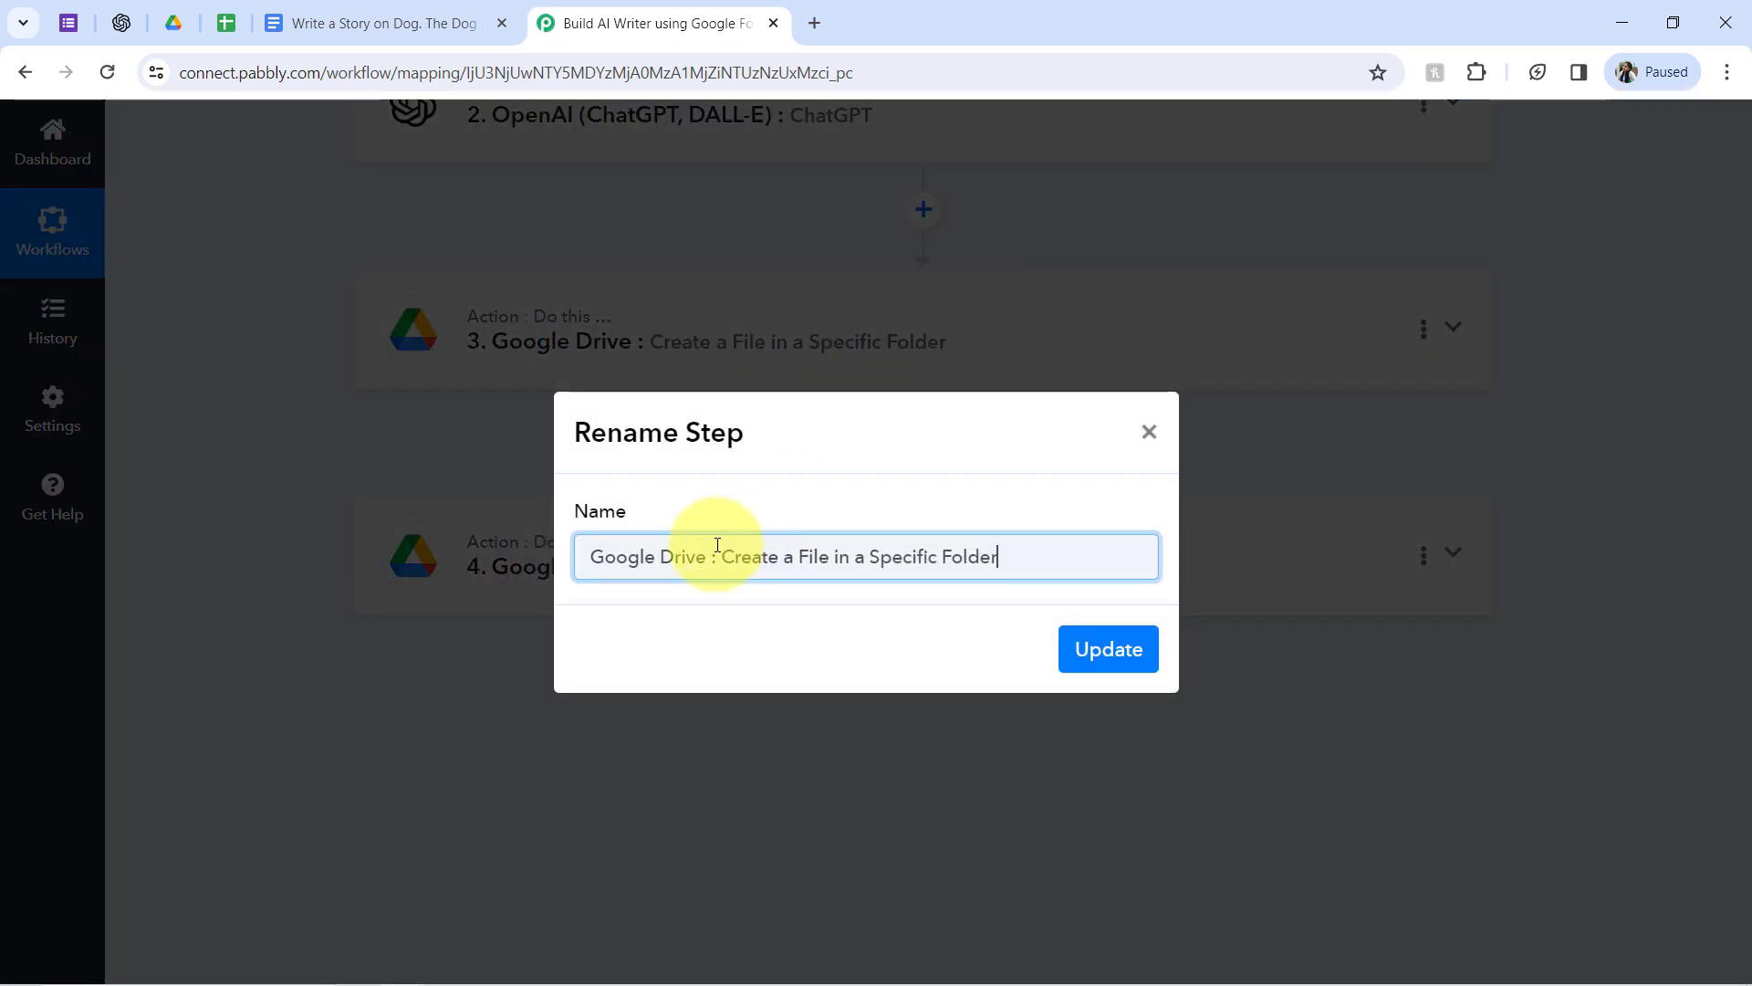
left_click_drag(724, 557, 1072, 568)
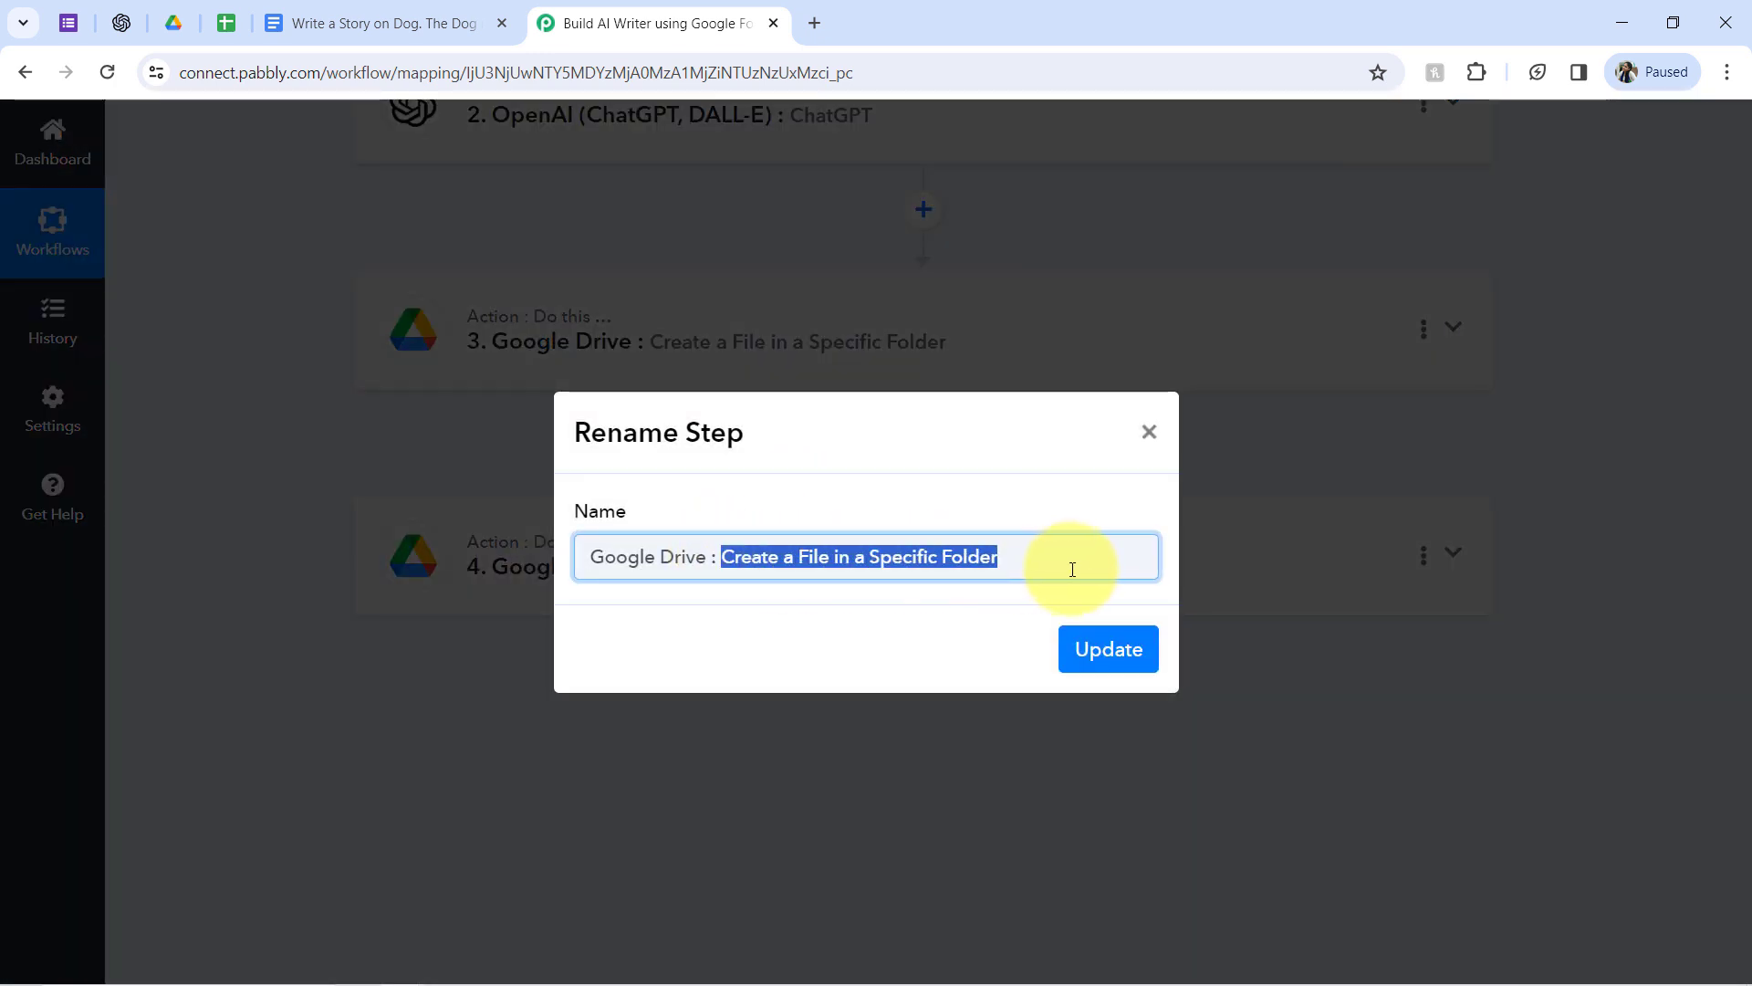
type("Y")
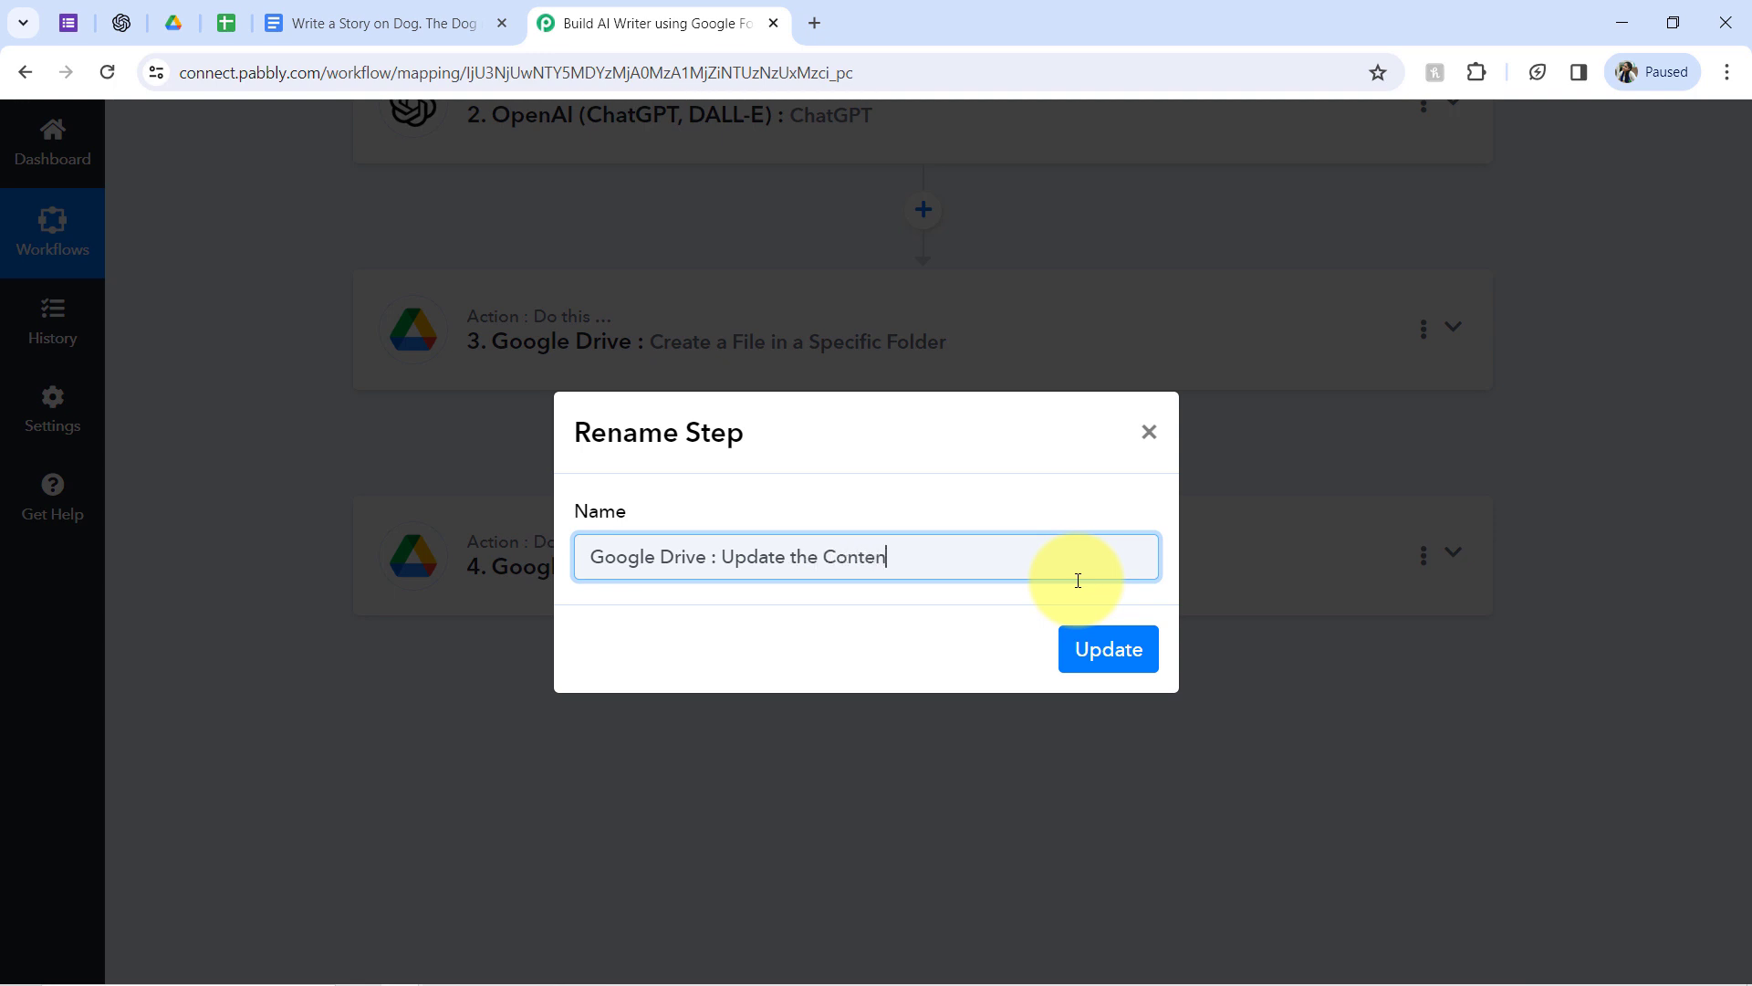
left_click(1103, 628)
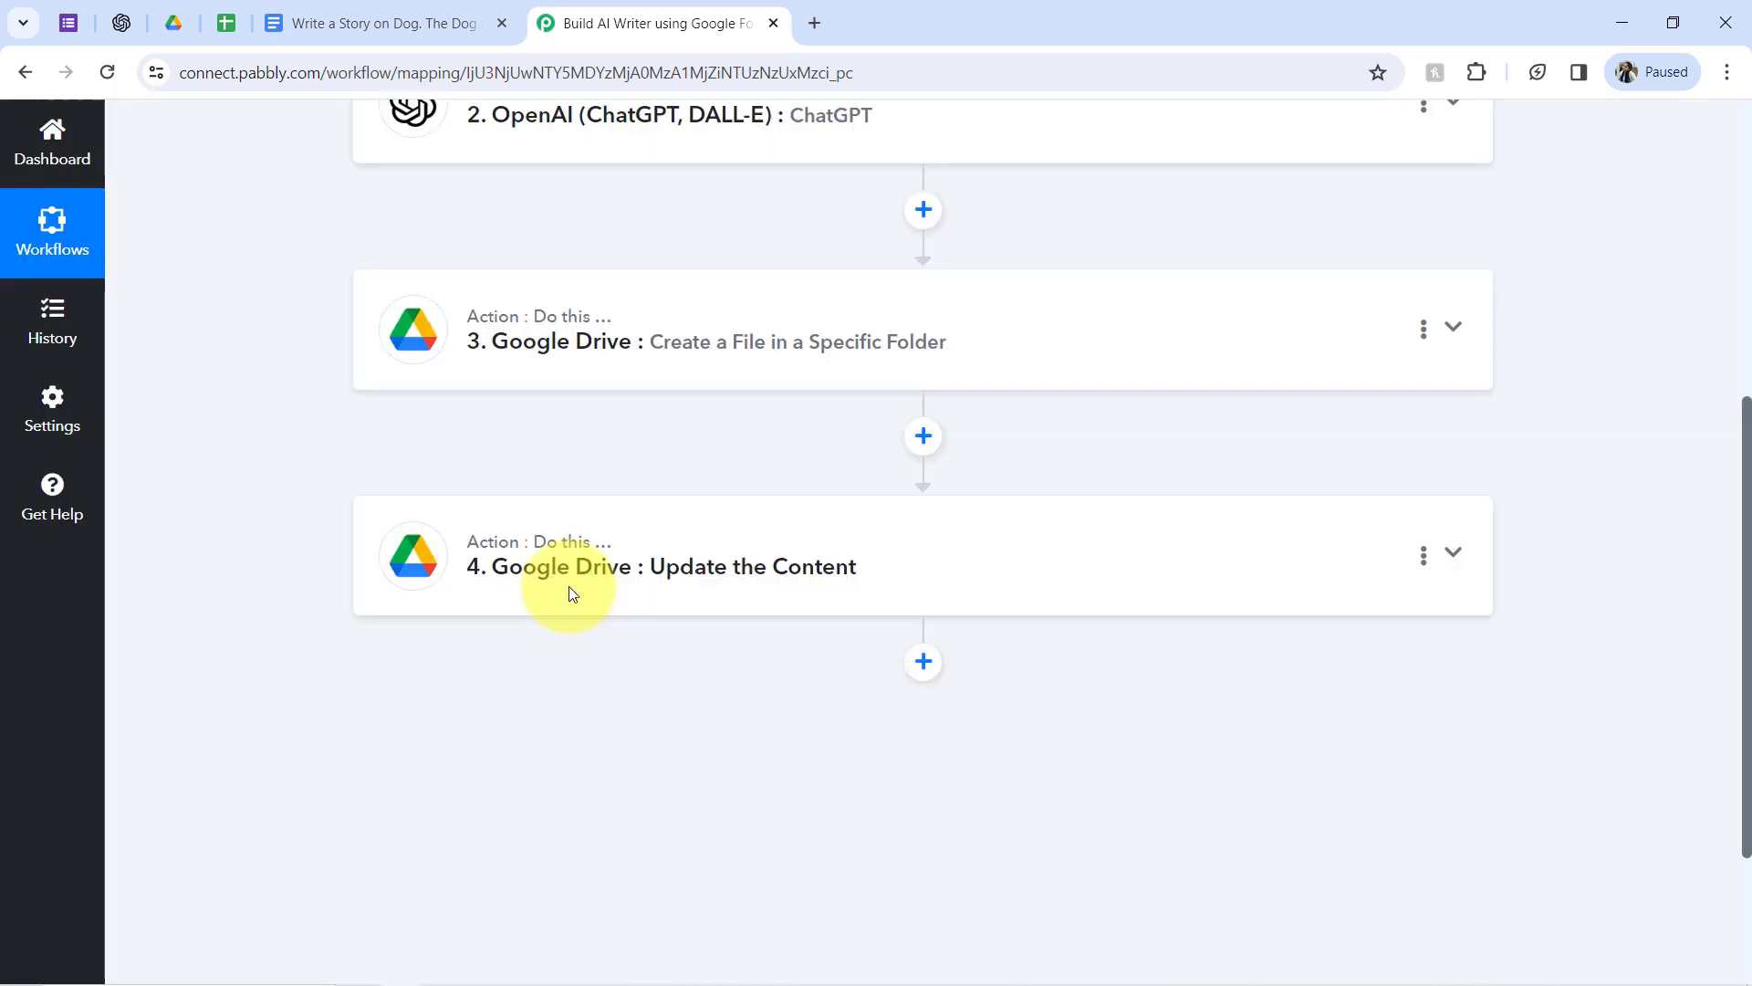
Set the fourth step's action event to Update Content in a File and connect it through the existing Google Drive #11 connection
left_click(504, 575)
scroll(473, 721, "down", 2)
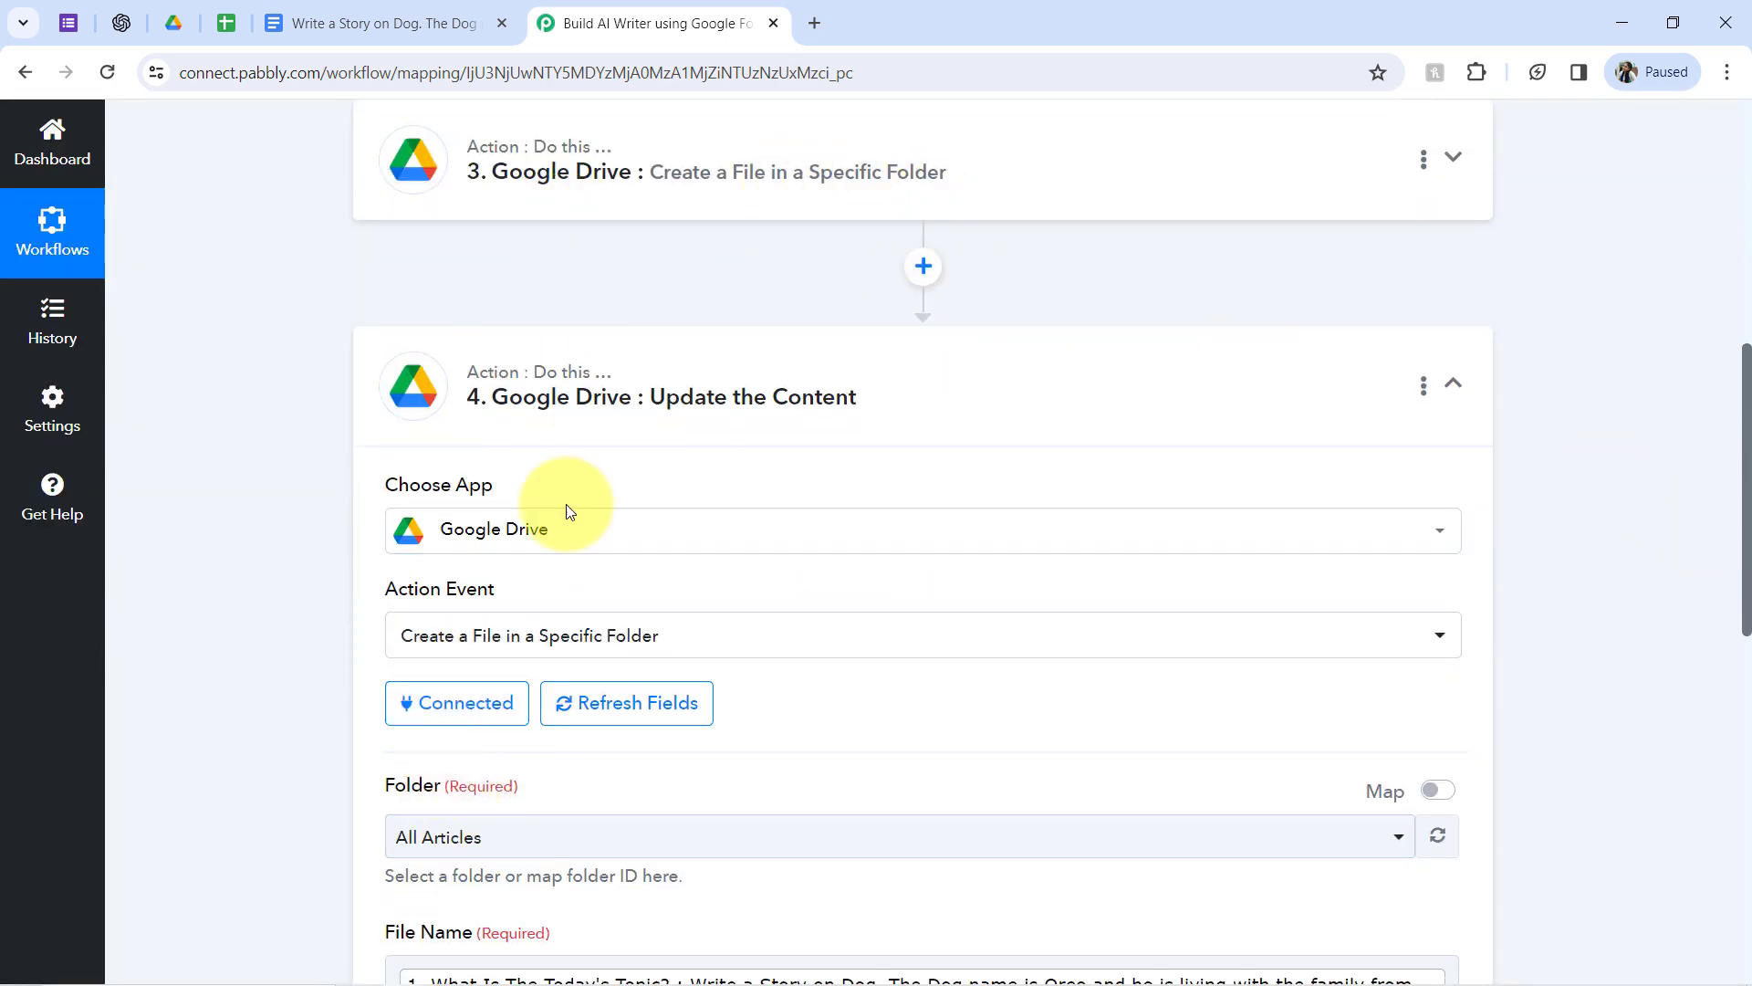
left_click_drag(1747, 446, 1733, 538)
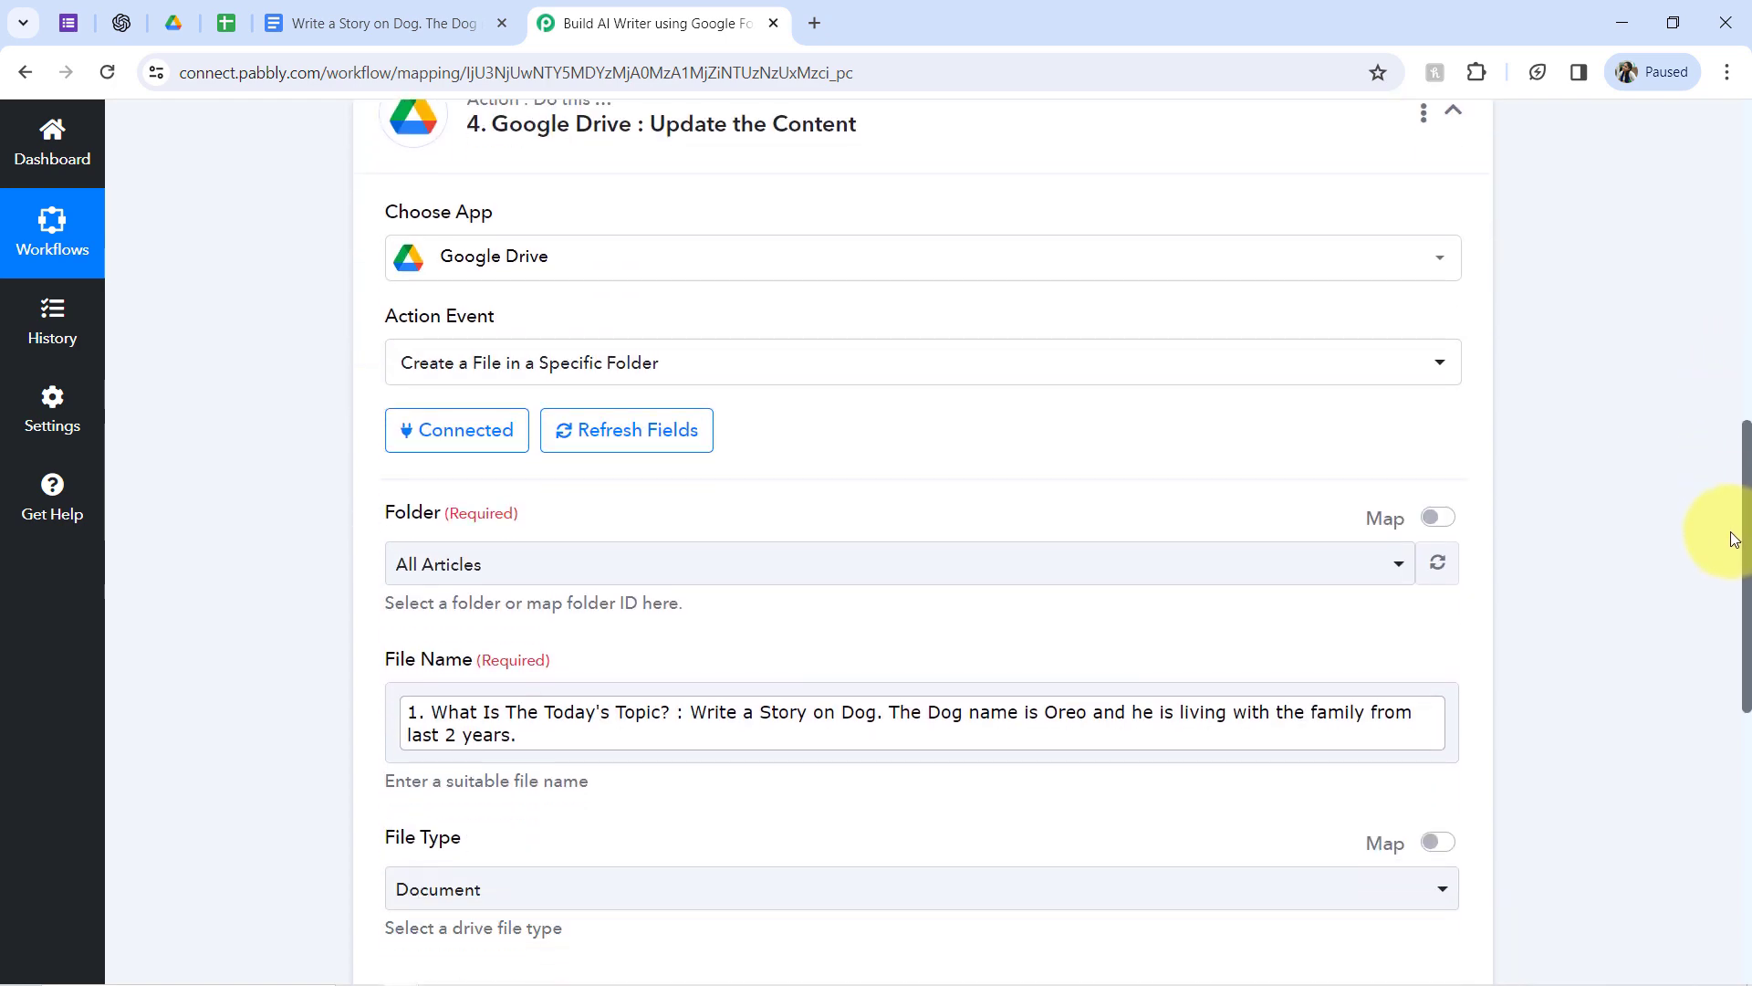
left_click(416, 363)
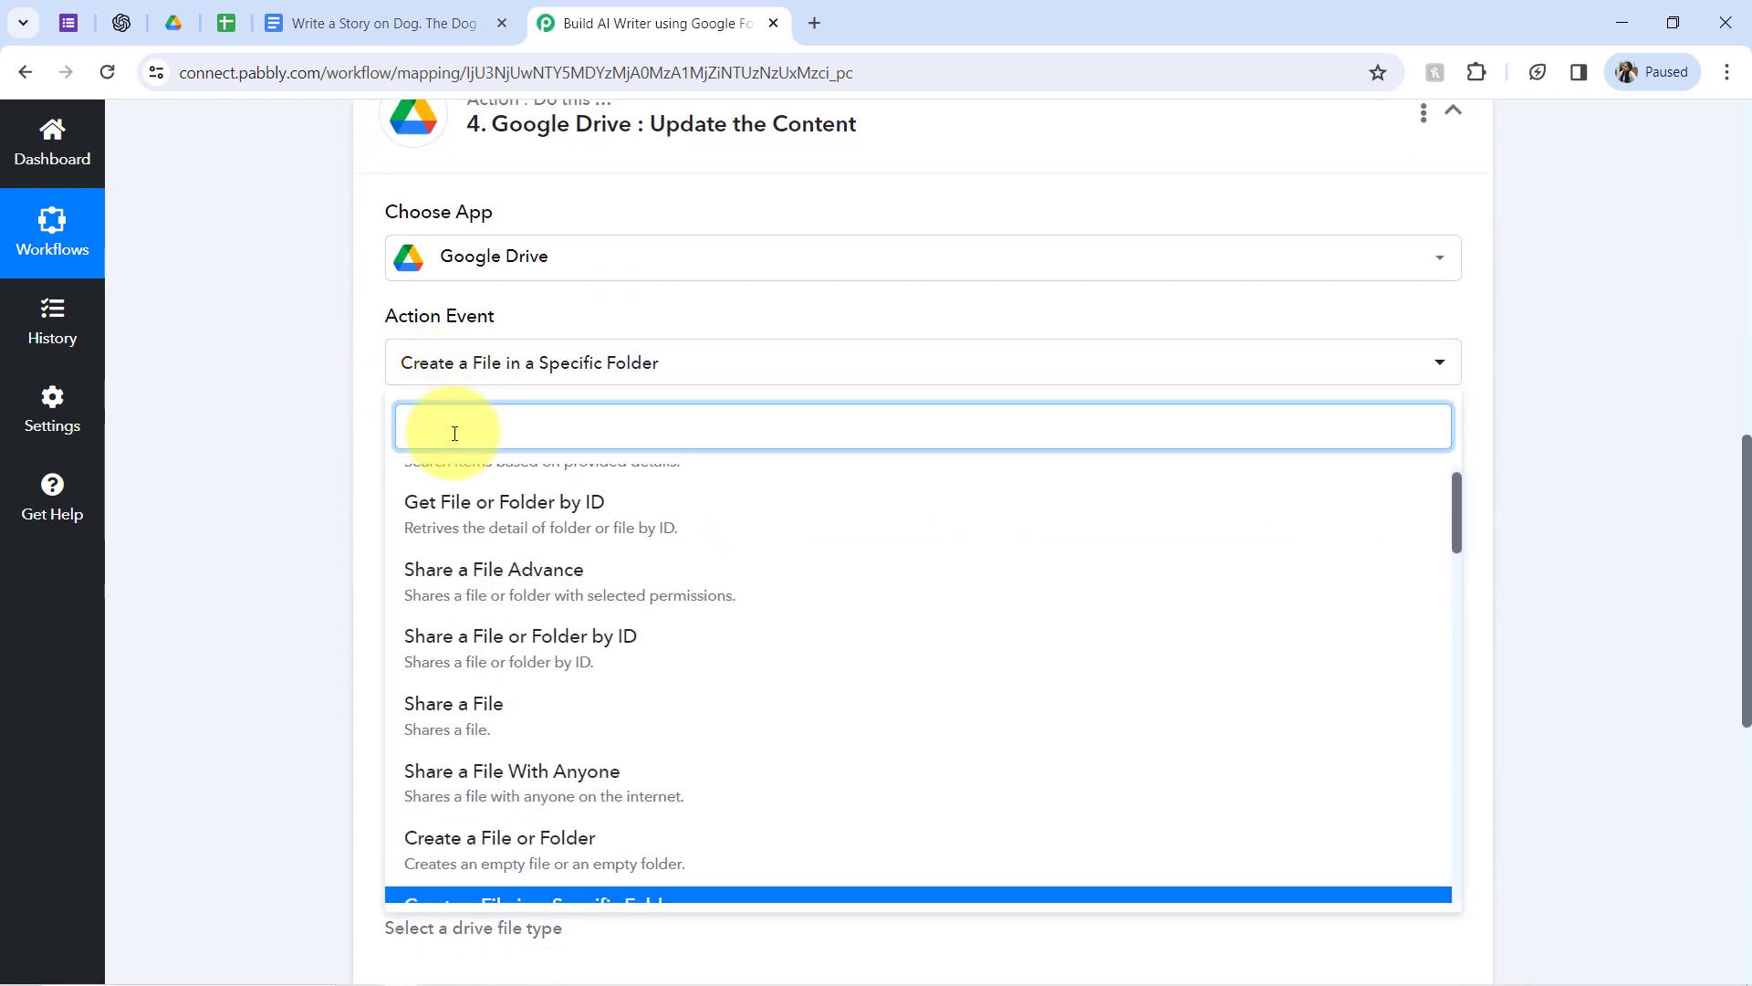
type("upl")
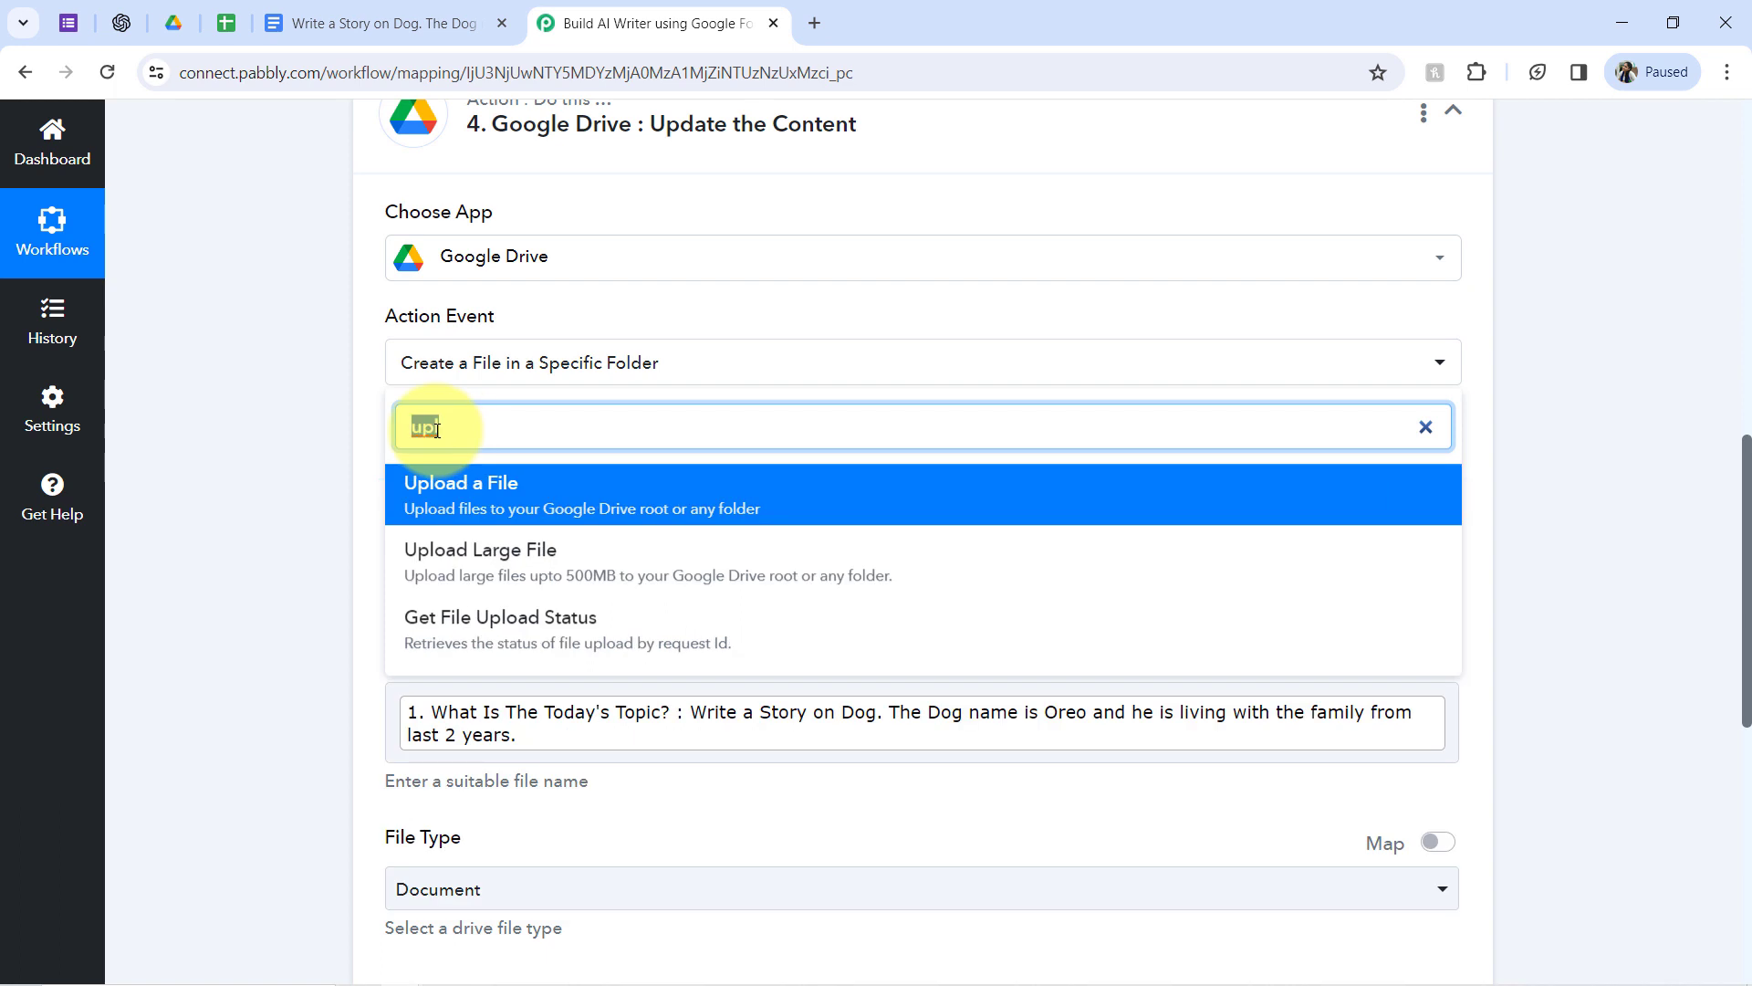
key("BackSpace")
type("upd")
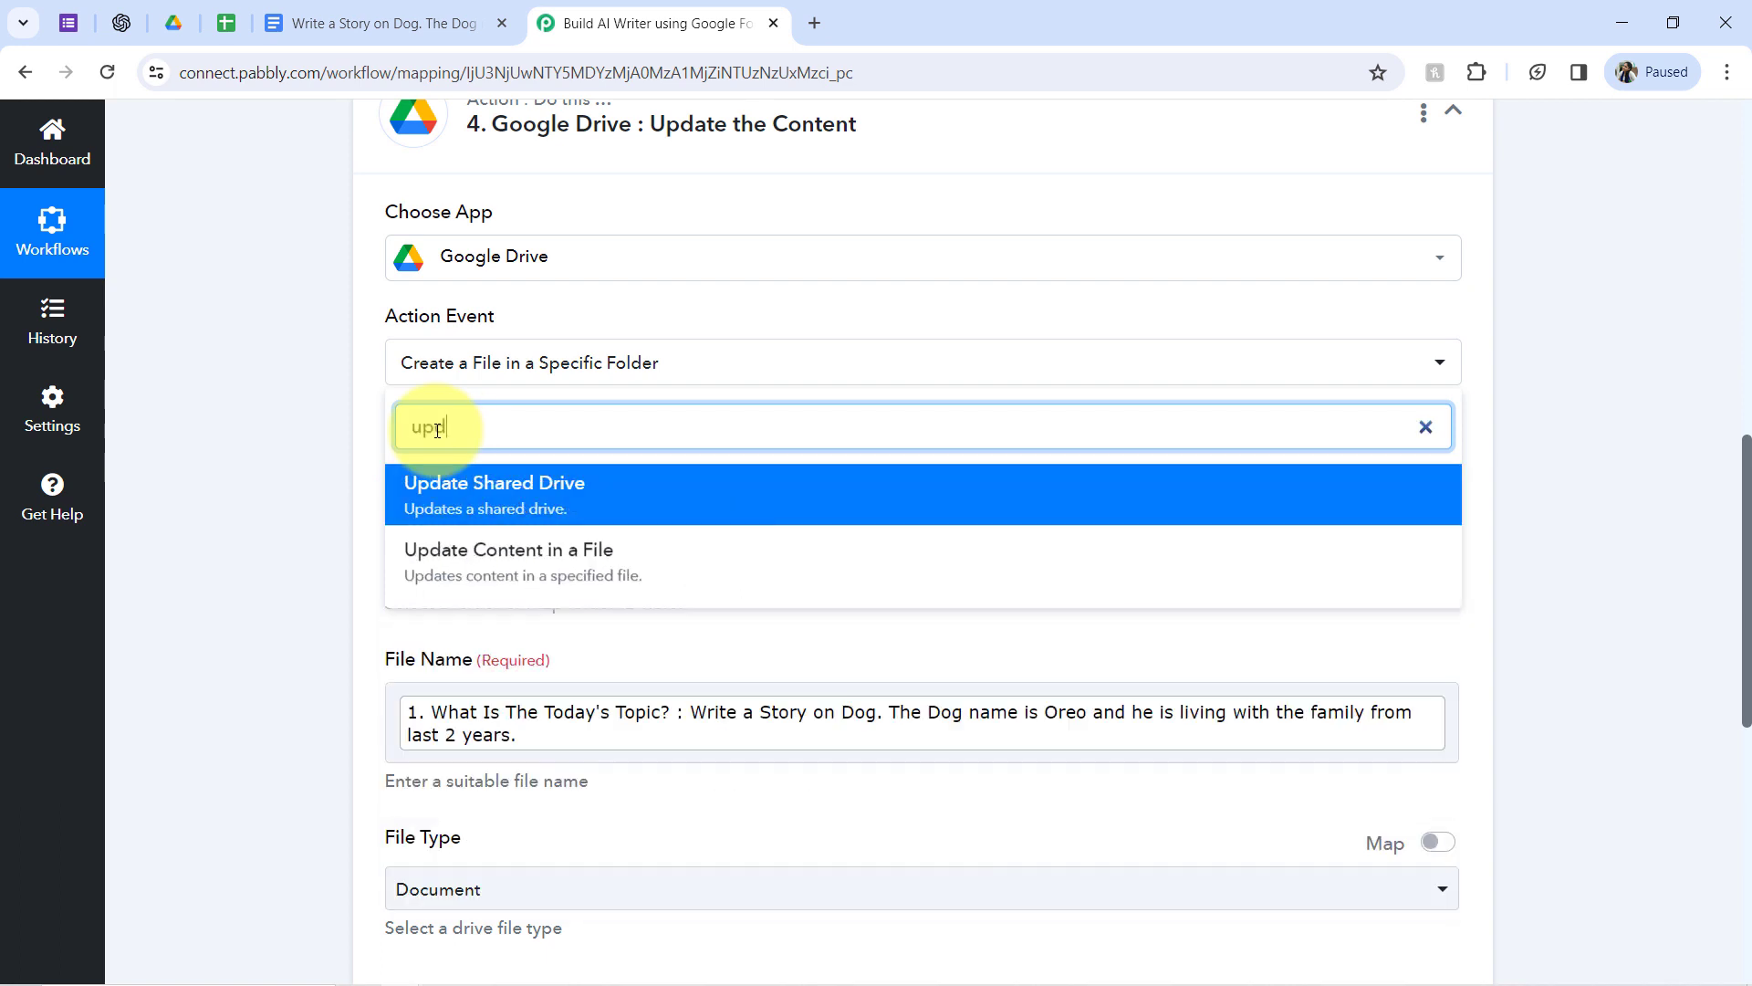
left_click(492, 568)
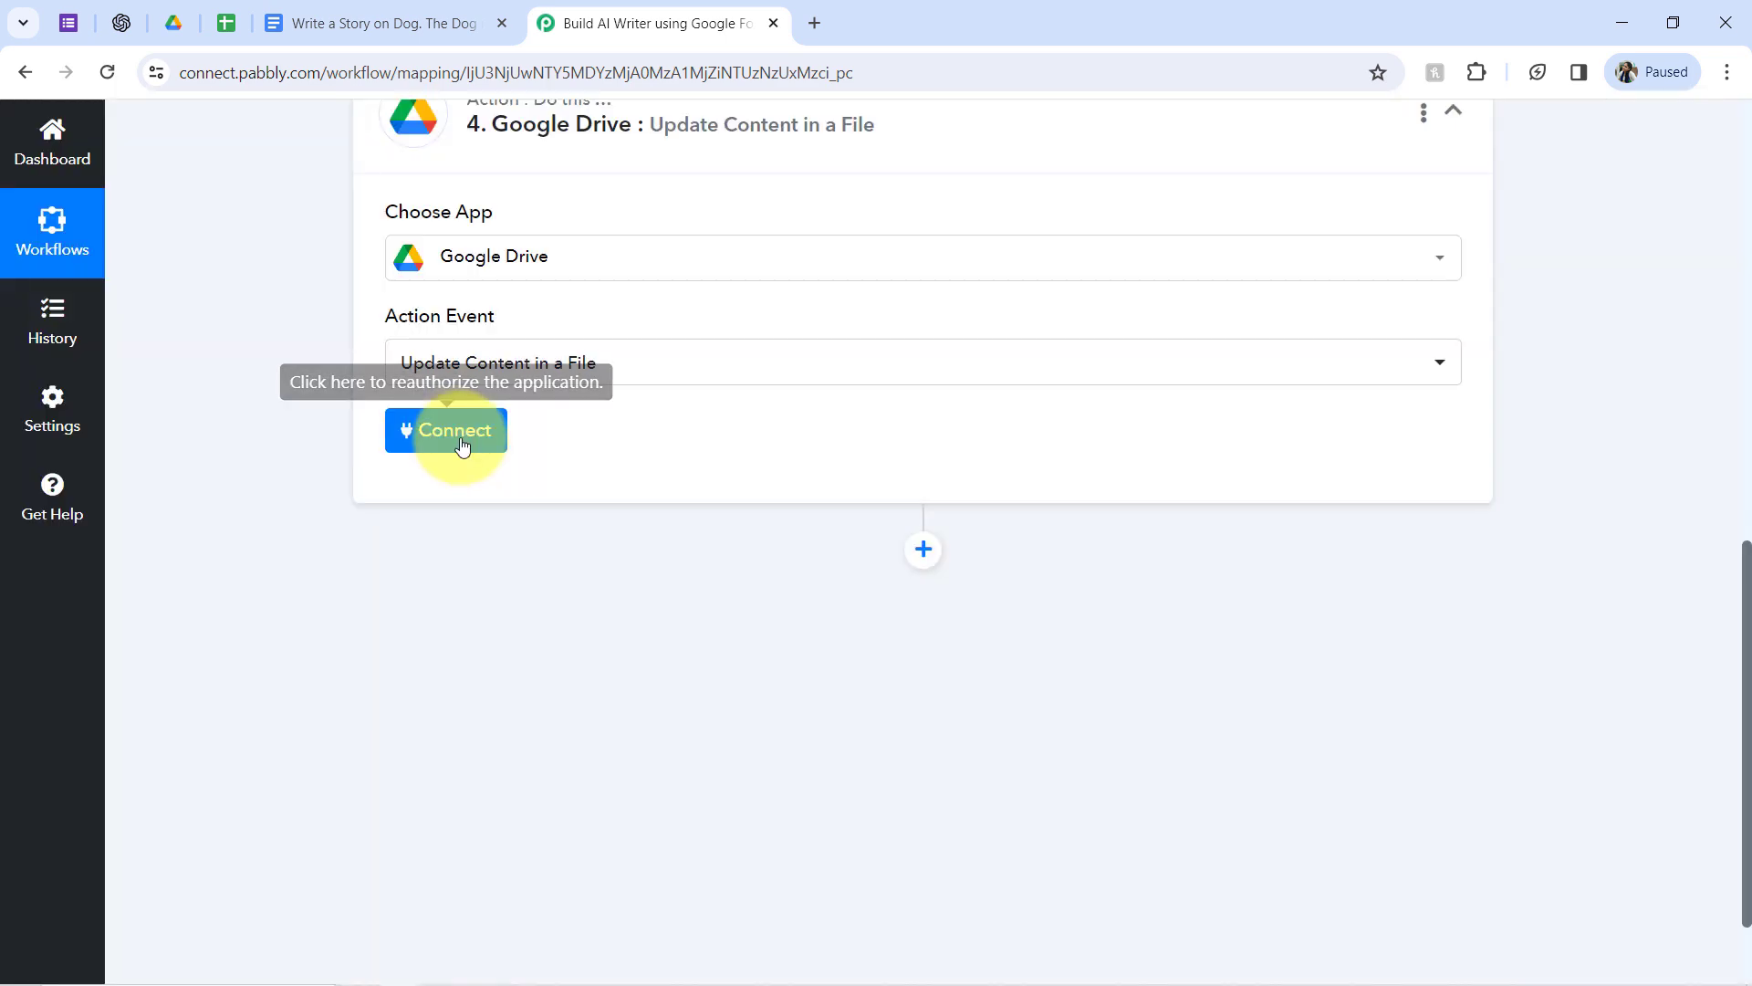
left_click(446, 437)
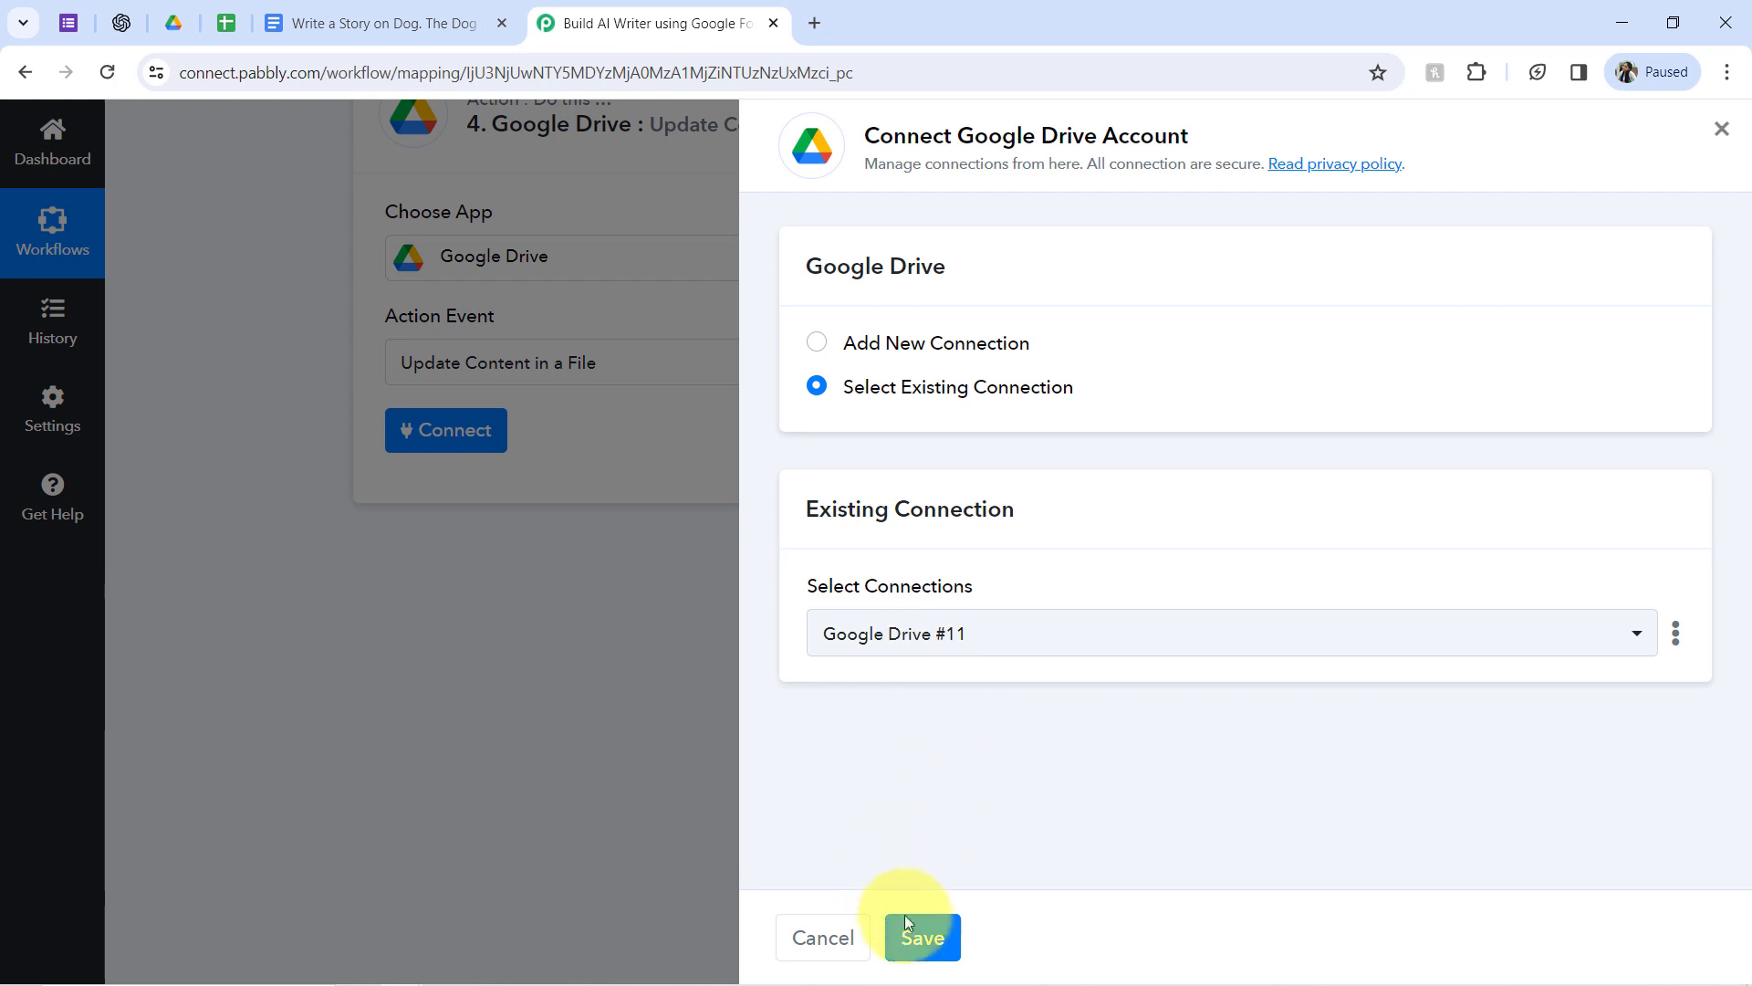
left_click(915, 935)
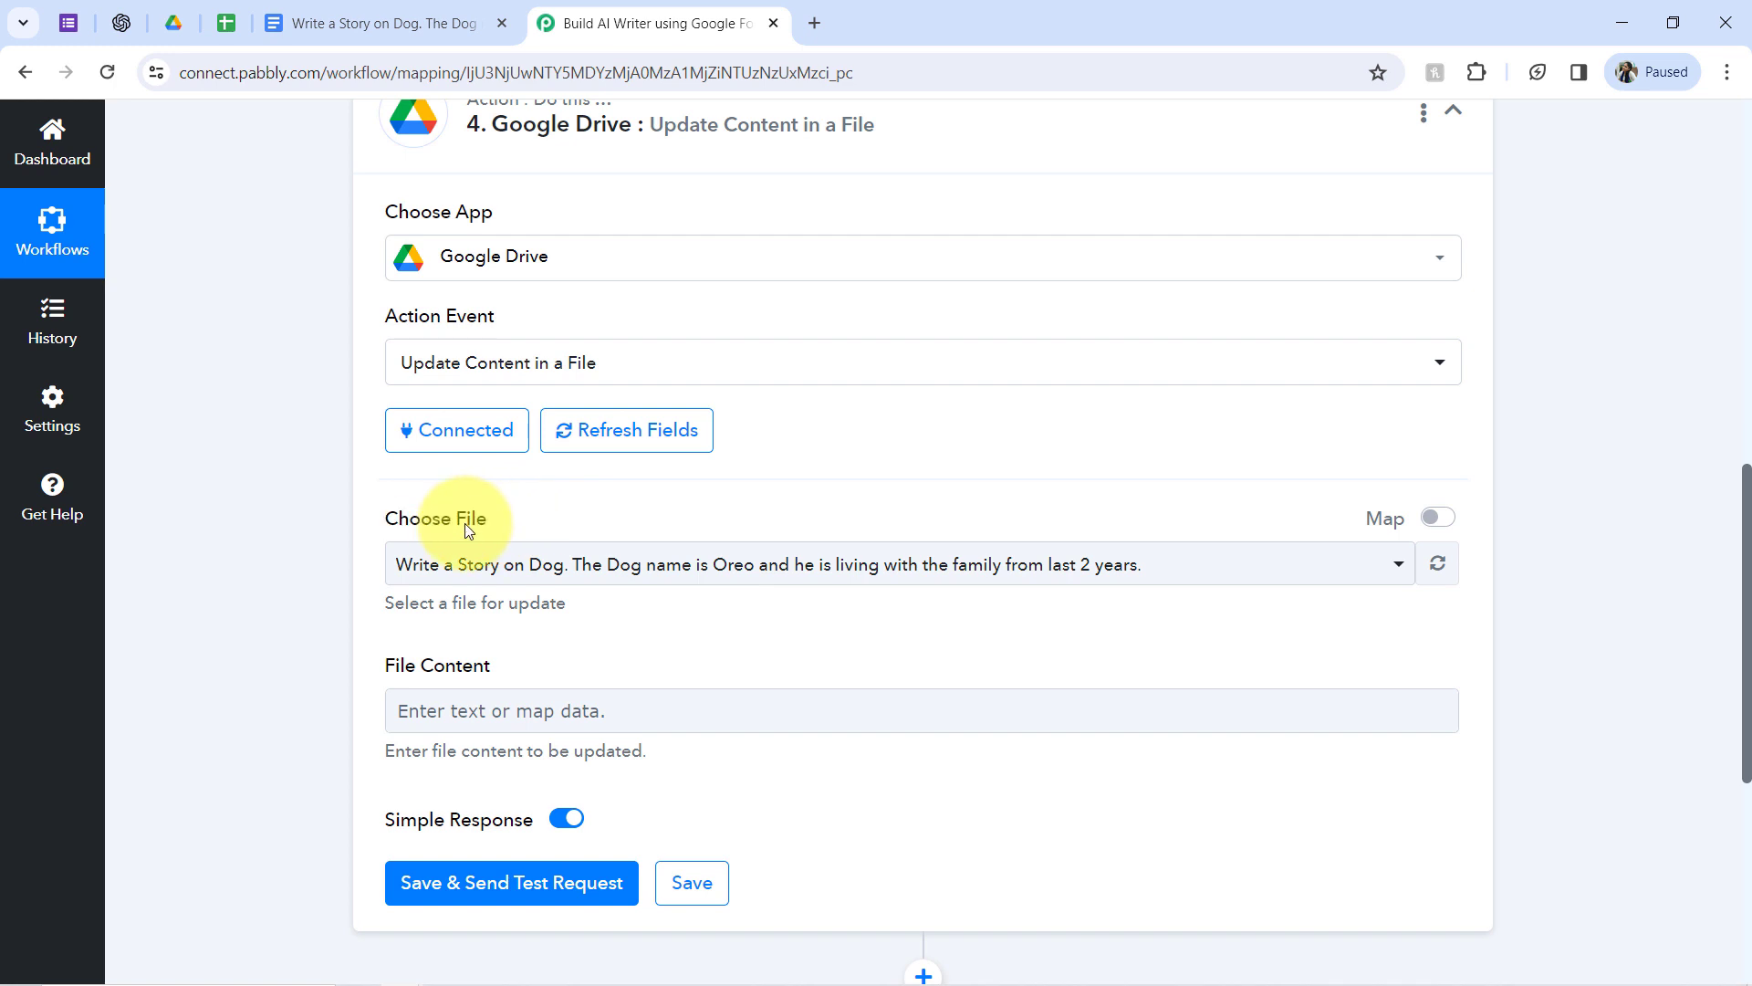
left_click(458, 564)
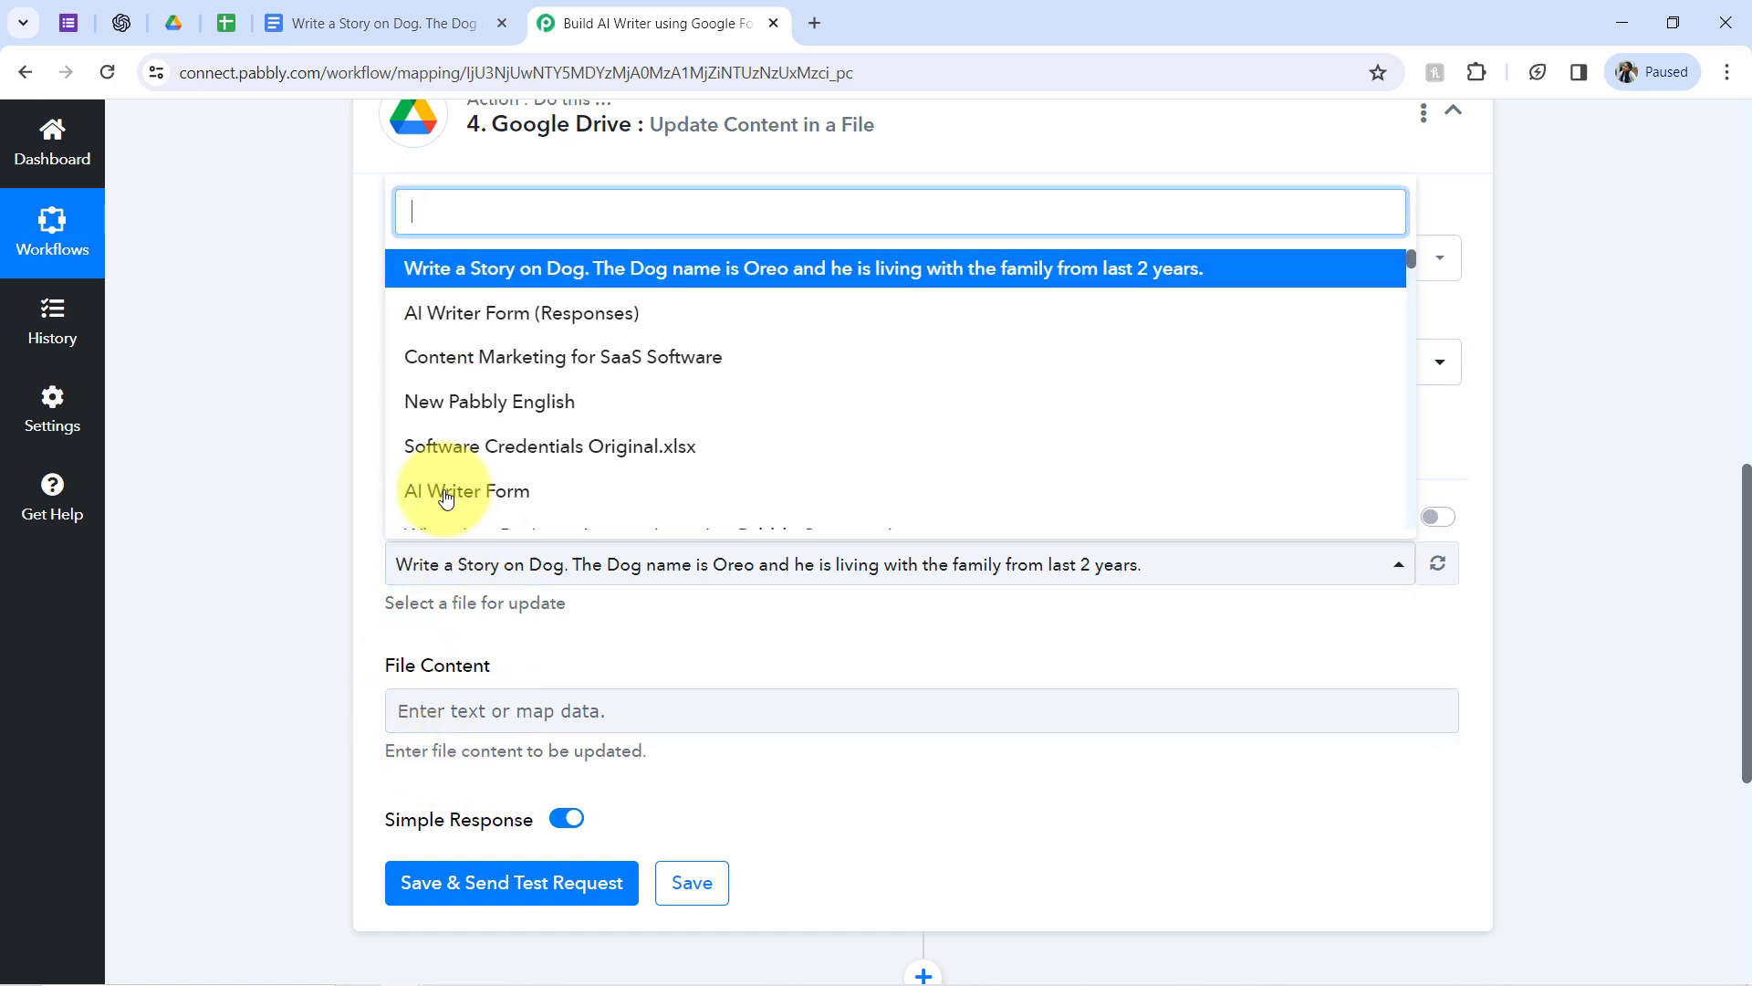
left_click(307, 512)
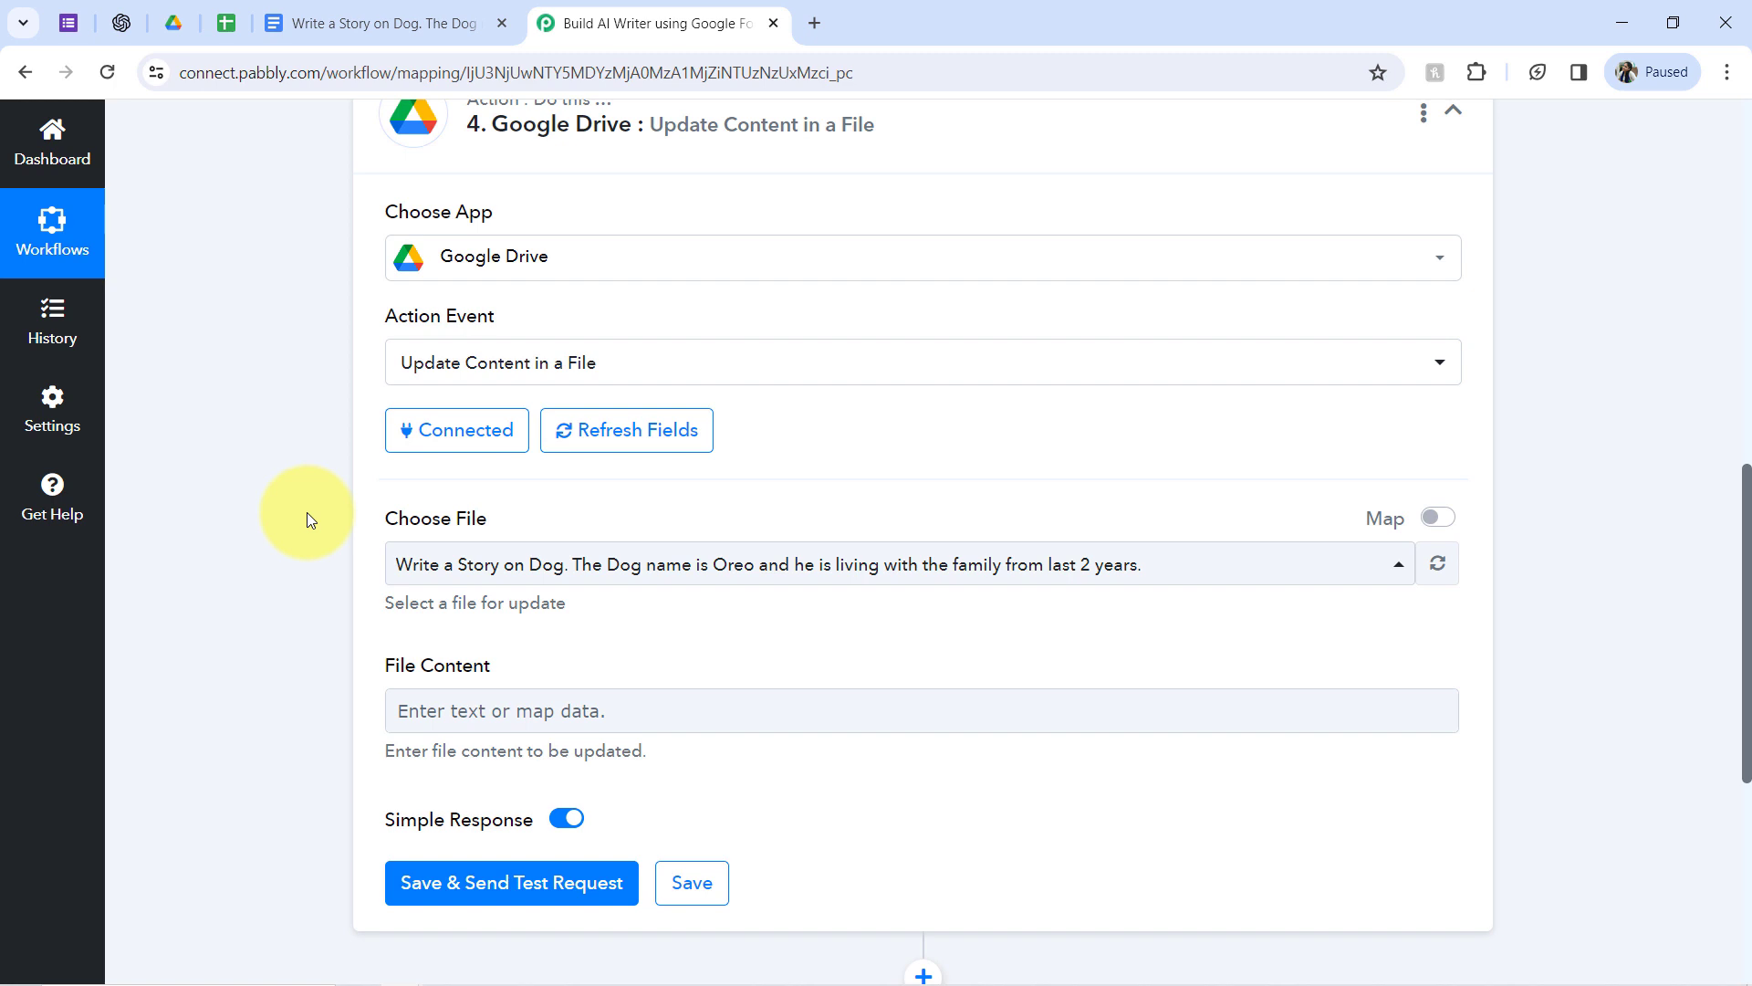
left_click(468, 575)
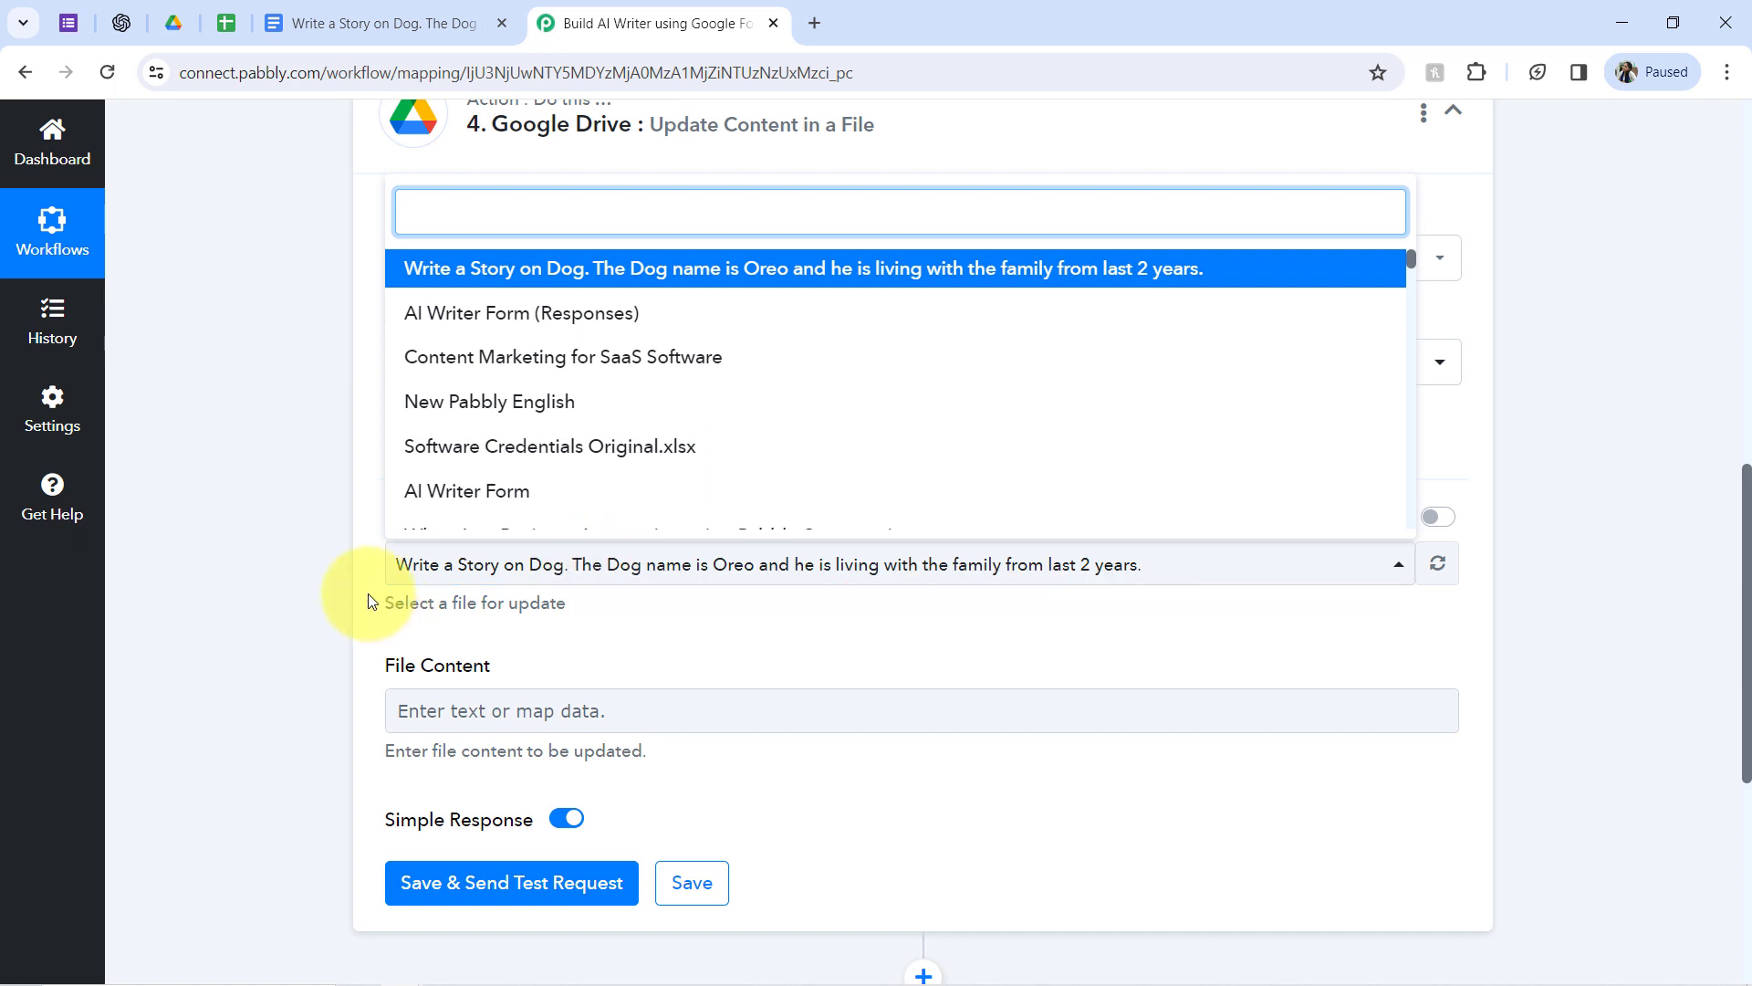
left_click(319, 531)
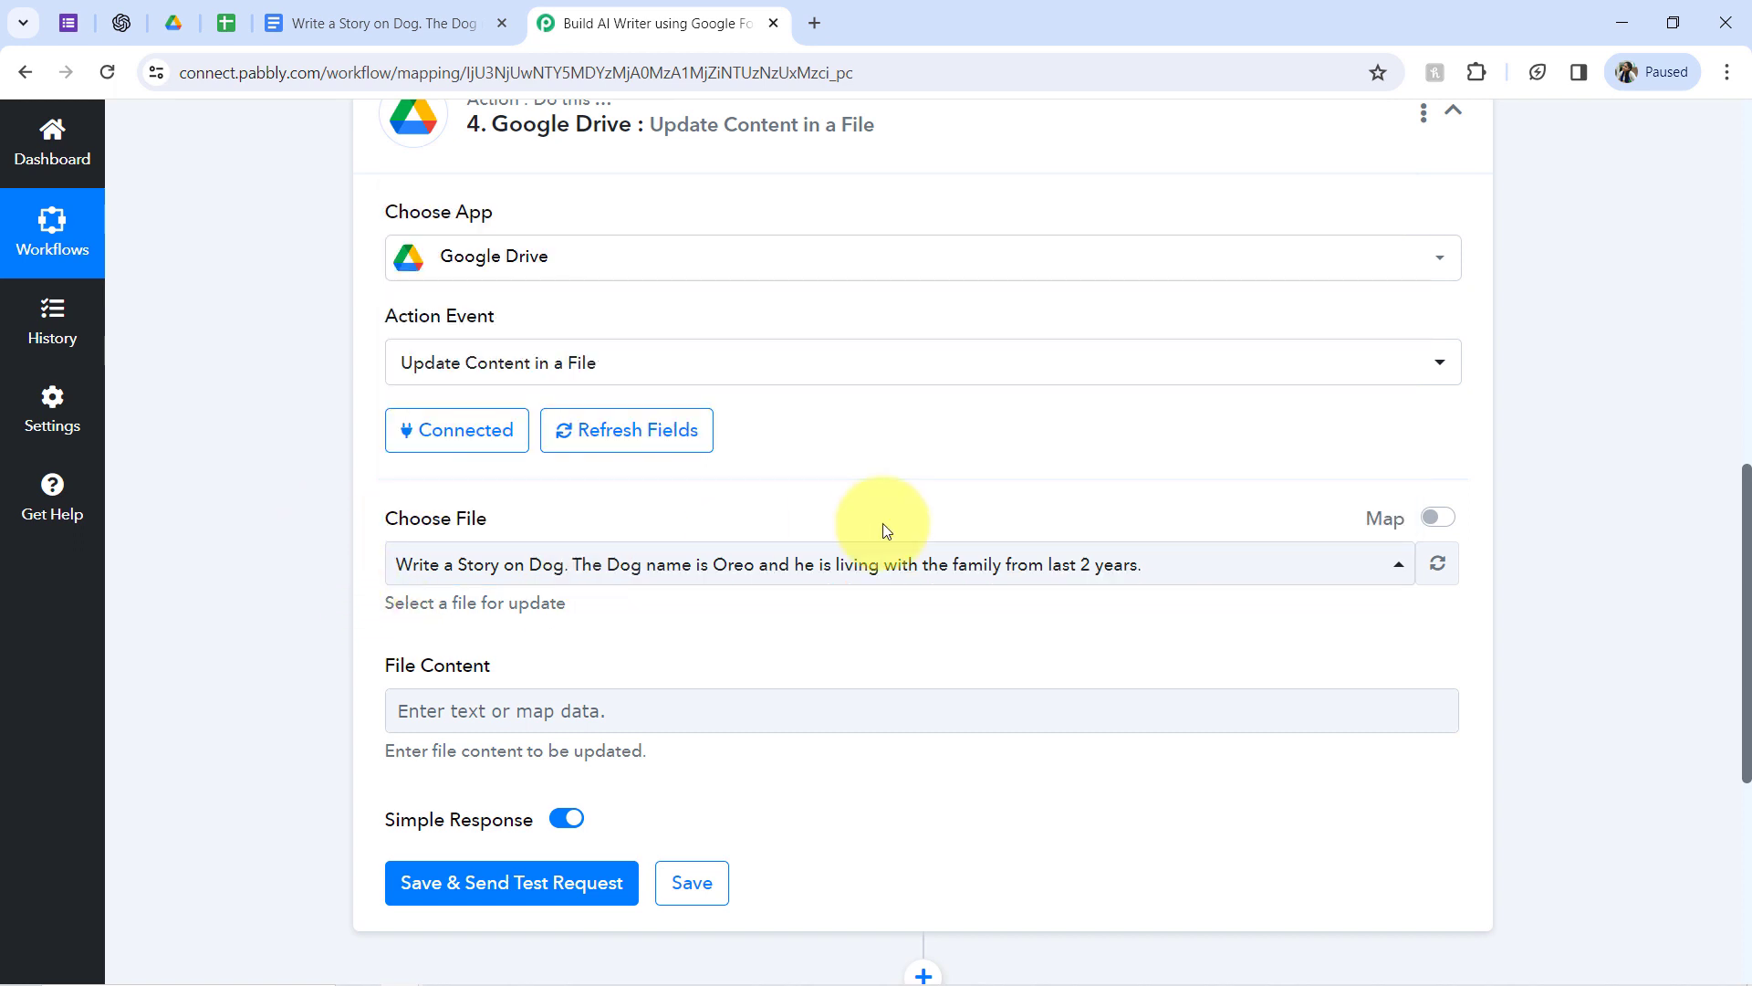
Enable mapping for the file to update and replace its fixed ID with the Id from the step 3 Google Drive response
left_click(1440, 519)
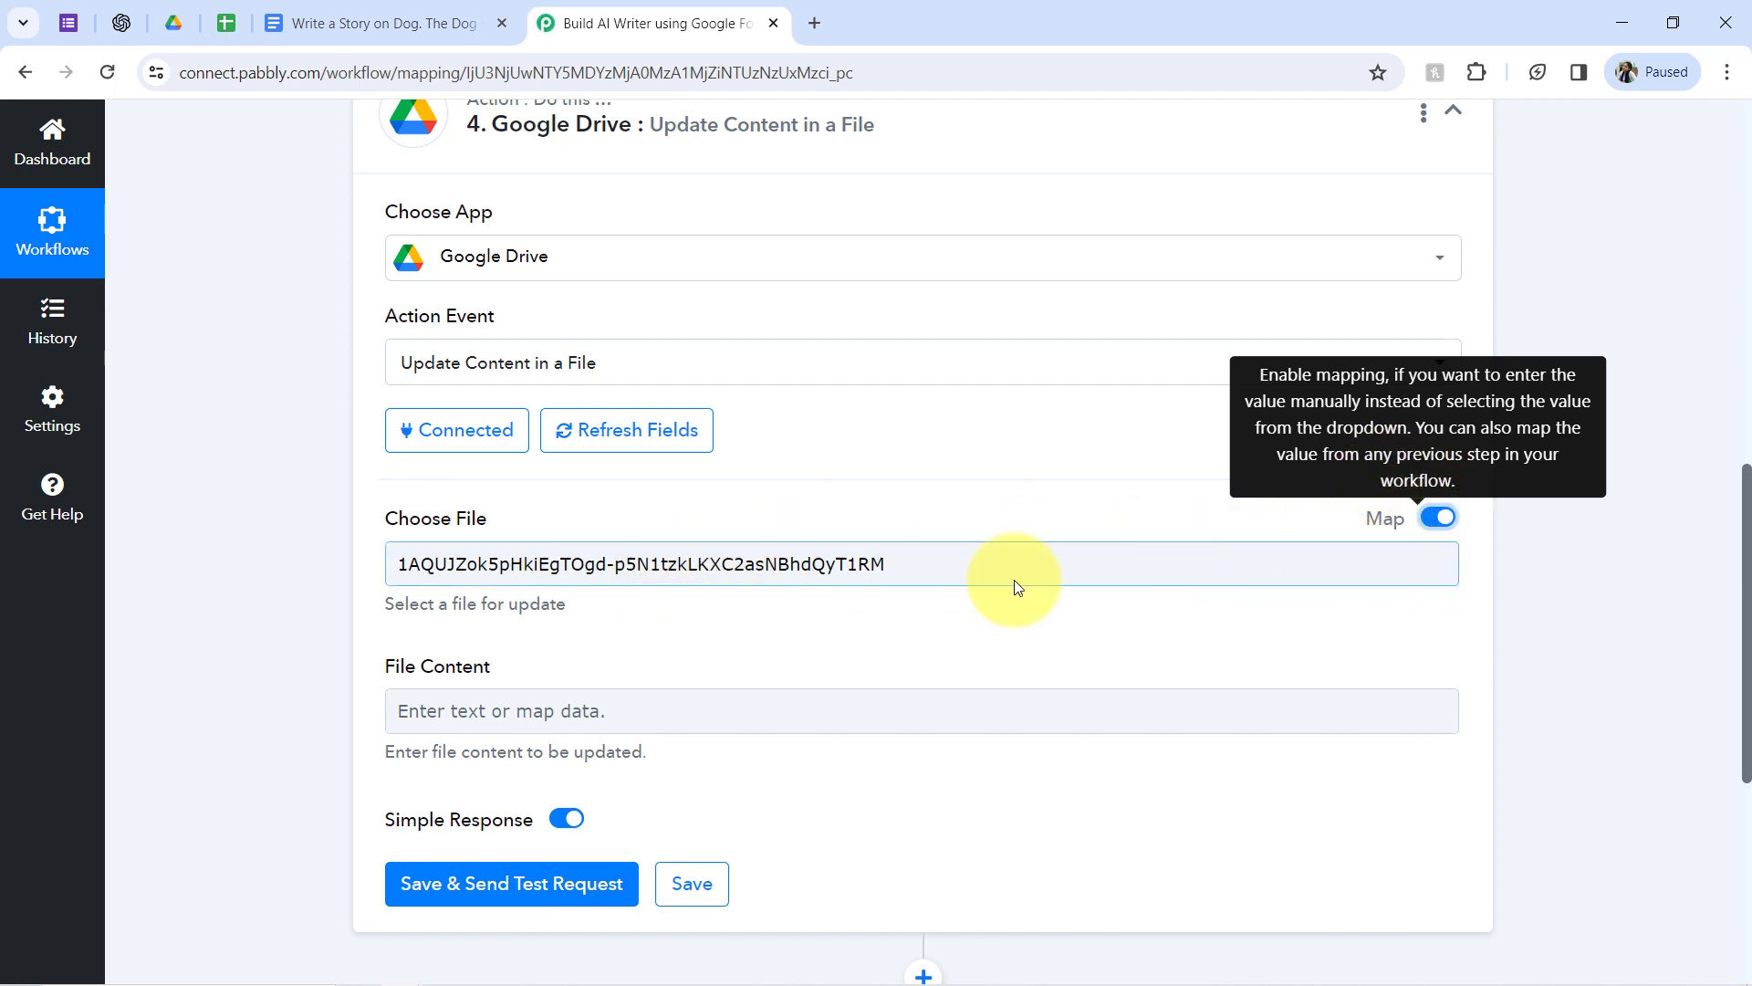
double_click(853, 565)
key("BackSpace")
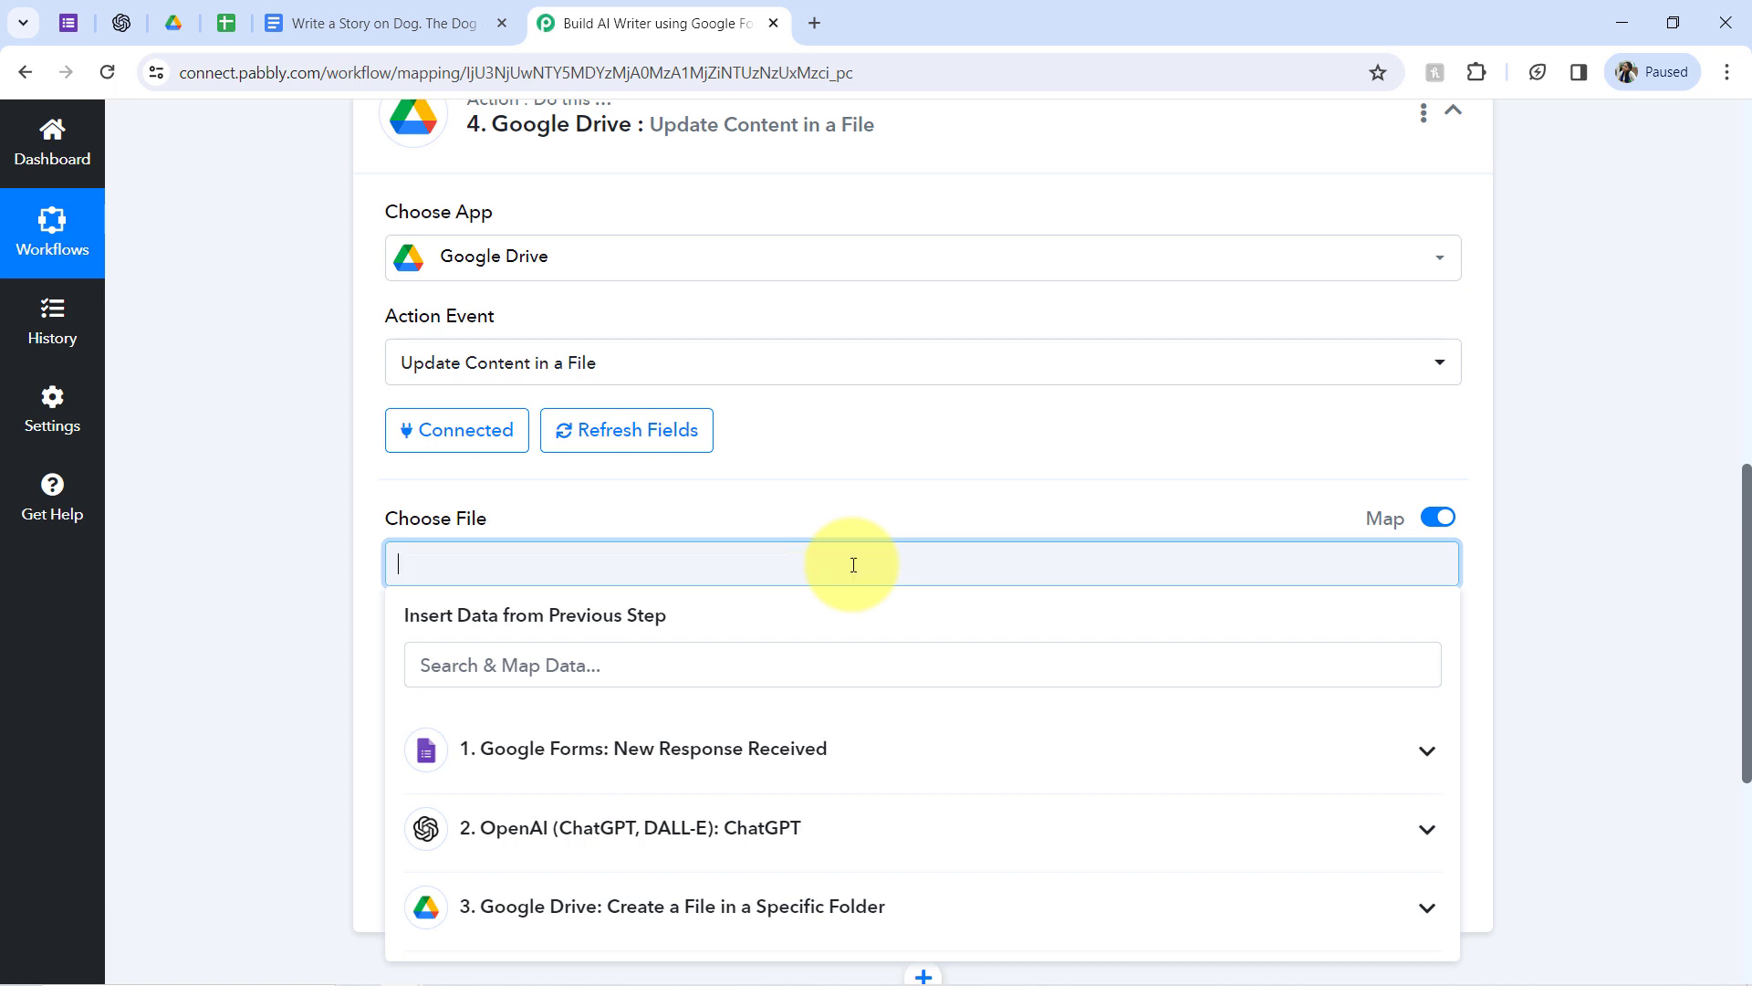
left_click(355, 568)
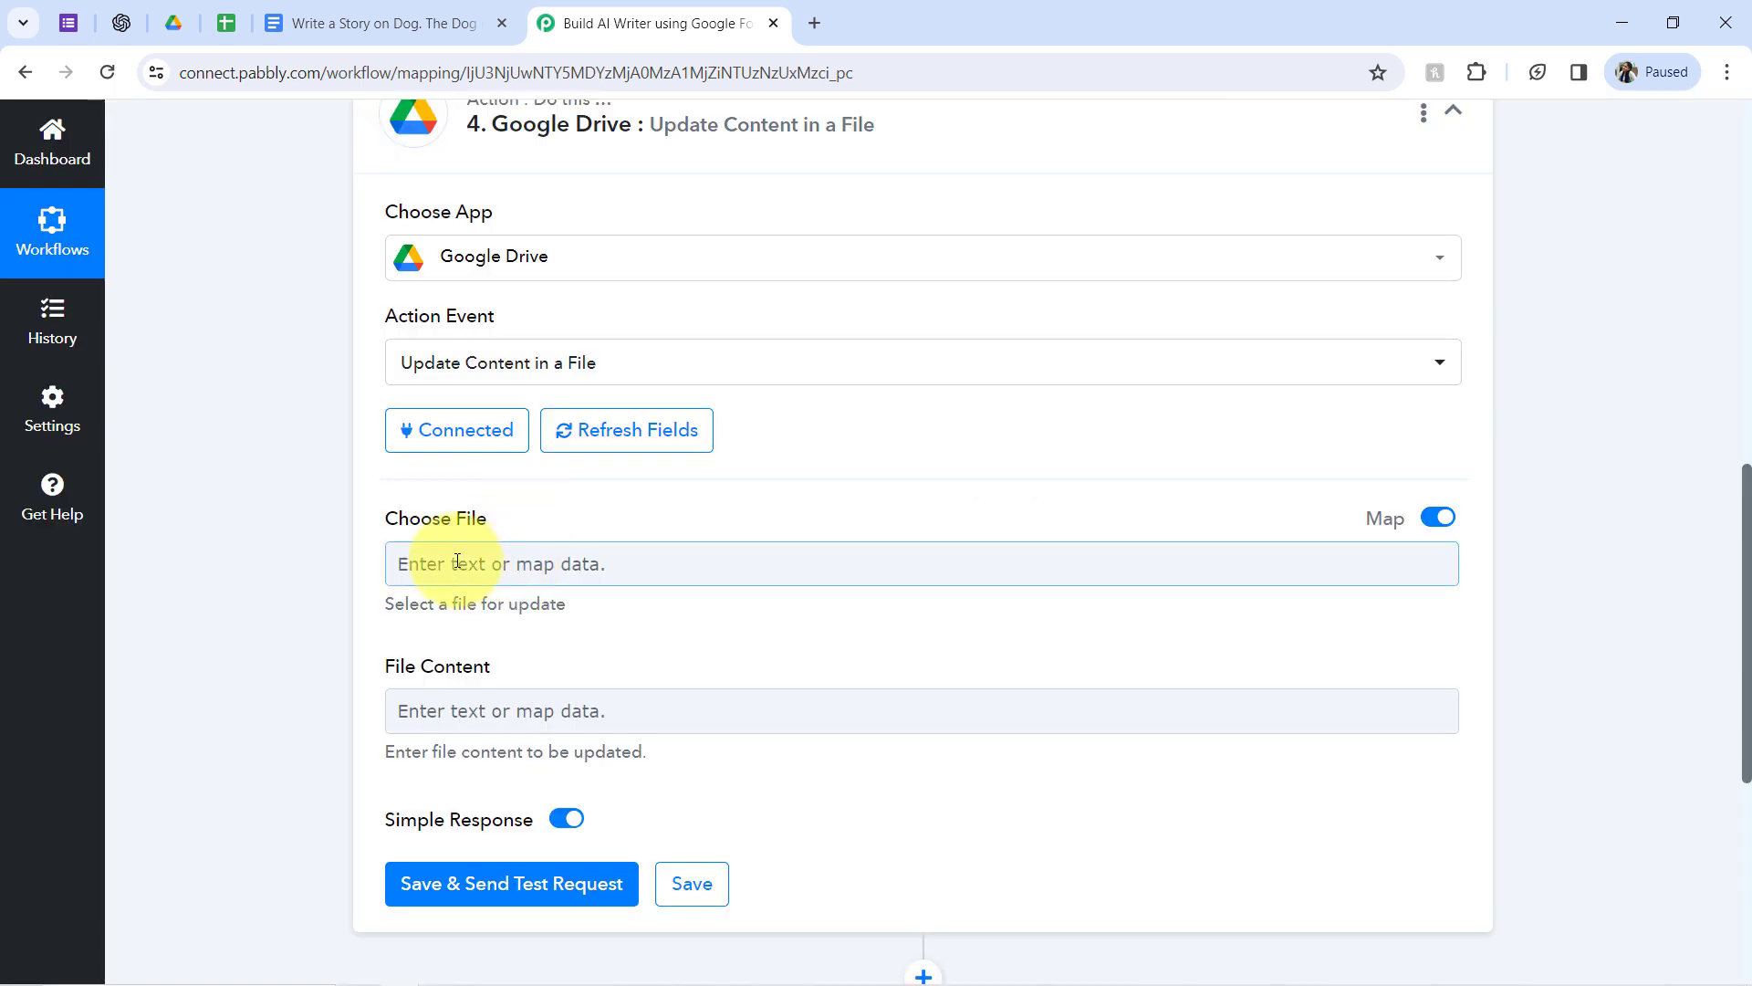
left_click(457, 561)
left_click_drag(1744, 532, 1744, 614)
left_click(733, 696)
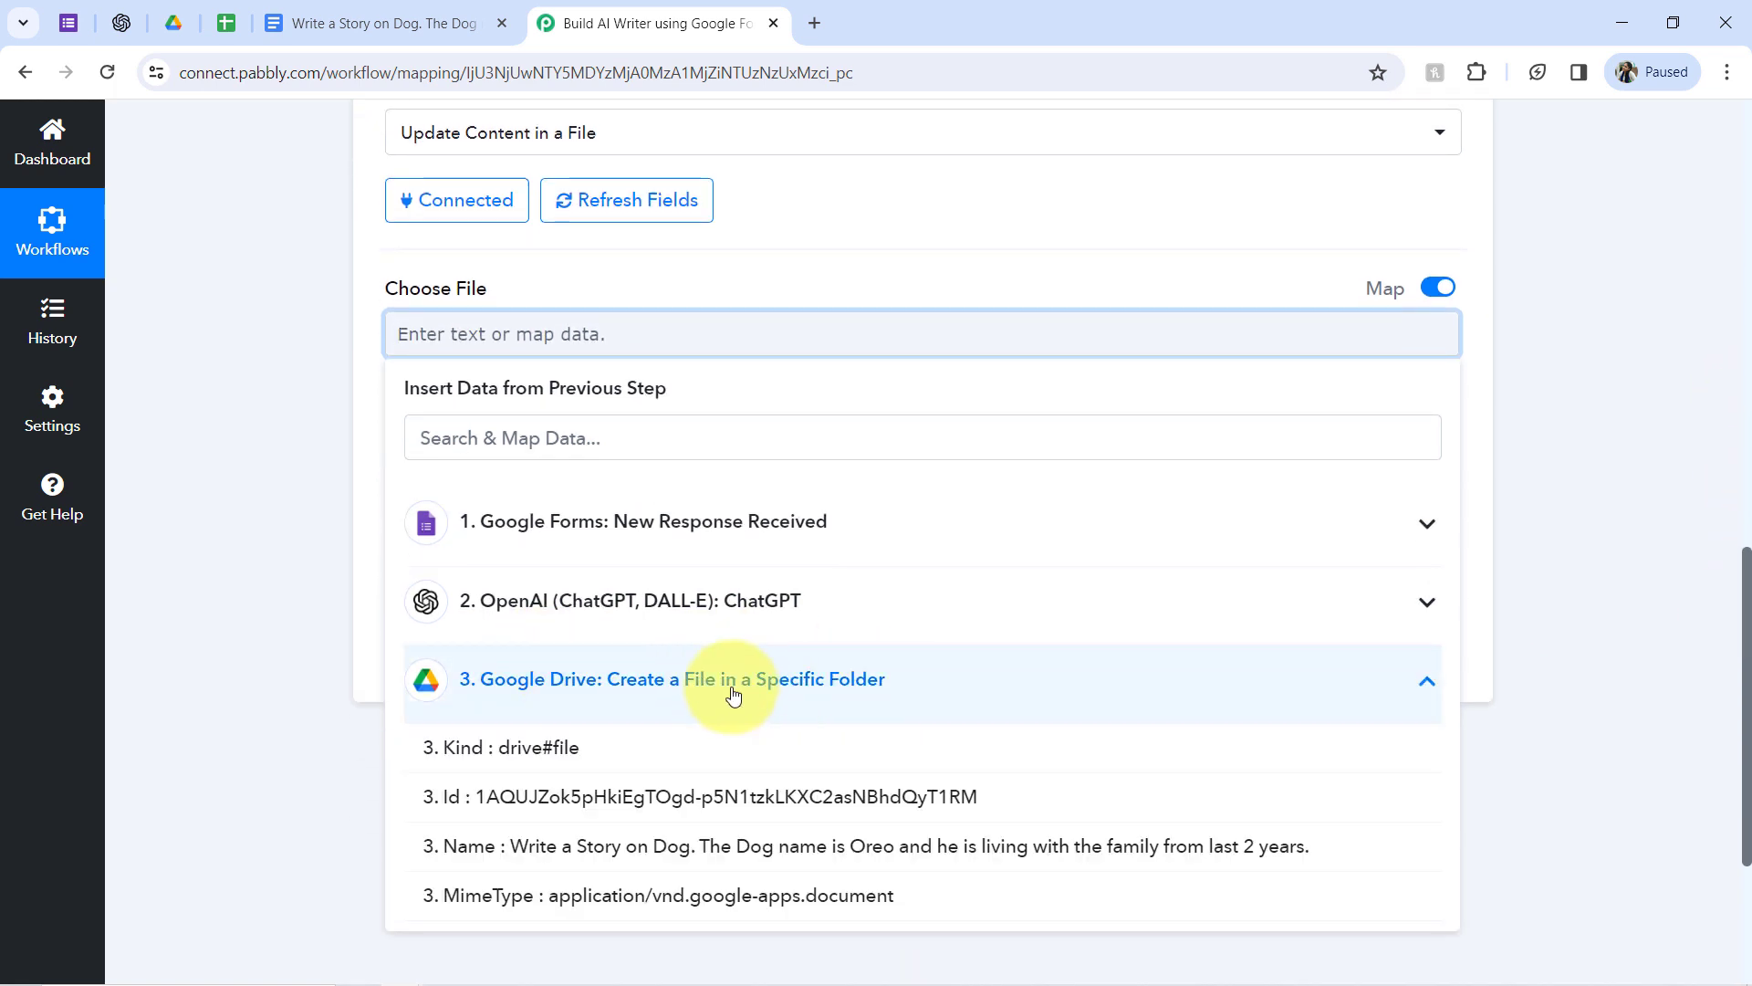
left_click(605, 803)
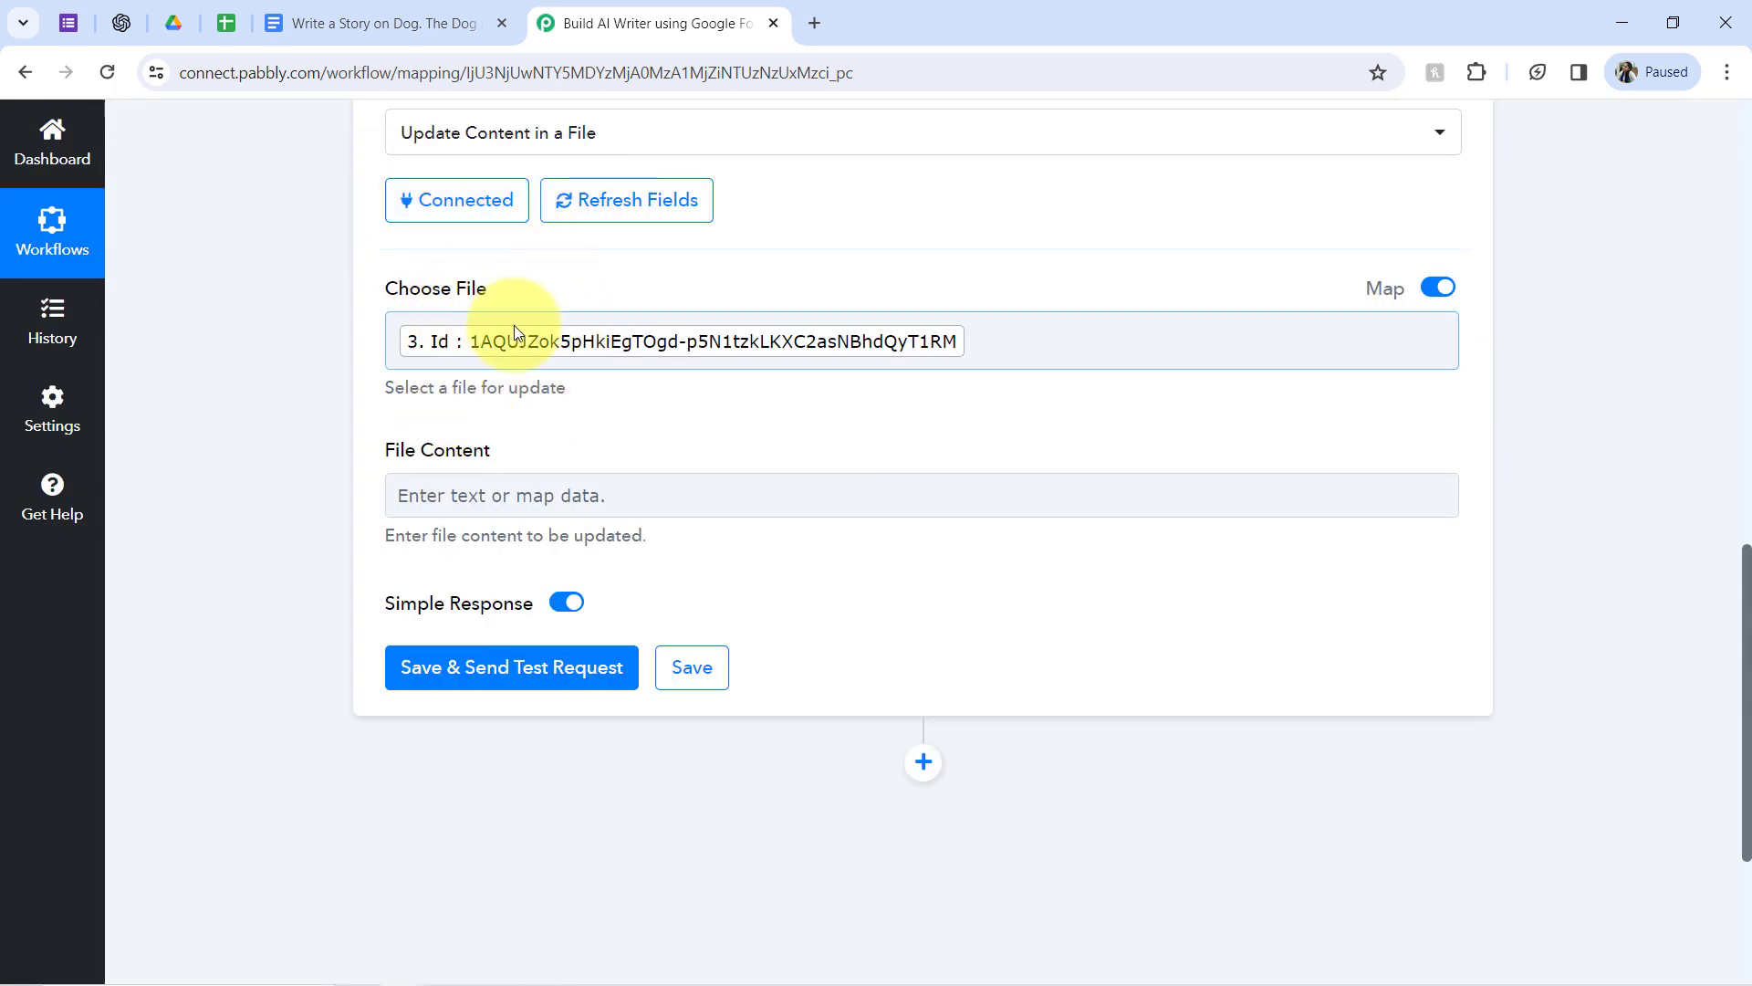
Map the OpenAI response's "Choices 0 Message Content" into the file content, dismissing the low battery notice
left_click(439, 505)
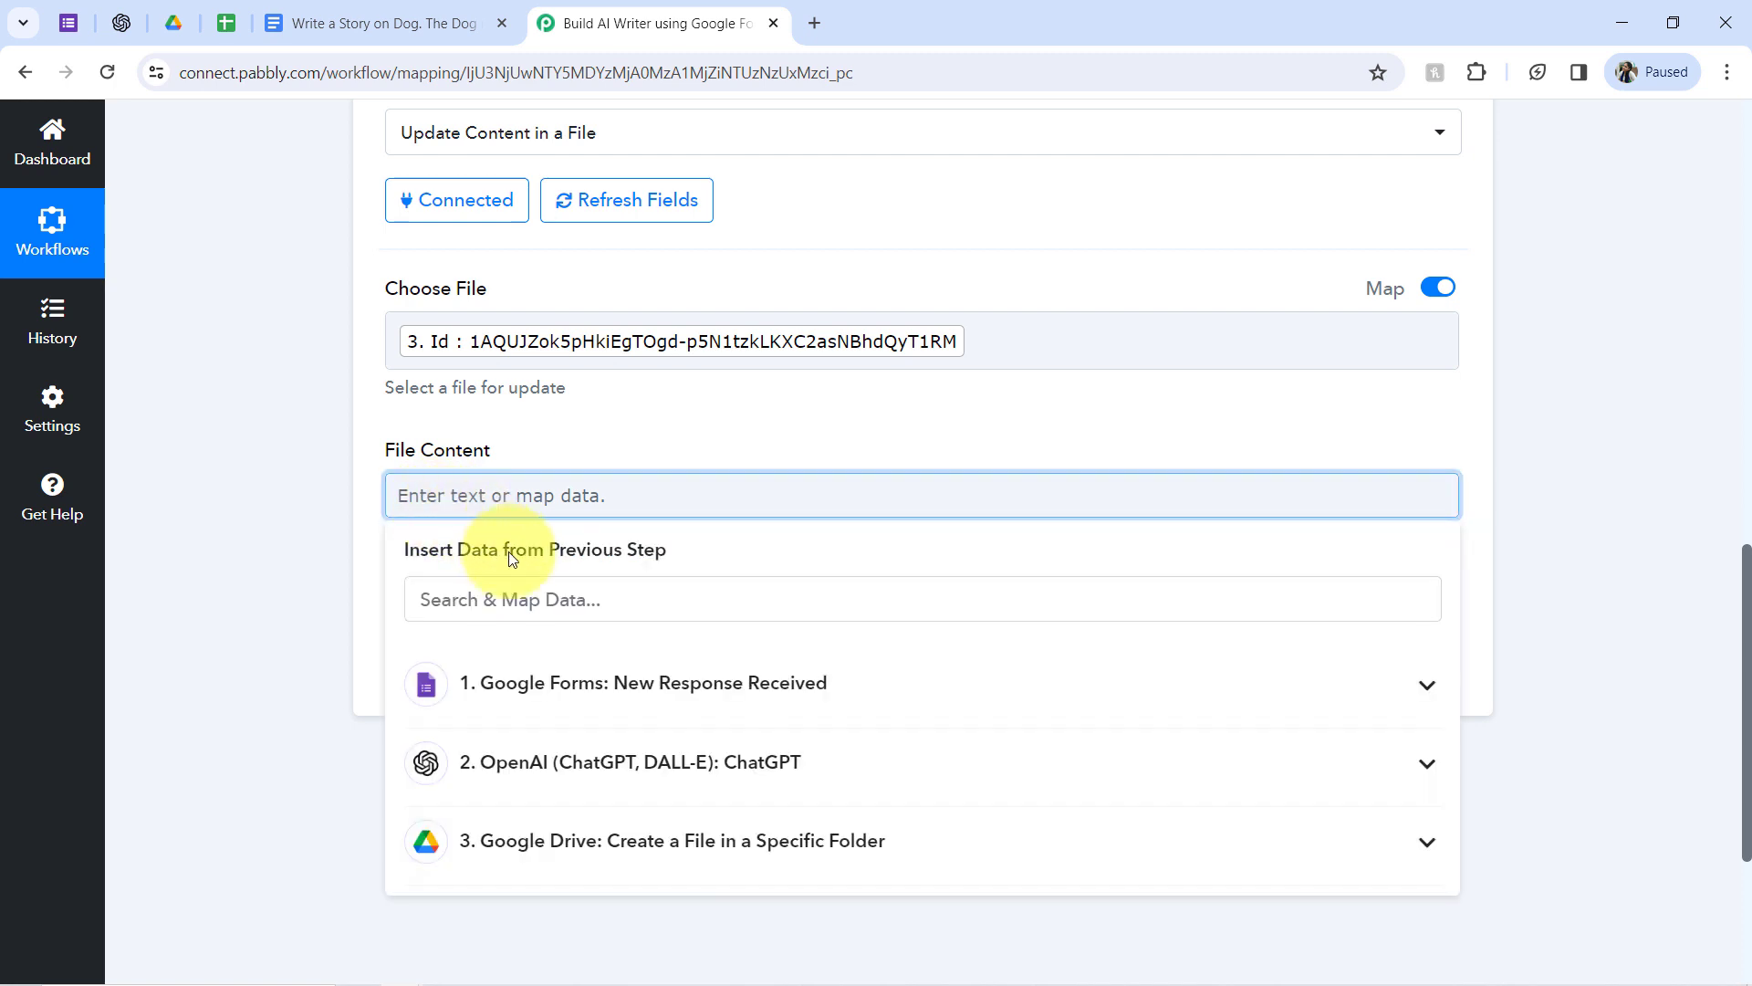
left_click(656, 769)
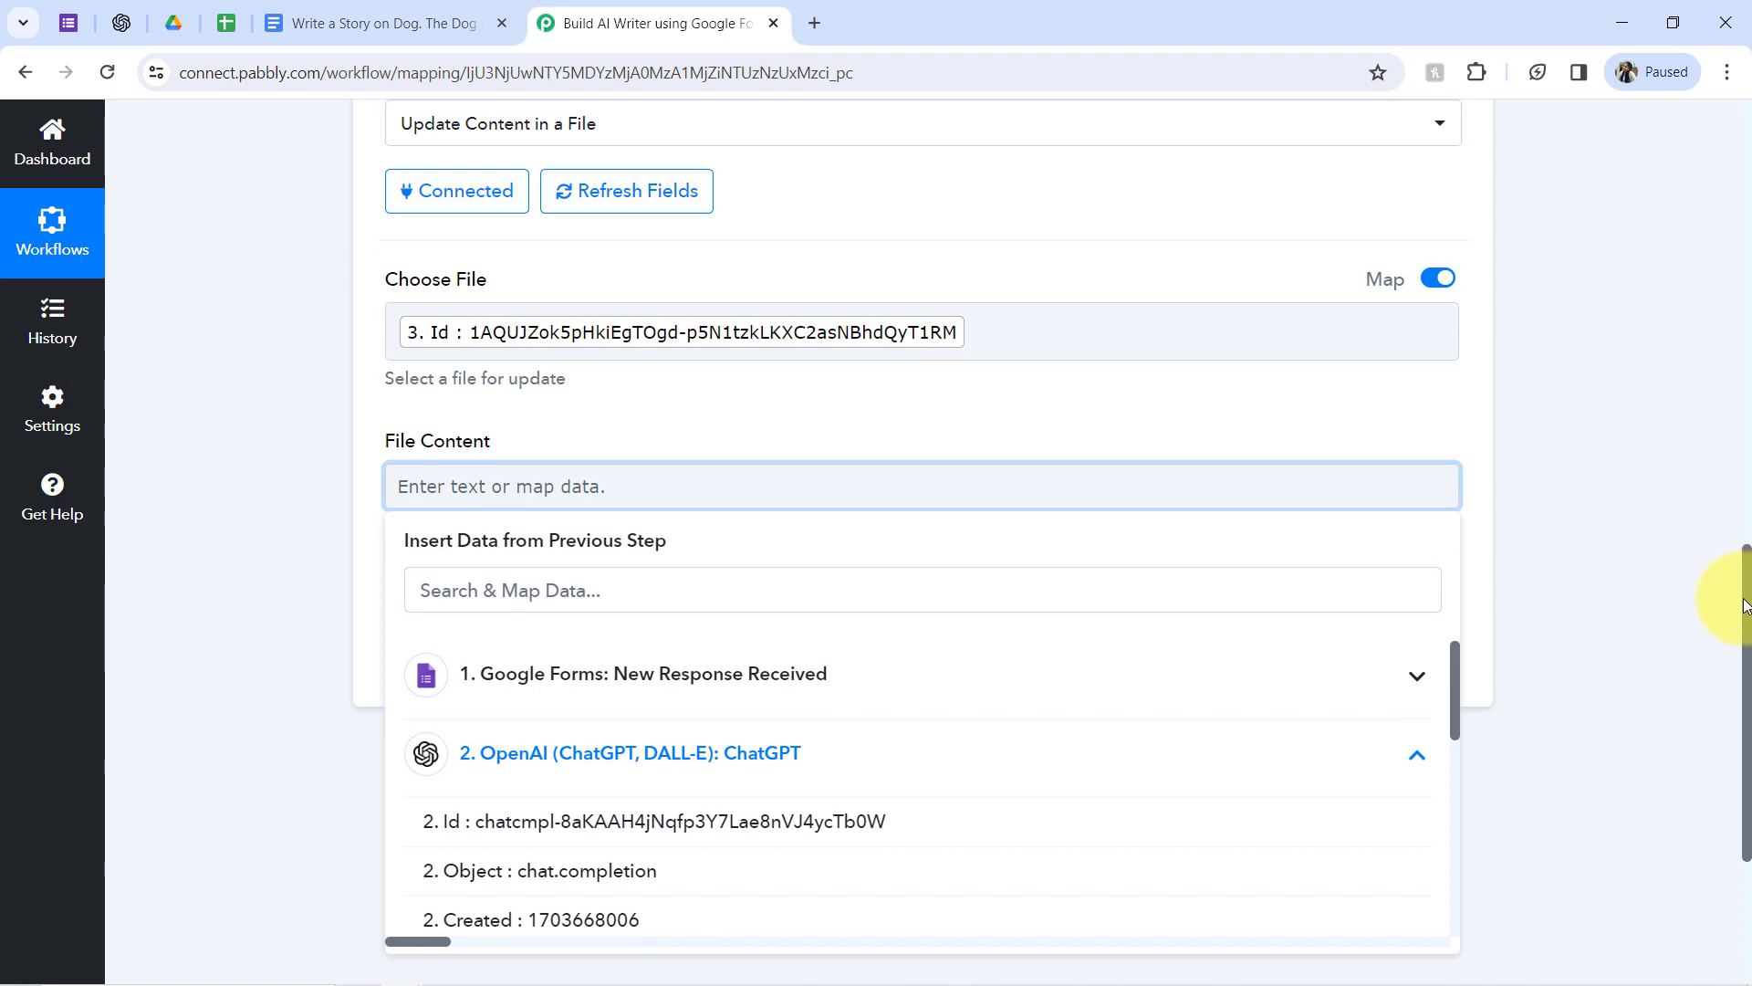
scroll(1725, 594, "down", 2)
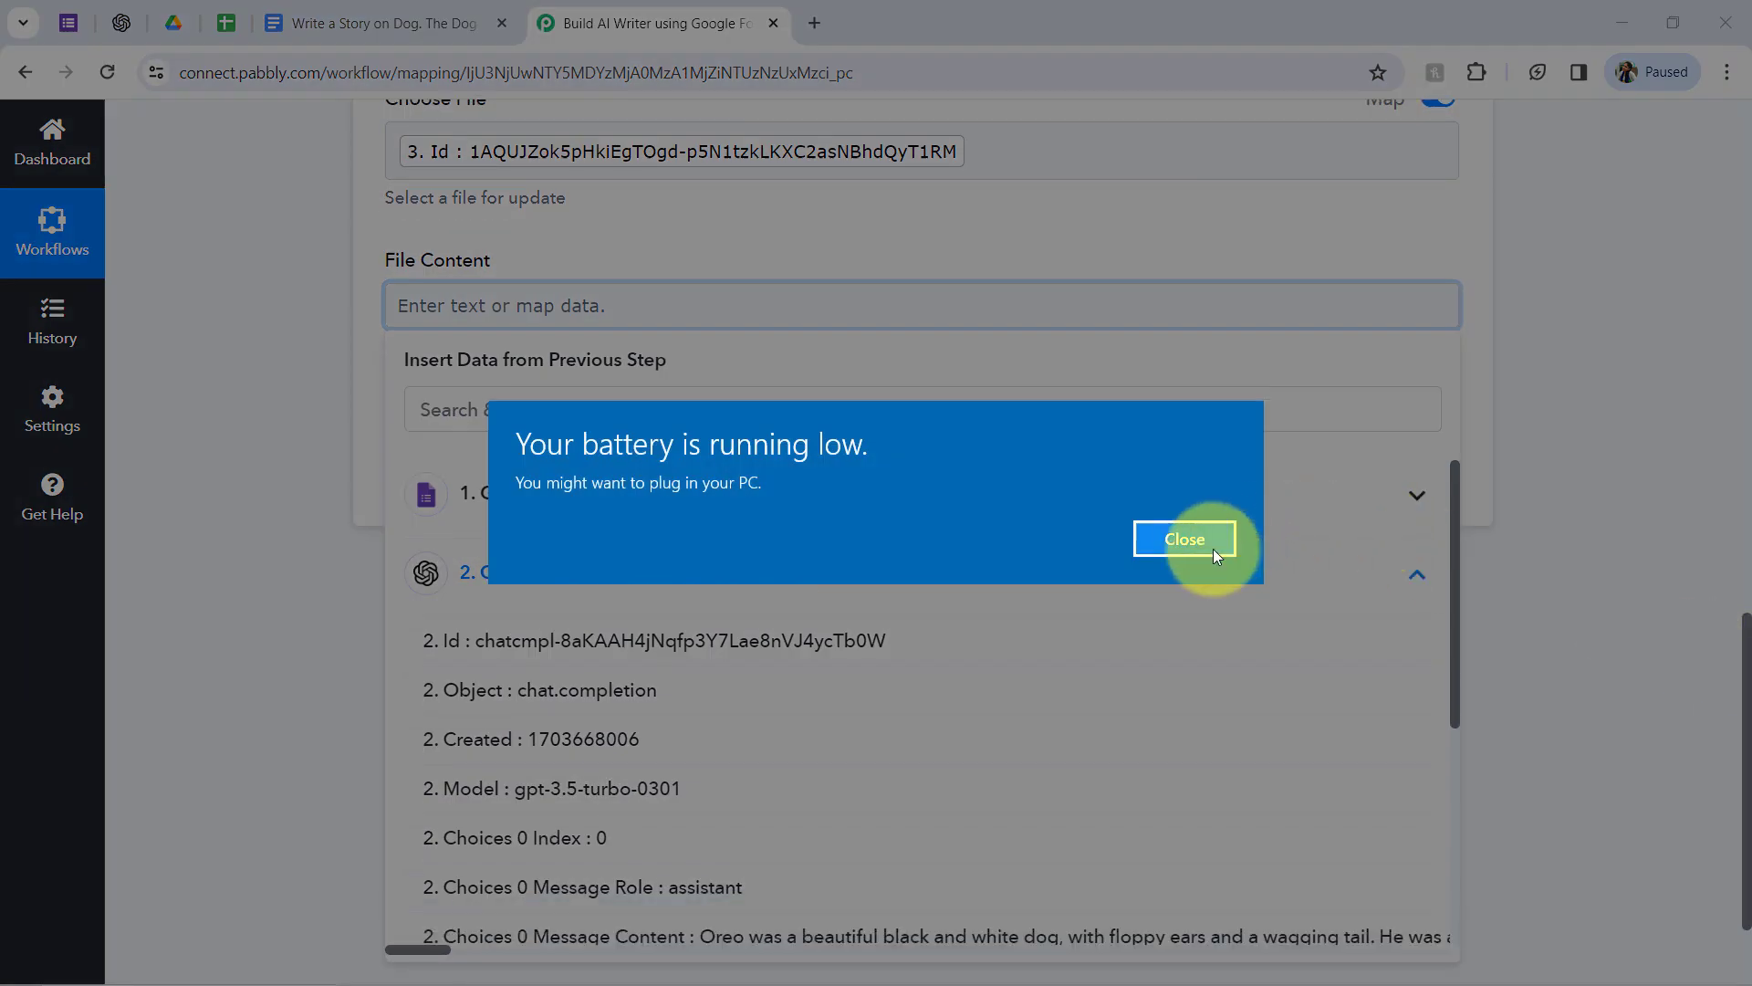
left_click(1162, 536)
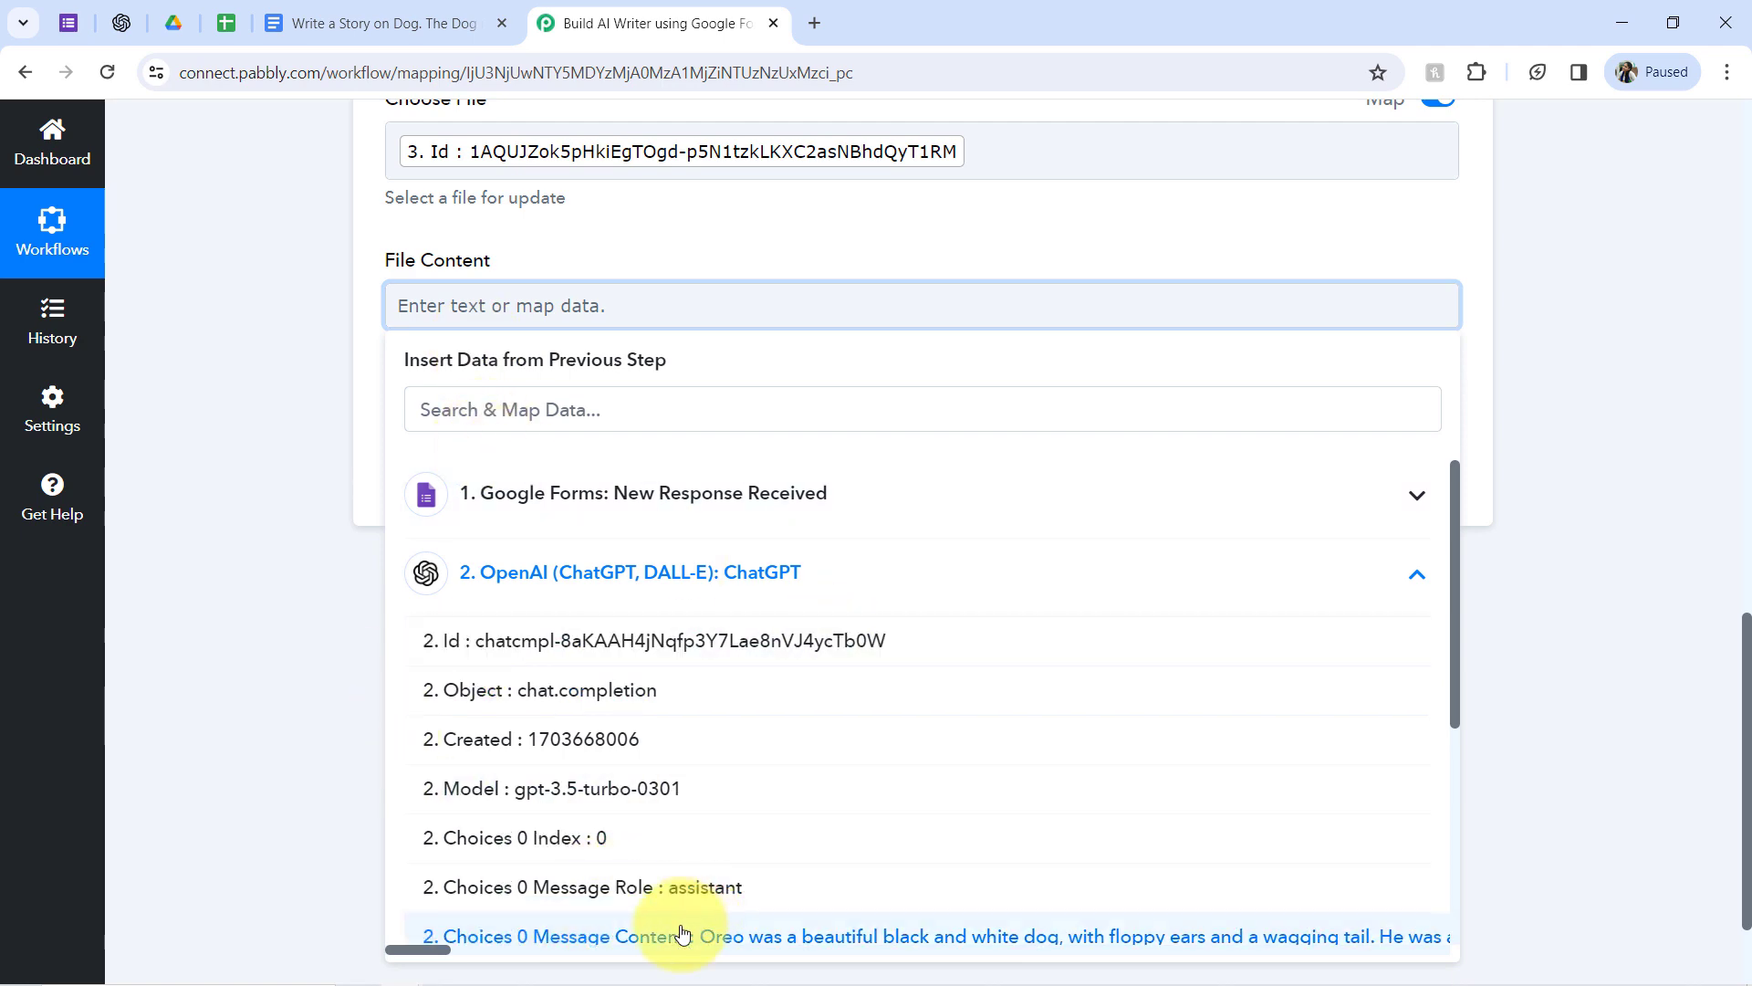
left_click(737, 936)
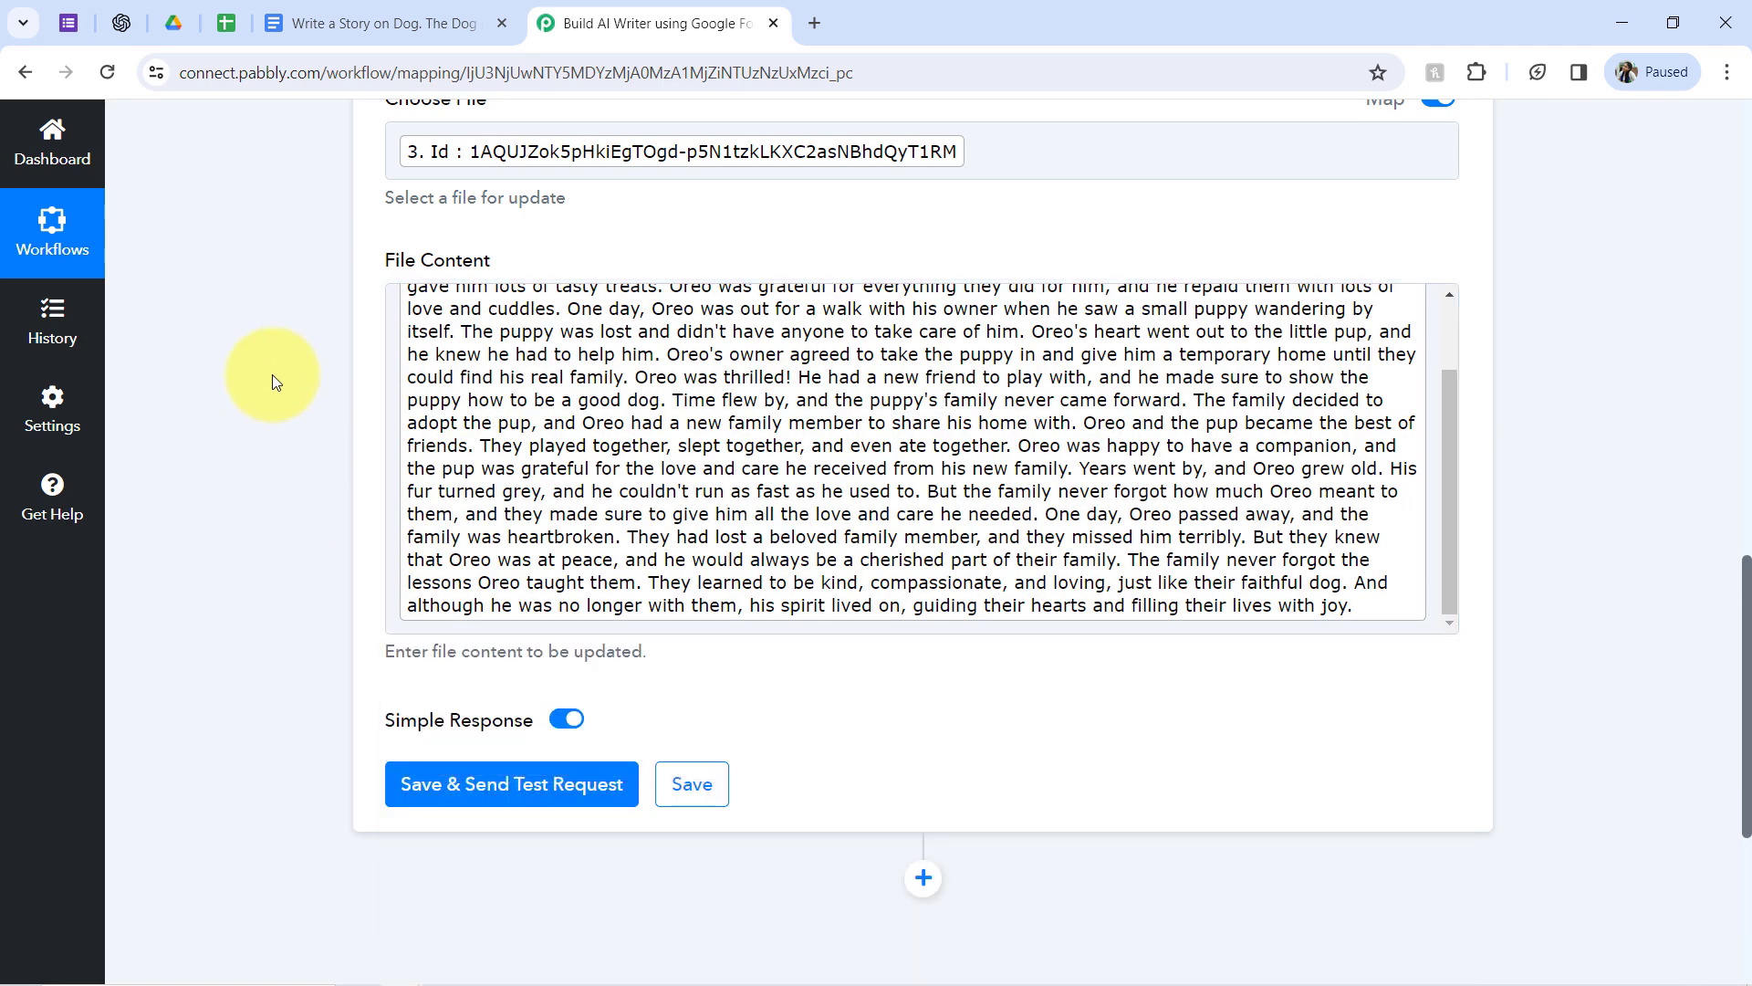
Save and test the fourth step's content update, check the story text in the Oreo document, and close the document
left_click(447, 778)
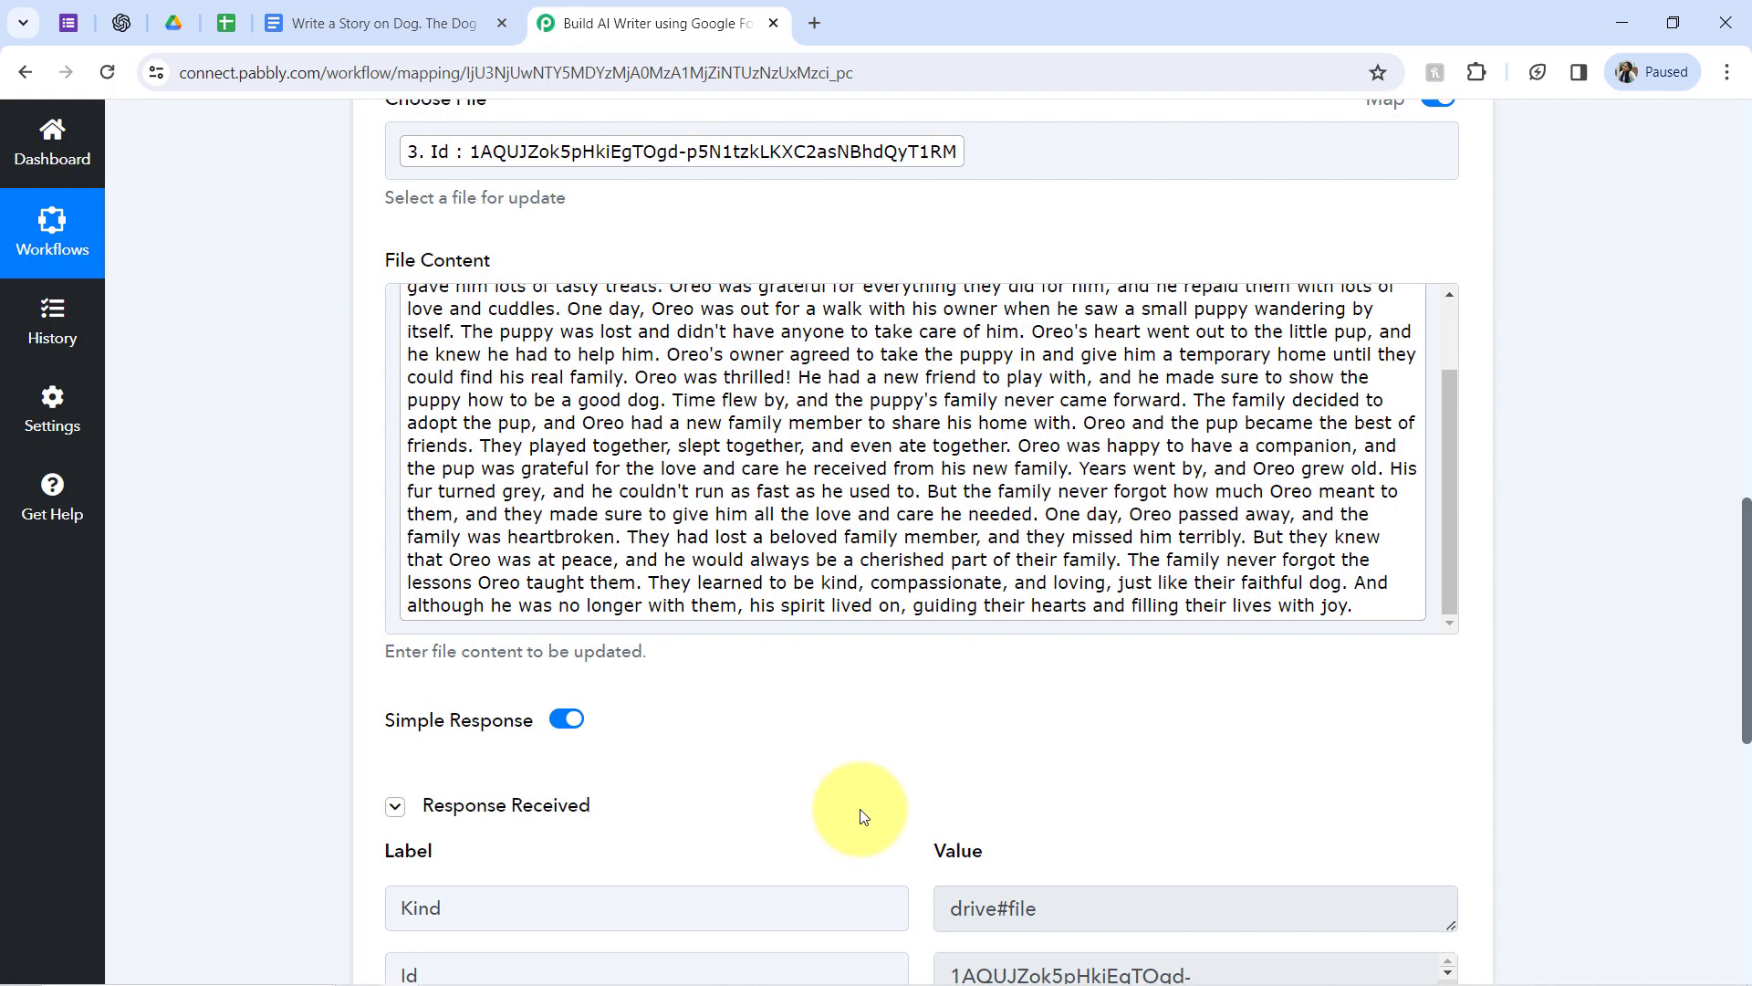
left_click(320, 20)
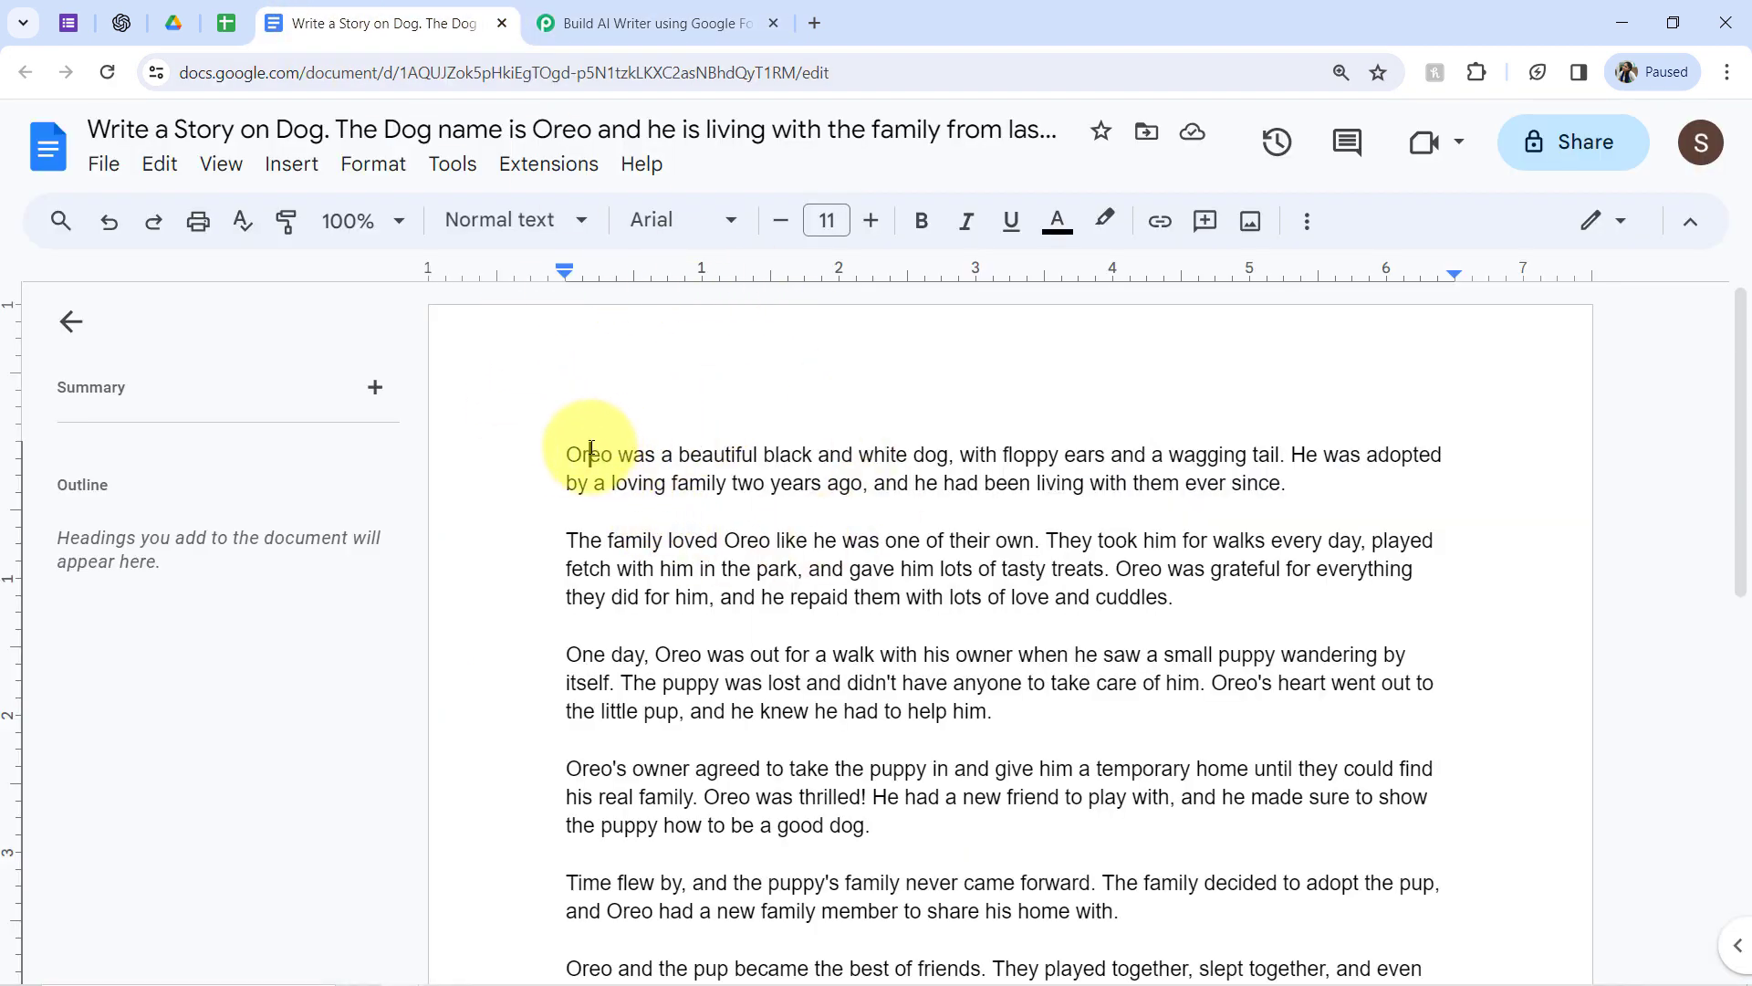
left_click_drag(592, 453, 981, 734)
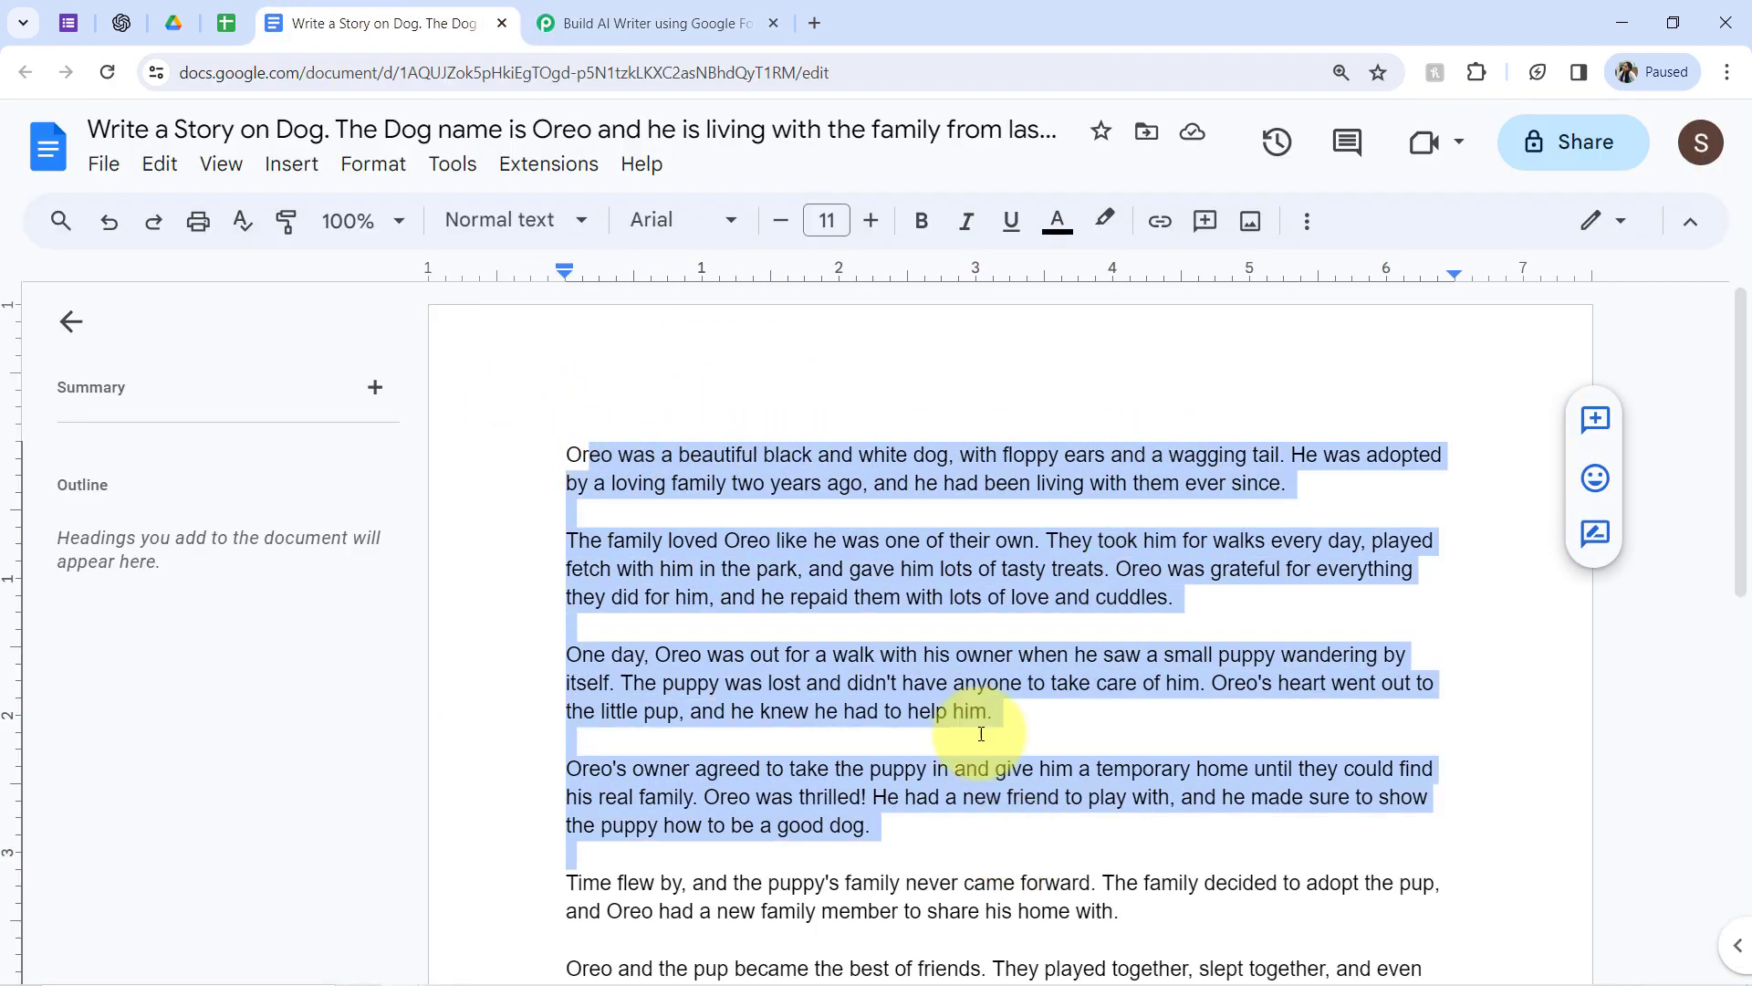
left_click(922, 597)
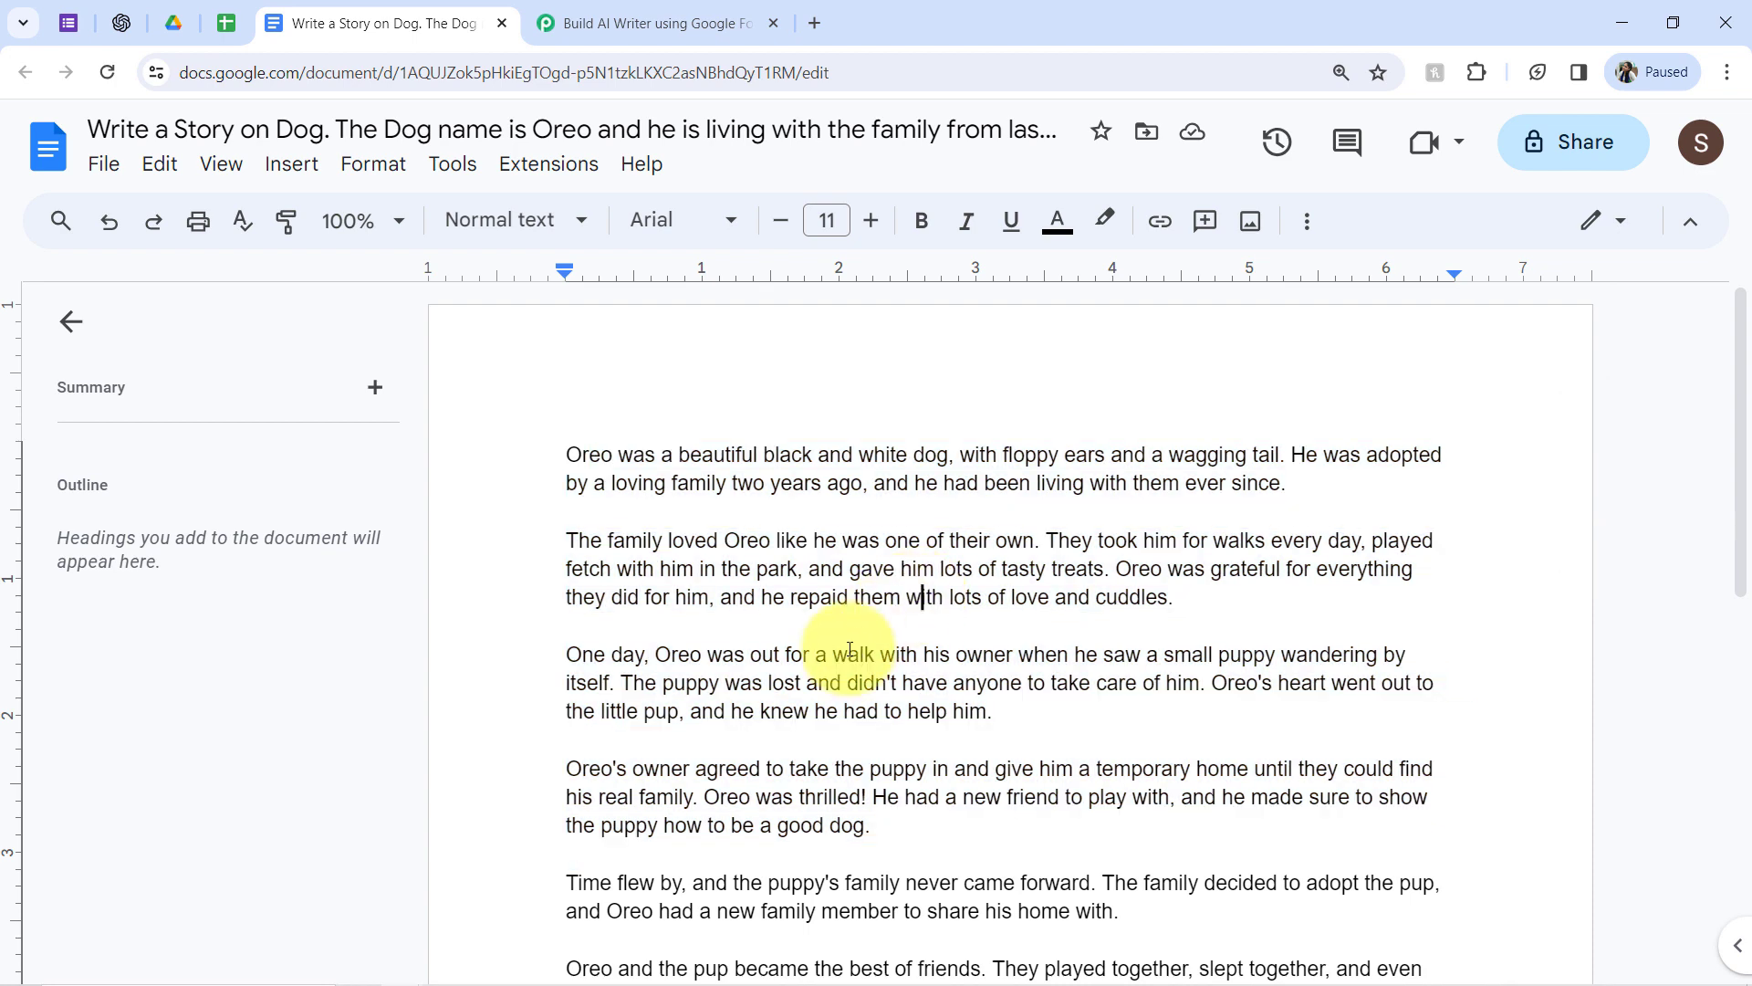
left_click(502, 24)
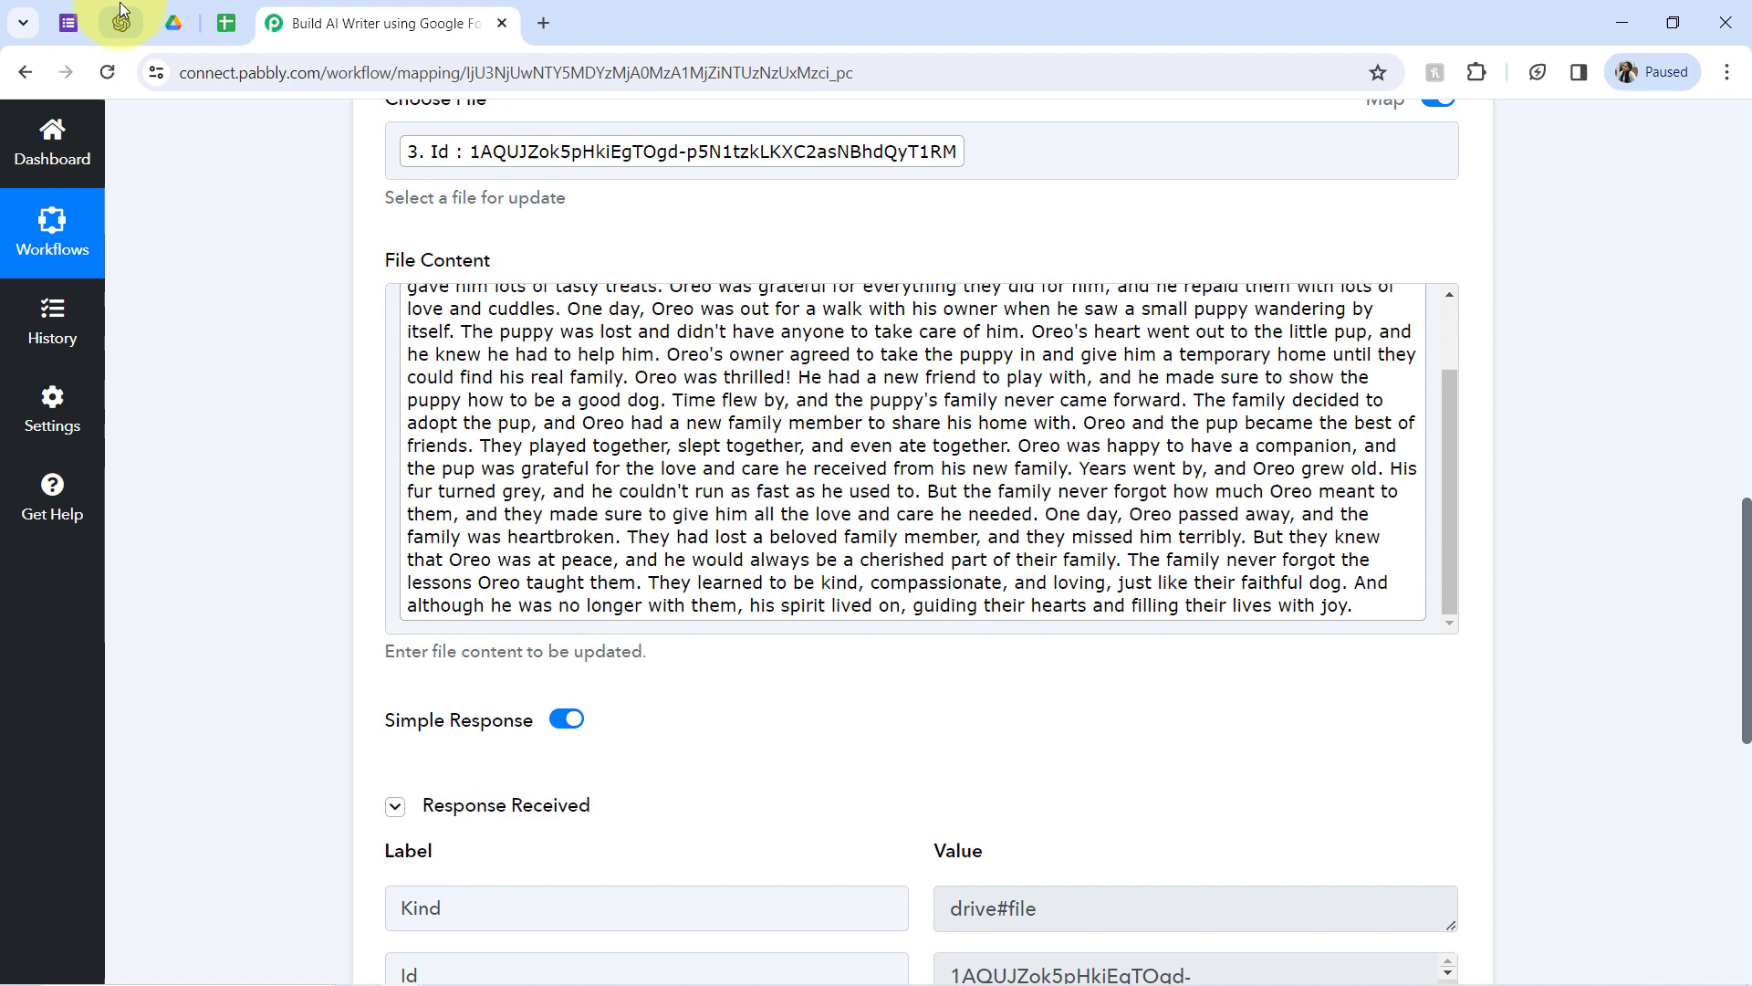
Review the AI Writer Form, the workflow's steps and the documents in the All Articles folder
left_click(68, 24)
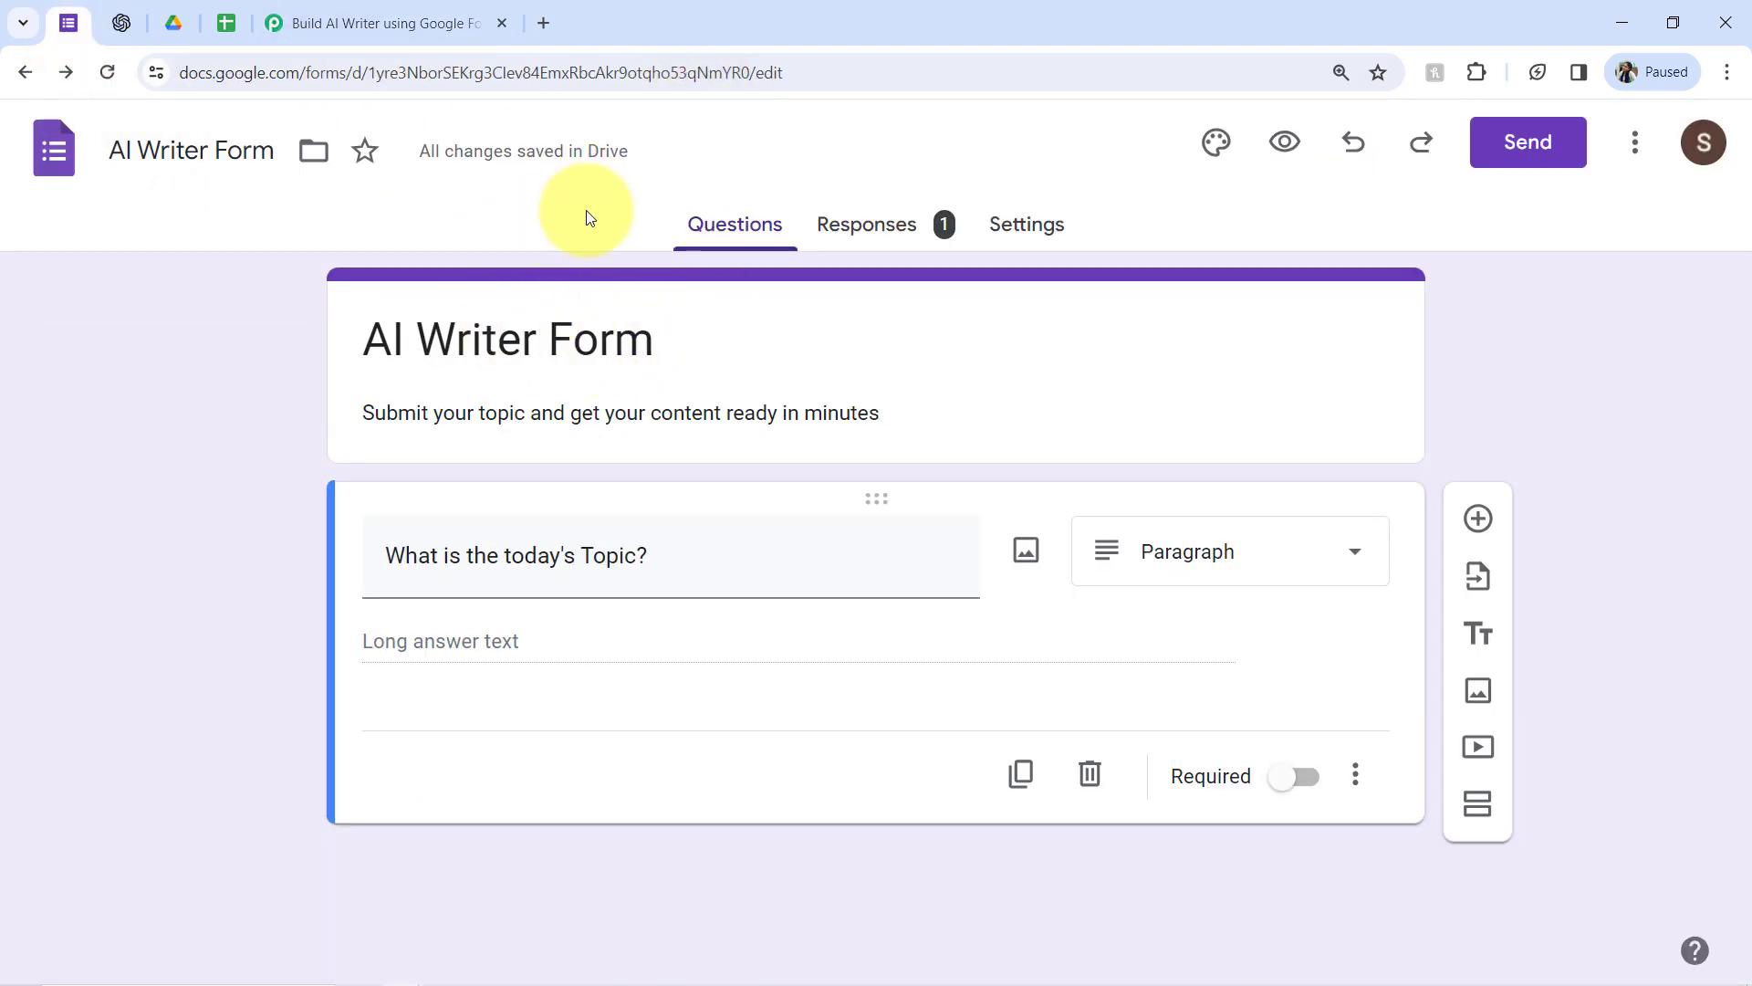
left_click(394, 17)
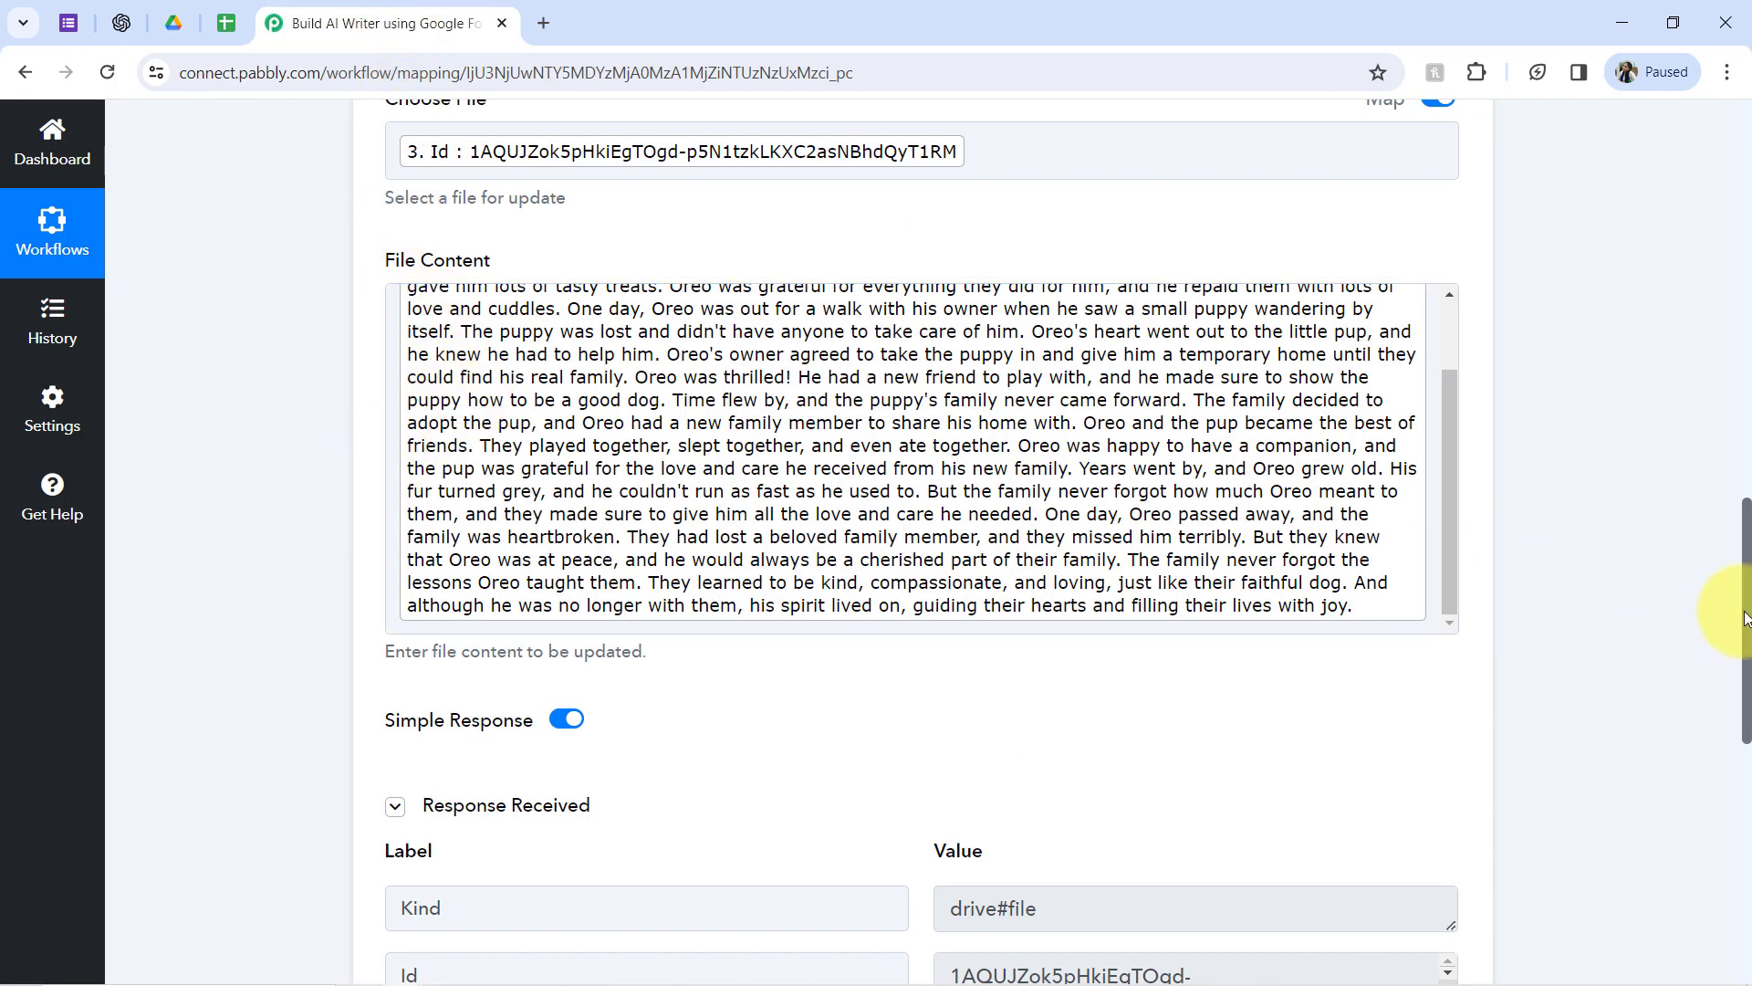
left_click_drag(1748, 428, 1705, 106)
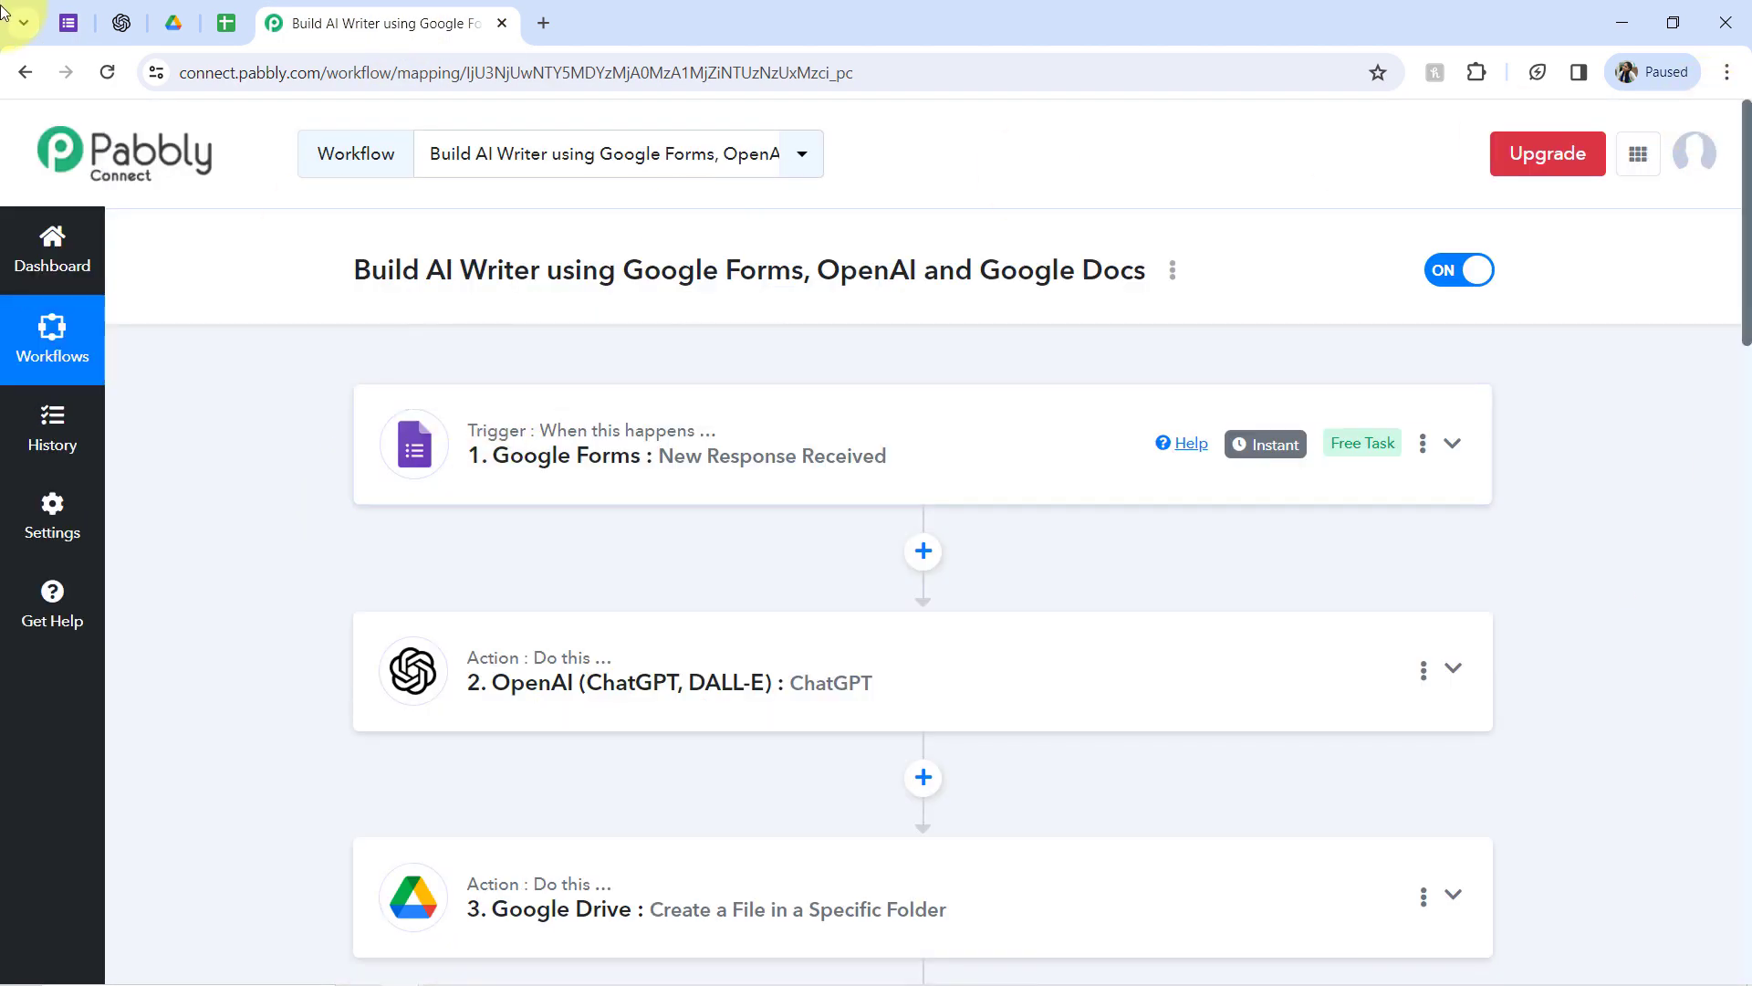
left_click(68, 25)
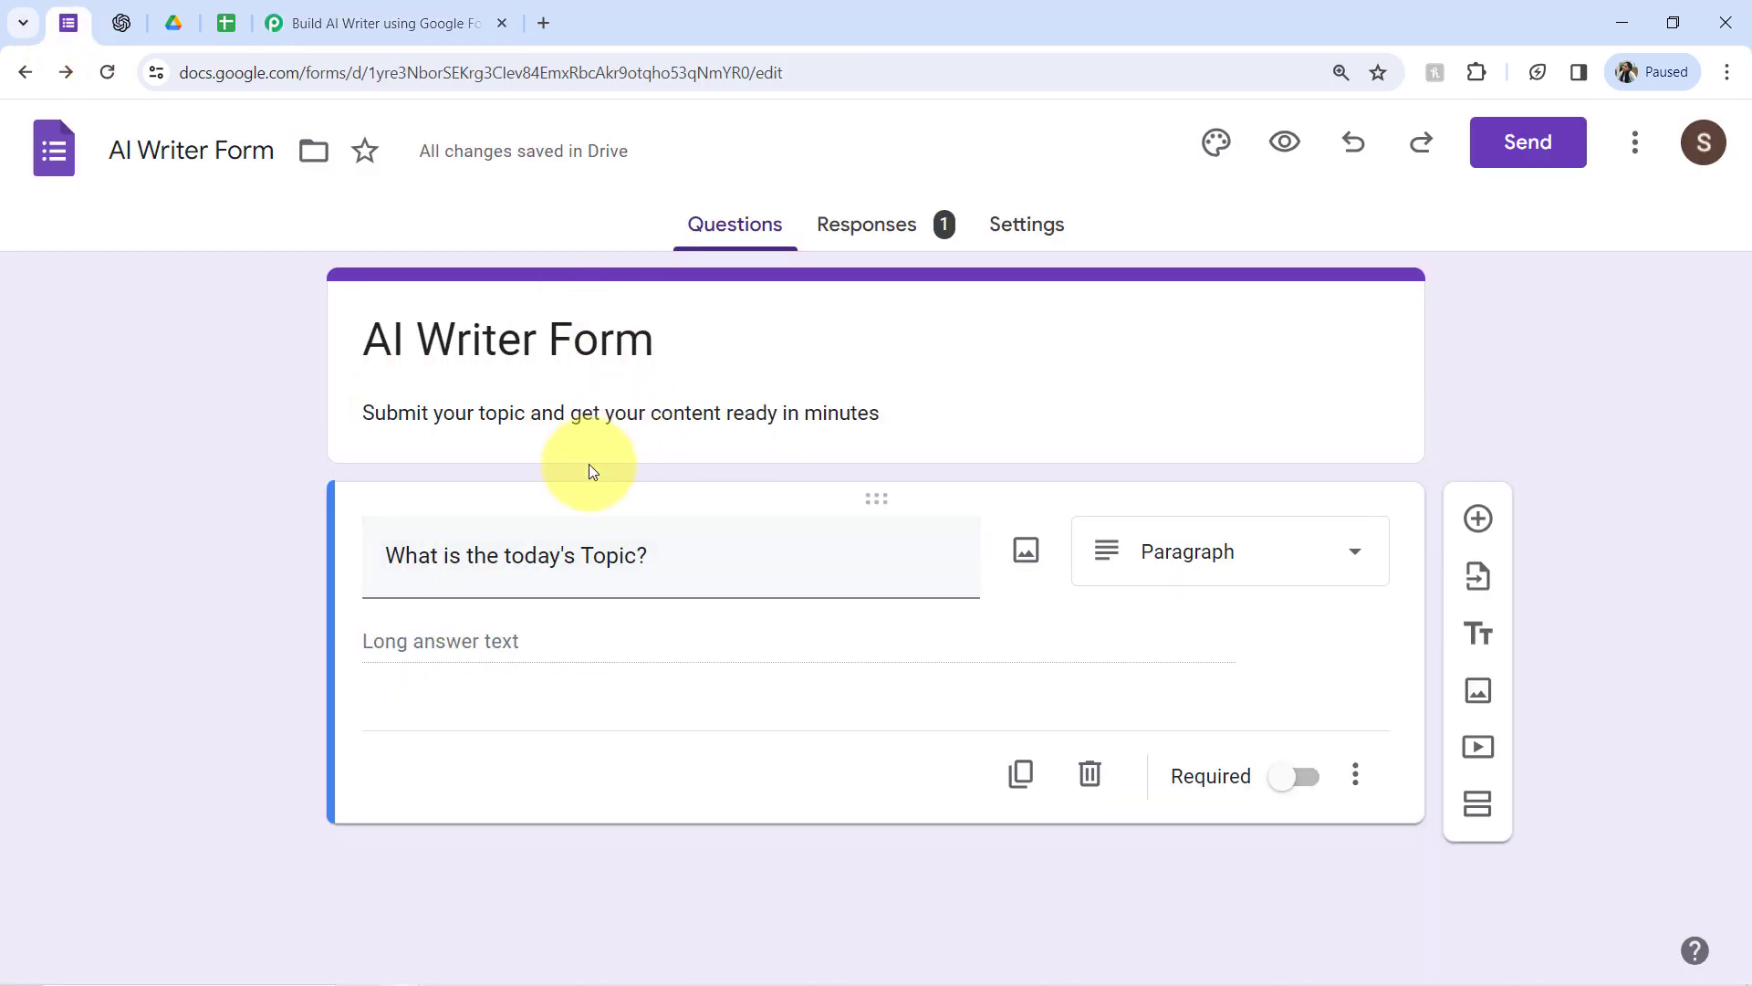
left_click(171, 23)
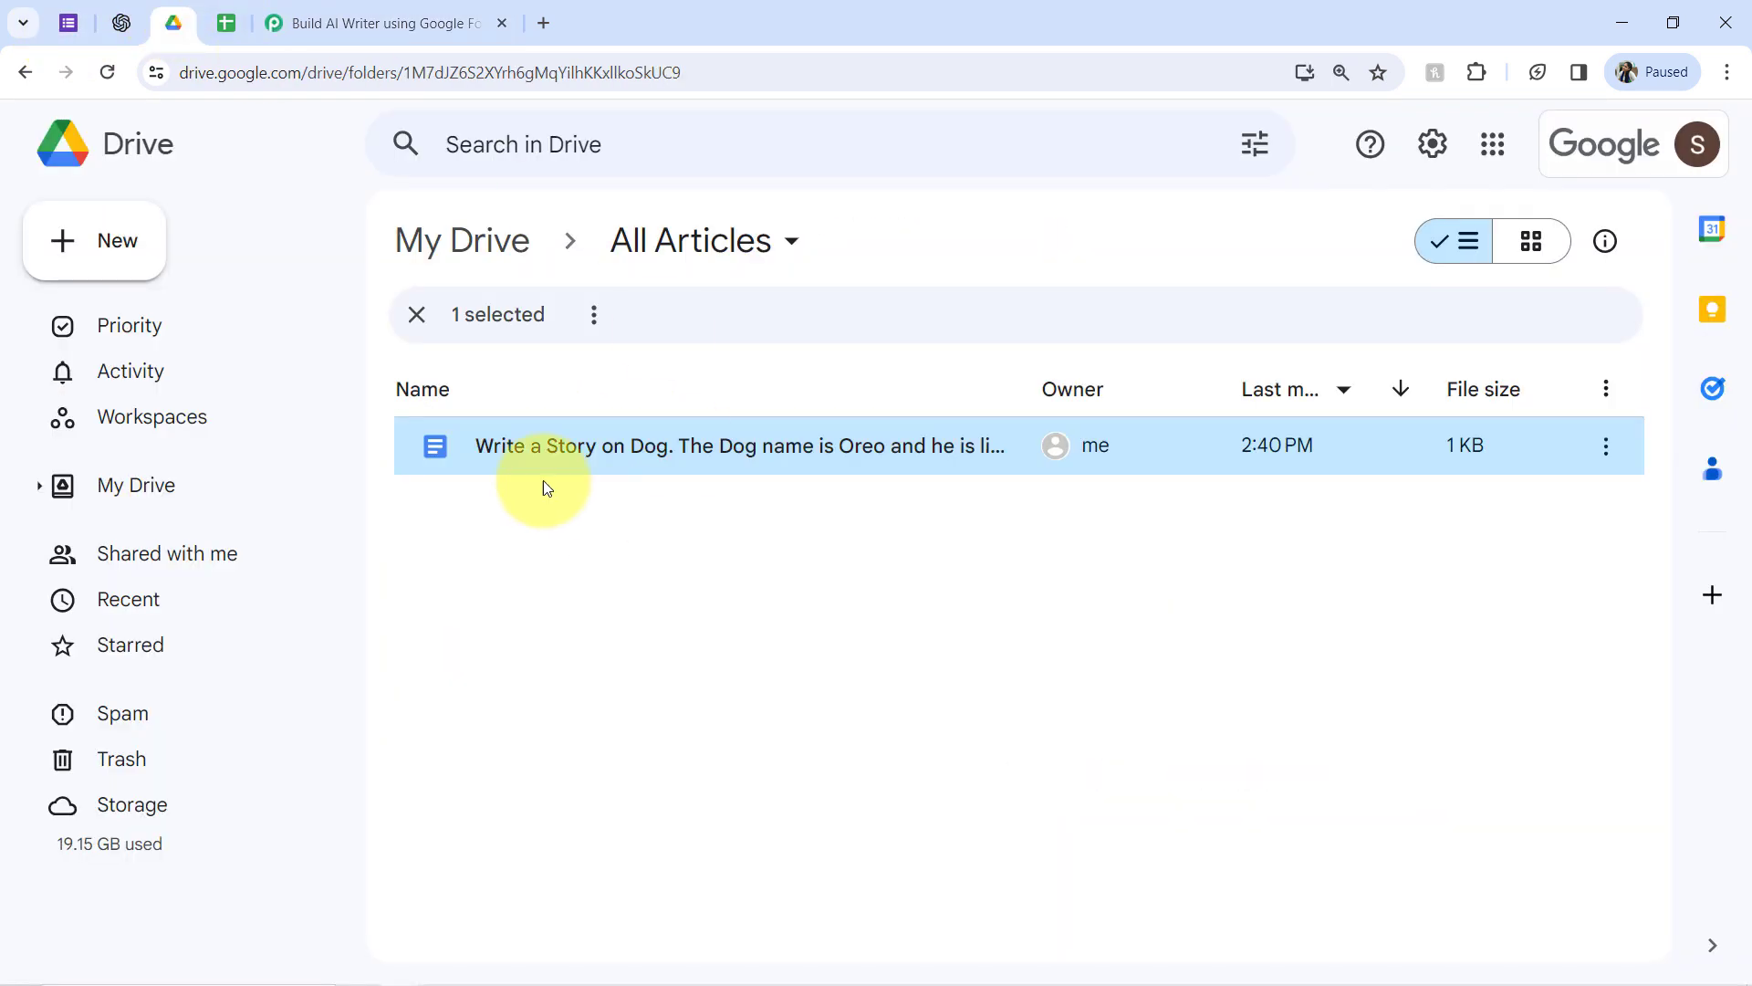
left_click(535, 605)
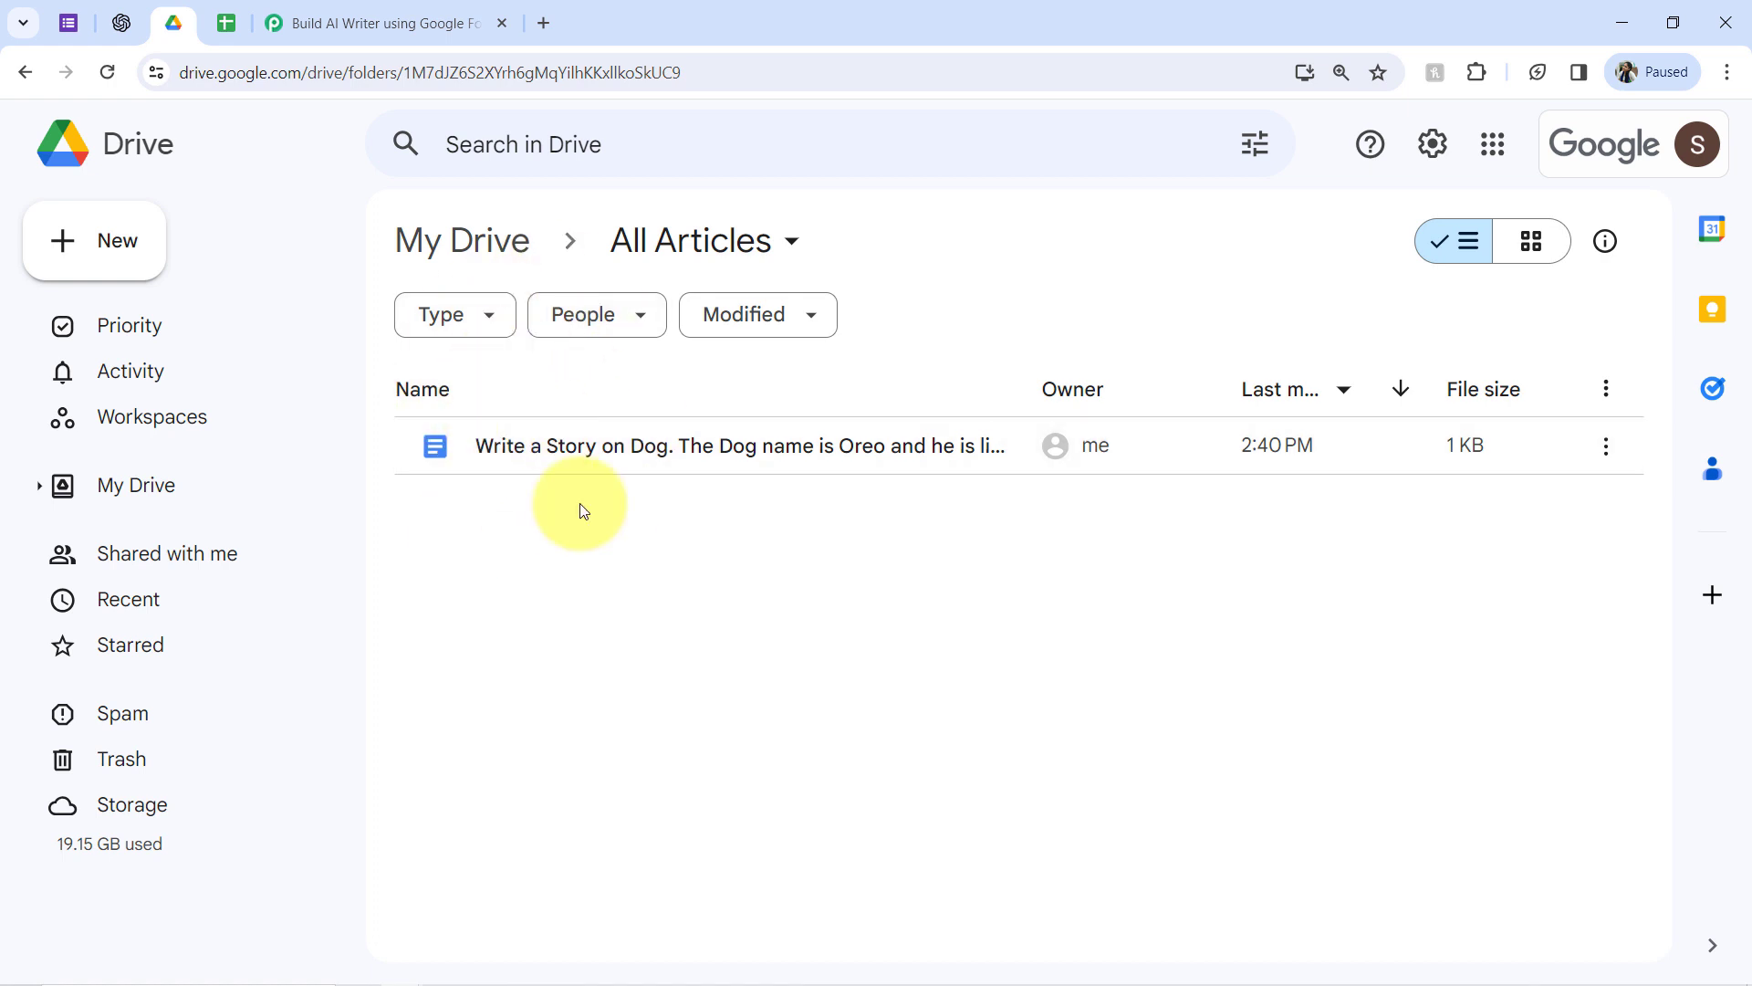
Enable Send On Event for Pabbly Connect Webhooks in the AI Writer Form (Responses) spreadsheet
left_click(228, 22)
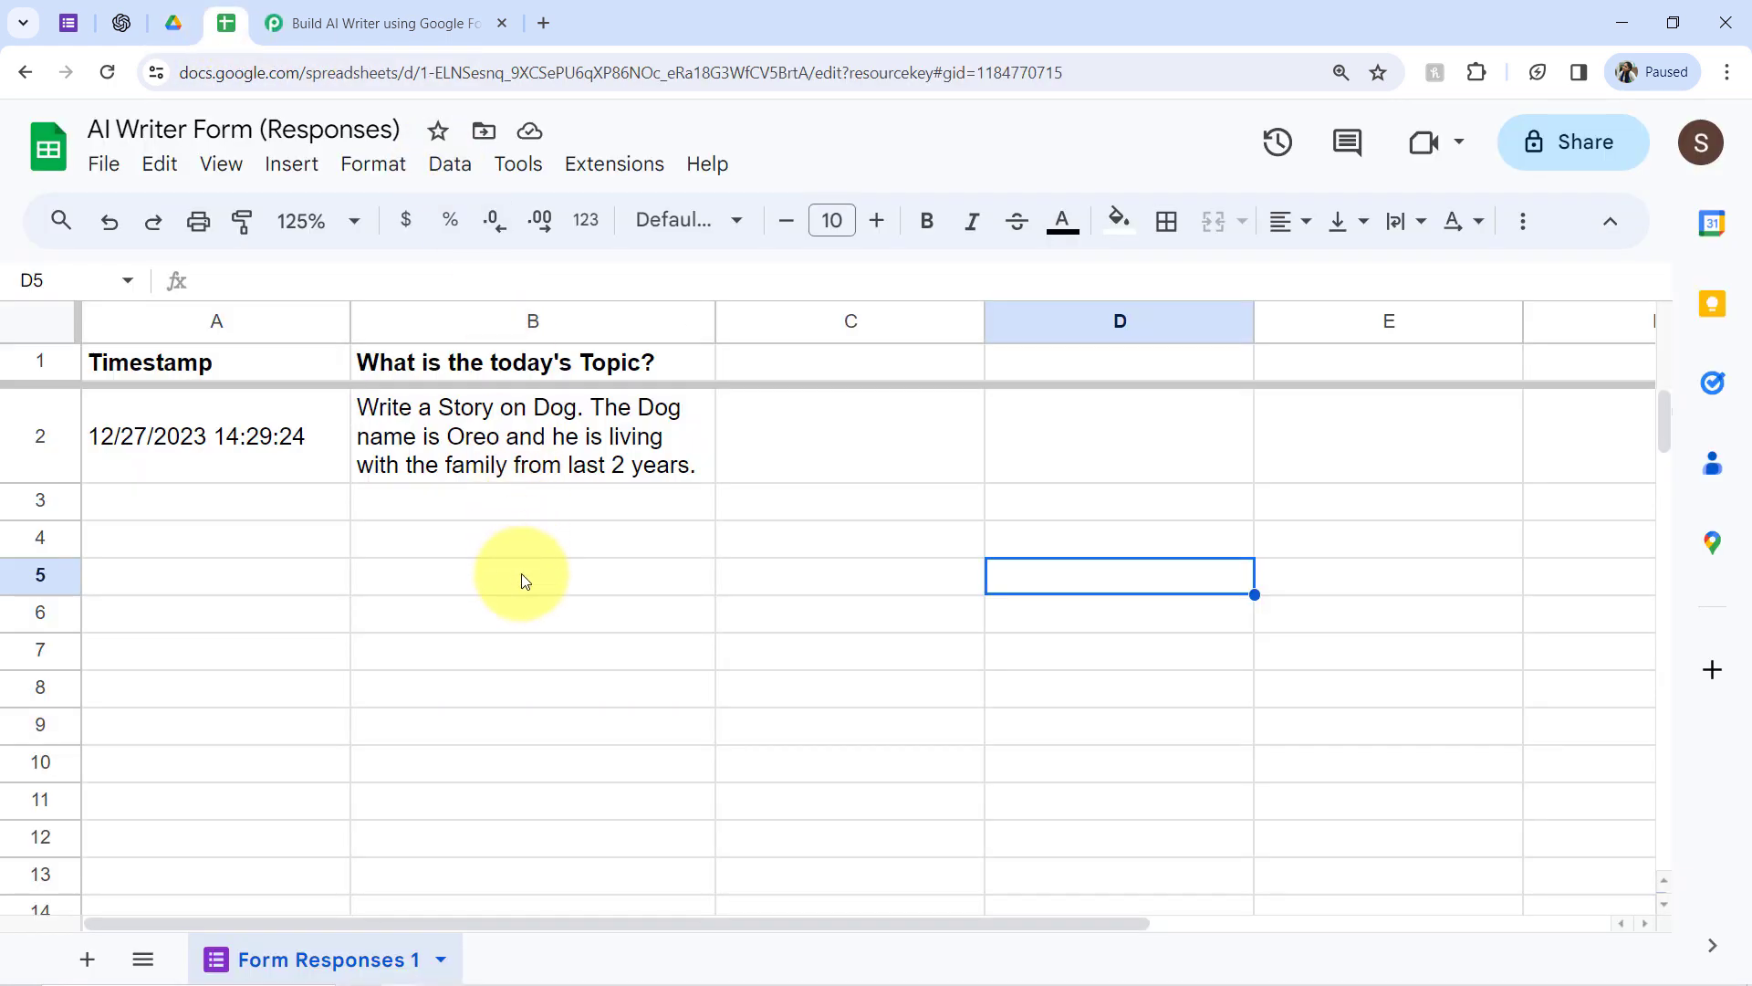
left_click(524, 577)
left_click(597, 161)
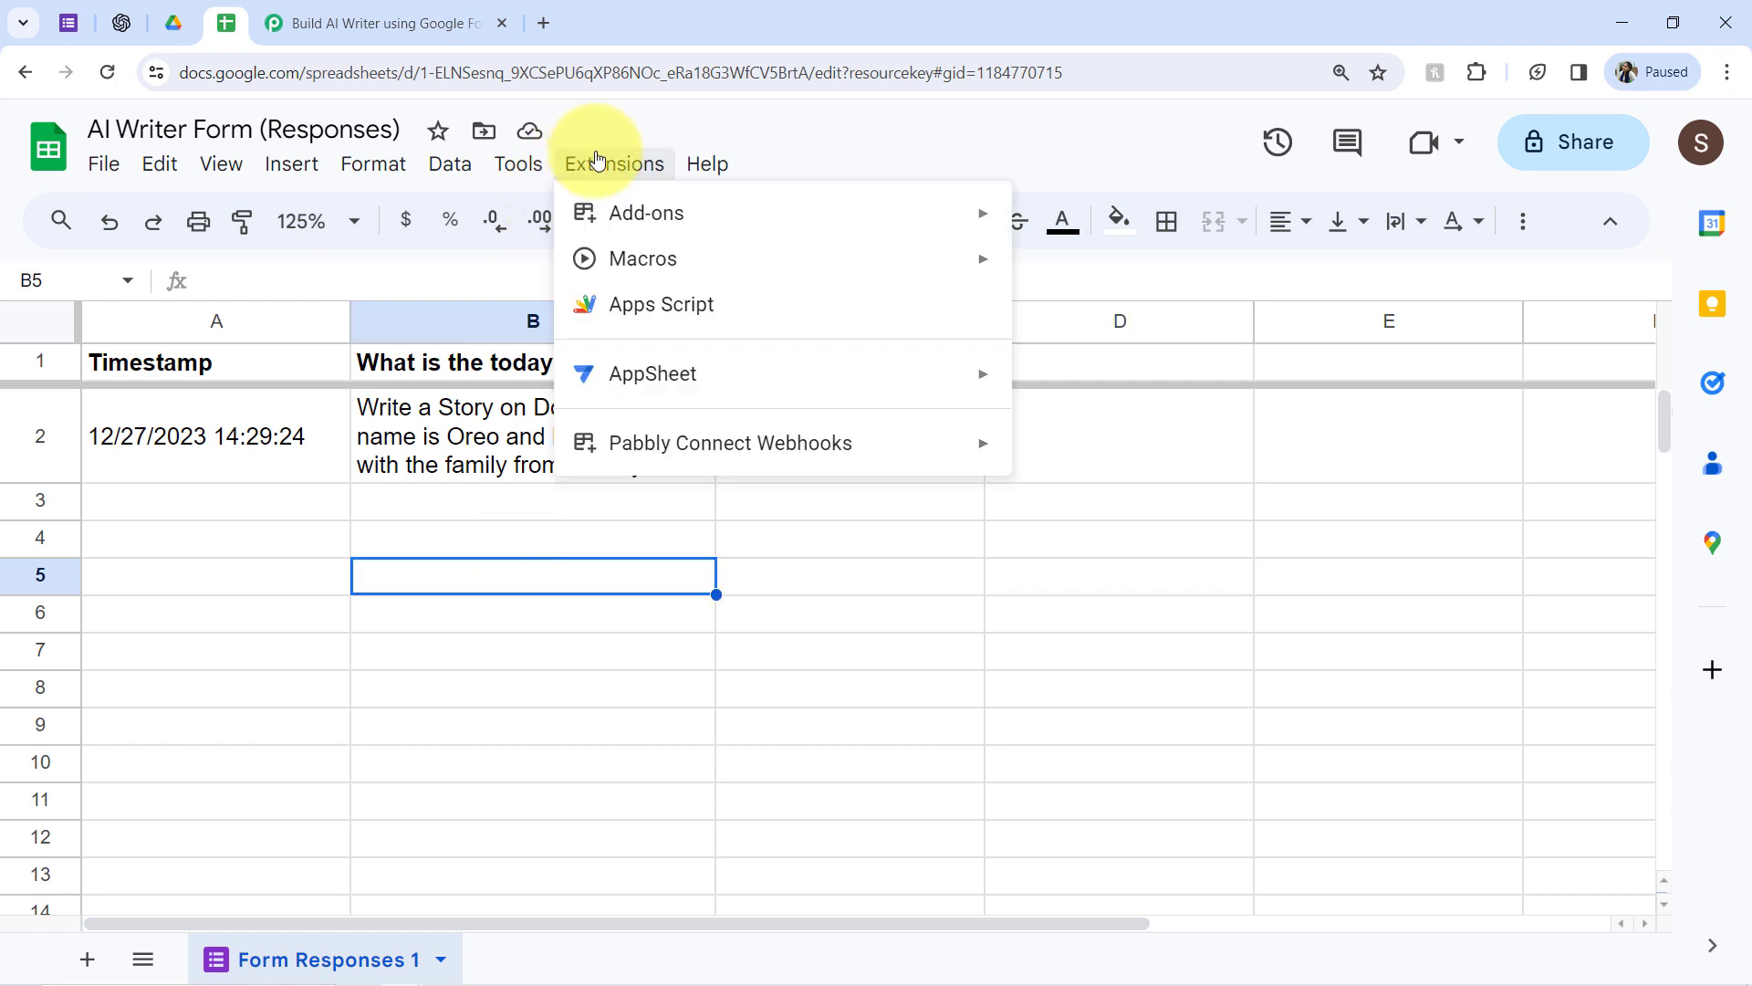
mouse_move(794, 443)
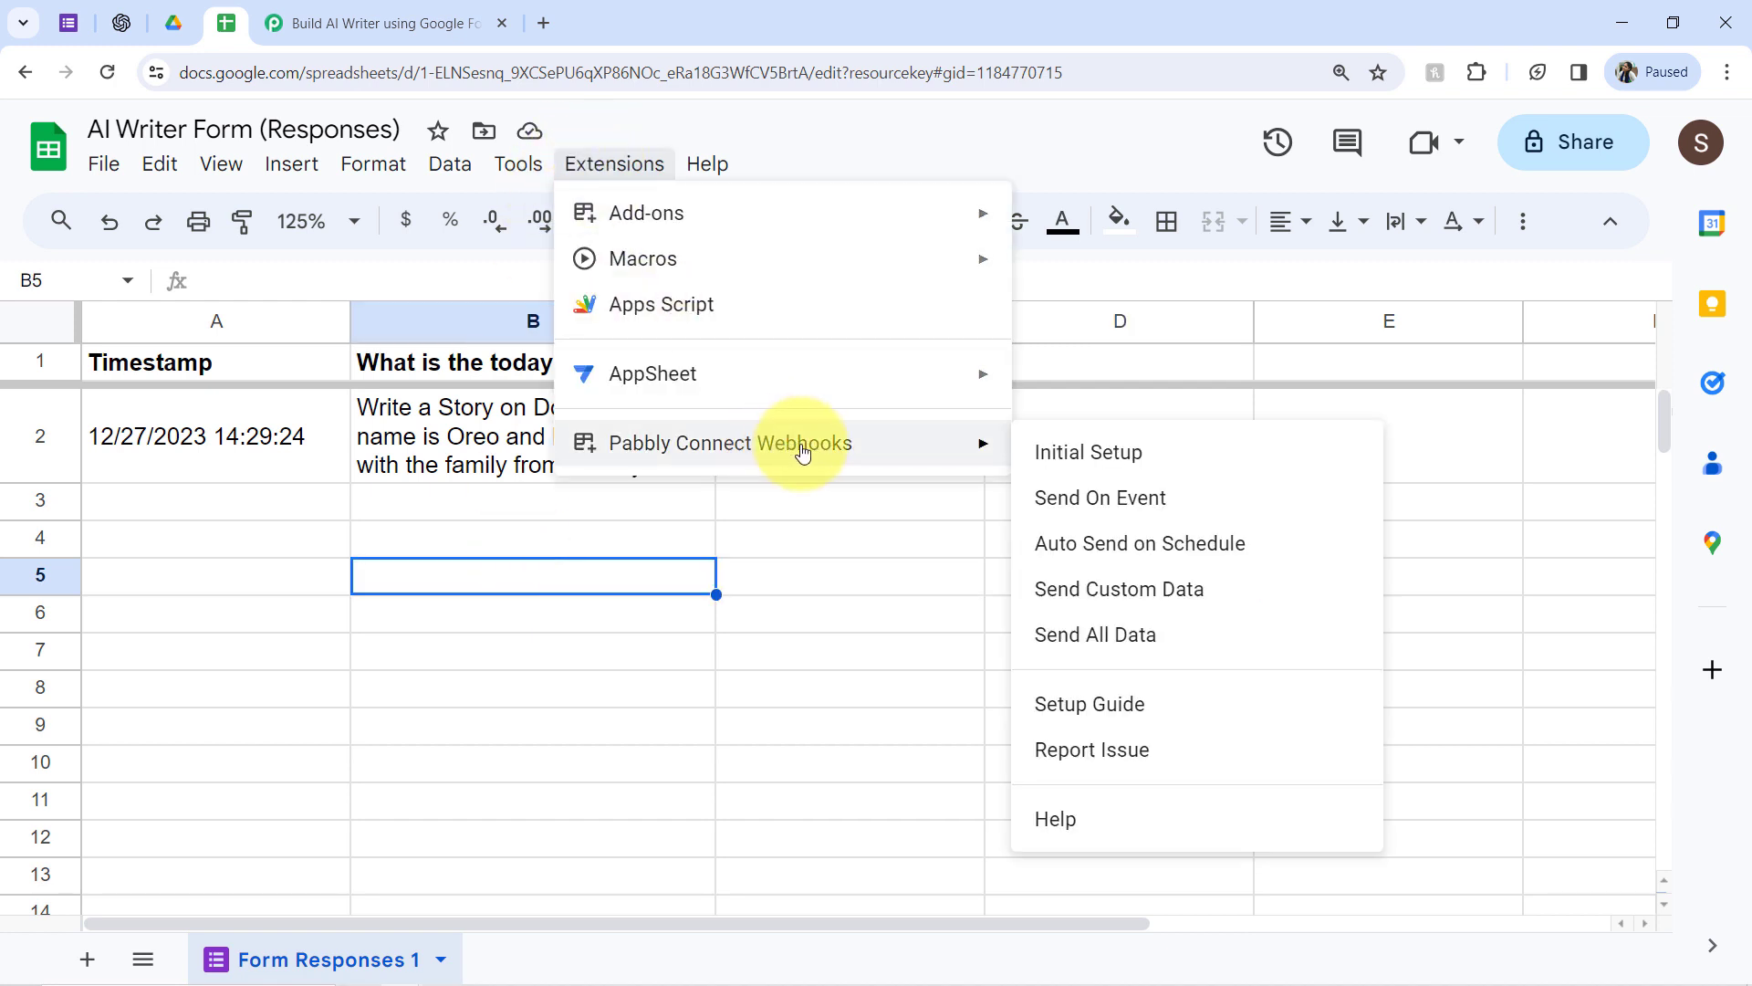
left_click(1055, 508)
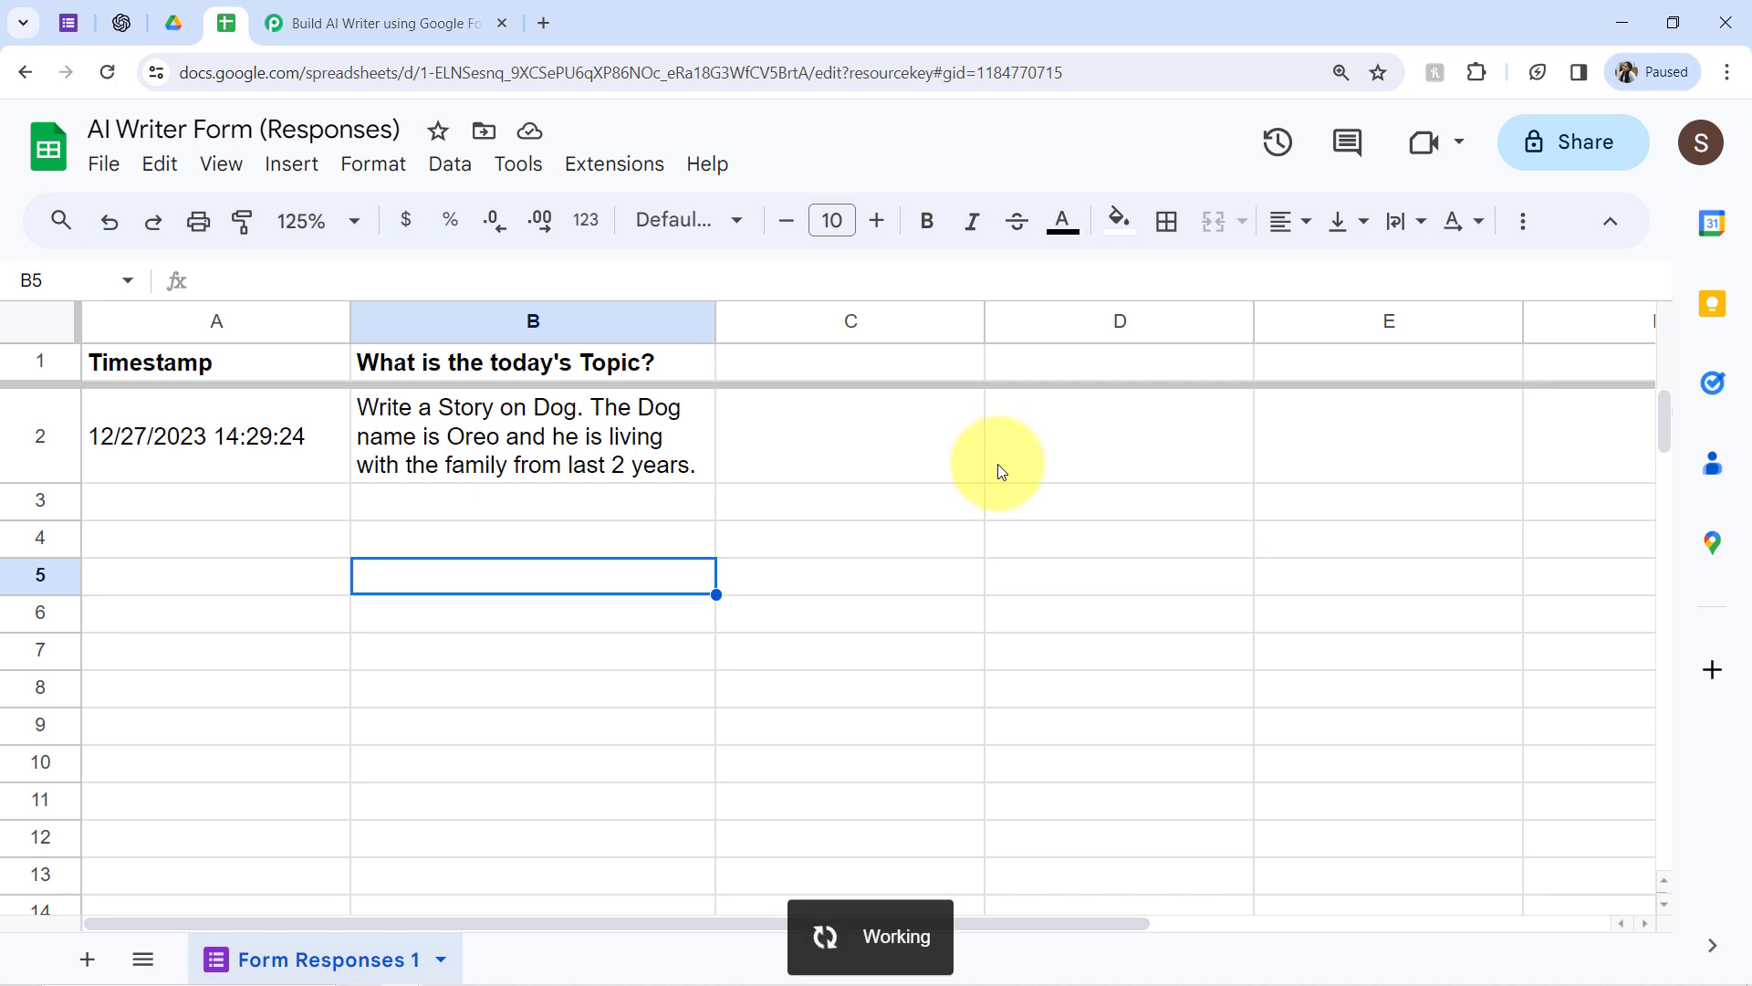
left_click(603, 169)
mouse_move(992, 454)
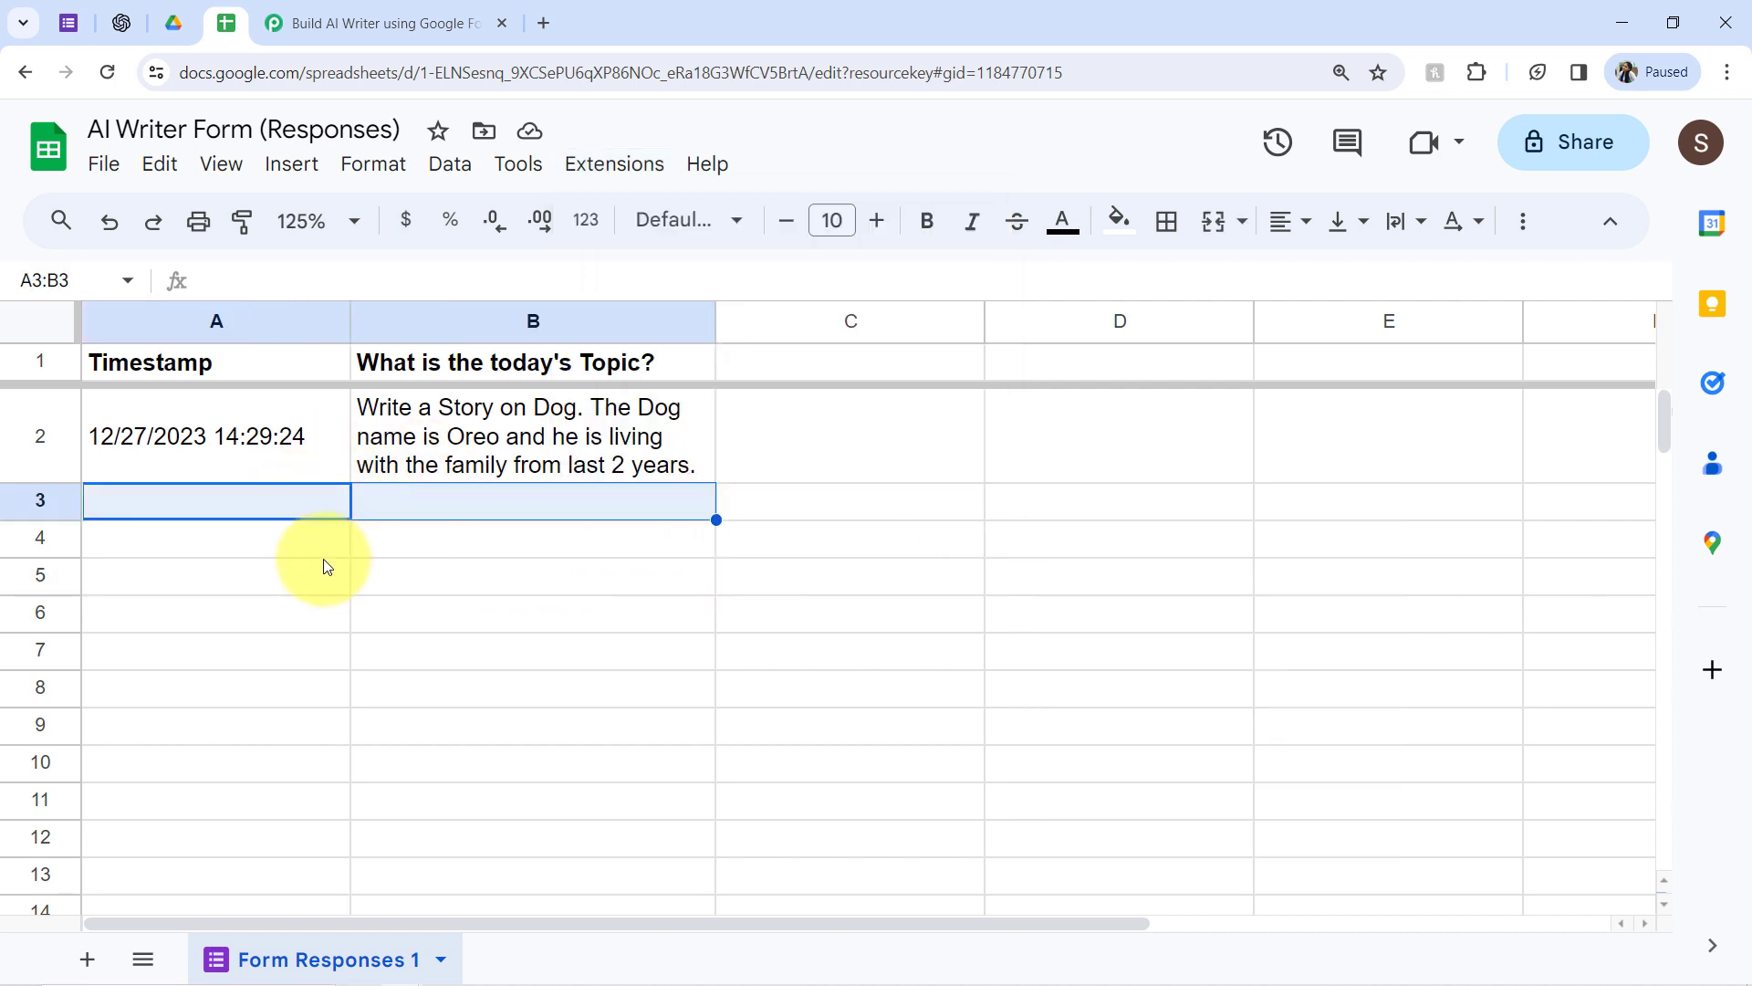
left_click_drag(313, 542, 402, 546)
left_click(403, 621)
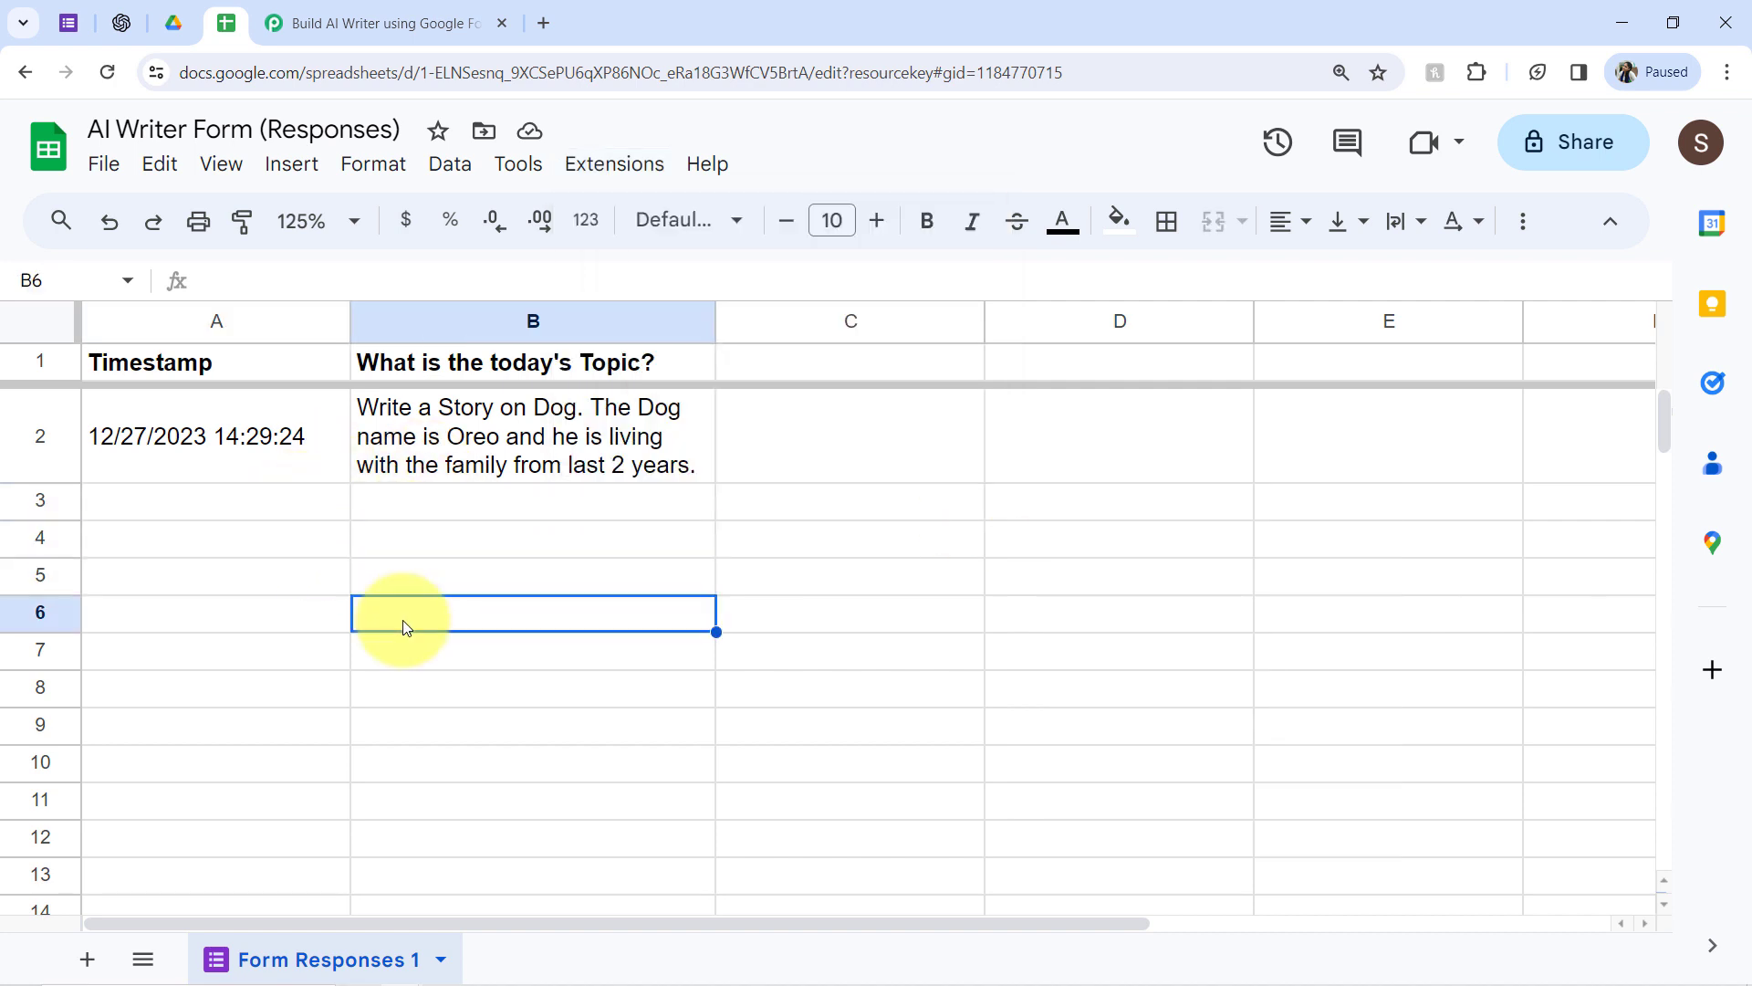
Review the responses sheet and the workflow's steps, from the Google Forms trigger to the Google Drive content update
left_click(398, 11)
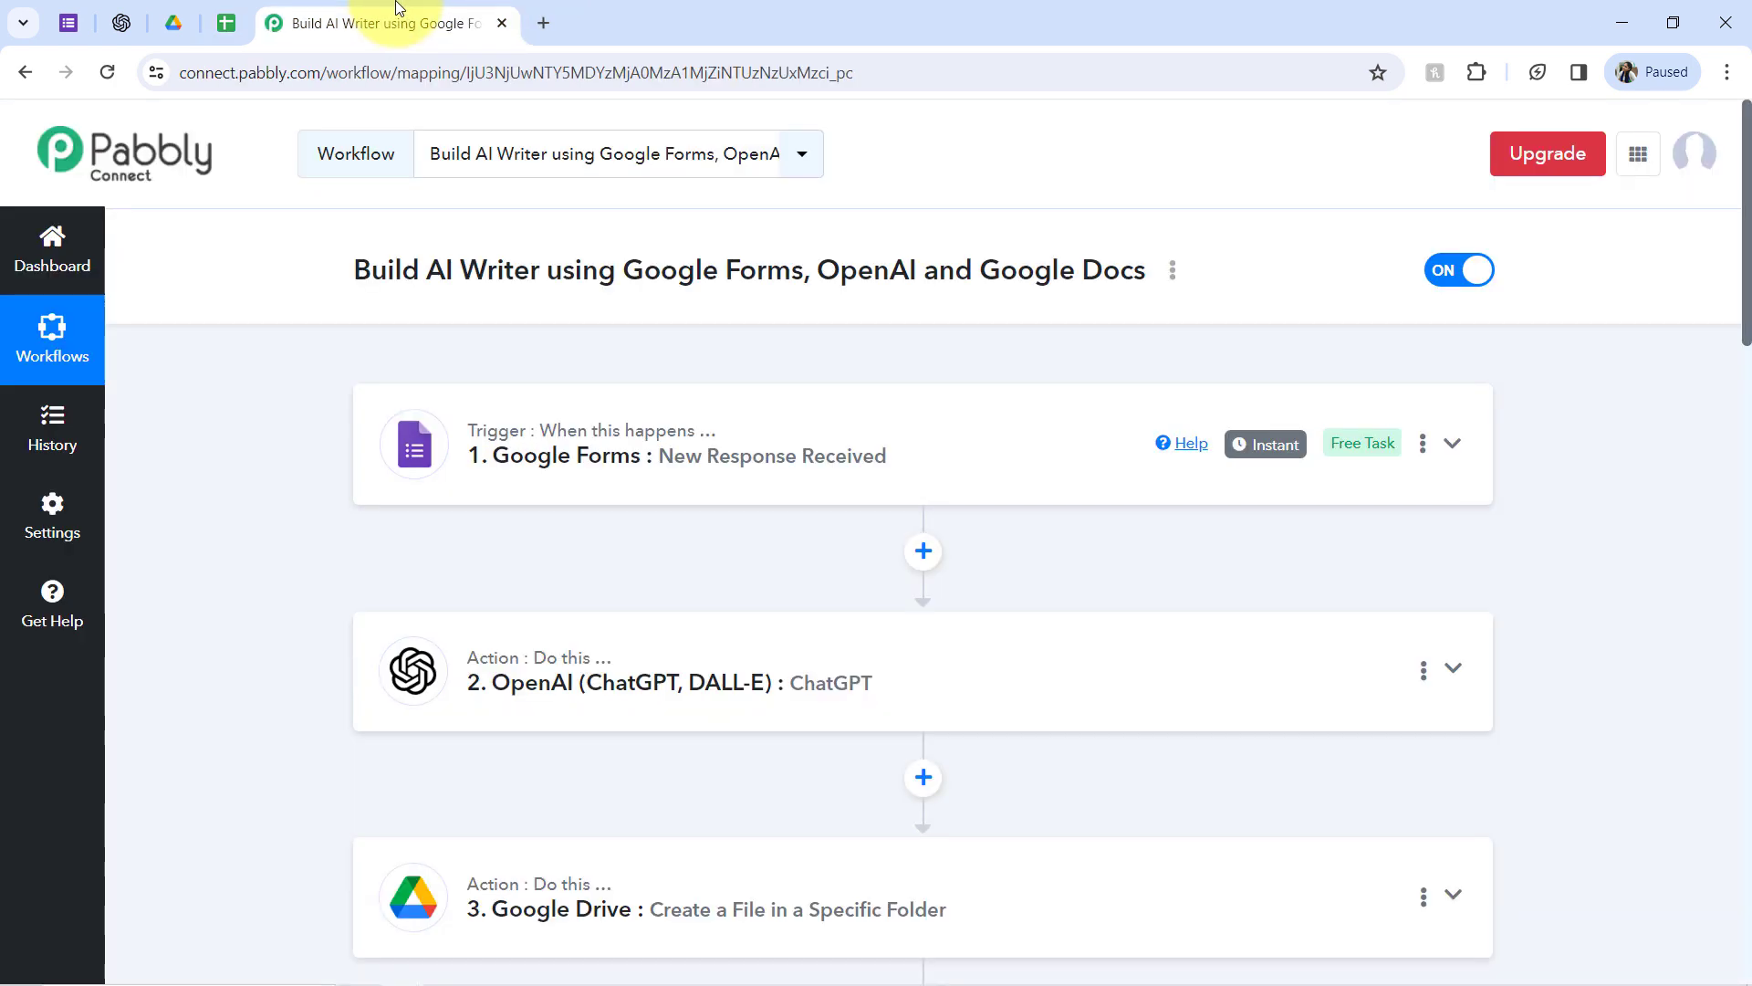
left_click(226, 23)
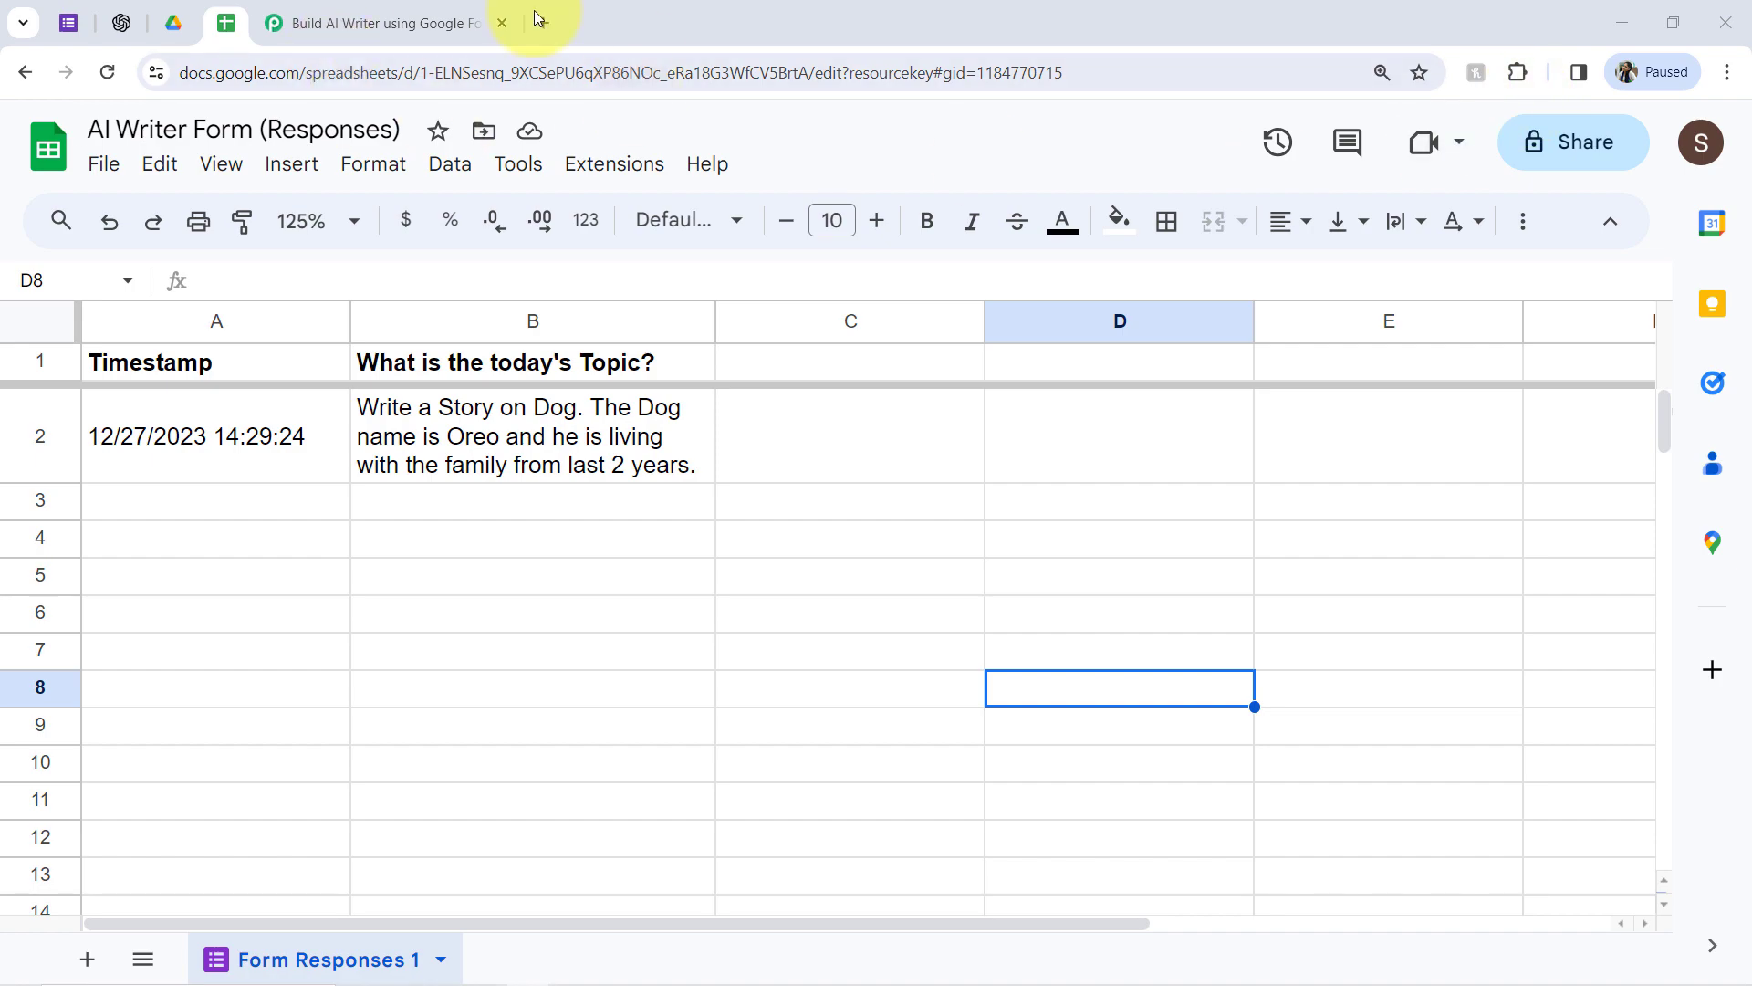
left_click(314, 16)
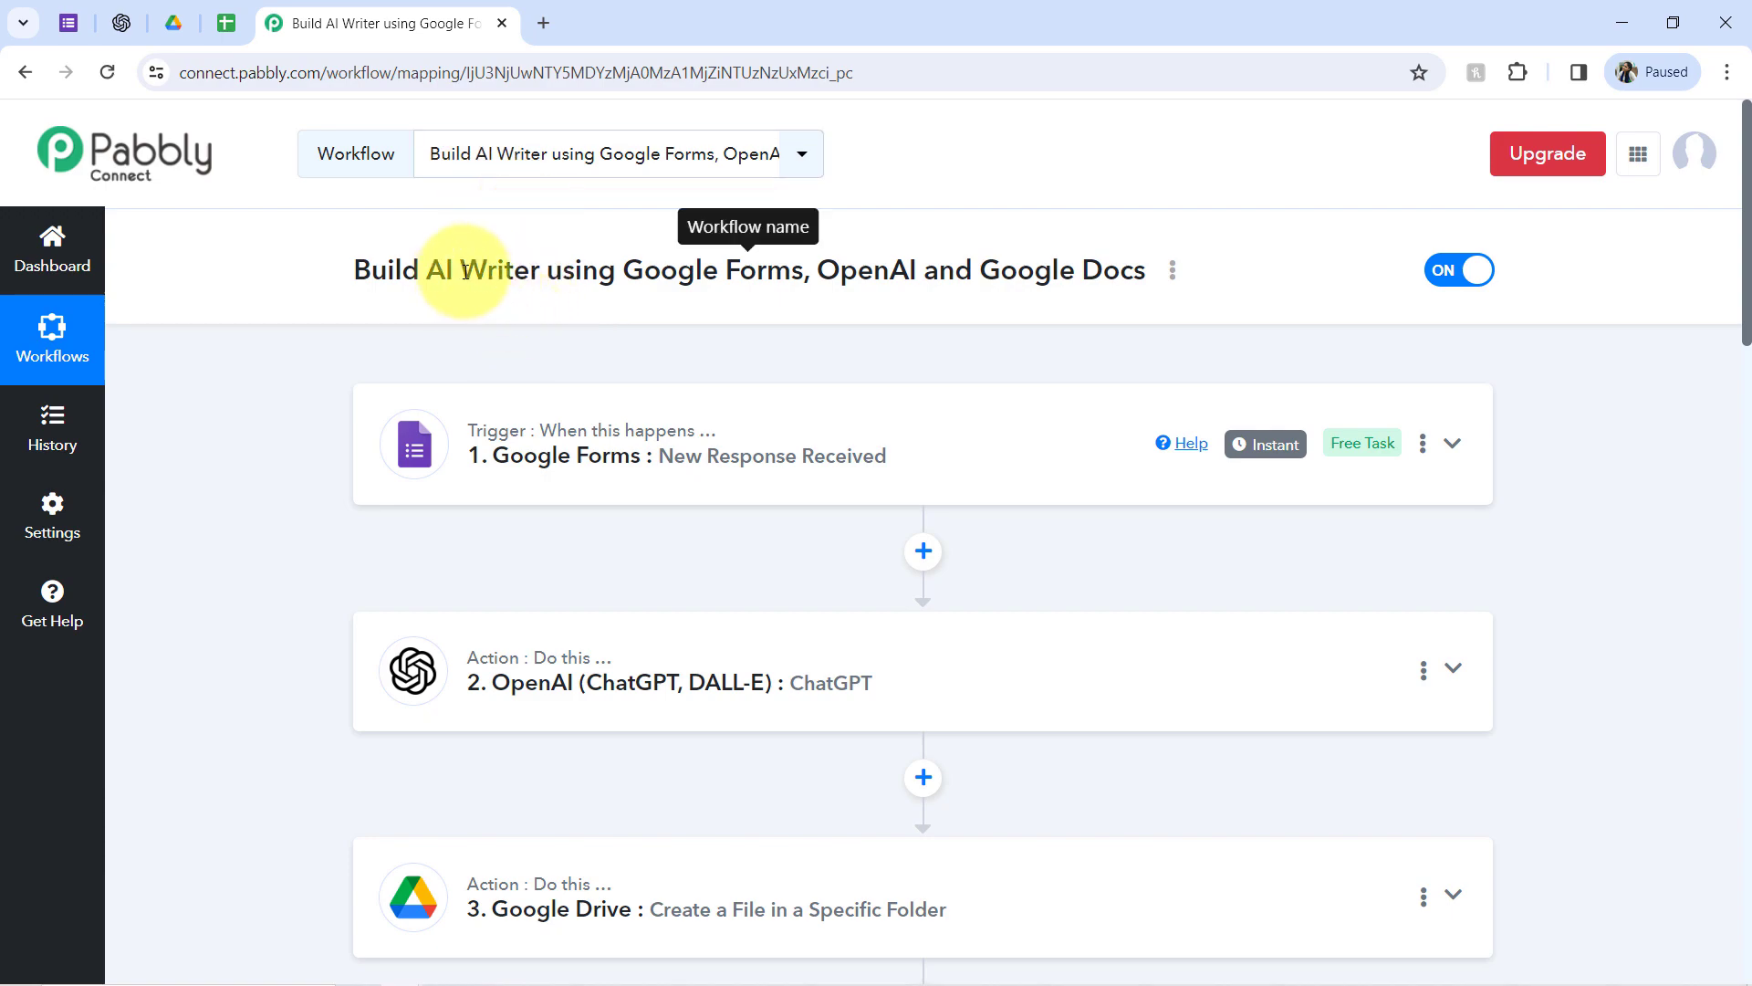
left_click_drag(462, 278, 810, 286)
mouse_move(1748, 195)
left_mouse_down()
mouse_move(1733, 578)
mouse_move(1724, 203)
left_mouse_up()
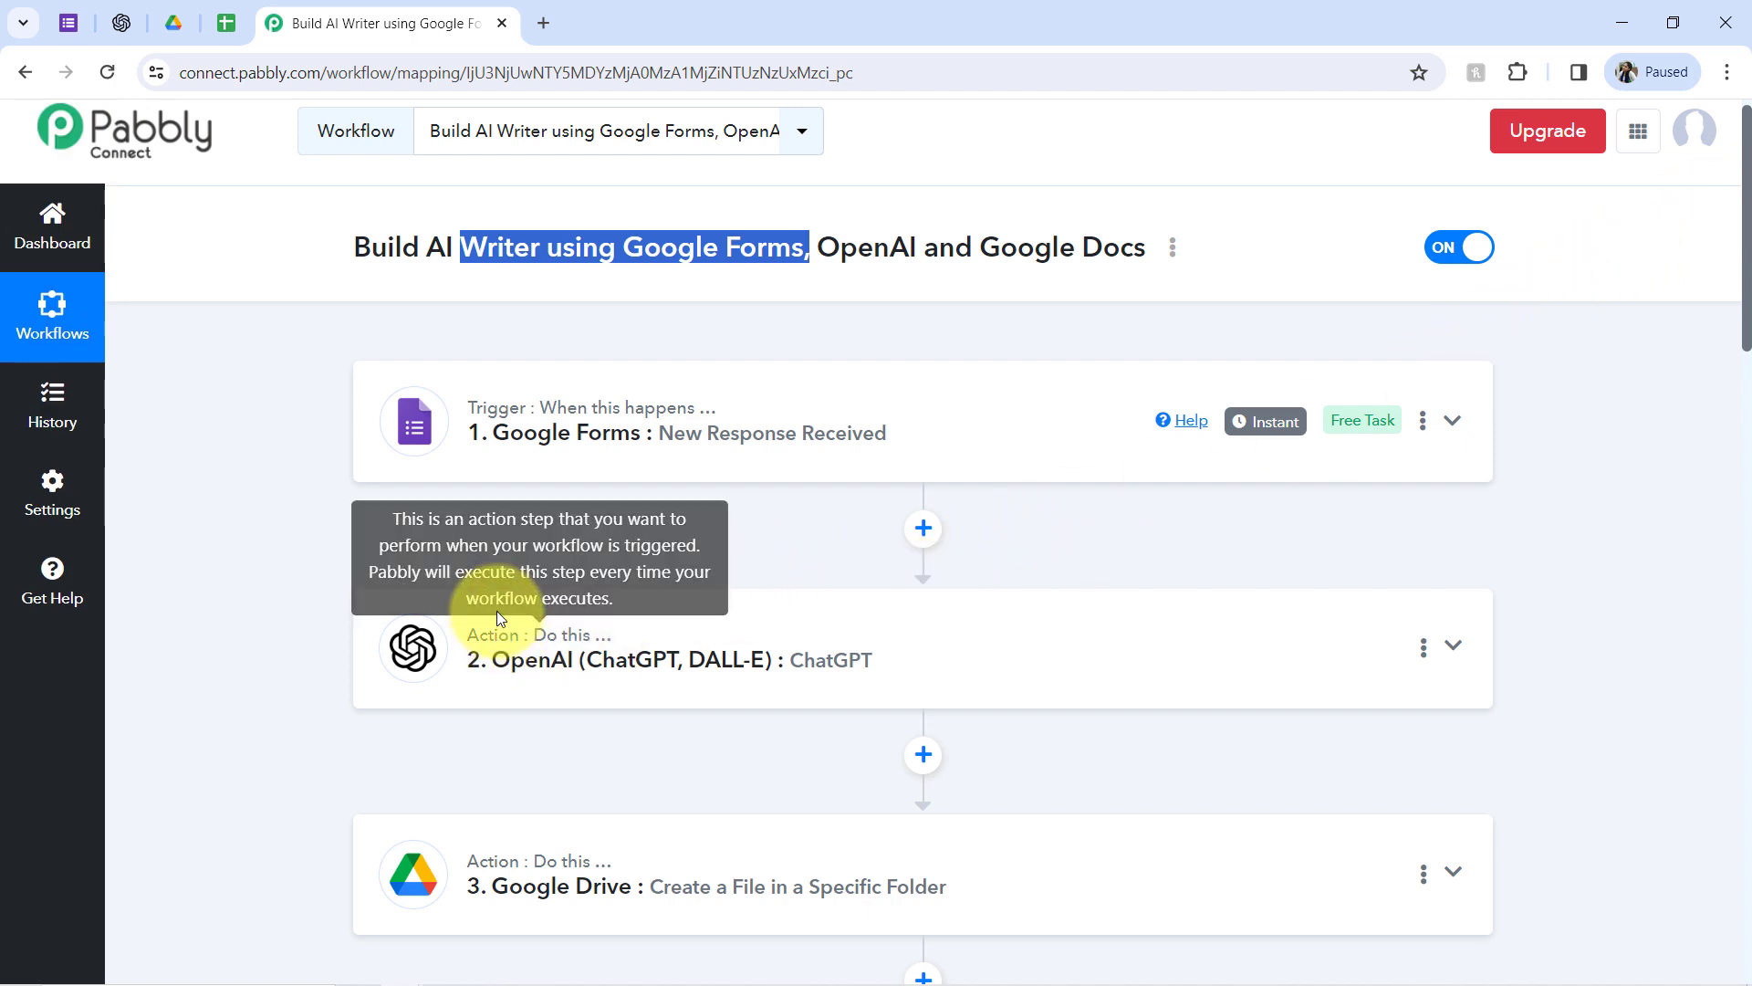
left_click(647, 255)
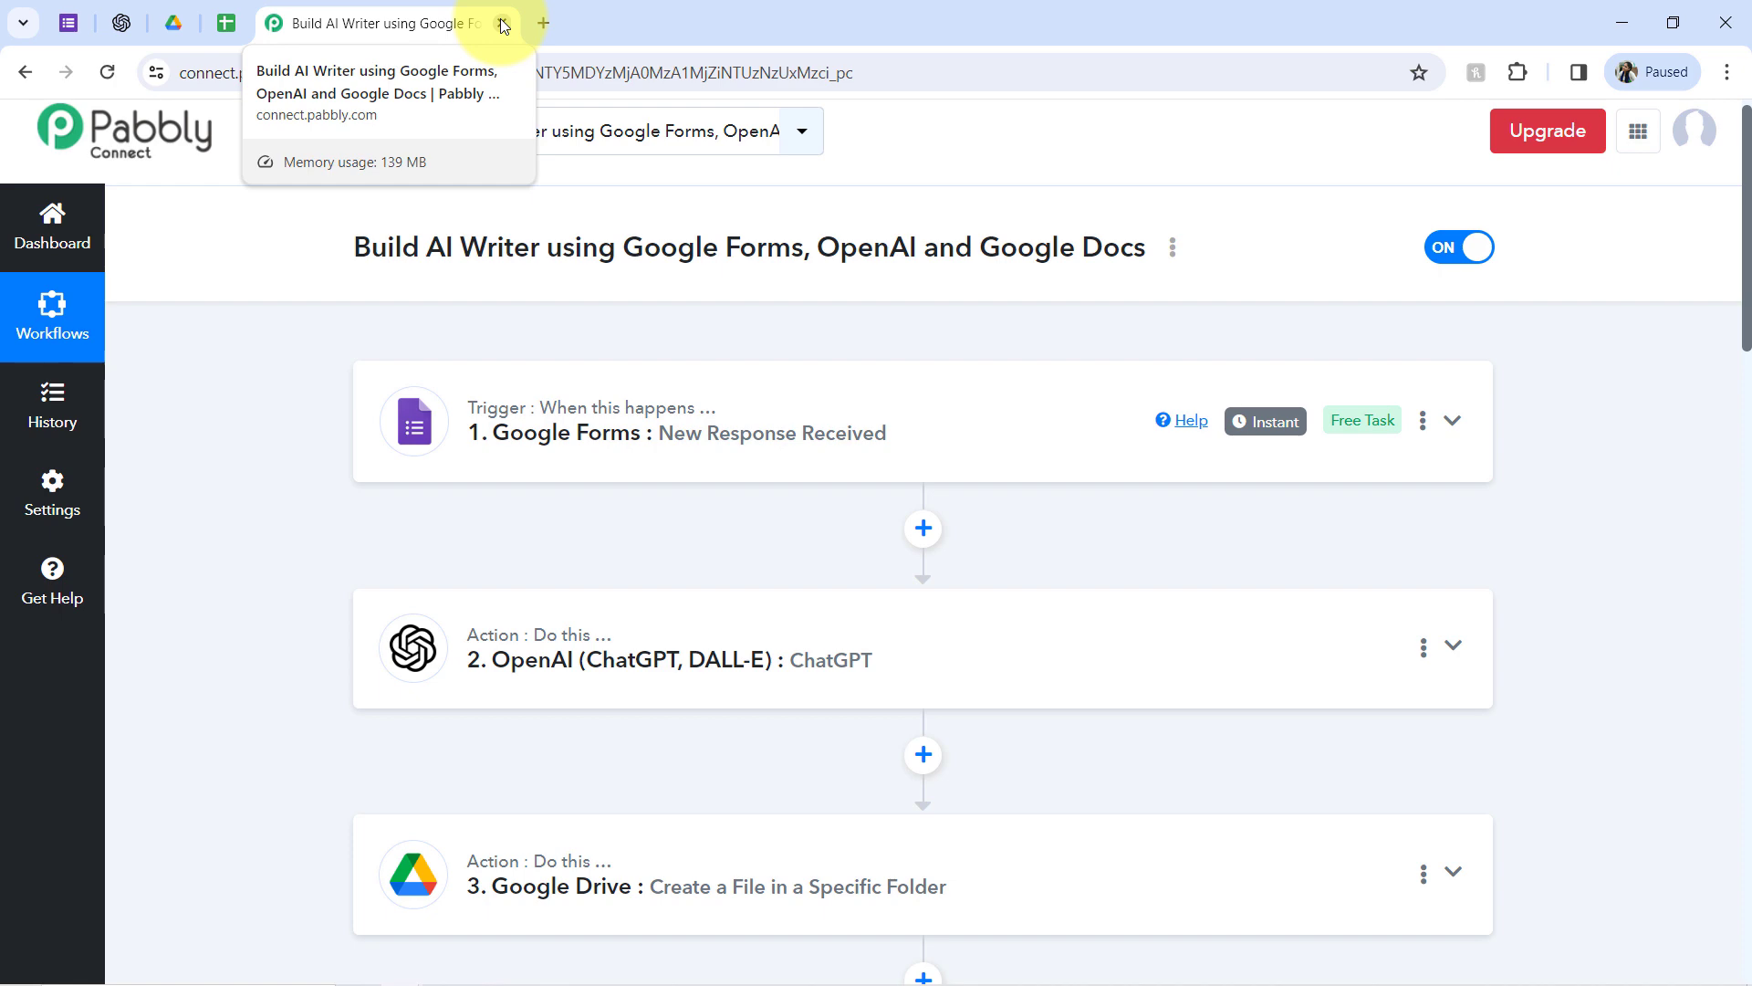
scroll(1728, 461, "down", 7)
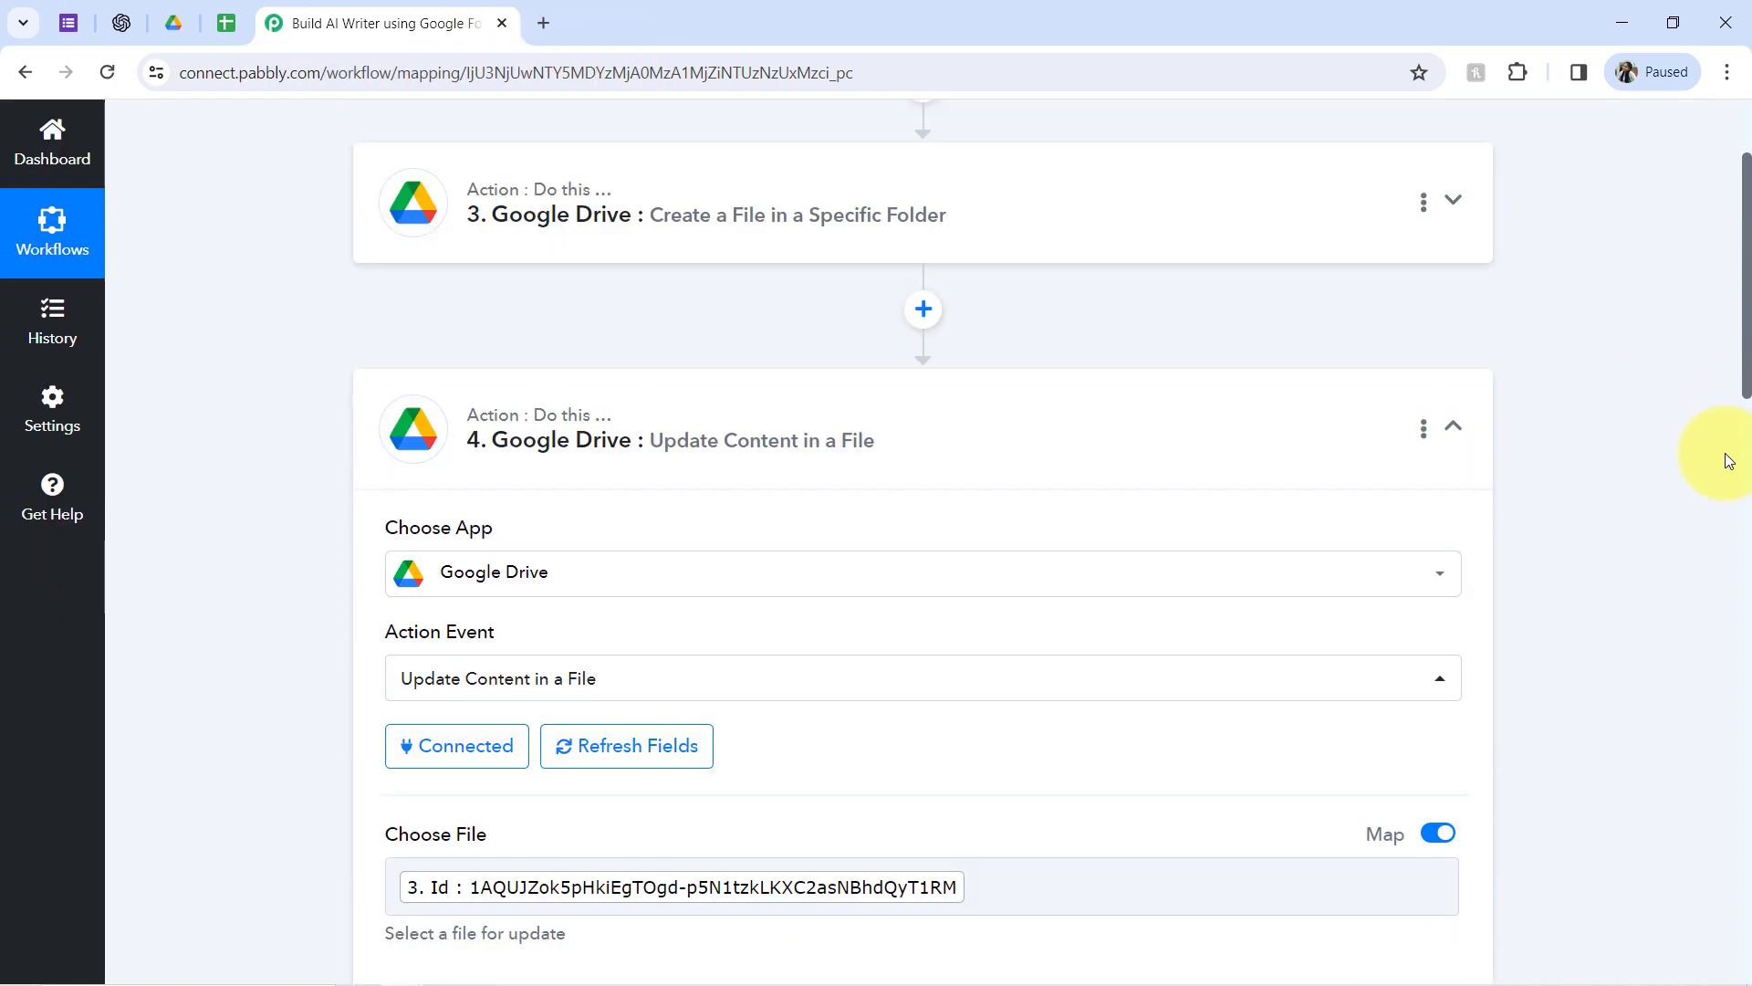
scroll(1725, 383, "up", 9)
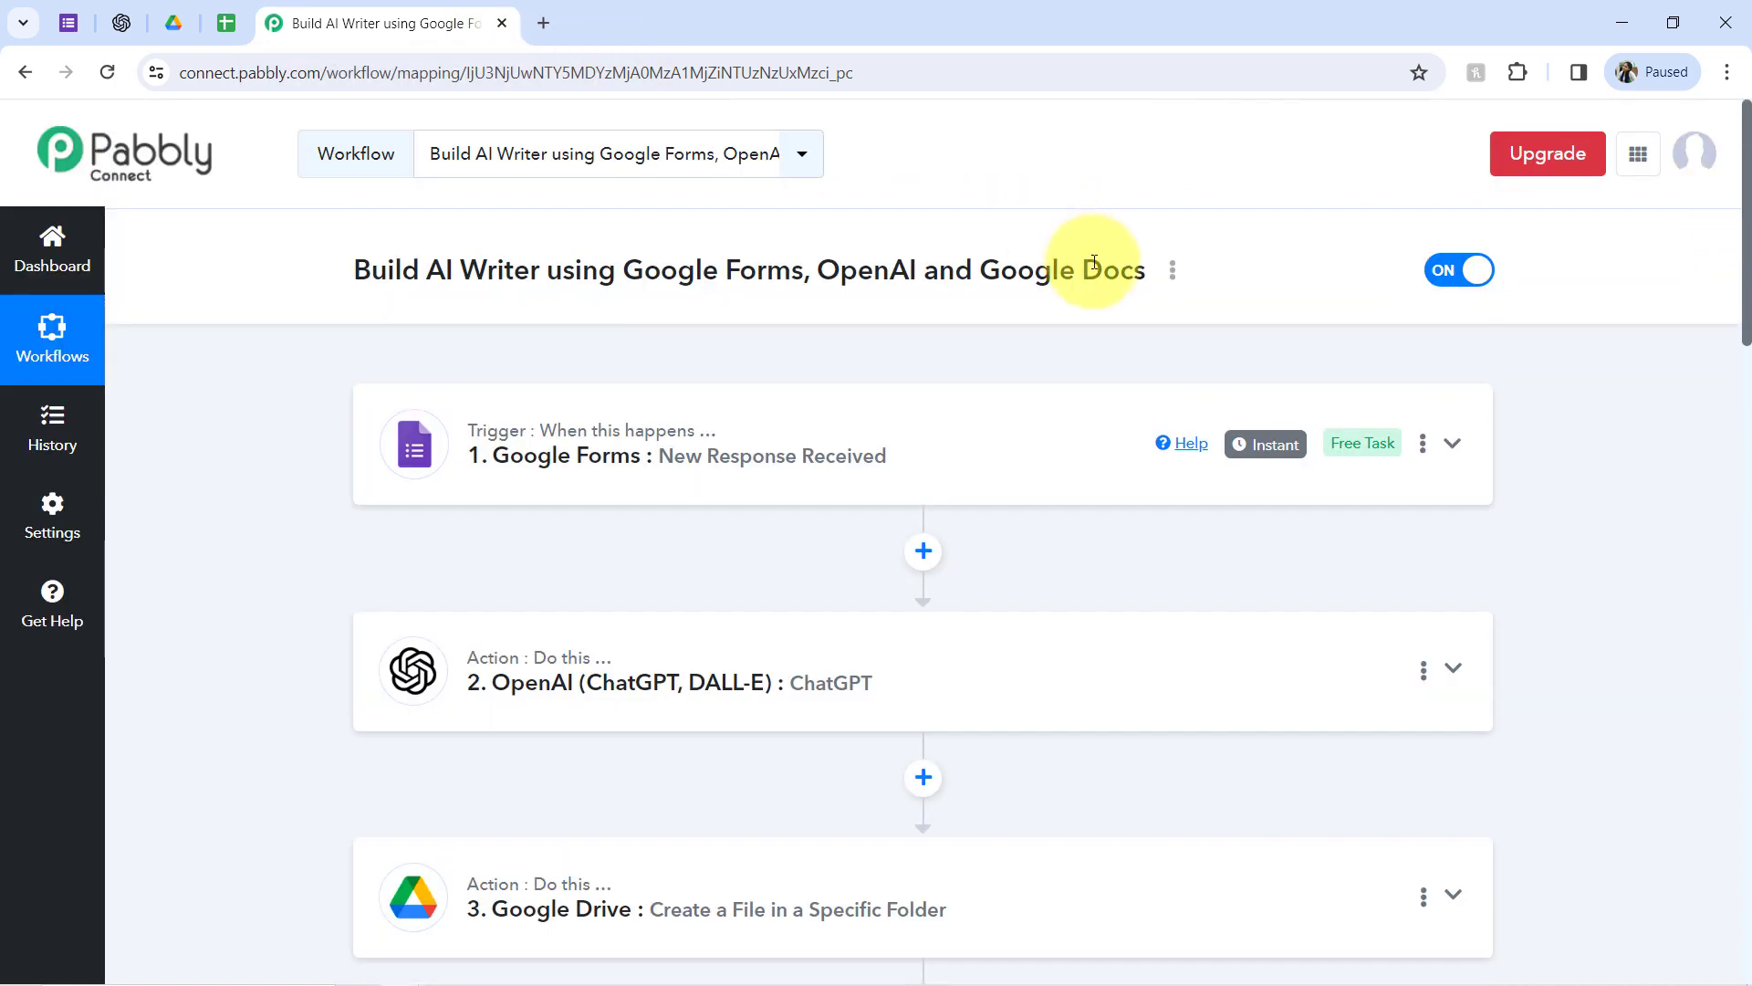
left_click(1173, 273)
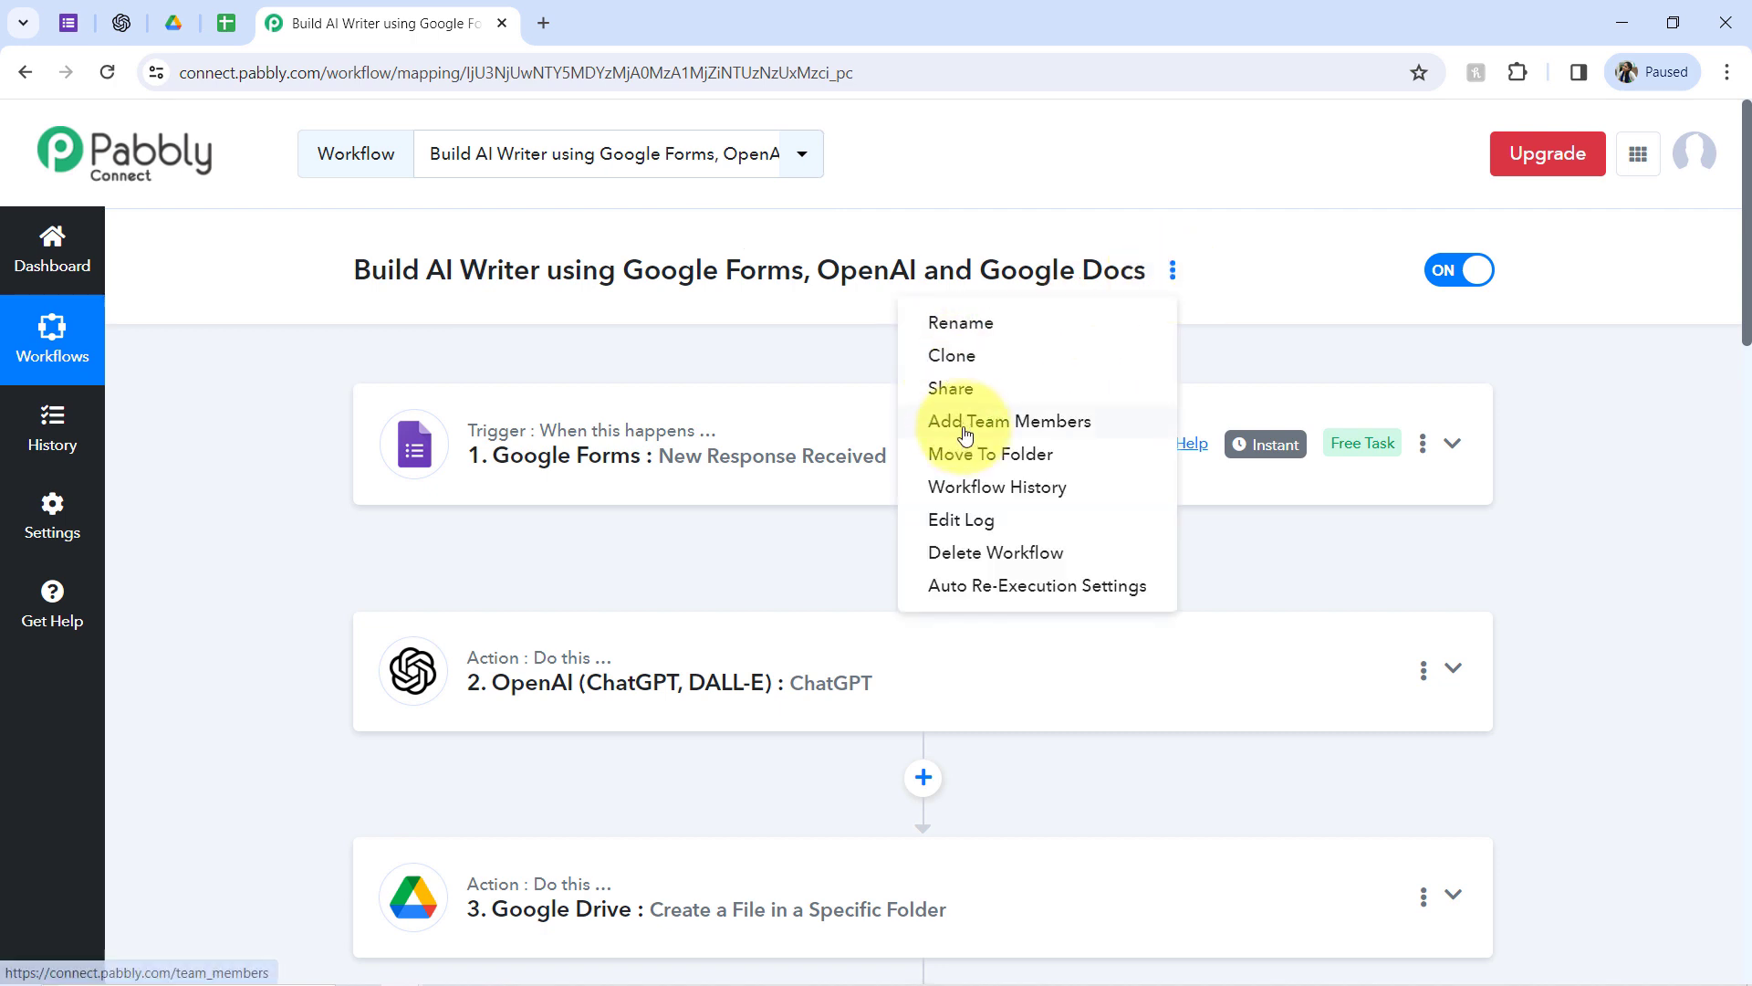
left_click(973, 396)
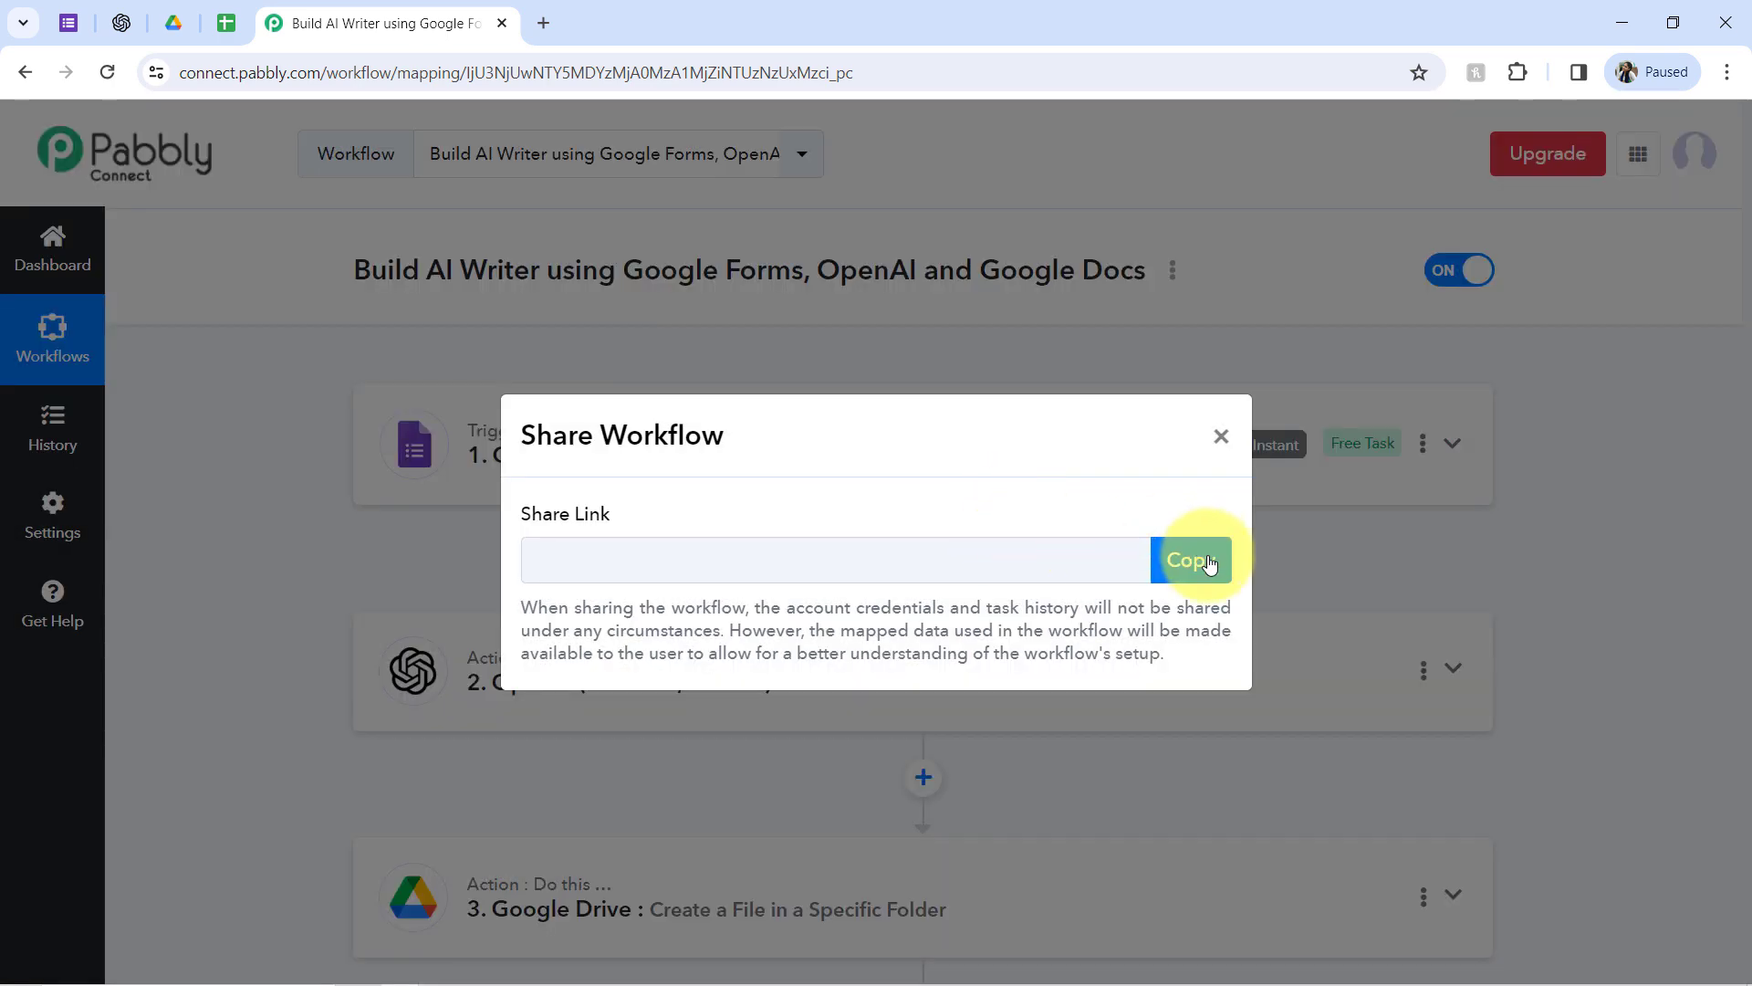
left_click(1209, 563)
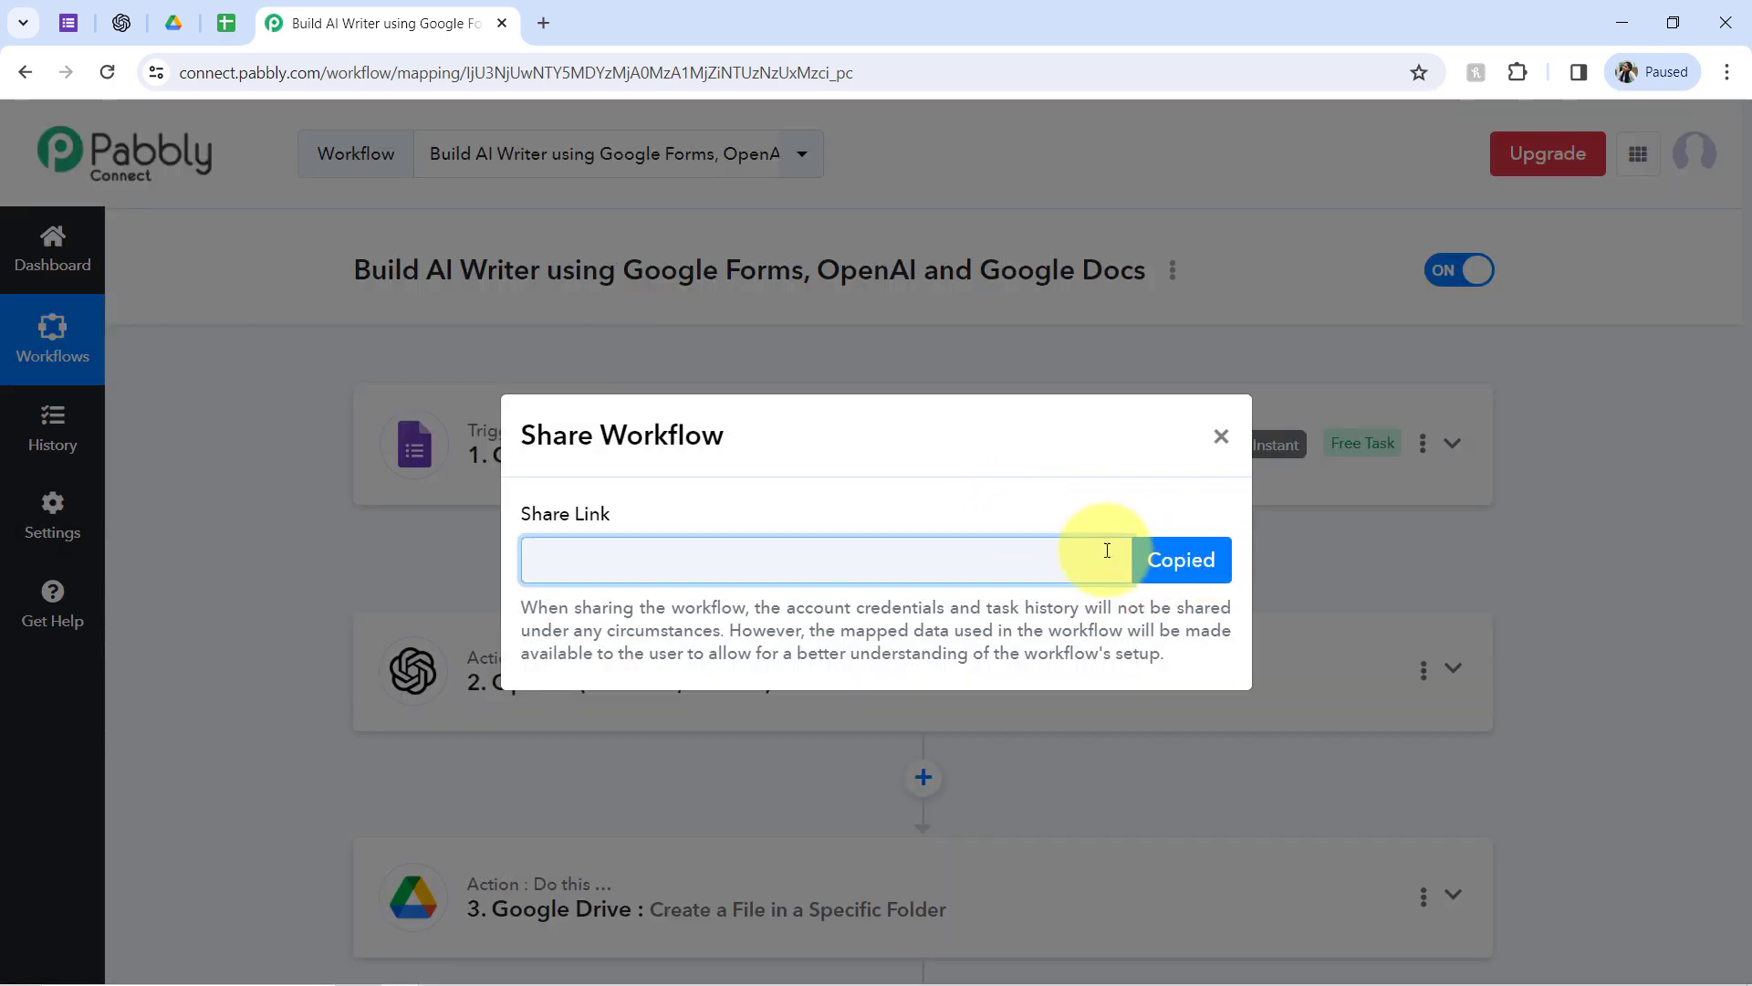
left_click(1220, 437)
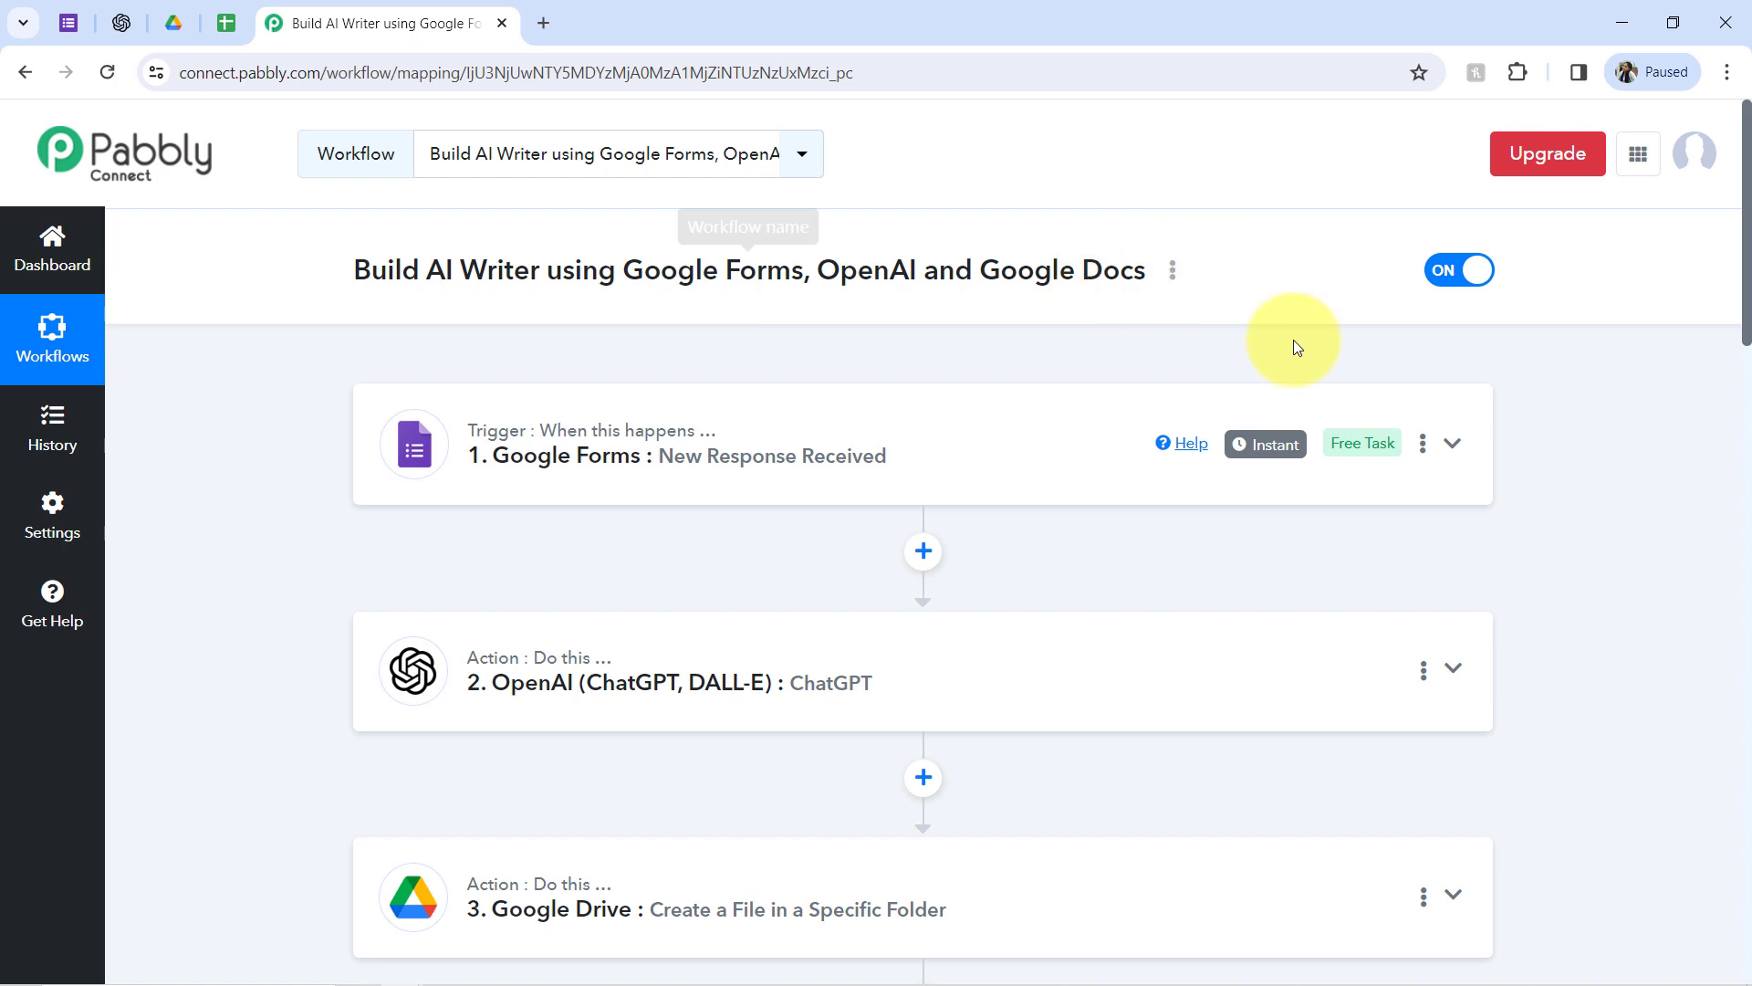
Open the share settings of the Build AI Writer workflow and copy its share link
left_click(1174, 288)
left_click(1004, 387)
left_click(1181, 558)
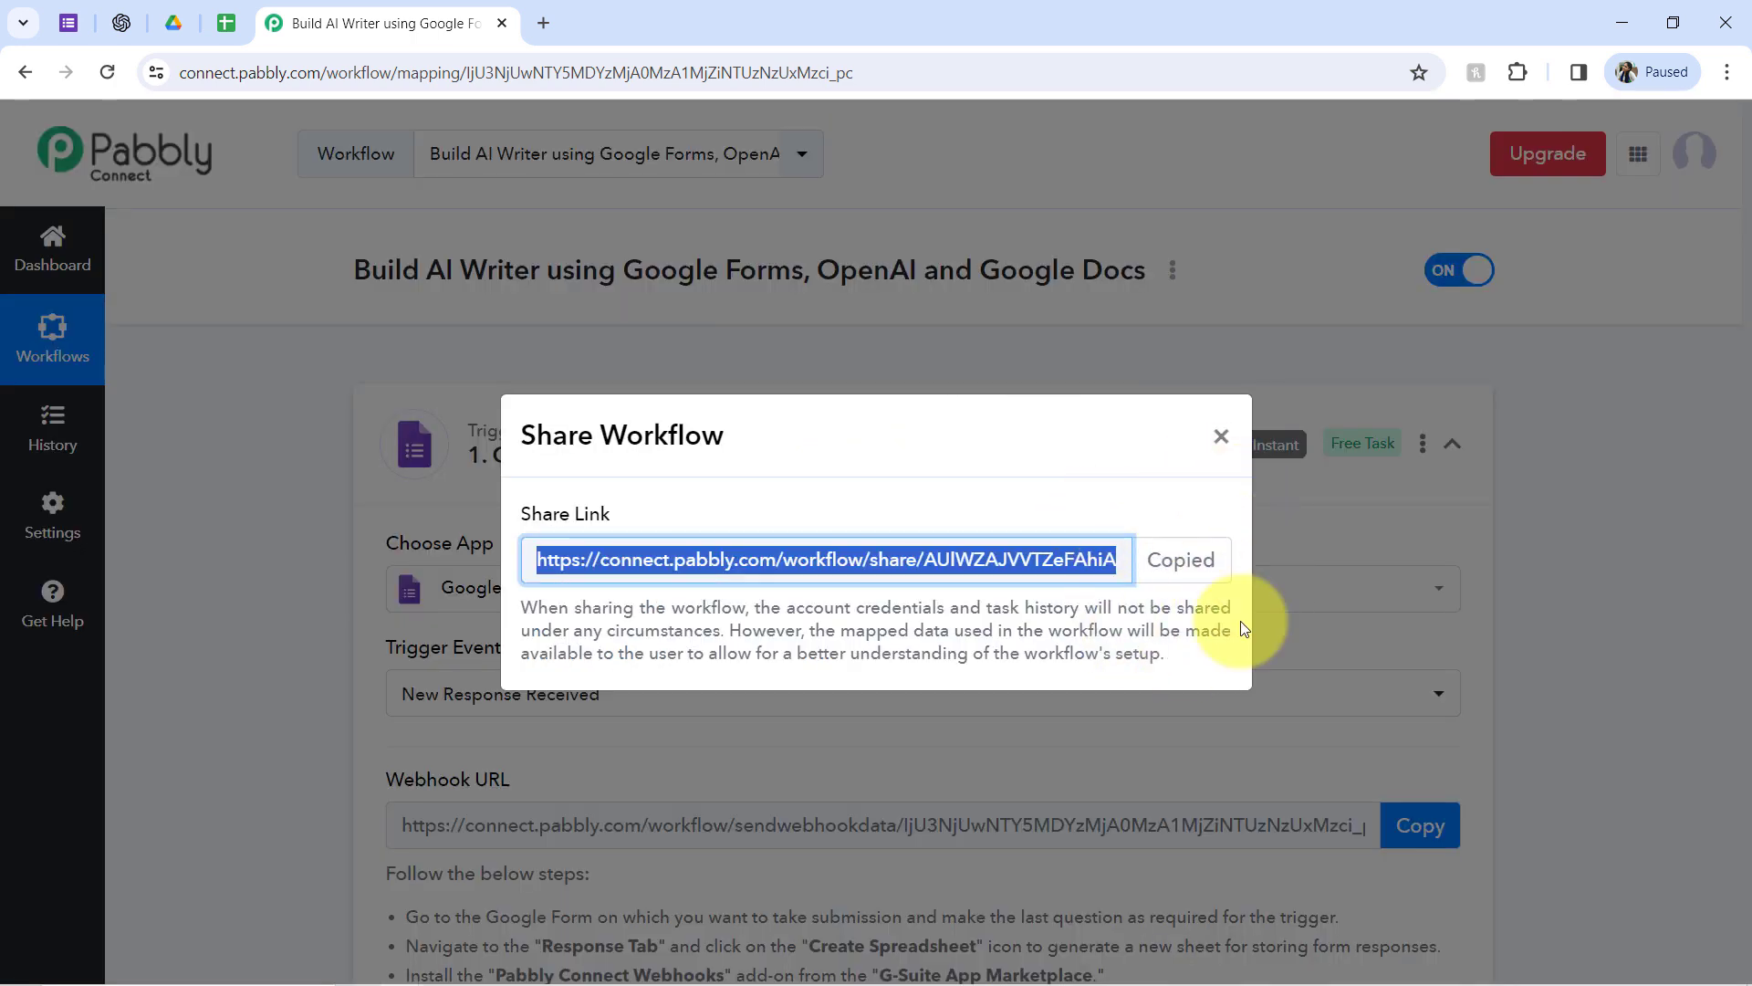